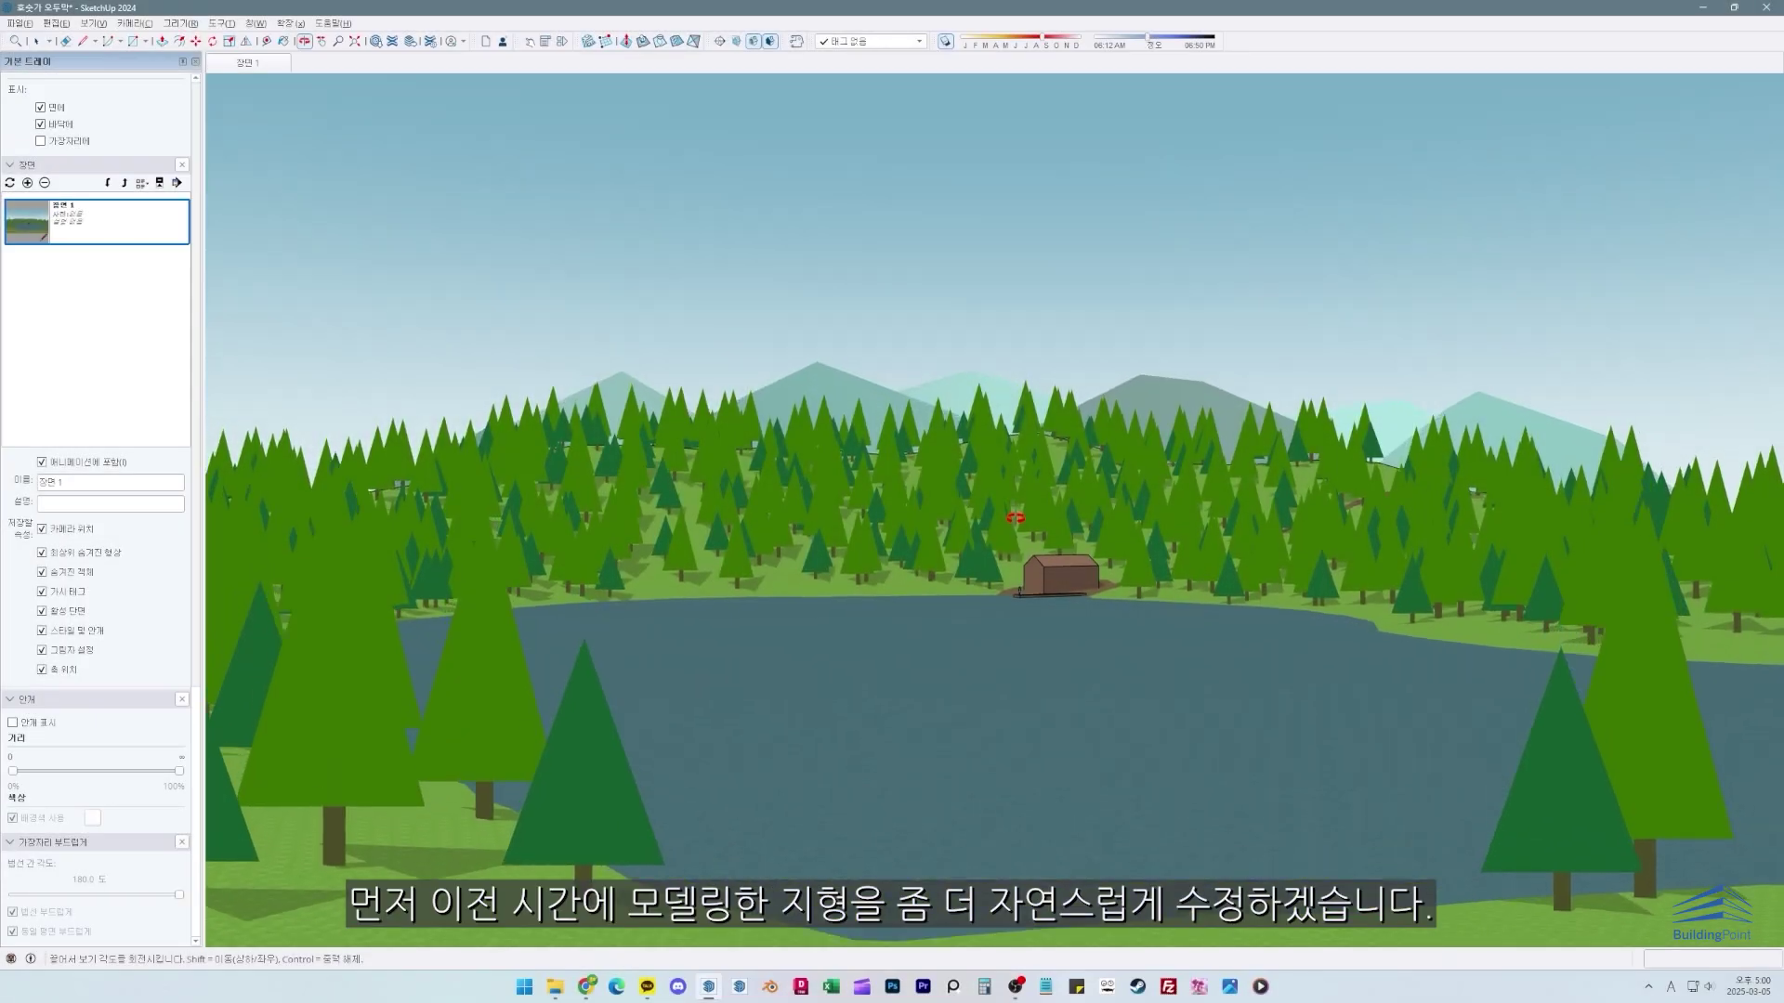
# Step: Open the terrain for editing near the cabin with hidden geometry shown, and inspect the mesh along the dirt path
pyautogui.moveTo(1015, 517); pyautogui.dragTo(1032, 548)
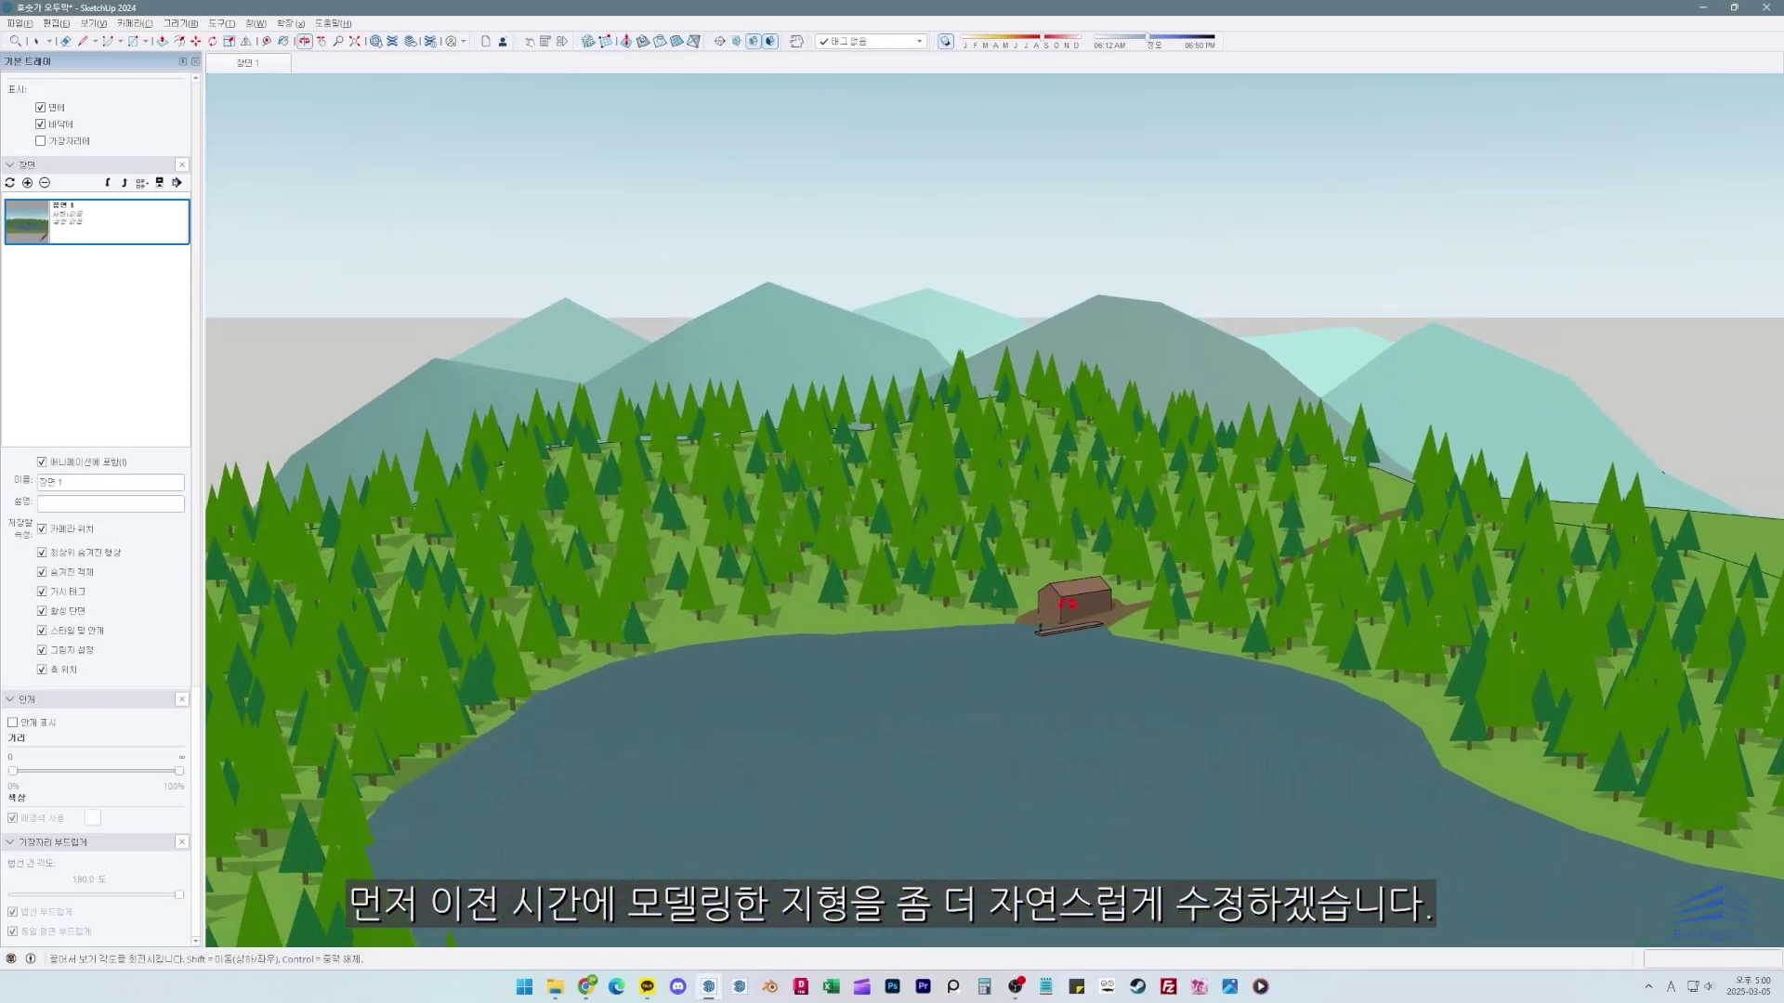
pyautogui.scroll(10, 1031, 549)
pyautogui.press('space')
pyautogui.scroll(-5, 1093, 581)
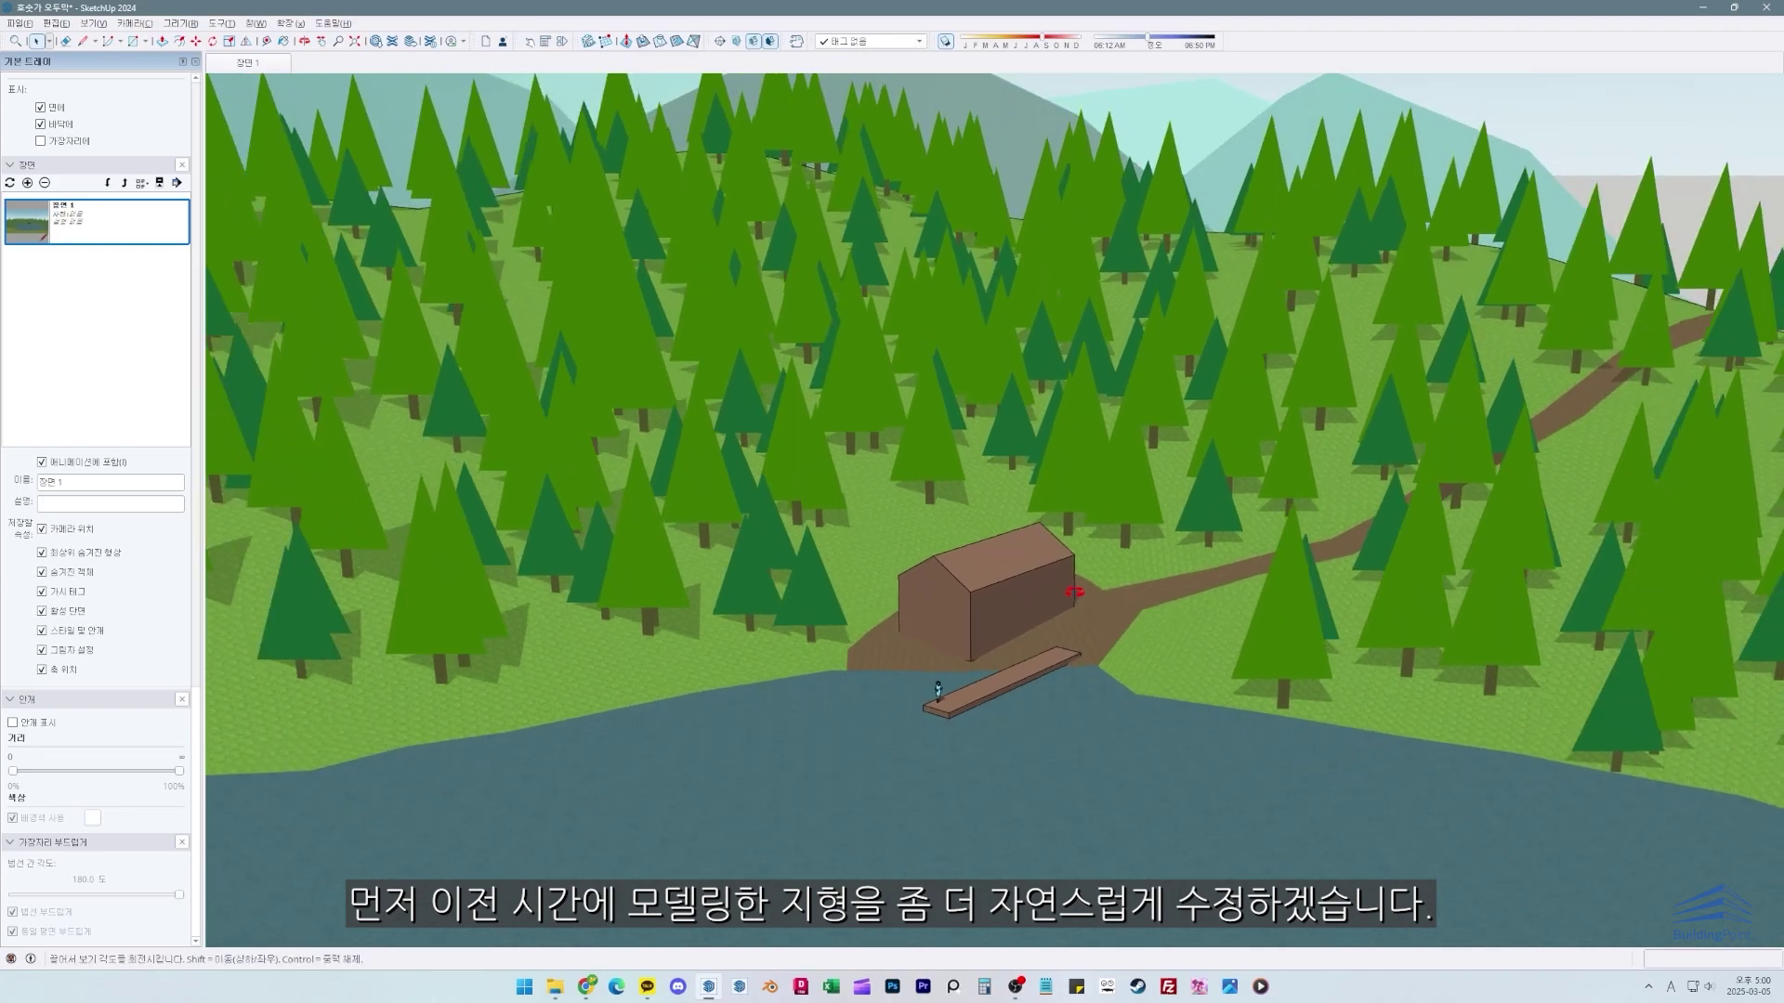
pyautogui.press('h')
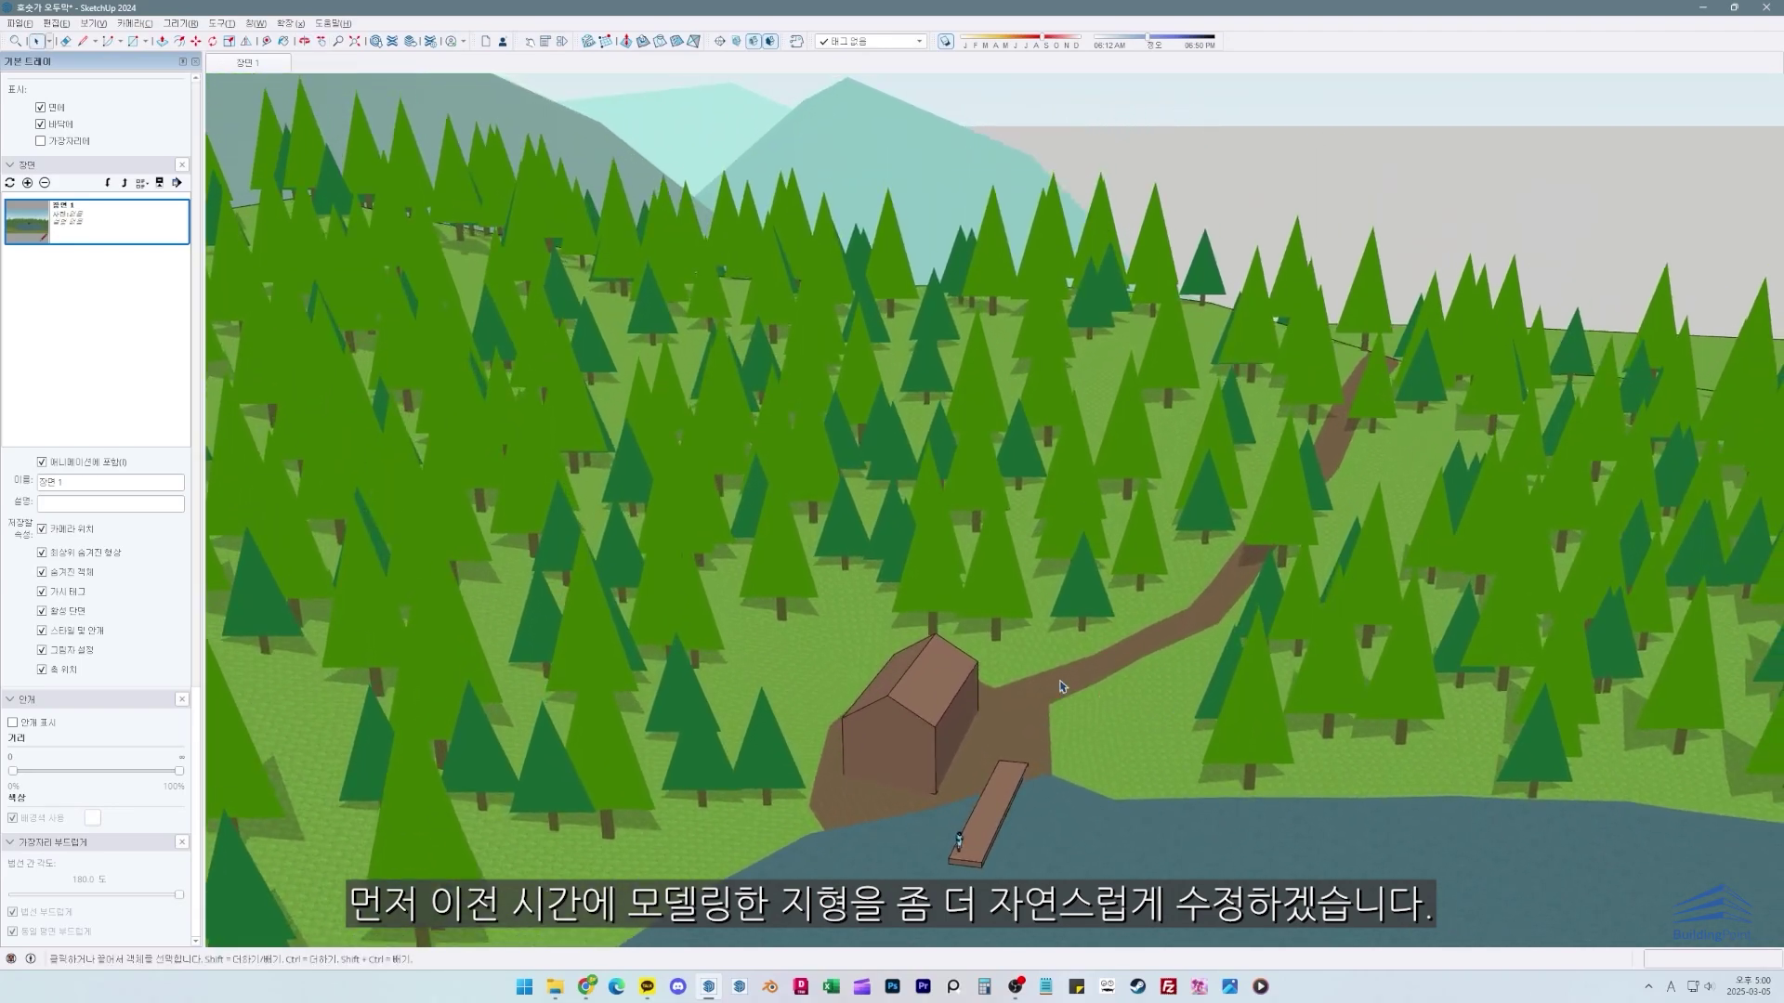
pyautogui.doubleClick(1061, 684)
pyautogui.hotkey('alt', 'h')
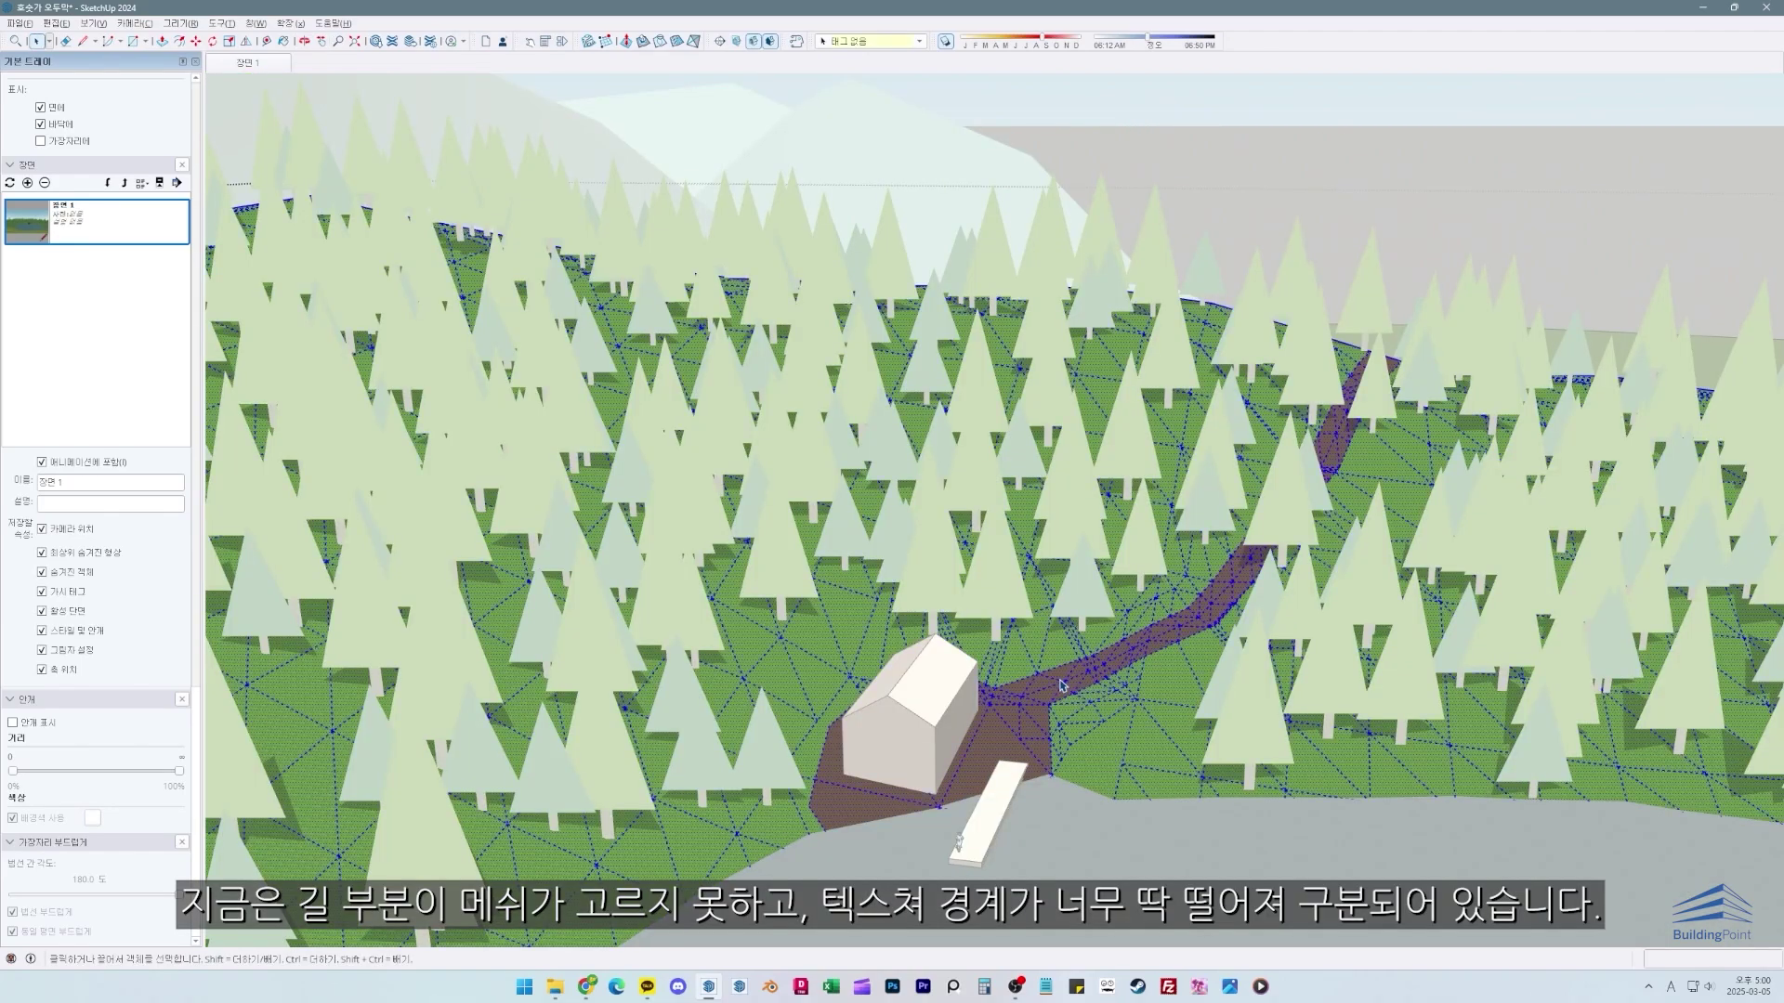
pyautogui.scroll(5, 1062, 685)
pyautogui.moveTo(1062, 684); pyautogui.dragTo(1255, 545, button='middle')
pyautogui.press('pagedown')
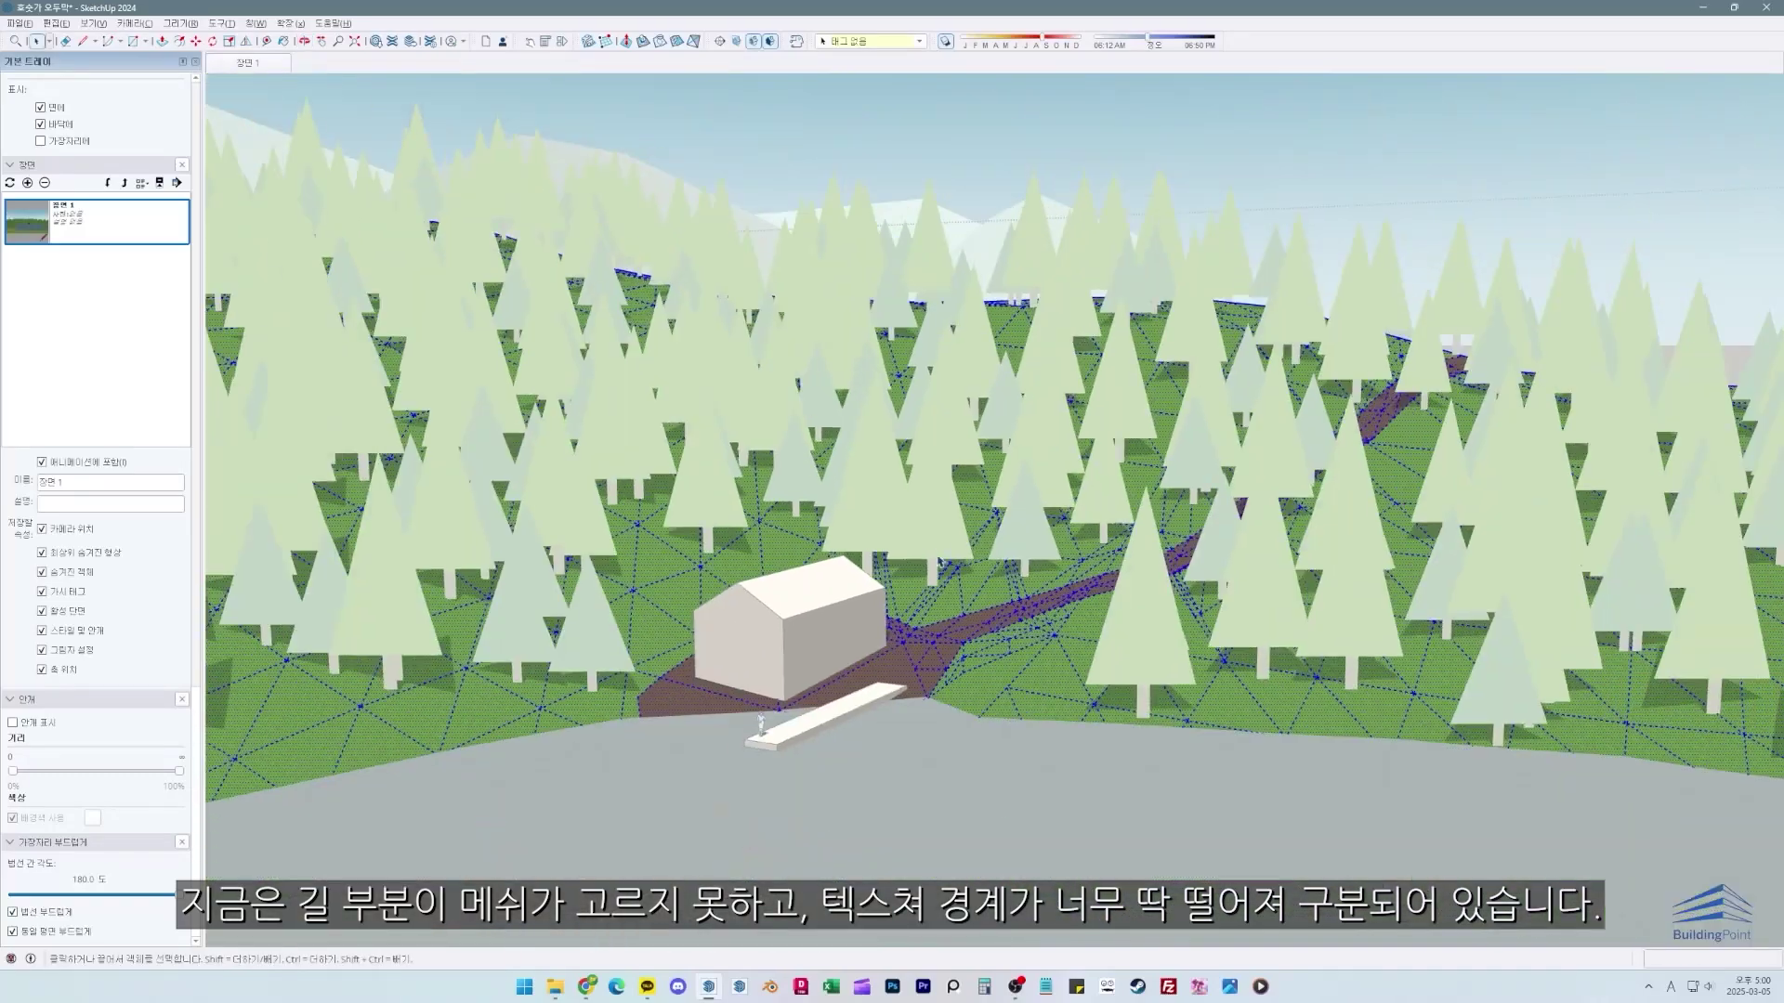
pyautogui.scroll(2, 911, 583)
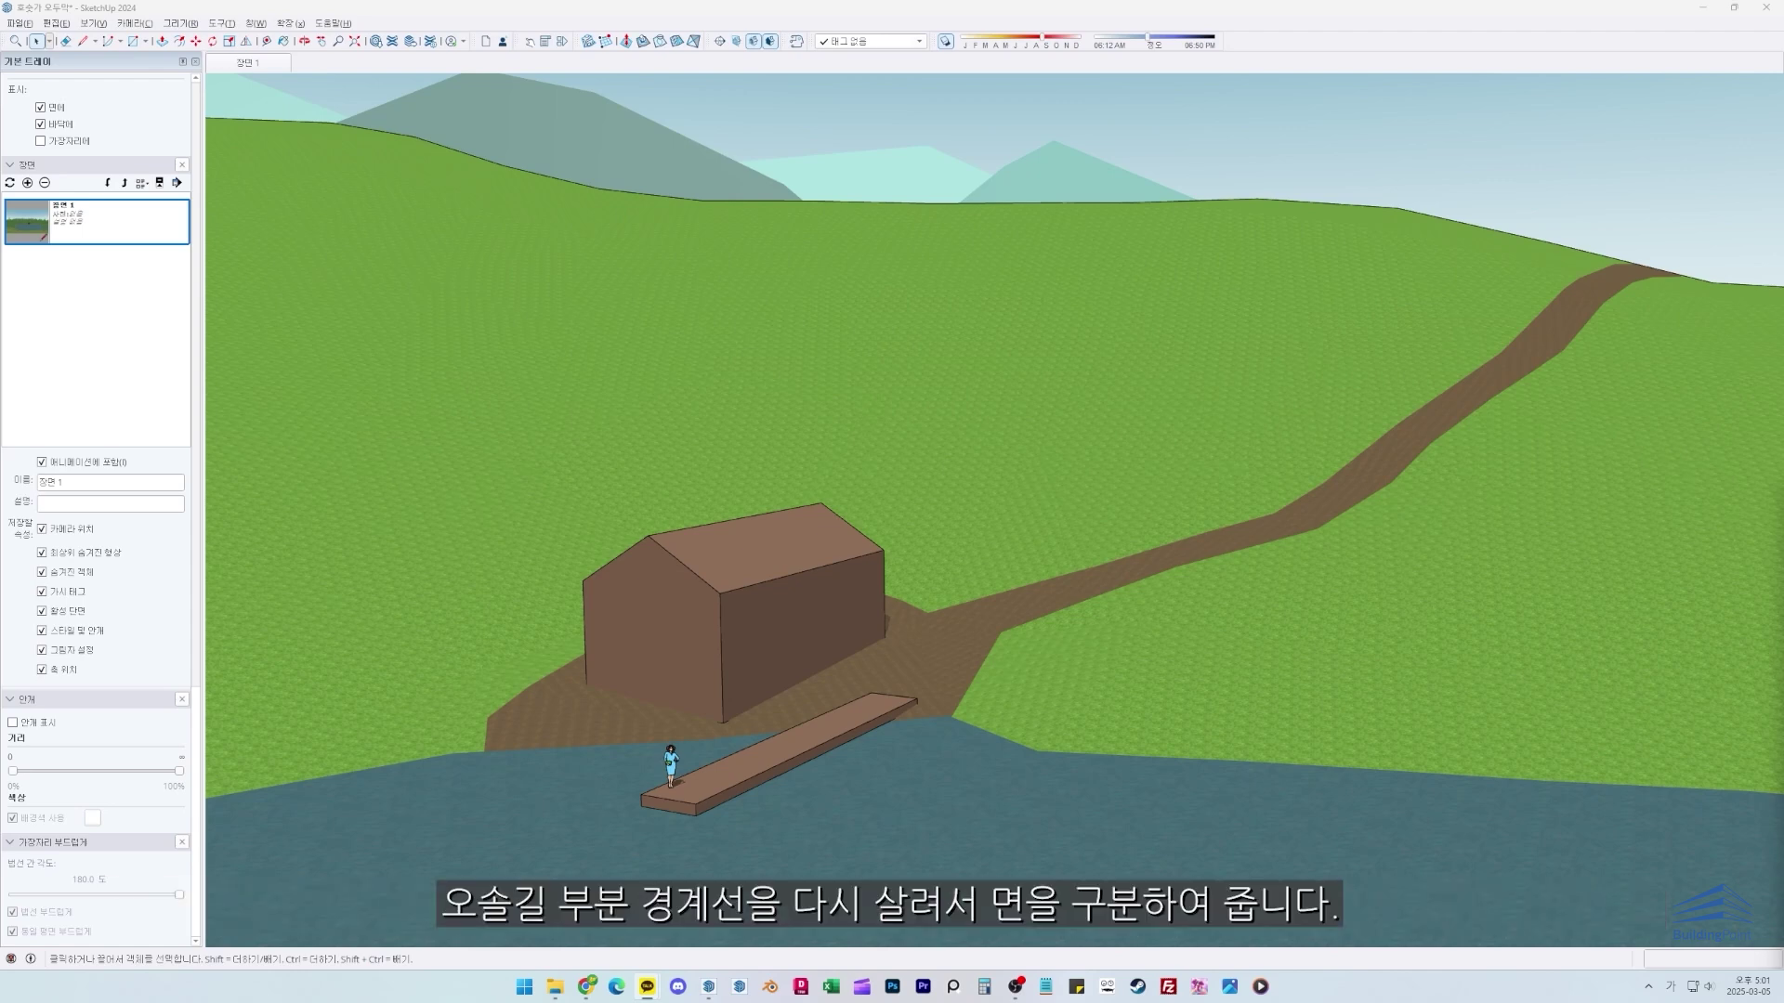
# Step: Open the terrain group for editing, display its hidden geometry and select all of its edges and faces
pyautogui.scroll(1, 920, 663)
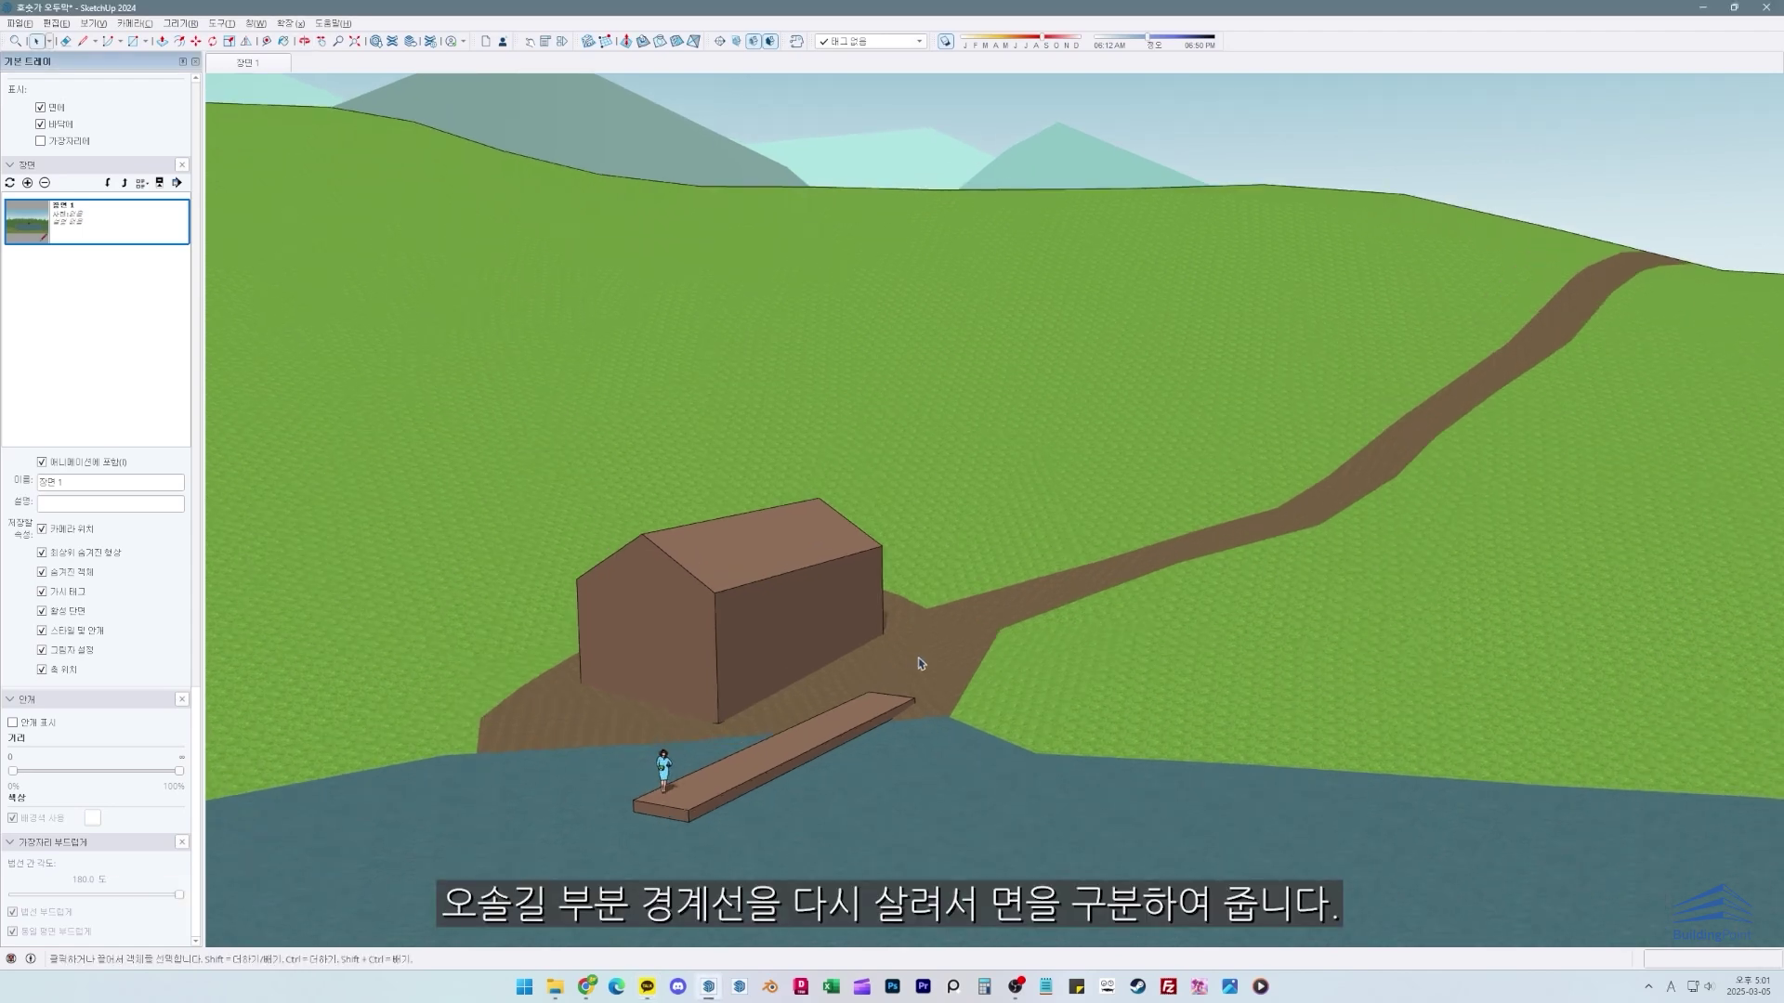
pyautogui.tripleClick(922, 661)
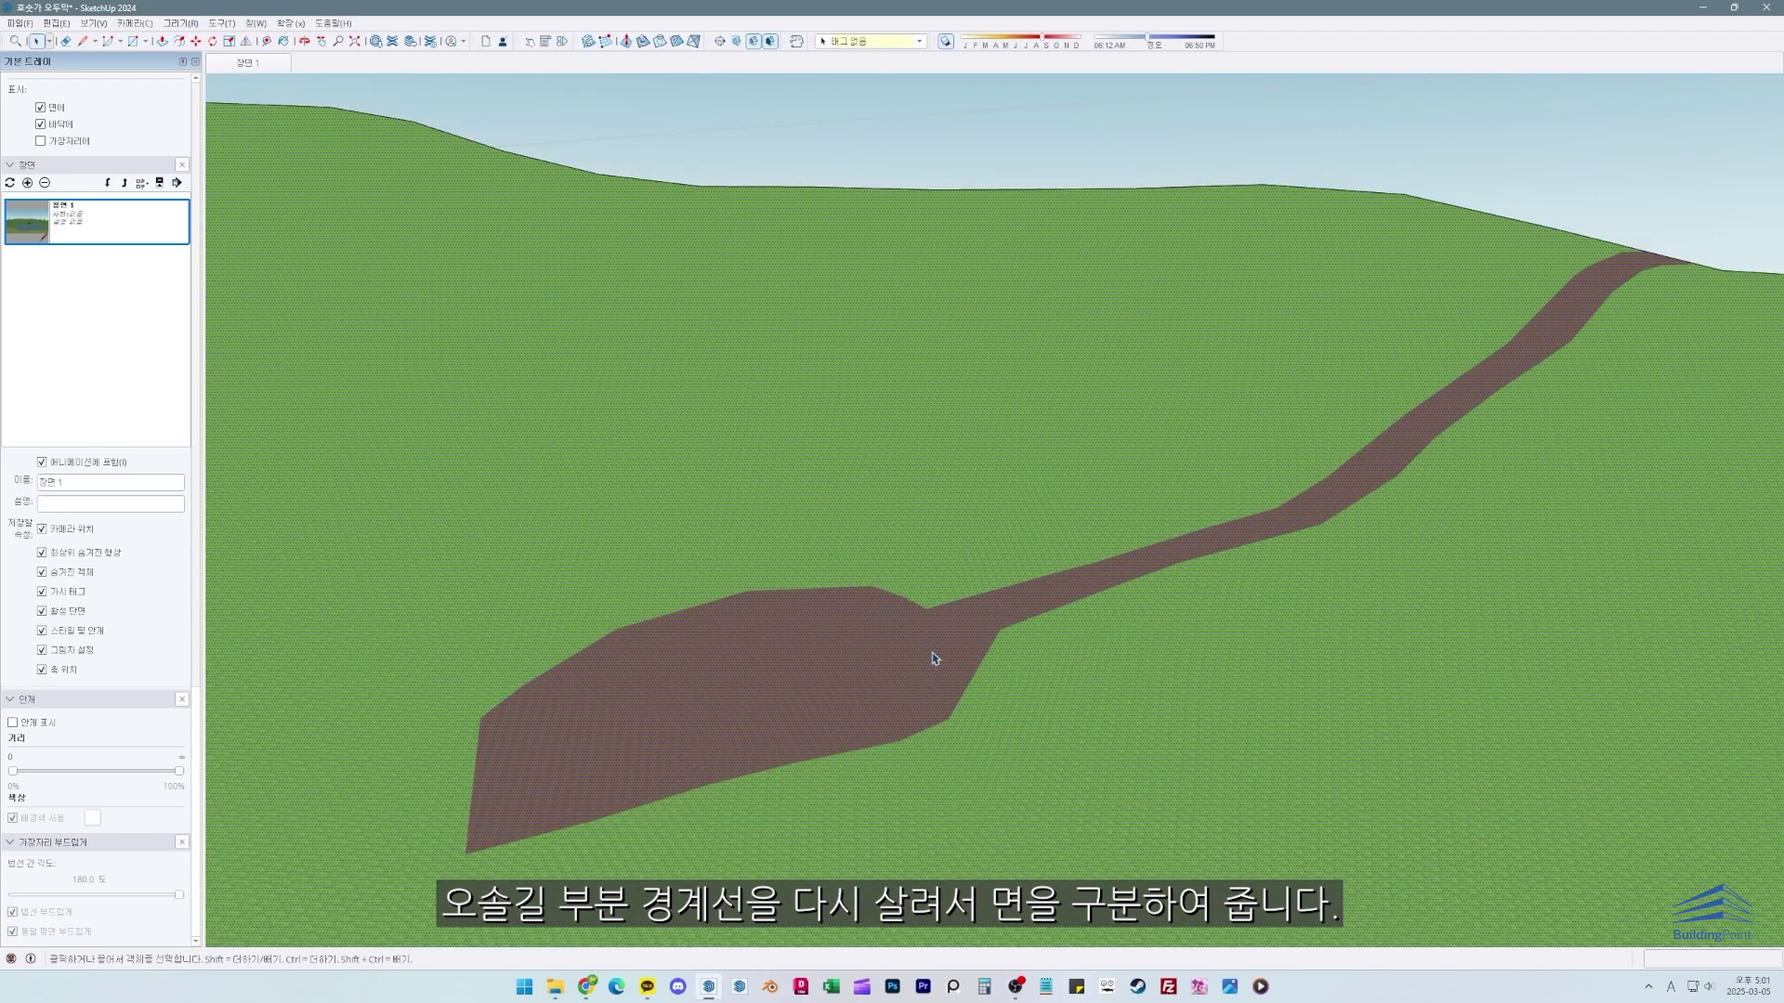
pyautogui.press('e')
pyautogui.press('alt')
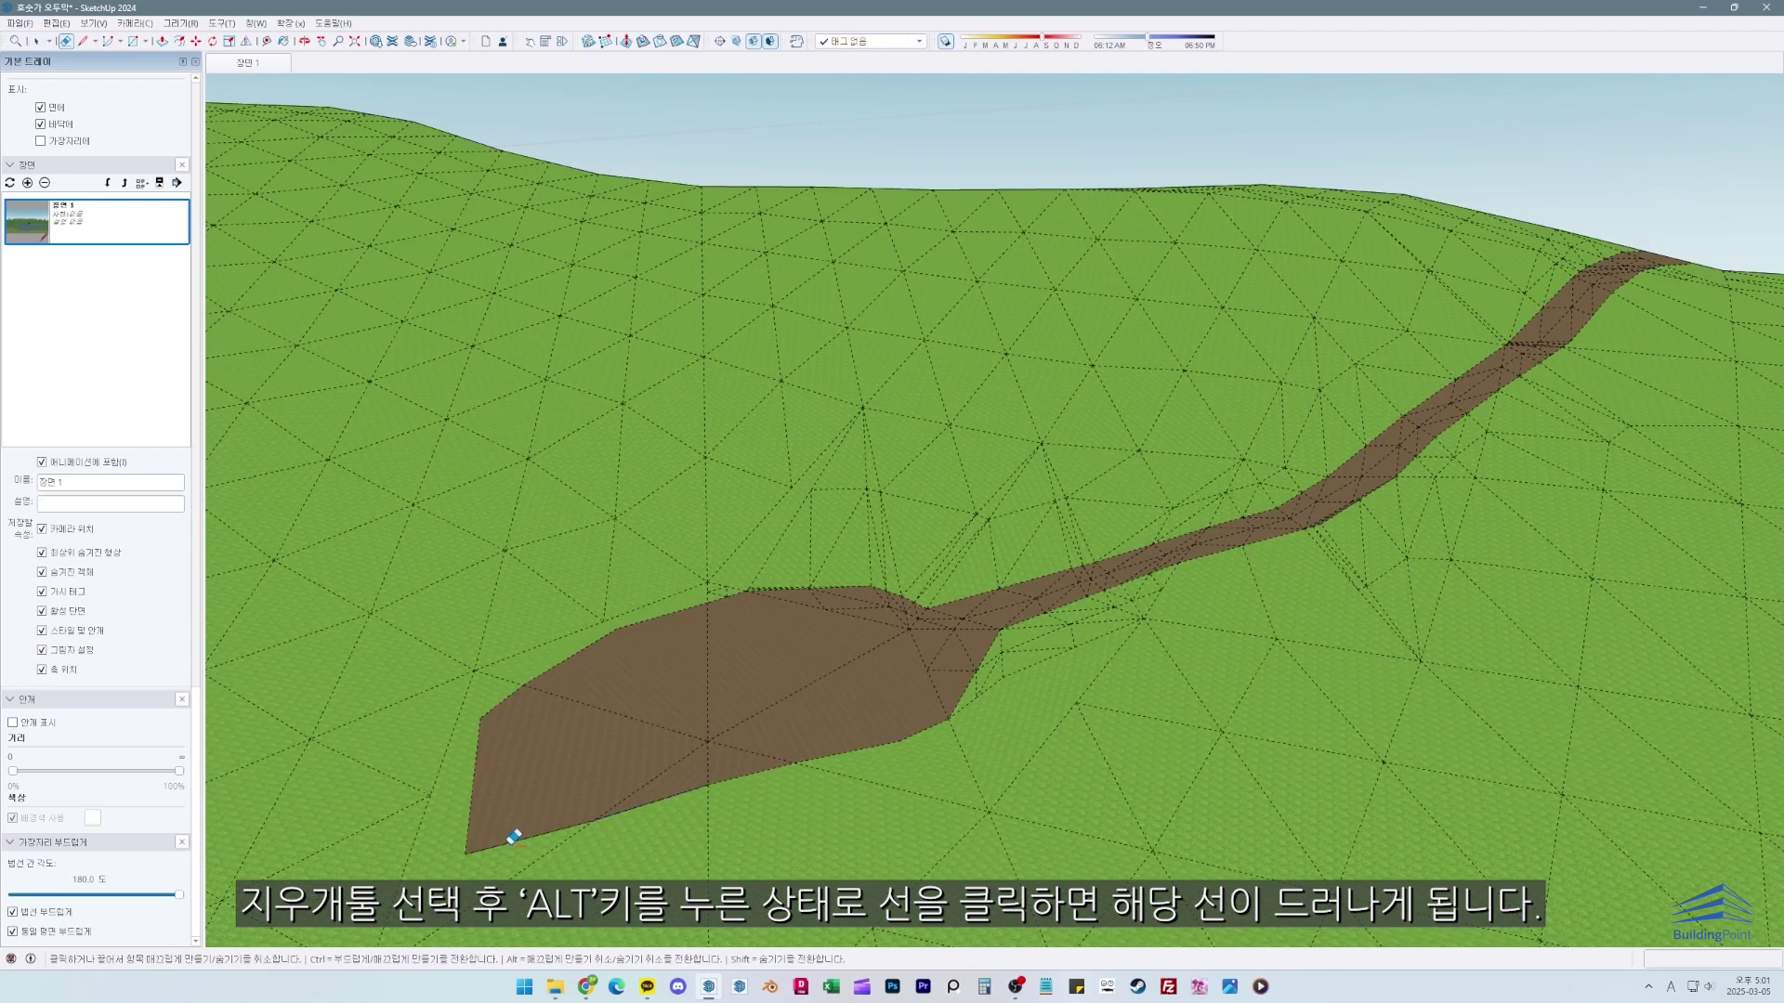
pyautogui.hotkey('ctrl', 'a')
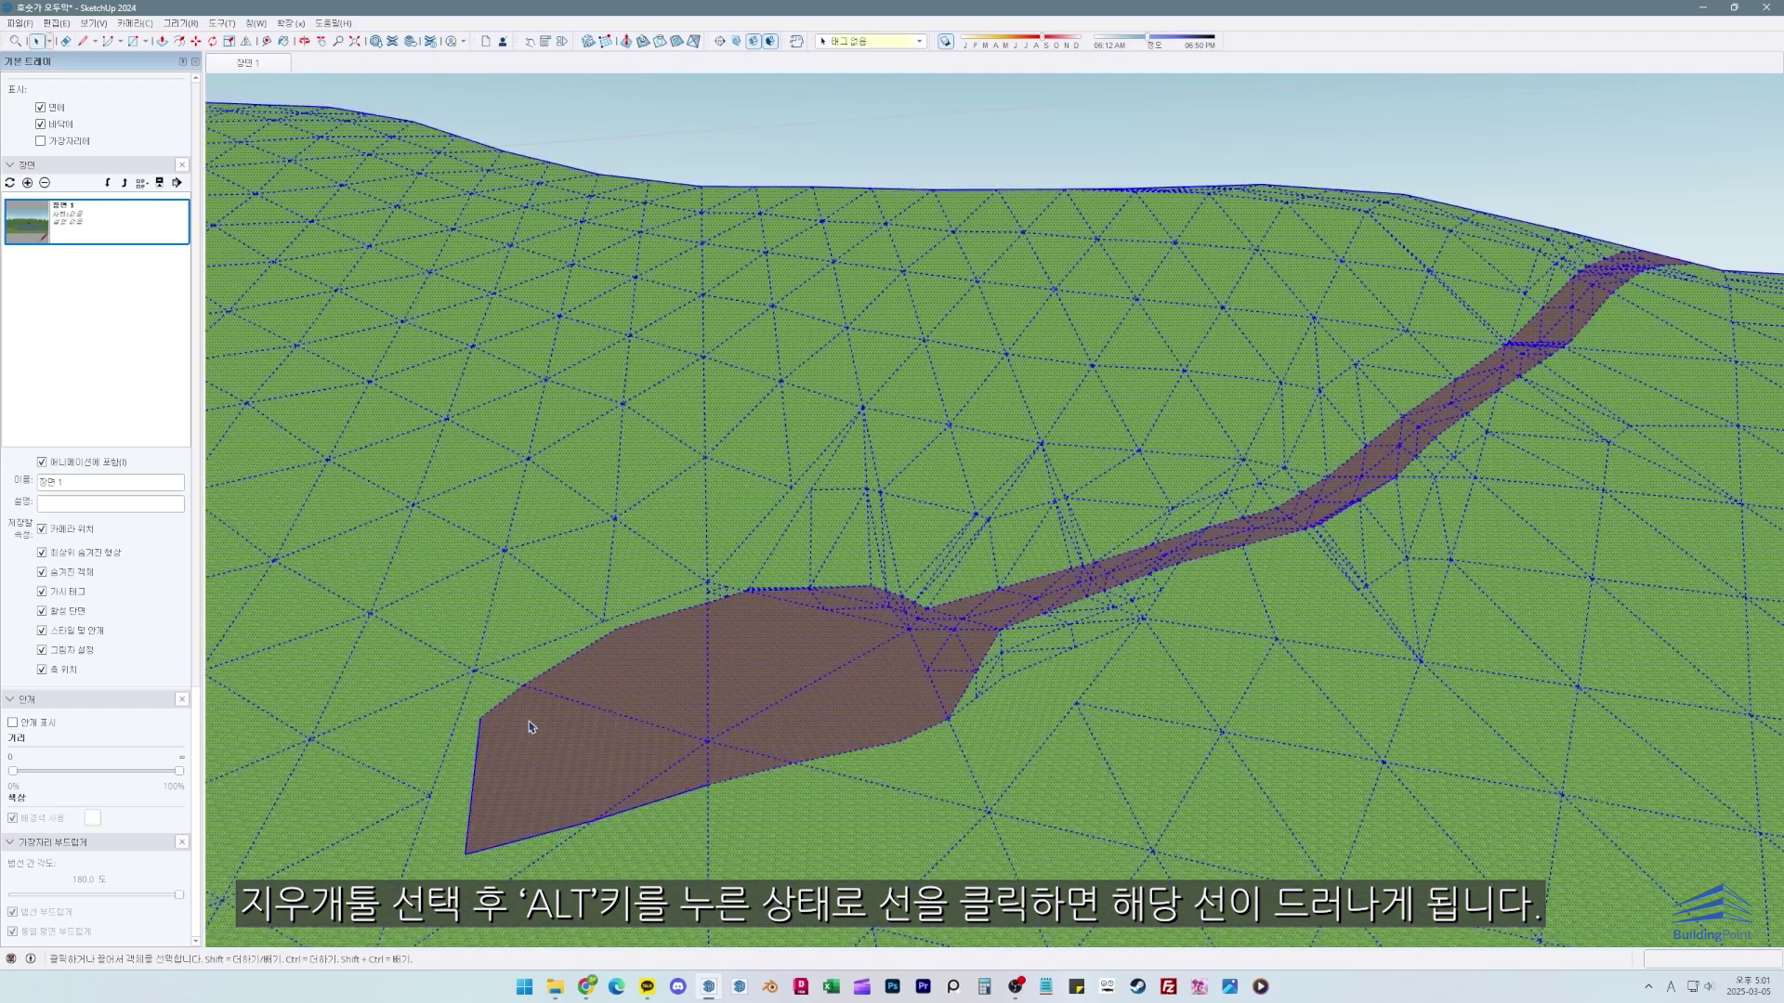
# Step: Unsoften the hidden boundary edges between the dirt area and the grass with the Eraser so the path becomes separate faces
pyautogui.scroll(4, 521, 711)
pyautogui.press('alt')
pyautogui.scroll(8, 710, 570)
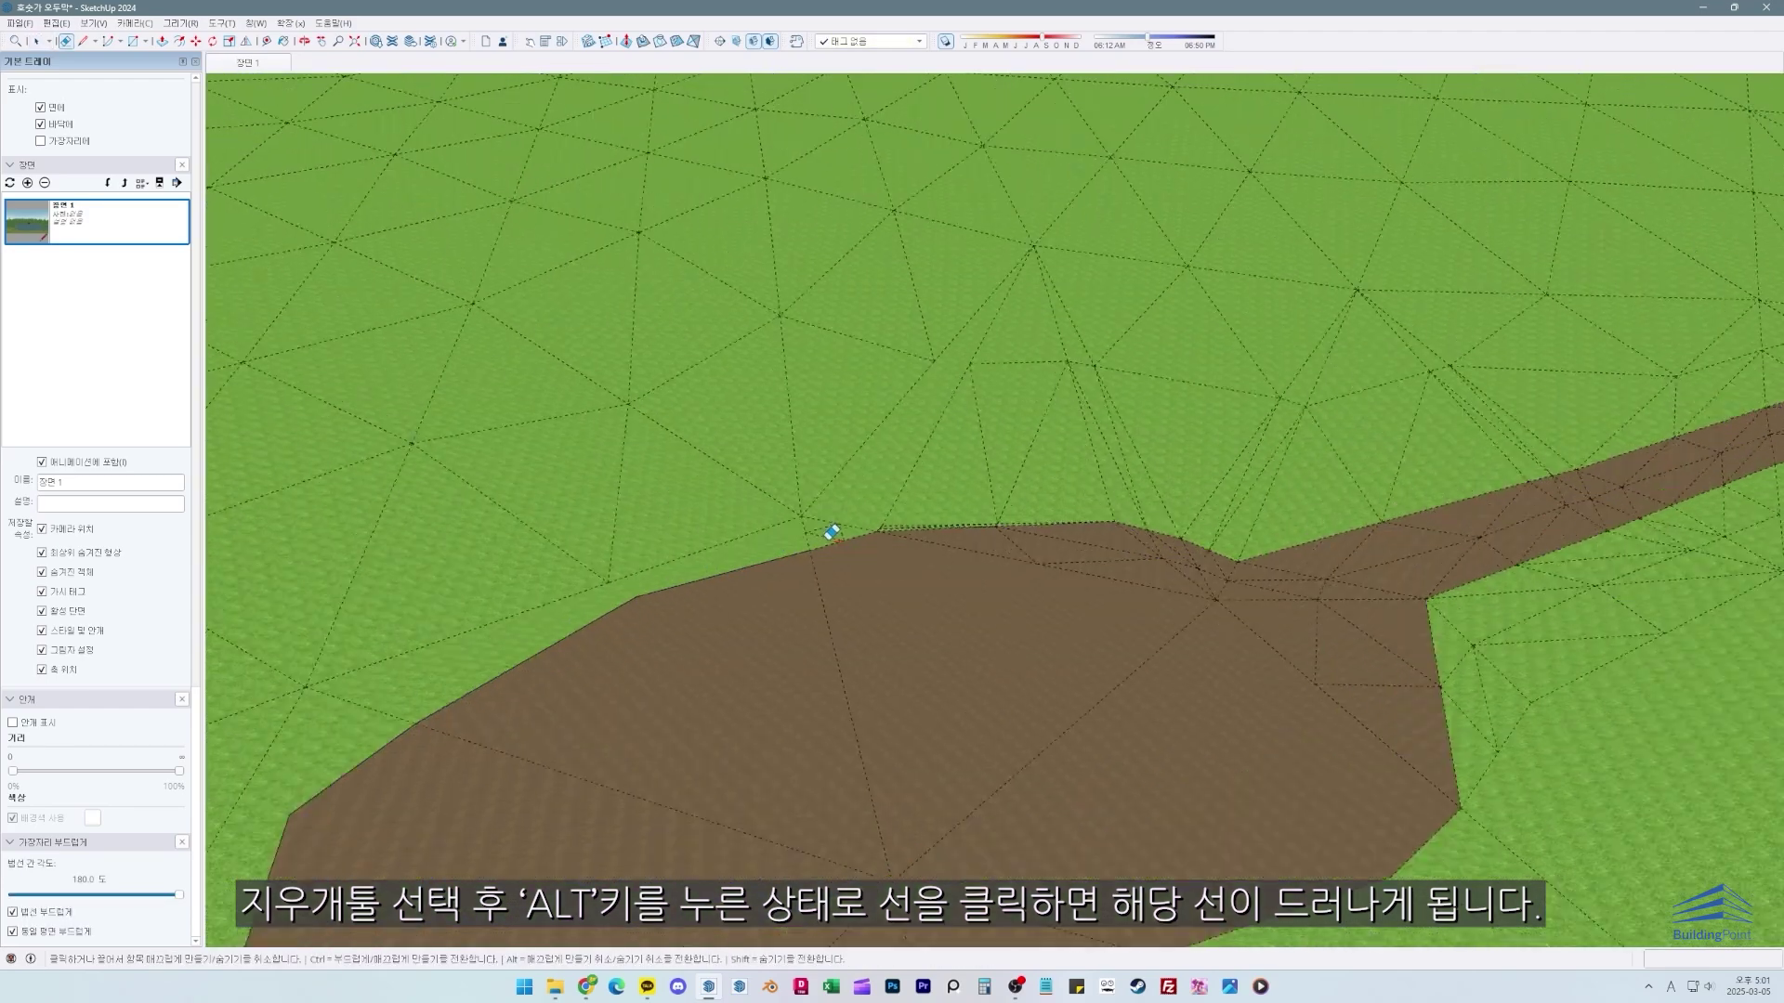
pyautogui.scroll(1, 987, 506)
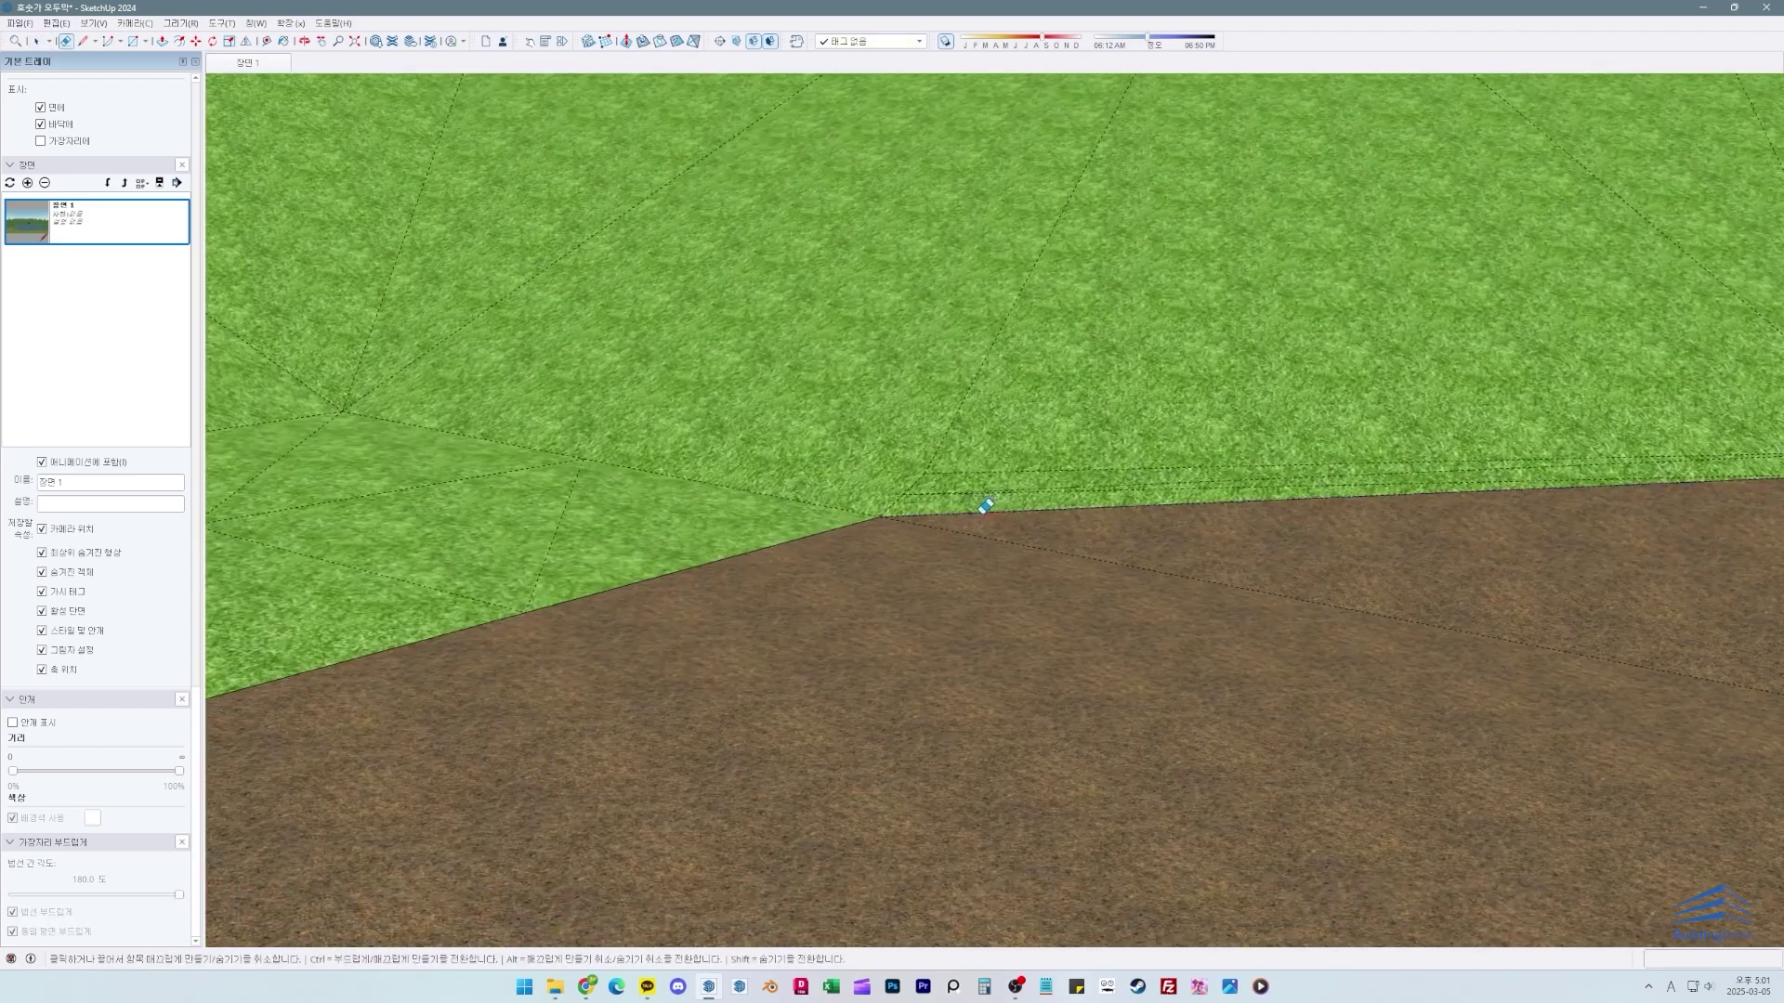
pyautogui.scroll(-5, 987, 505)
pyautogui.scroll(4, 967, 667)
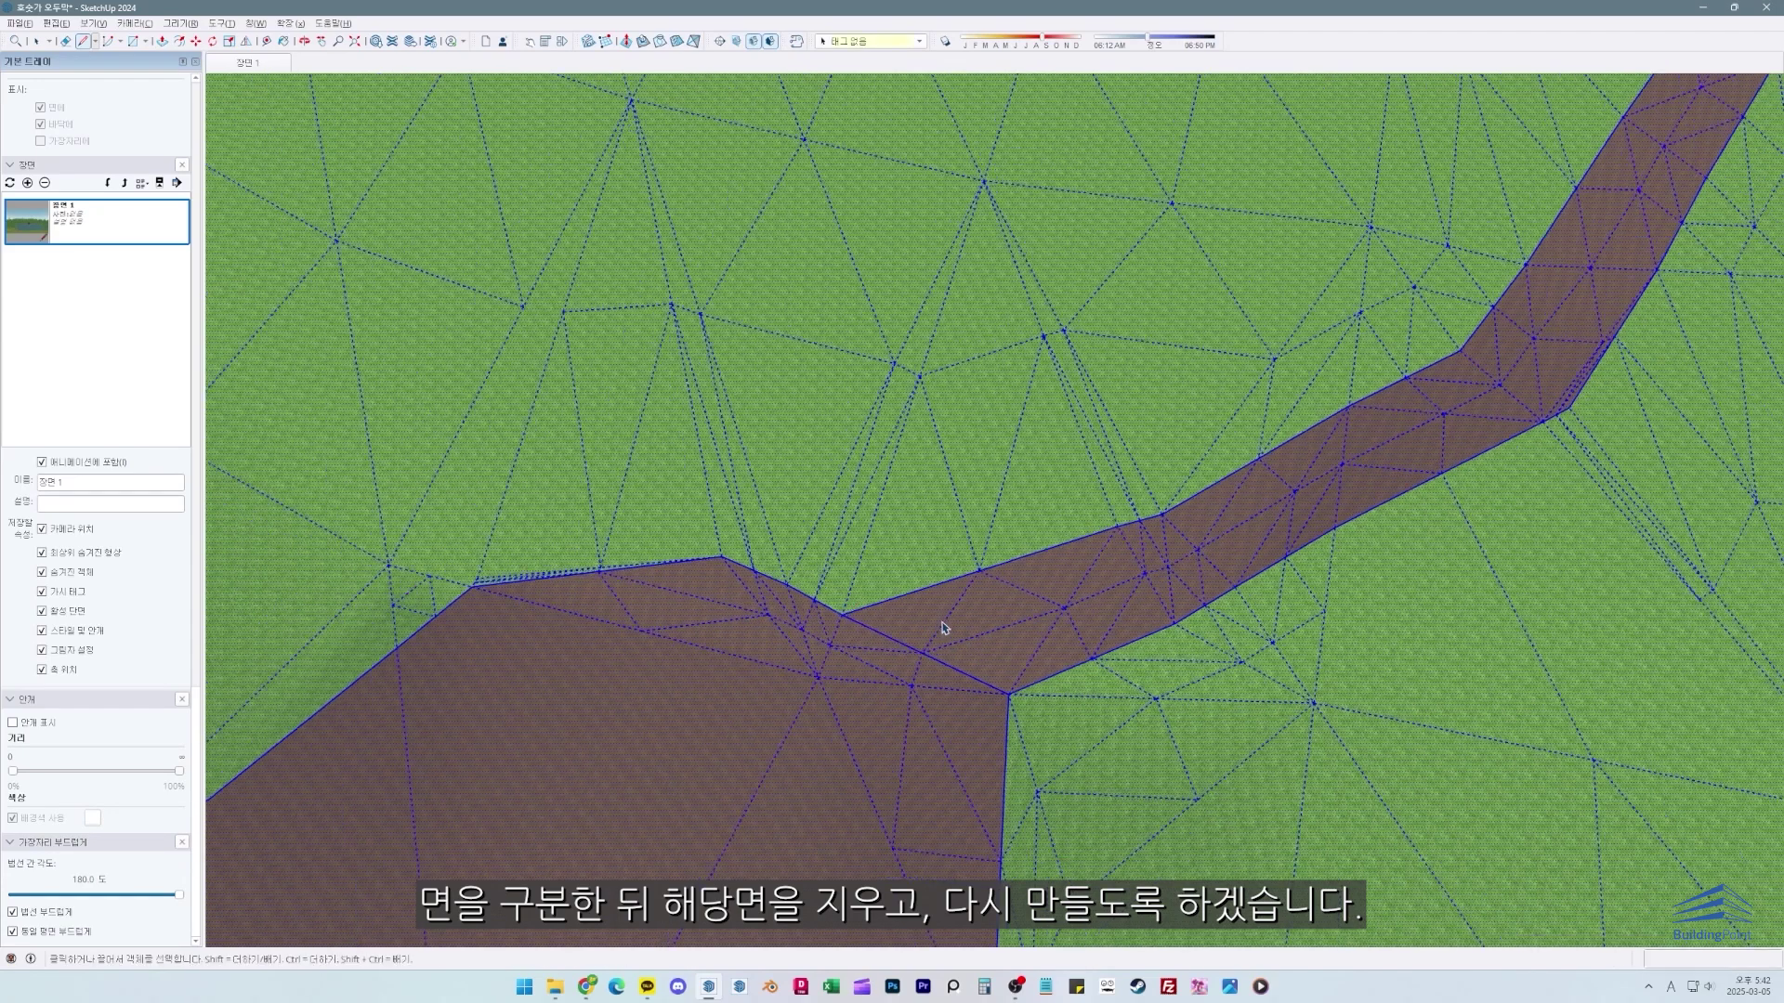
# Step: Remove the faces of the path and cabin area, keeping their boundary edges, and clean up the edge where they meet
pyautogui.scroll(6, 937, 653)
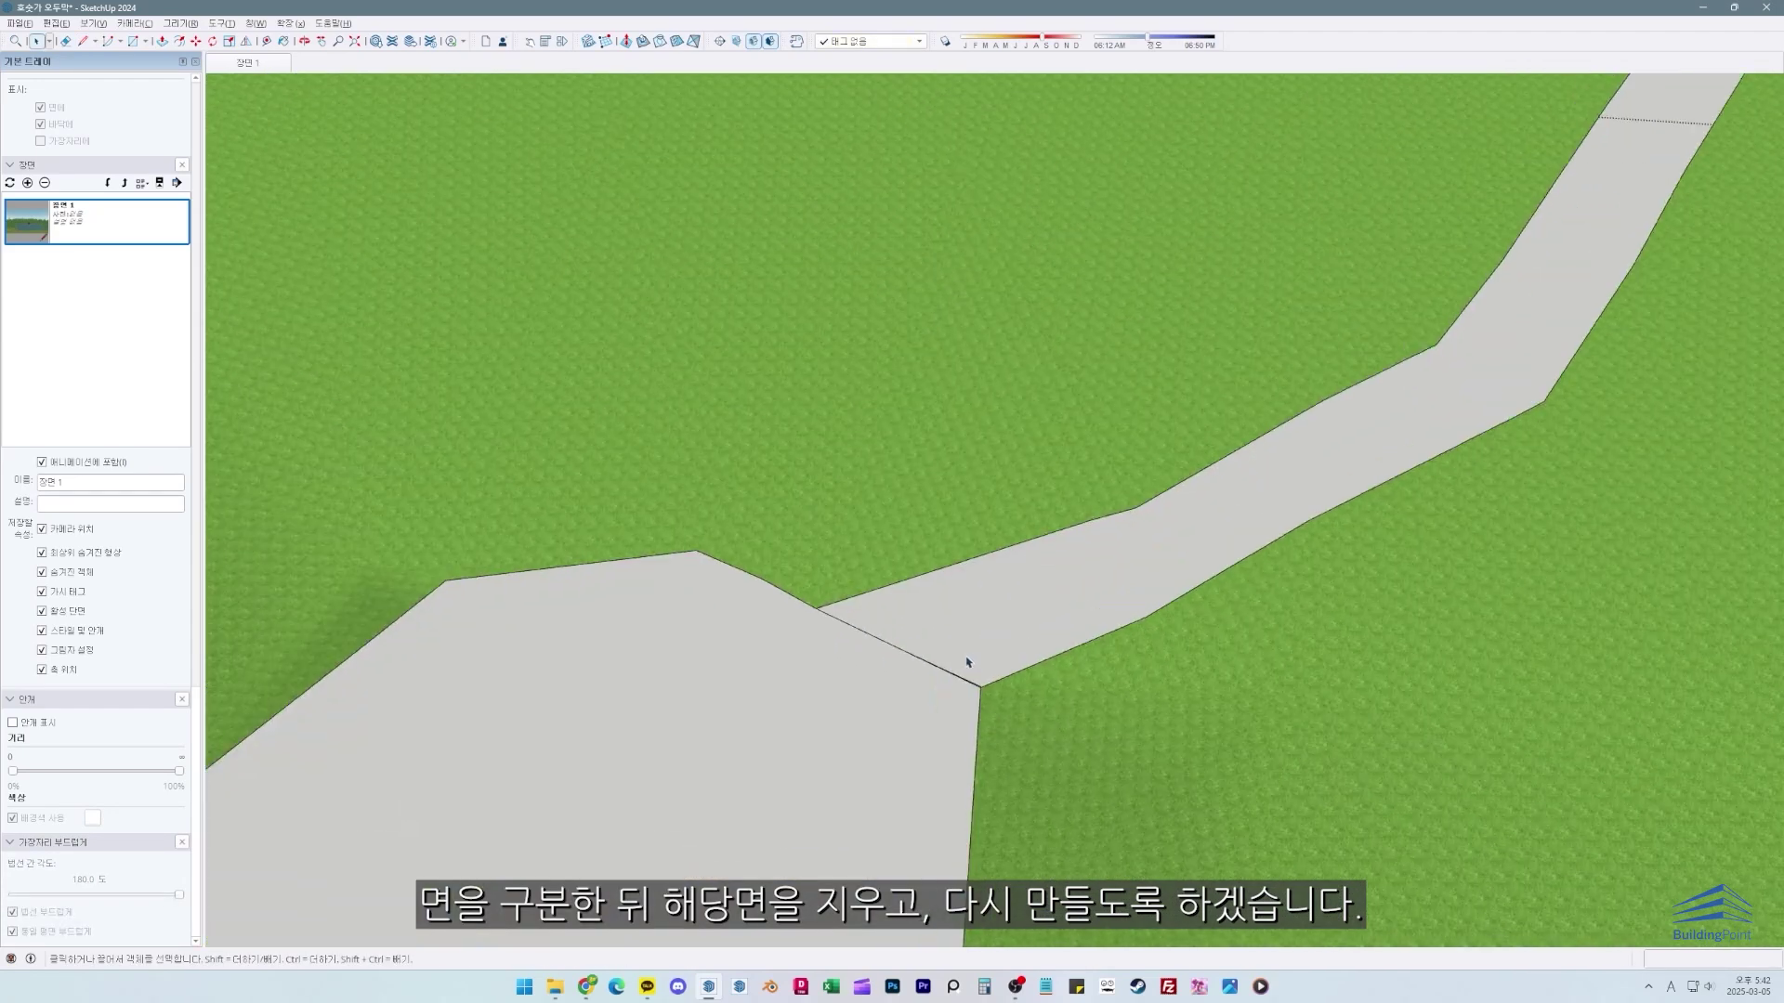
pyautogui.press('e')
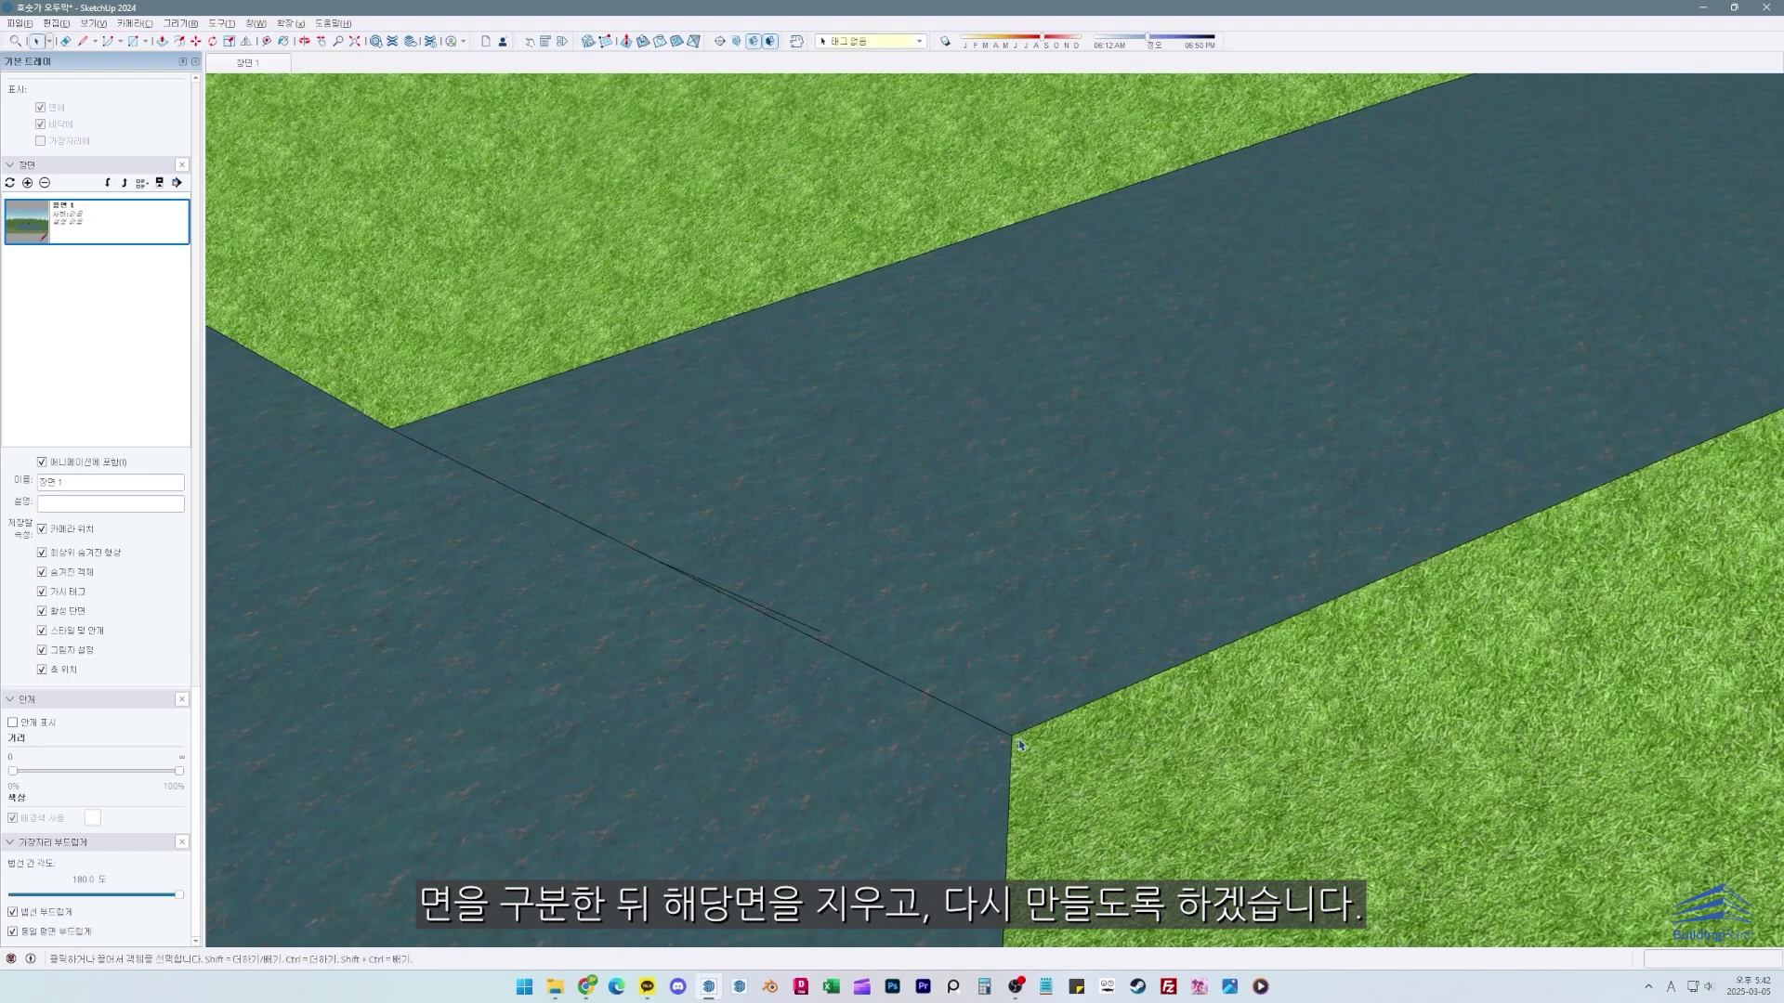
pyautogui.click(976, 689)
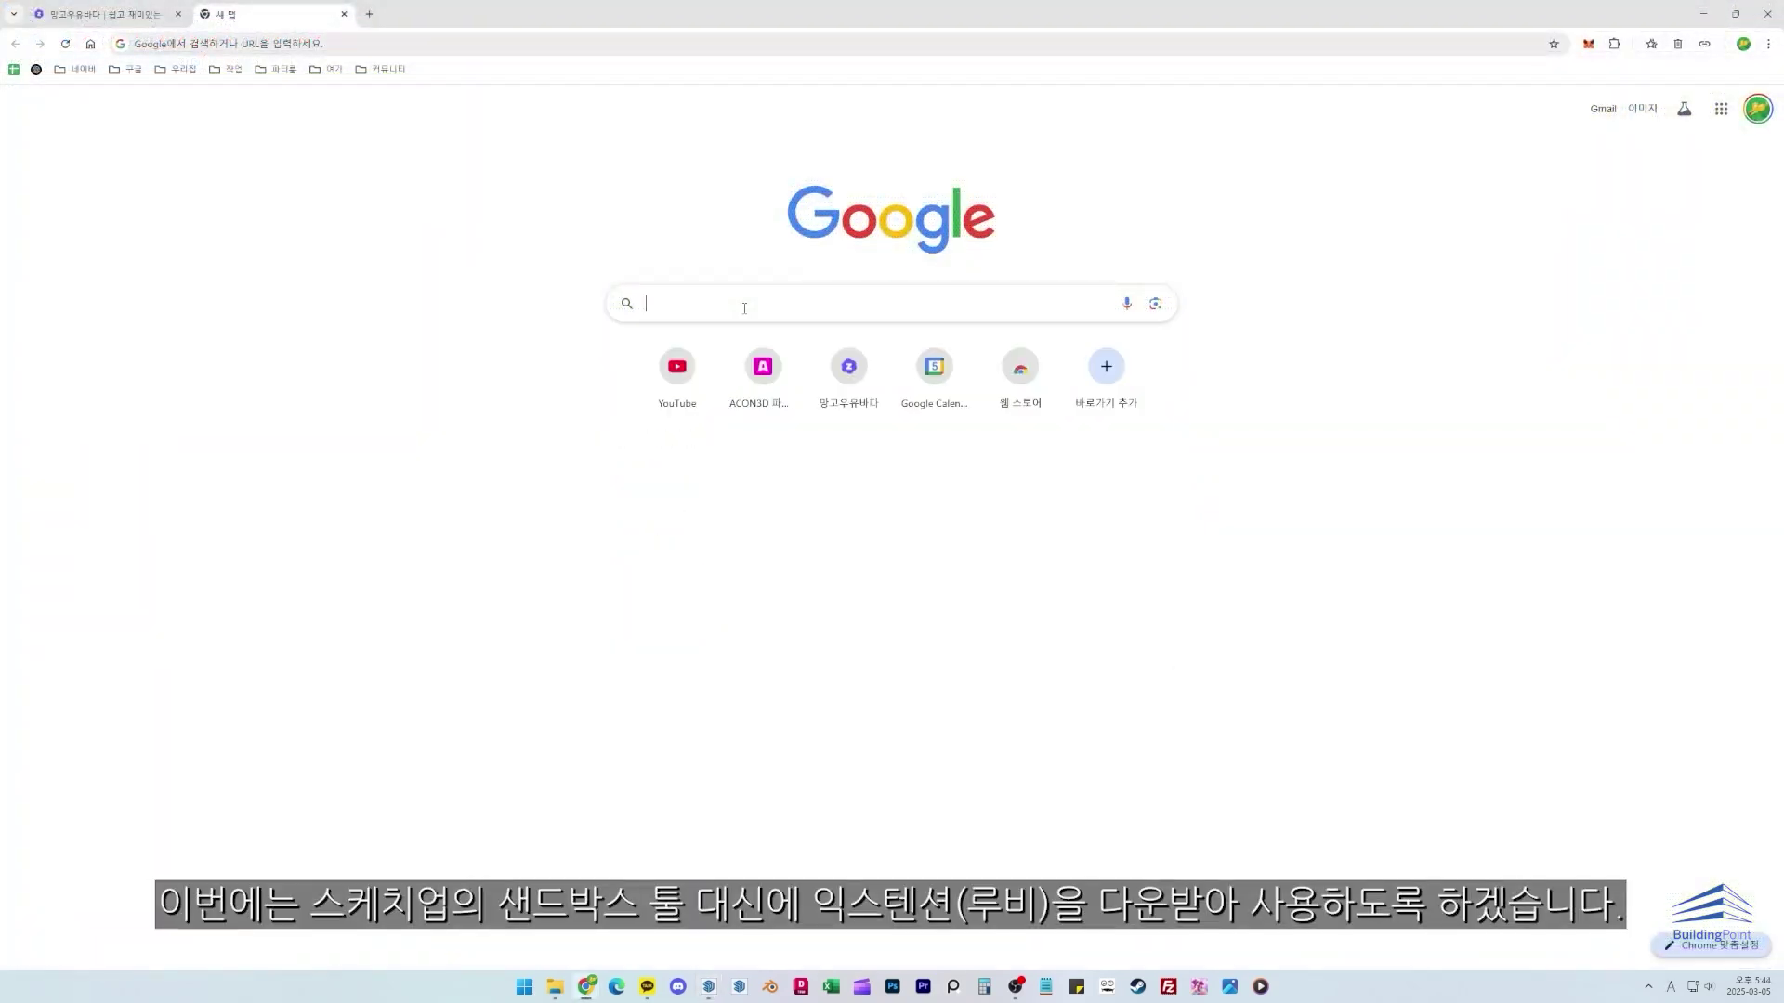
# Step: Search Google in Chrome for "fredo sketchup" and open the SketchUcation FredoTools page
pyautogui.write('fredo')
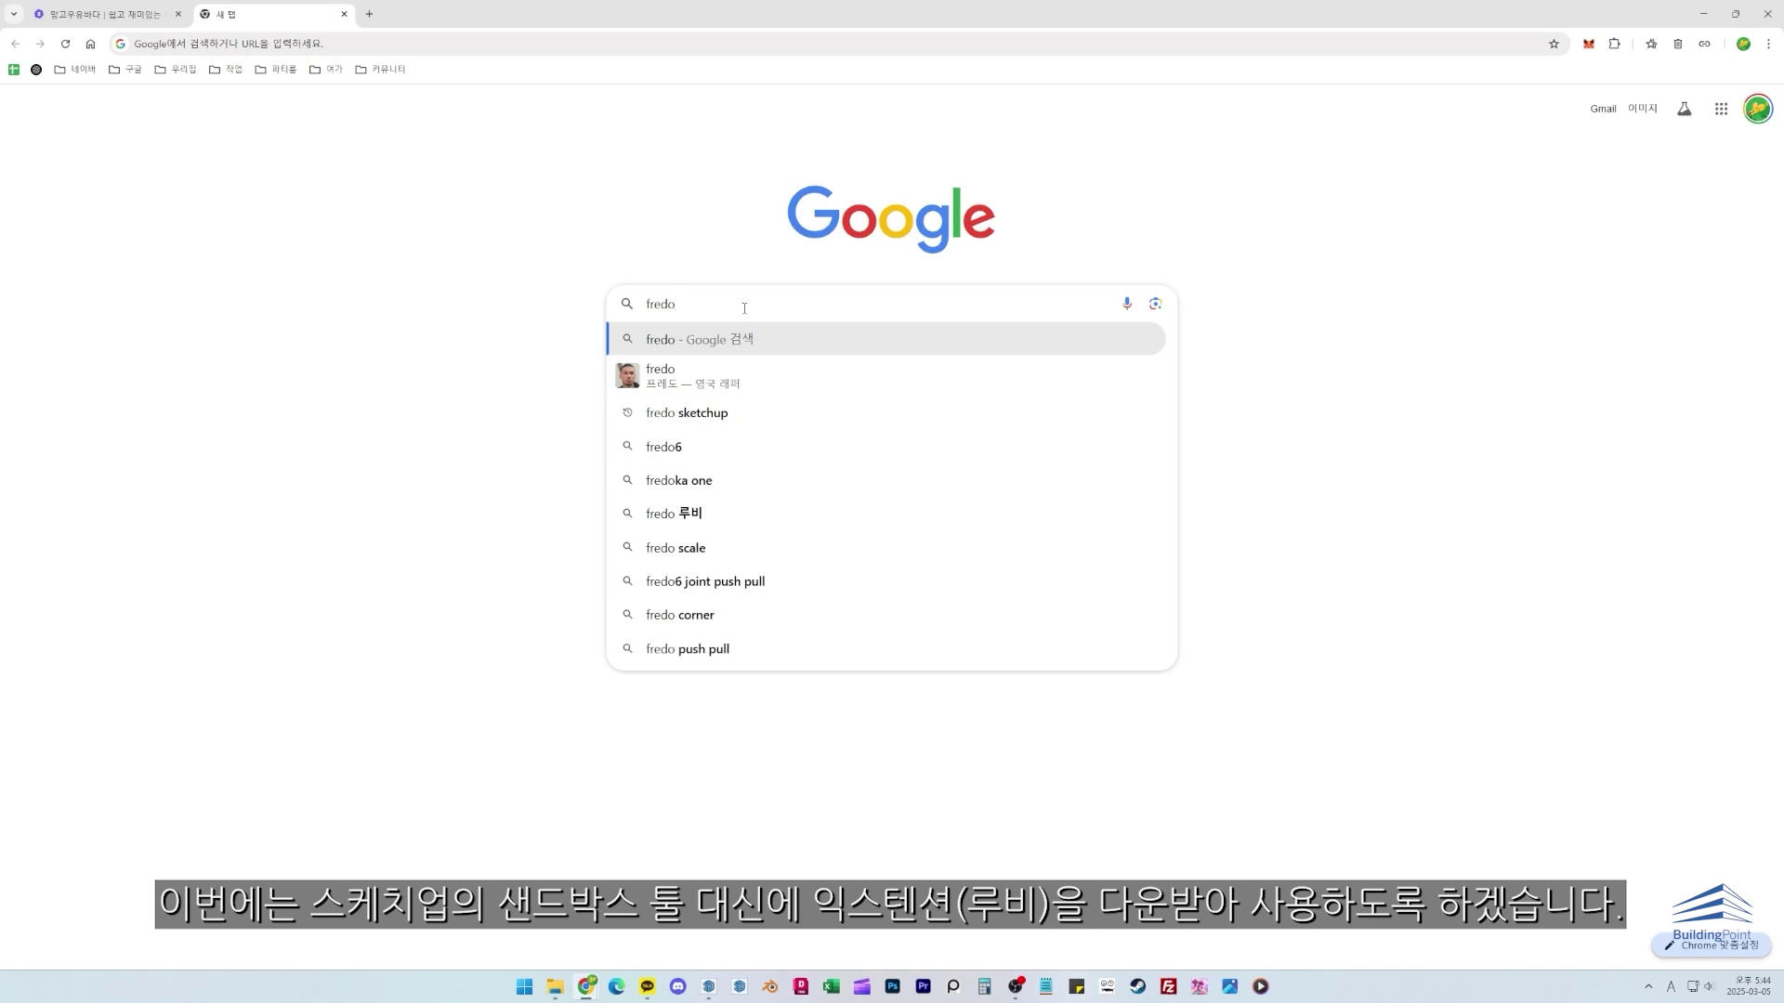
pyautogui.write(' sketchup')
pyautogui.press('Return')
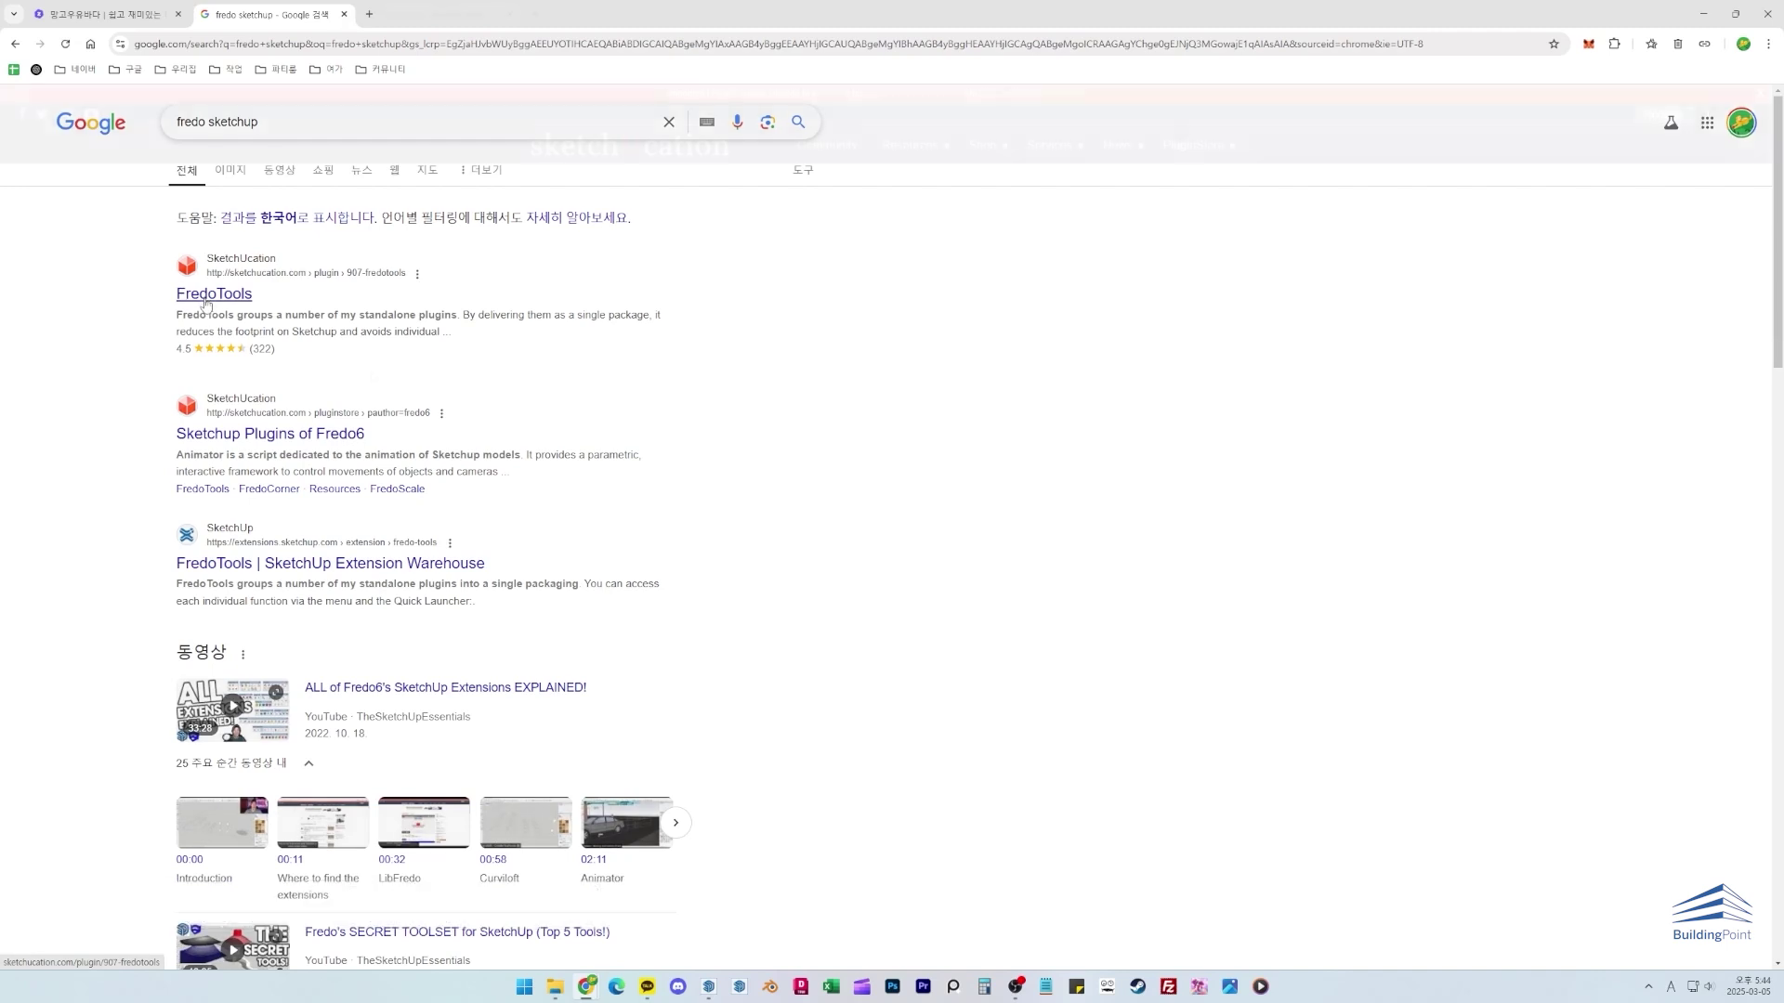
pyautogui.click(206, 295)
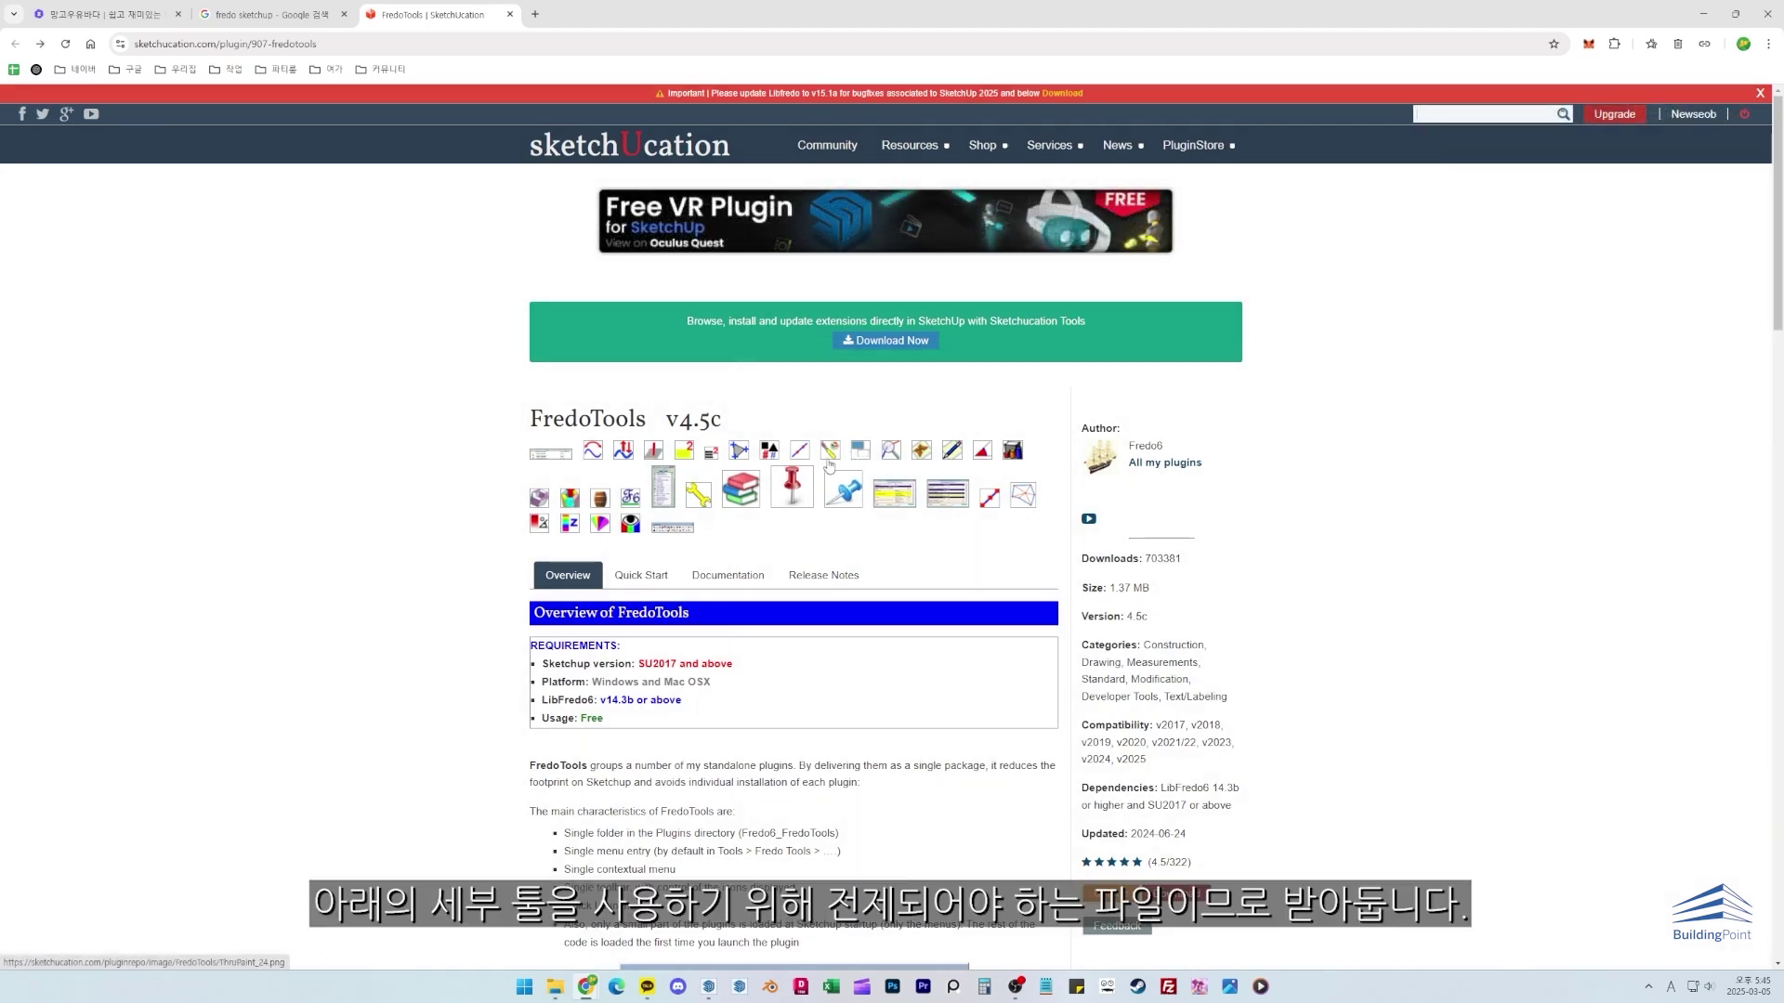
# Step: Download the FredoTools v4.5c plugin from its SketchUcation page
pyautogui.scroll(-5, 830, 465)
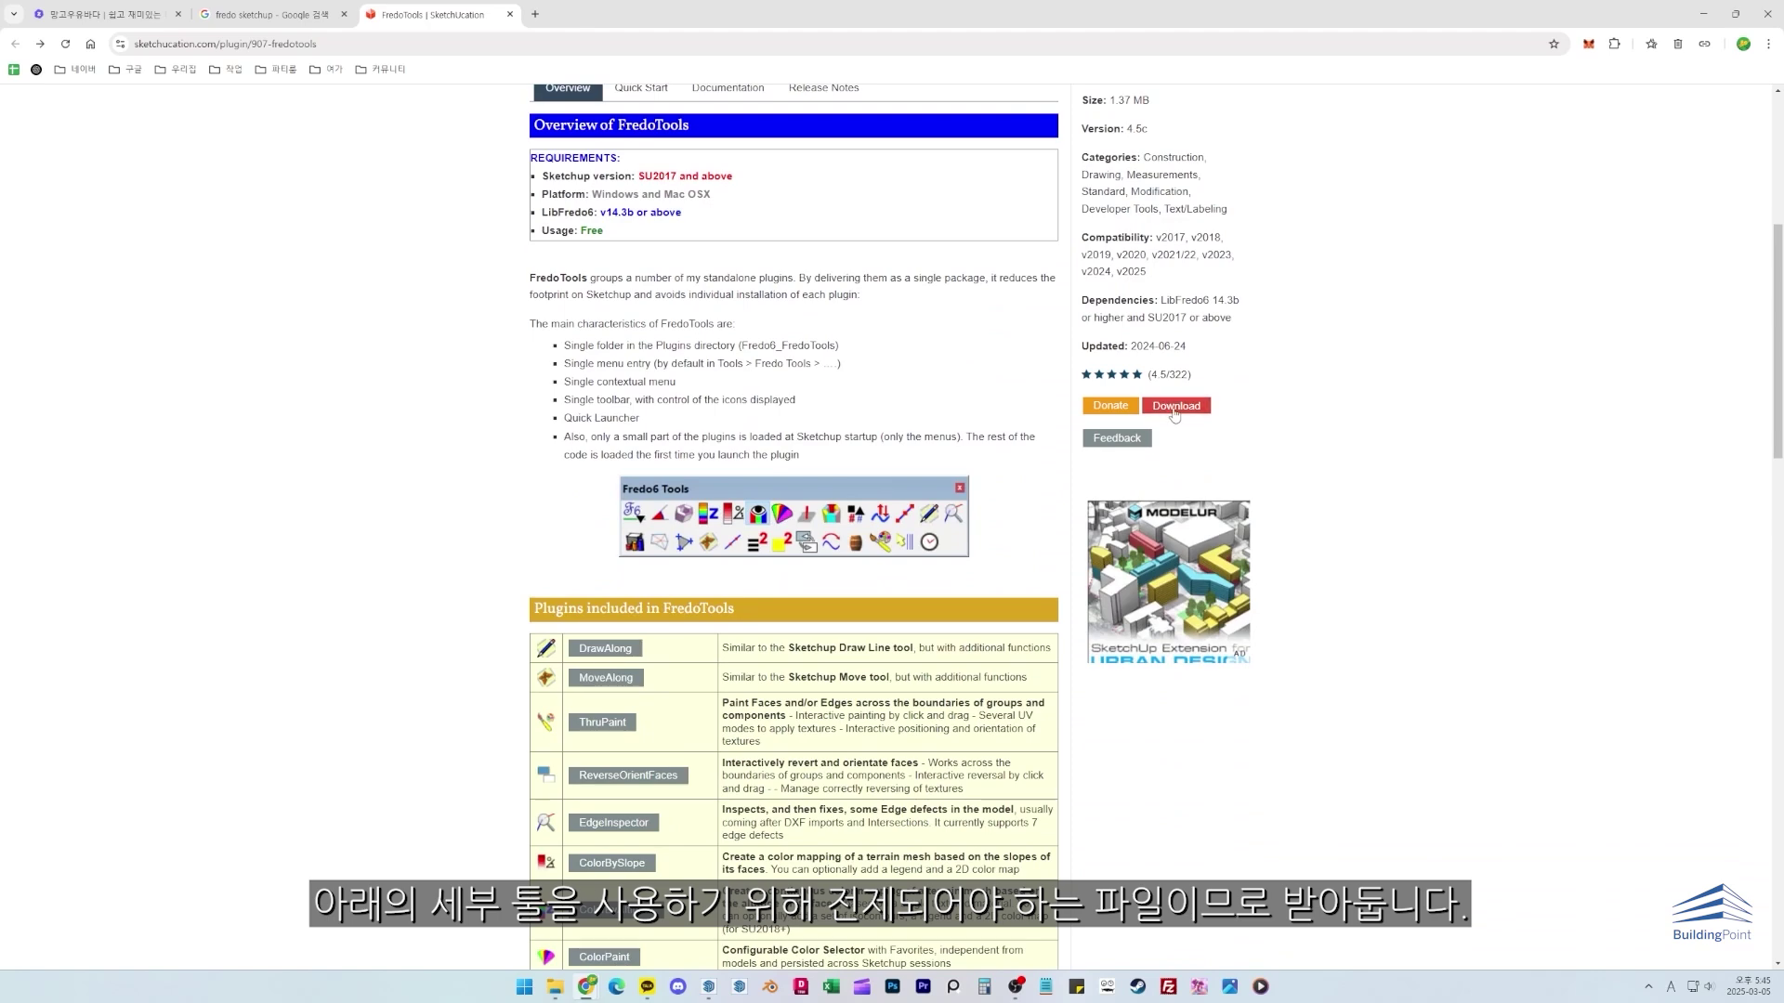
pyautogui.click(1174, 407)
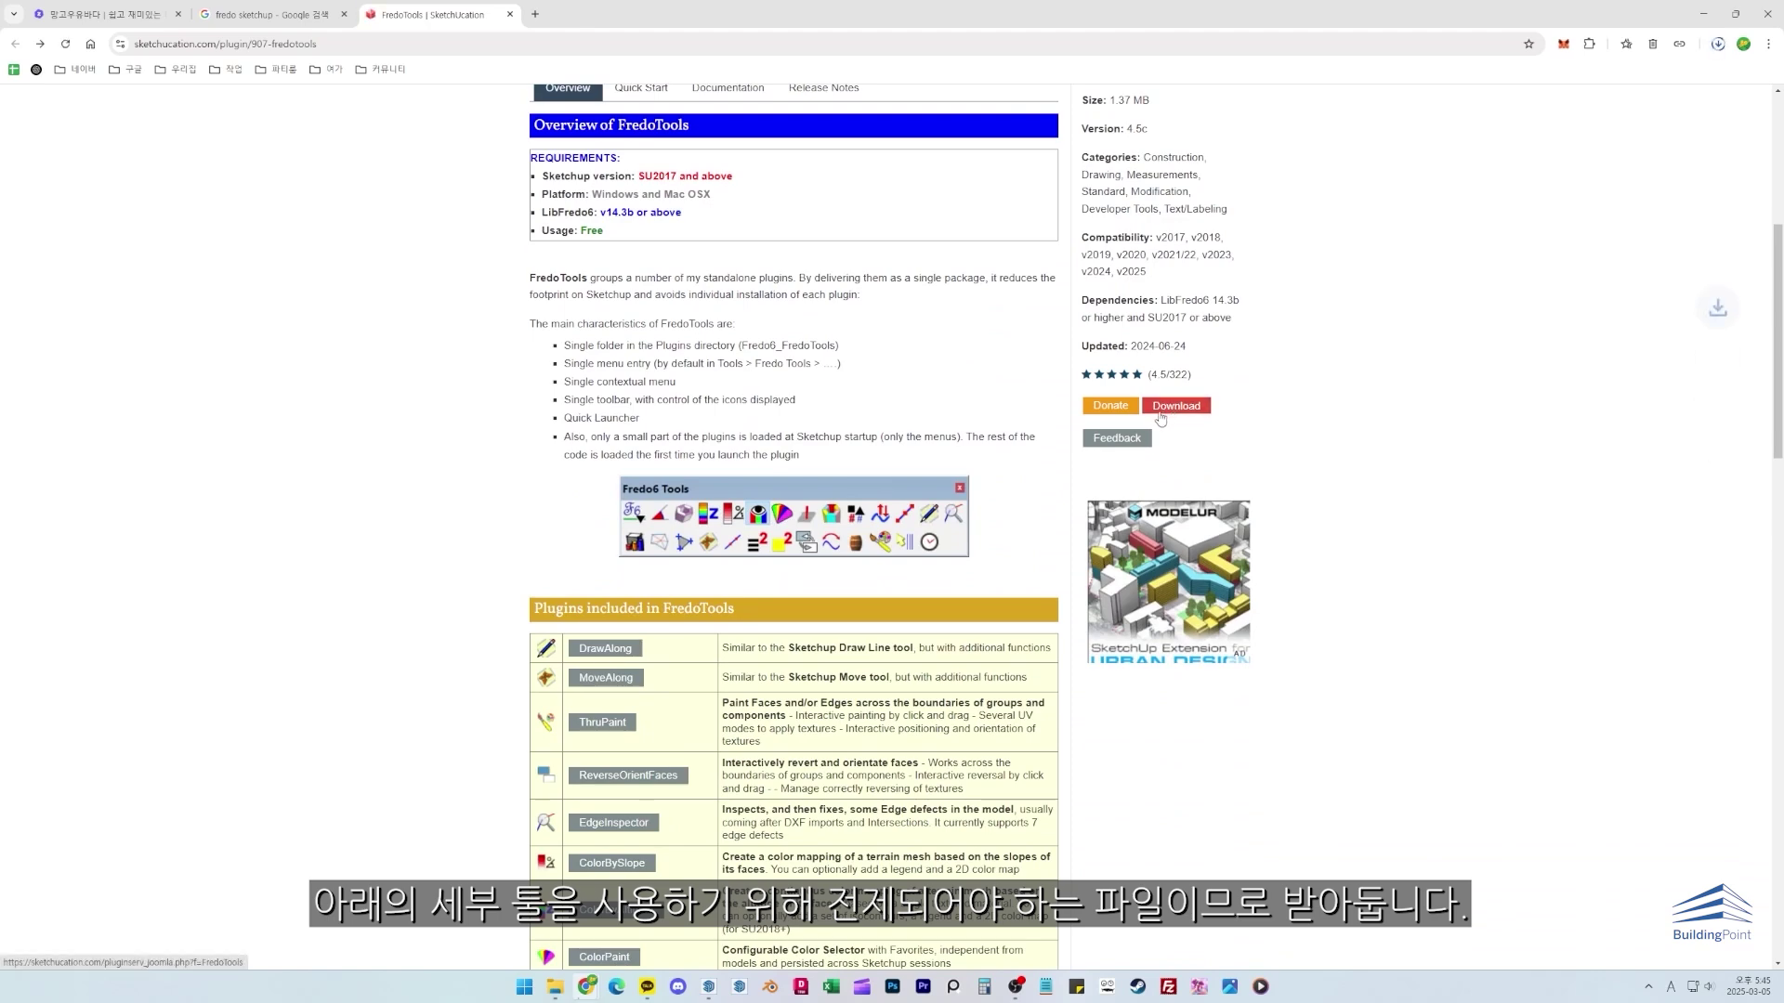
pyautogui.scroll(3, 1114, 423)
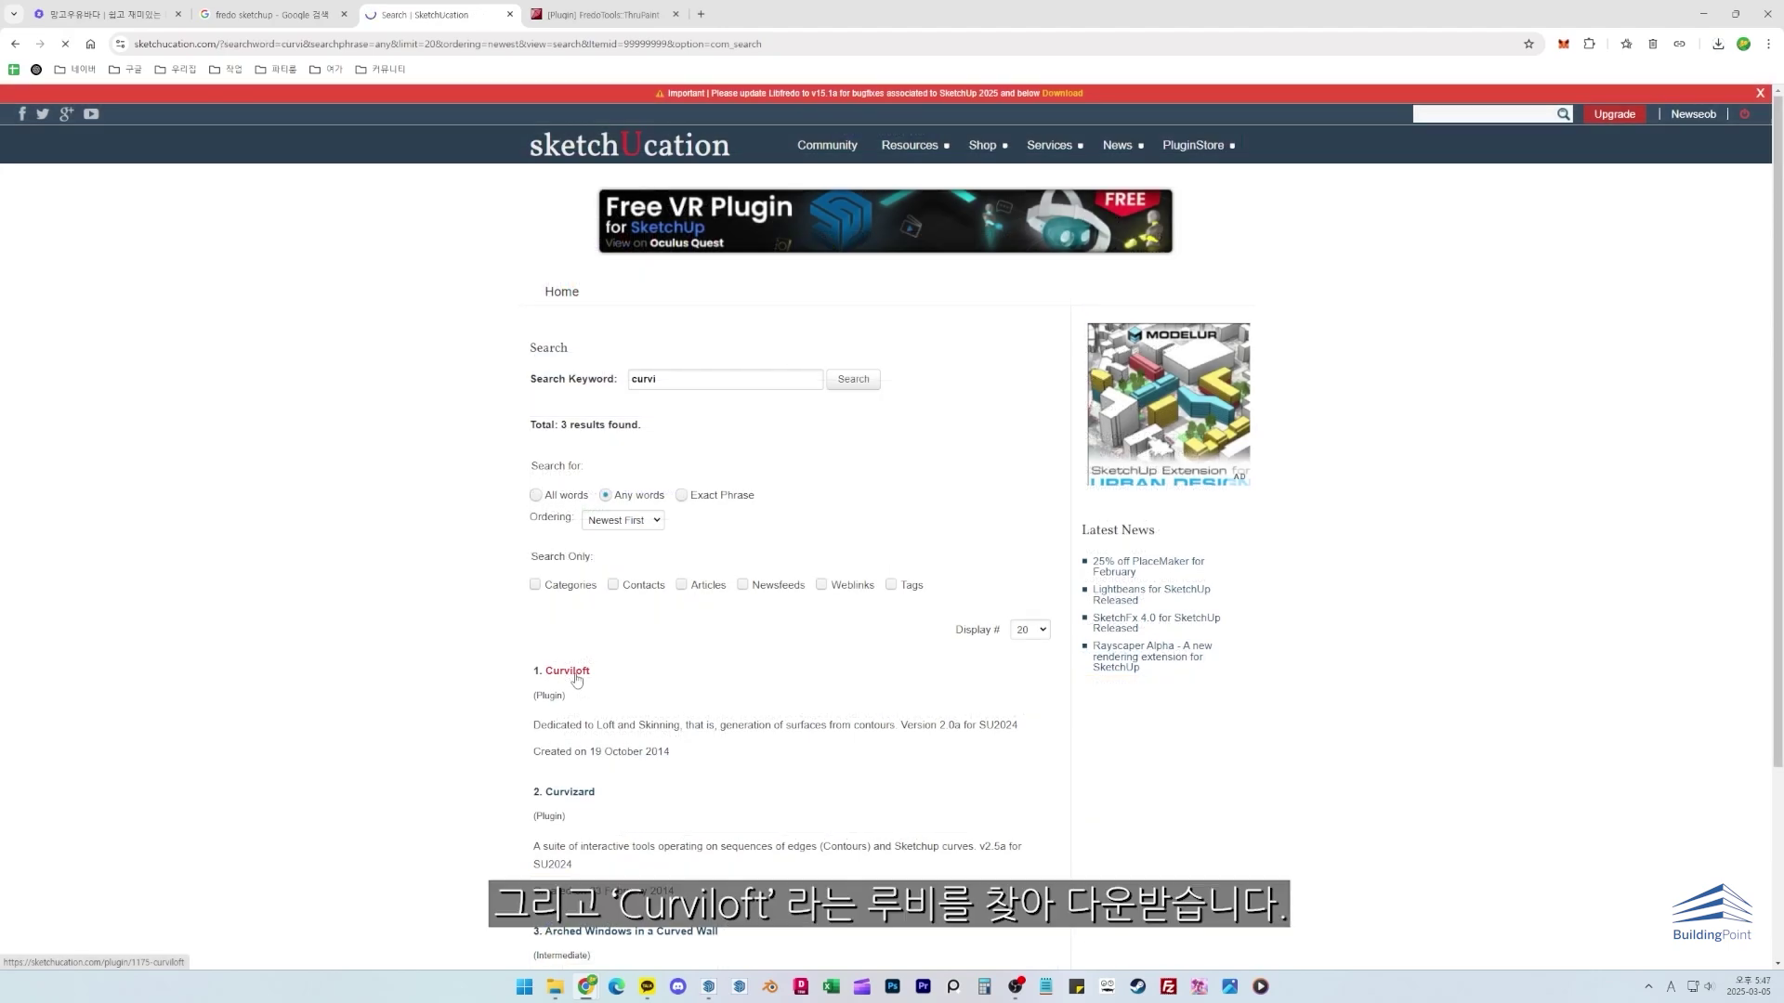
# Step: Open the Curviloft plugin page from the "curvi" search results and skim through its preview video
pyautogui.click(575, 676)
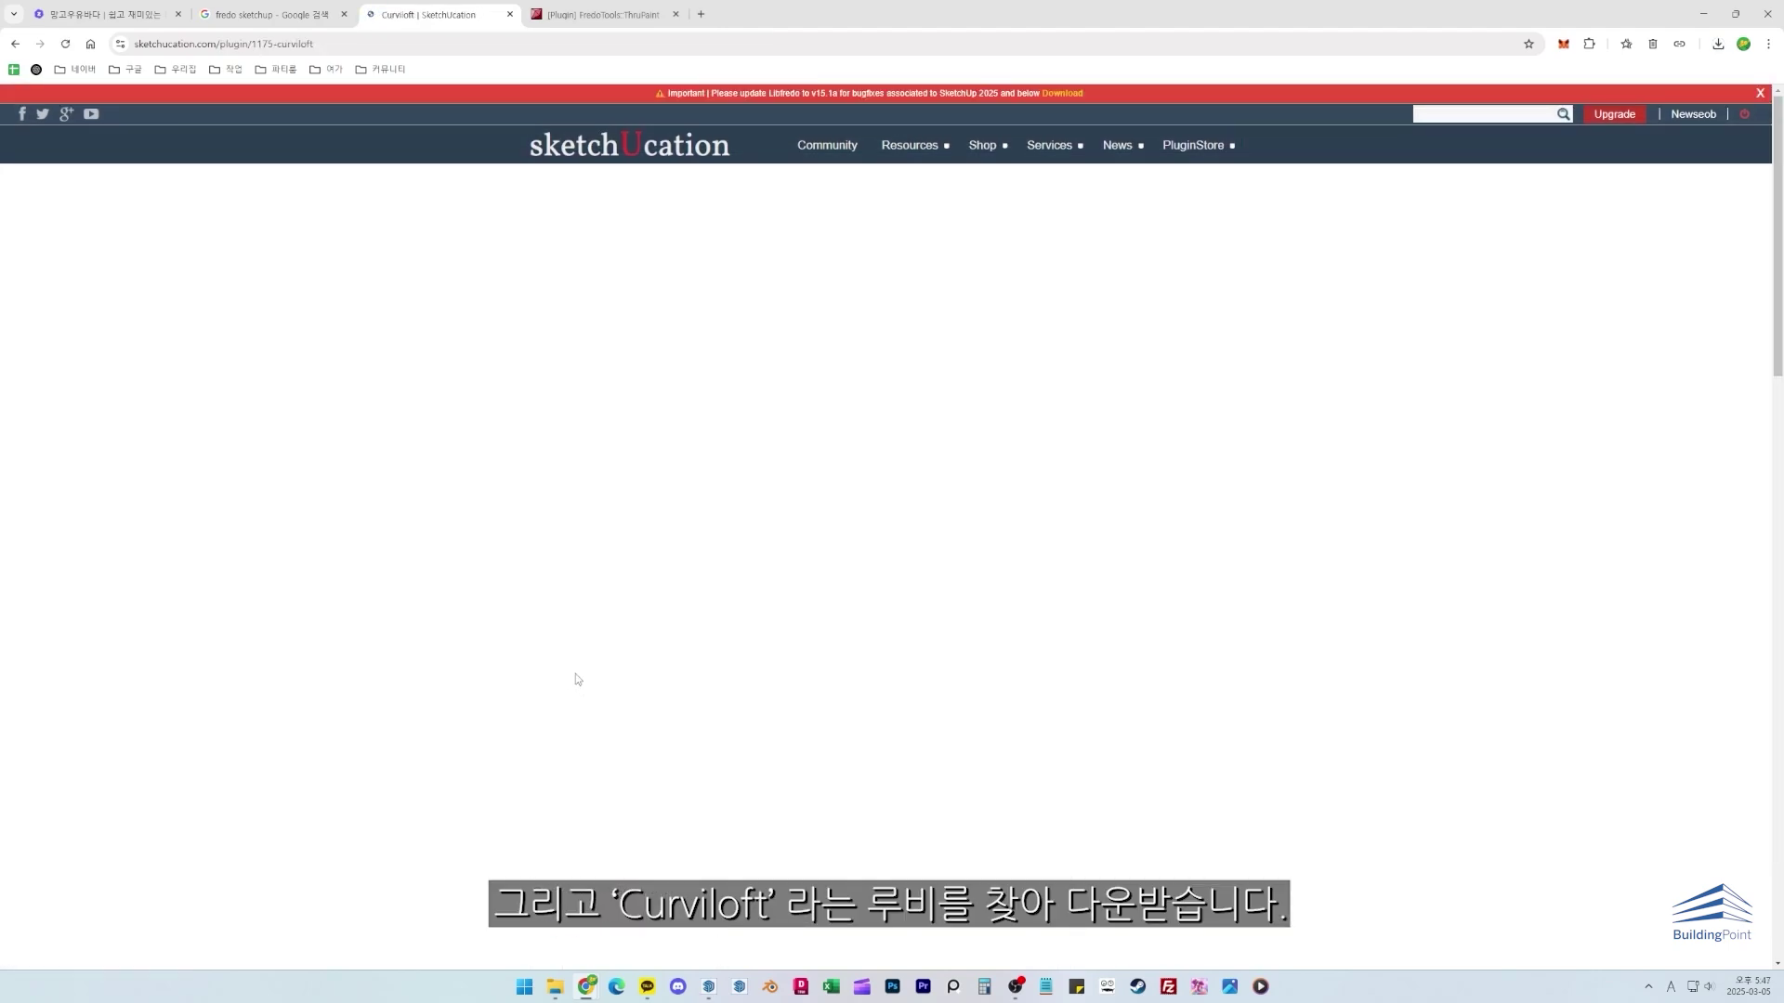
pyautogui.scroll(-1, 673, 559)
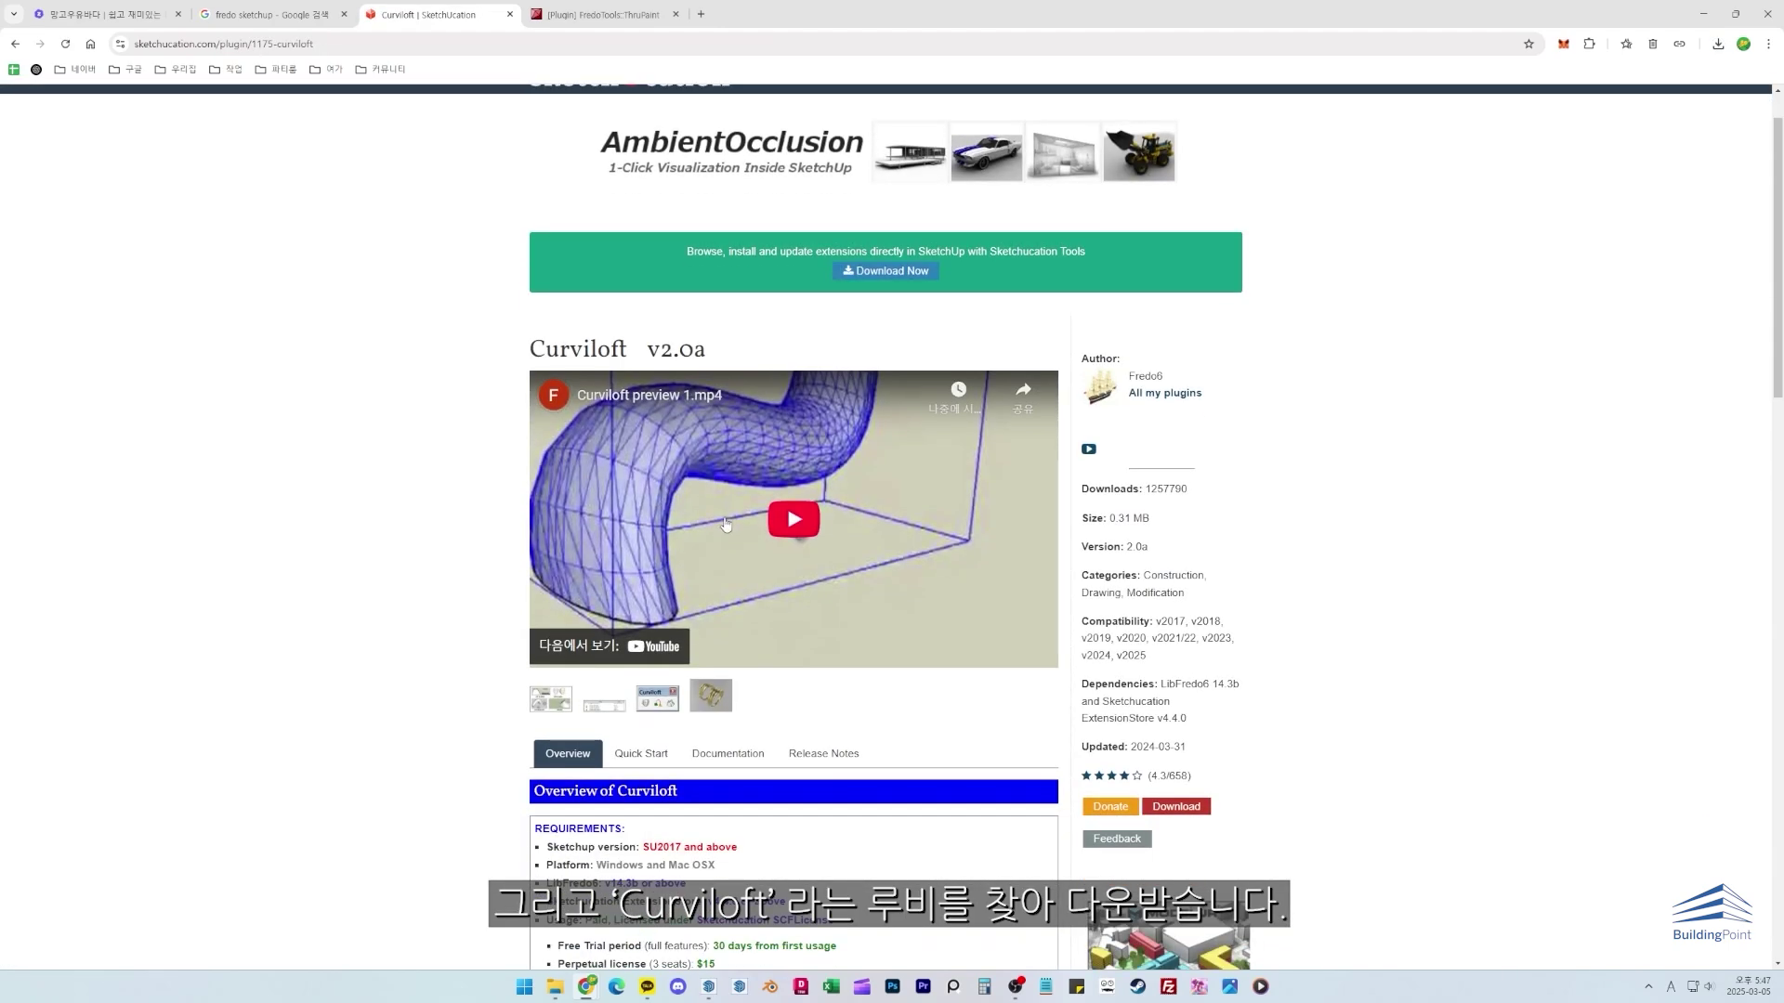
pyautogui.click(782, 533)
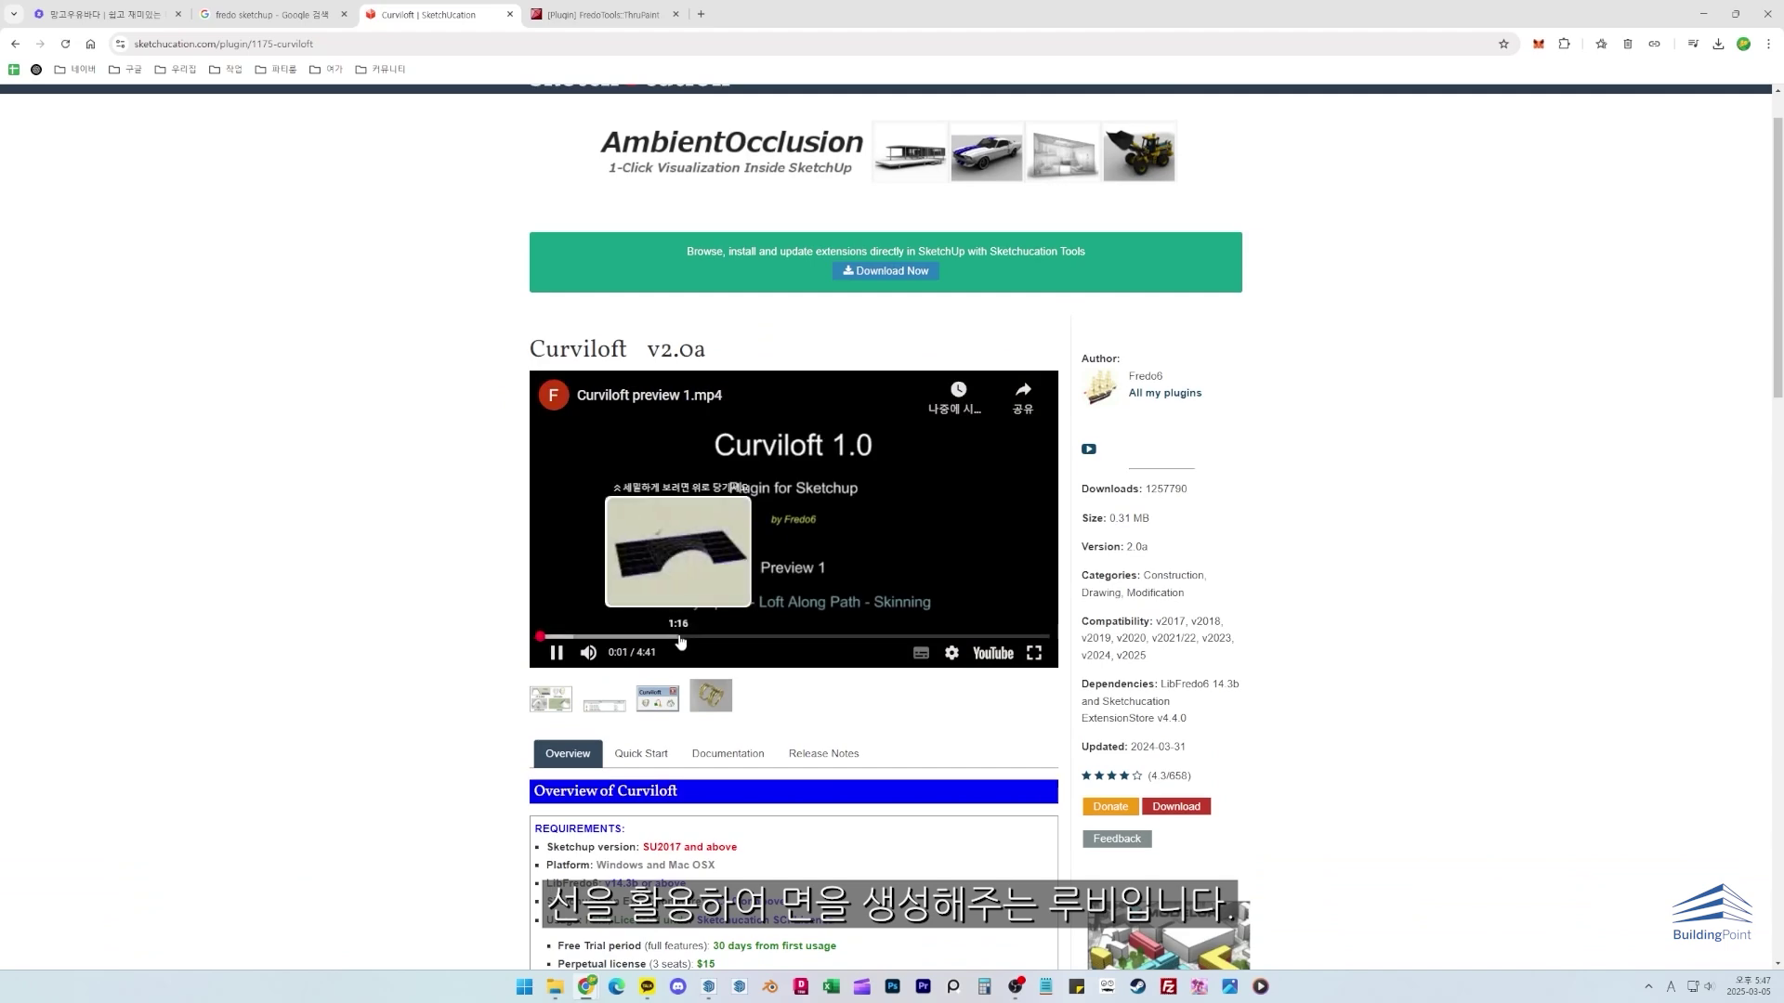
pyautogui.click(644, 637)
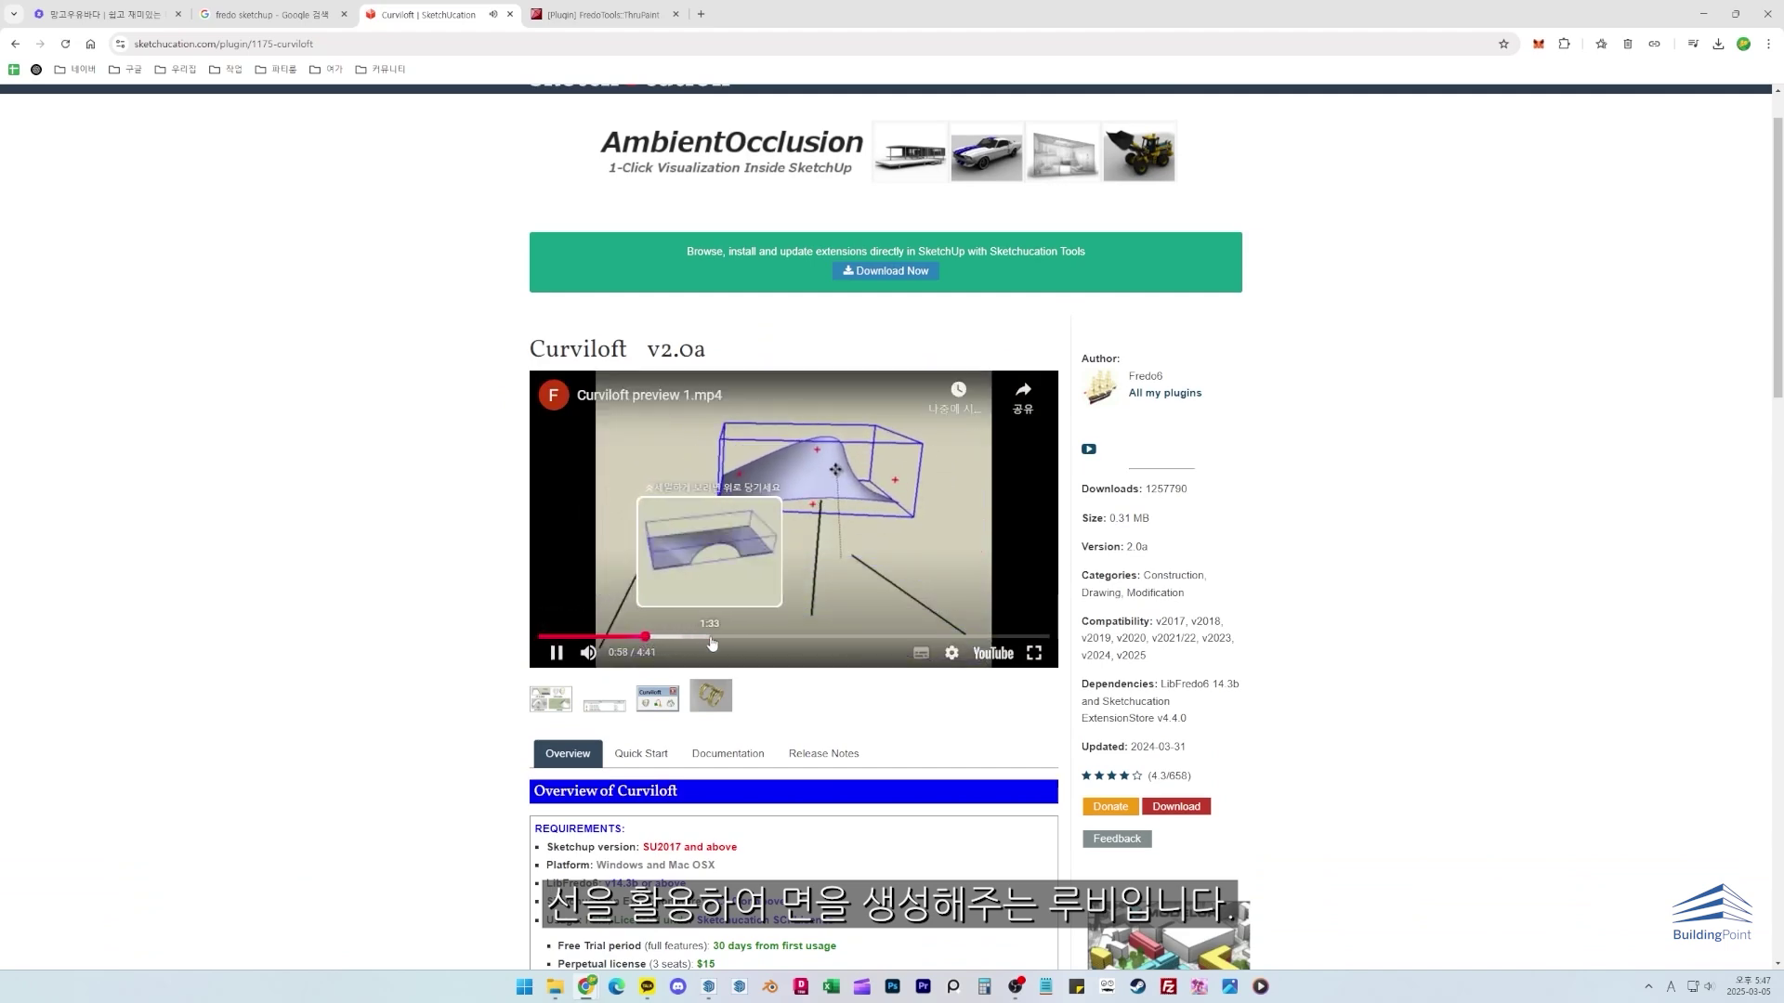
pyautogui.click(712, 637)
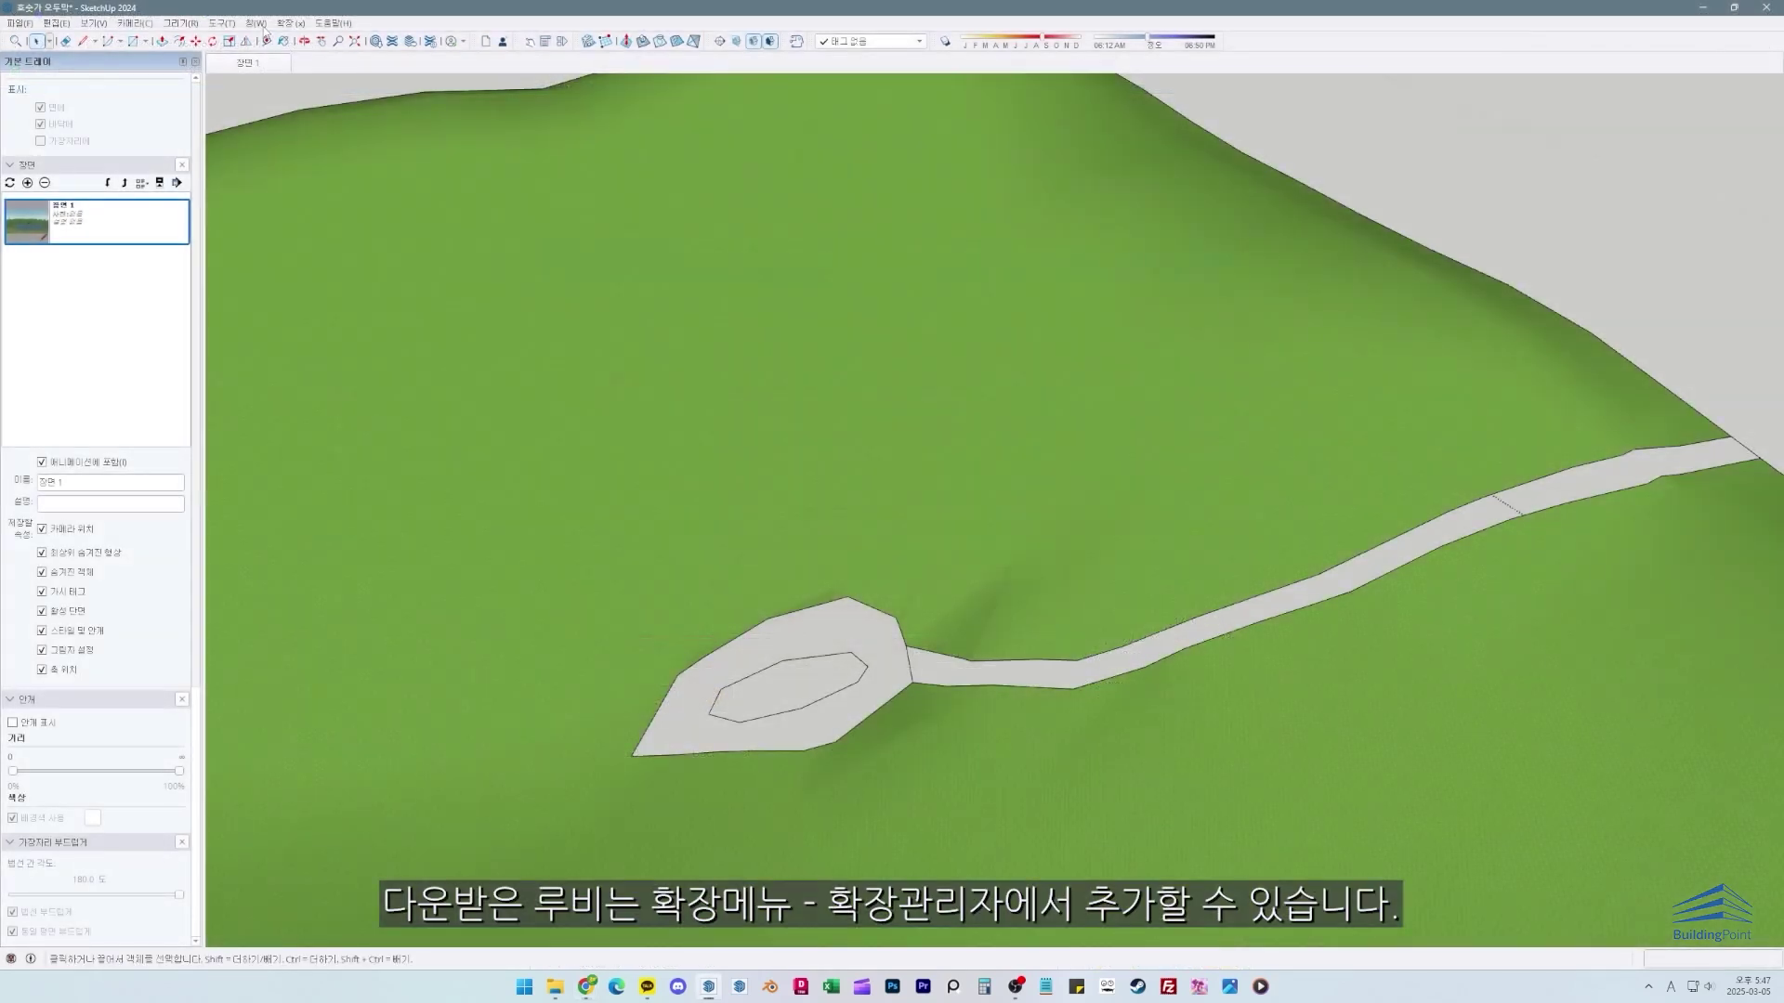
# Step: Switch to SketchUp and start an extension installation from the Extension Manager, choosing the ThruPaint_v2.8b file
pyautogui.click(290, 23)
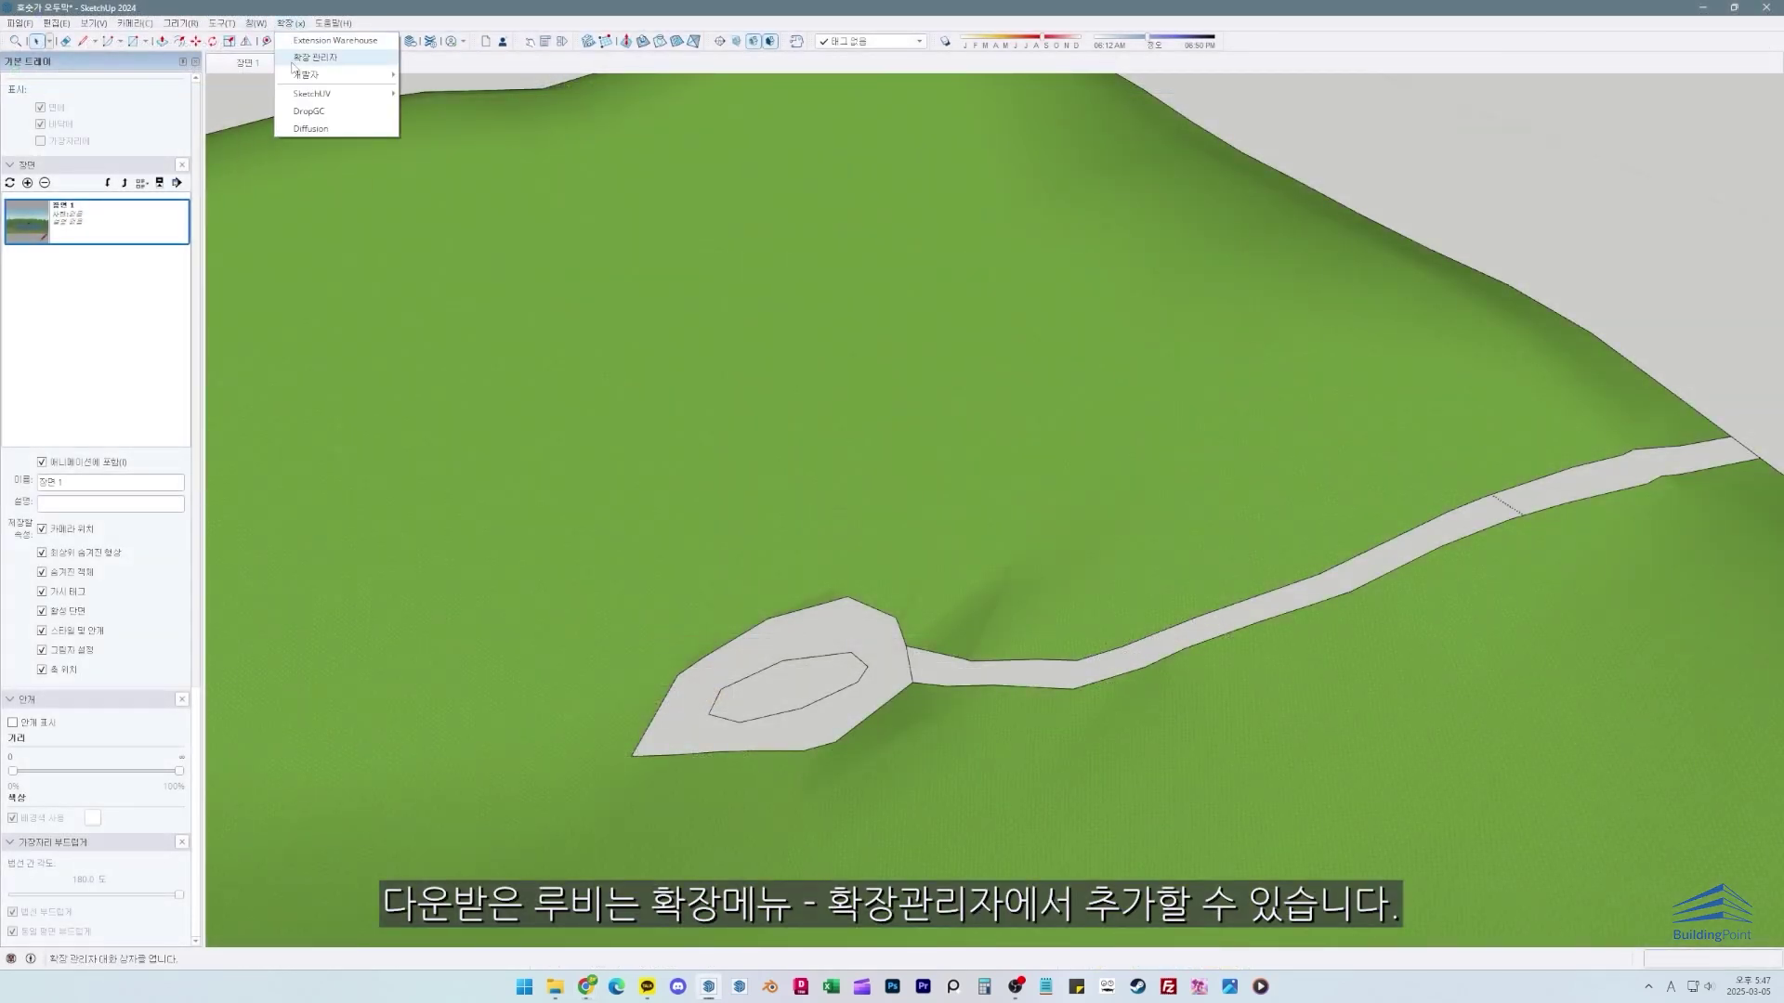
pyautogui.click(306, 57)
pyautogui.click(426, 669)
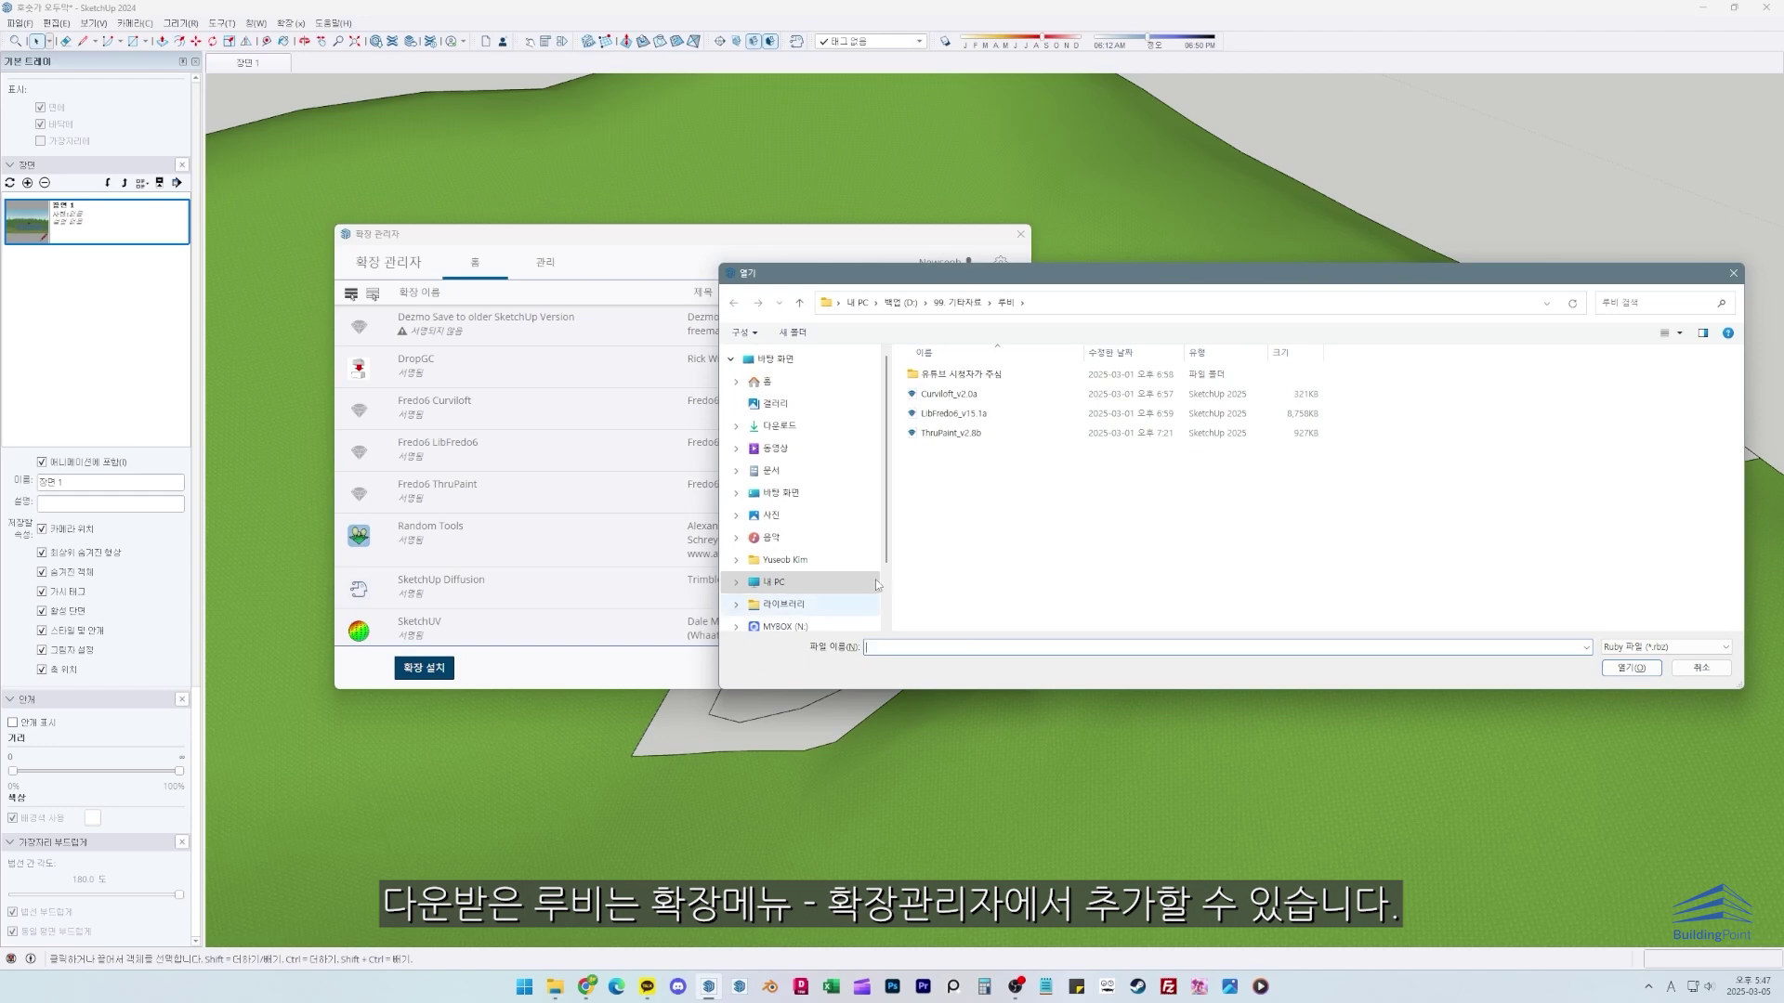
pyautogui.click(969, 433)
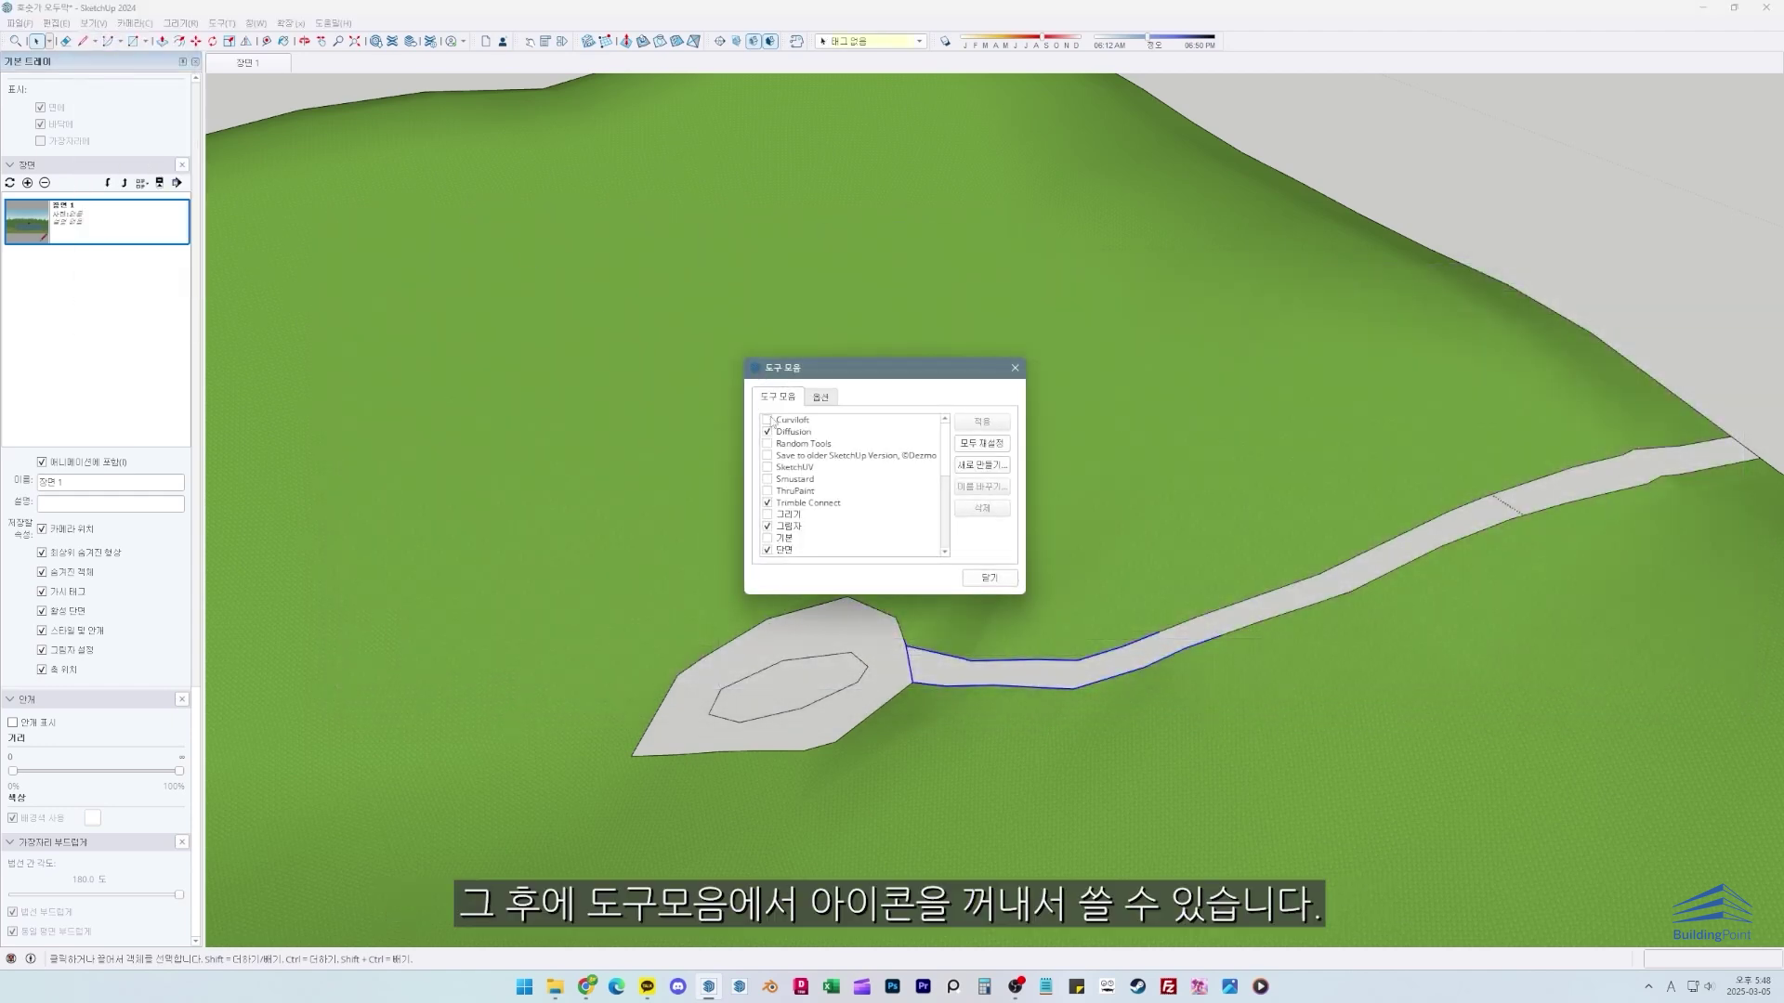
# Step: Show the Curviloft and ThruPaint toolbars
pyautogui.click(767, 421)
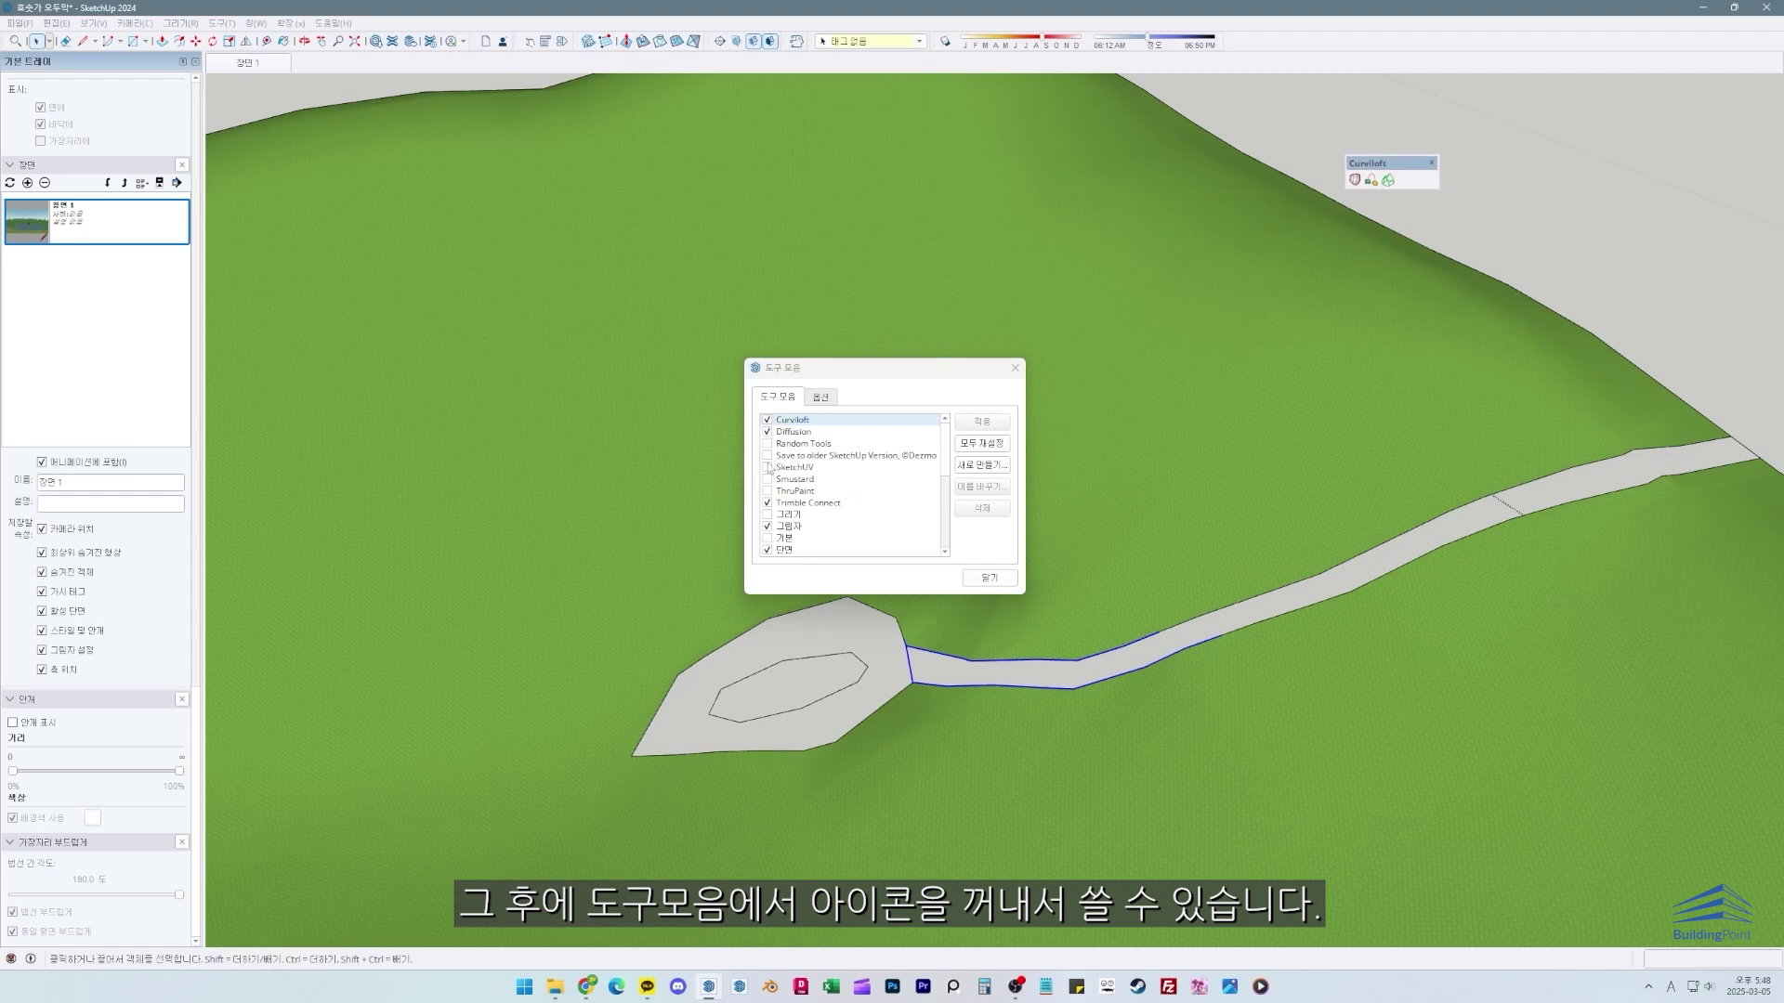
pyautogui.click(766, 492)
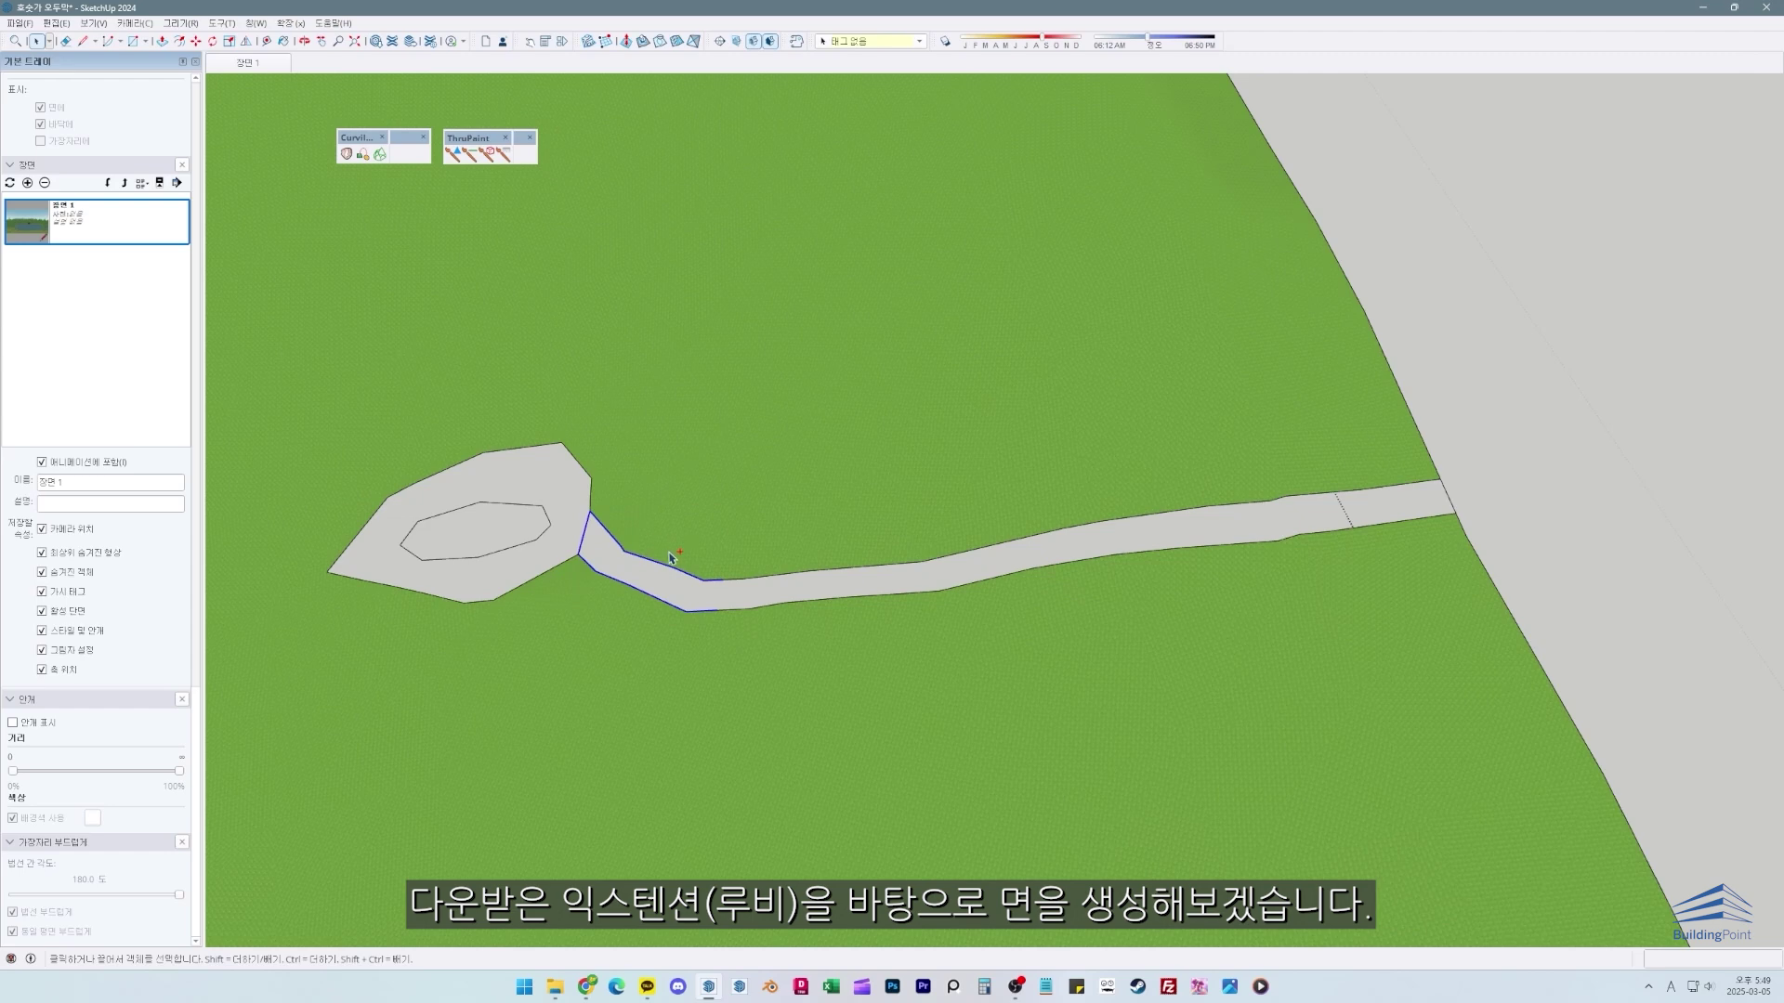
# Step: Select all boundary edges of the empty path strip, from the cabin area to the terrain's outer edge
pyautogui.scroll(3, 595, 520)
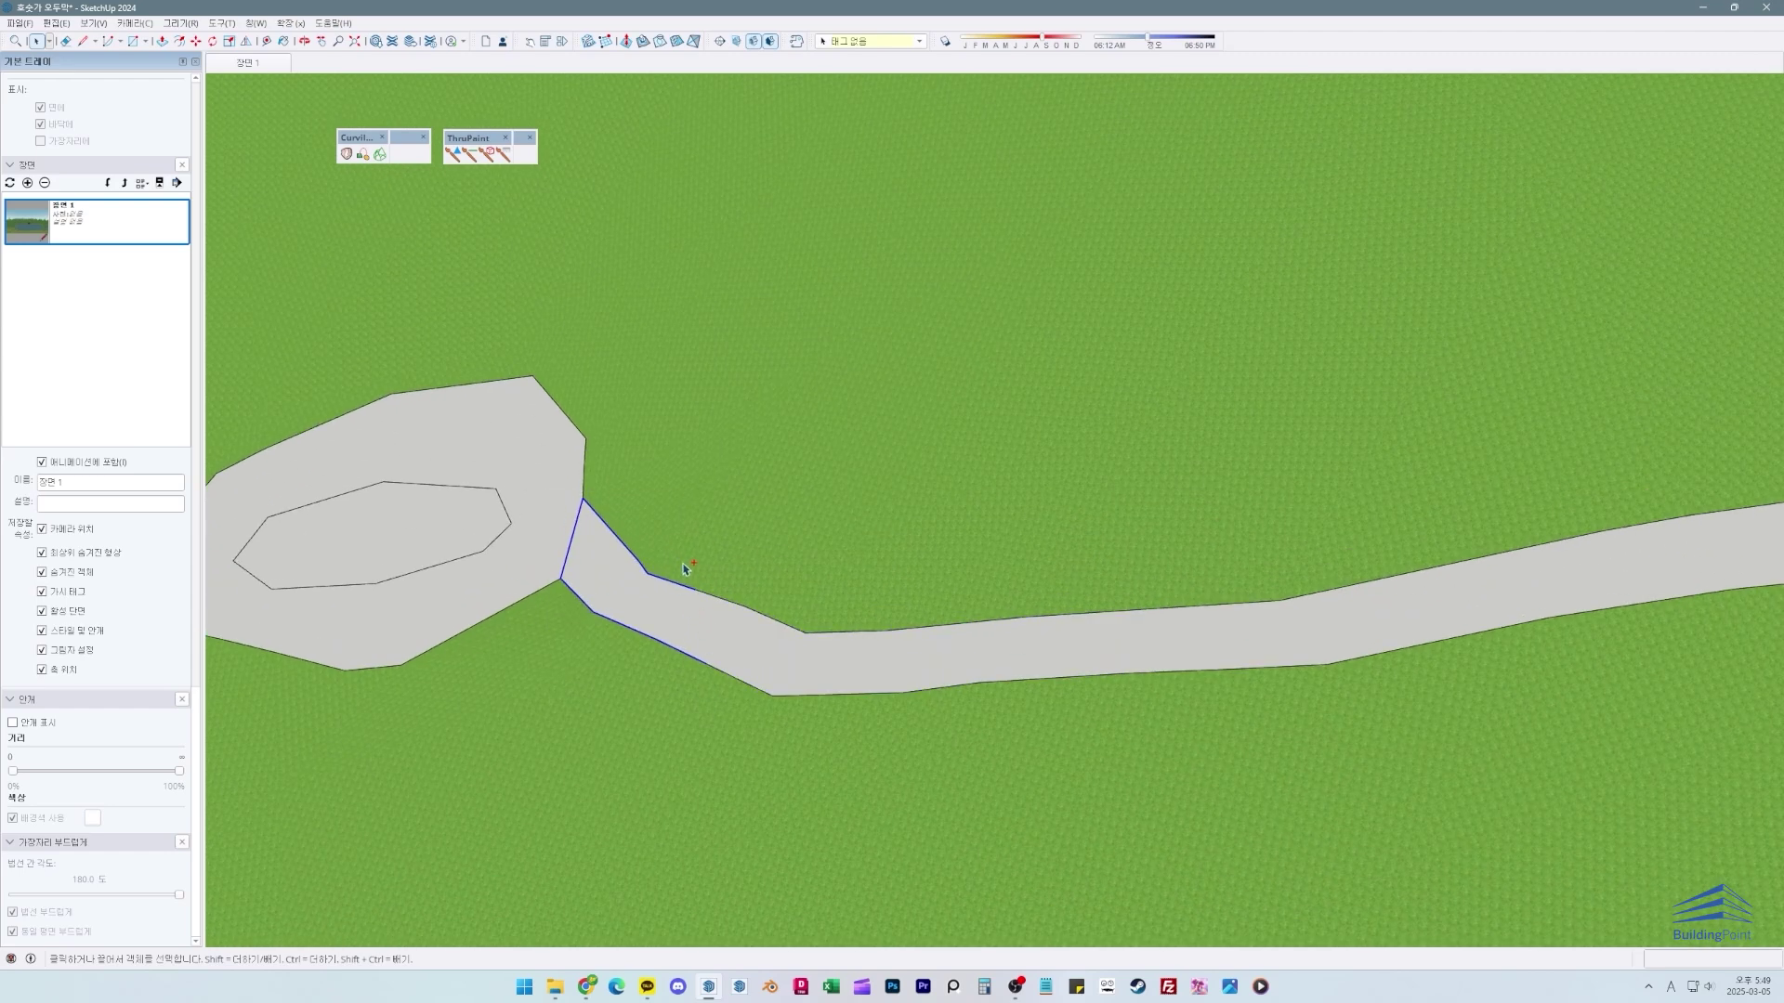
pyautogui.keyDown('ctrl'); pyautogui.click(738, 682); pyautogui.keyUp('ctrl')
pyautogui.moveTo(986, 773); pyautogui.dragTo(1131, 750, button='middle')
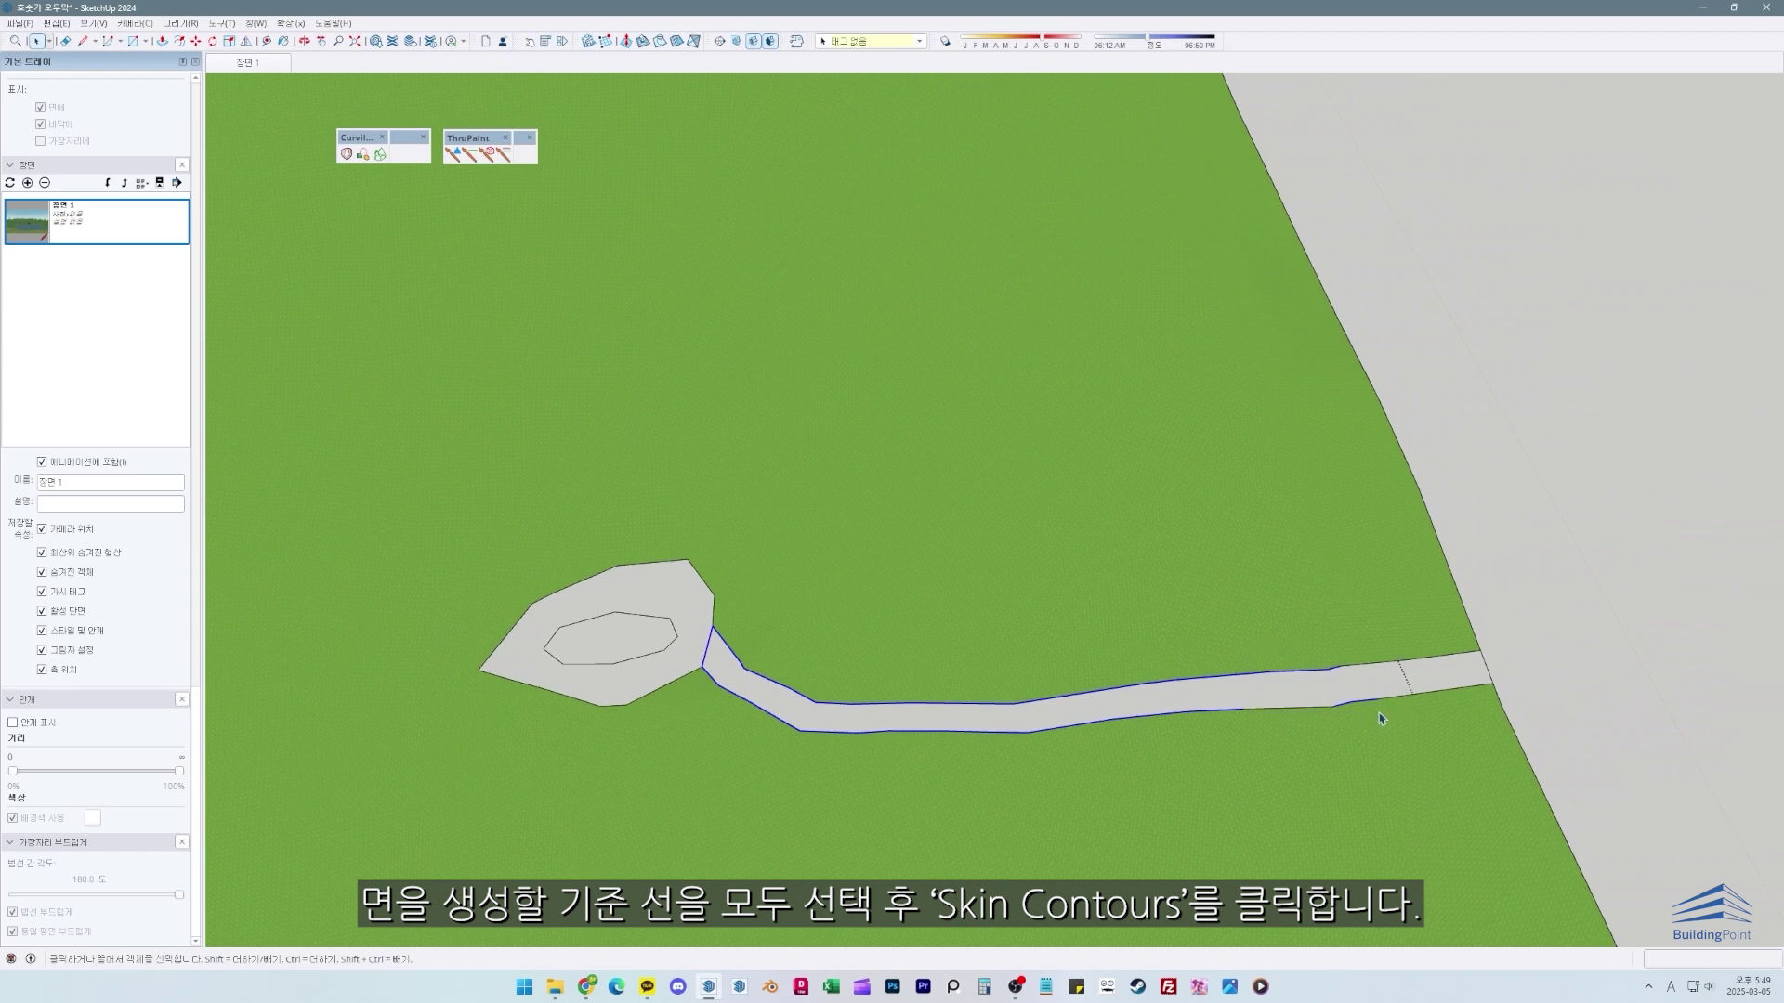
pyautogui.moveTo(1380, 718); pyautogui.dragTo(1204, 716, button='middle')
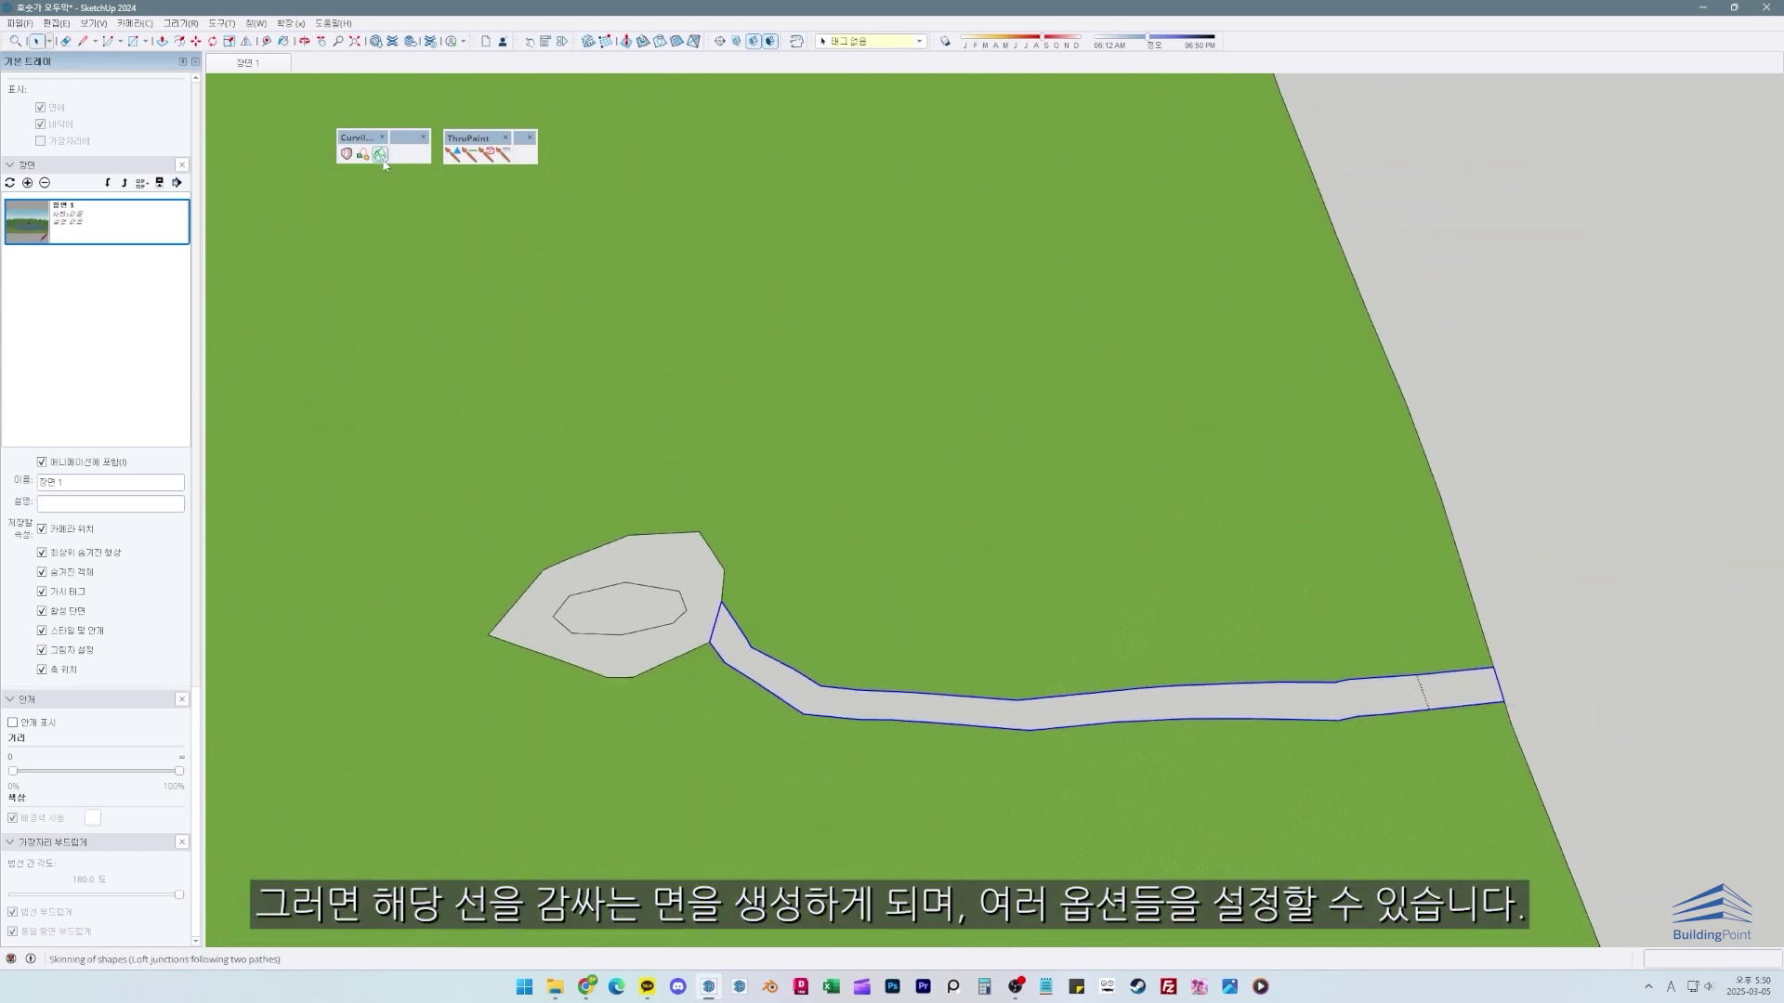
# Step: Generate a Curviloft skinning preview from the selected boundary edges of the path strip
pyautogui.click(380, 154)
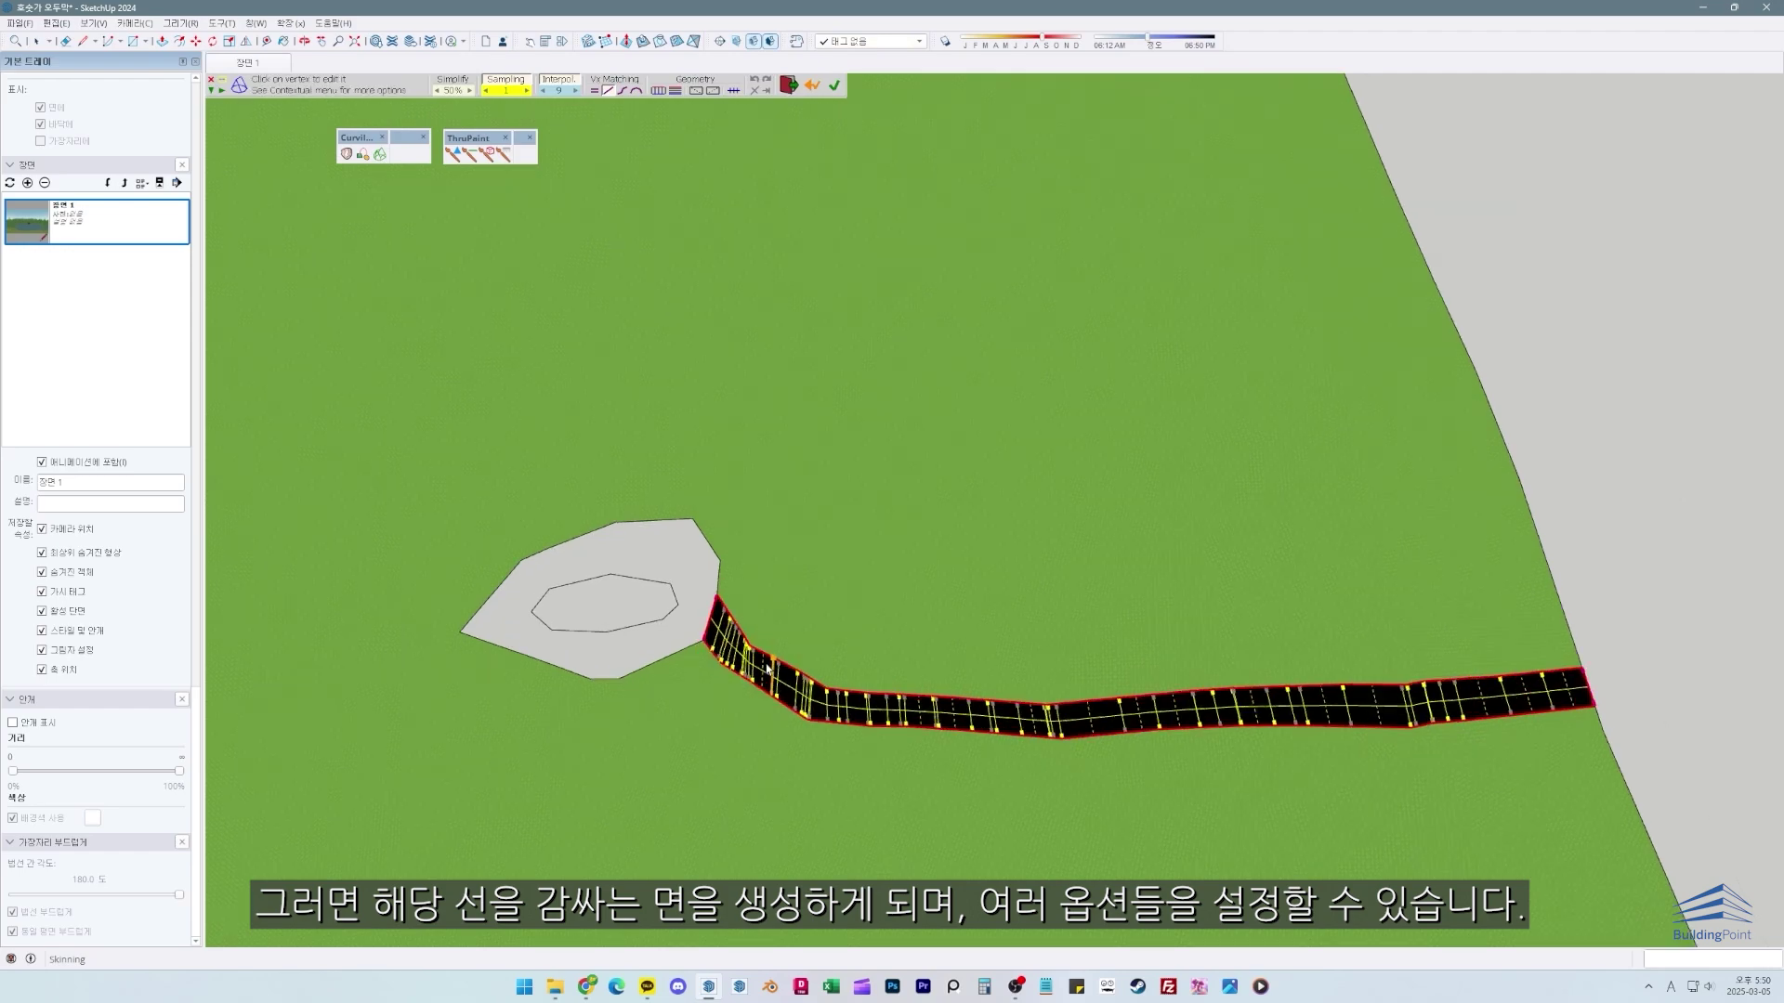
pyautogui.scroll(3, 773, 632)
pyautogui.moveTo(773, 631); pyautogui.dragTo(1224, 505, button='middle')
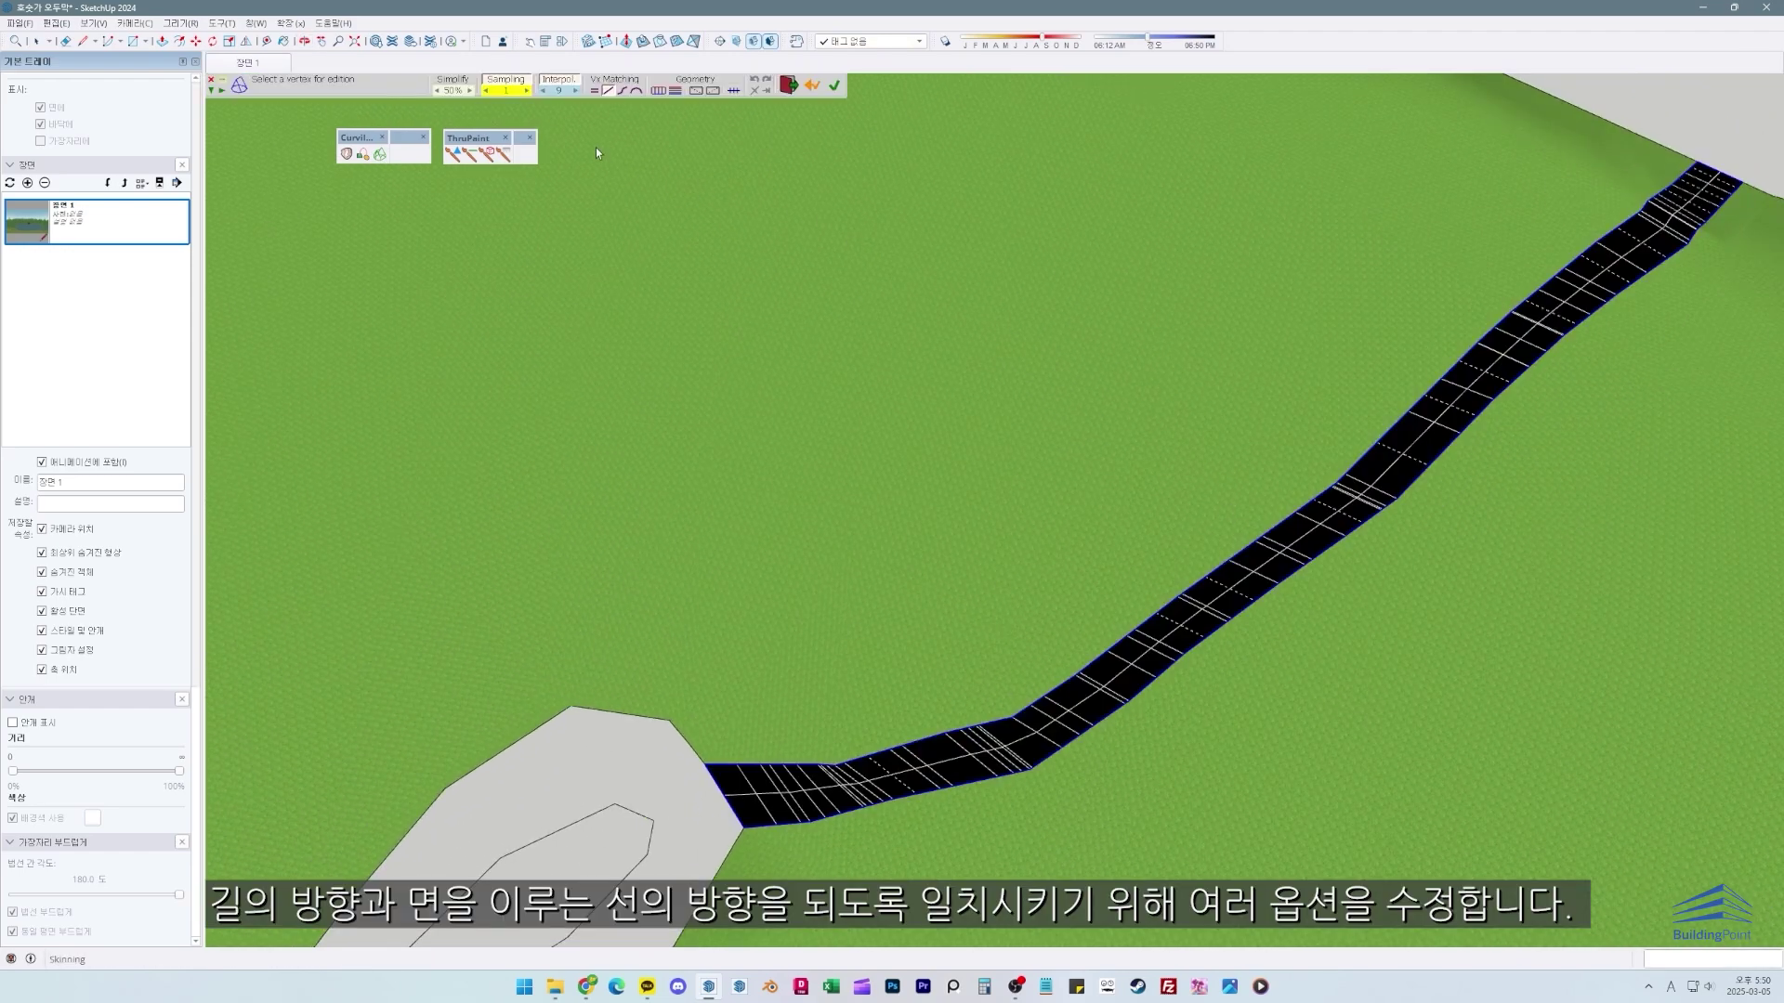
# Step: Adjust the skinning's interpolation, vertex matching and geometry options to align the mesh lines with the path, and generate the surface
pyautogui.click(542, 91)
pyautogui.click(630, 91)
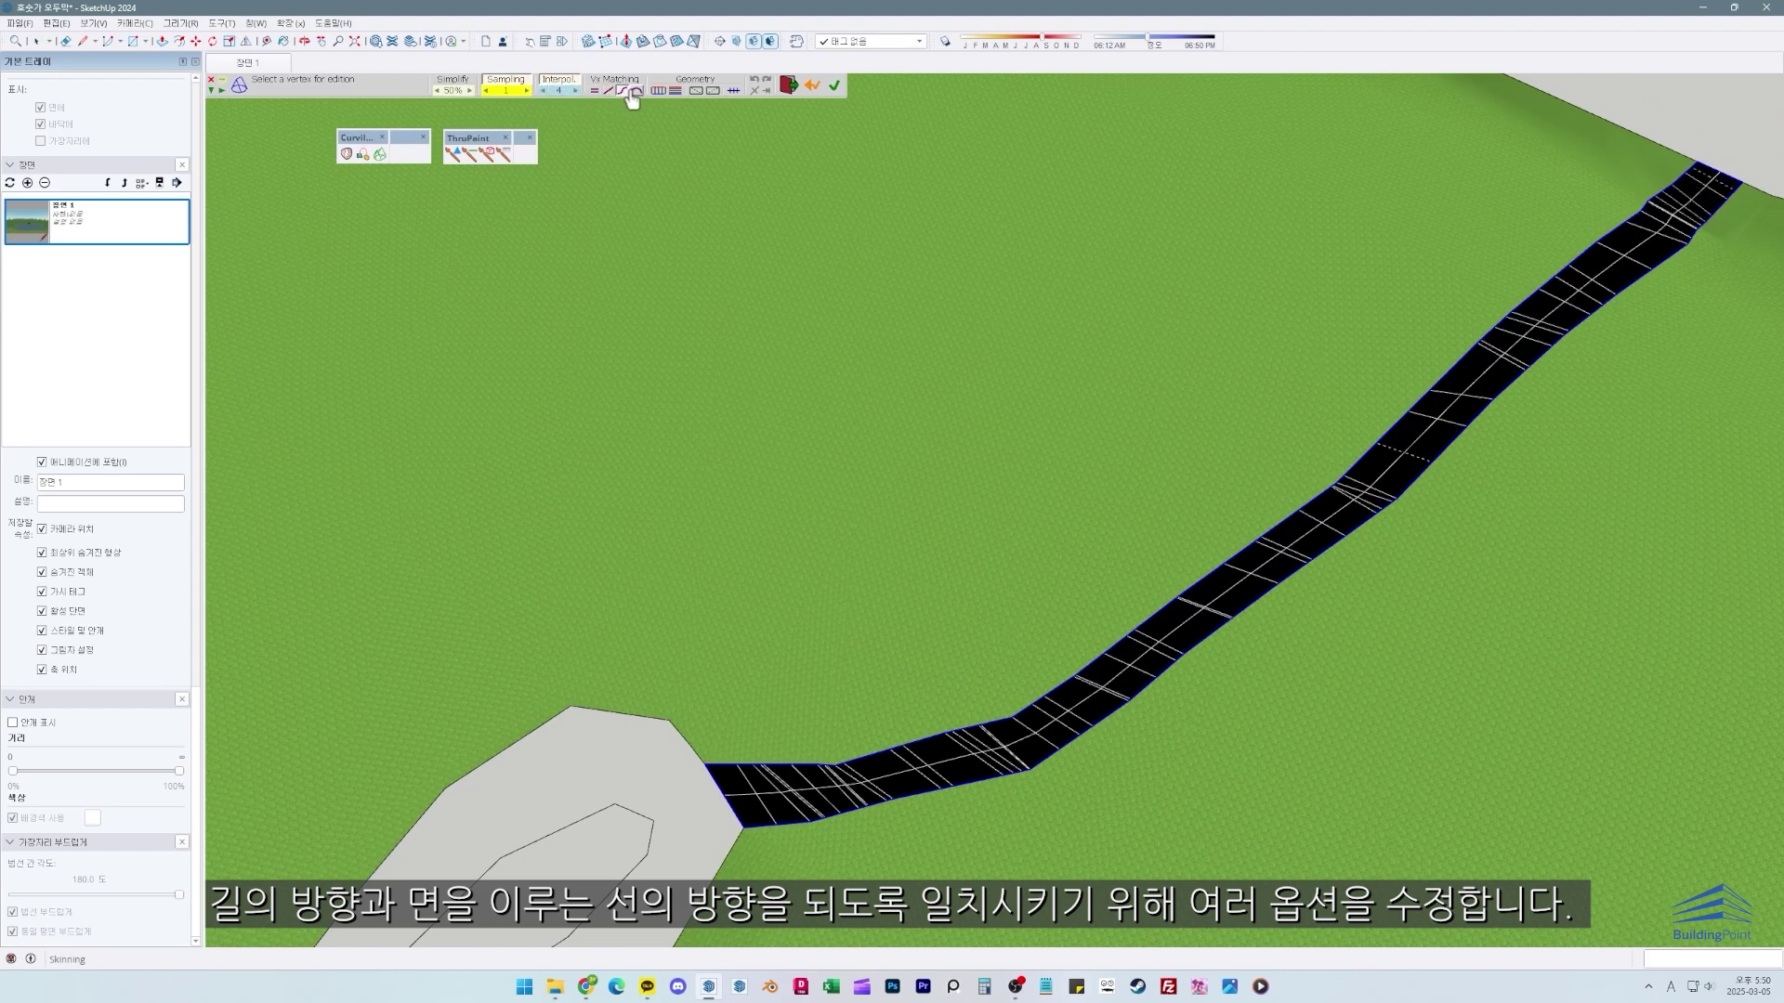
pyautogui.click(601, 91)
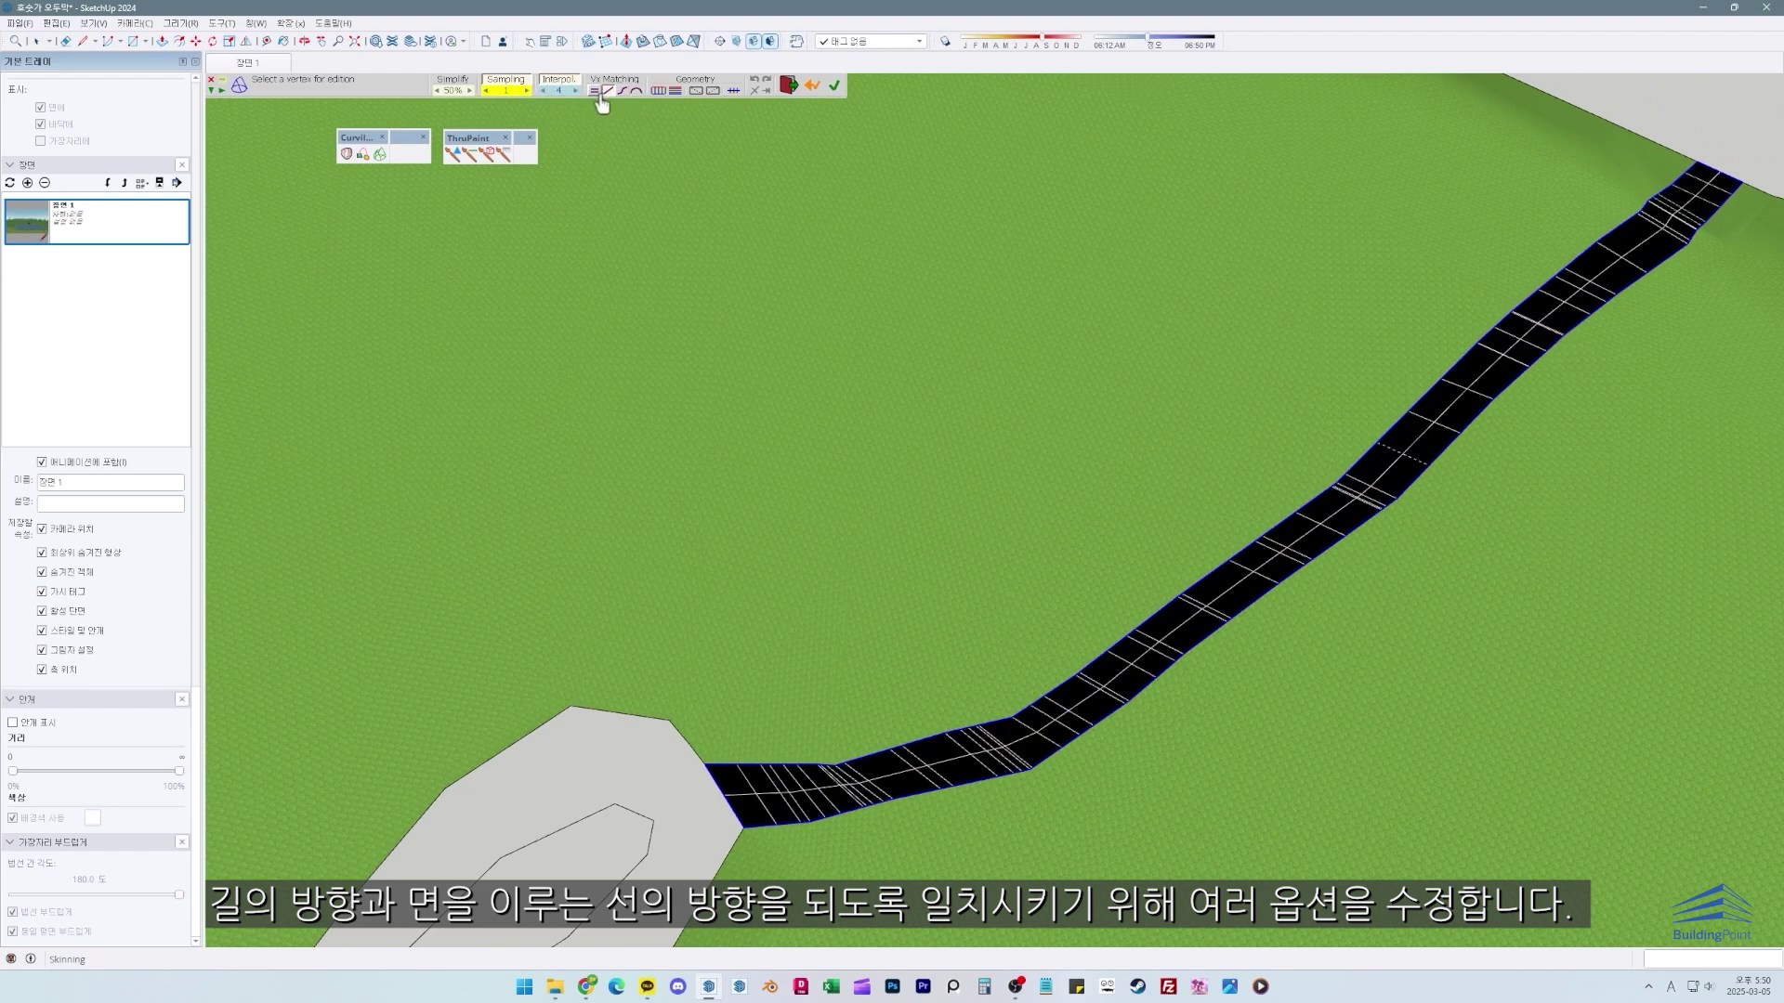
pyautogui.click(660, 91)
pyautogui.click(694, 91)
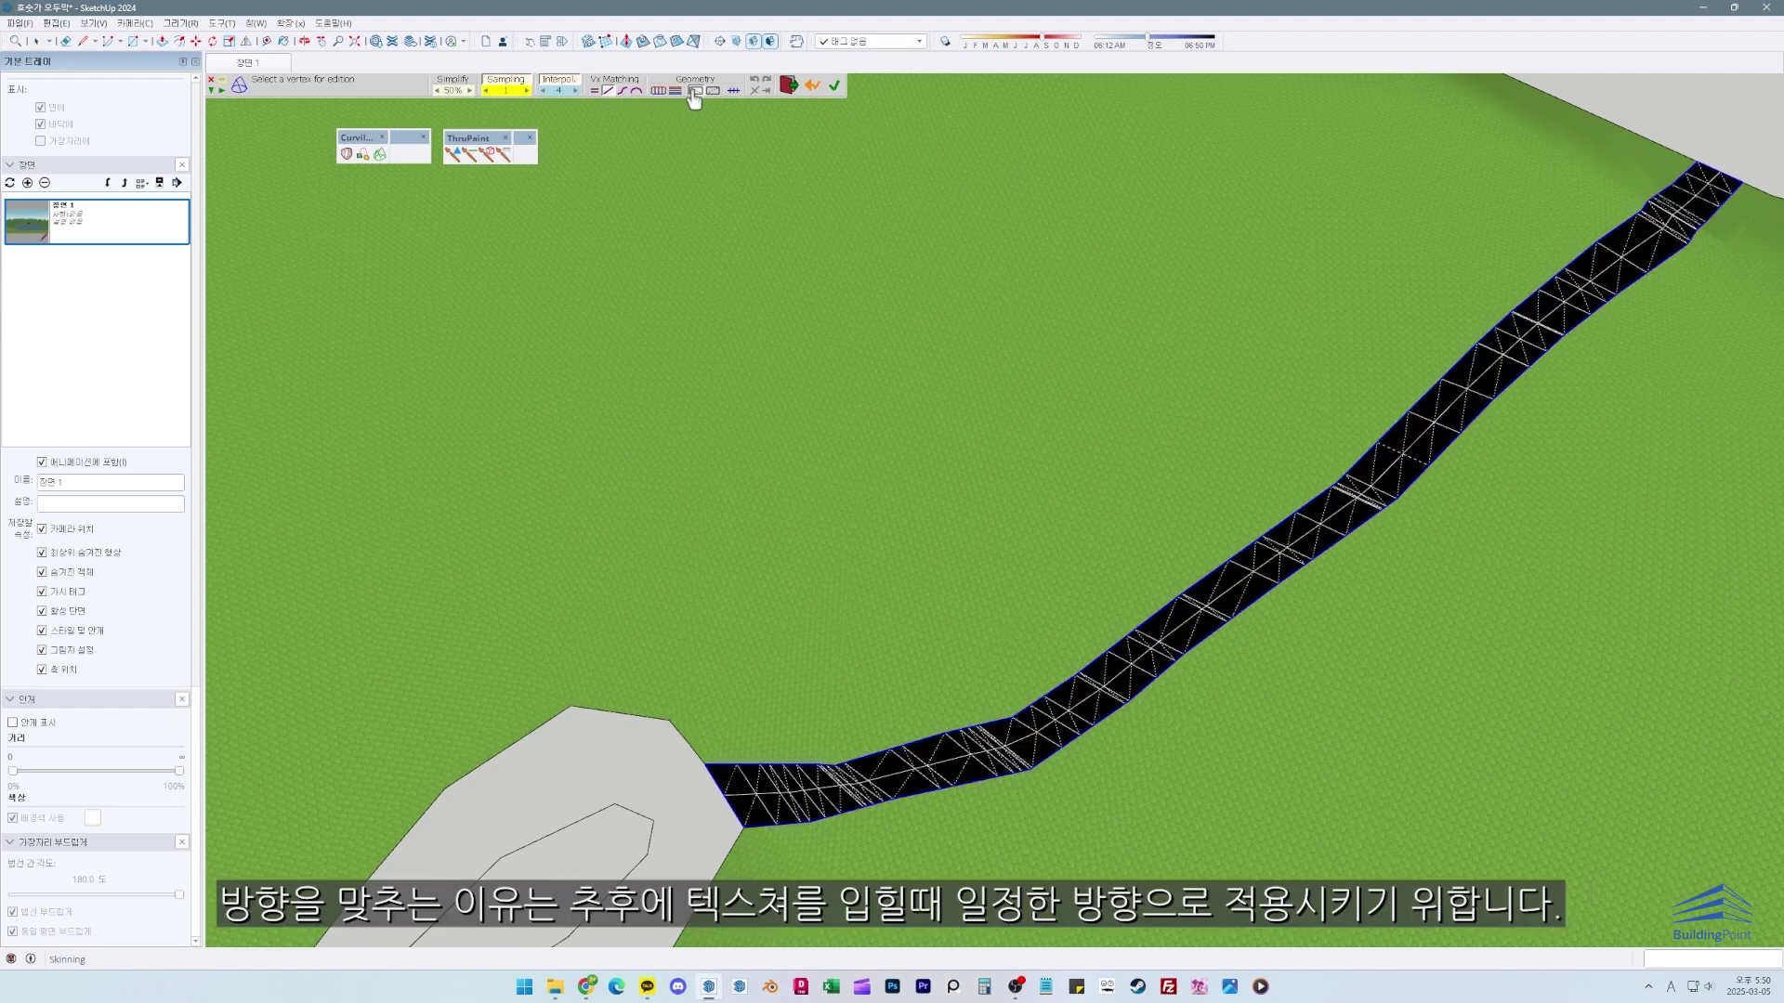
pyautogui.click(694, 93)
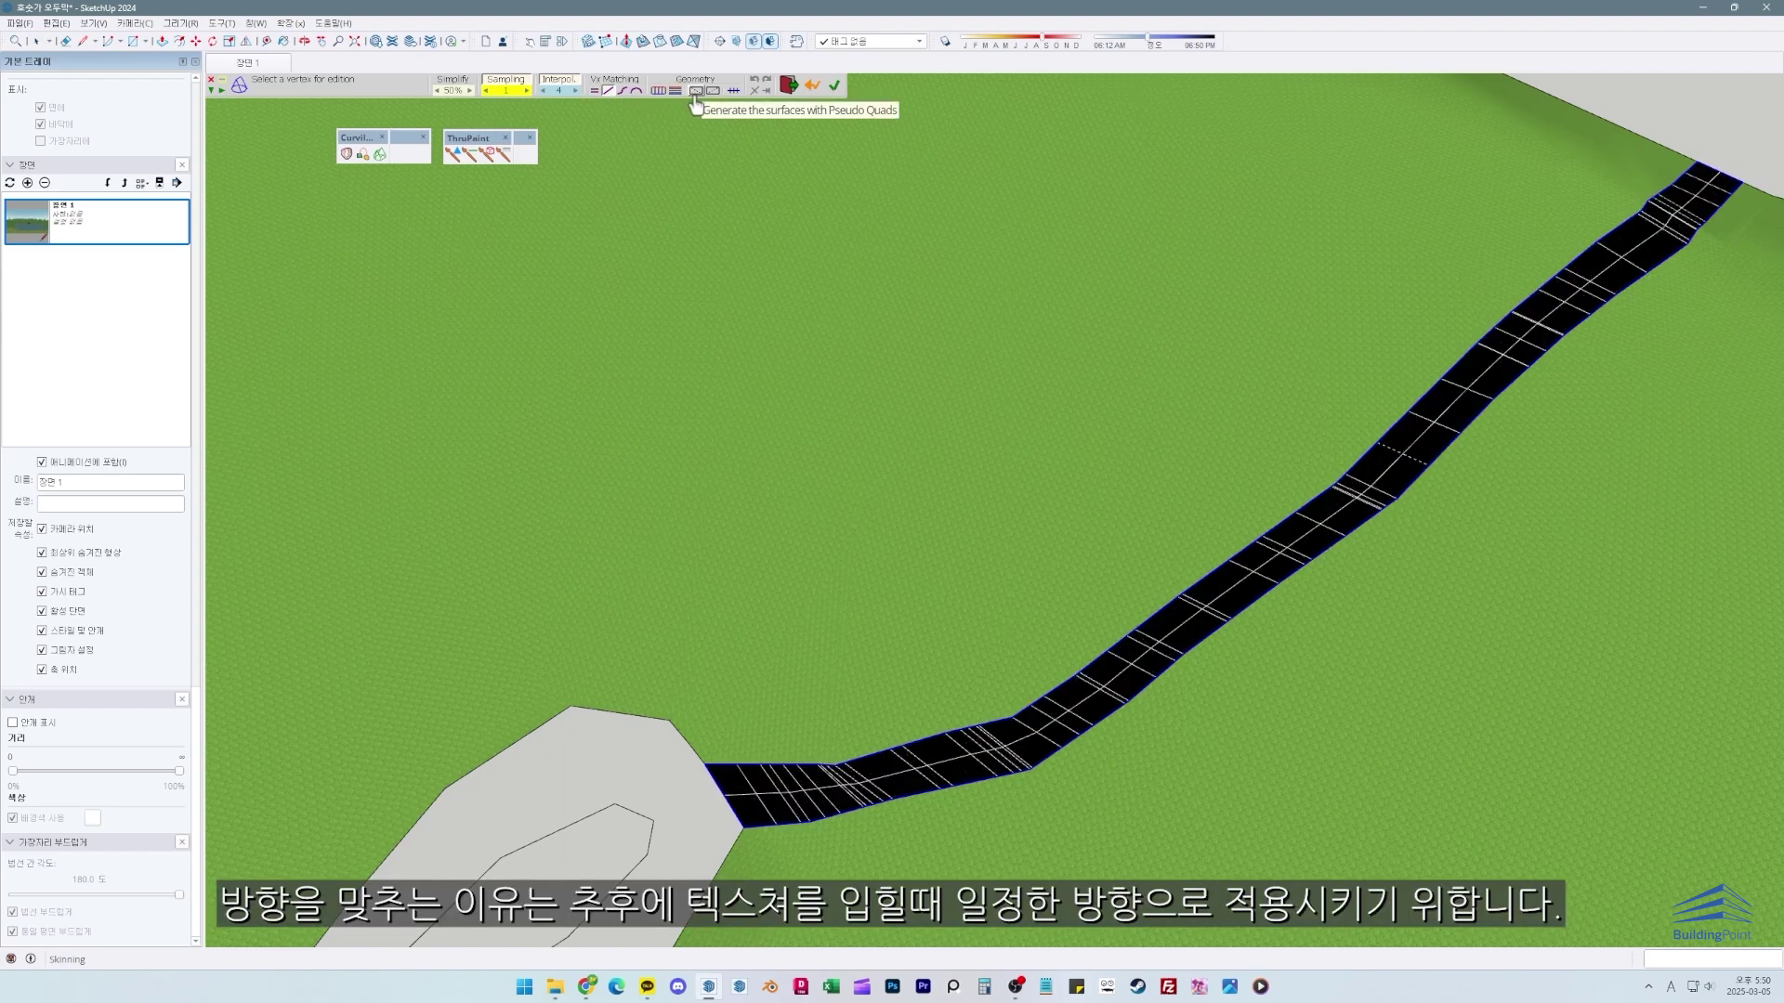
pyautogui.click(676, 92)
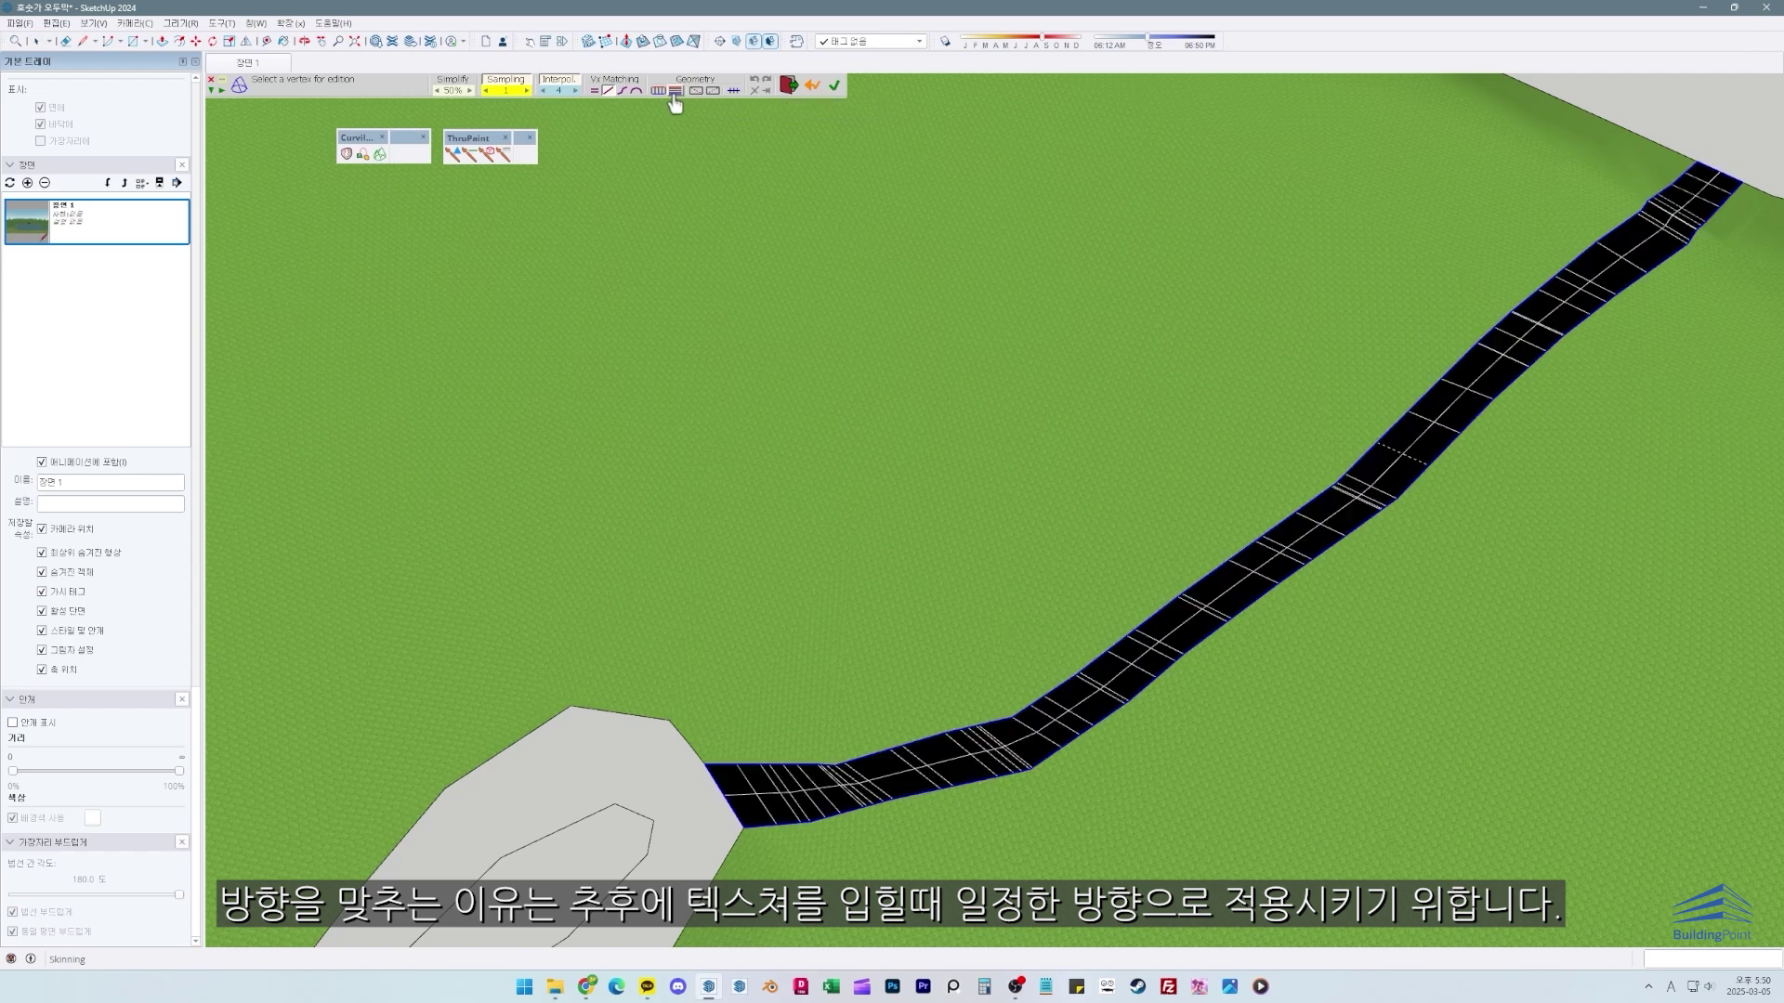
pyautogui.click(712, 91)
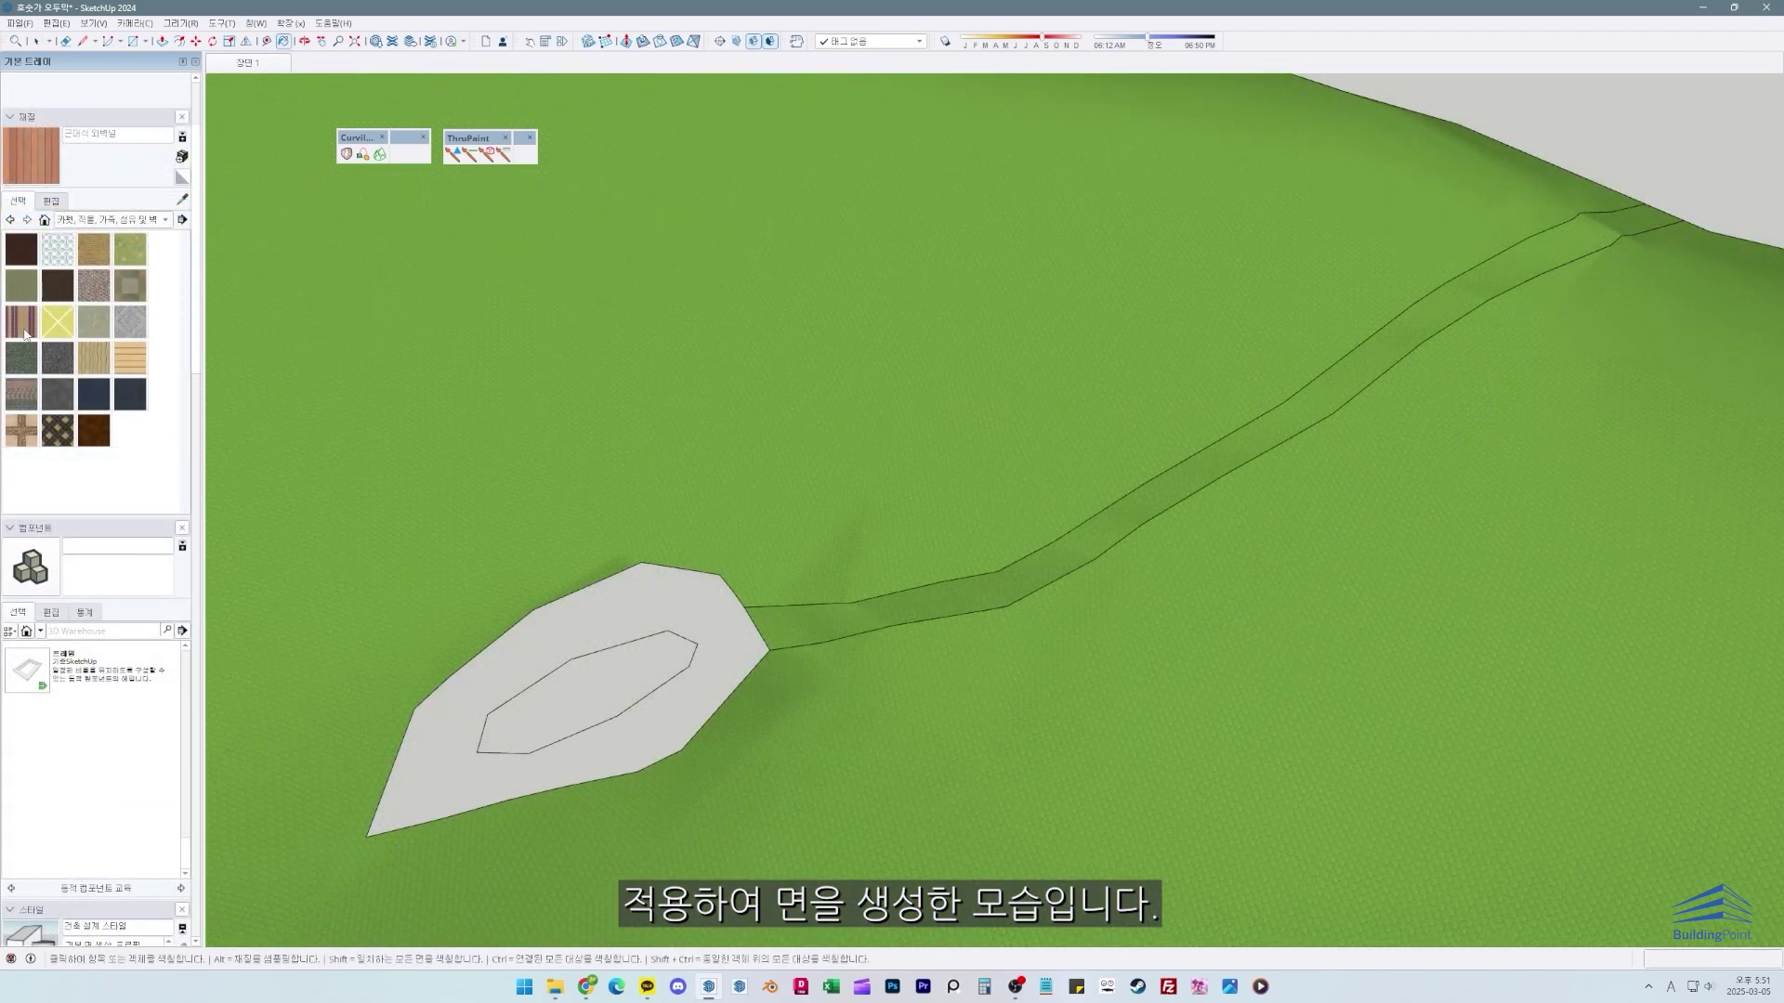
# Step: Open the new path group for editing and paint its surface with the striped multi-colored upholstery material
pyautogui.click(32, 321)
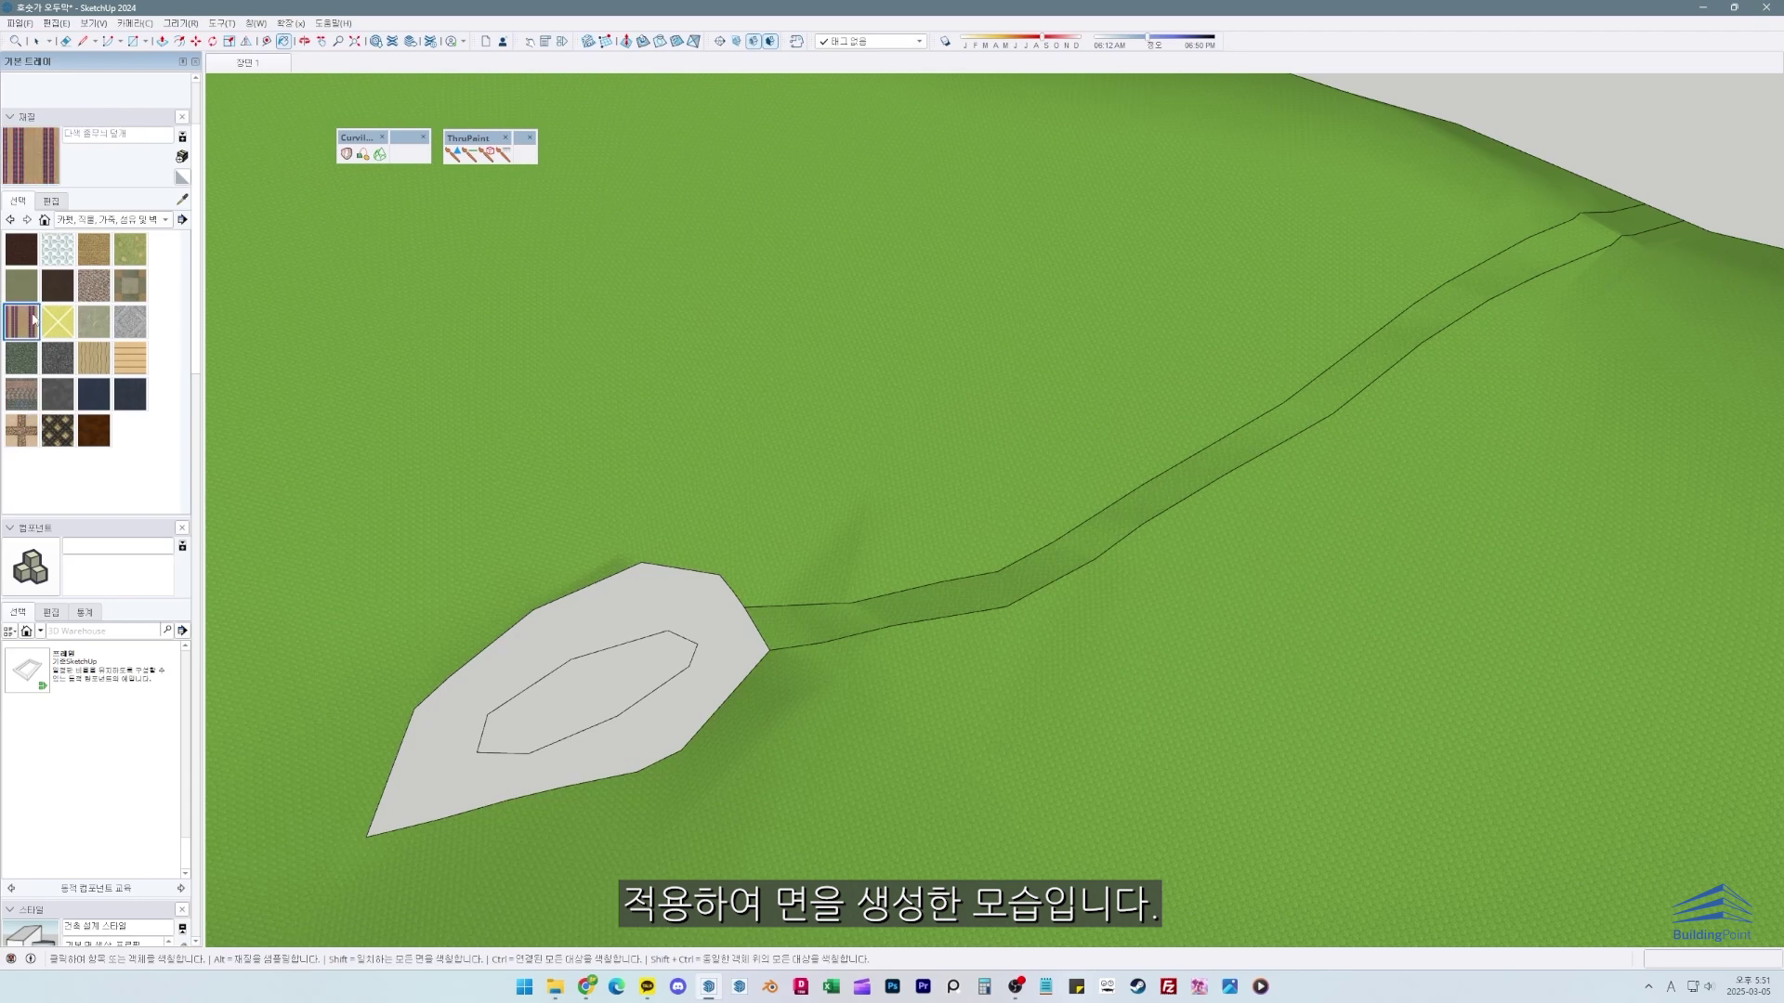
pyautogui.scroll(1, 906, 608)
pyautogui.press('space')
pyautogui.doubleClick(920, 610)
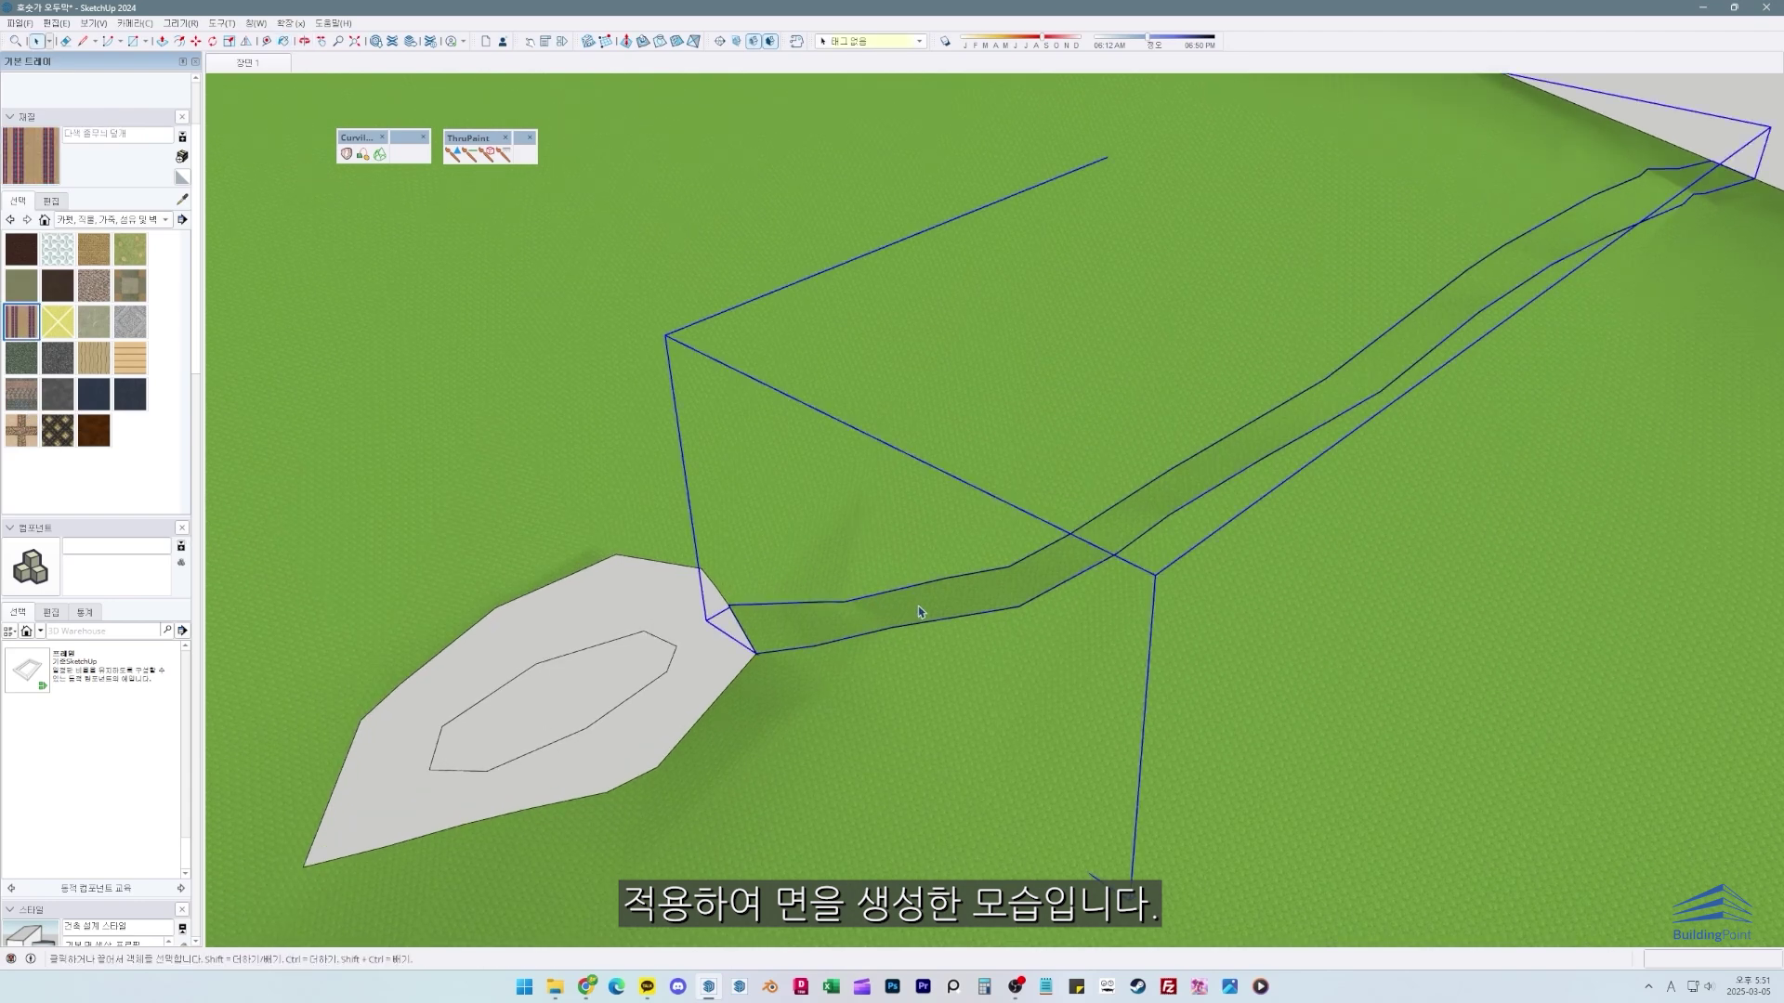
pyautogui.press('b')
pyautogui.click(979, 584)
pyautogui.press('space')
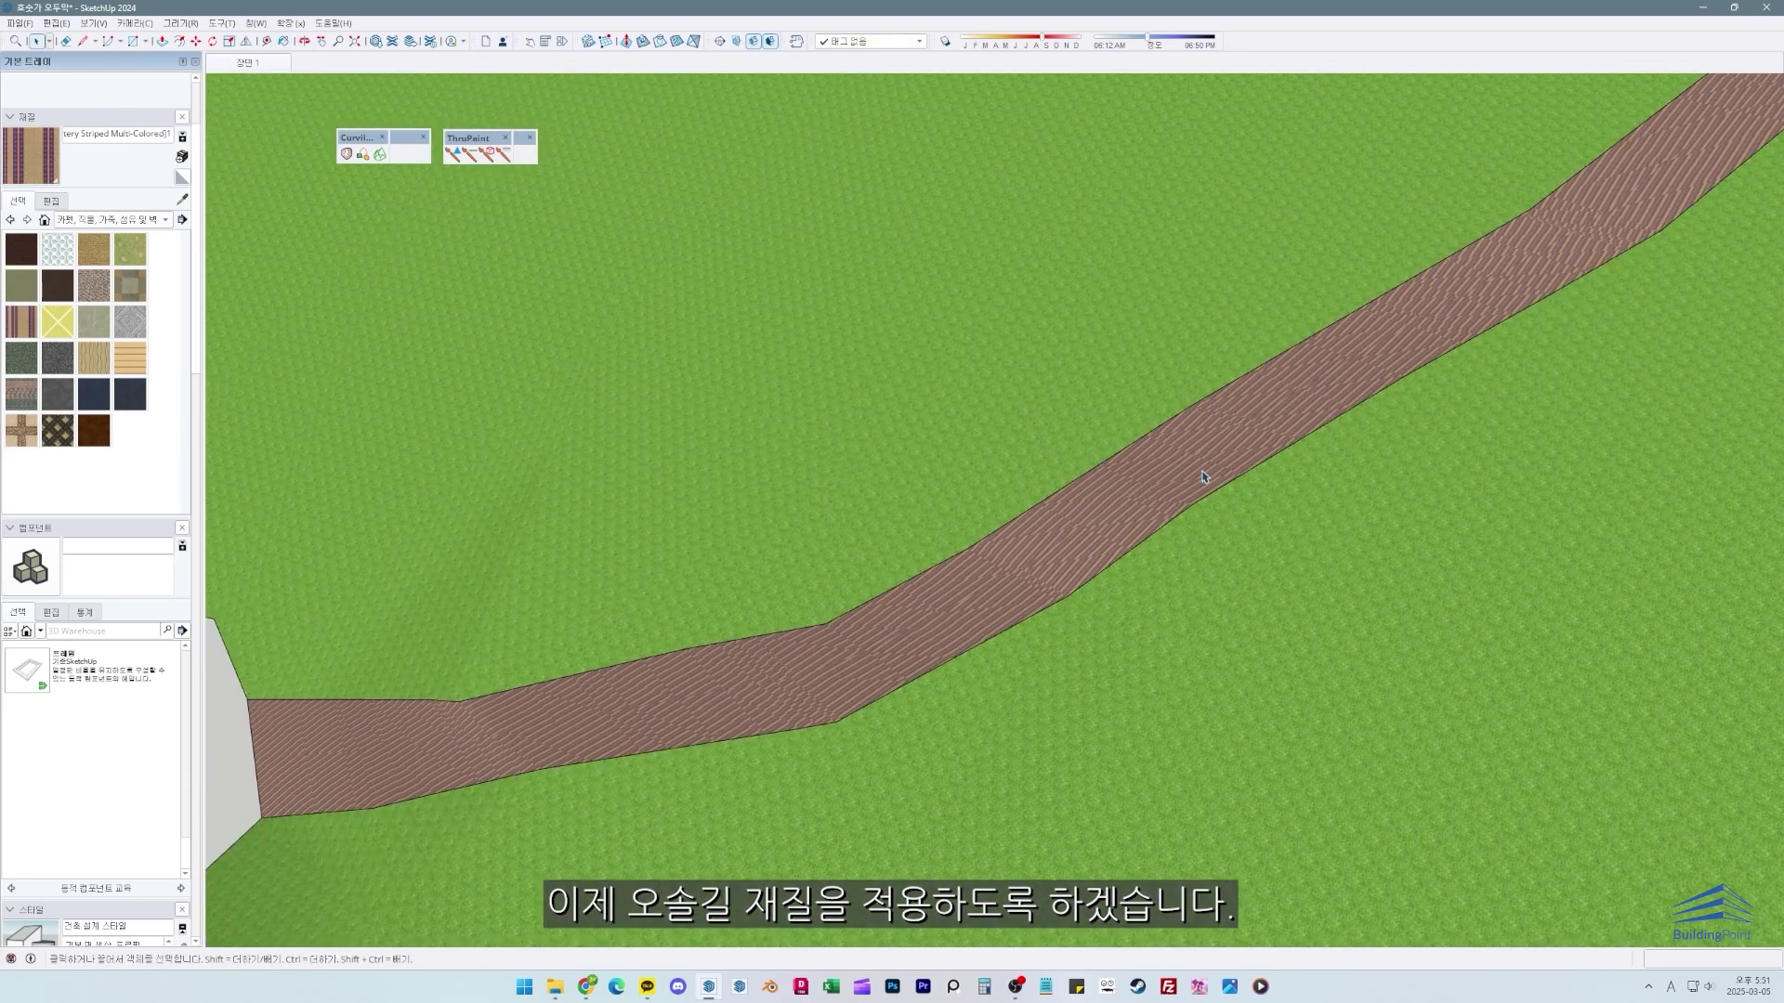
# Step: Repaint the whole path with the striped material using ThruPaint's projected UV mode and start its visual texture editing
pyautogui.moveTo(939, 539); pyautogui.dragTo(820, 613, button='middle')
pyautogui.scroll(-3, 1023, 558)
pyautogui.scroll(-1, 820, 614)
pyautogui.keyDown('shift'); pyautogui.moveTo(1186, 573); pyautogui.dragTo(908, 589, button='middle'); pyautogui.keyUp('shift')
pyautogui.scroll(4, 1155, 585)
pyautogui.moveTo(1196, 570); pyautogui.dragTo(852, 507, button='middle')
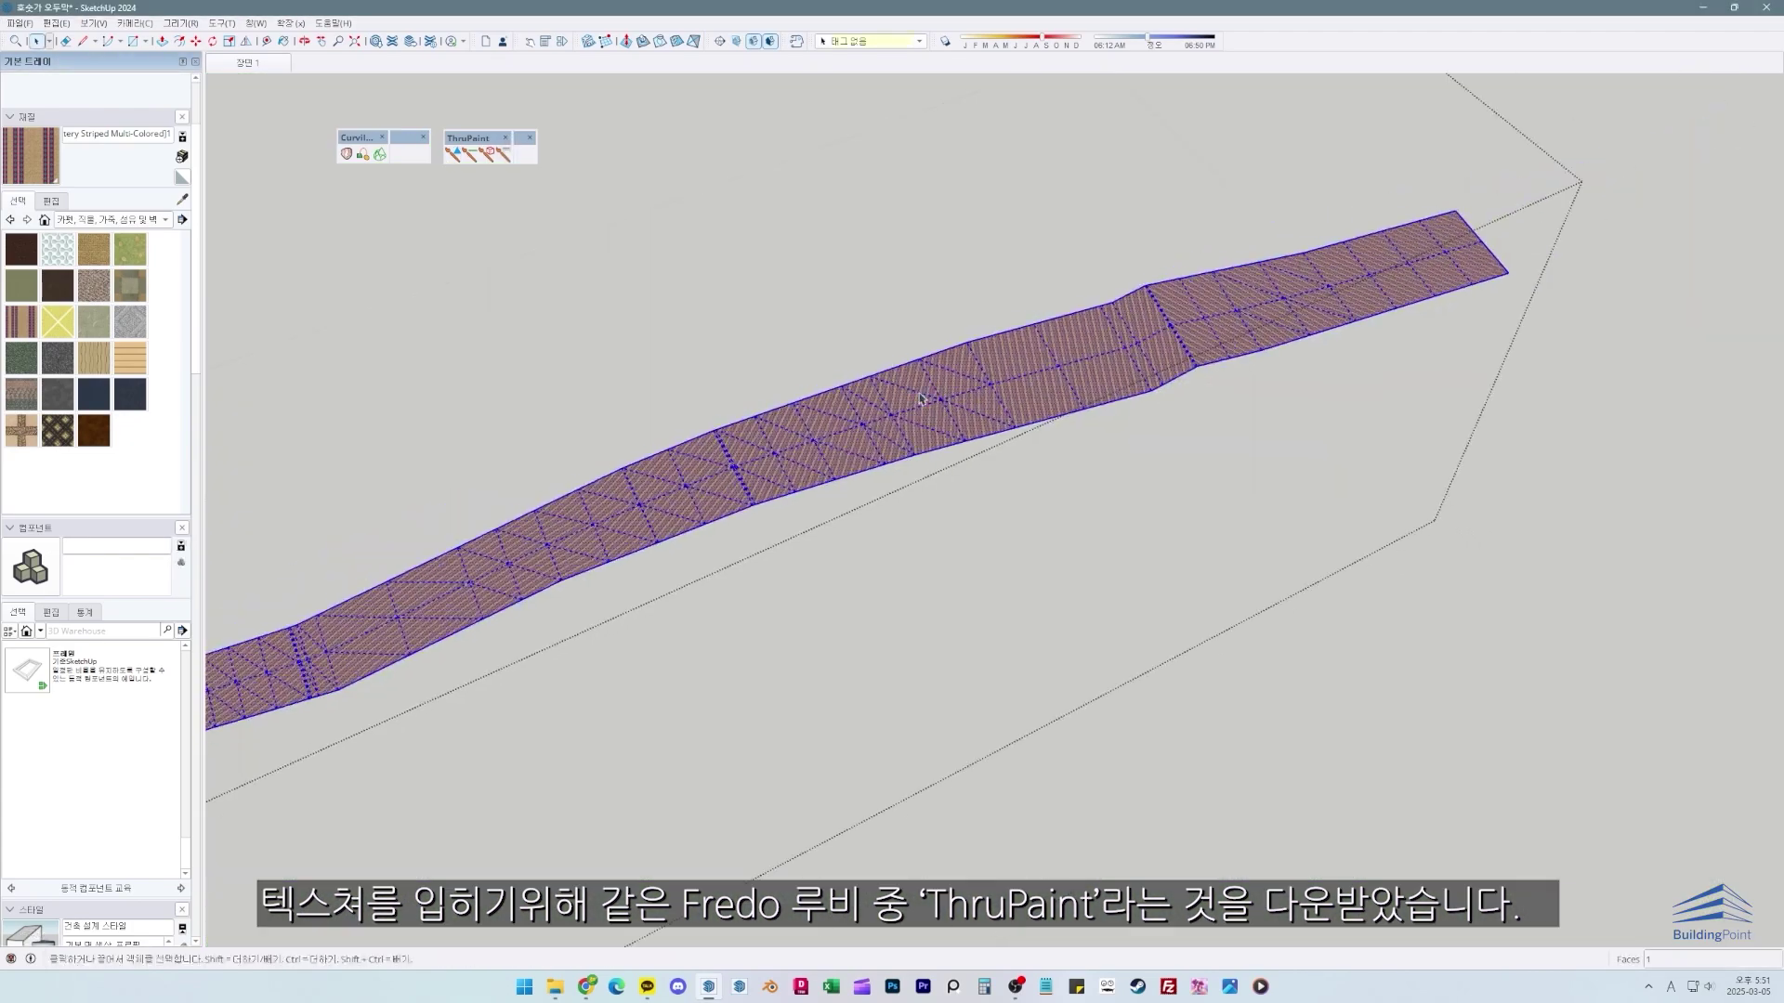
pyautogui.moveTo(919, 400); pyautogui.dragTo(1210, 322, button='middle')
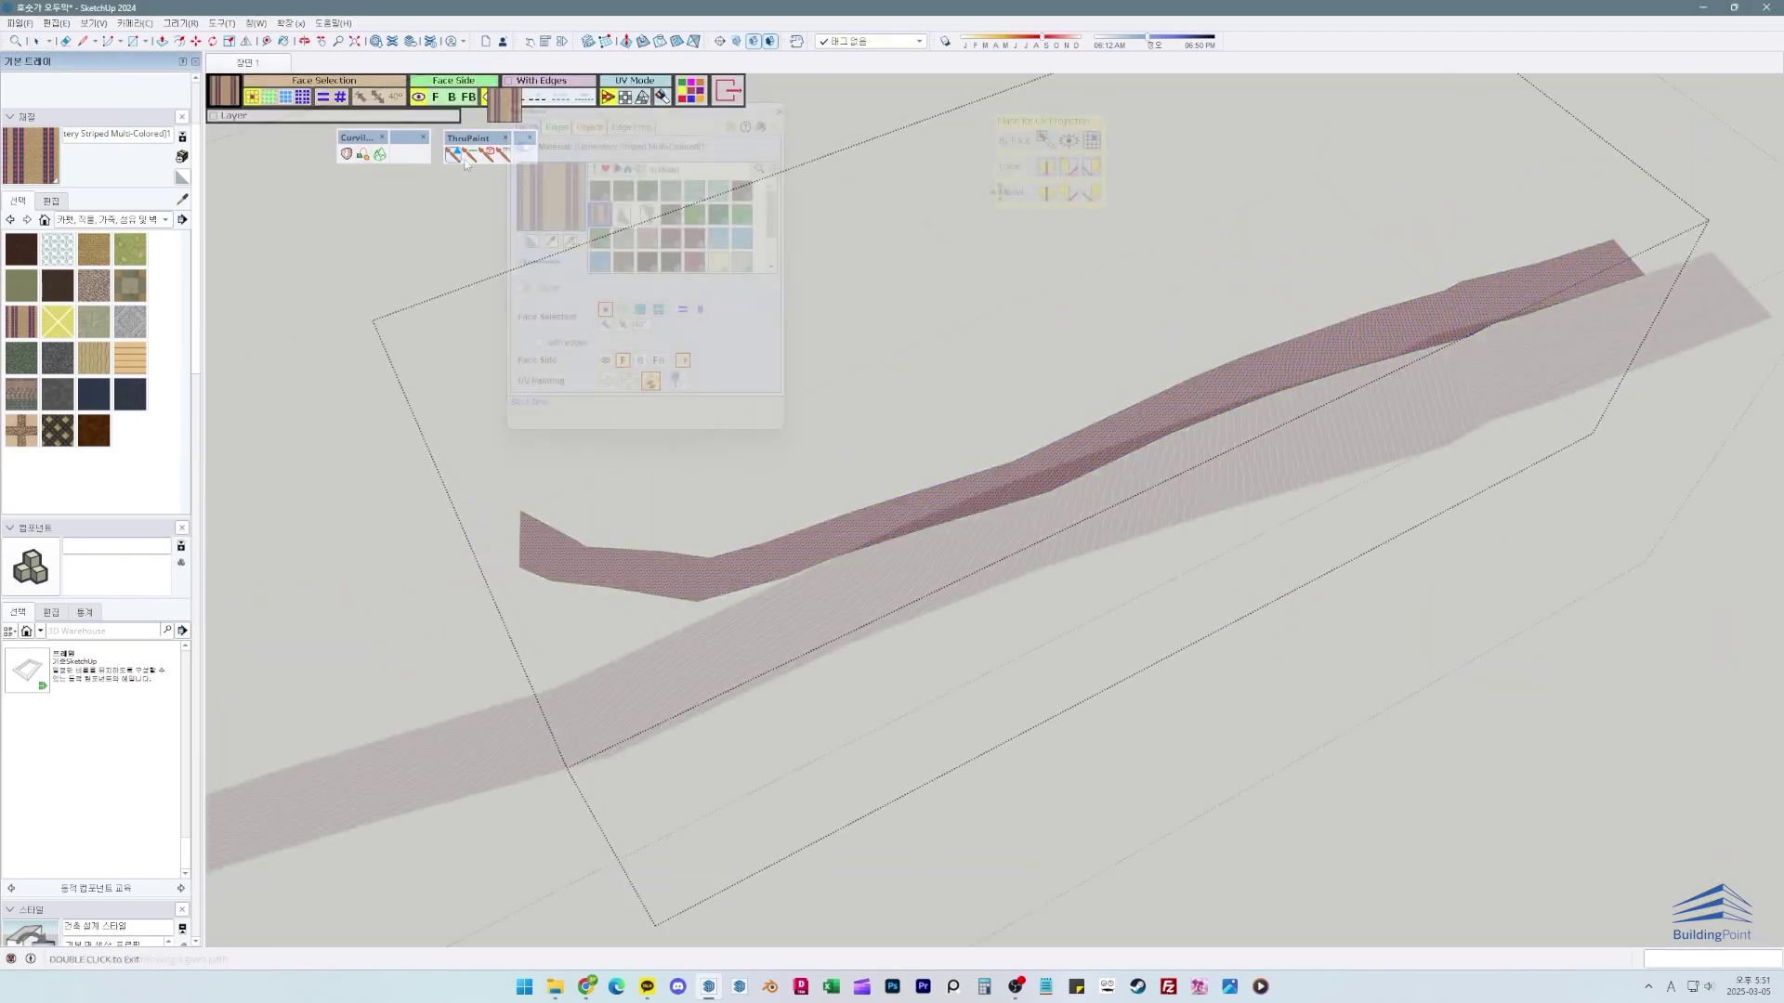
pyautogui.click(1053, 151)
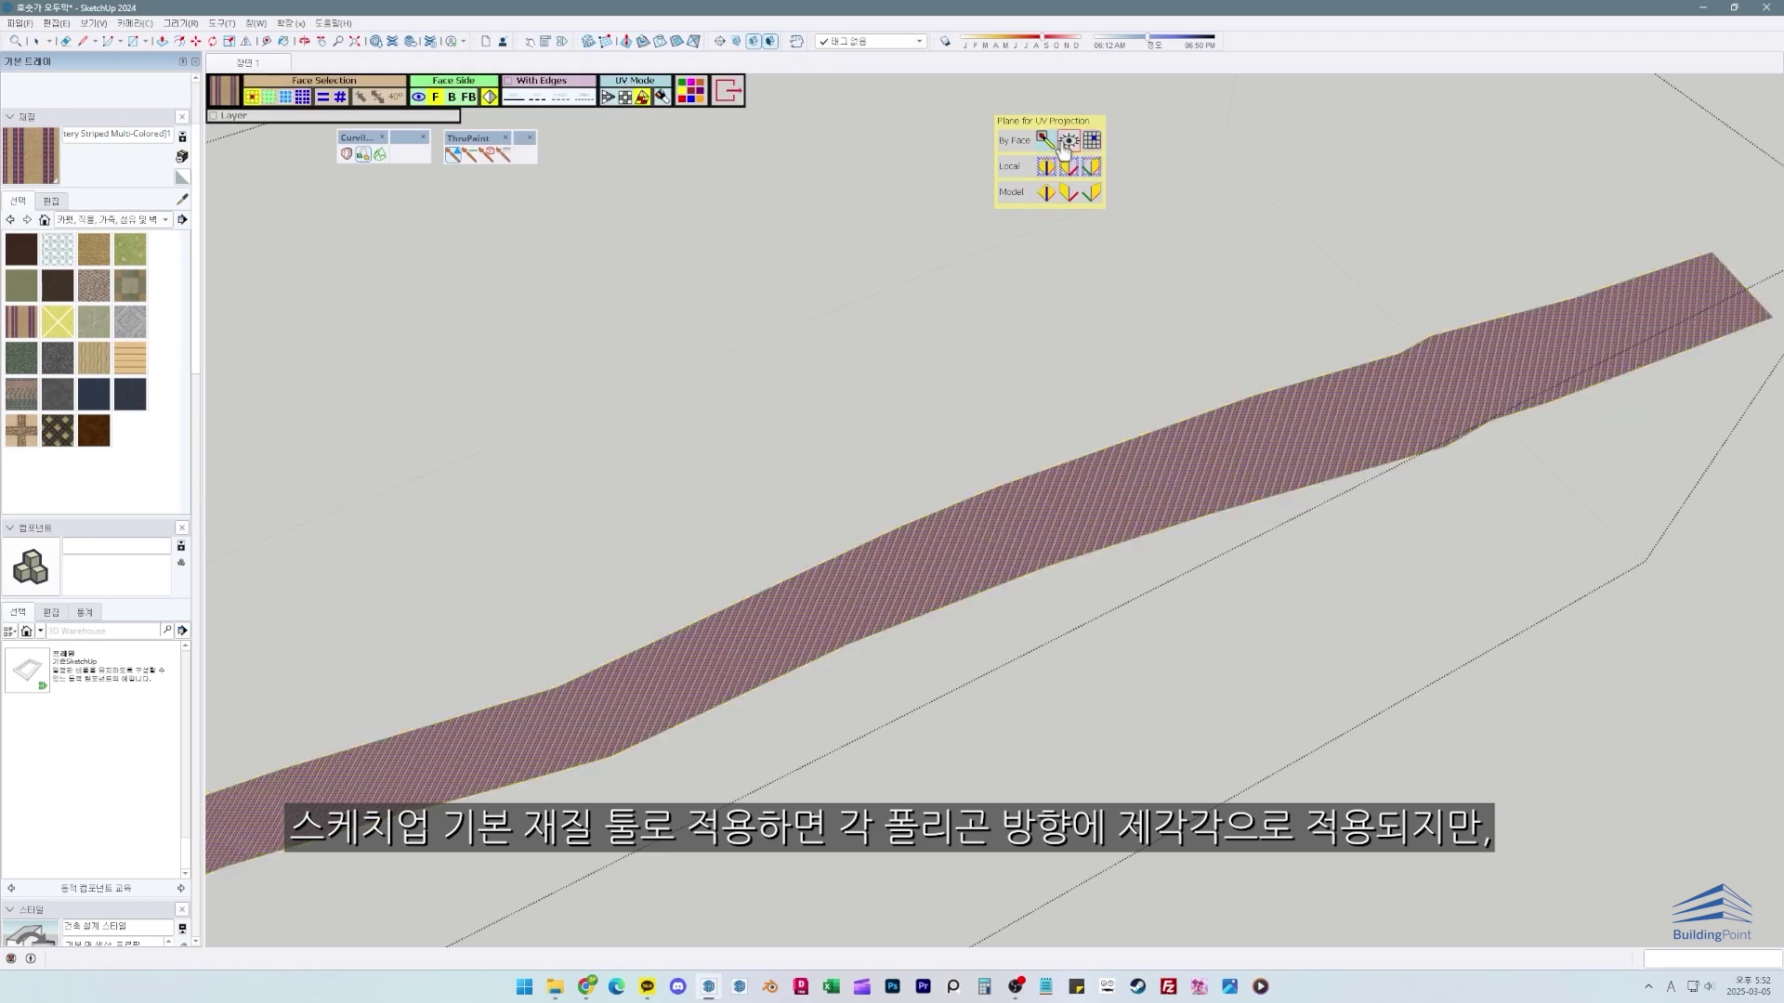
pyautogui.doubleClick(936, 588)
# Step: Rotate the path's striped texture to 315° and enlarge it to about 4.4 times its size
pyautogui.scroll(-3, 896, 589)
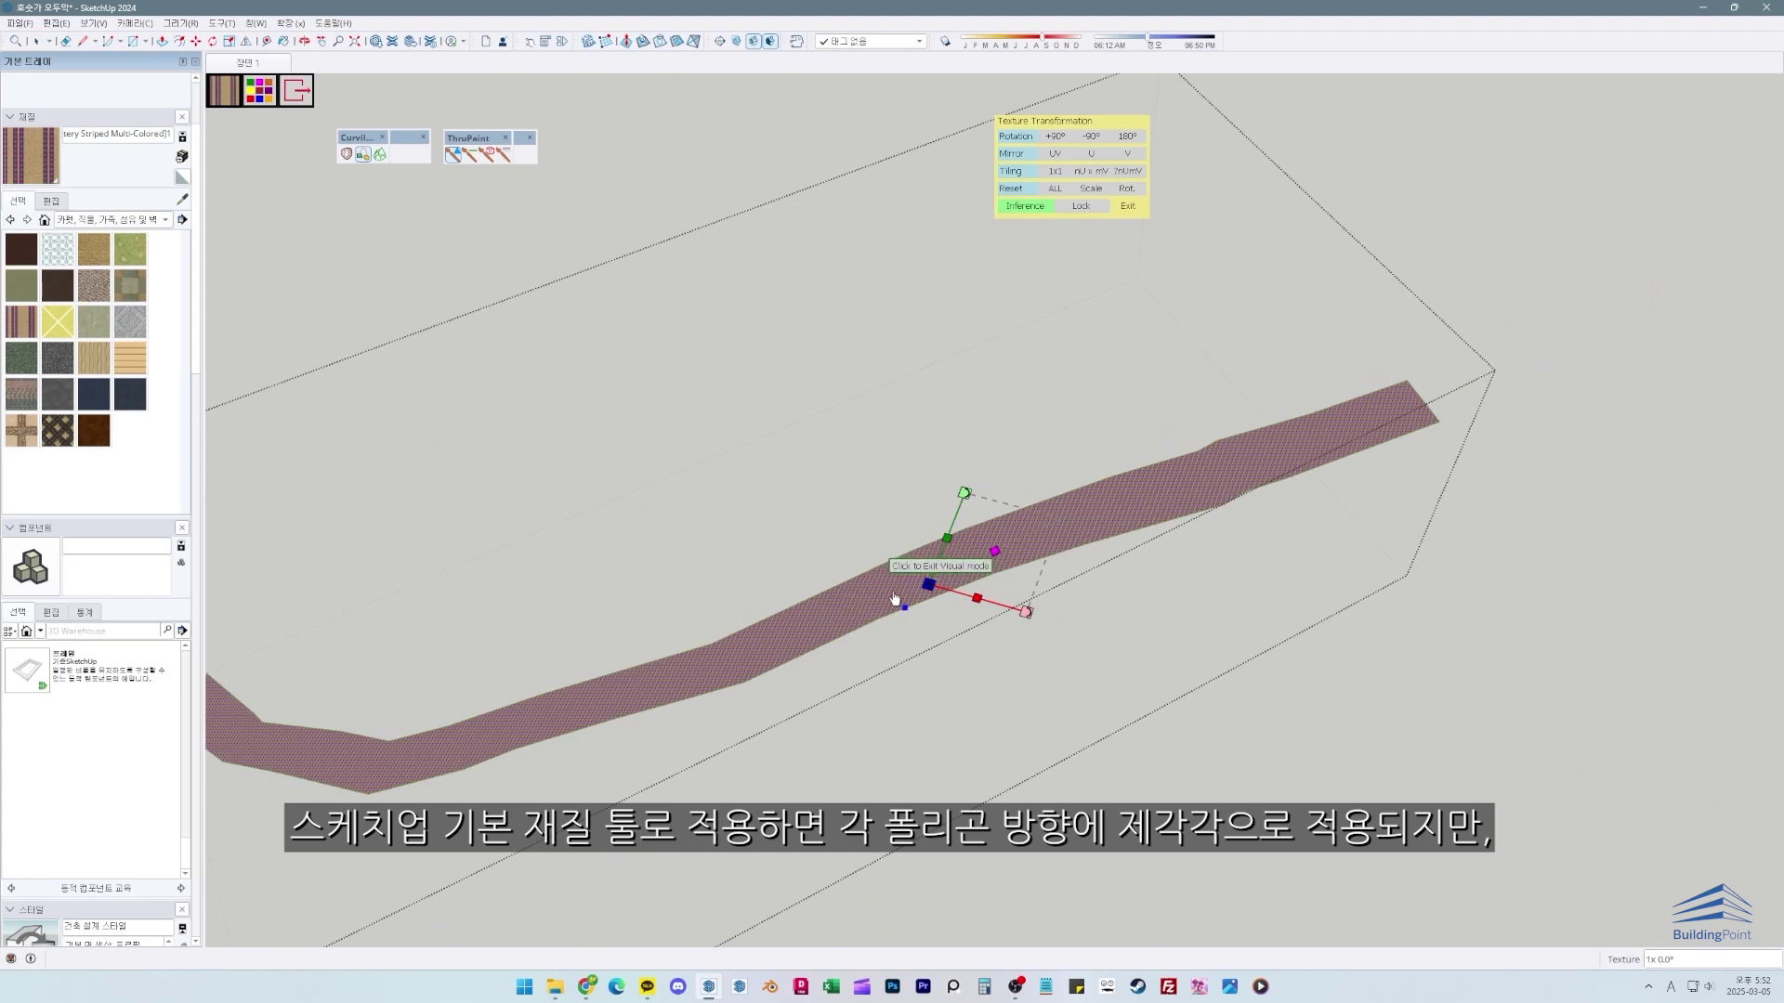
pyautogui.scroll(3, 966, 599)
pyautogui.moveTo(1006, 616); pyautogui.dragTo(1082, 516)
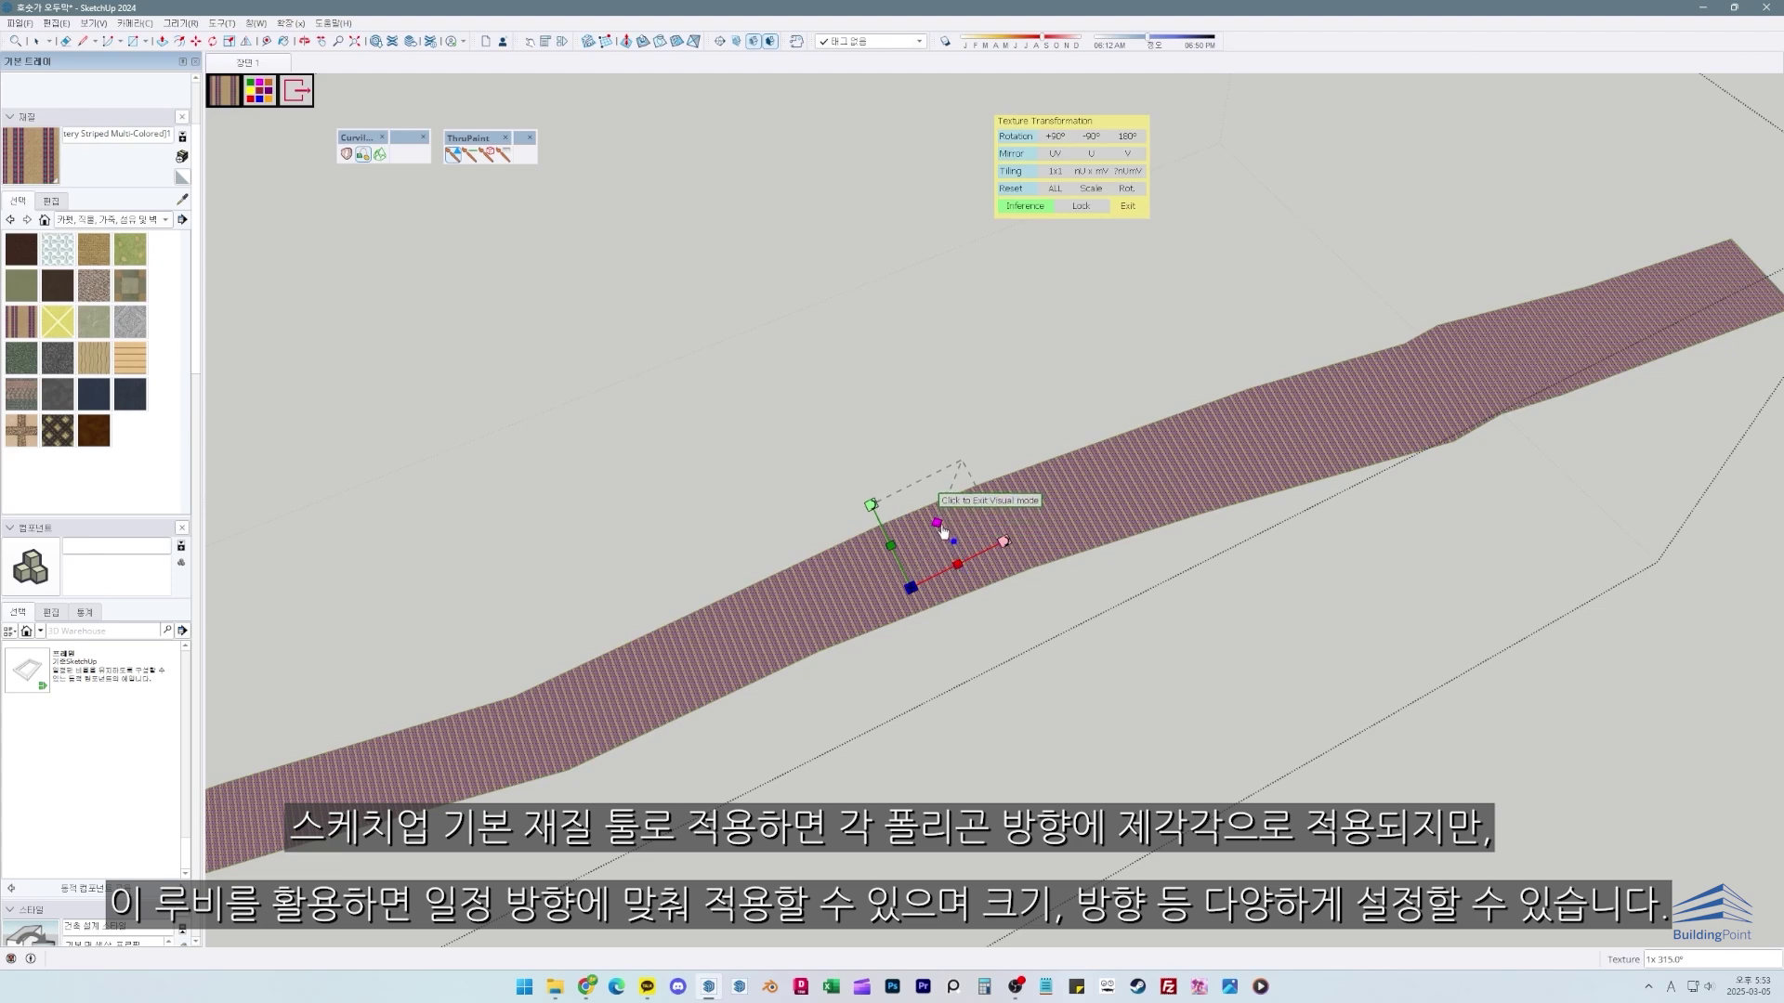
pyautogui.moveTo(938, 526); pyautogui.dragTo(1016, 427)
# Step: Rotate the striped texture to 270° so its stripes run across the path, and shift its origin slightly along the strip
pyautogui.scroll(-3, 1017, 428)
pyautogui.moveTo(944, 511); pyautogui.dragTo(1214, 498, button='middle')
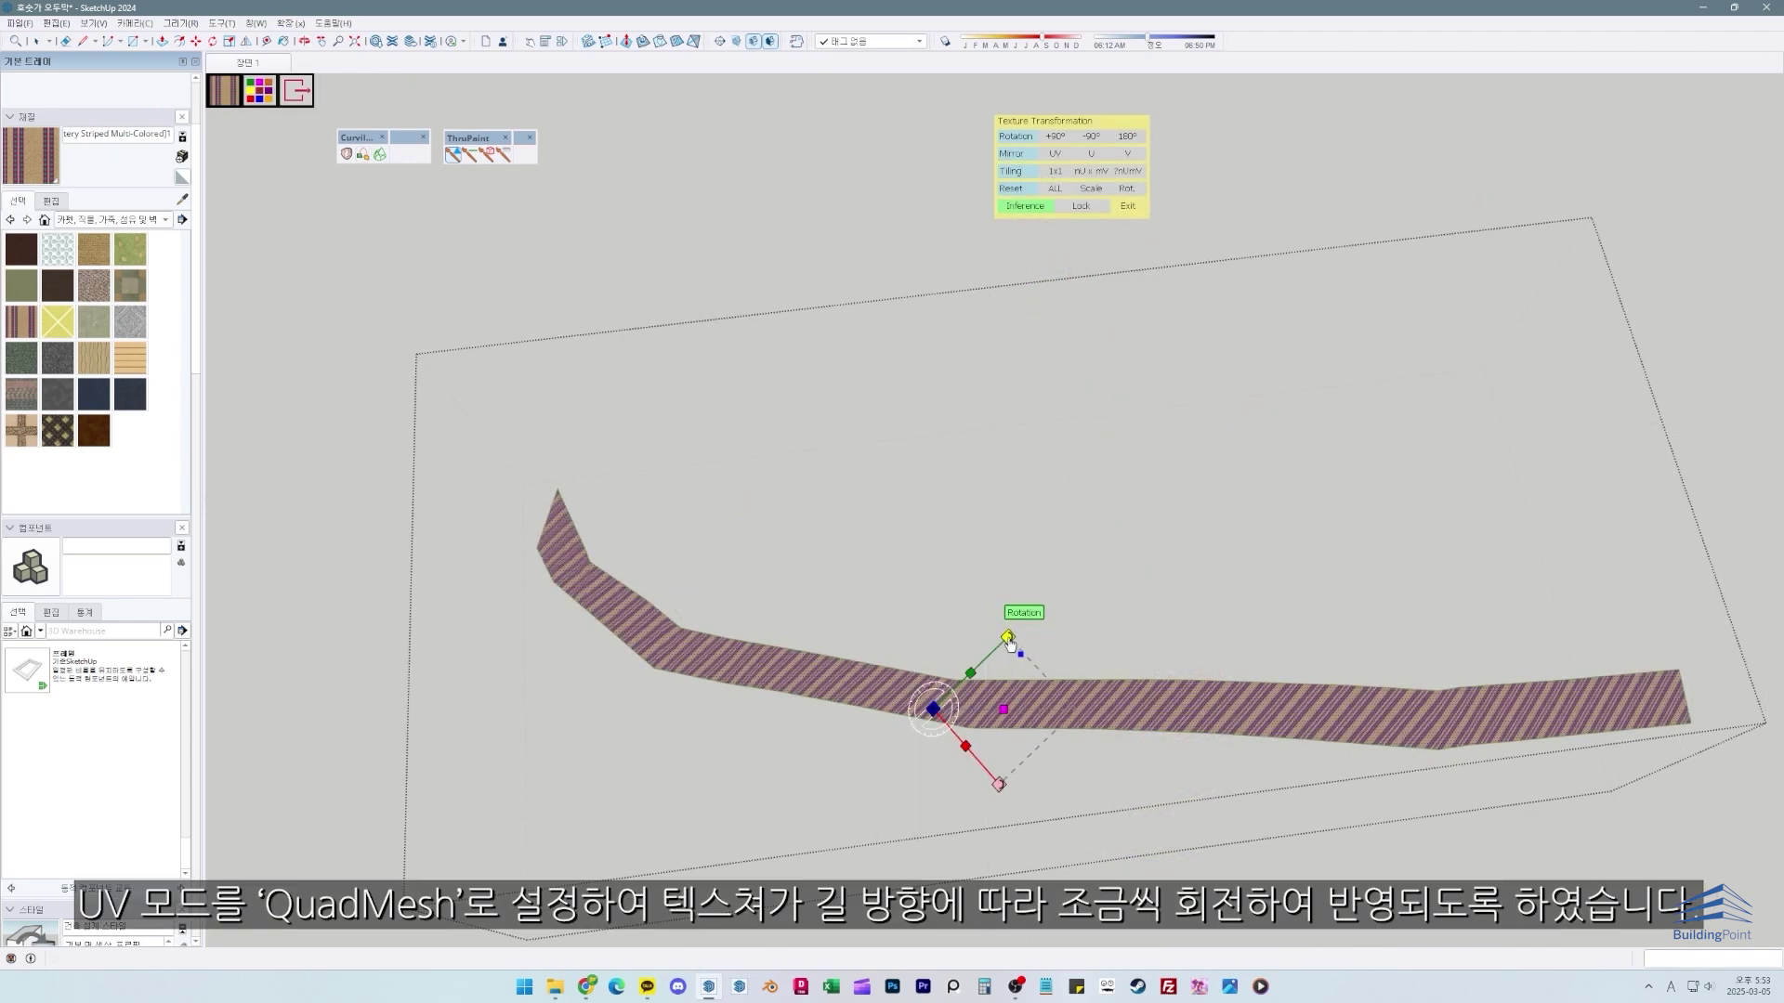
pyautogui.moveTo(1009, 640); pyautogui.dragTo(938, 600)
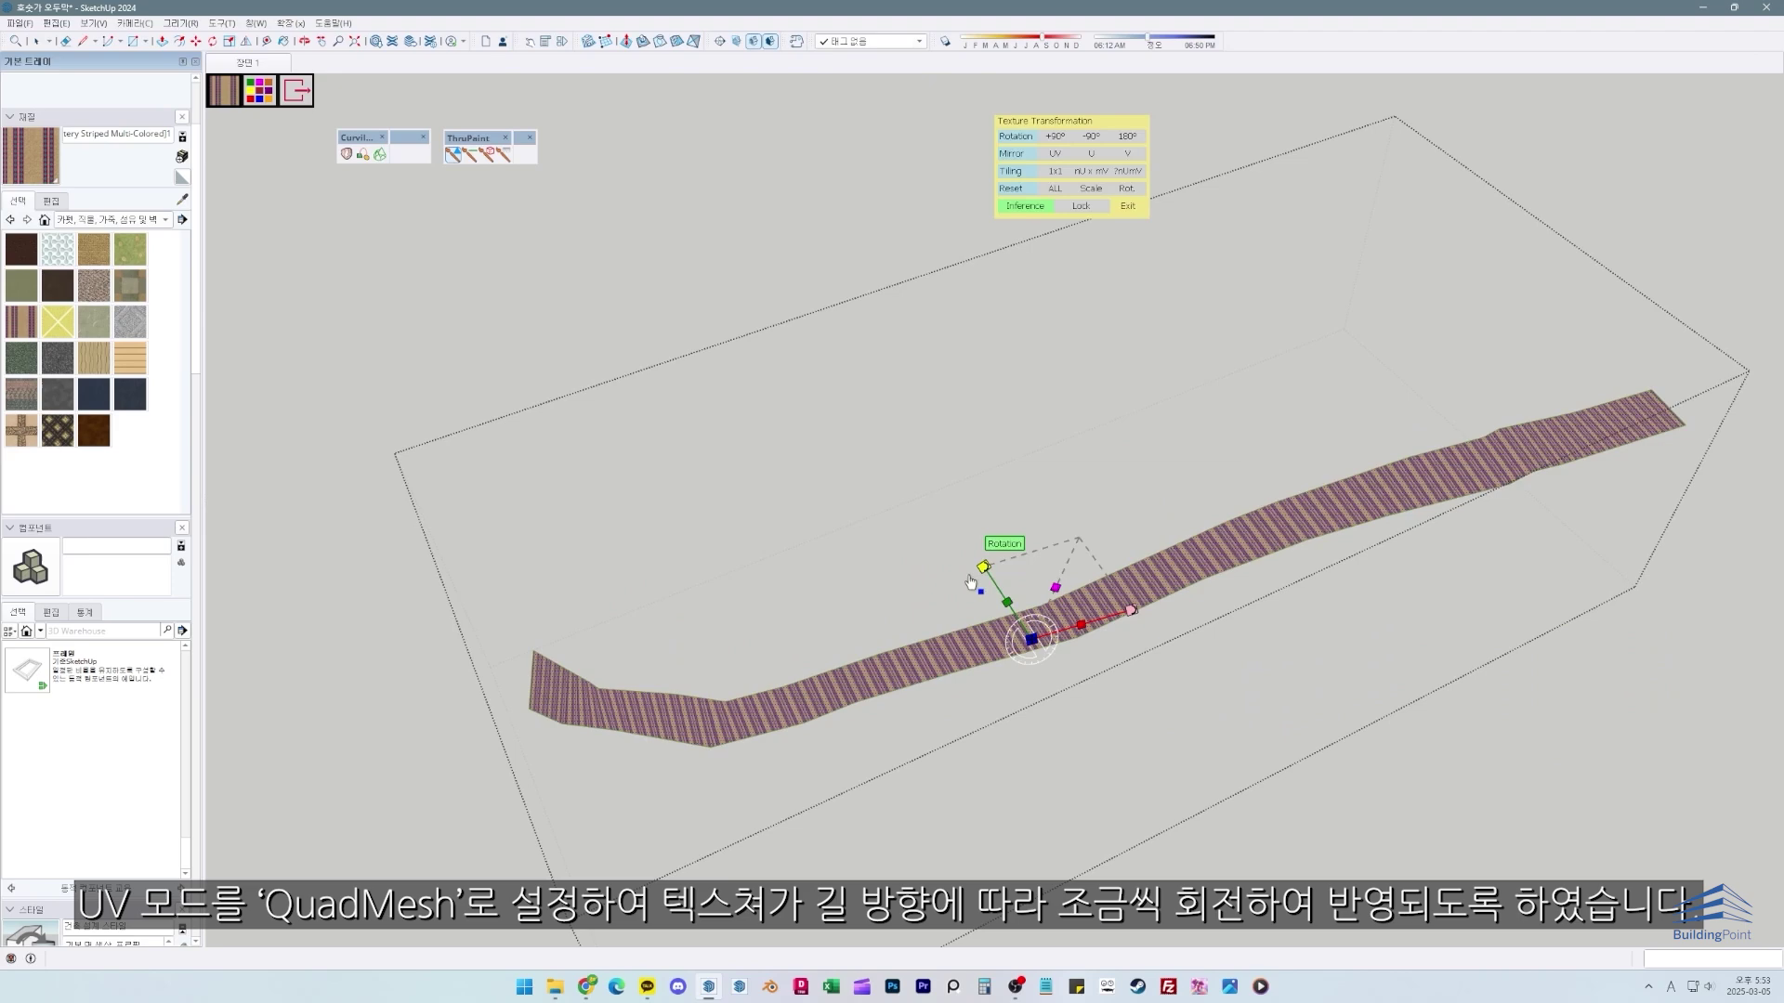
pyautogui.moveTo(970, 583); pyautogui.dragTo(1100, 681, button='middle')
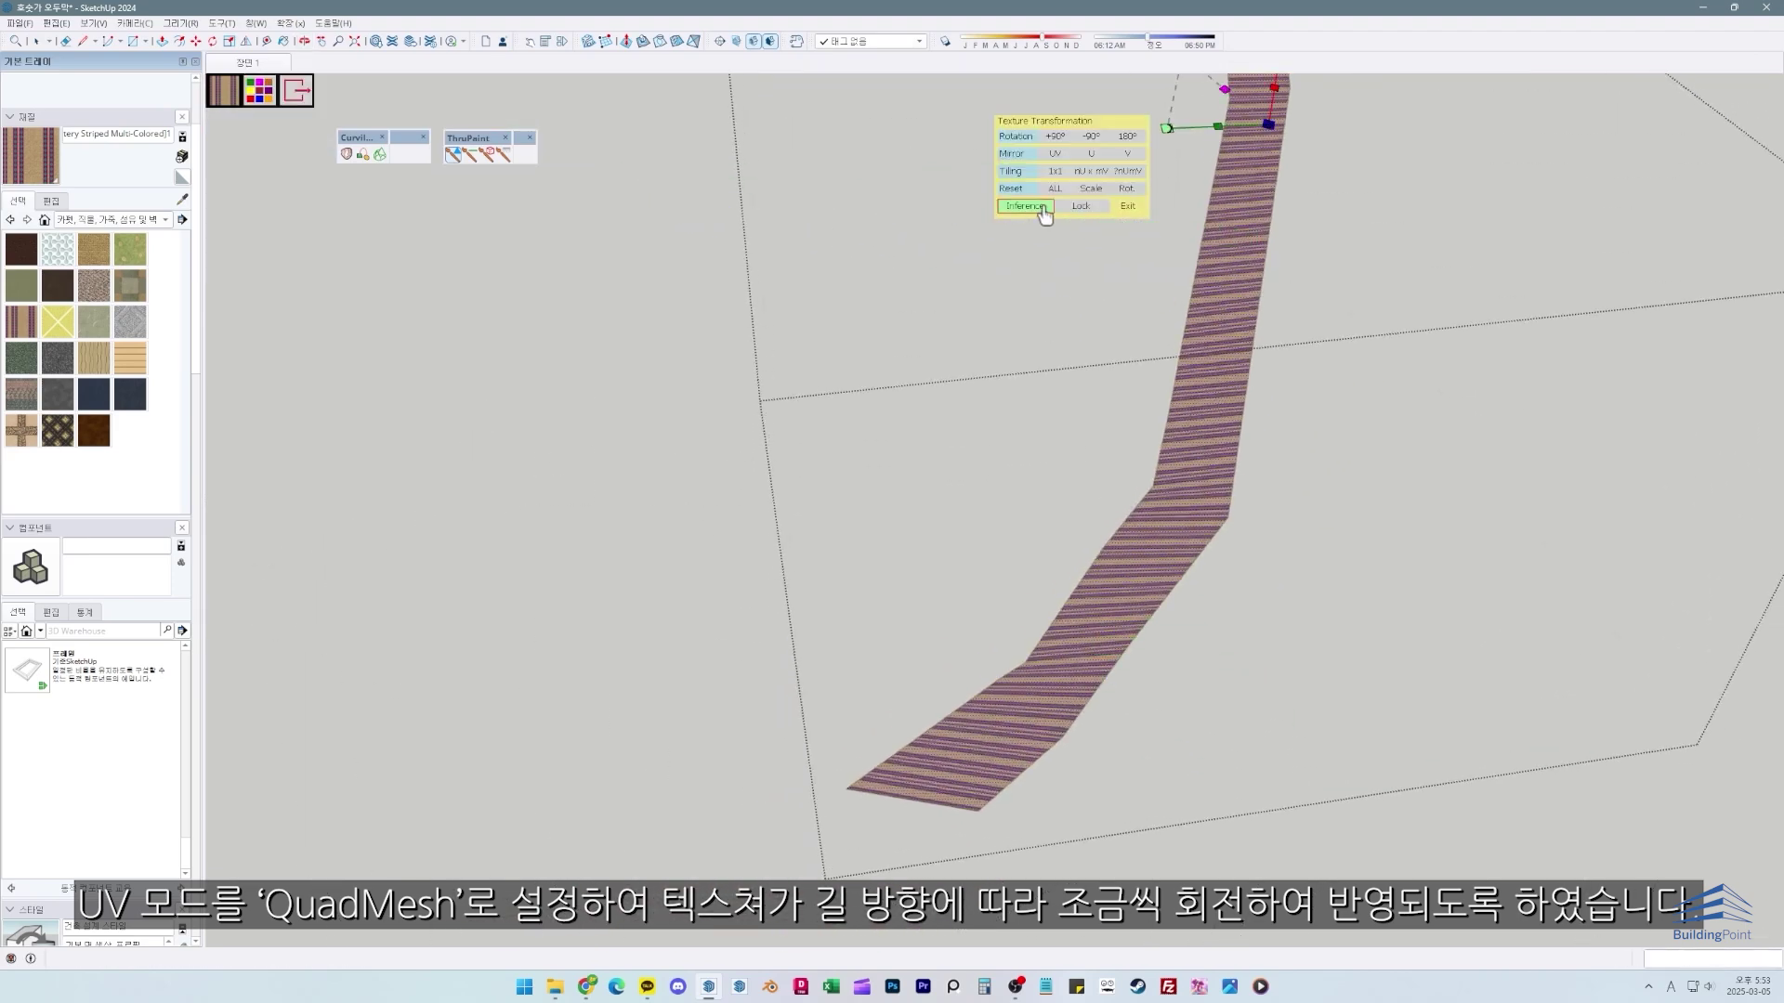
pyautogui.moveTo(1245, 93); pyautogui.dragTo(1324, 537, button='middle')
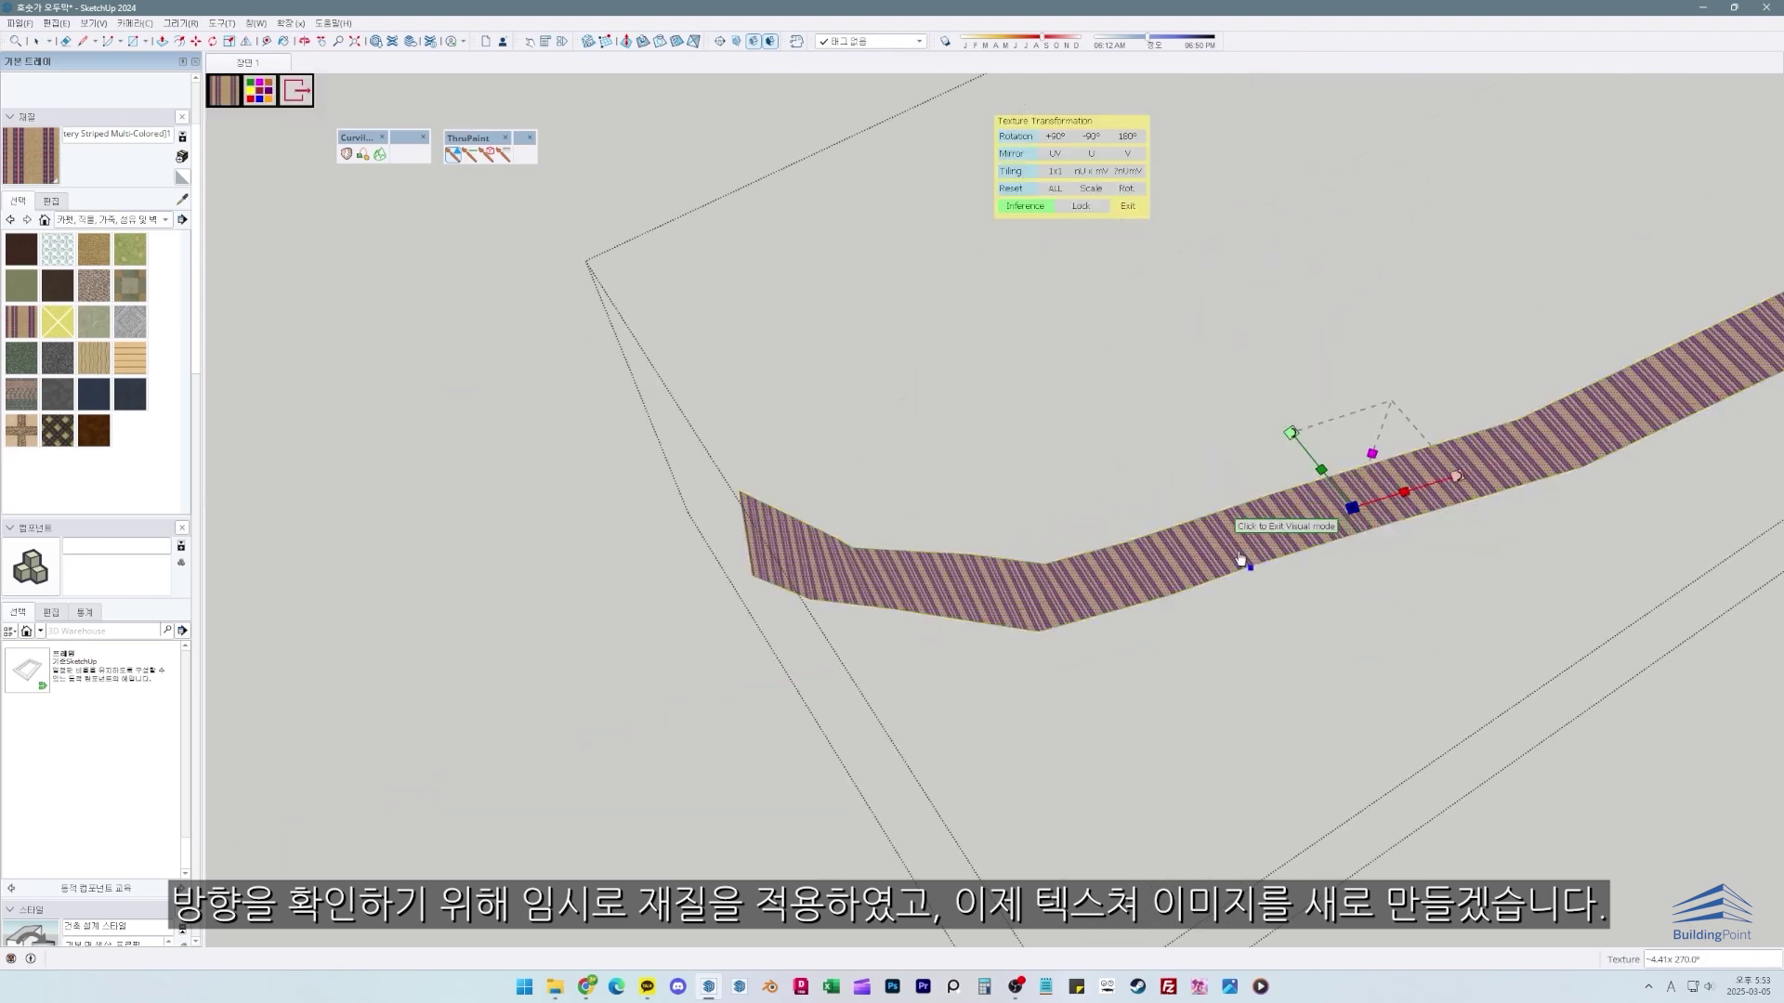
pyautogui.moveTo(1335, 526); pyautogui.dragTo(1117, 317)
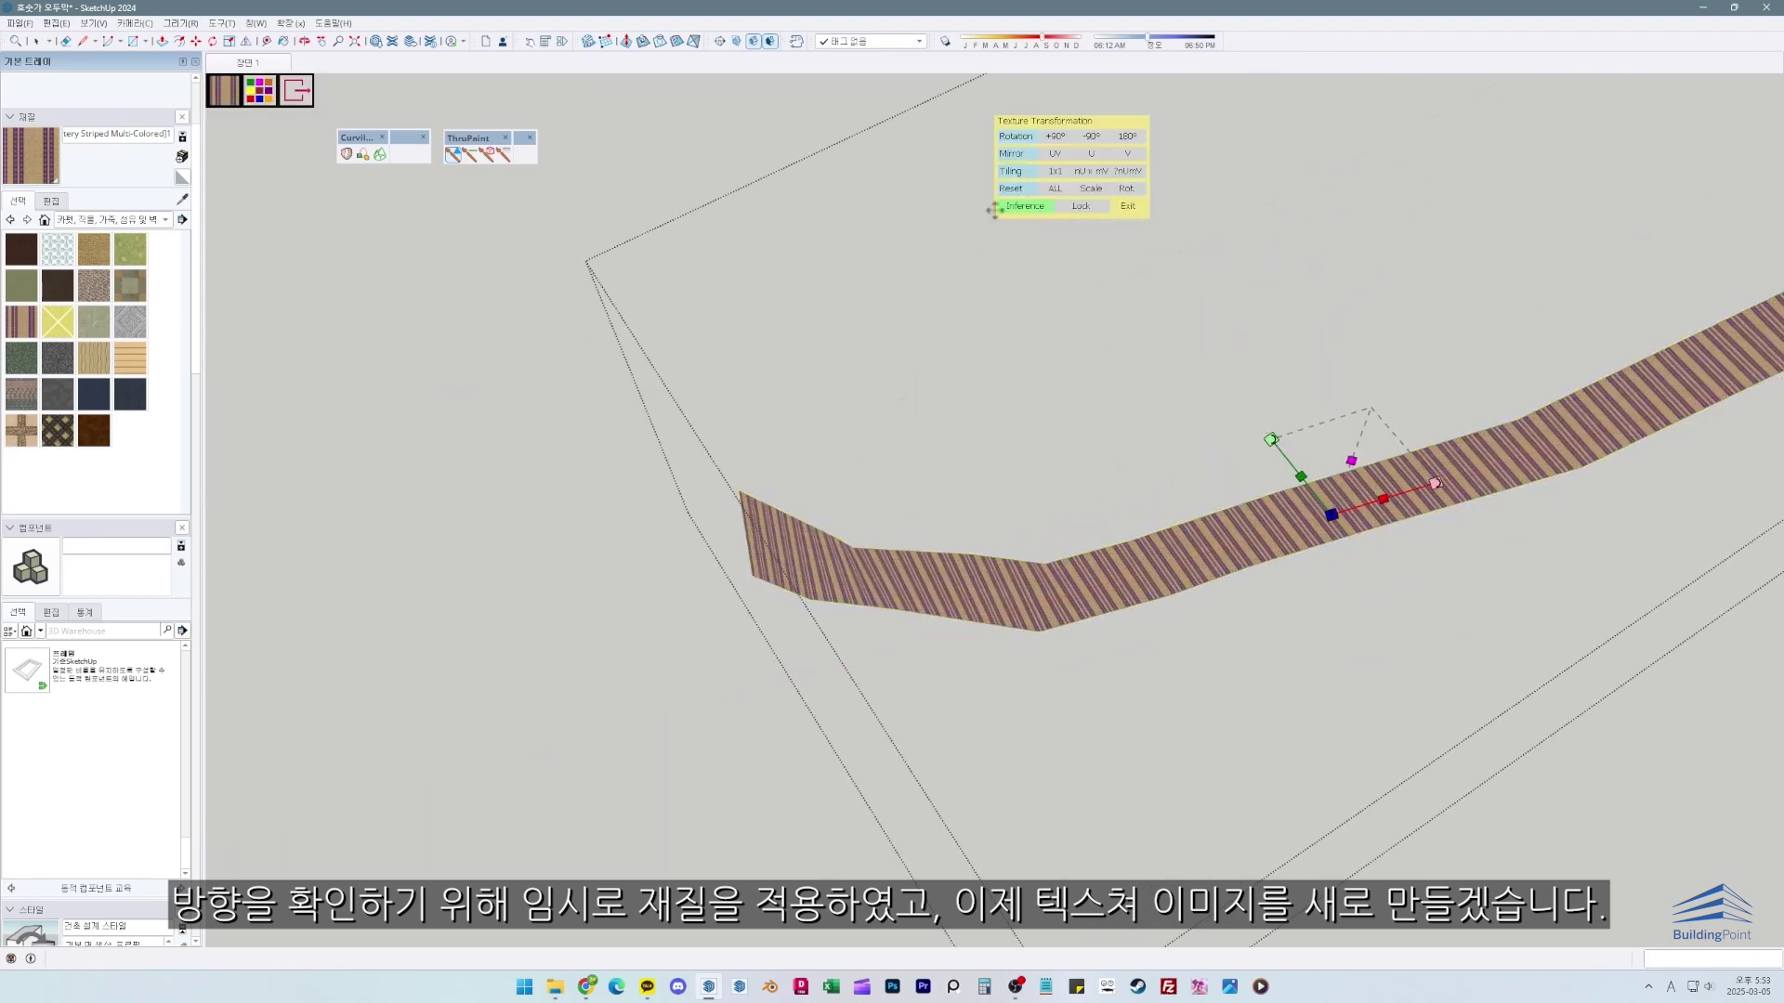
# Step: Set ThruPaint's UV painting to Projected UV and apply the striped material to the path strip again
pyautogui.click(240, 96)
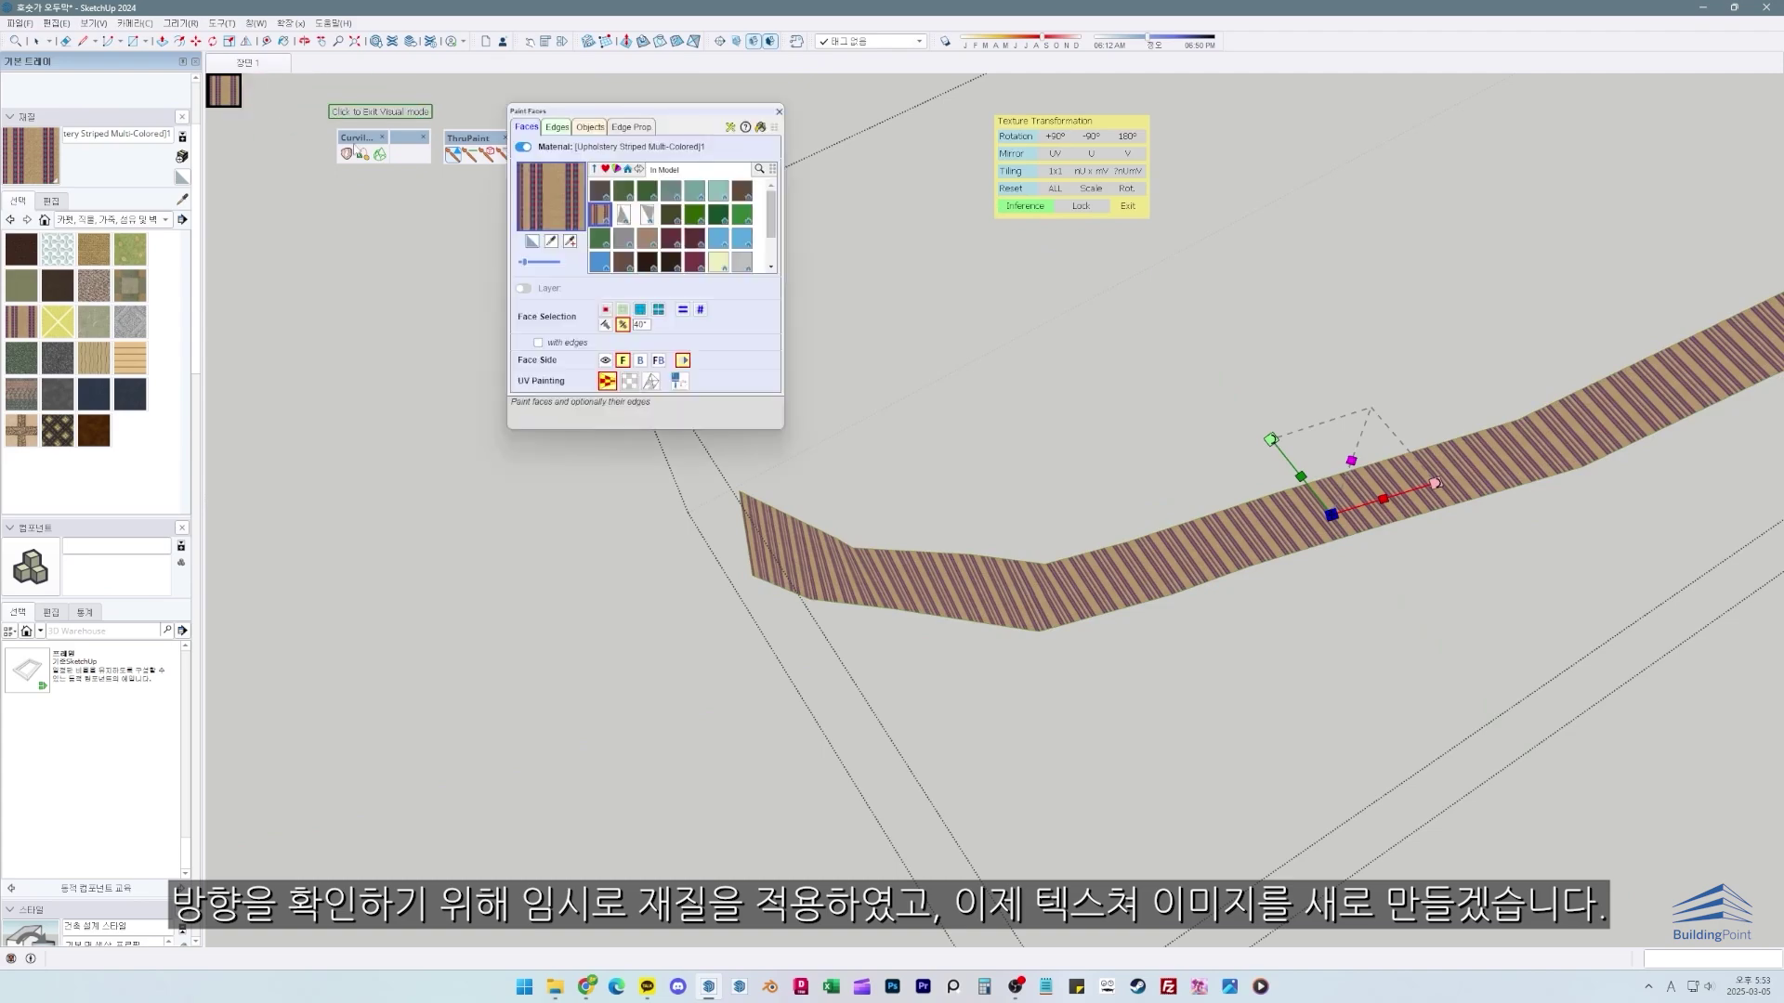
pyautogui.click(633, 389)
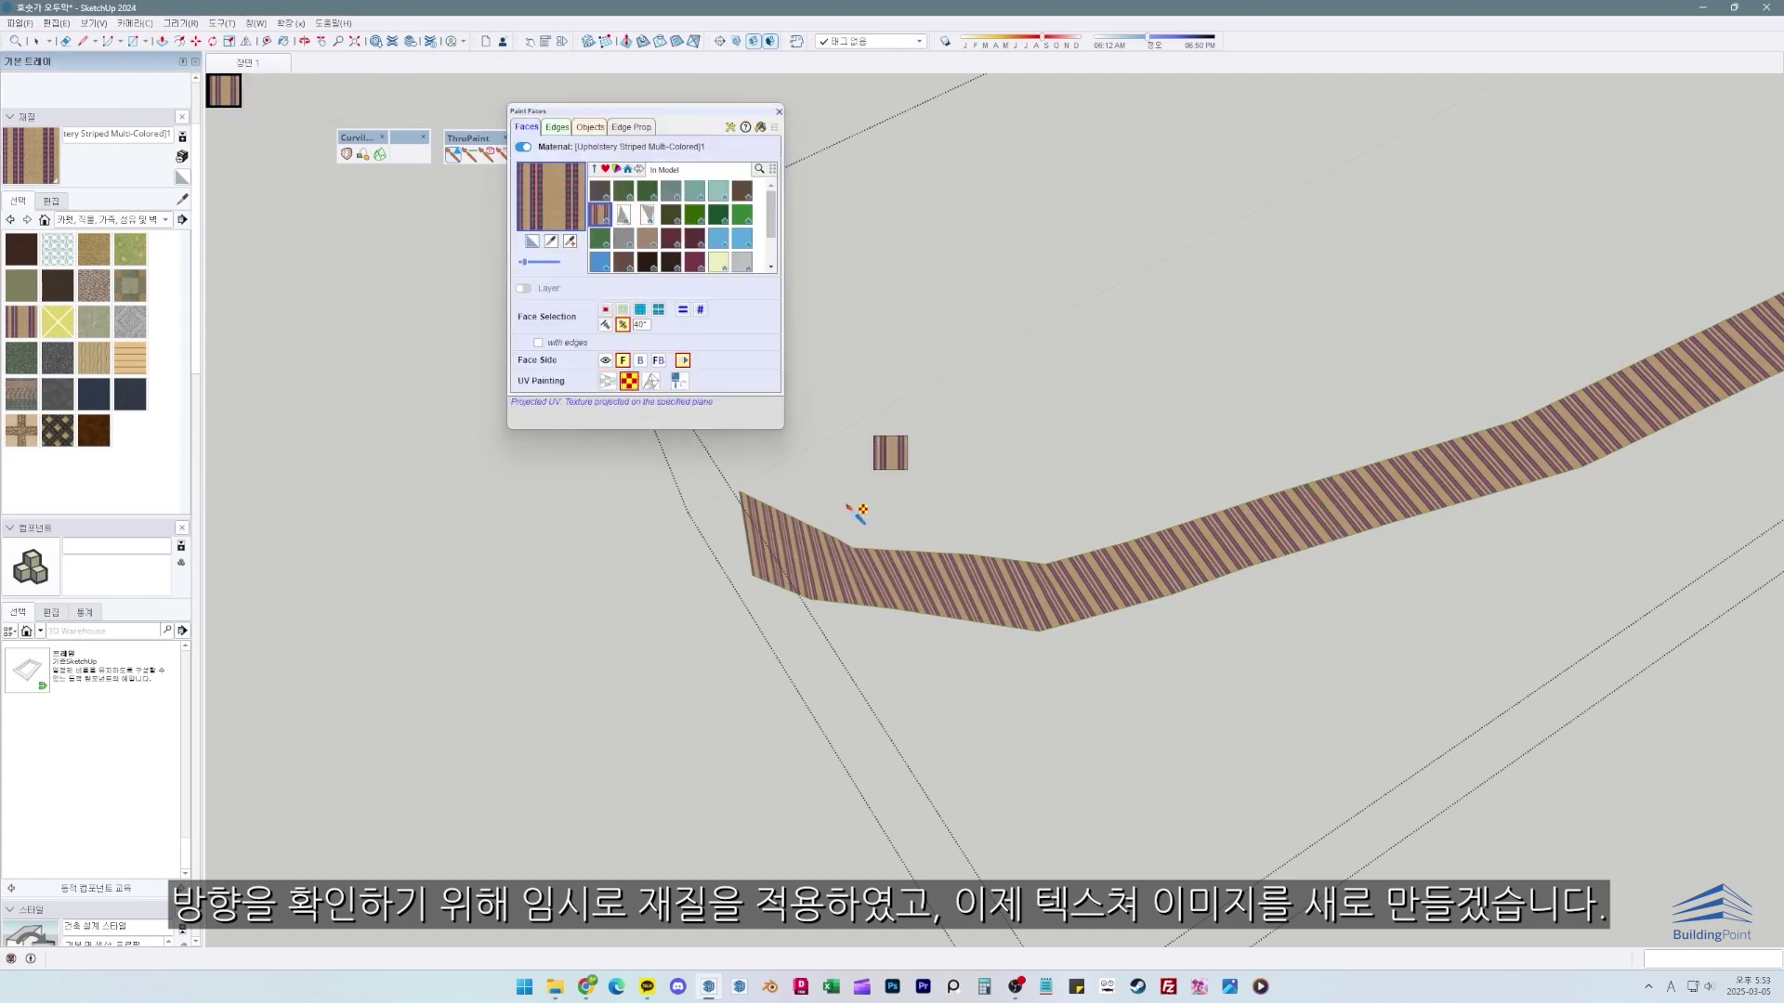
pyautogui.click(1022, 584)
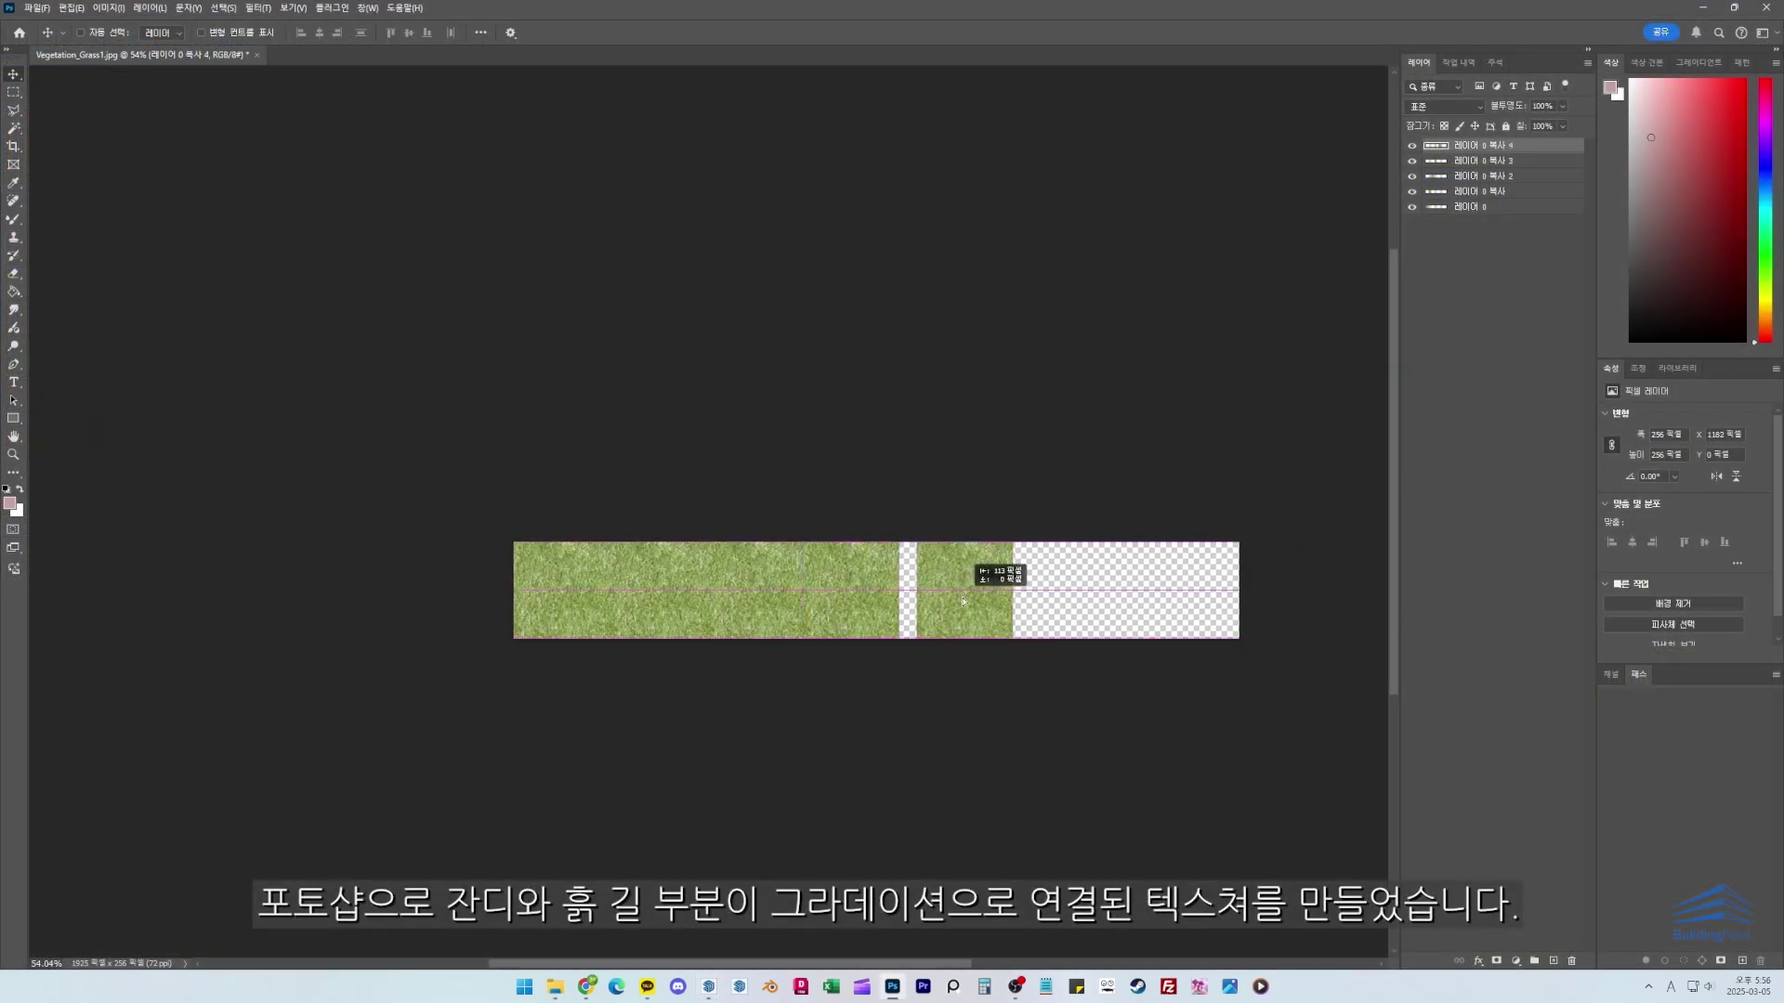
# Step: In Photoshop, duplicate the grass tile into a seamless row of seven and crop the canvas to the row's end
pyautogui.moveTo(963, 602); pyautogui.dragTo(945, 602)
pyautogui.keyDown('alt'); pyautogui.moveTo(899, 604); pyautogui.dragTo(996, 606); pyautogui.keyUp('alt')
pyautogui.keyDown('alt'); pyautogui.moveTo(1034, 605); pyautogui.dragTo(1133, 605); pyautogui.keyUp('alt')
pyautogui.click(13, 146)
pyautogui.moveTo(1240, 595); pyautogui.dragTo(1222, 596)
pyautogui.press('Return')
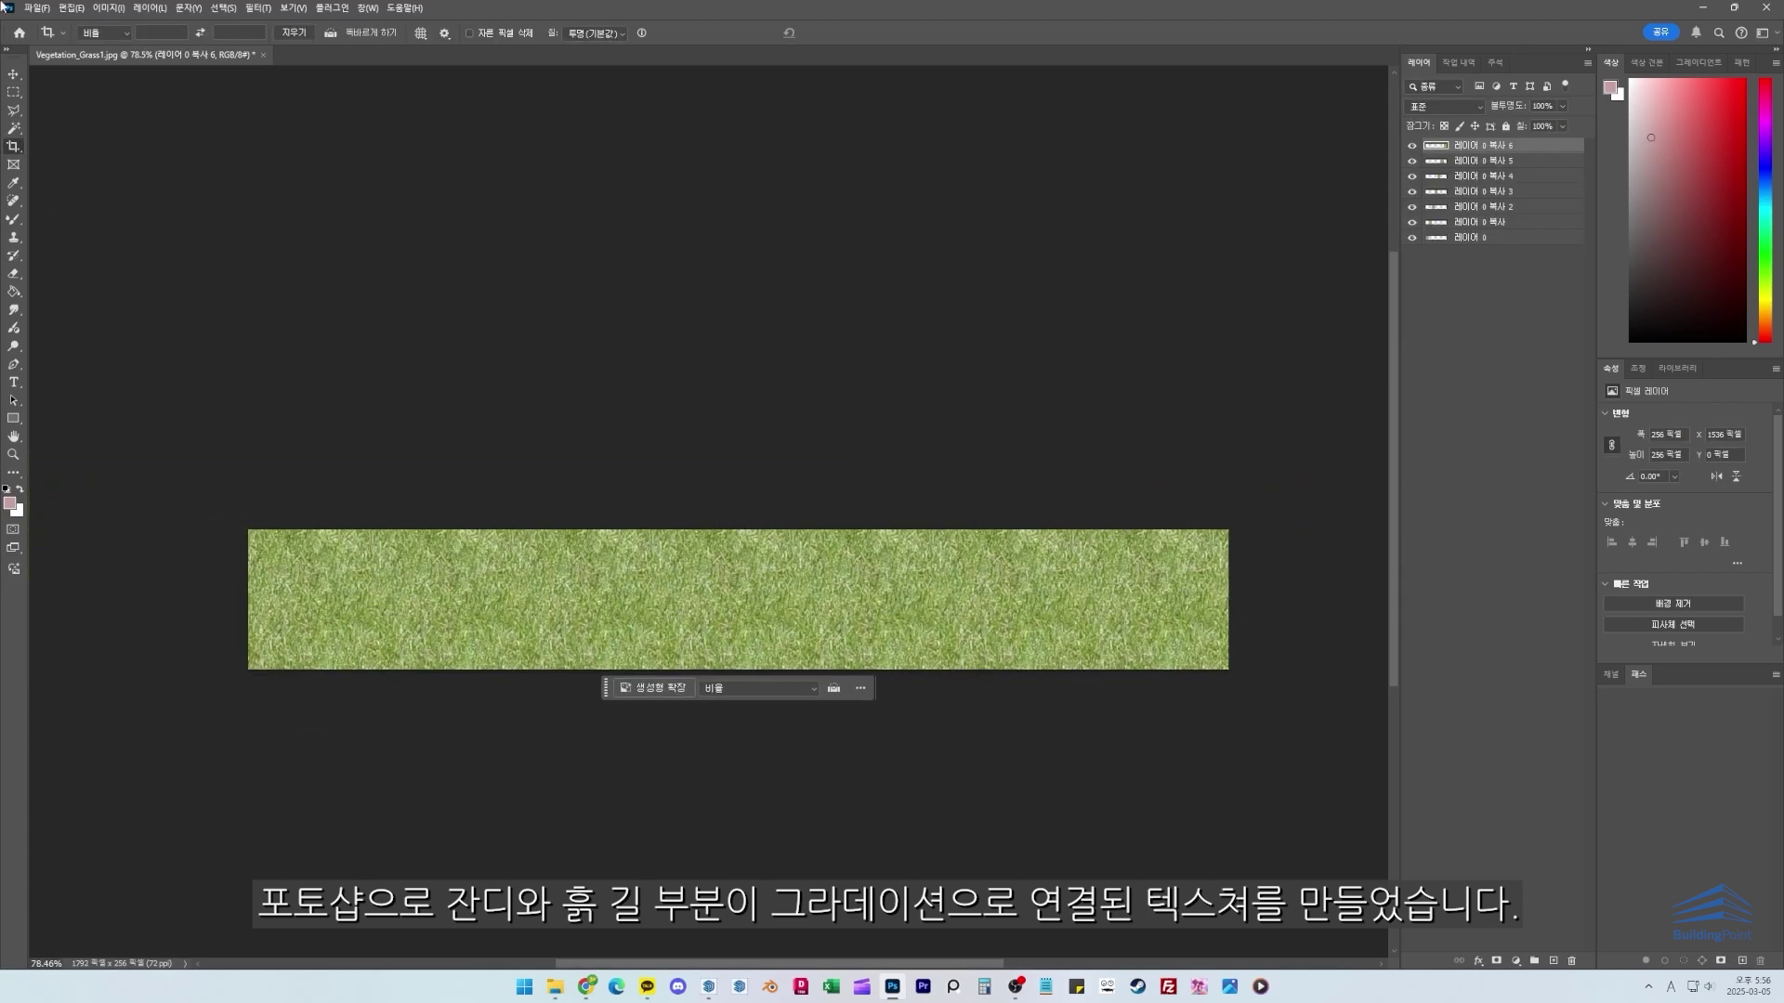
# Step: Place the Groundcover_Sand_Smooth image at the middle of the grass strip and rasterize its layer
pyautogui.click(37, 8)
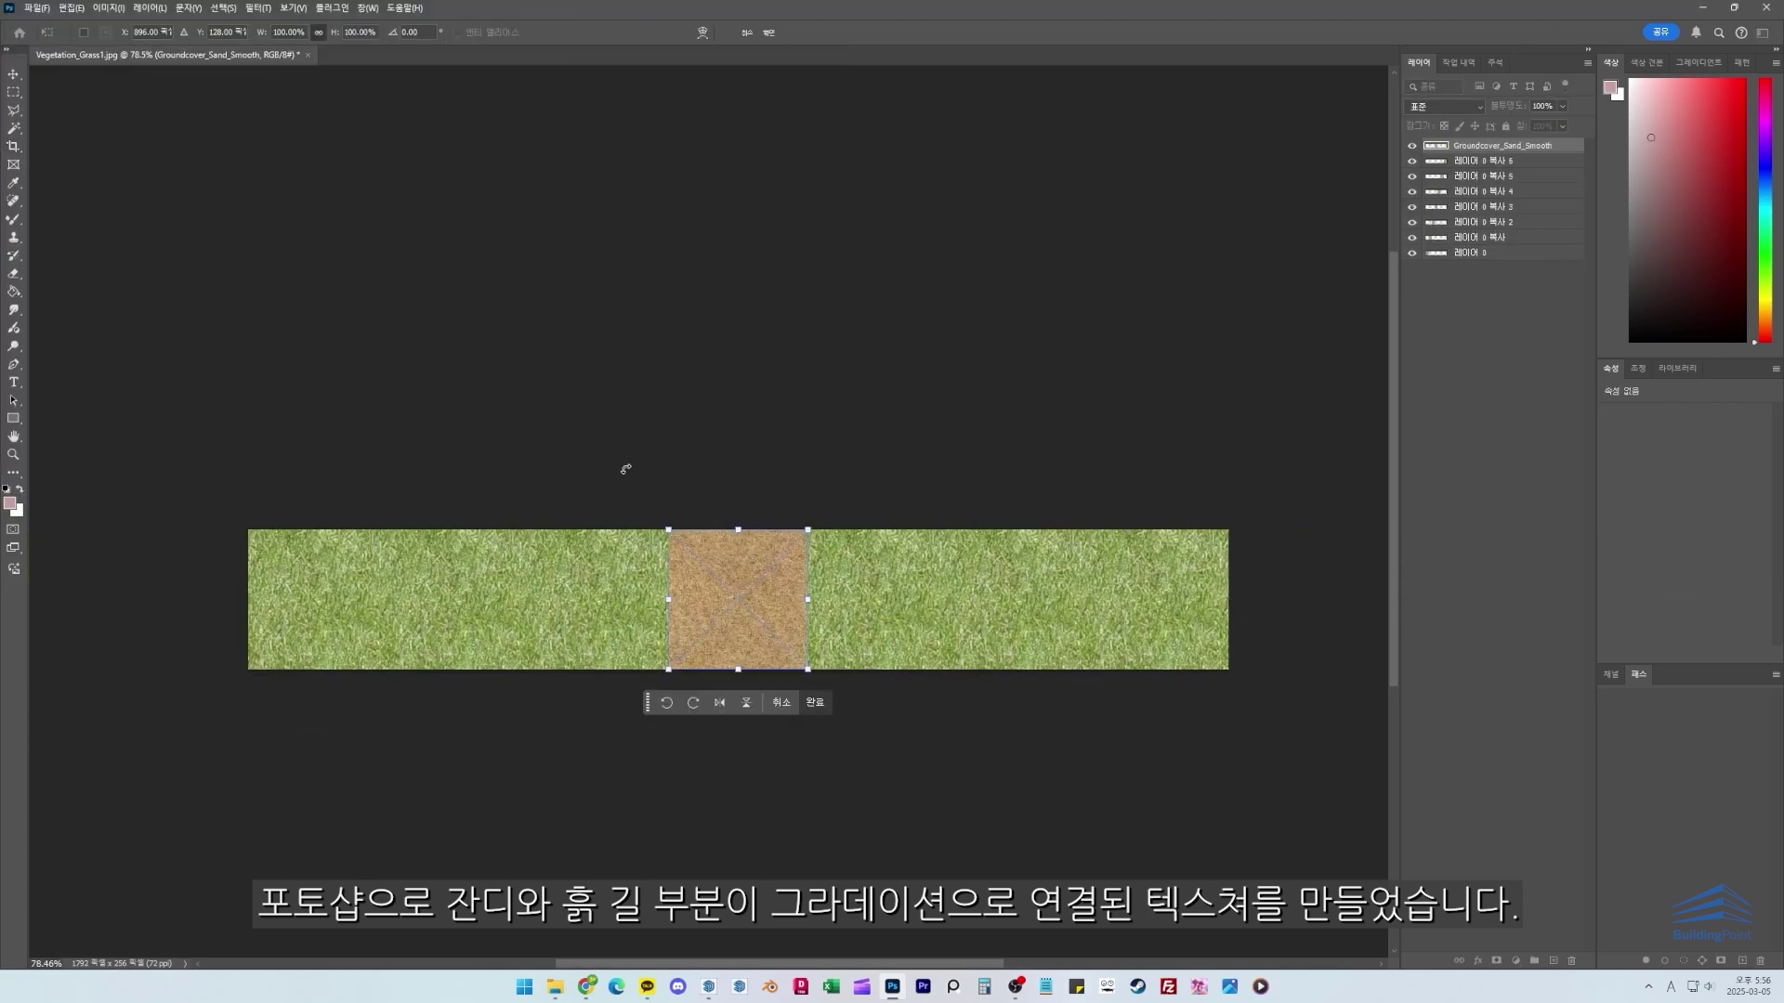
pyautogui.click(16, 76)
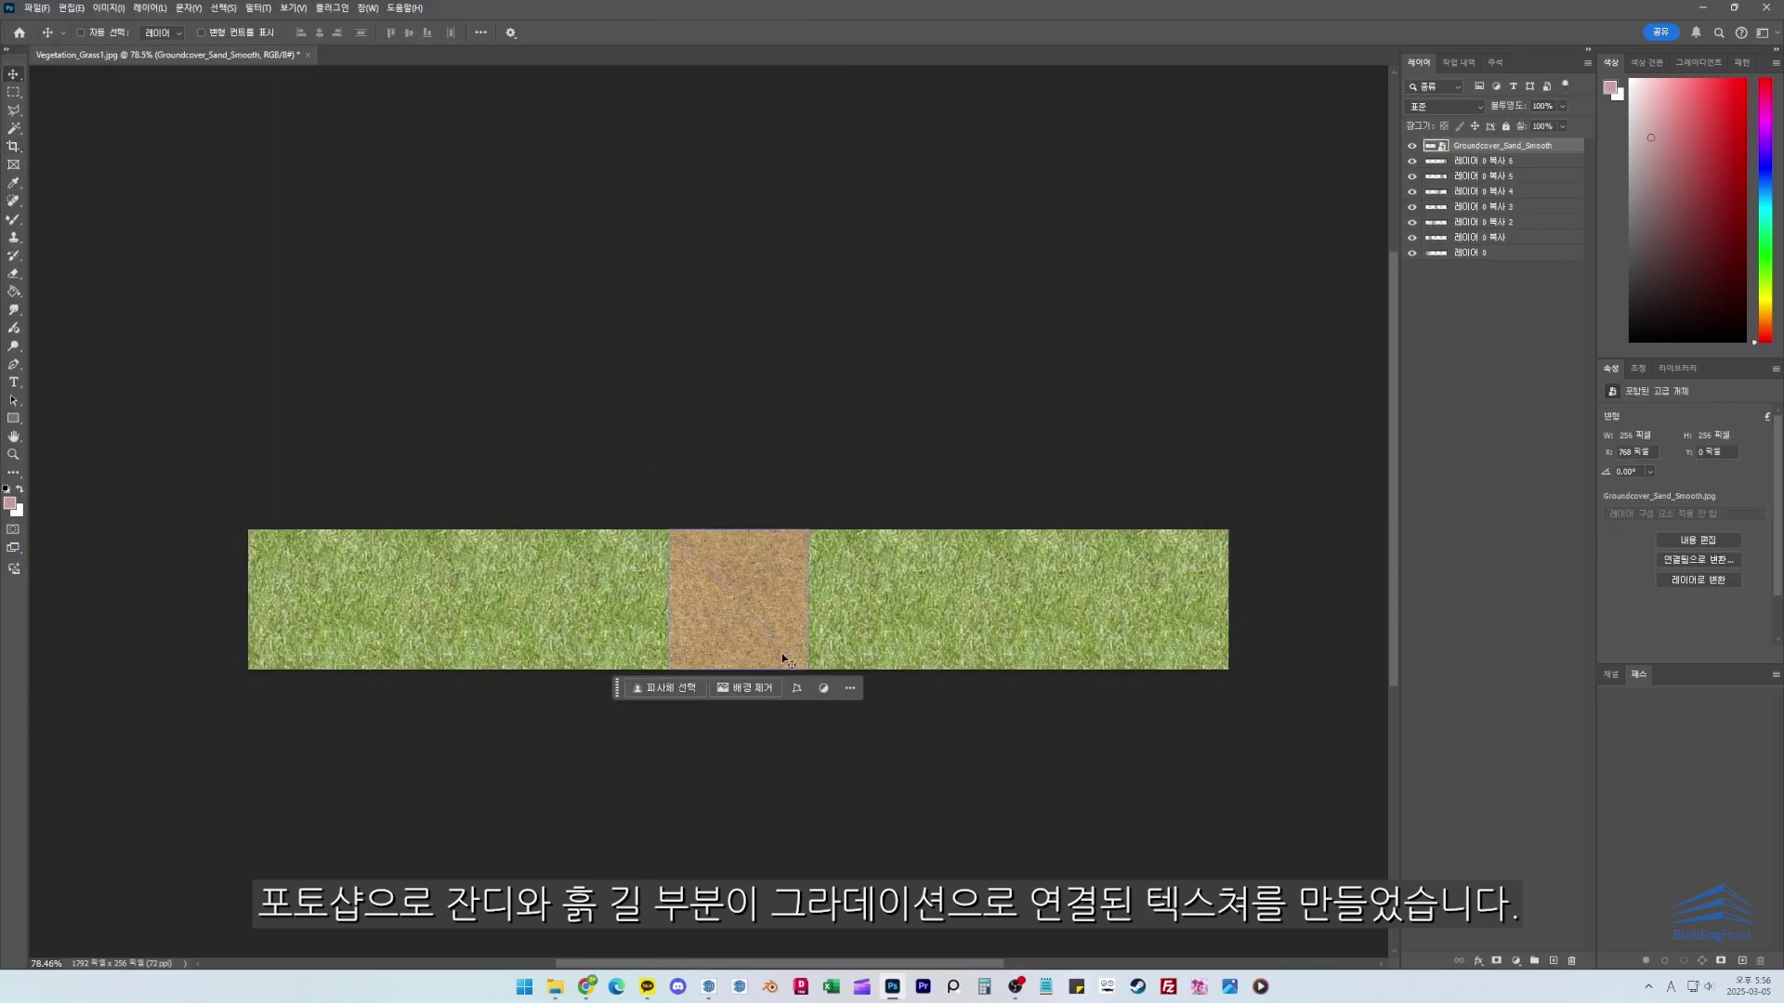
pyautogui.rightClick(1487, 149)
pyautogui.click(1533, 588)
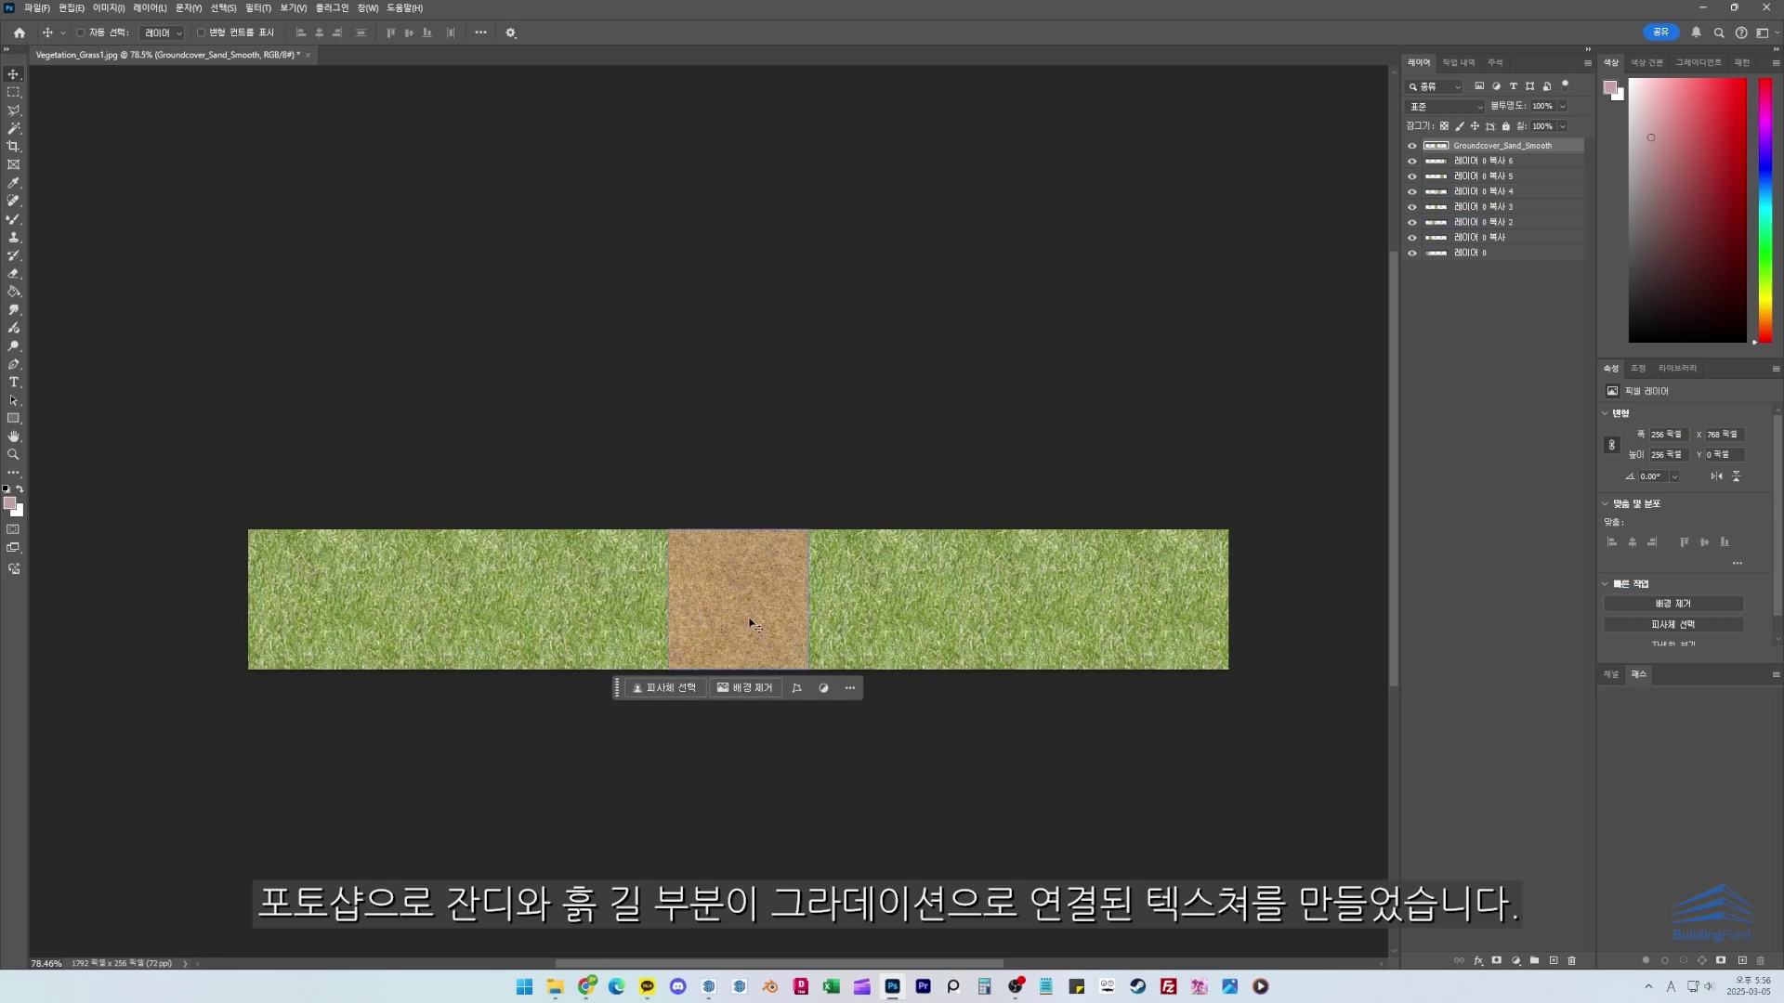
# Step: Duplicate the sand tile to both sides until five sand tiles leave one grass tile at each end
pyautogui.keyDown('alt'); pyautogui.moveTo(767, 614); pyautogui.dragTo(604, 613); pyautogui.keyUp('alt')
pyautogui.keyDown('alt'); pyautogui.moveTo(897, 641); pyautogui.dragTo(1064, 606); pyautogui.keyUp('alt')
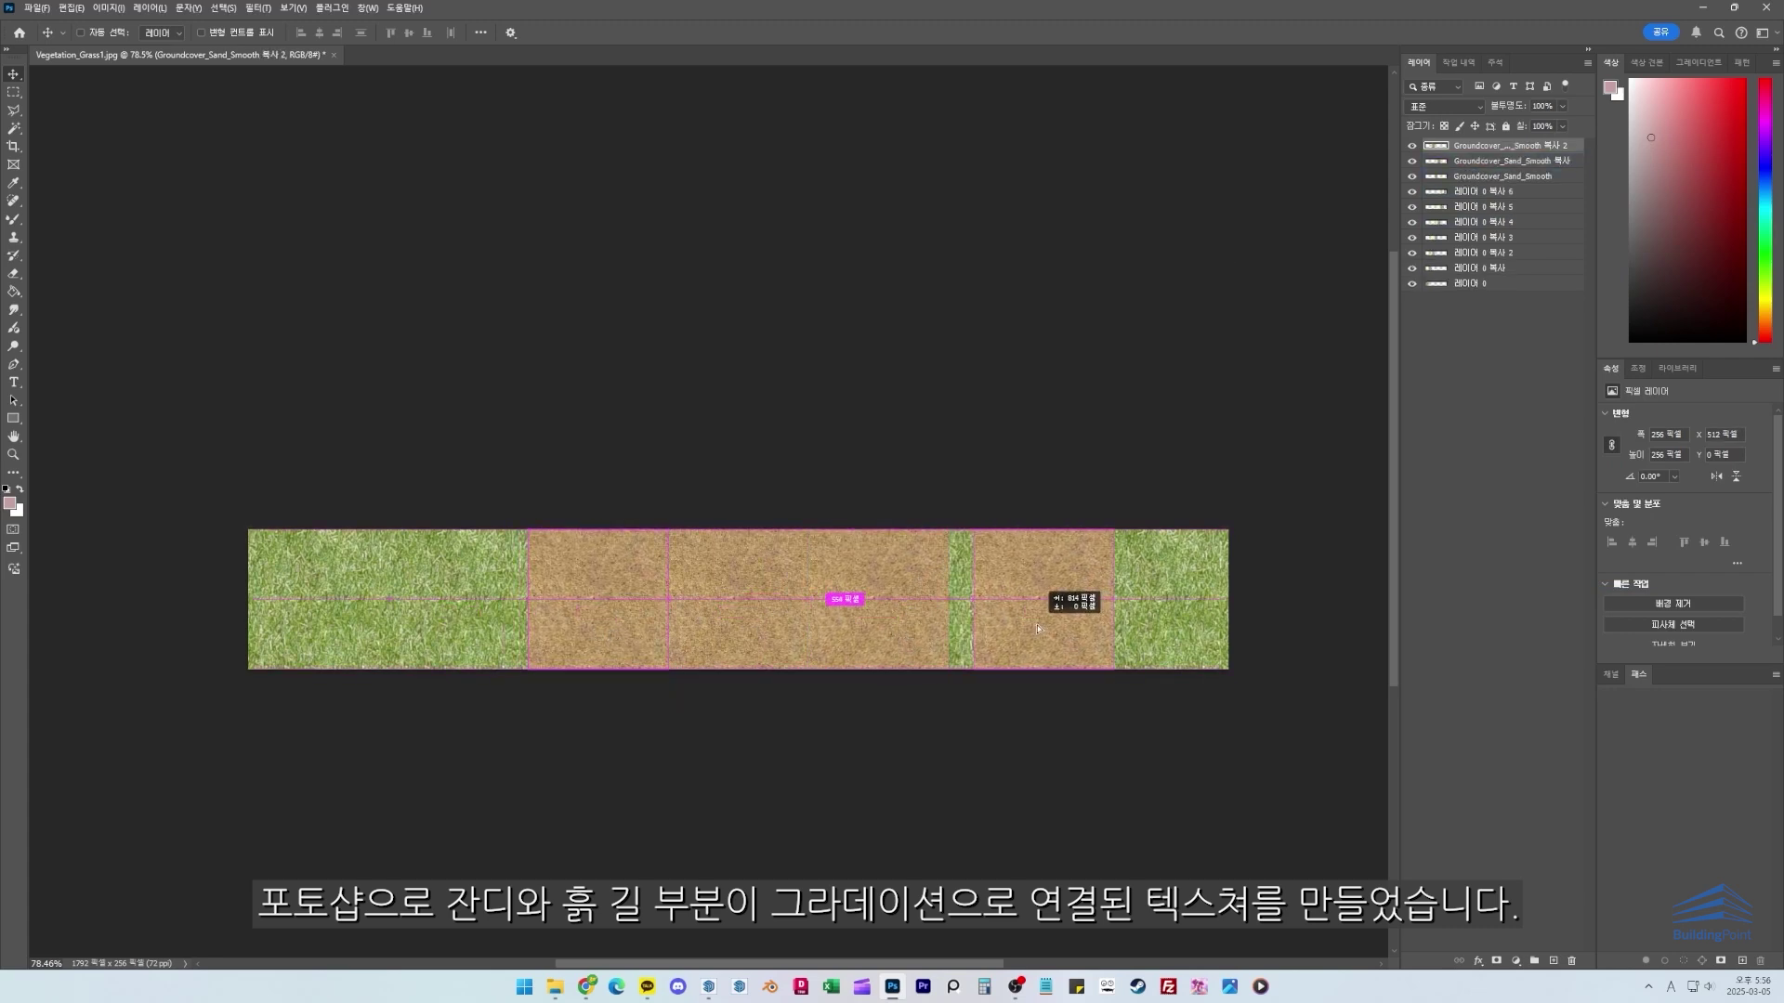
pyautogui.keyDown('alt'); pyautogui.moveTo(585, 647); pyautogui.dragTo(446, 647); pyautogui.keyUp('alt')
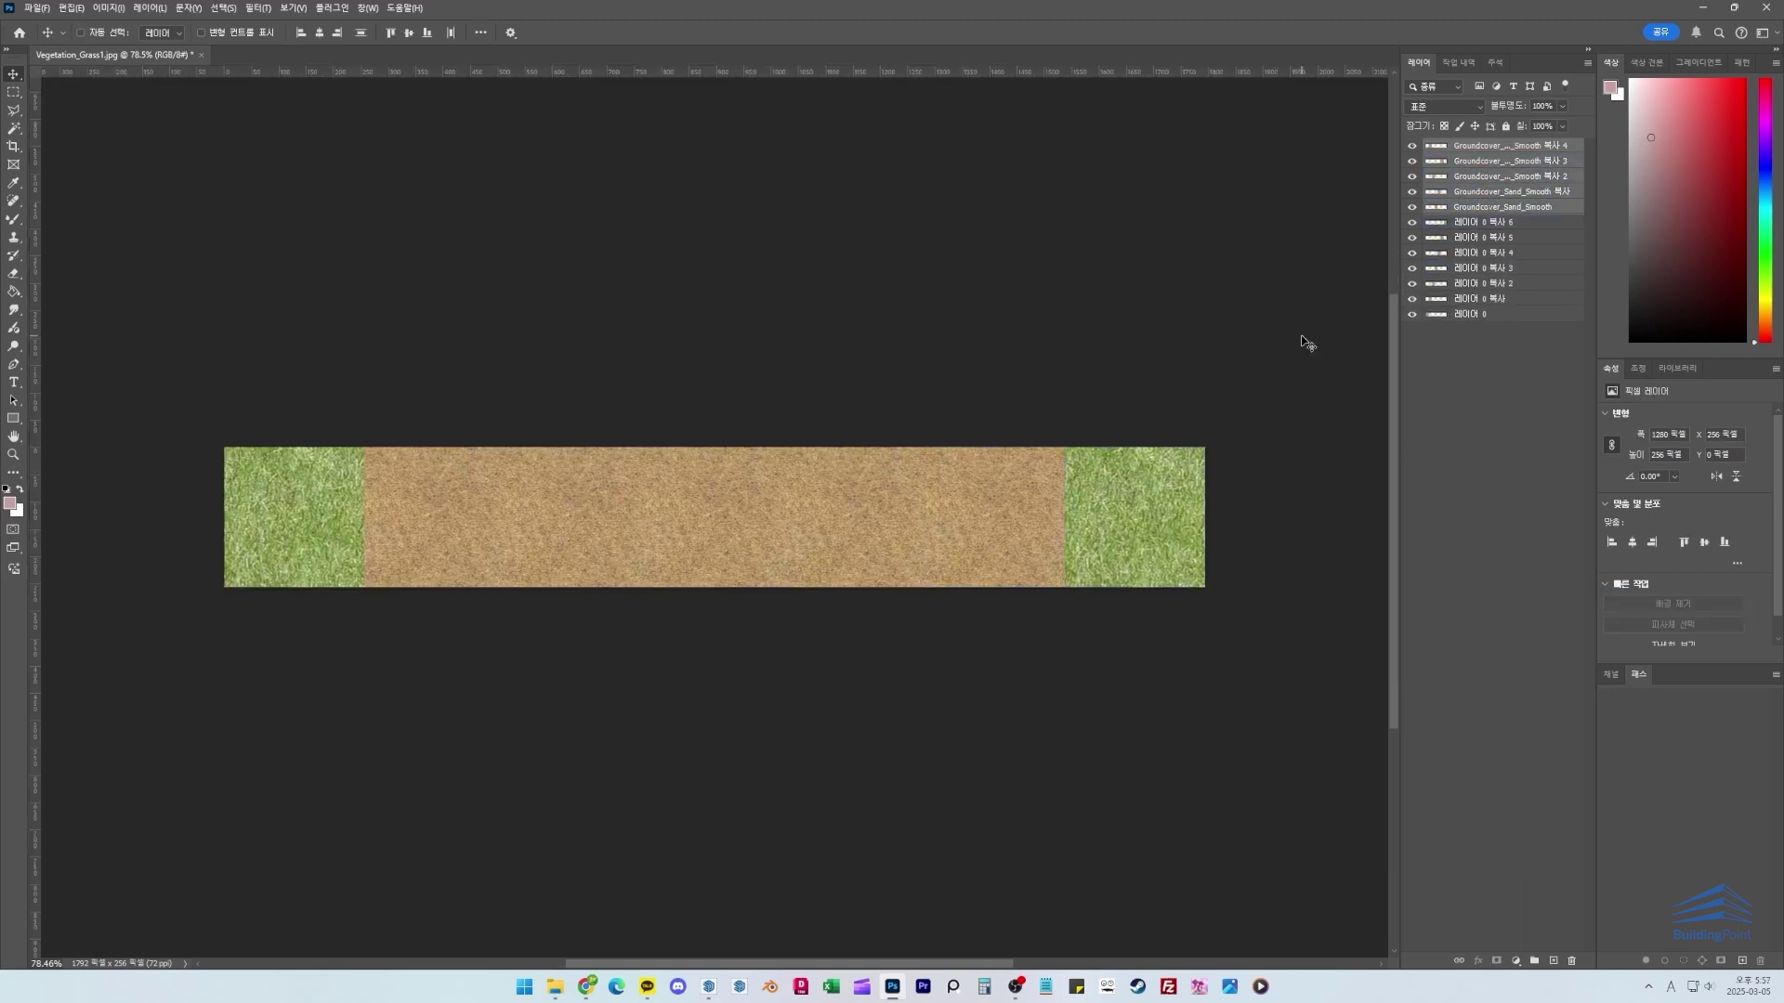
# Step: Merge all sand tile layers into one layer and all grass tile layers into another
pyautogui.rightClick(1491, 184)
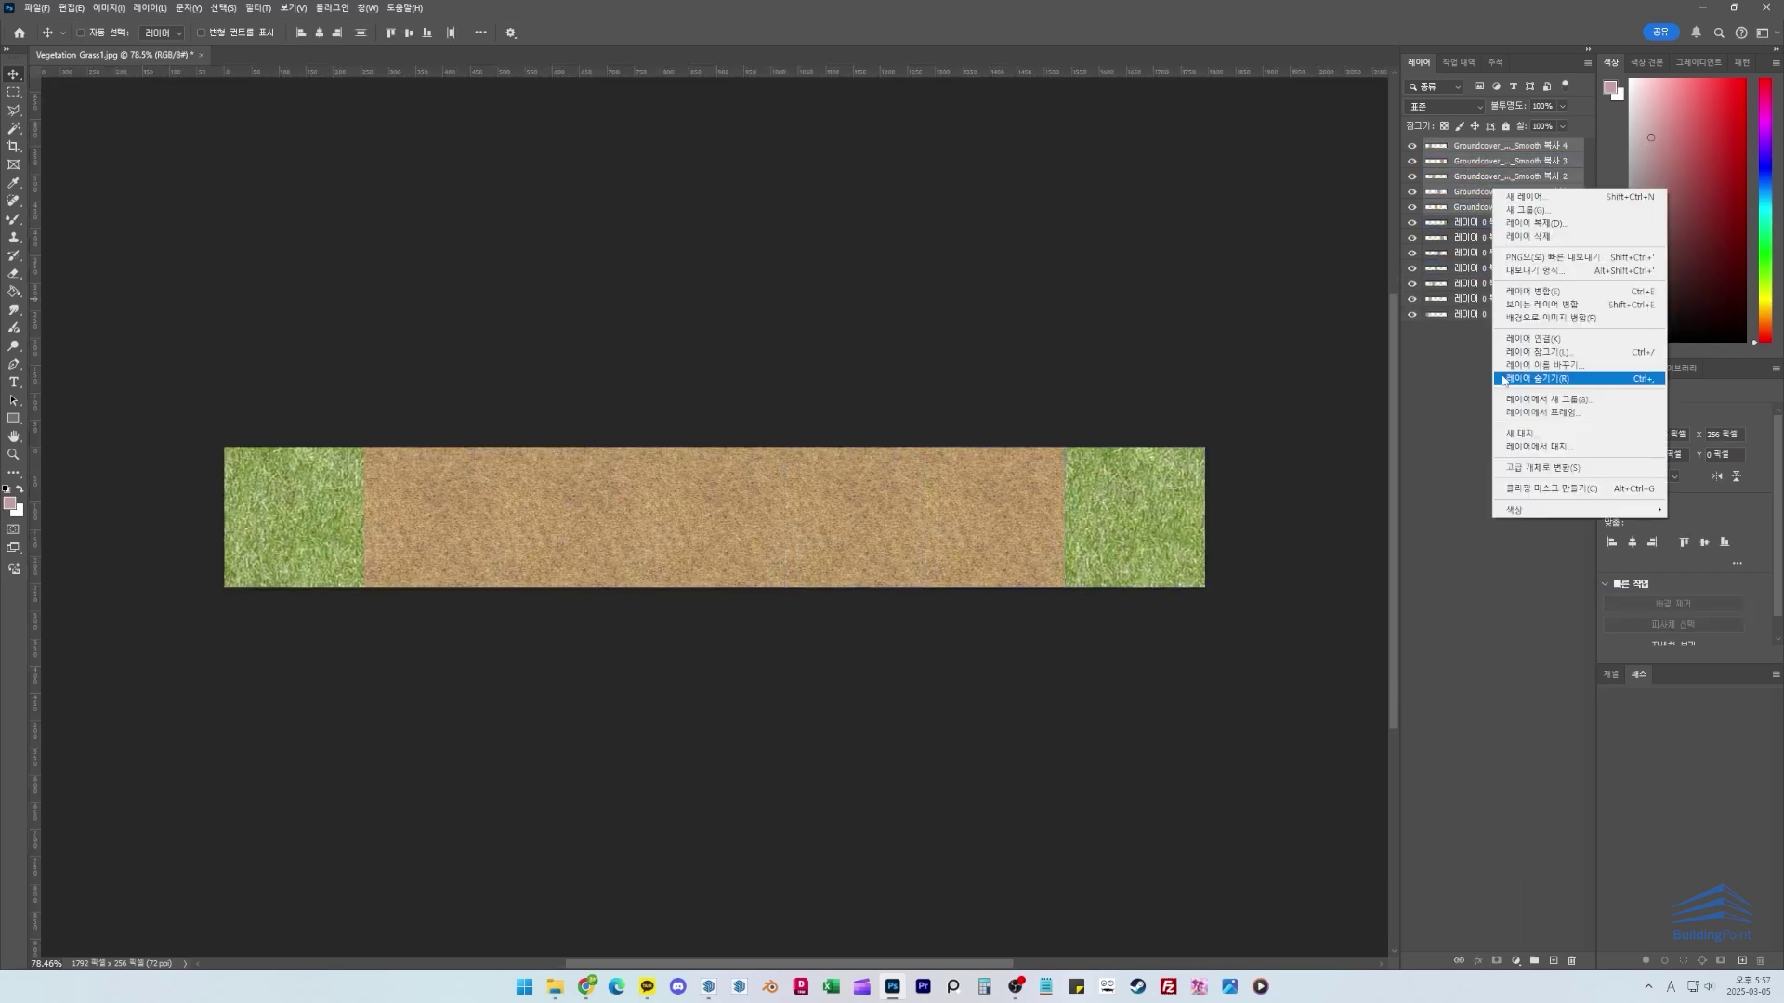
pyautogui.click(1580, 381)
pyautogui.keyDown('shift'); pyautogui.click(1524, 176); pyautogui.keyUp('shift')
pyautogui.hotkey('ctrl', 'e')
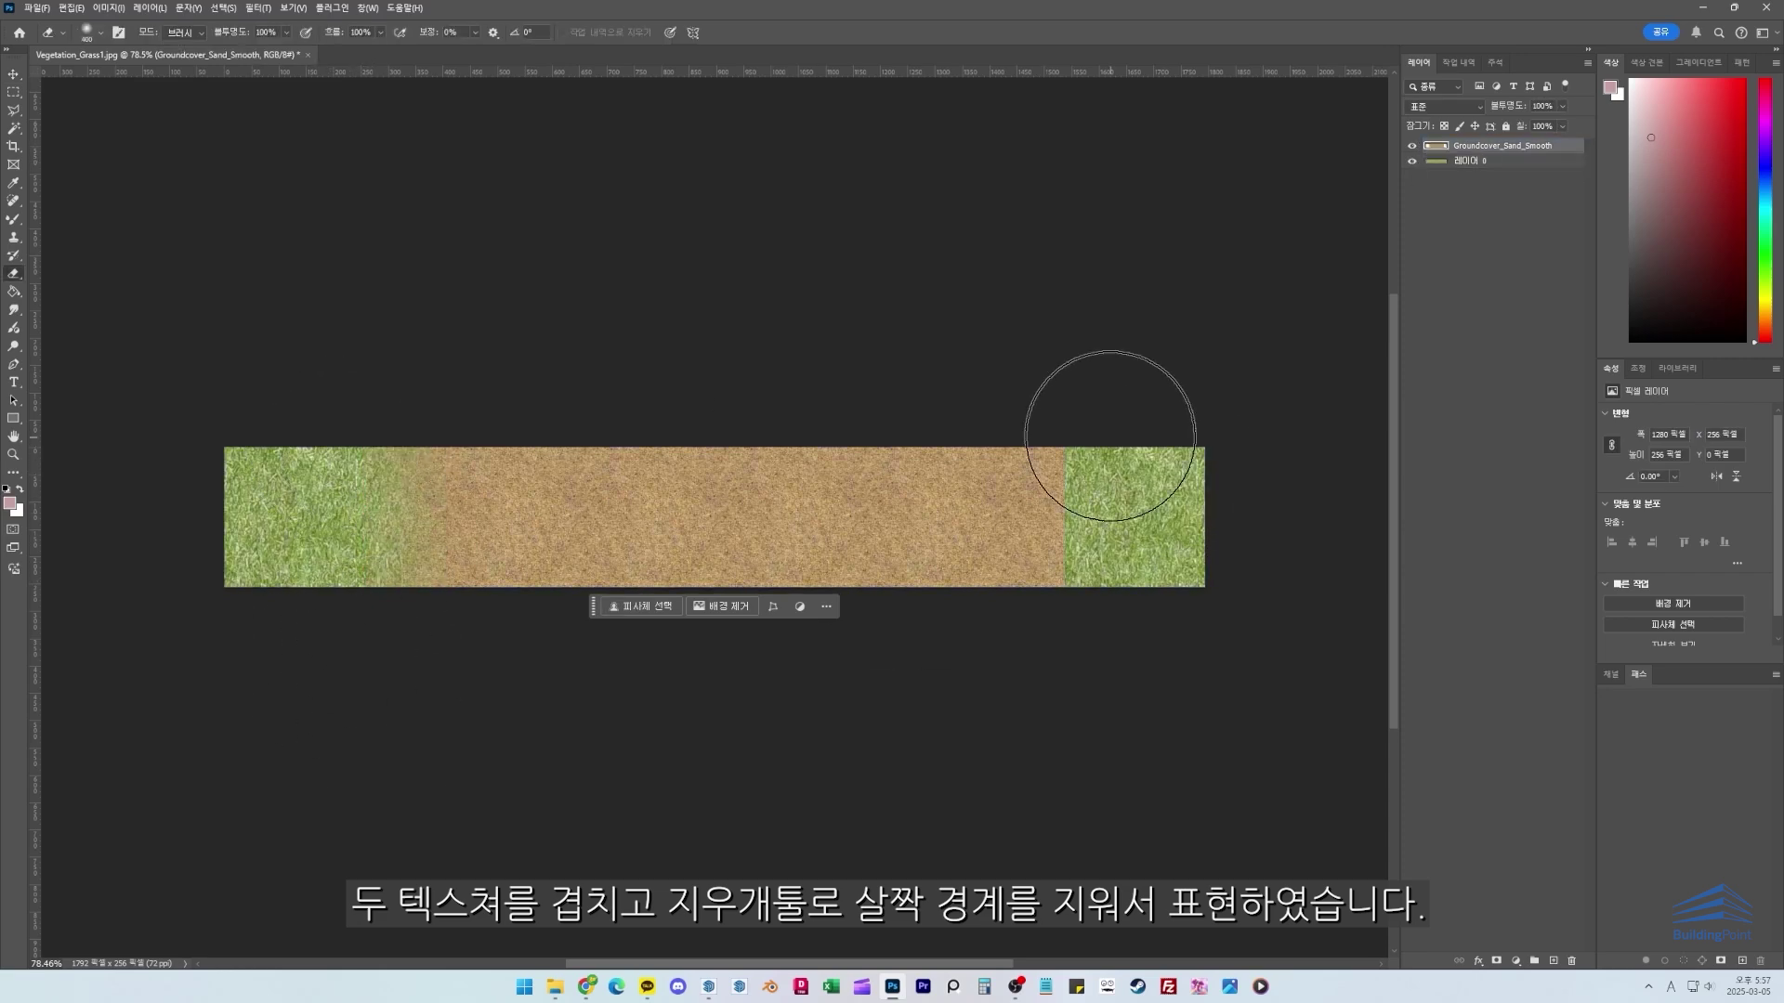
# Step: Blend the sand's edges into the grass with the Eraser, and extend the canvas downward to stack a copy of the strip
pyautogui.keyDown('alt'); pyautogui.scroll(2, 581, 554); pyautogui.keyUp('alt')
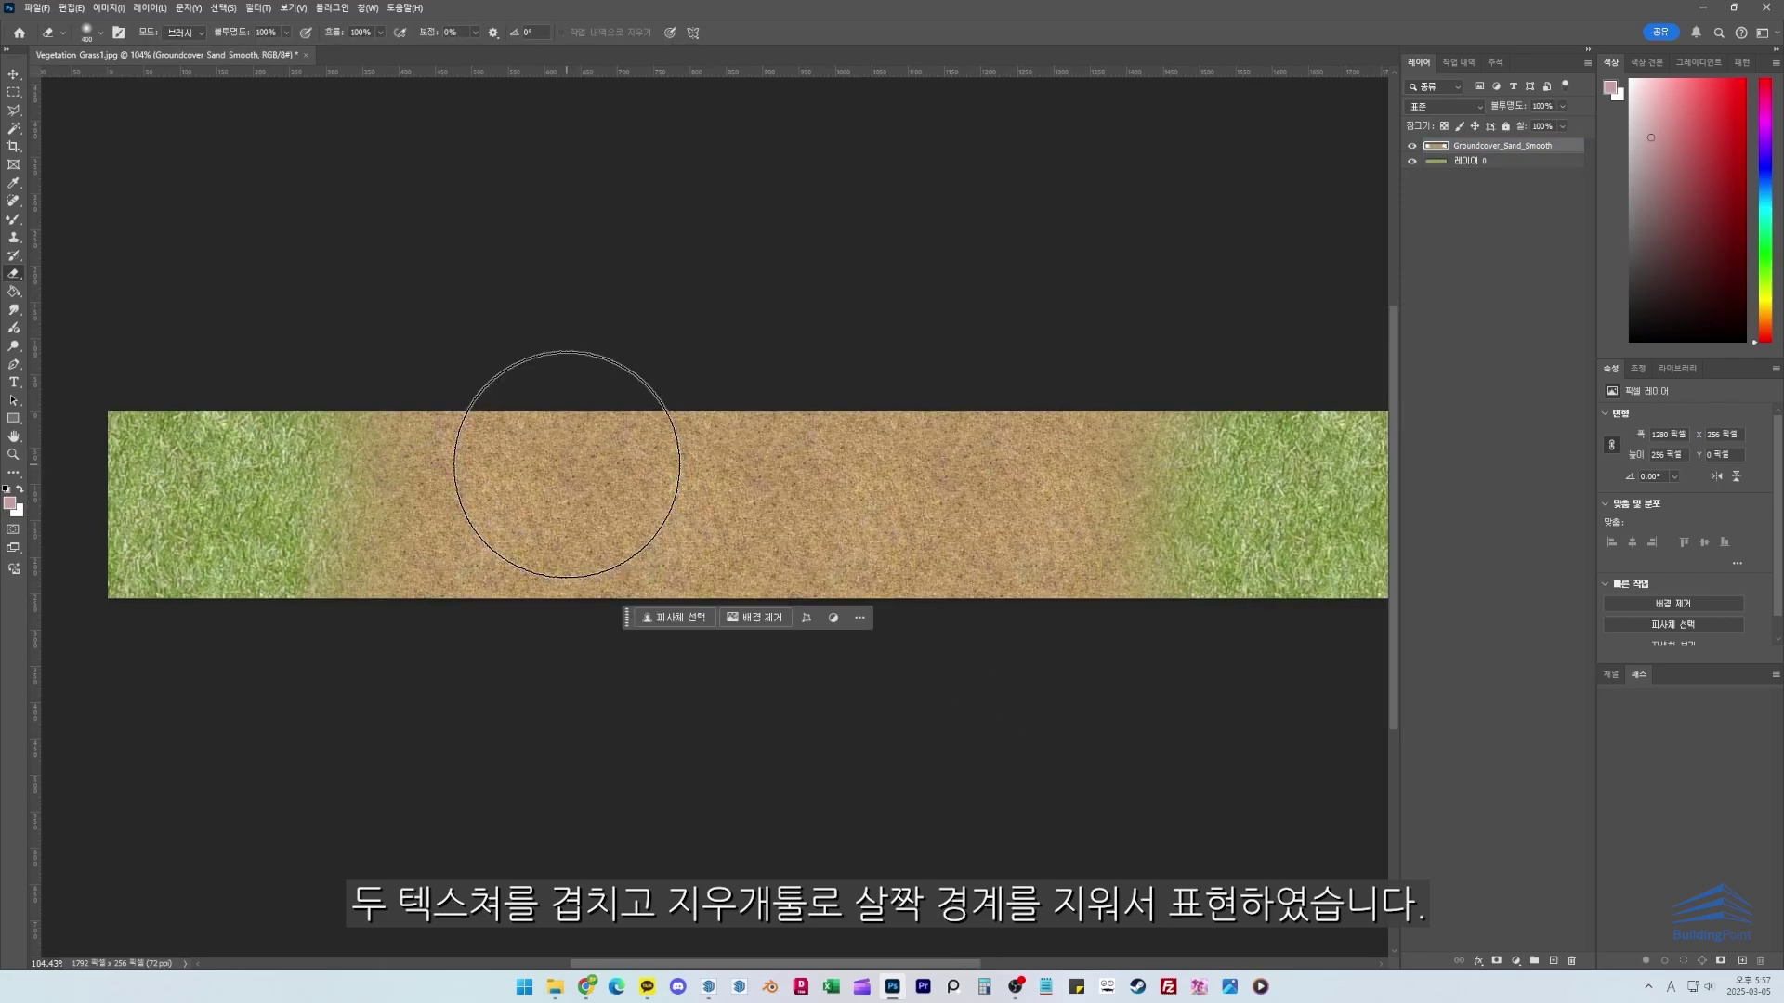
pyautogui.press('c')
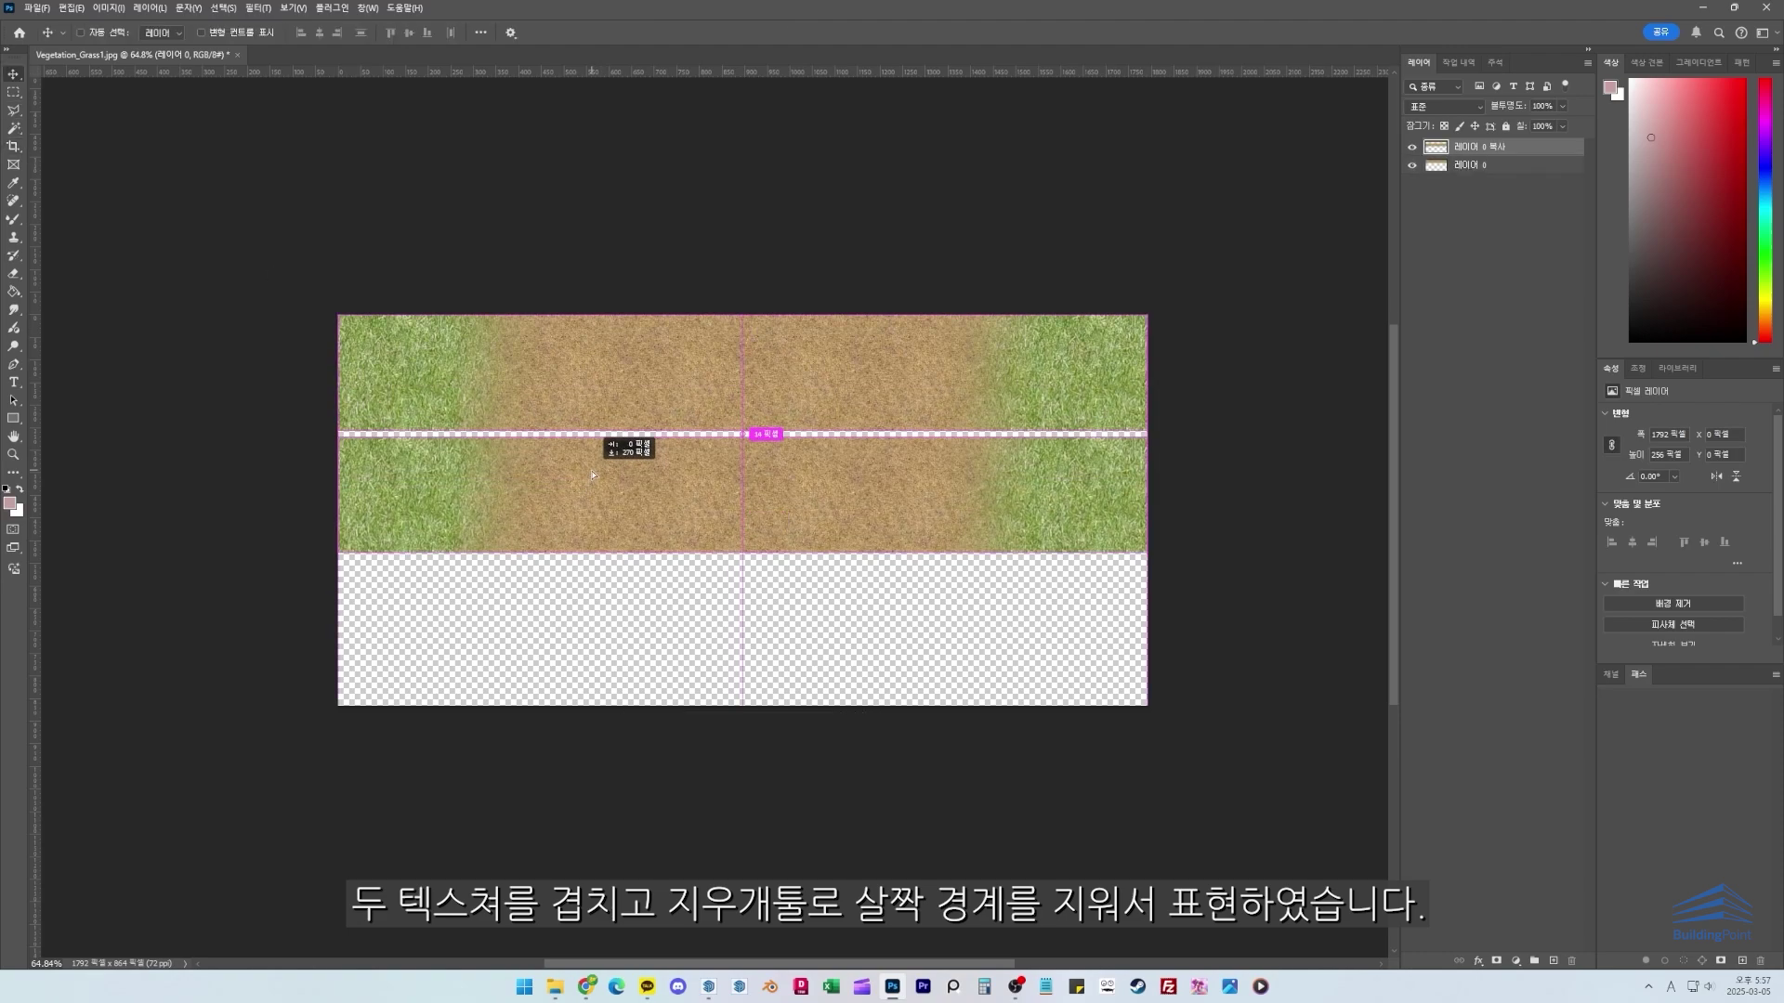
pyautogui.keyDown('alt'); pyautogui.scroll(-2, 827, 192); pyautogui.keyUp('alt')
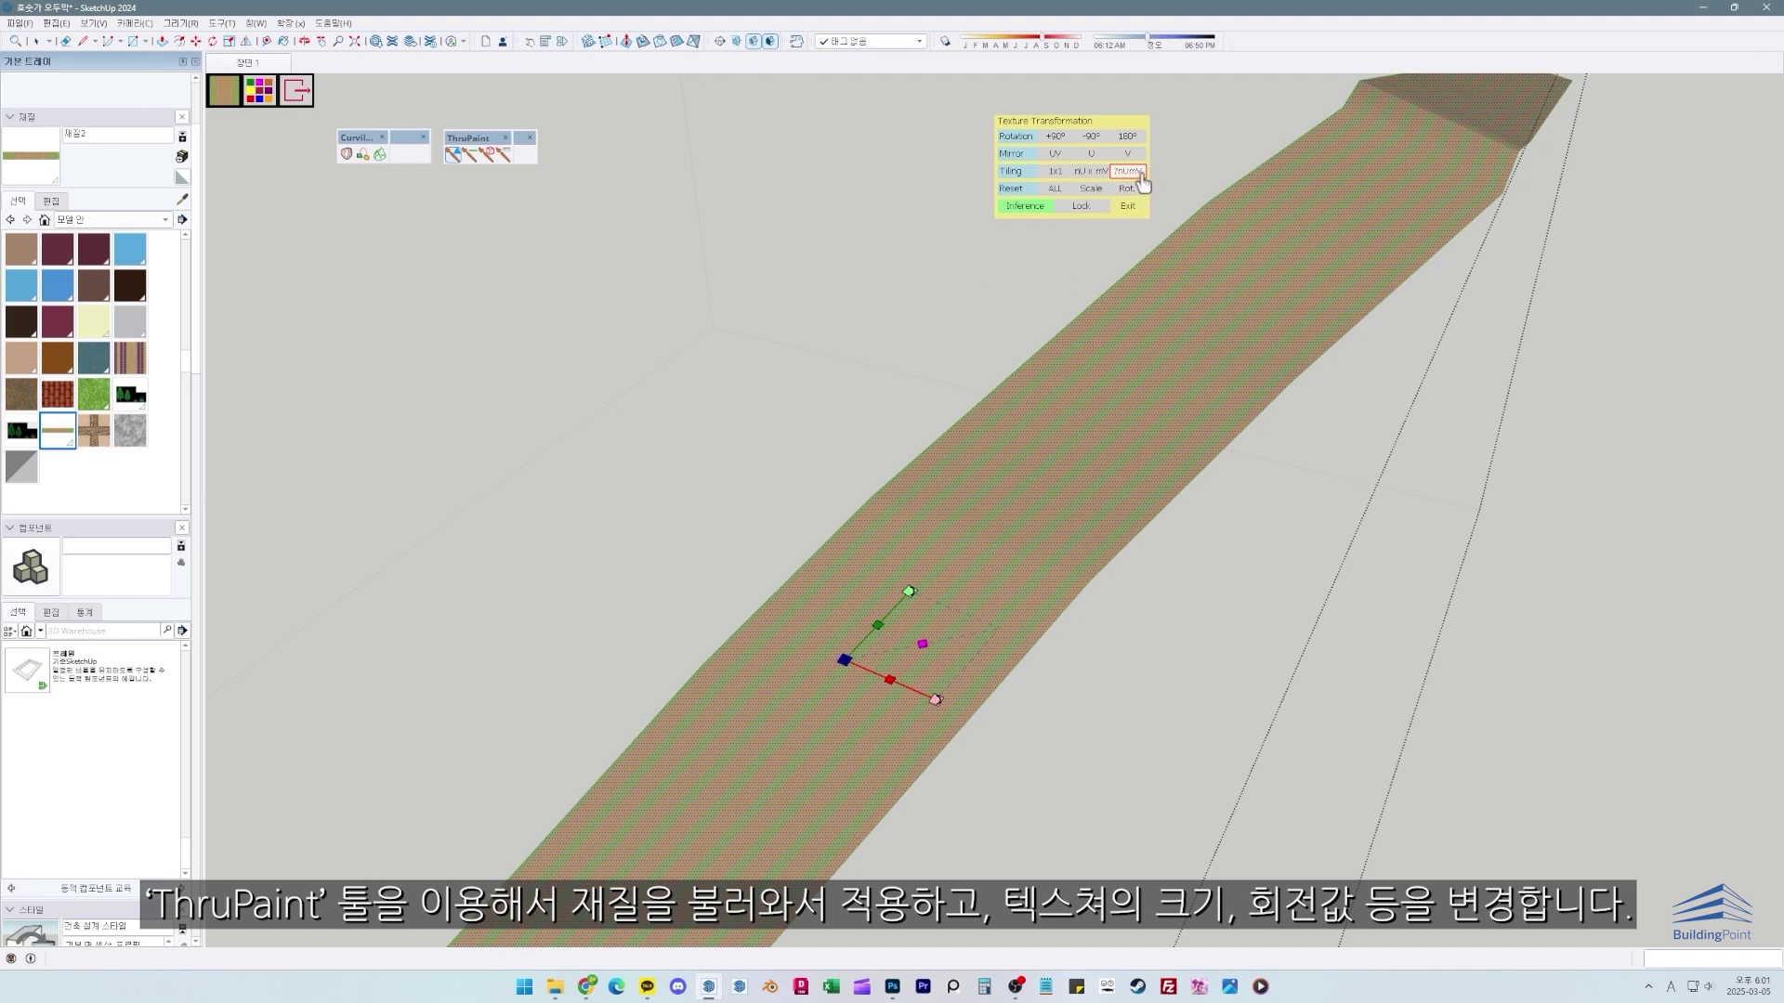
# Step: Fit the grass-and-sand texture across the path's width with ThruPaint's tiling options and fine-tune it with the texture handles
pyautogui.click(1139, 176)
pyautogui.click(923, 513)
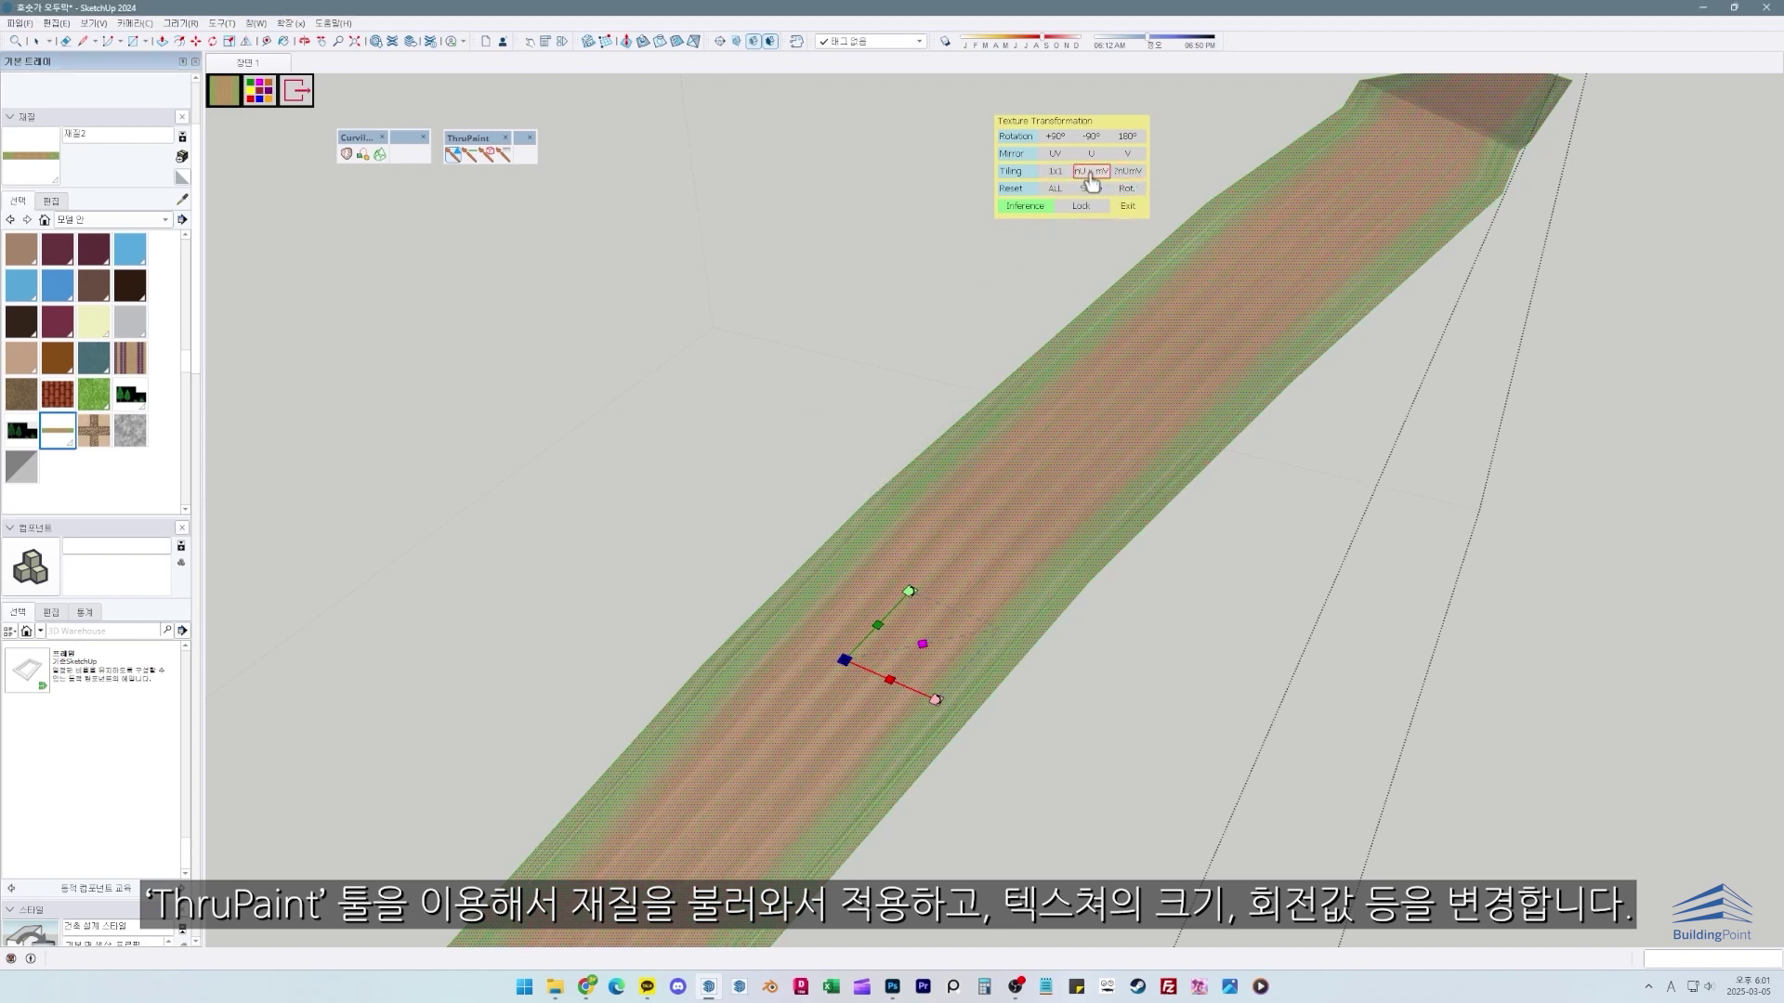
pyautogui.click(1129, 178)
pyautogui.click(923, 511)
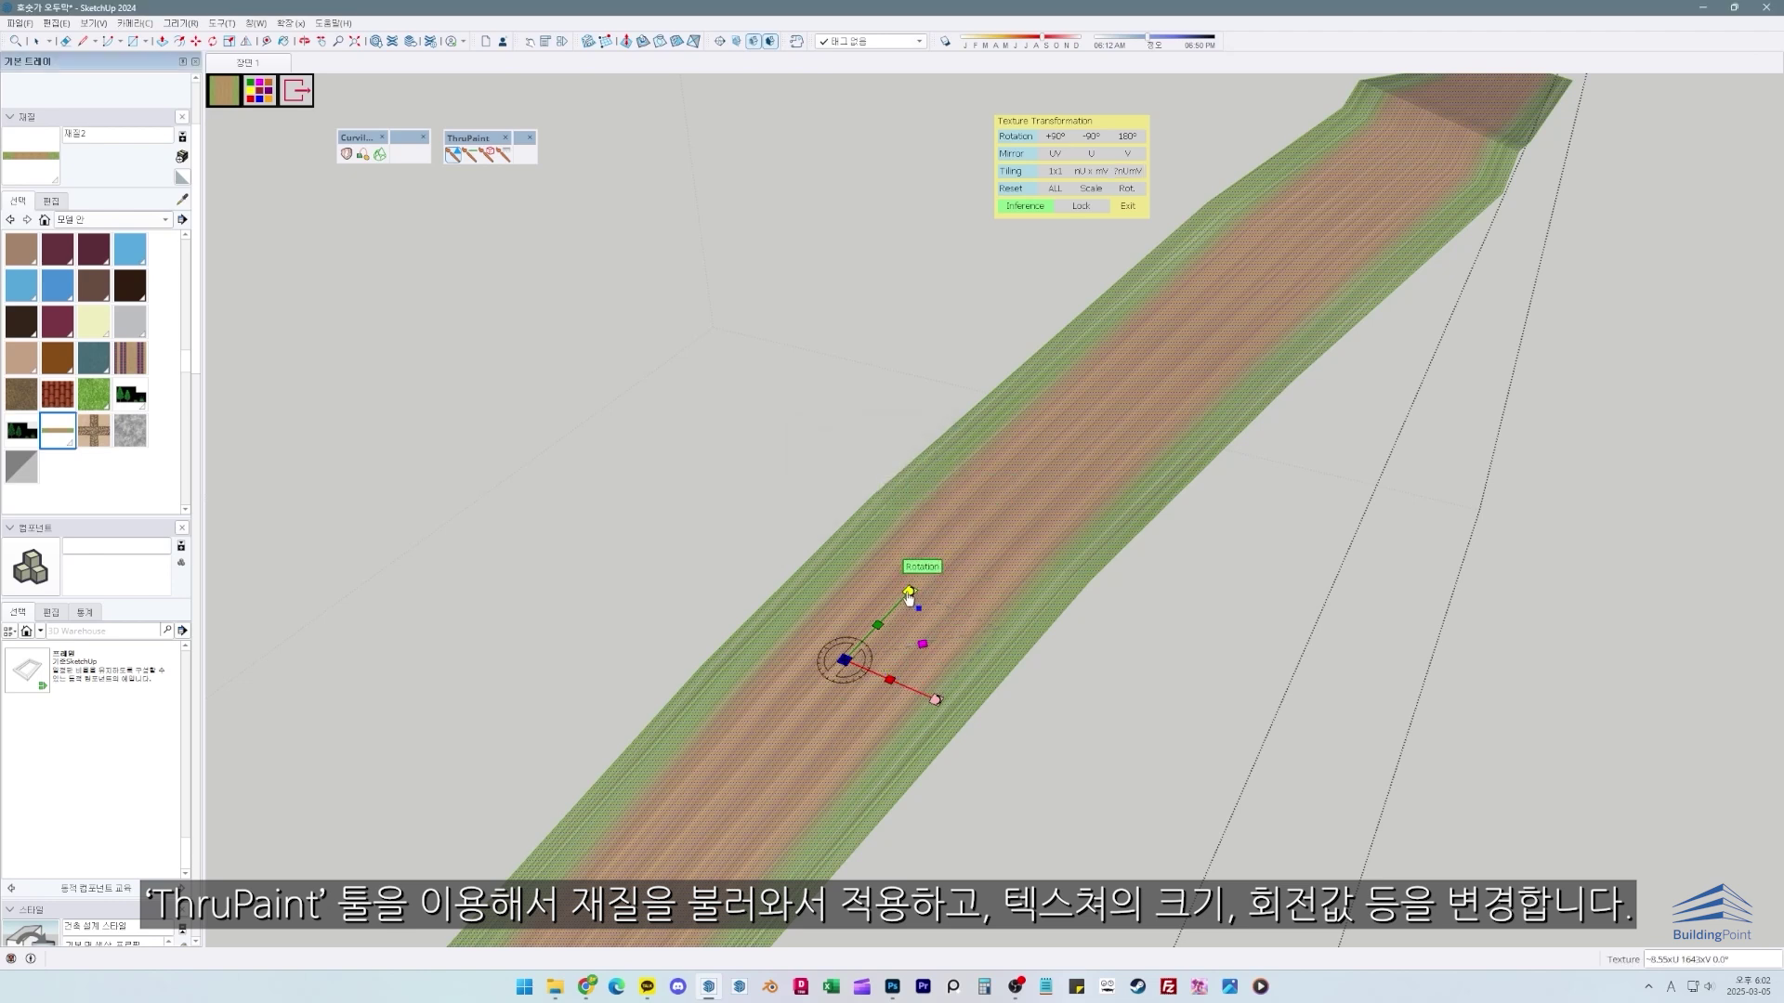
pyautogui.moveTo(924, 653); pyautogui.dragTo(798, 714)
pyautogui.moveTo(871, 636); pyautogui.dragTo(815, 648)
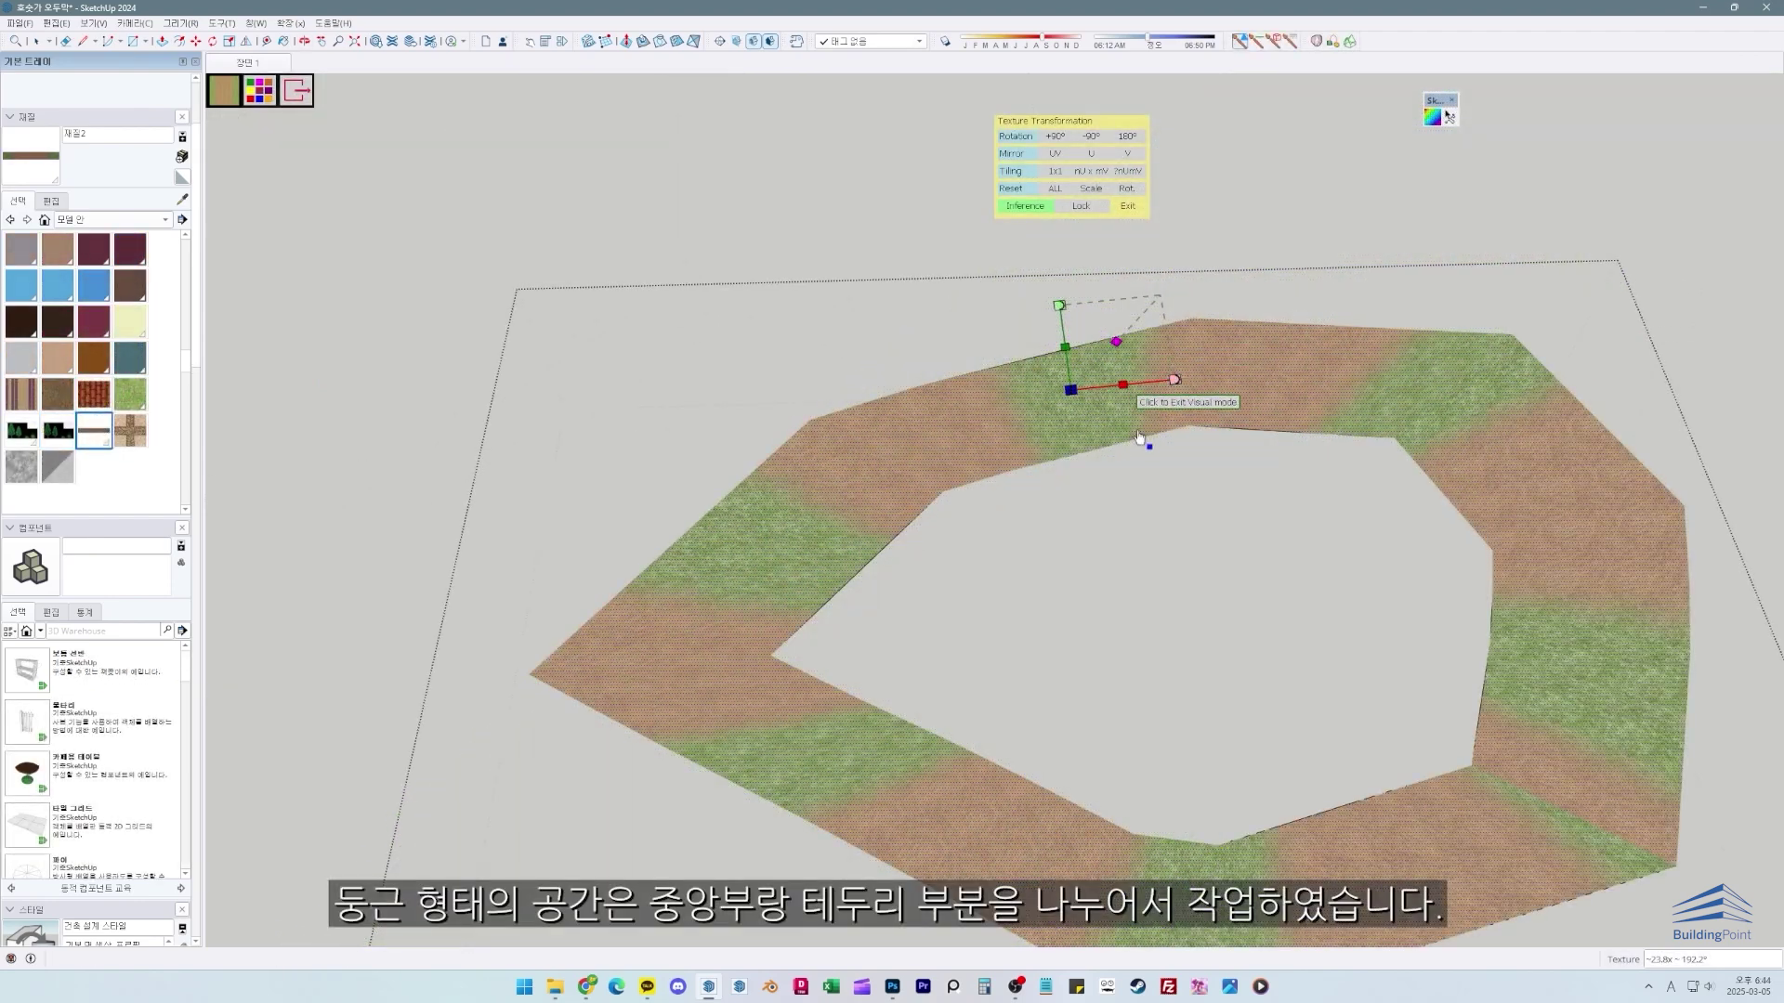
# Step: Rotate the ring-shaped border's texture with ThruPaint so the strip follows the ring, and shift it to put grass along the outer edge
pyautogui.click(1141, 437)
pyautogui.click(1081, 397)
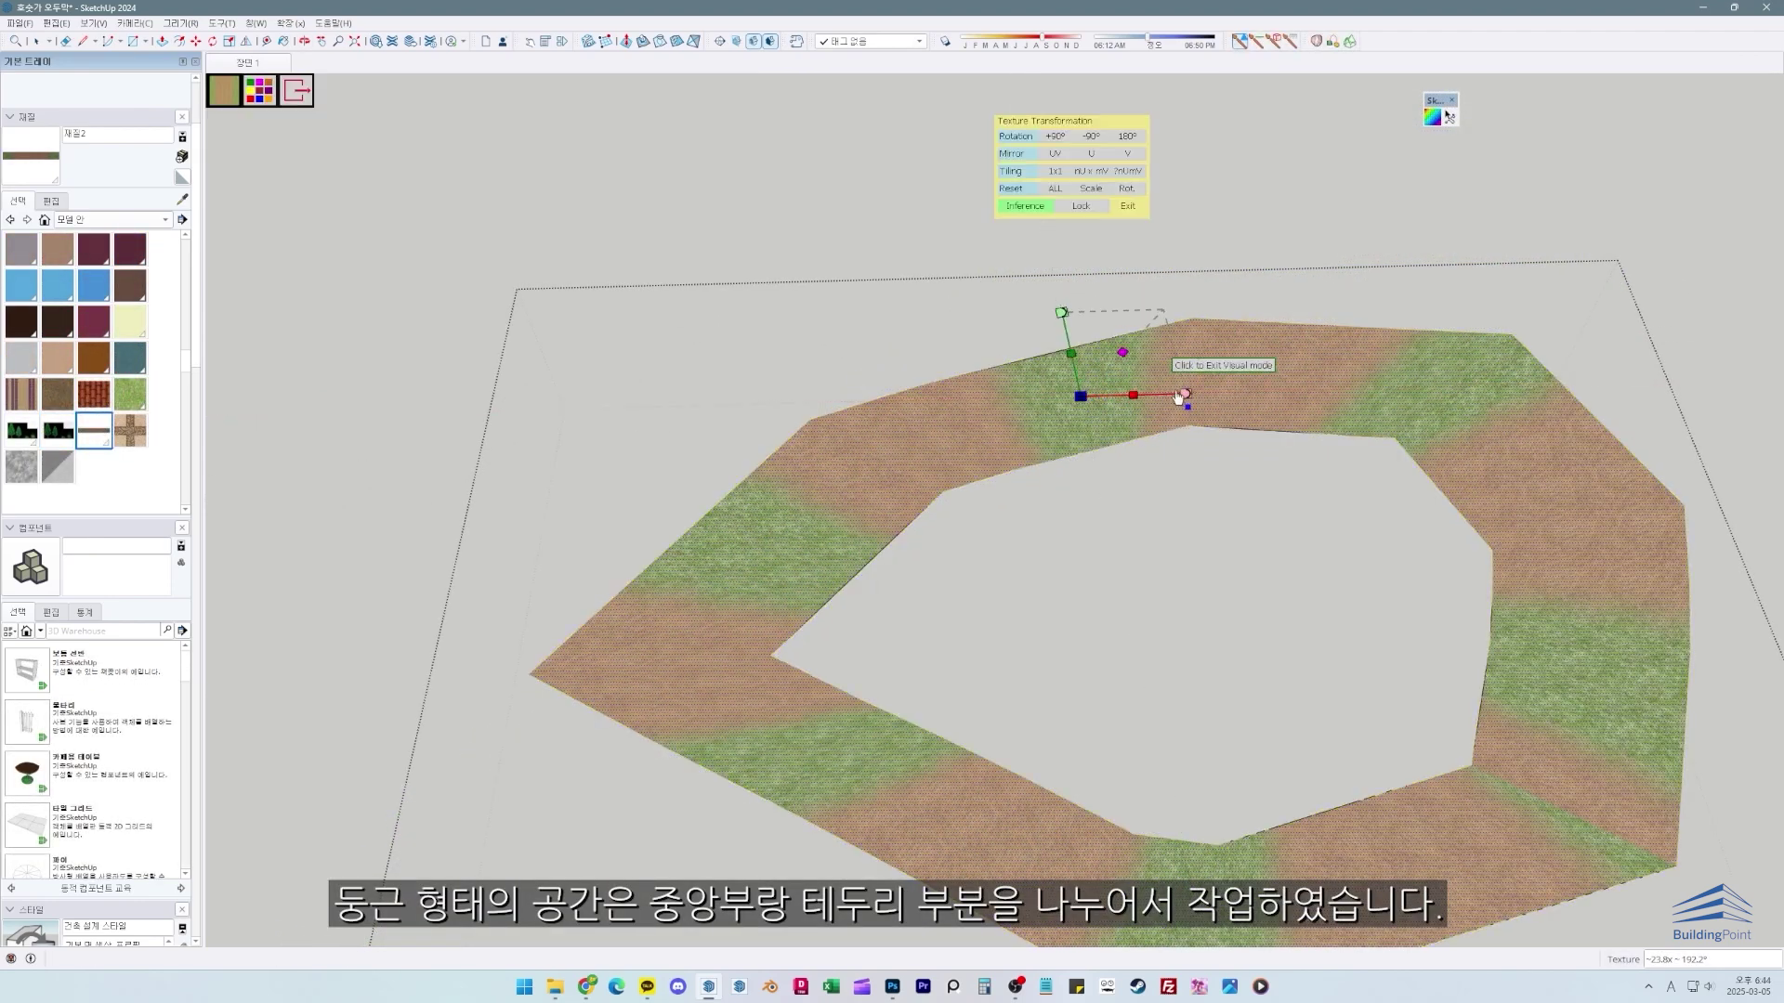
pyautogui.click(1186, 398)
pyautogui.click(1073, 414)
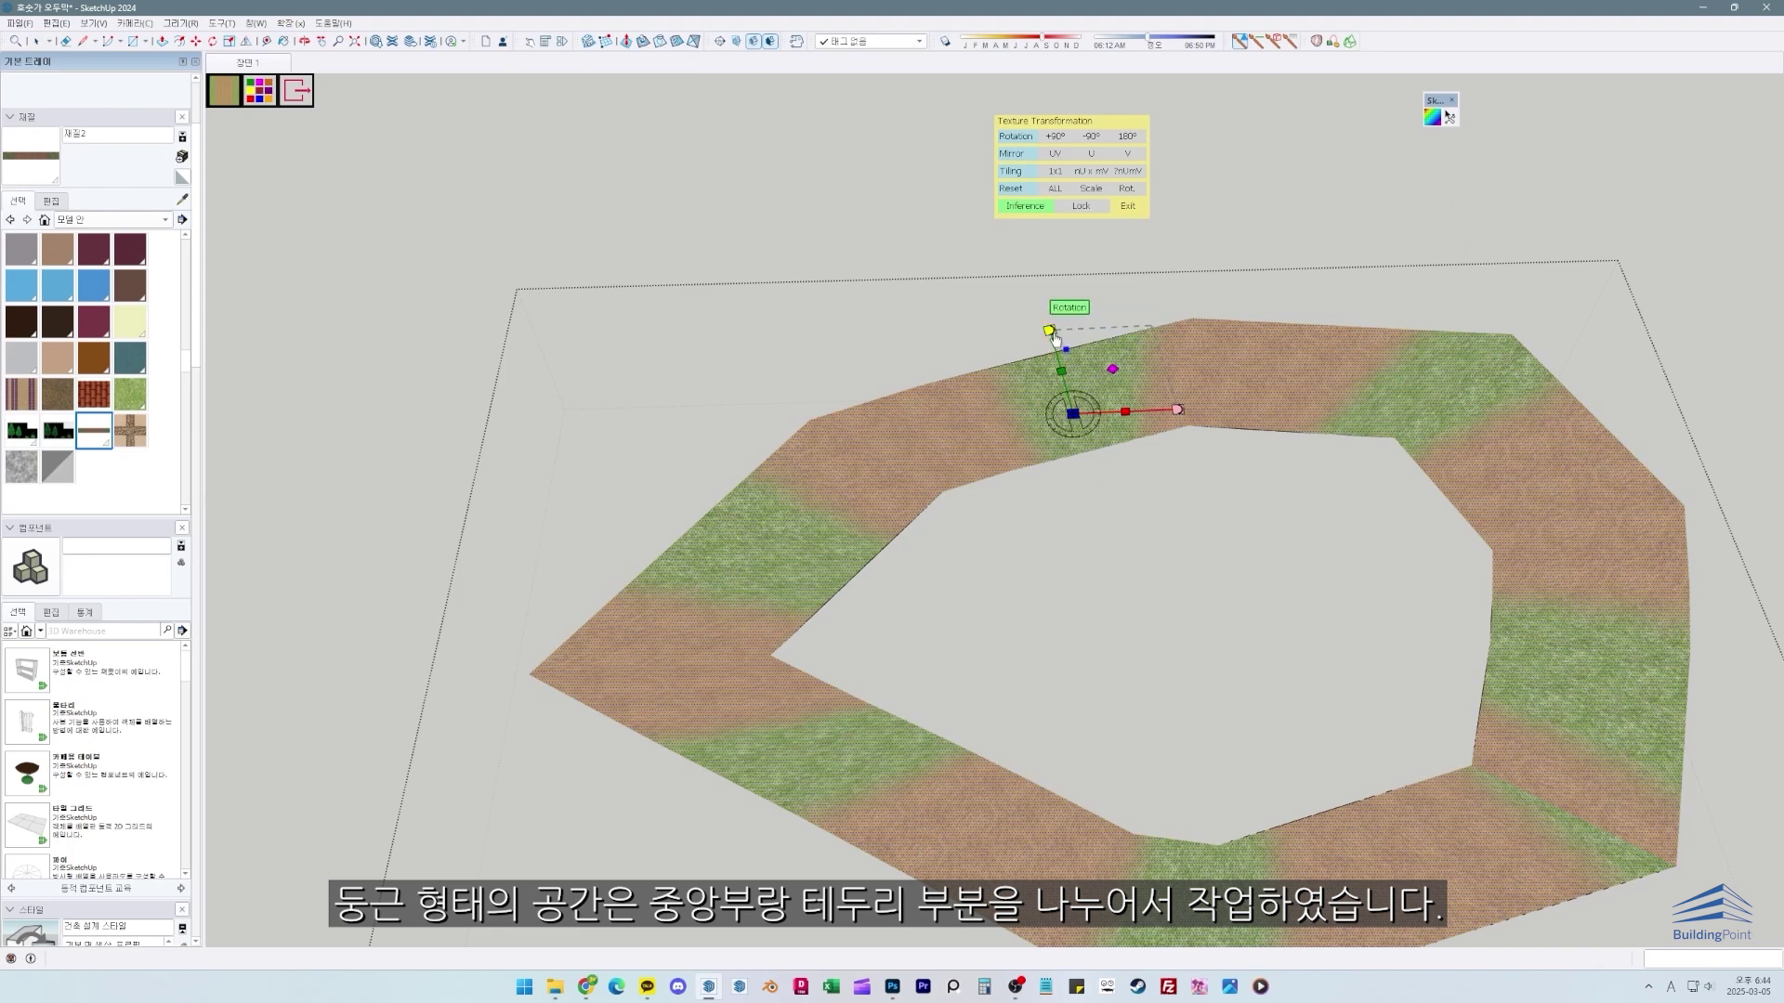
pyautogui.moveTo(1052, 336); pyautogui.dragTo(1480, 260)
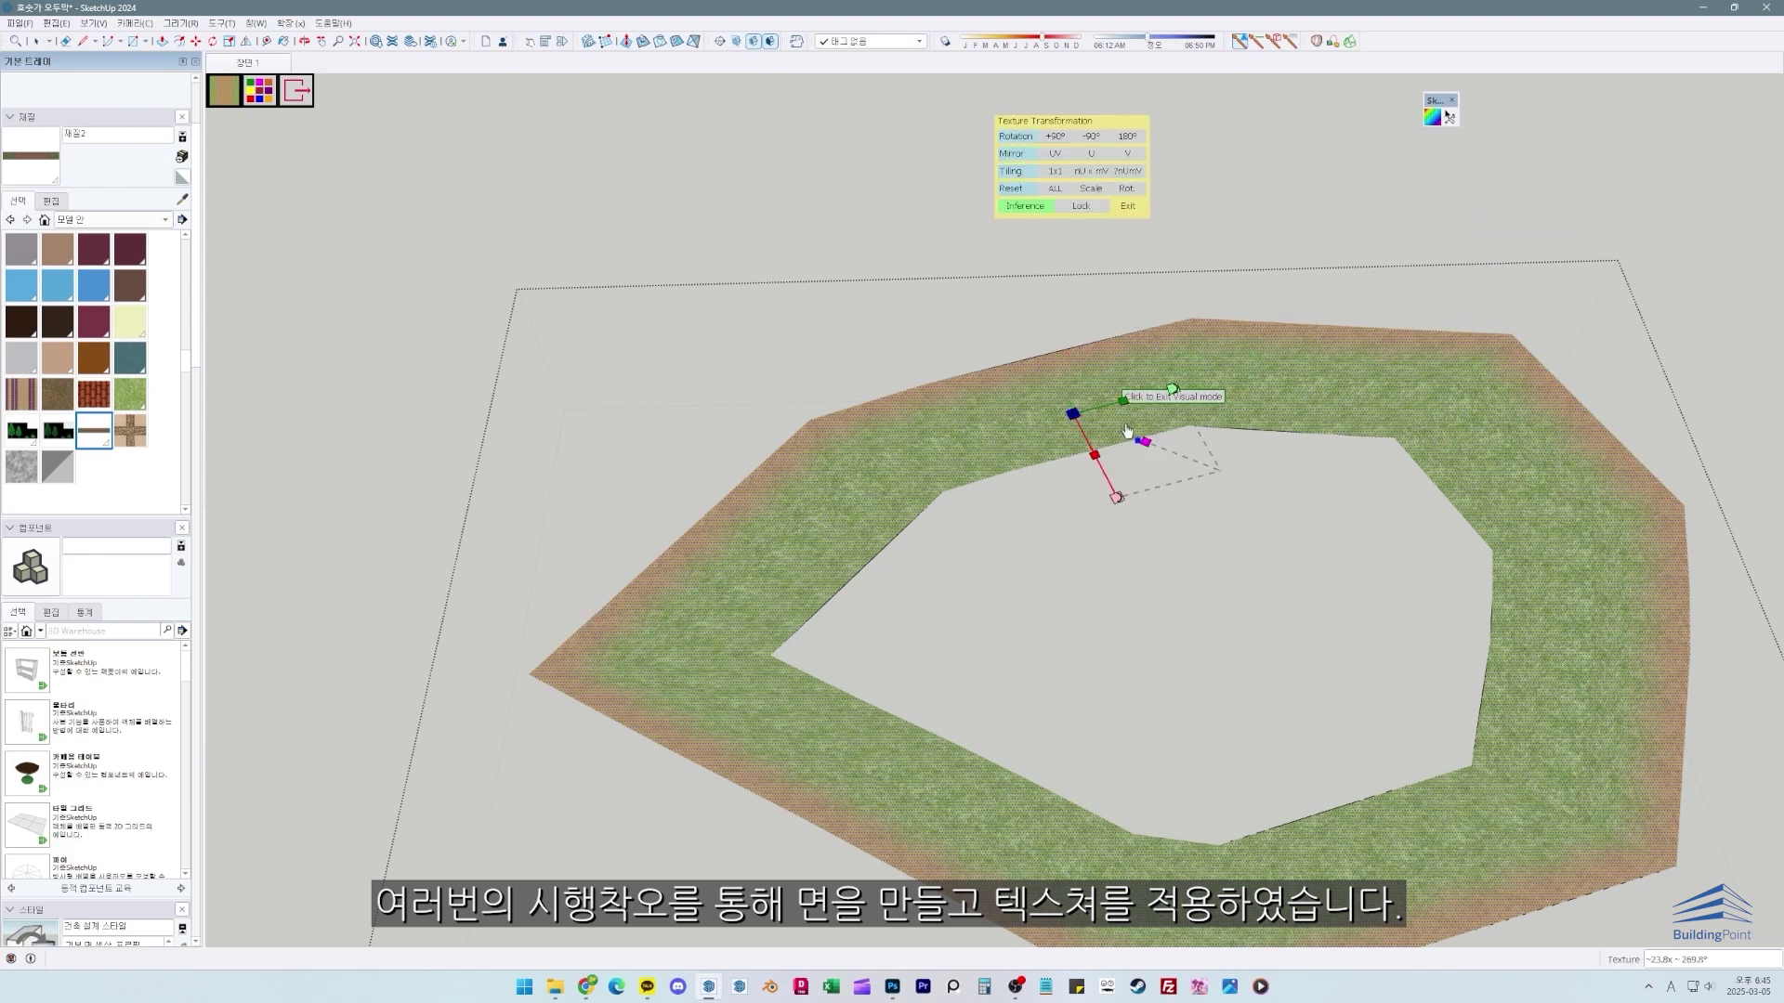
pyautogui.moveTo(1084, 421); pyautogui.dragTo(1077, 423)
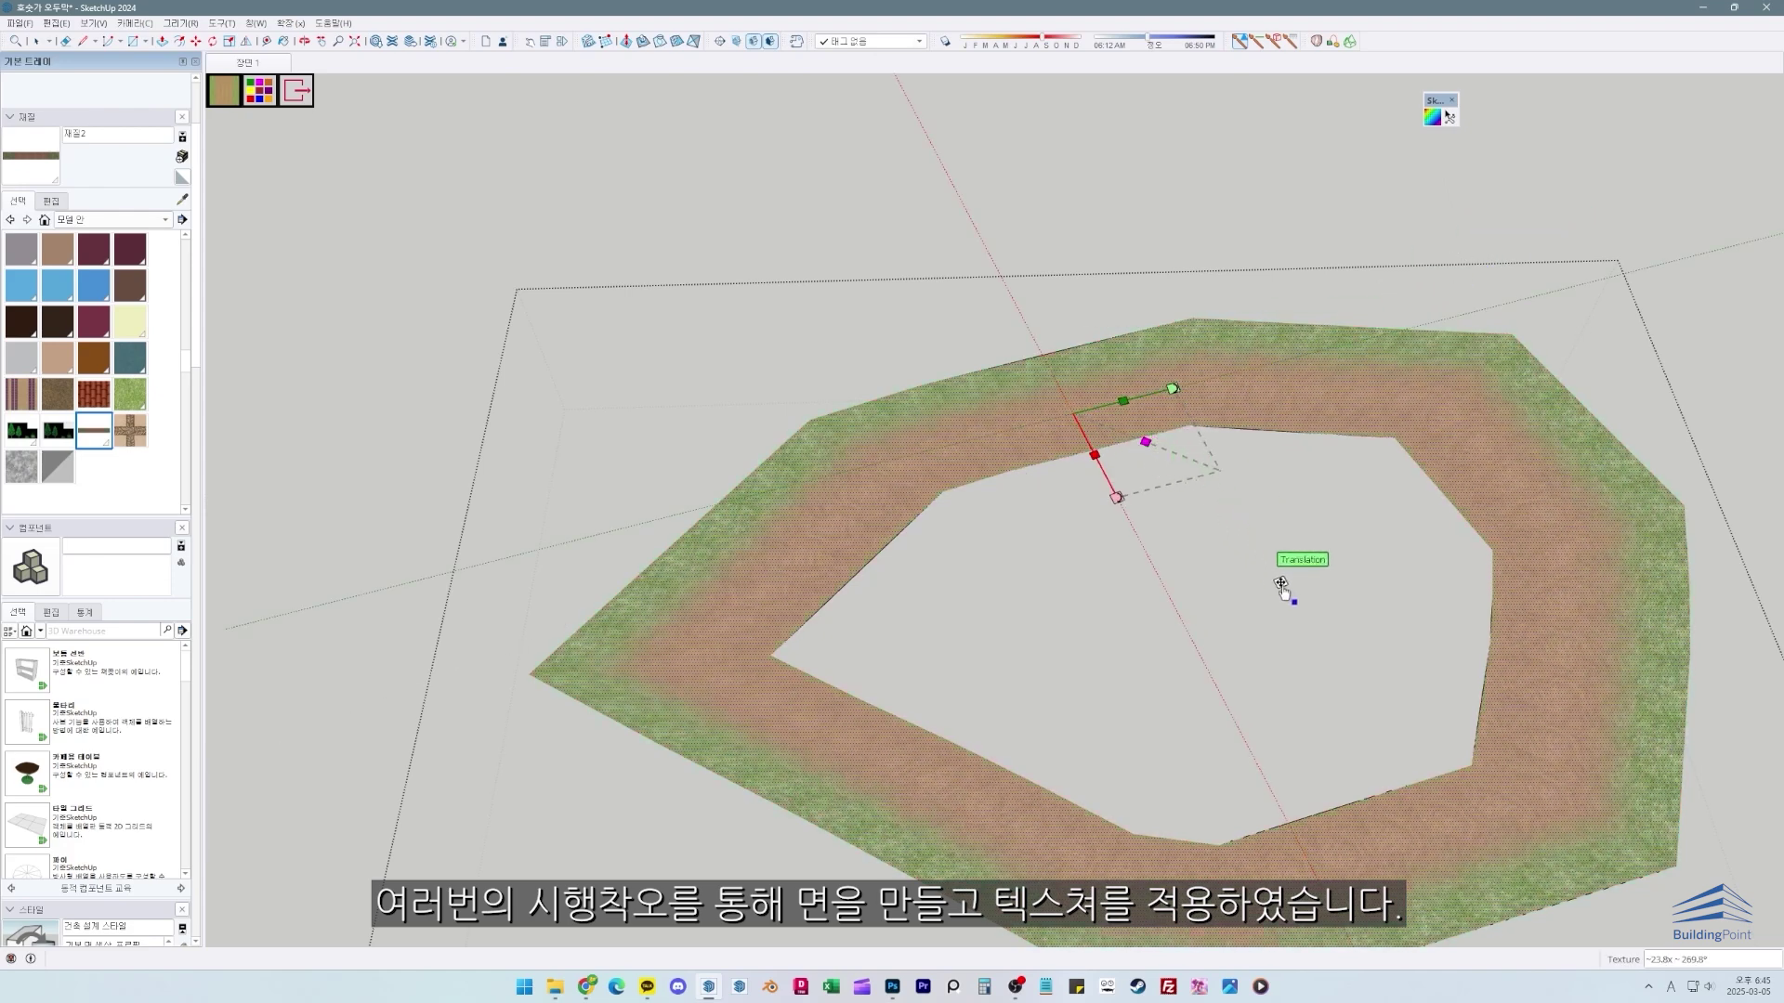
pyautogui.moveTo(1280, 583); pyautogui.dragTo(1285, 570)
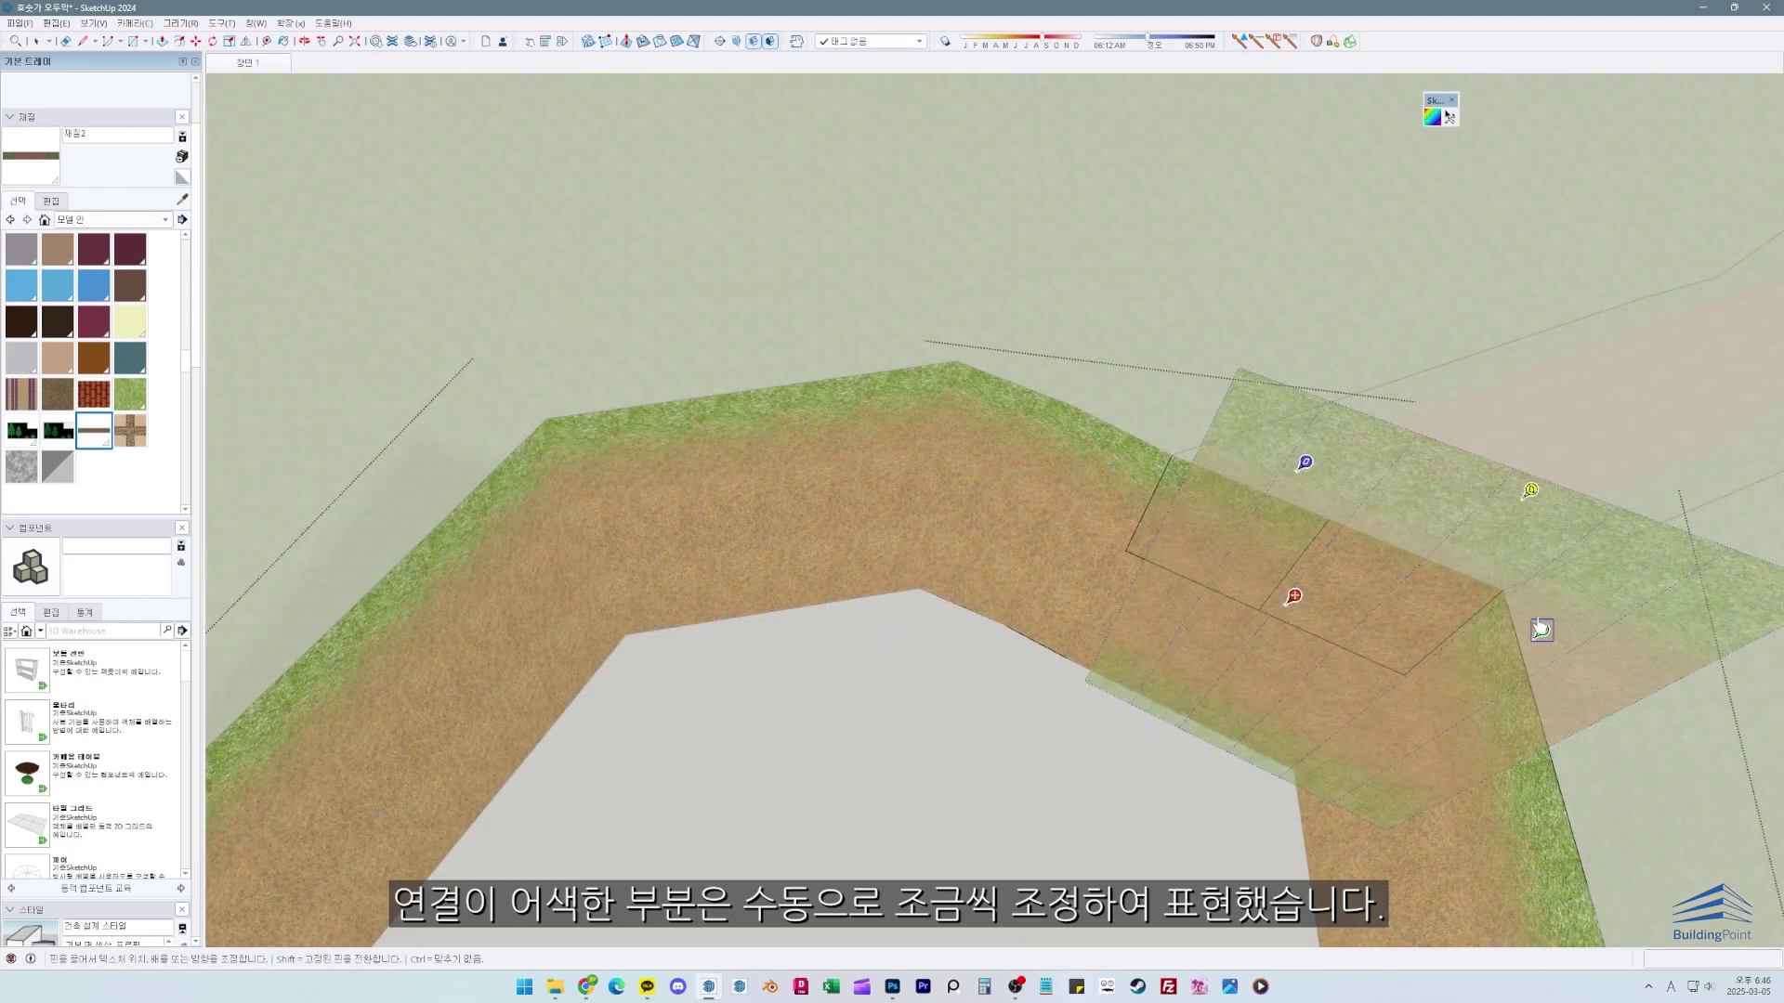
# Step: Rotate and rescale the texture on the ring's corner face with the position pins to line it up with the neighbouring faces
pyautogui.moveTo(1540, 630); pyautogui.dragTo(1432, 767)
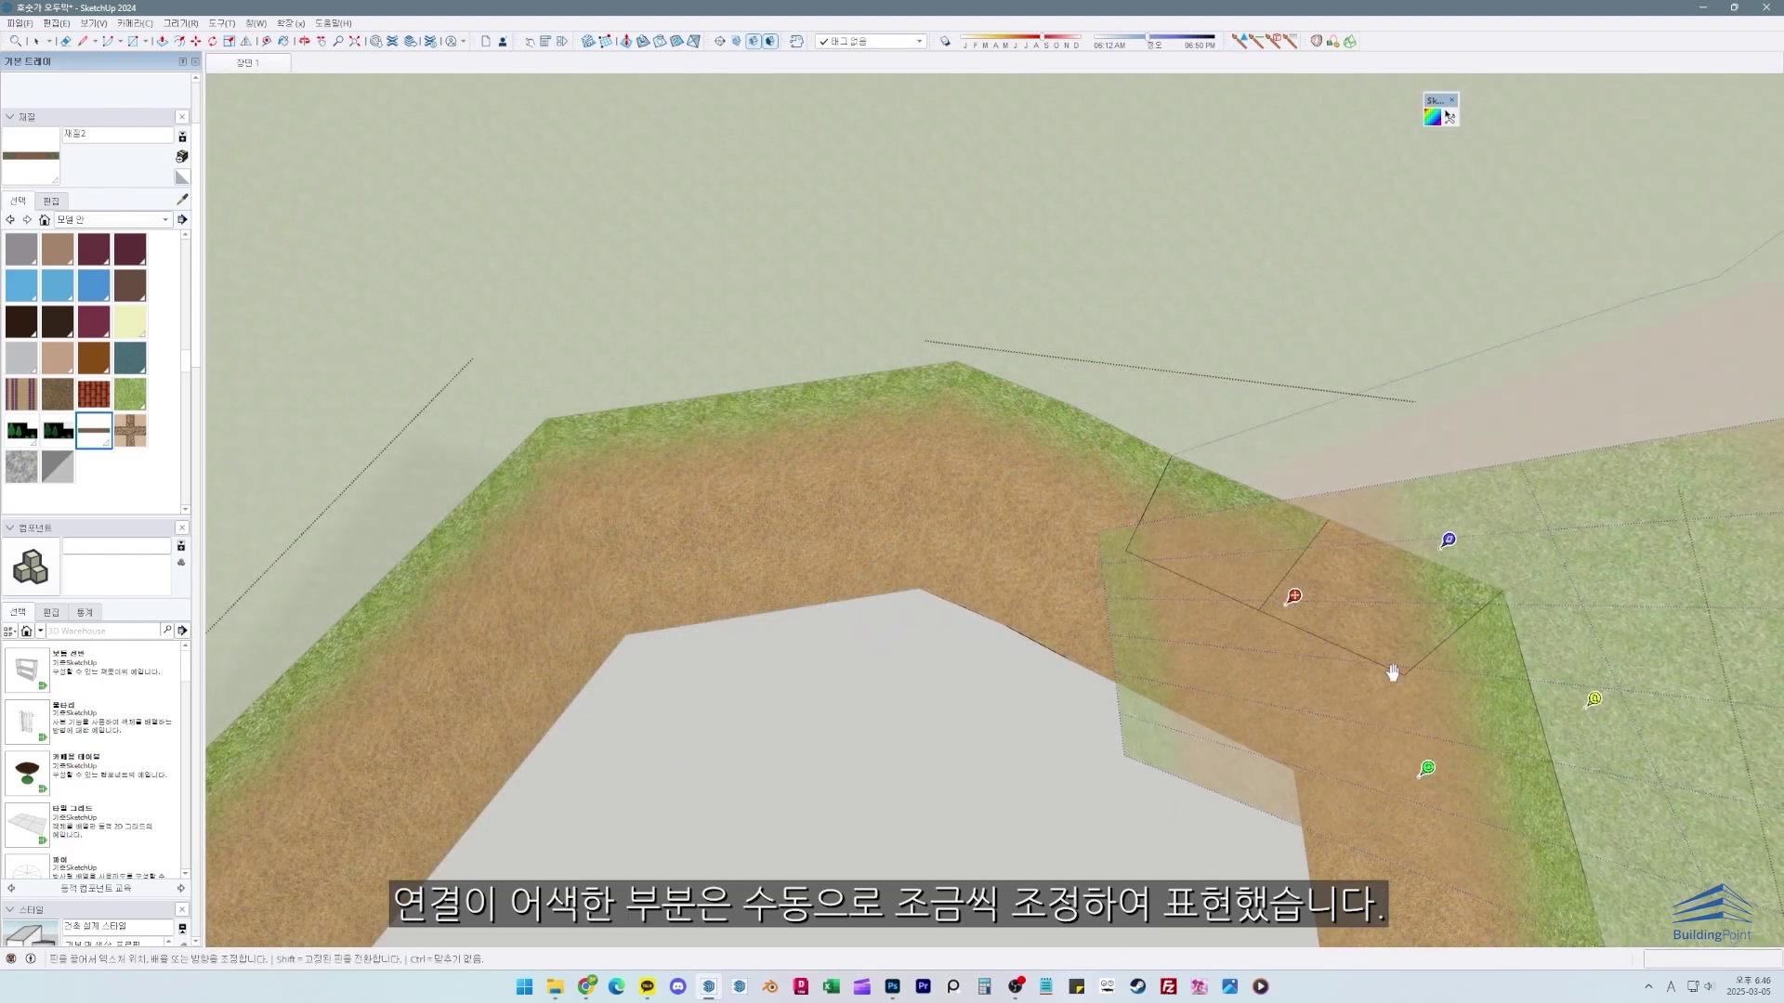
pyautogui.press('Return')
pyautogui.moveTo(1415, 637); pyautogui.dragTo(1001, 653, button='middle')
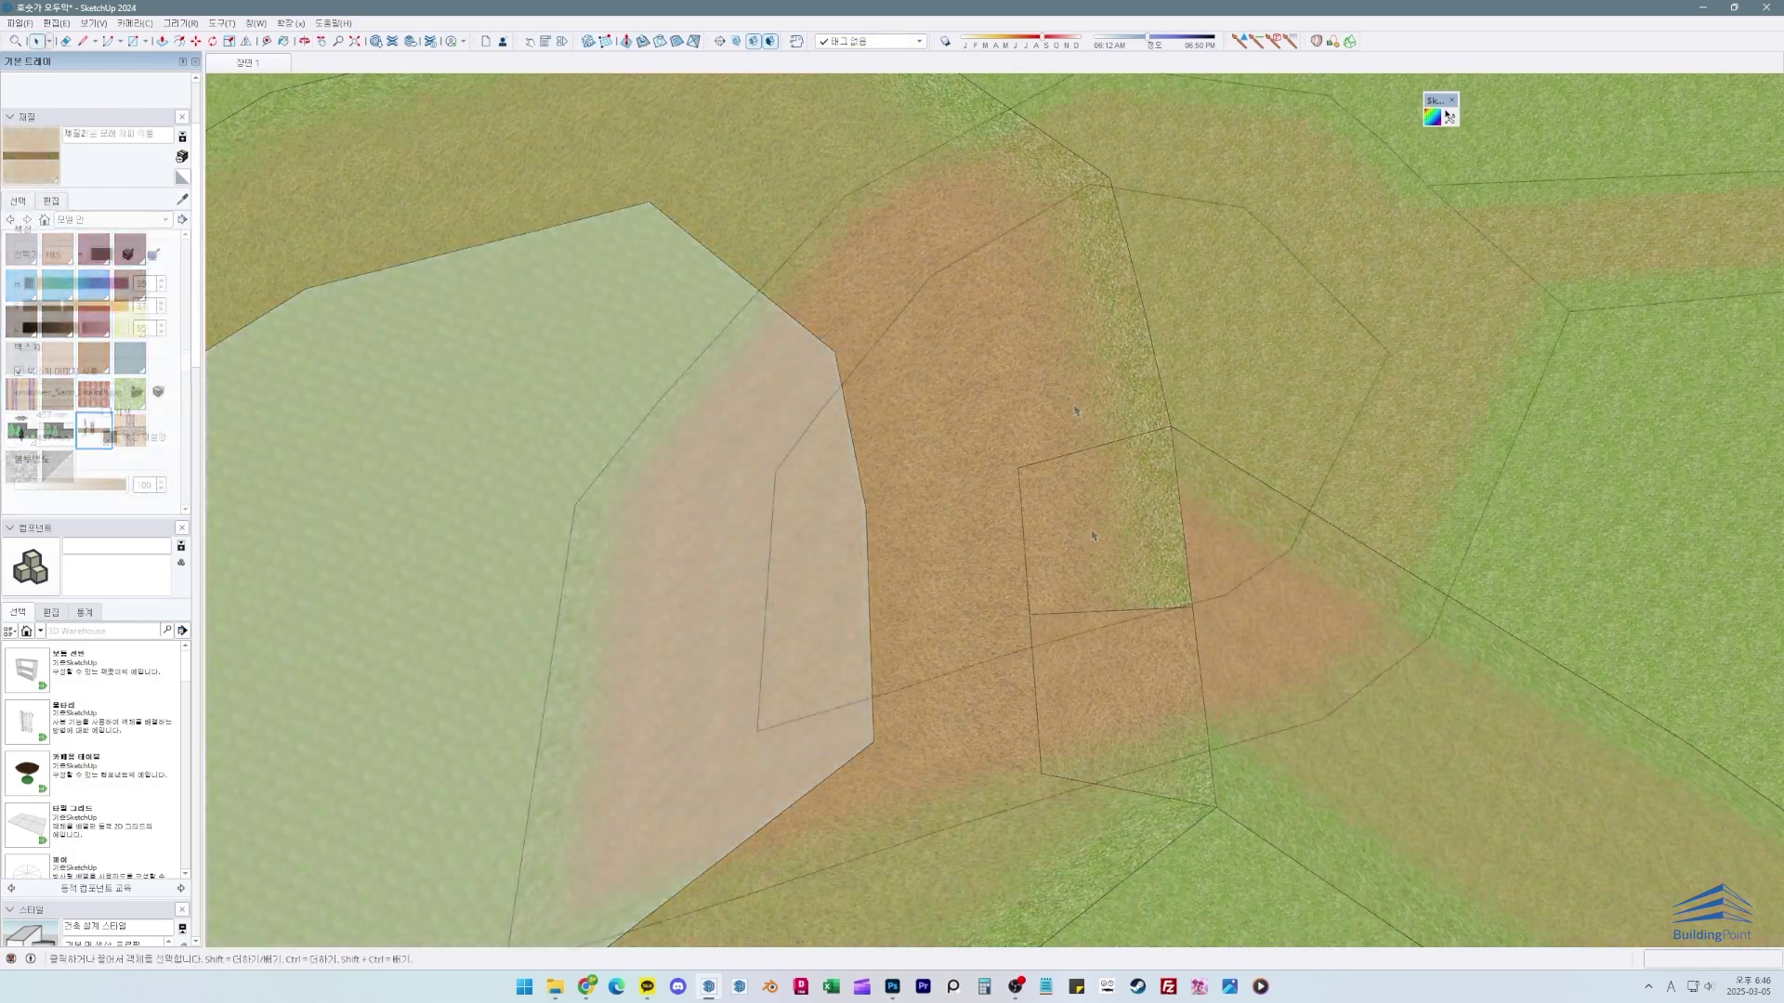
# Step: Explode the clearing's group together with the path and terrain so that their faces merge
pyautogui.scroll(-6, 1246, 281)
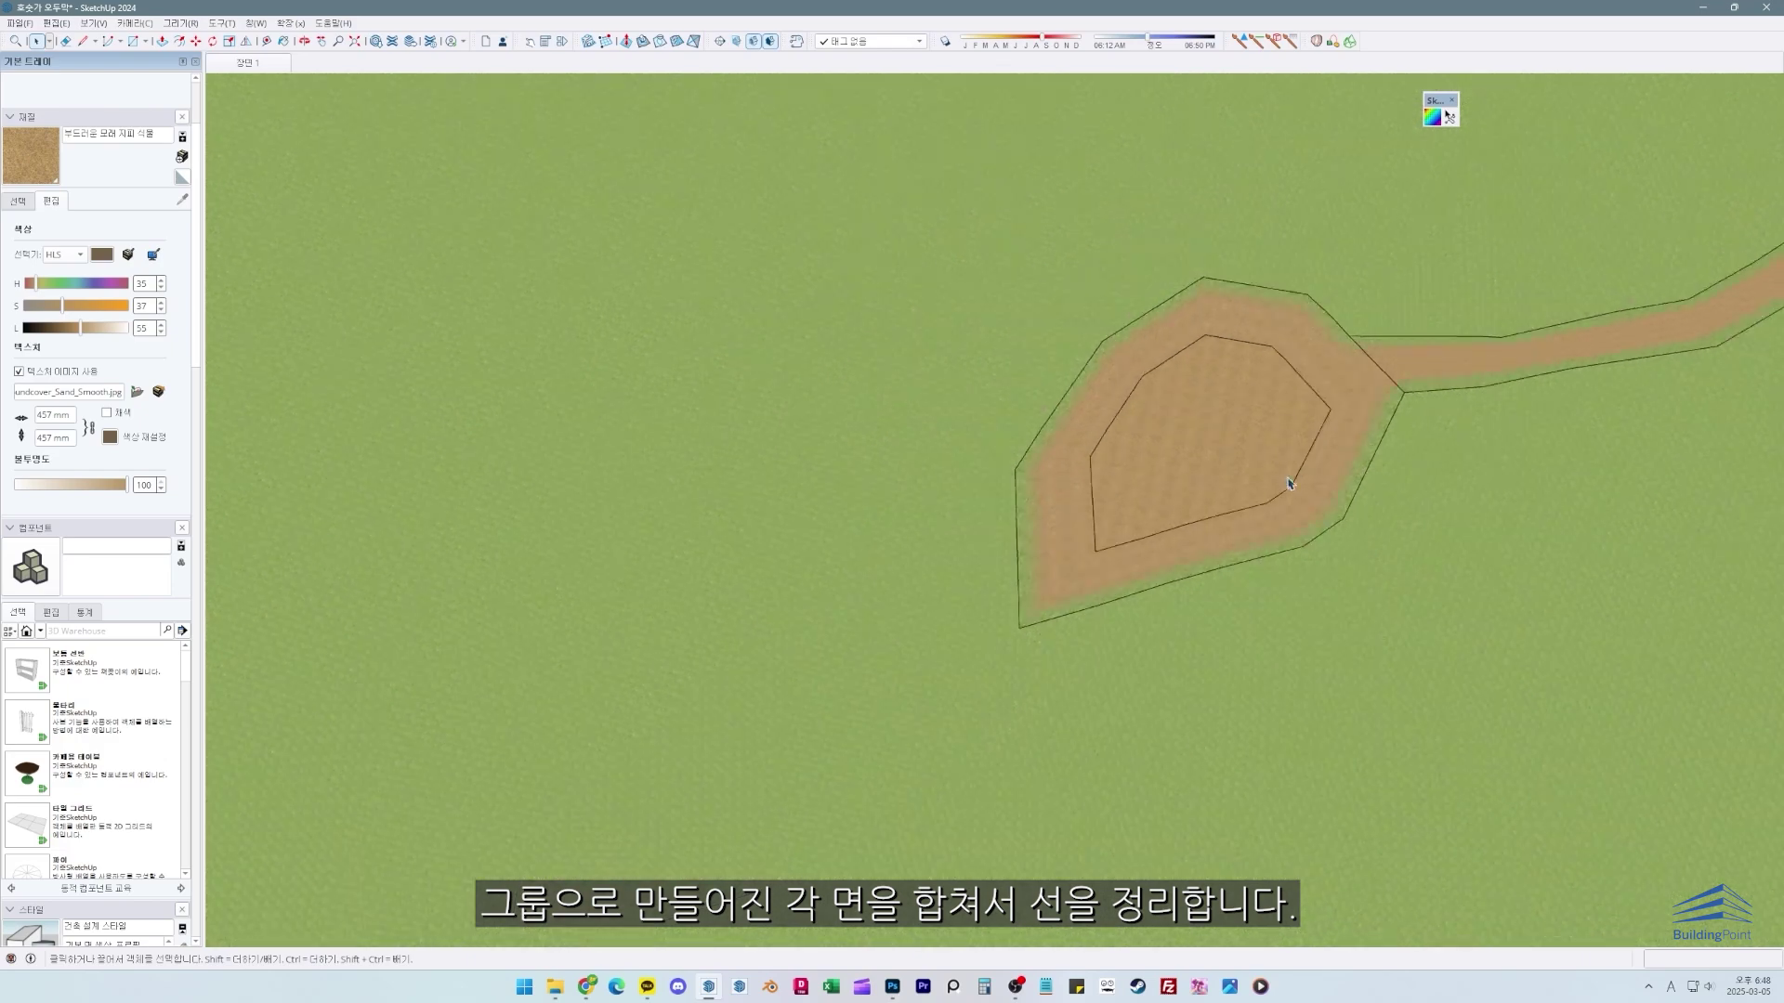
pyautogui.scroll(-10, 1326, 411)
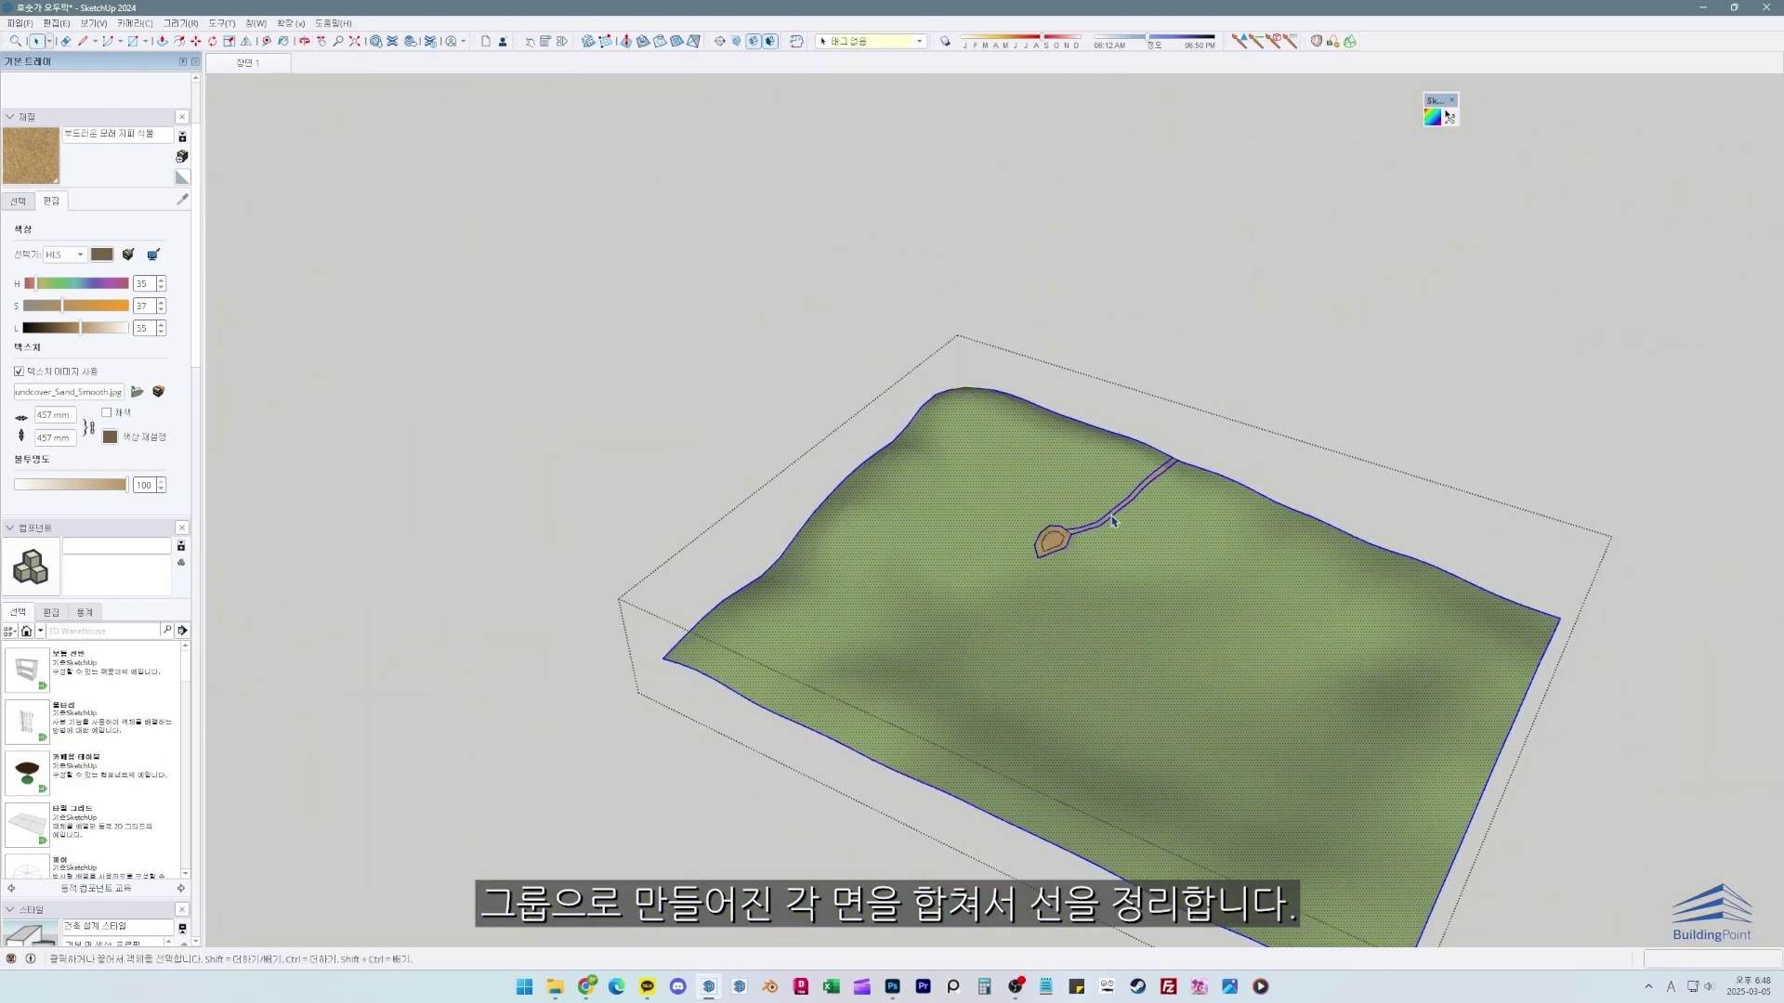
pyautogui.click(1051, 543)
pyautogui.scroll(5, 1050, 544)
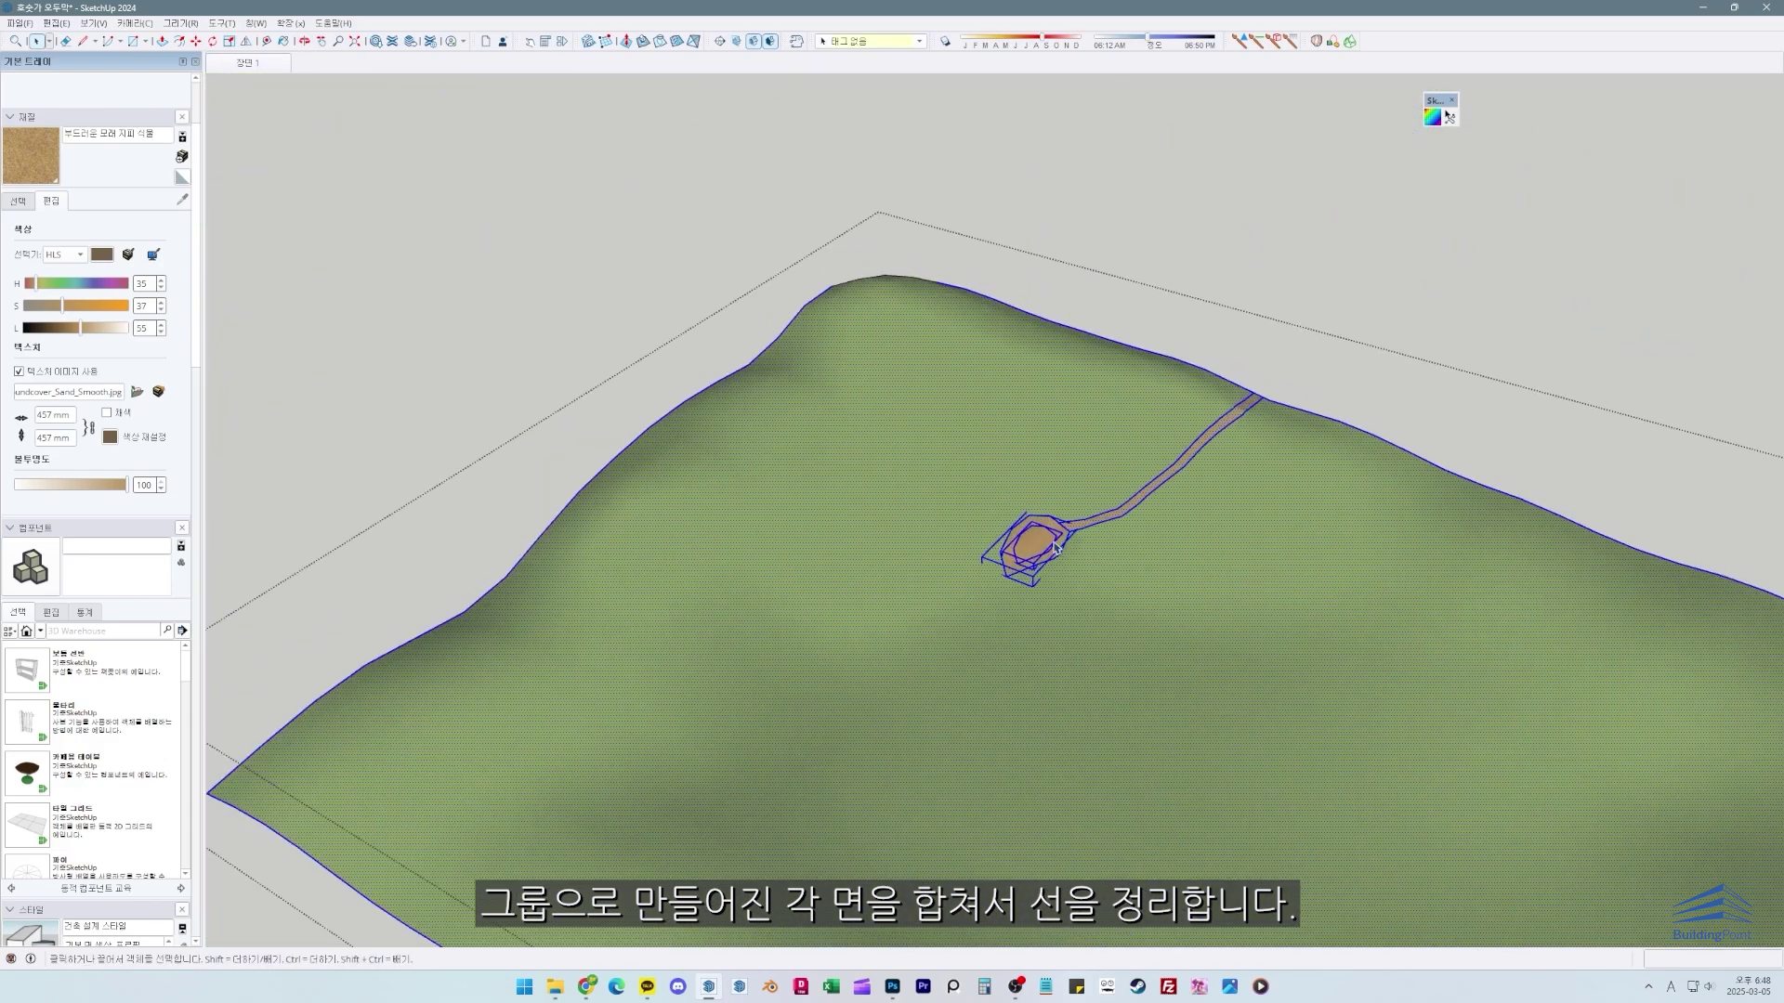
pyautogui.rightClick(1042, 544)
pyautogui.click(1082, 622)
# Step: Soften all selected edges of the terrain, path and clearing with a 180-degree angle between normals
pyautogui.scroll(5, 1031, 562)
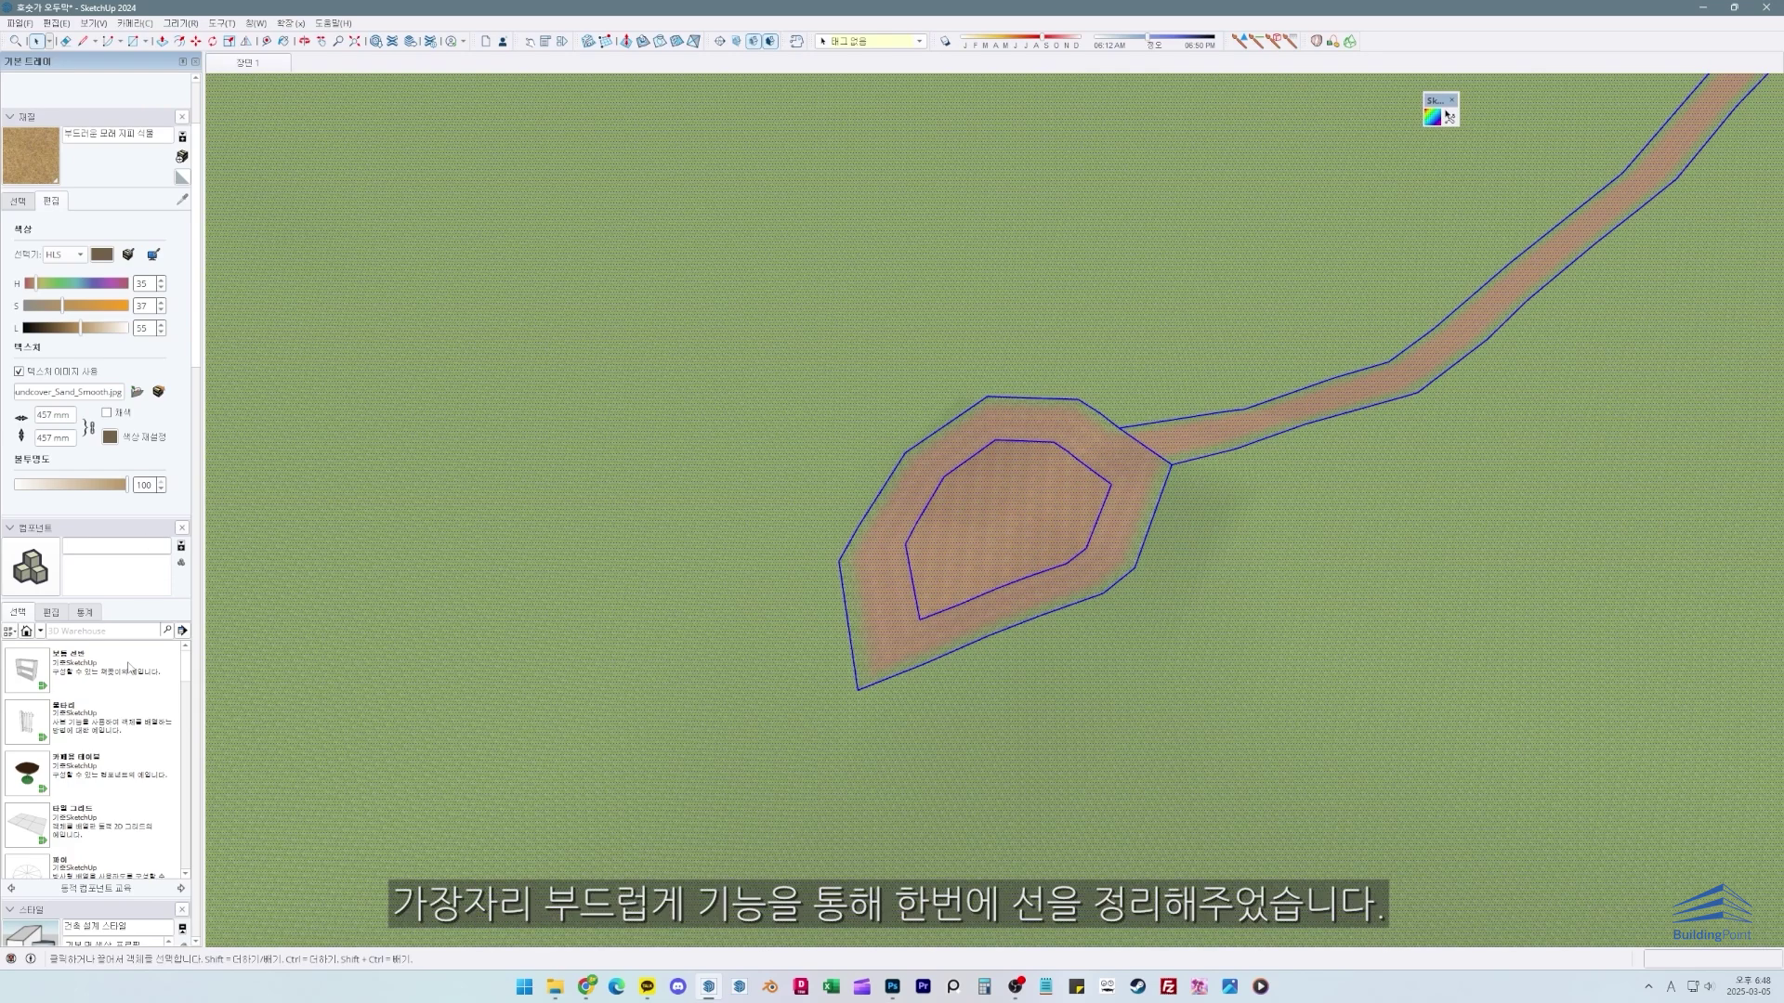
pyautogui.scroll(-5, 128, 664)
pyautogui.scroll(-8, 195, 806)
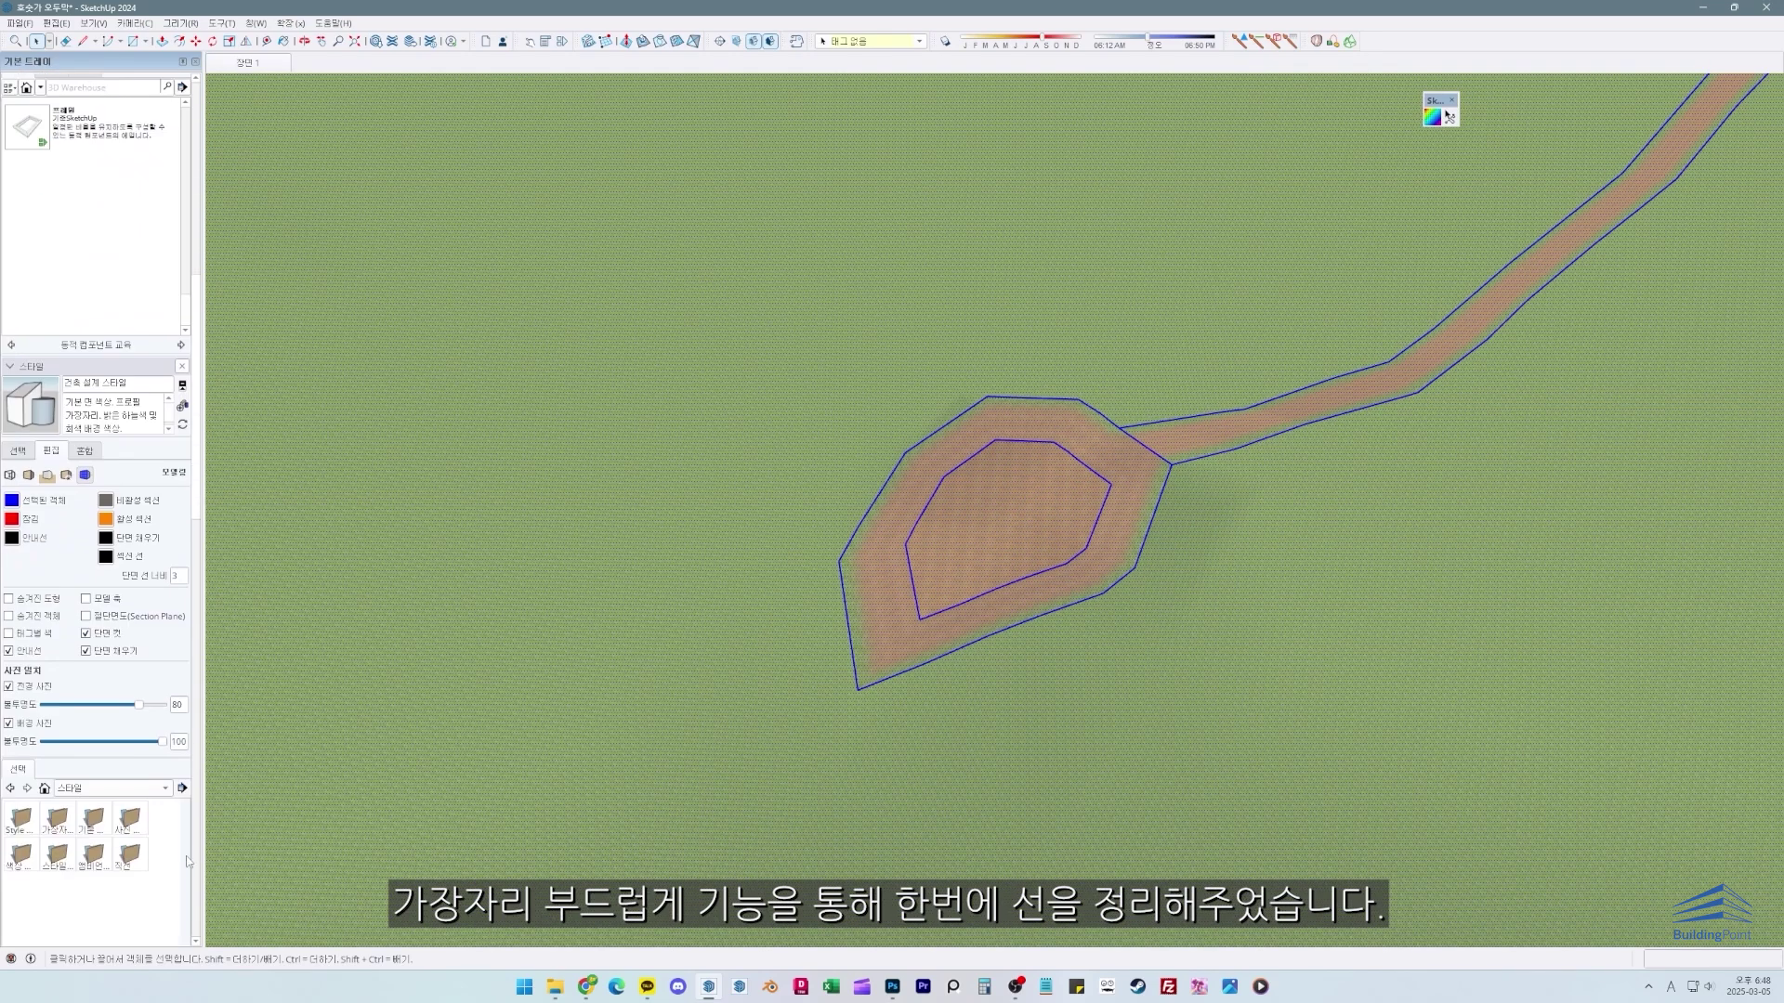
pyautogui.scroll(-3, 194, 890)
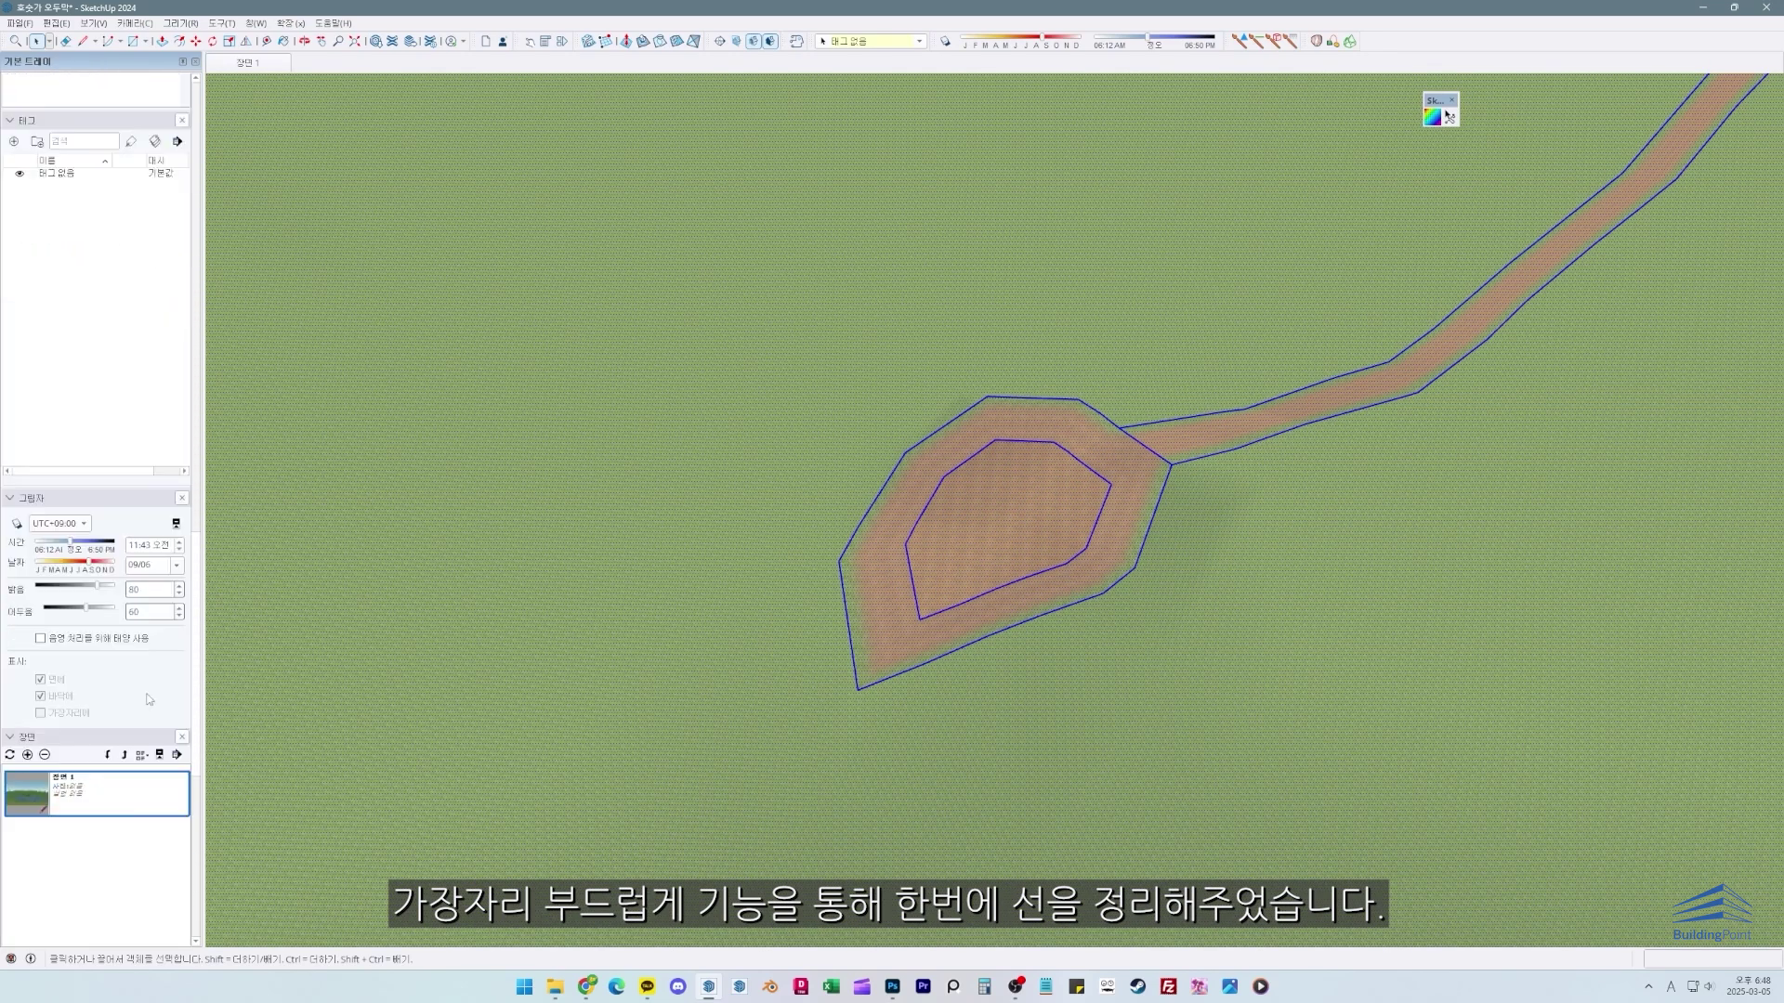
pyautogui.scroll(-6, 135, 661)
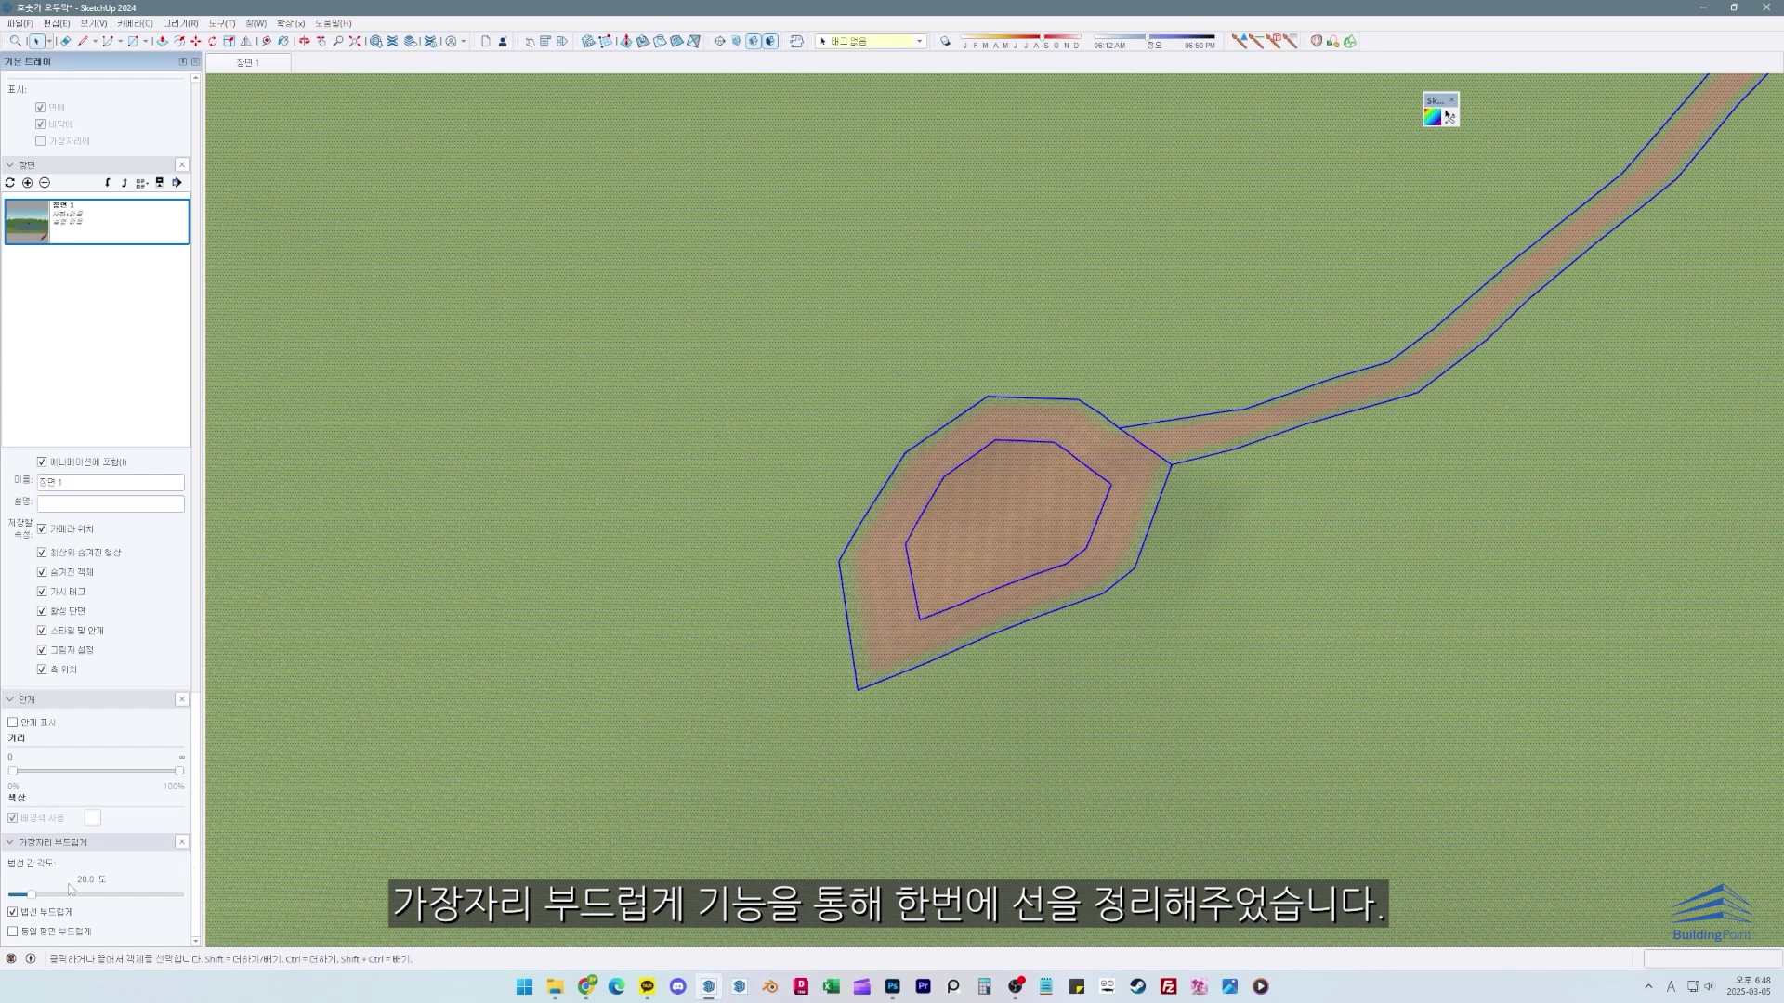
pyautogui.moveTo(32, 896); pyautogui.dragTo(294, 901)
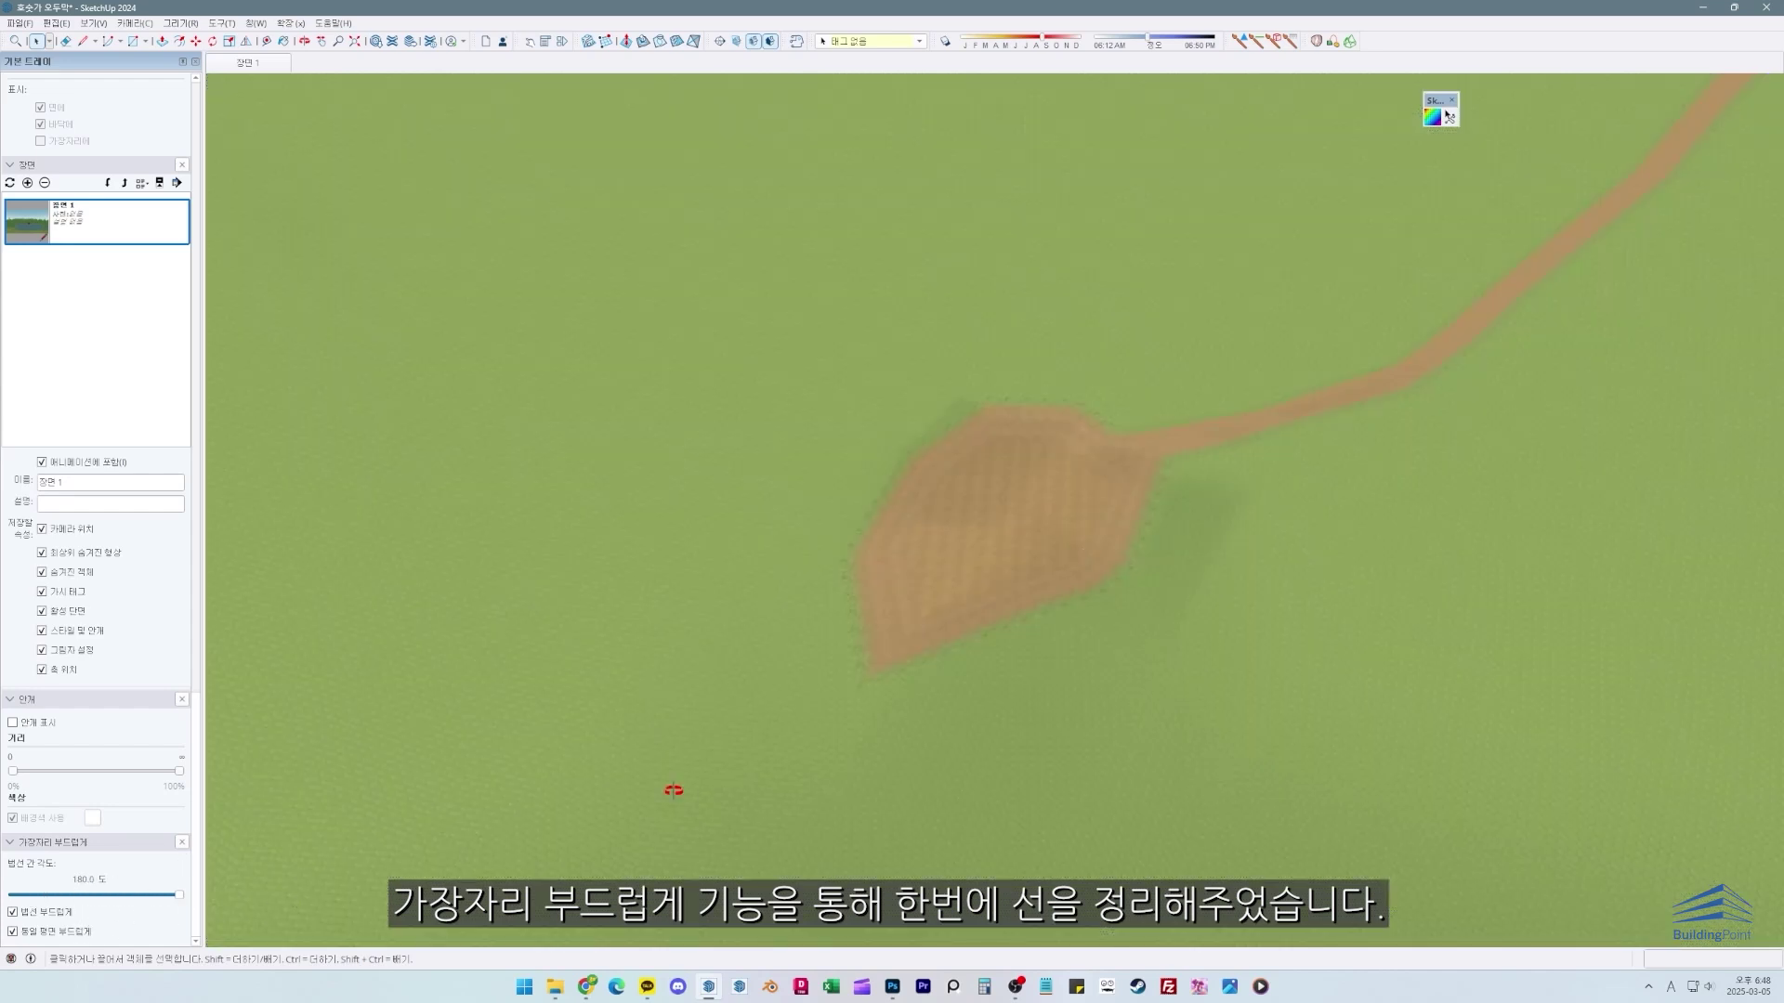
# Step: Turn on shadows and inspect the blended clearing and path from a low viewpoint
pyautogui.moveTo(674, 789); pyautogui.dragTo(869, 617, button='middle')
pyautogui.scroll(8, 869, 617)
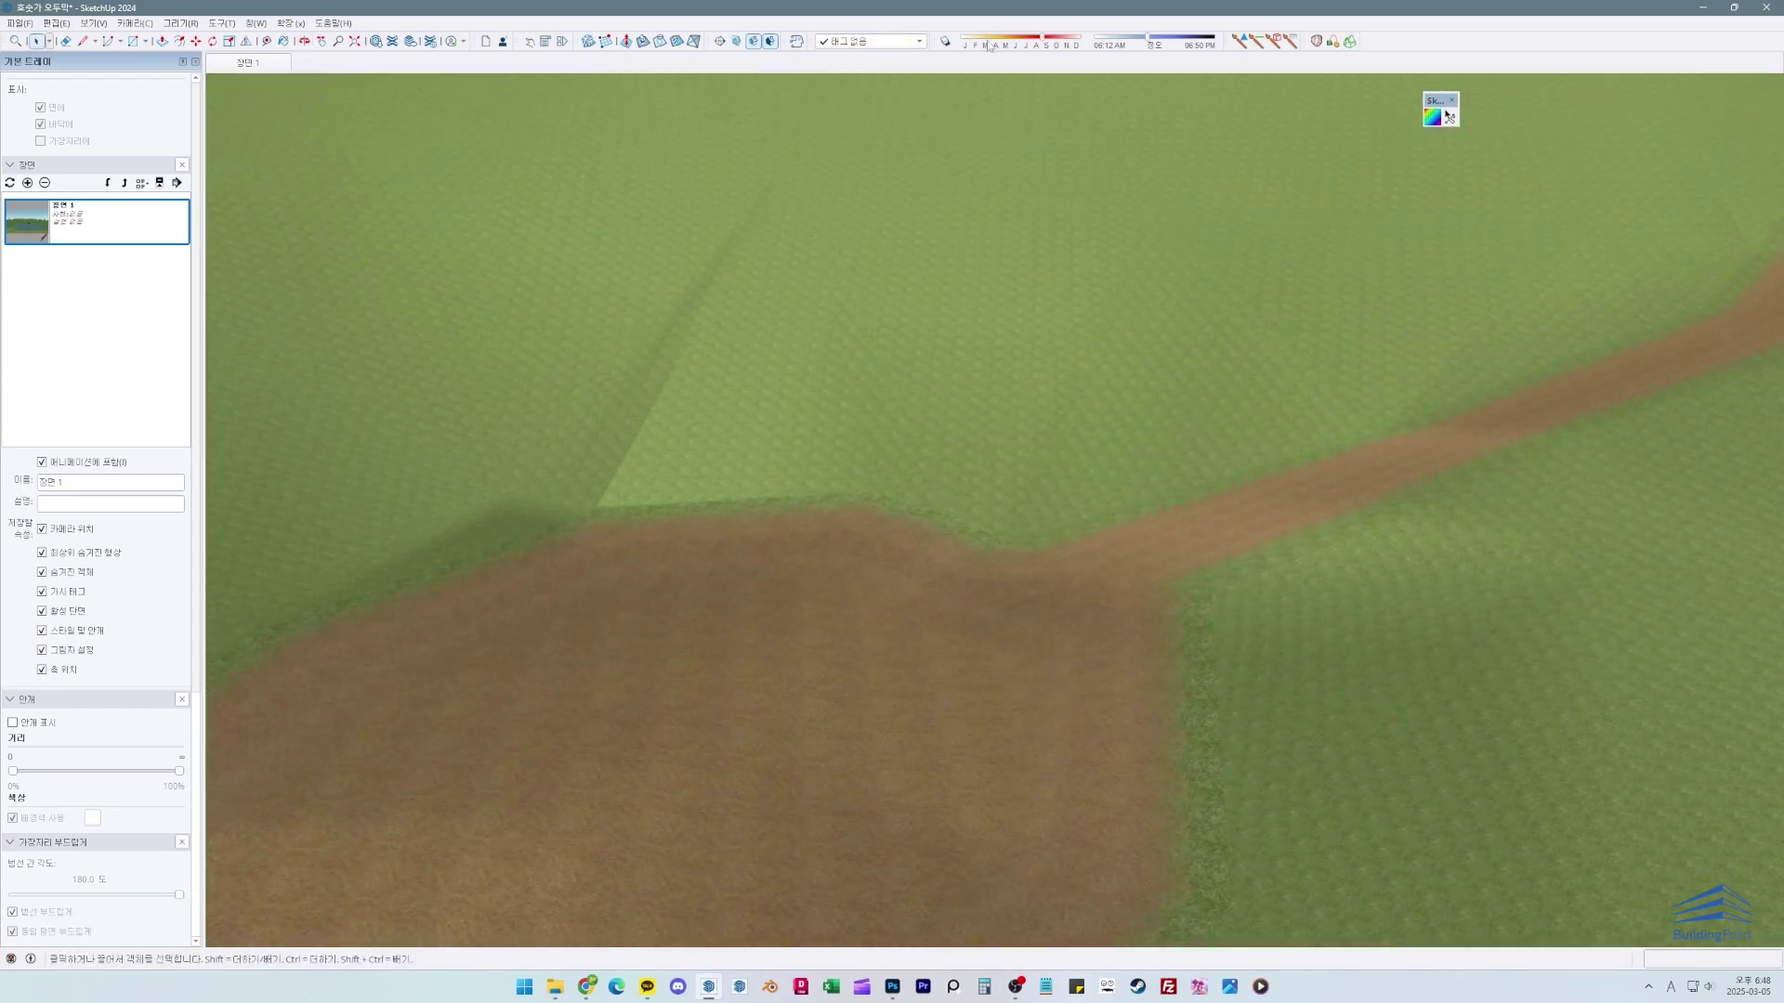
pyautogui.click(945, 41)
pyautogui.scroll(-8, 1146, 291)
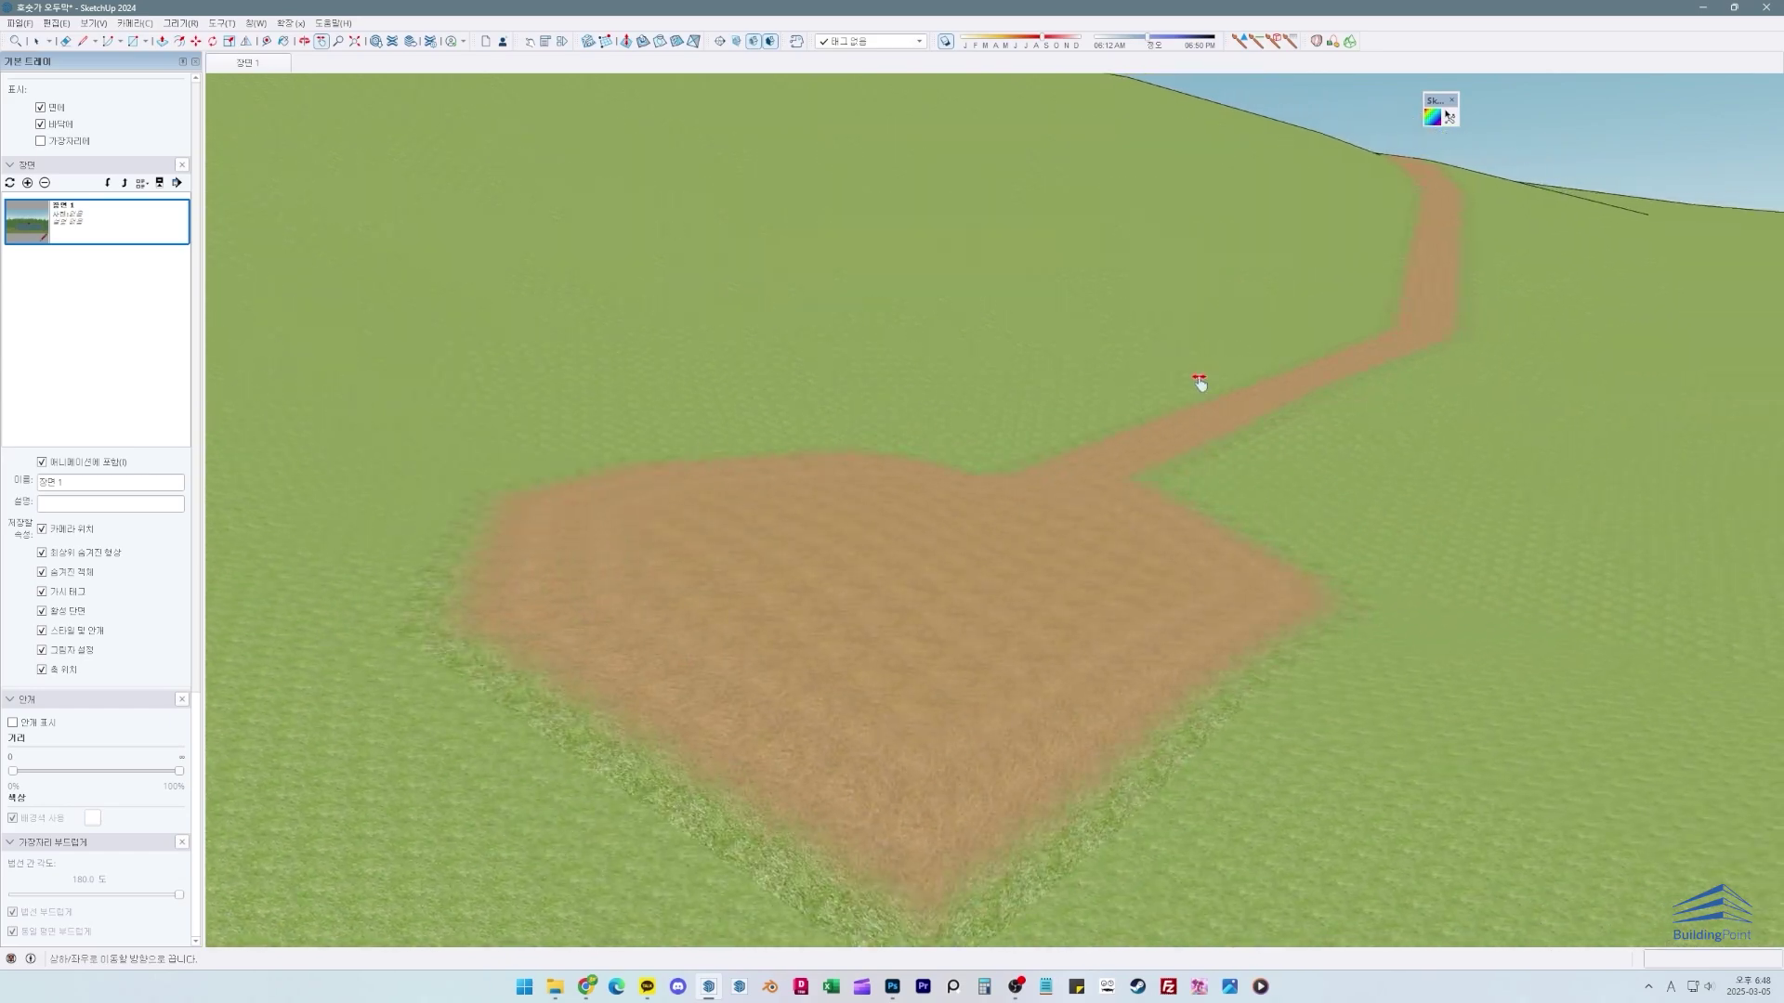
pyautogui.moveTo(1200, 383)
pyautogui.mouseDown()
pyautogui.moveTo(1175, 391)
pyautogui.moveTo(1234, 430)
pyautogui.moveTo(1198, 450)
pyautogui.moveTo(1547, 486)
pyautogui.moveTo(1362, 653)
pyautogui.moveTo(1195, 561)
pyautogui.mouseUp()
pyautogui.press('b')
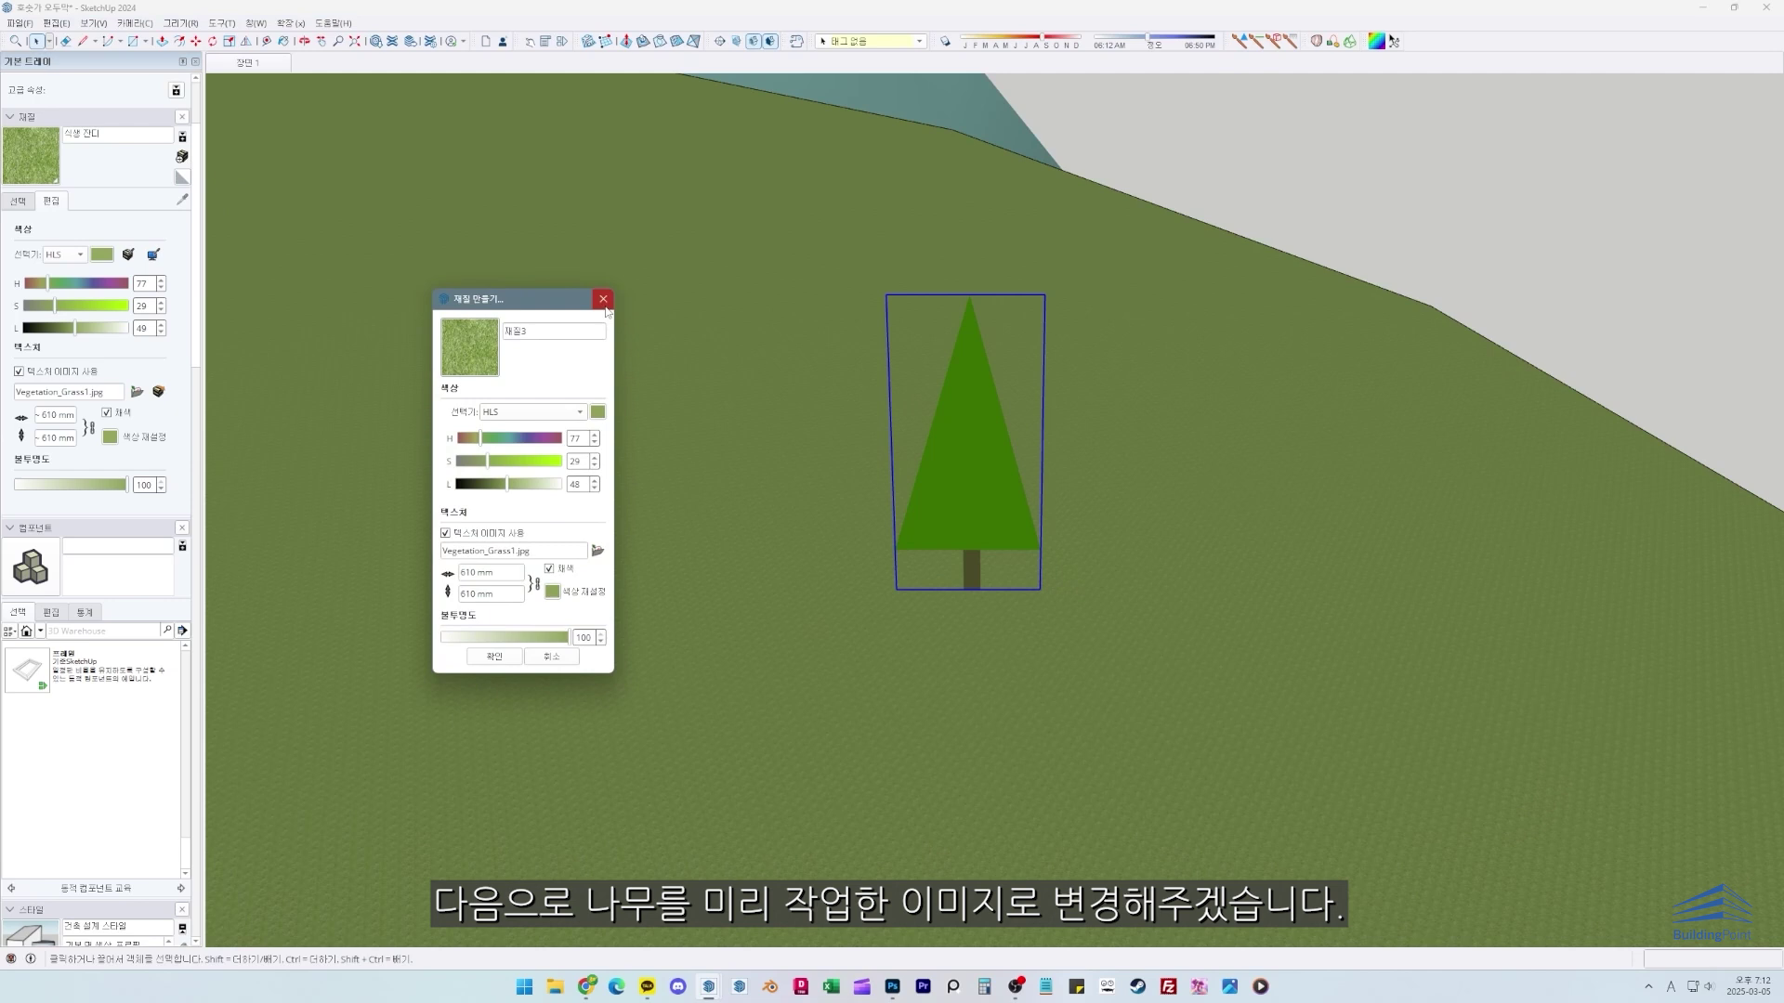
pyautogui.click(603, 303)
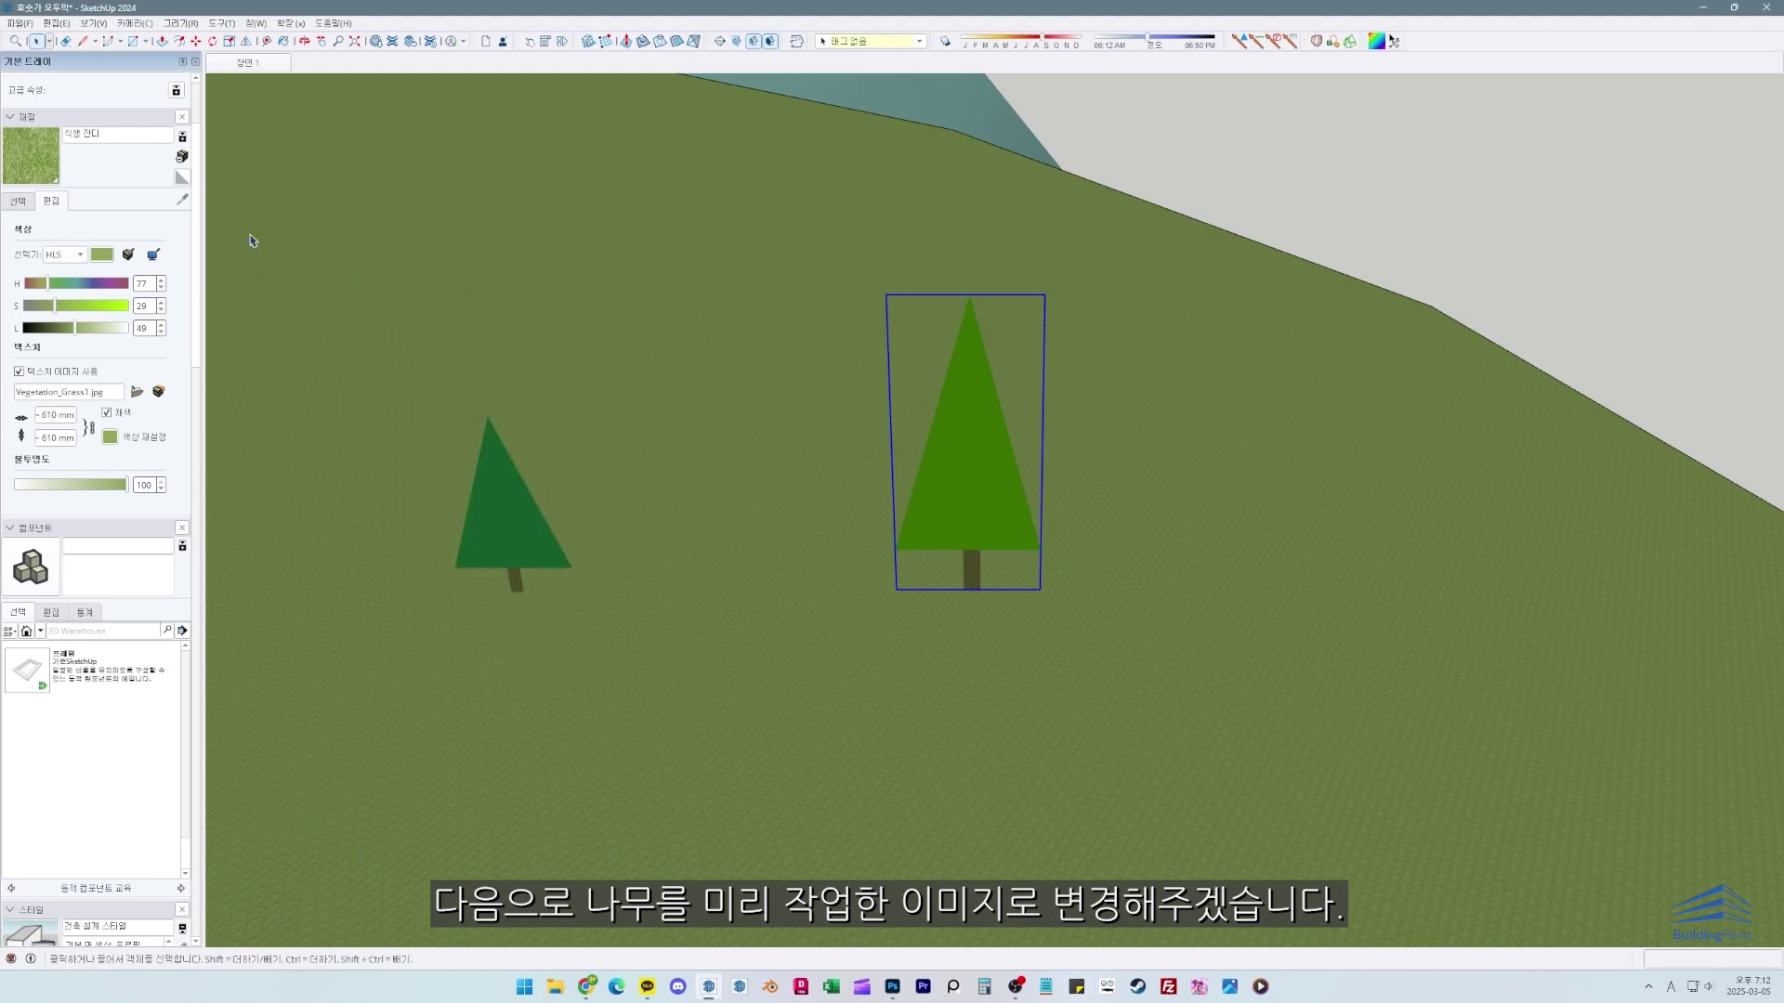
pyautogui.click(182, 159)
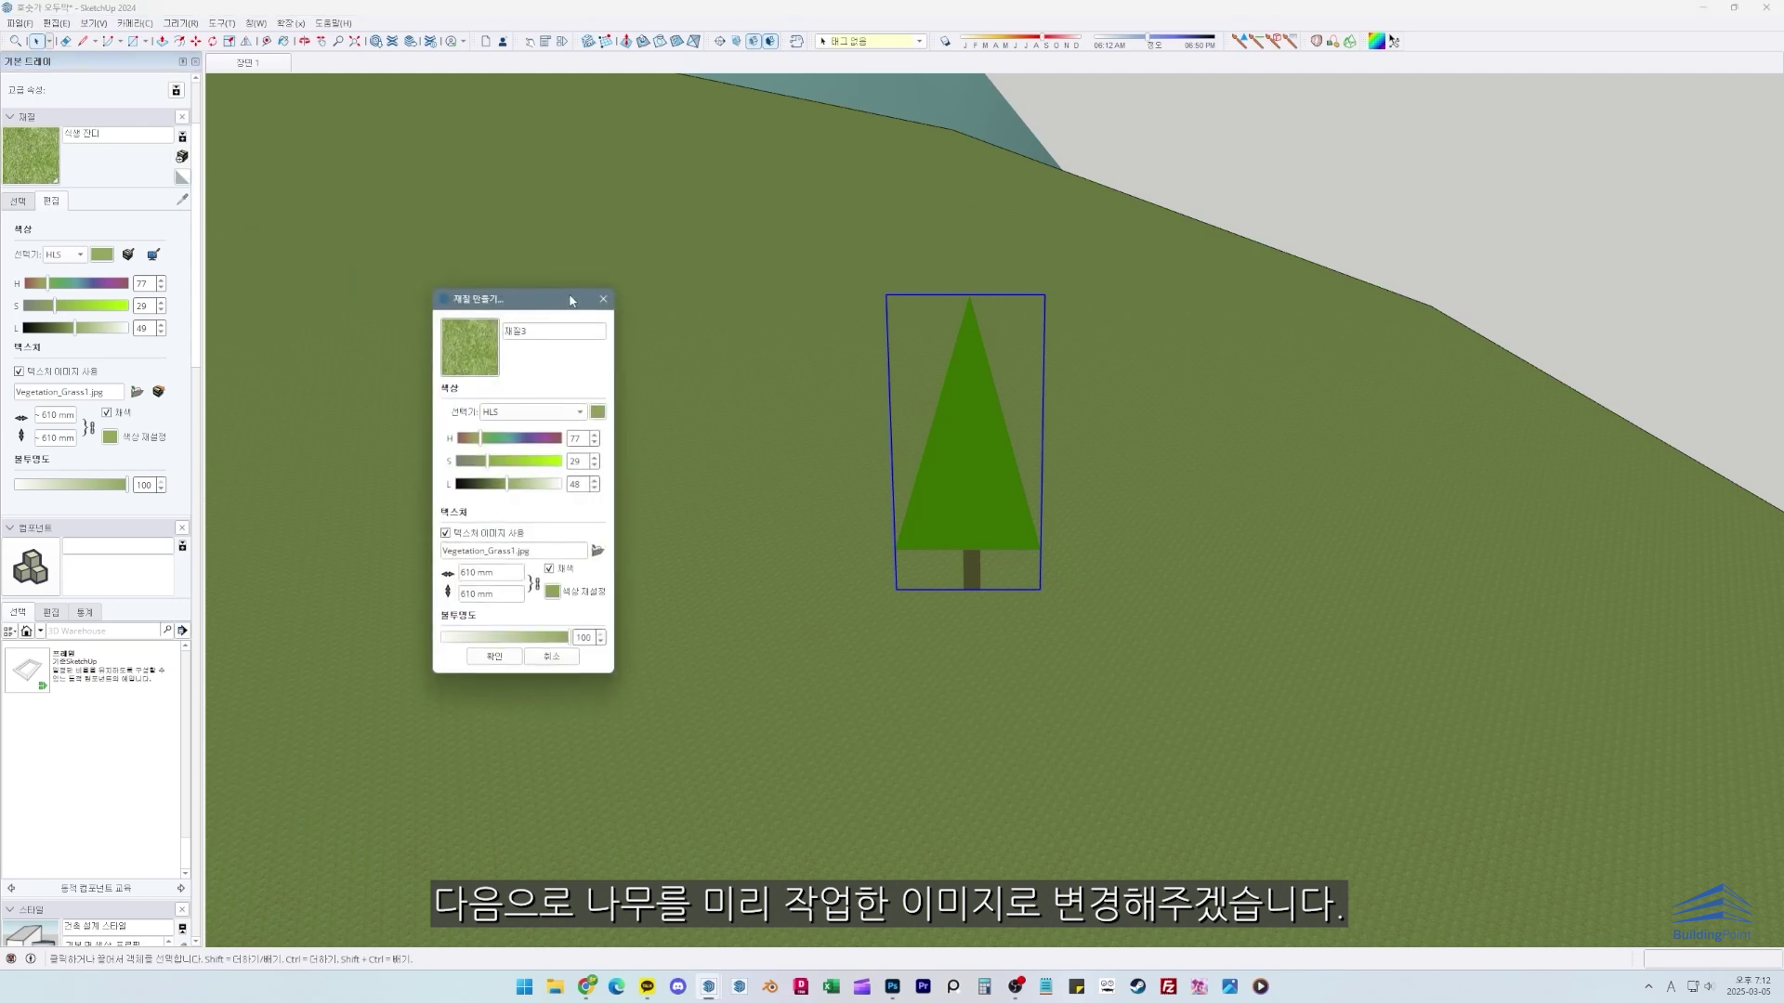
pyautogui.click(603, 300)
# Step: Create a new material that uses the tree.png image from the desktop as its texture
pyautogui.click(18, 201)
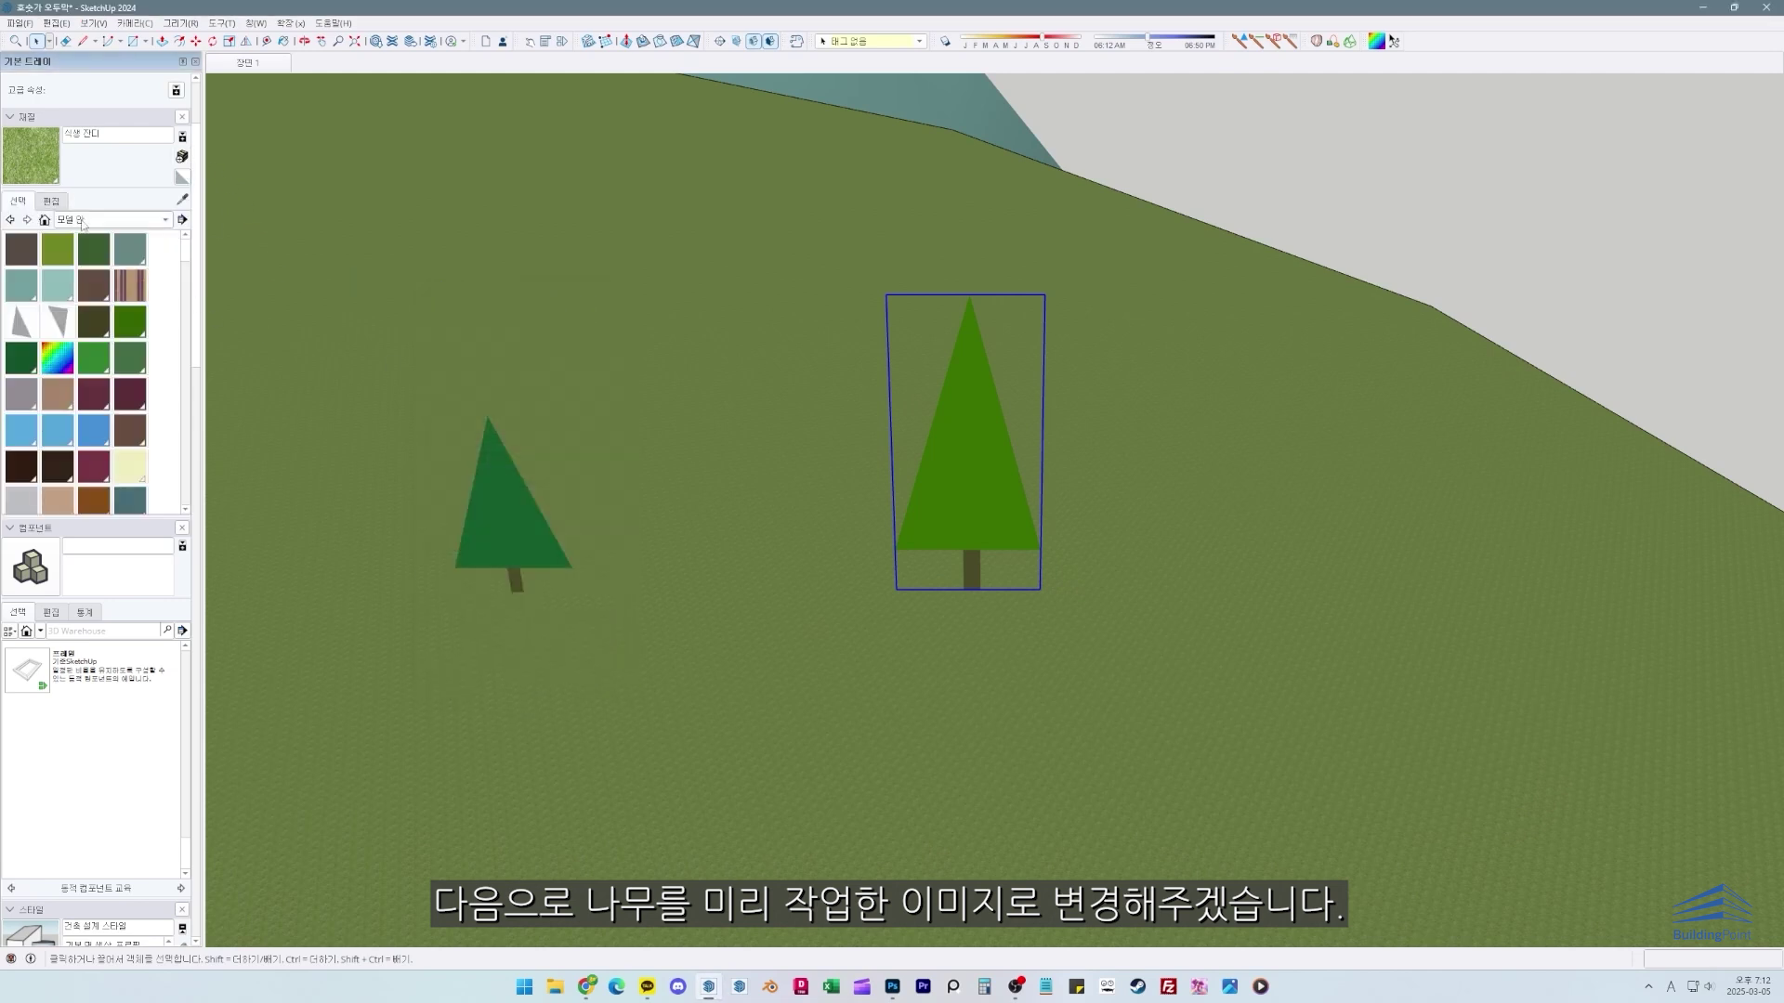
pyautogui.click(182, 160)
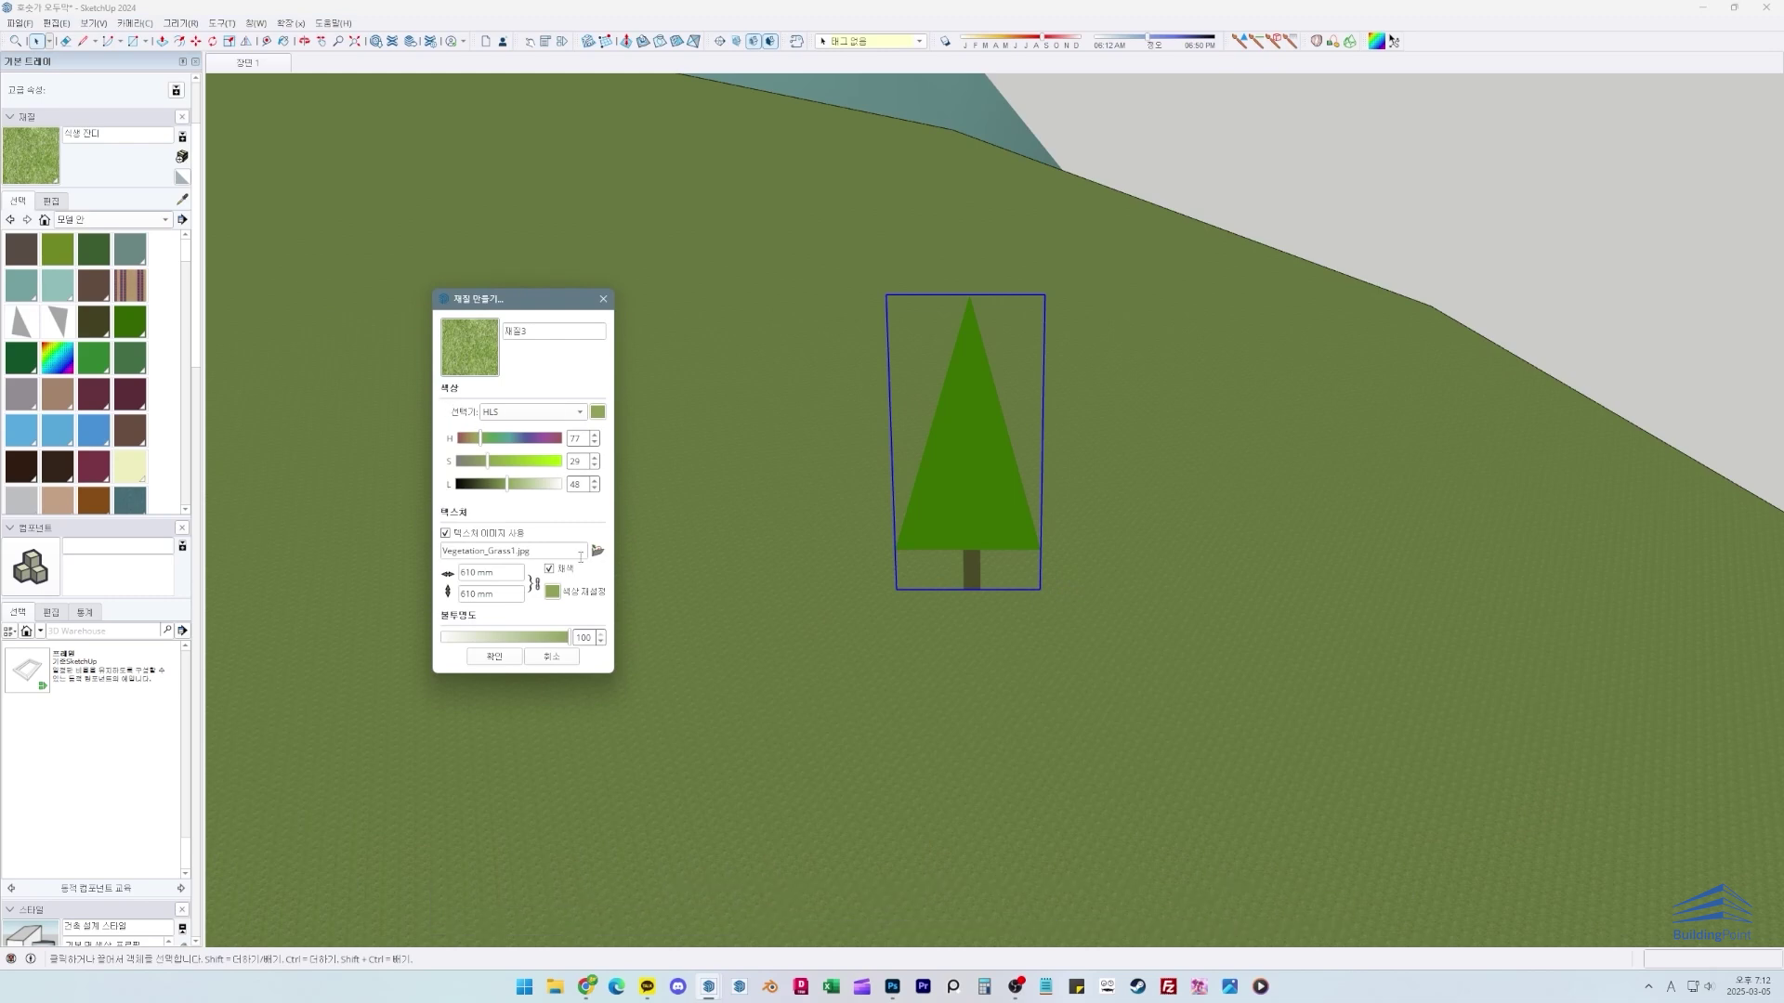
pyautogui.click(597, 552)
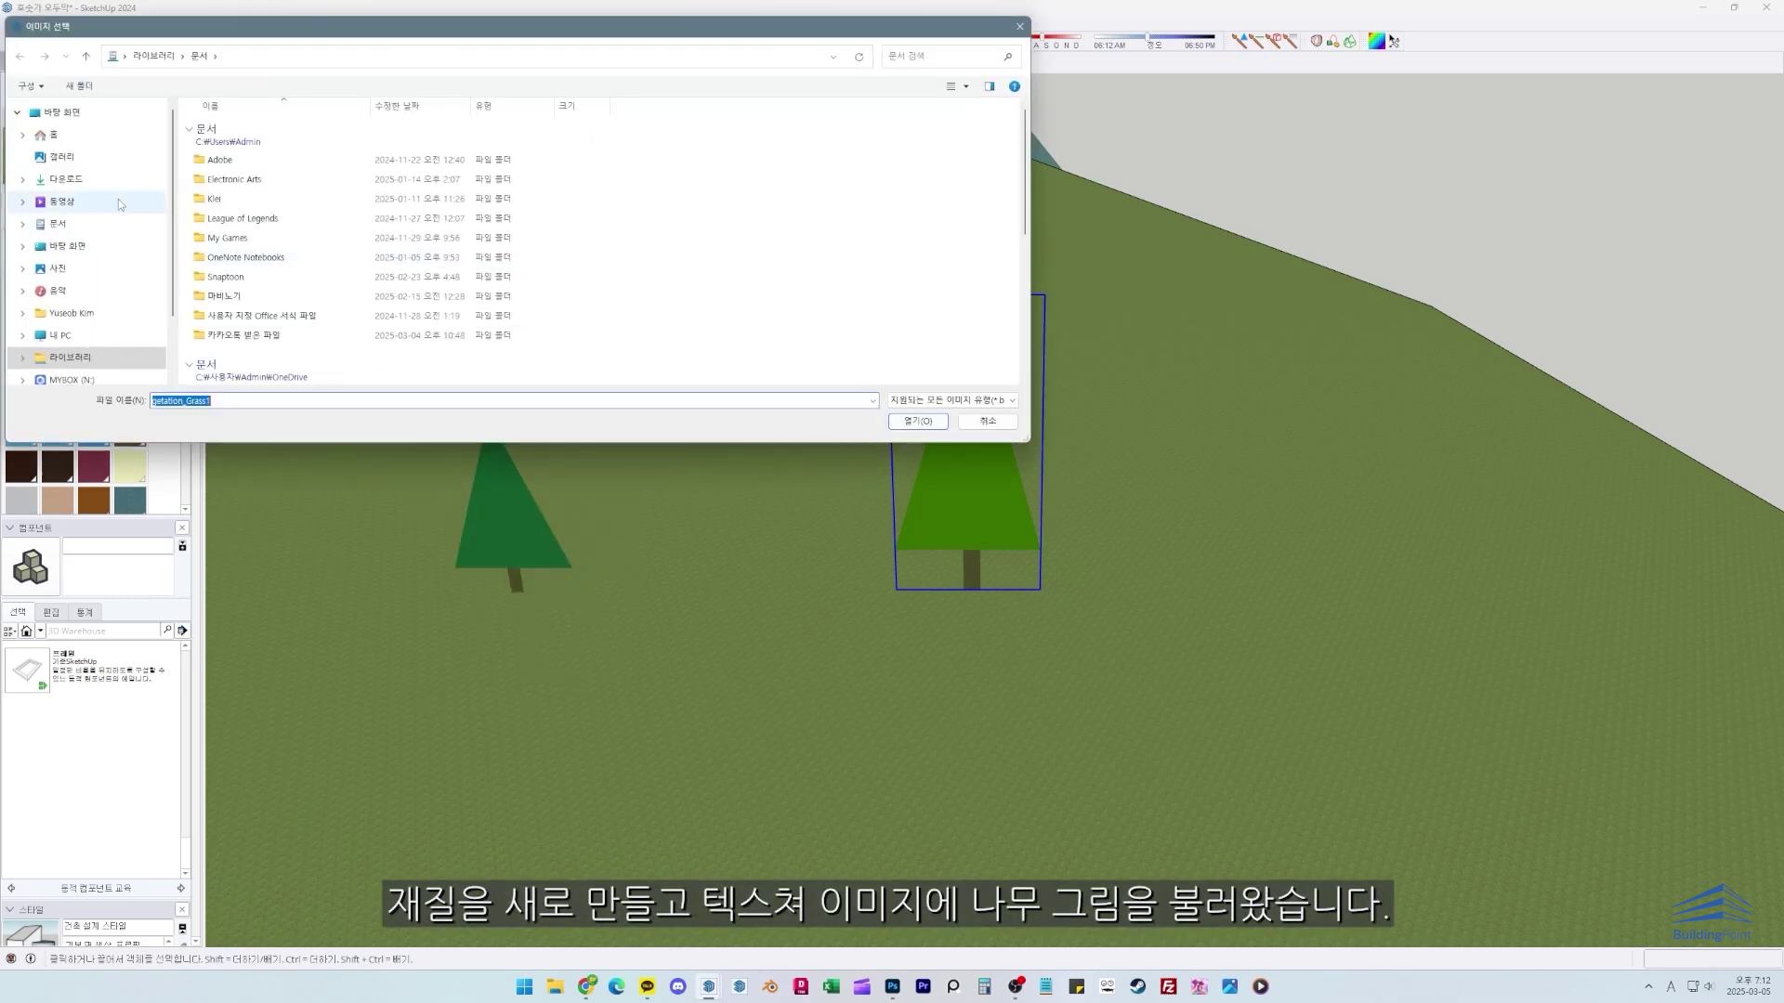
pyautogui.click(84, 245)
pyautogui.doubleClick(688, 247)
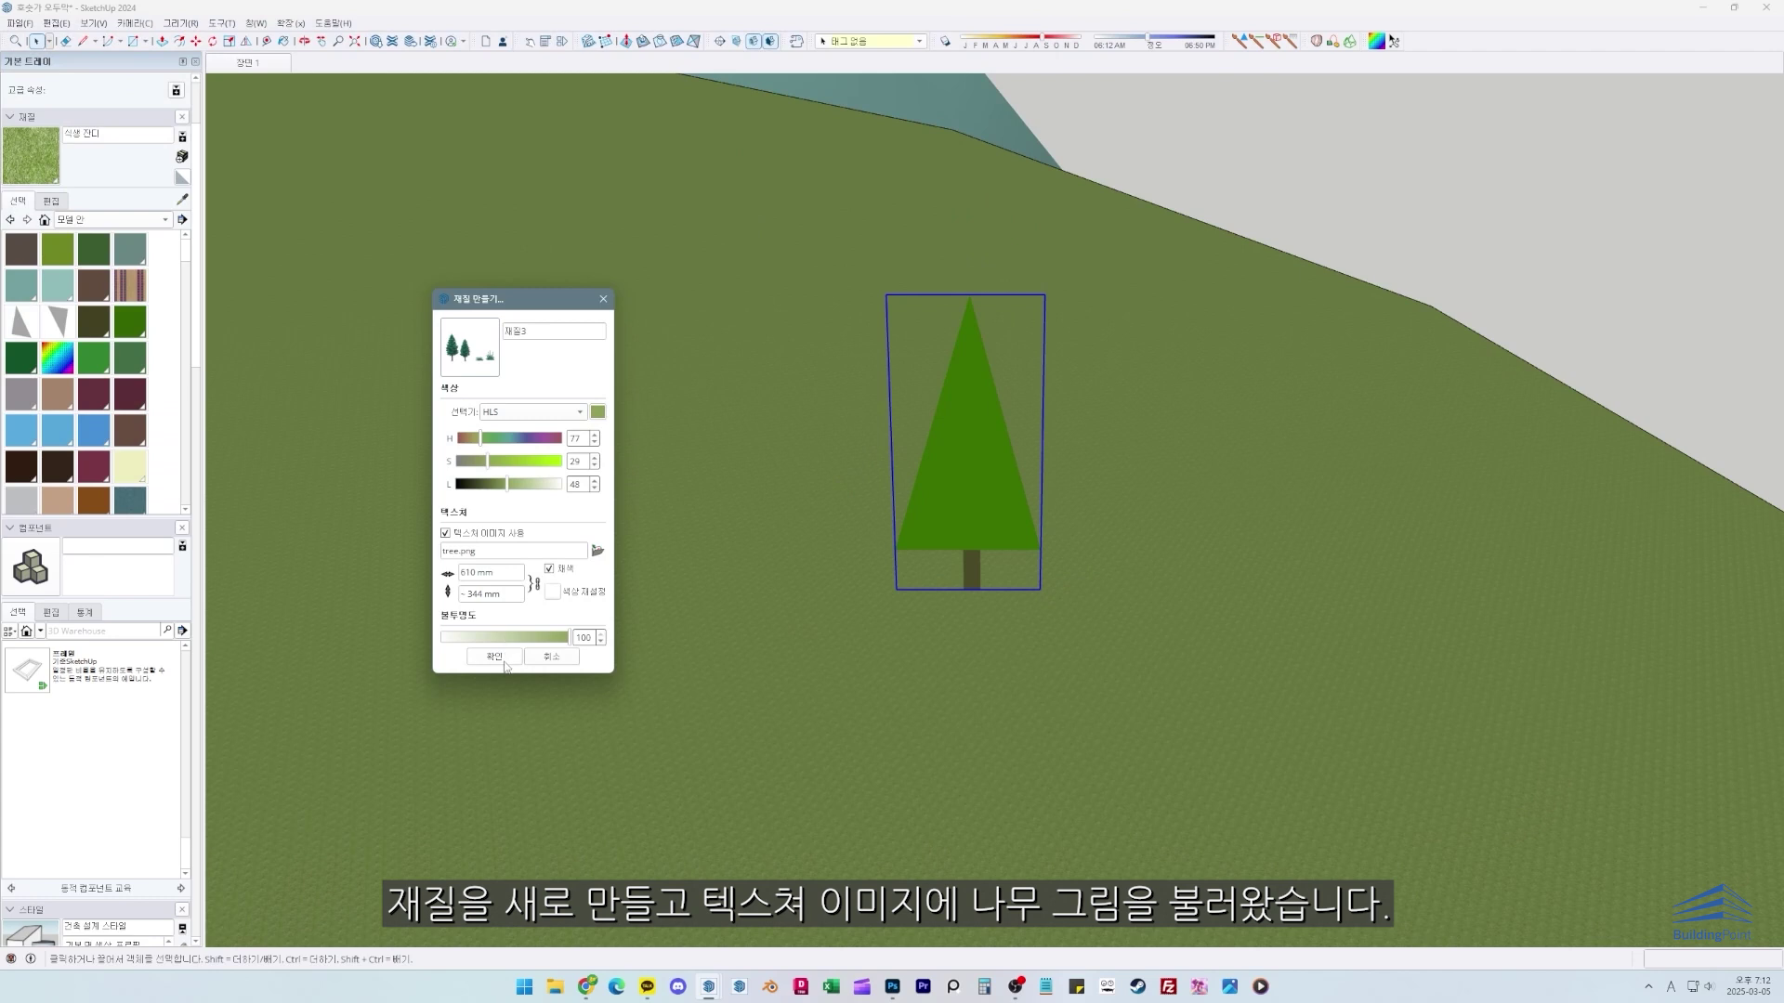
pyautogui.click(494, 657)
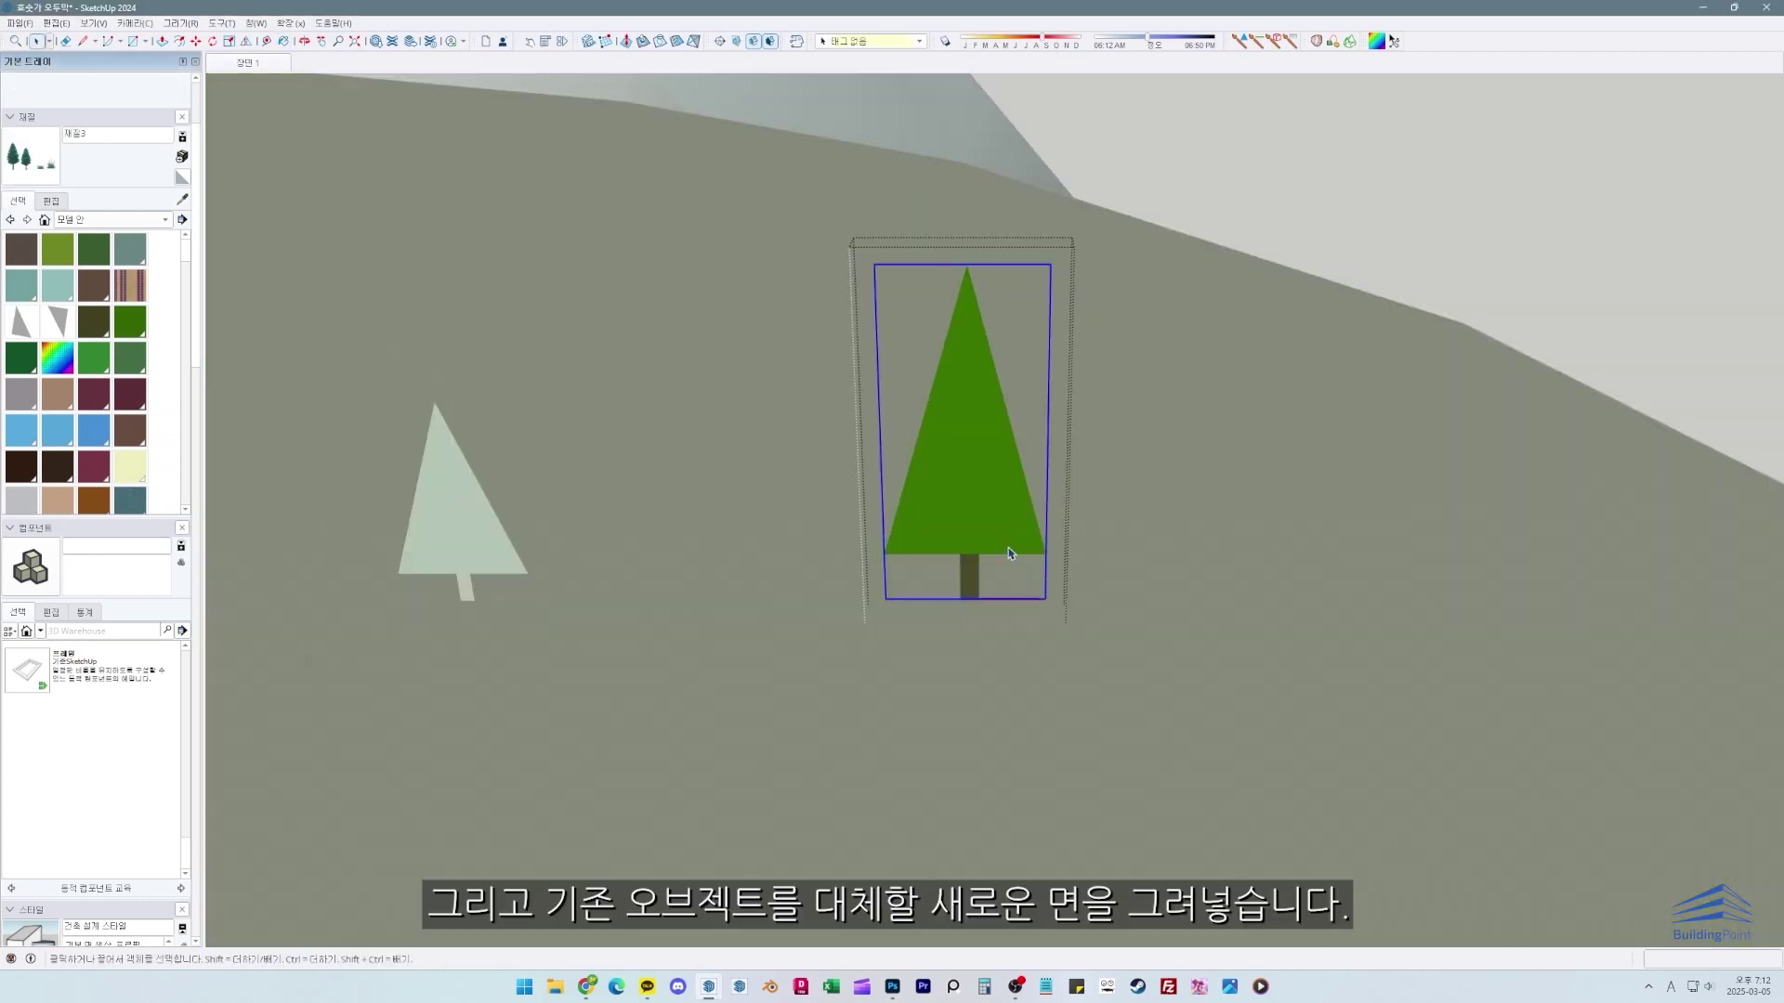
# Step: Draw a narrow rectangle on the ground beside the light-green tree and extrude it upward with Push/Pull
pyautogui.click(1065, 605)
pyautogui.click(1236, 570)
pyautogui.press('p')
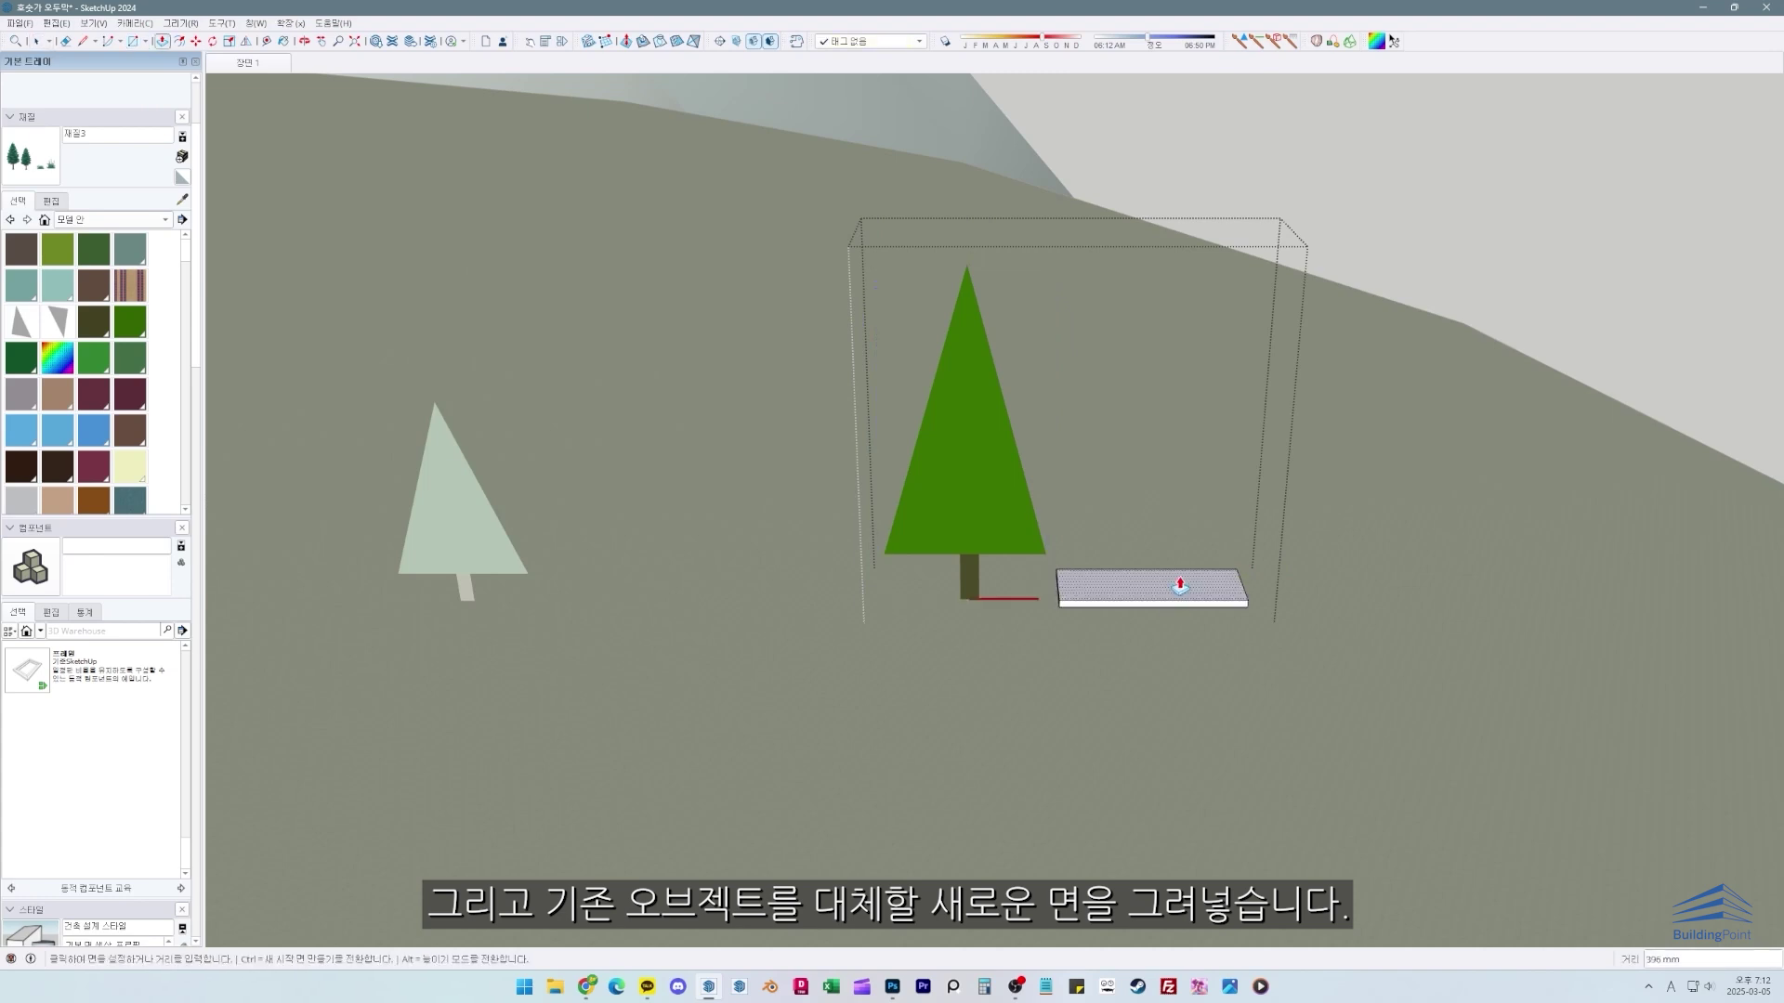
pyautogui.click(1182, 585)
# Step: Erase the surplus edges of the extruded box to leave a single upright face
pyautogui.moveTo(1193, 257); pyautogui.dragTo(1393, 446, button='middle')
pyautogui.press('e')
pyautogui.click(1001, 225)
pyautogui.moveTo(1062, 196)
pyautogui.mouseDown(button='middle')
pyautogui.moveTo(725, 493)
pyautogui.moveTo(730, 520)
pyautogui.mouseUp(button='middle')
pyautogui.click(1101, 402)
pyautogui.click(1101, 399)
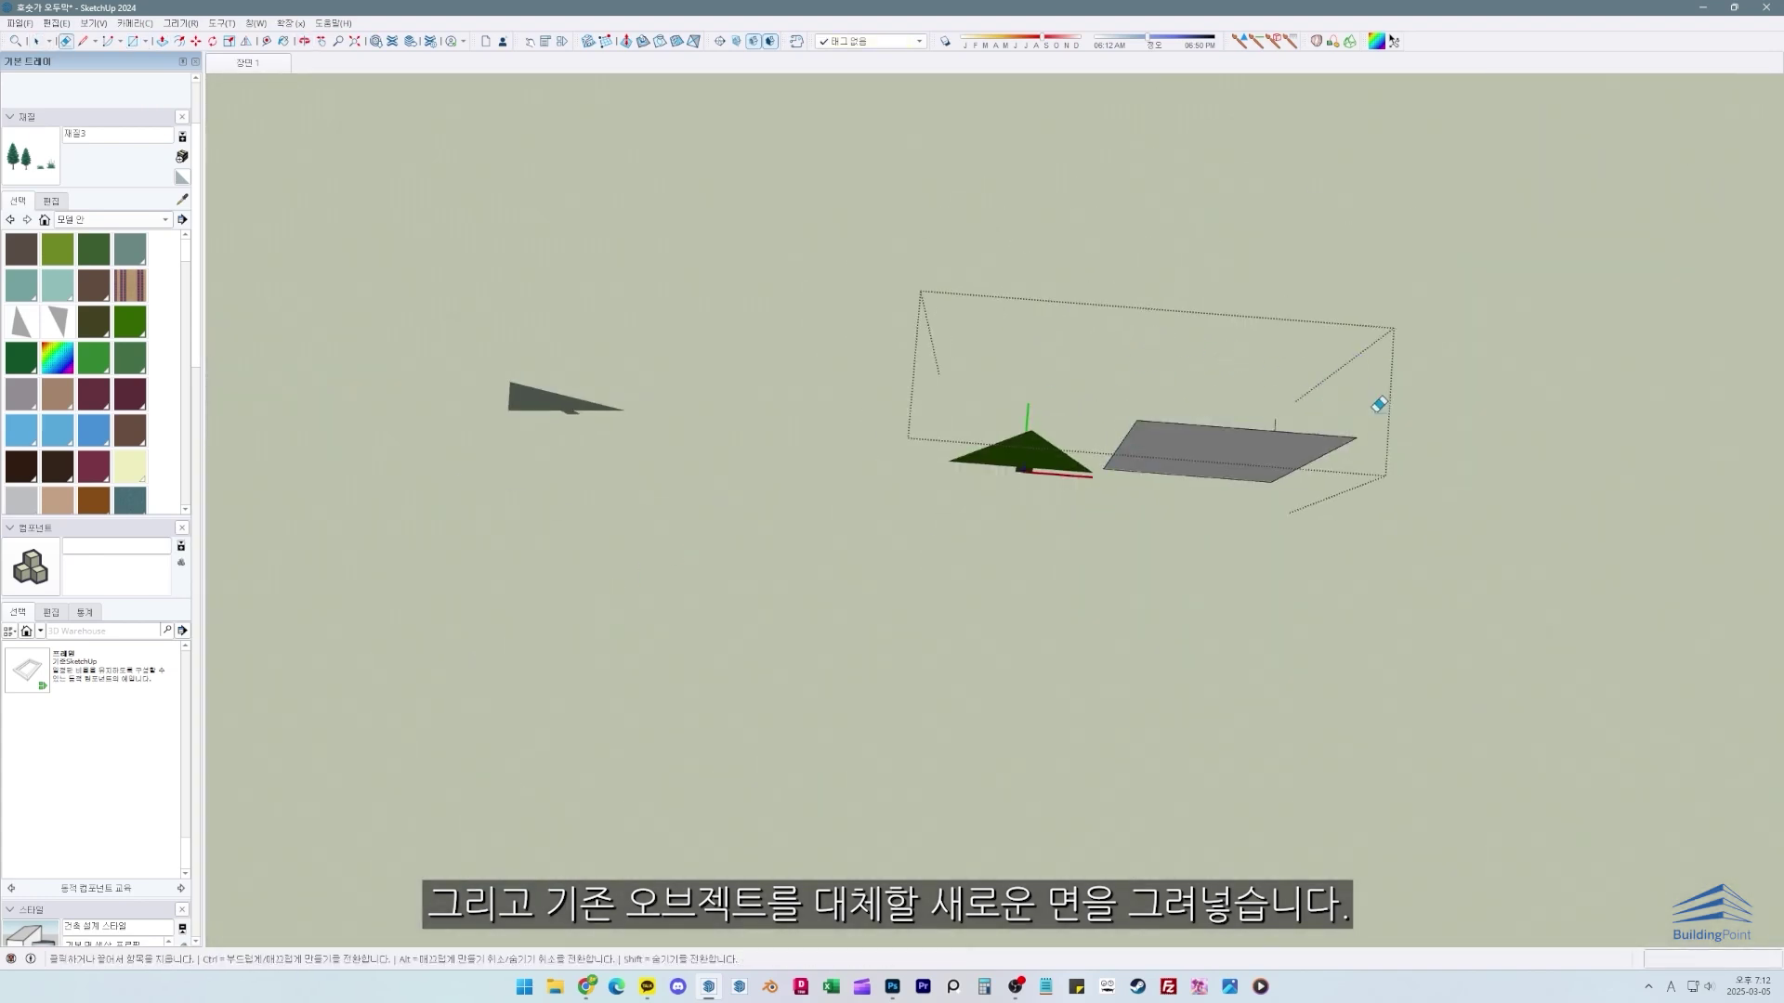
# Step: Open the upright panel for editing and paint its face with the new tree material
pyautogui.press('space')
pyautogui.doubleClick(1273, 446)
pyautogui.moveTo(1330, 394)
pyautogui.mouseDown(button='middle')
pyautogui.moveTo(1273, 446)
pyautogui.moveTo(1320, 244)
pyautogui.moveTo(1202, 437)
pyautogui.mouseUp(button='middle')
pyautogui.press('b')
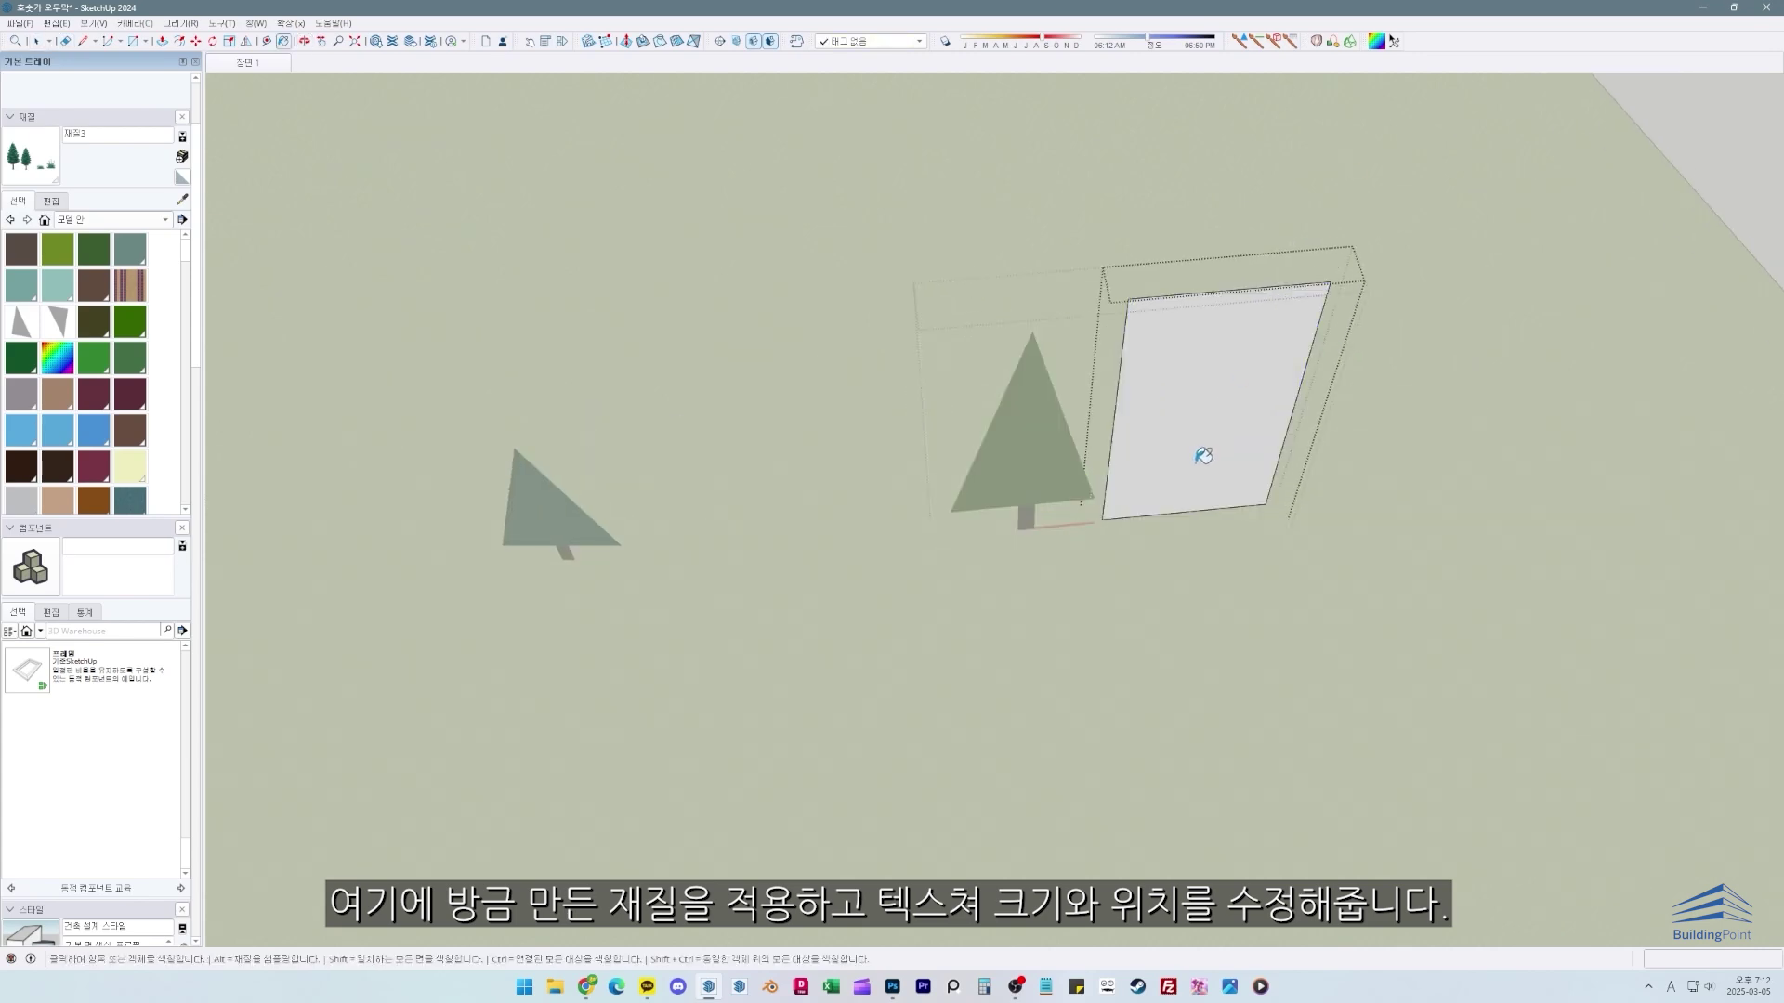
pyautogui.click(1203, 456)
# Step: Enlarge the tree texture on the upright panel with the position pins and shift it until one large tree fits the face
pyautogui.scroll(5, 1204, 456)
pyautogui.press('space')
pyautogui.rightClick(1229, 471)
pyautogui.click(1375, 708)
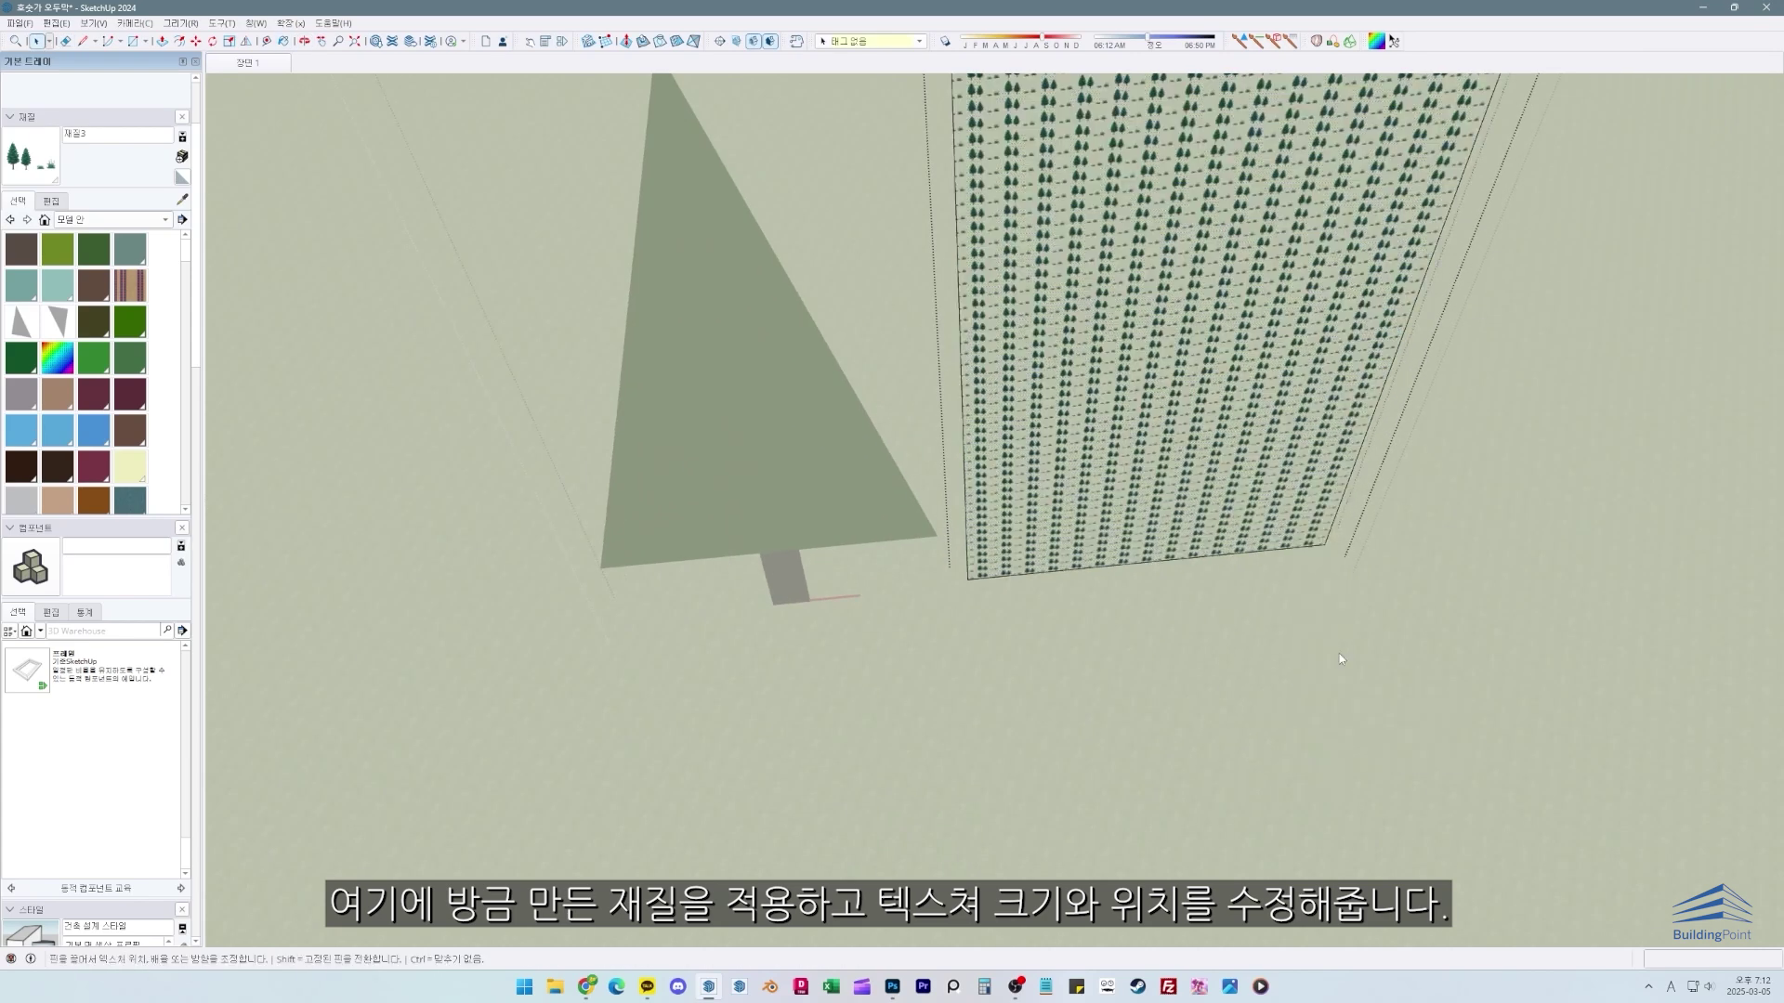
pyautogui.moveTo(1340, 654); pyautogui.dragTo(1152, 492, button='middle')
pyautogui.moveTo(1152, 493)
pyautogui.mouseDown()
pyautogui.moveTo(1183, 494)
pyautogui.moveTo(1067, 505)
pyautogui.moveTo(1053, 557)
pyautogui.moveTo(1433, 594)
pyautogui.mouseUp()
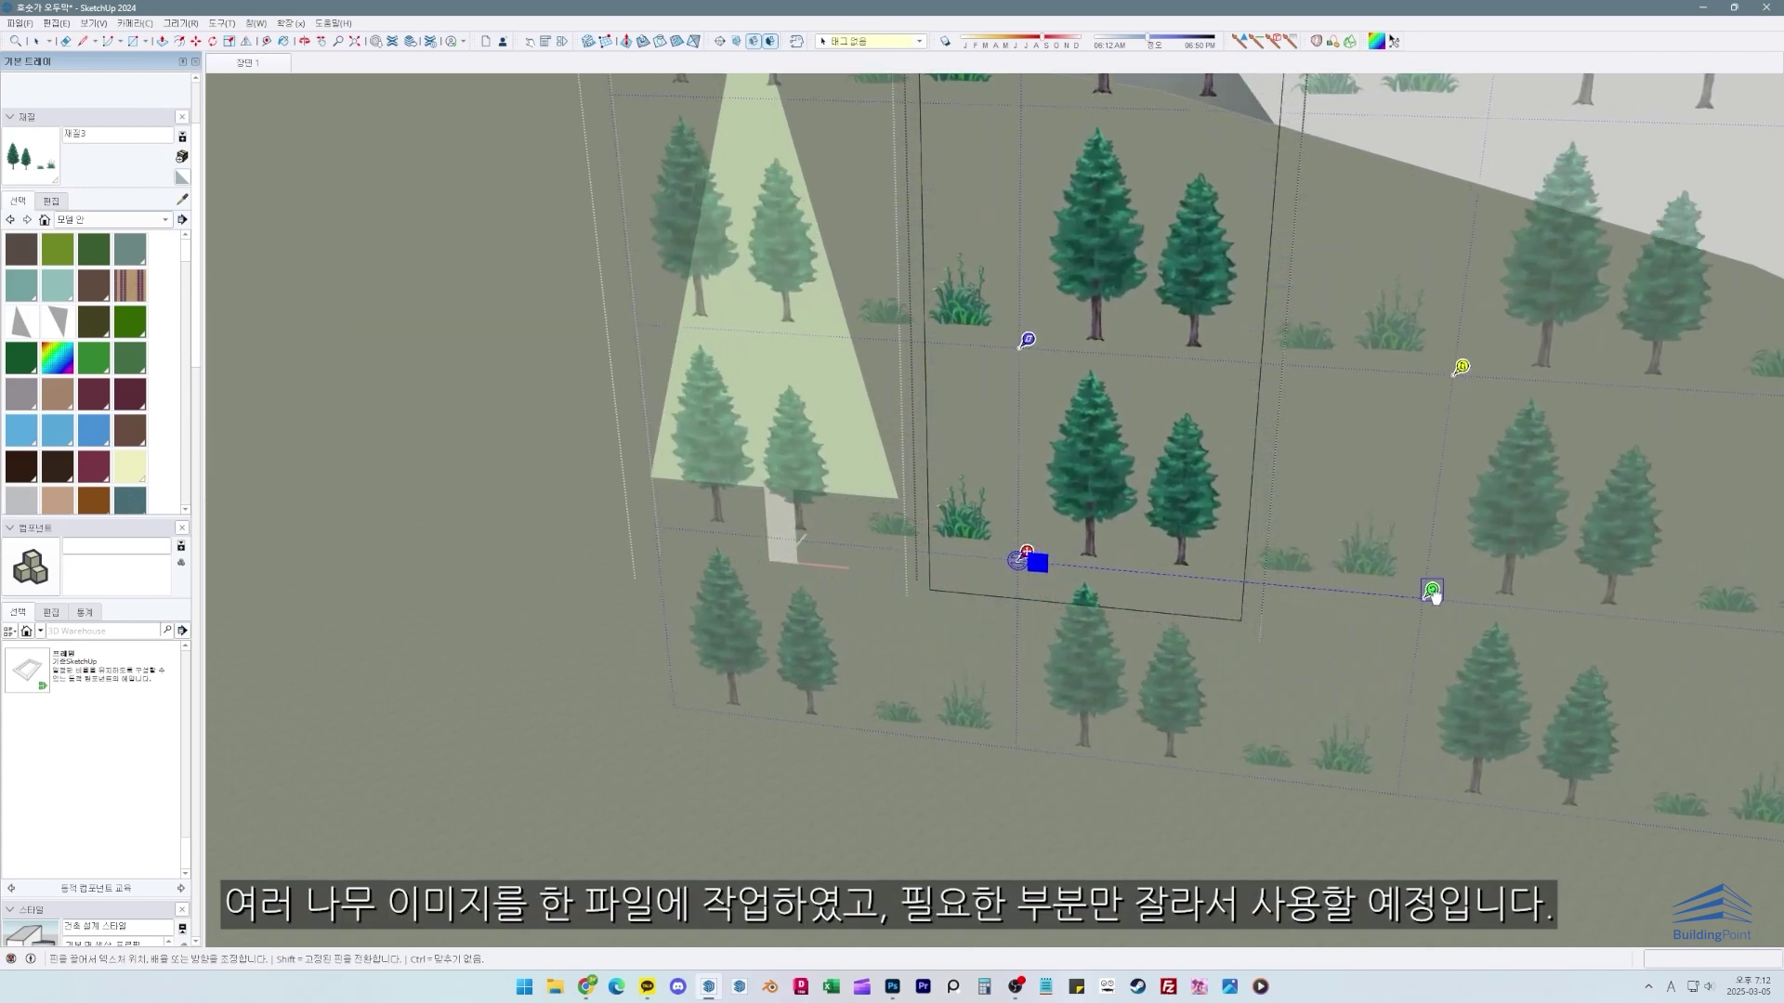
pyautogui.scroll(-5, 1325, 557)
pyautogui.moveTo(1160, 595); pyautogui.dragTo(1547, 634)
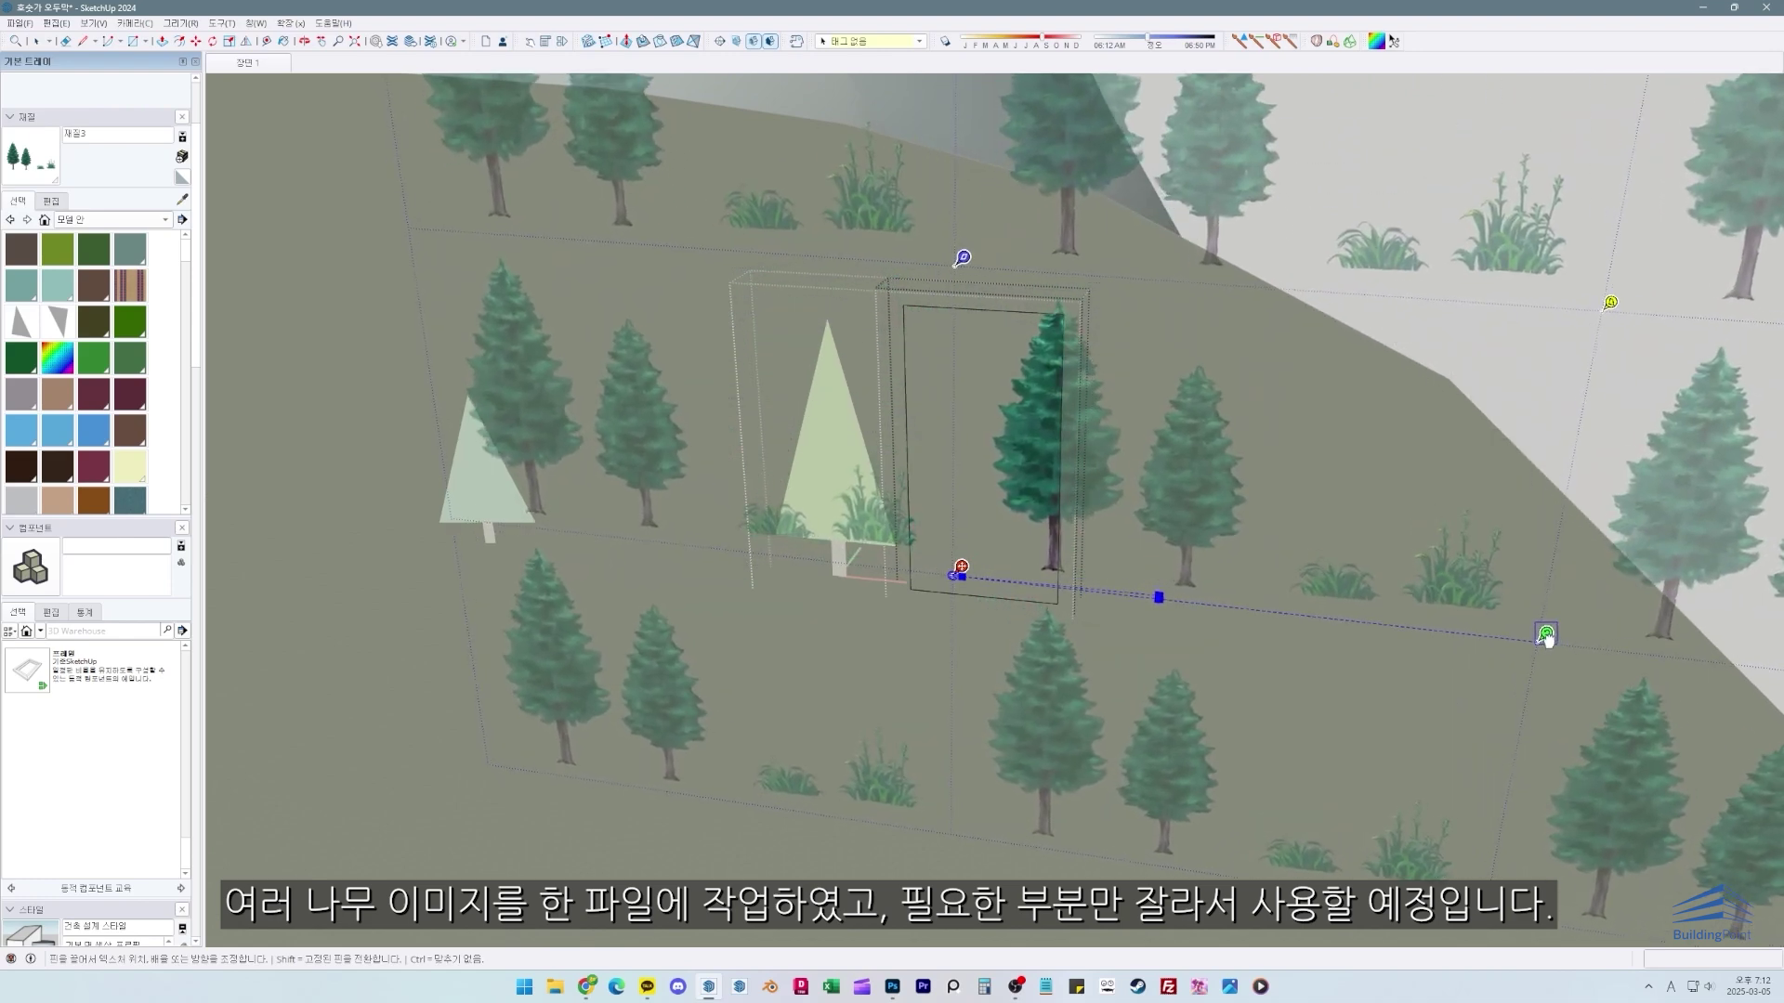
pyautogui.moveTo(1430, 575); pyautogui.dragTo(1306, 571)
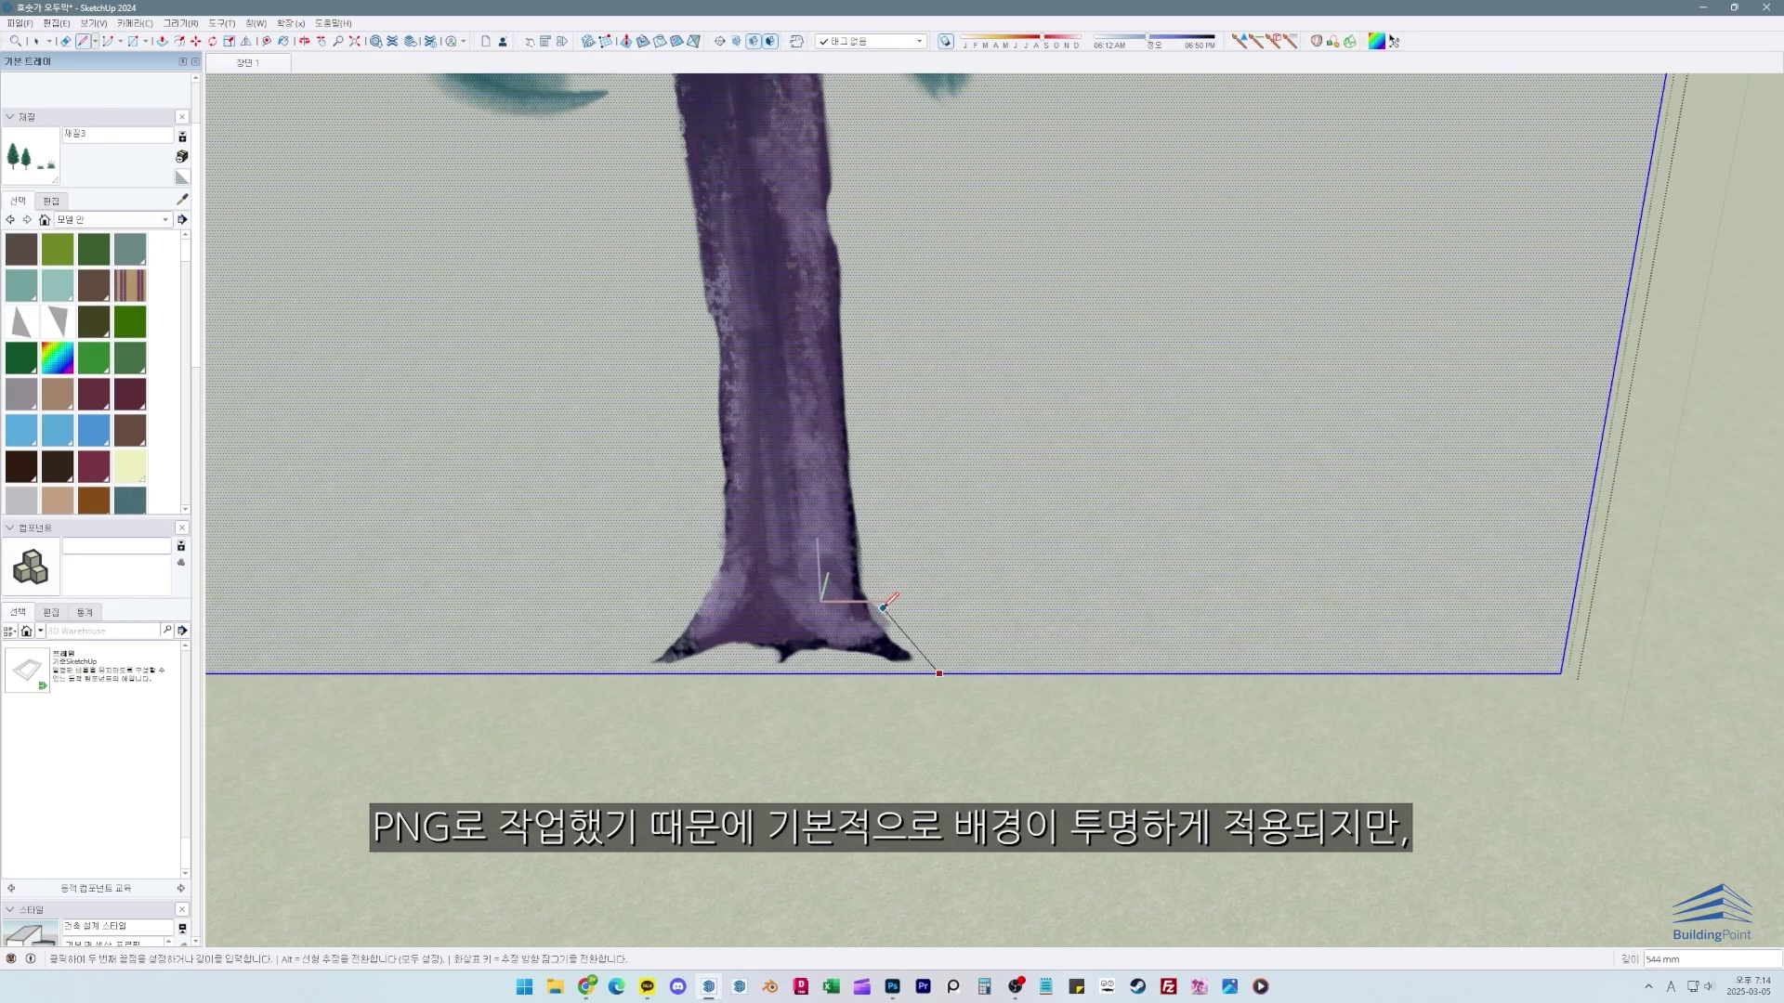
# Step: Trace connected lines up the right side of the trunk and along the underside of the lowest branches
pyautogui.scroll(-3, 883, 606)
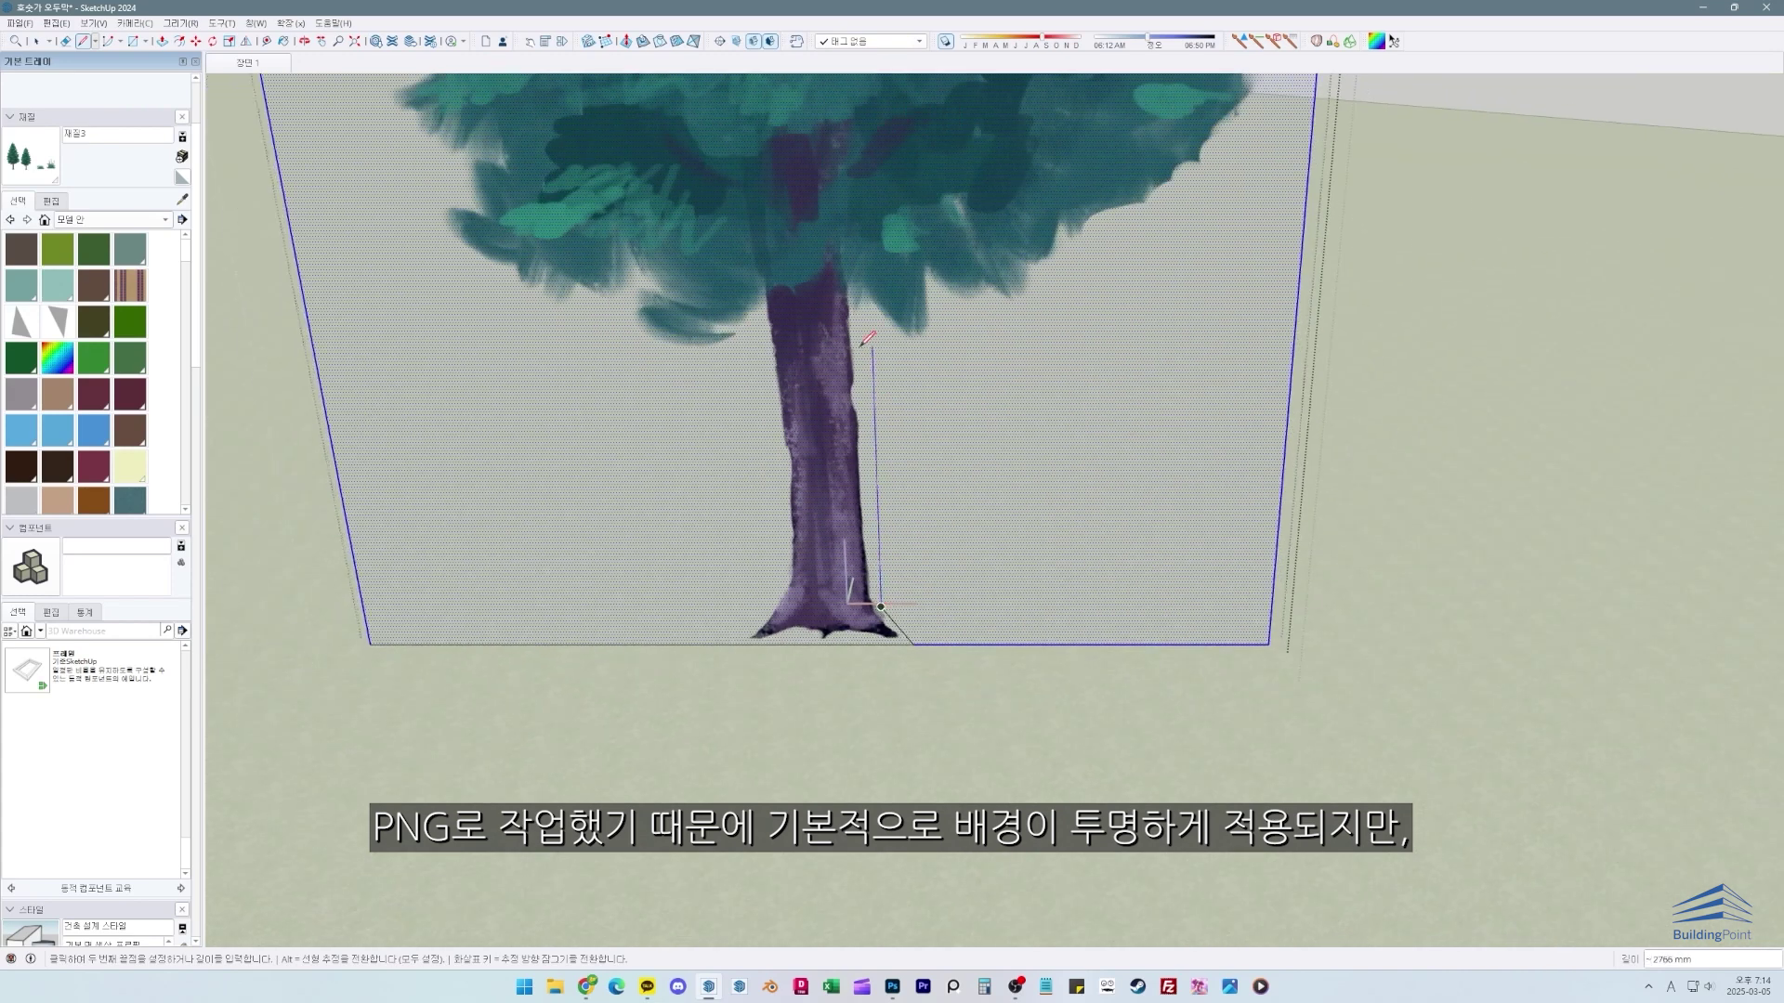
pyautogui.scroll(3, 864, 342)
pyautogui.click(859, 306)
pyautogui.scroll(3, 858, 307)
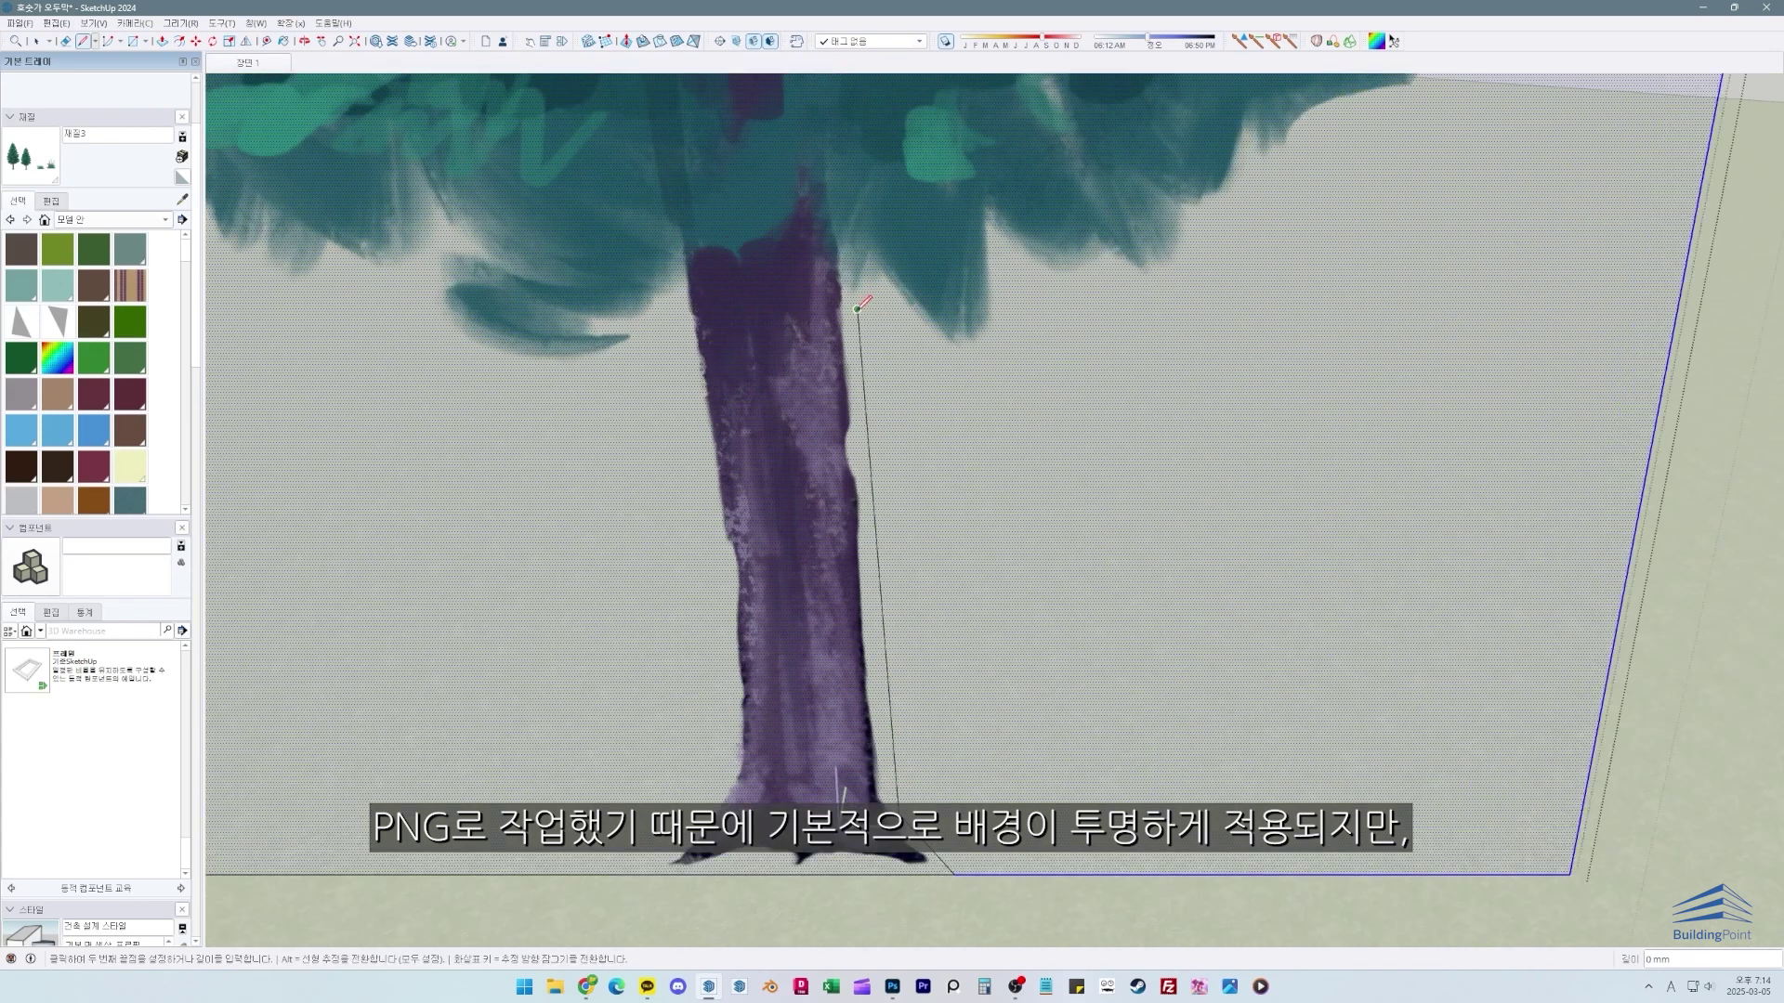
pyautogui.scroll(-2, 869, 302)
pyautogui.click(878, 293)
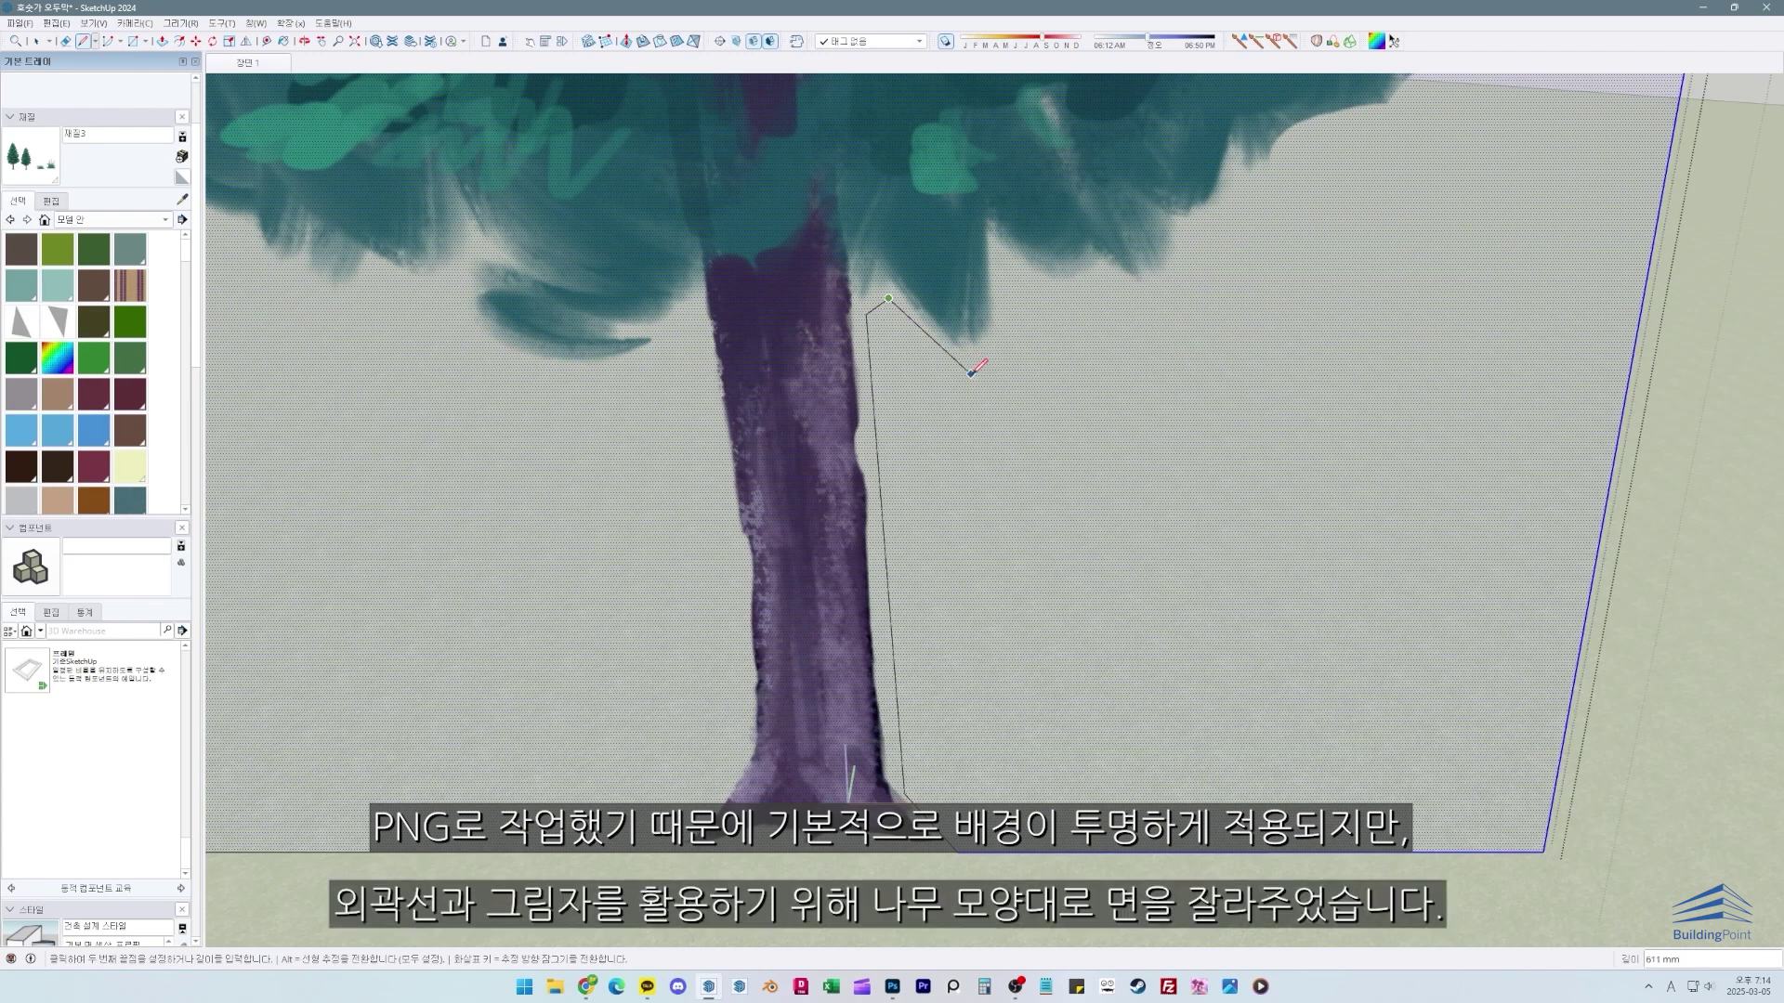
pyautogui.click(964, 362)
pyautogui.scroll(2, 984, 336)
pyautogui.scroll(-3, 1097, 303)
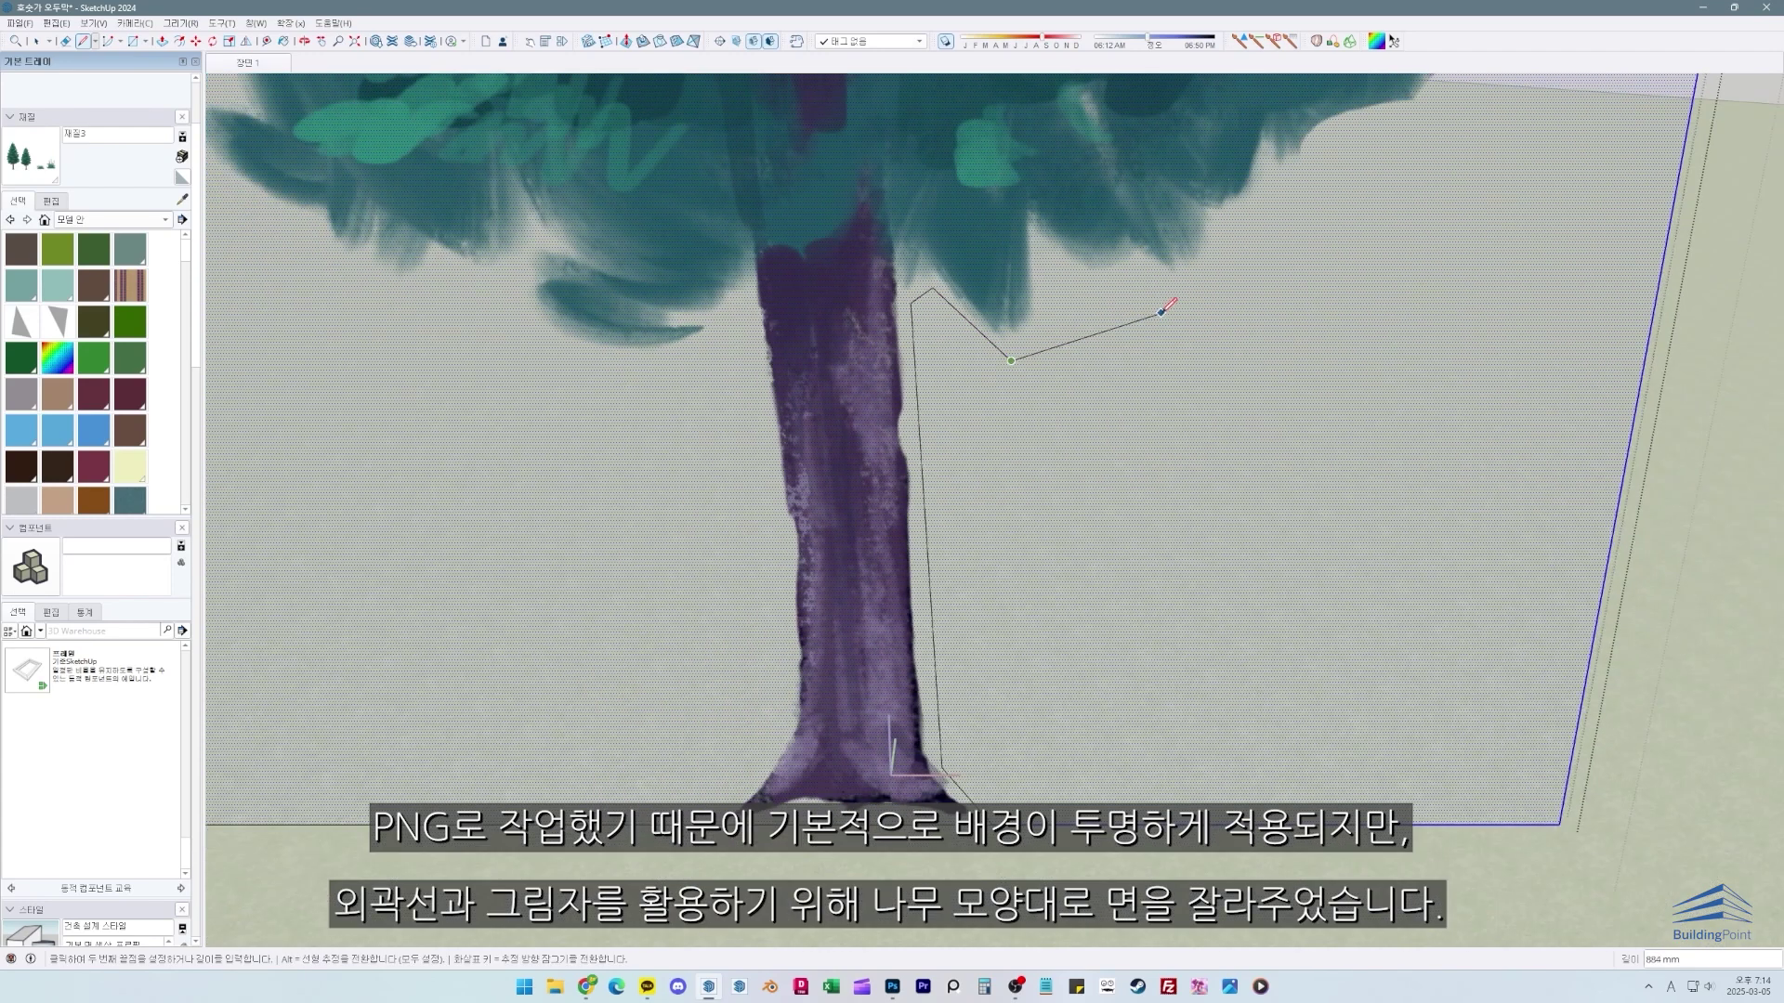
pyautogui.click(1179, 306)
# Step: Continue the outline around the lower foliage and up the right side of the tree's crown
pyautogui.keyDown('shift'); pyautogui.moveTo(1305, 220); pyautogui.dragTo(831, 602, button='middle'); pyautogui.keyUp('shift')
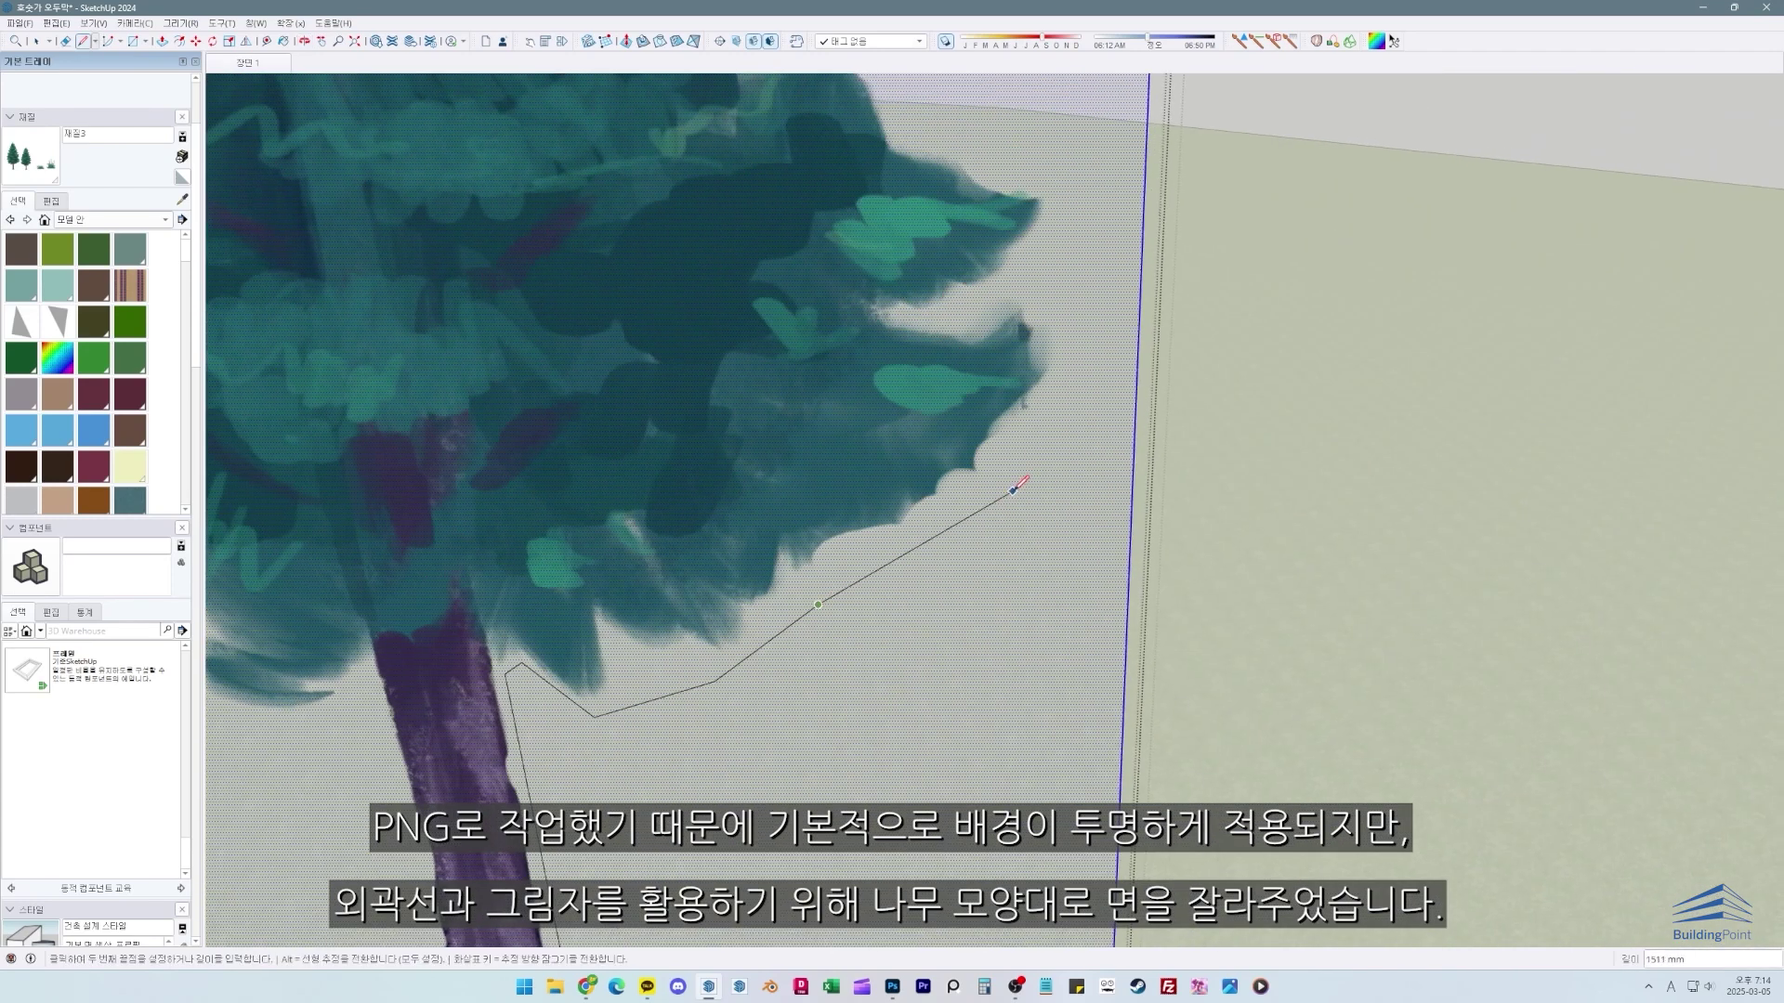
pyautogui.click(1086, 374)
pyautogui.scroll(-3, 1085, 364)
pyautogui.scroll(2, 1083, 264)
pyautogui.keyDown('shift'); pyautogui.moveTo(1083, 264); pyautogui.dragTo(1079, 462, button='middle'); pyautogui.keyUp('shift')
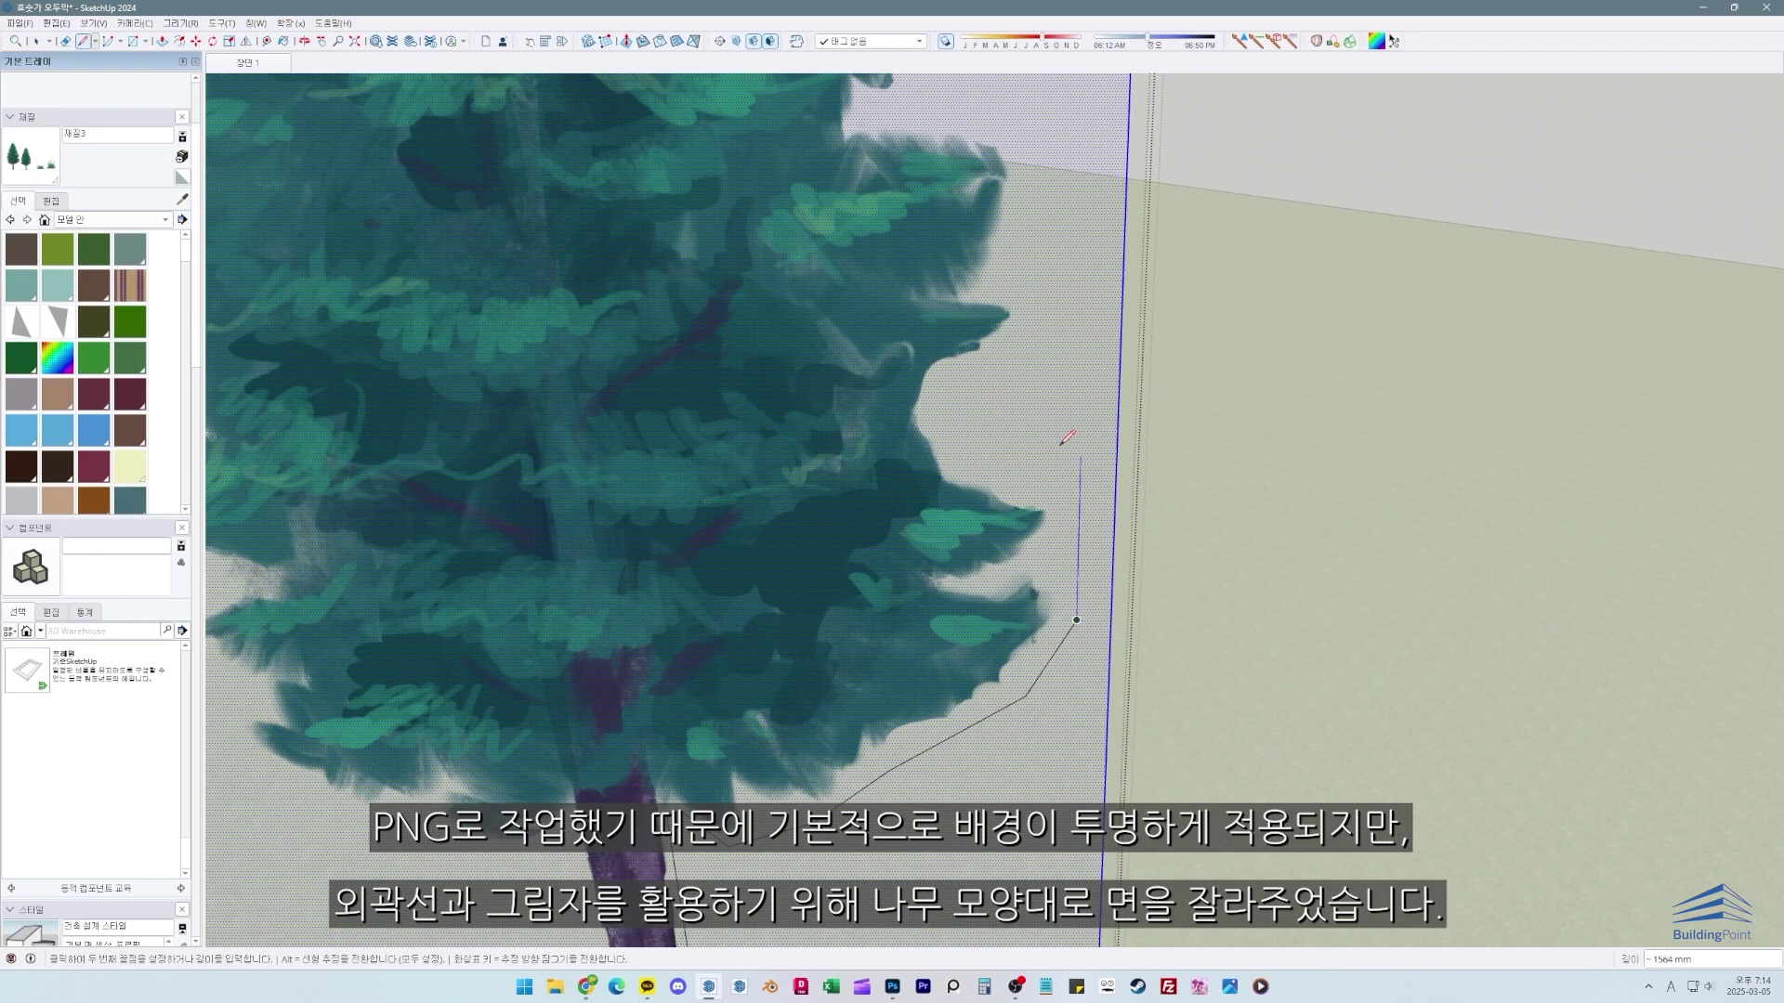
pyautogui.scroll(-3, 1078, 401)
pyautogui.scroll(2, 1071, 569)
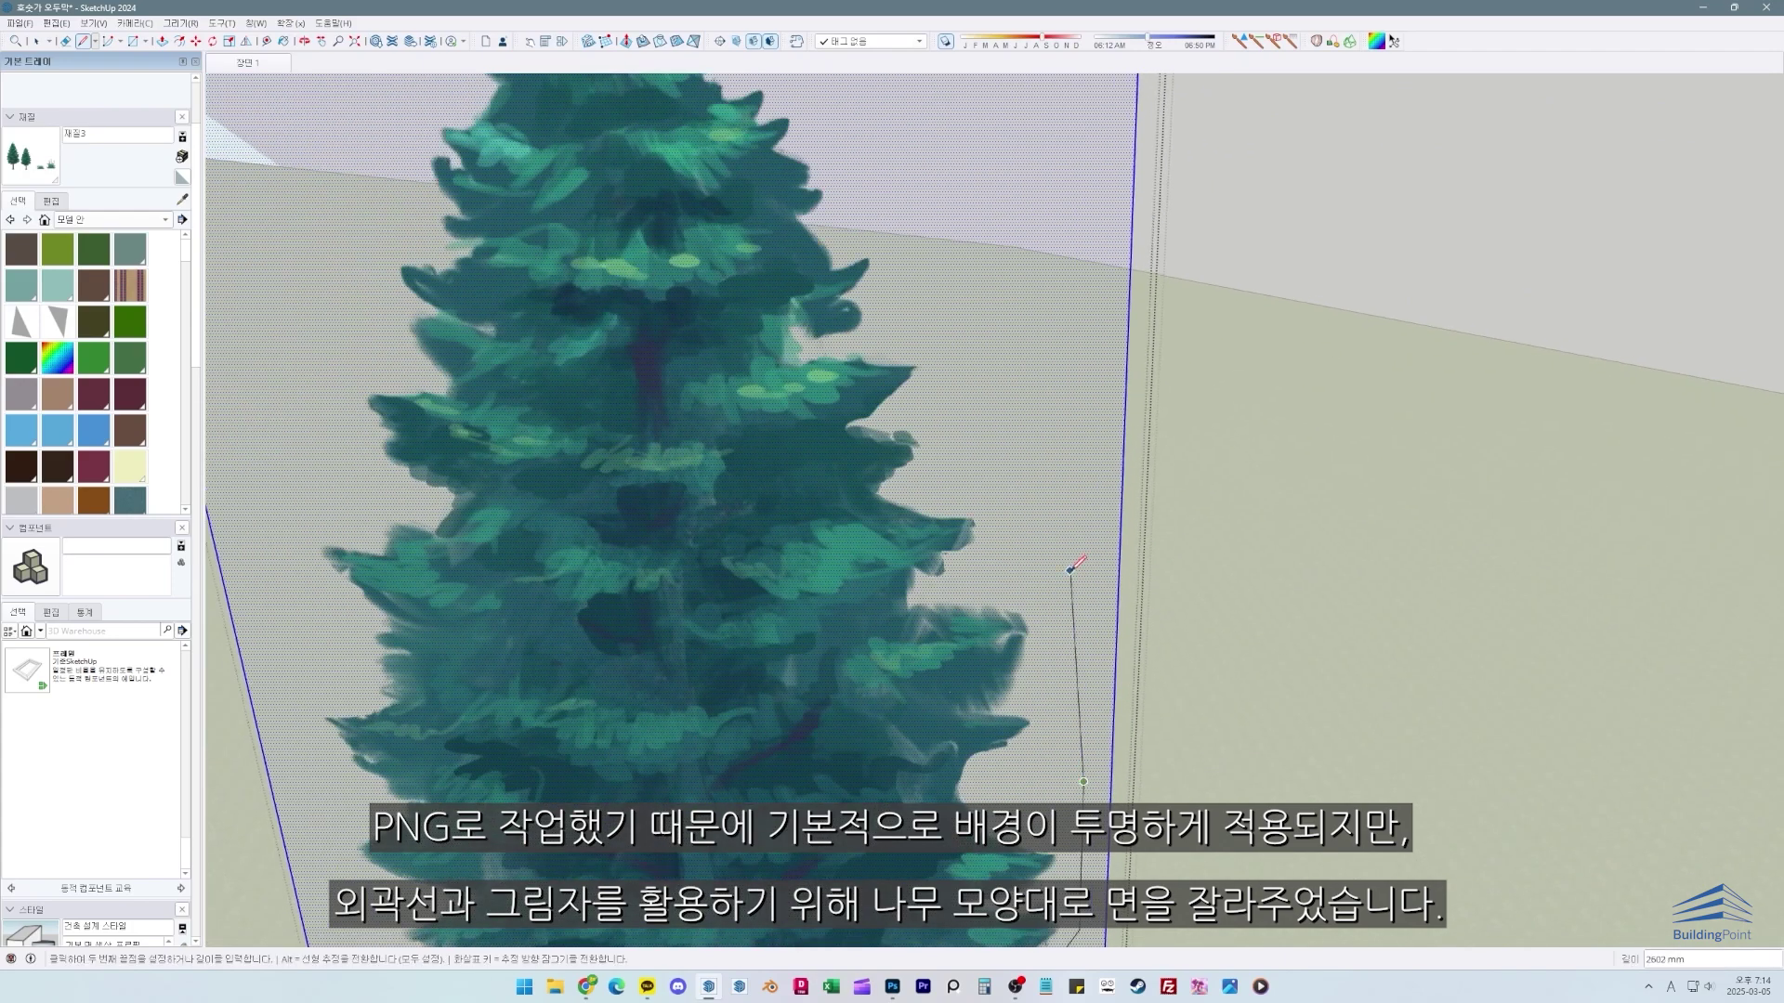
pyautogui.scroll(-3, 1029, 532)
pyautogui.scroll(1, 988, 438)
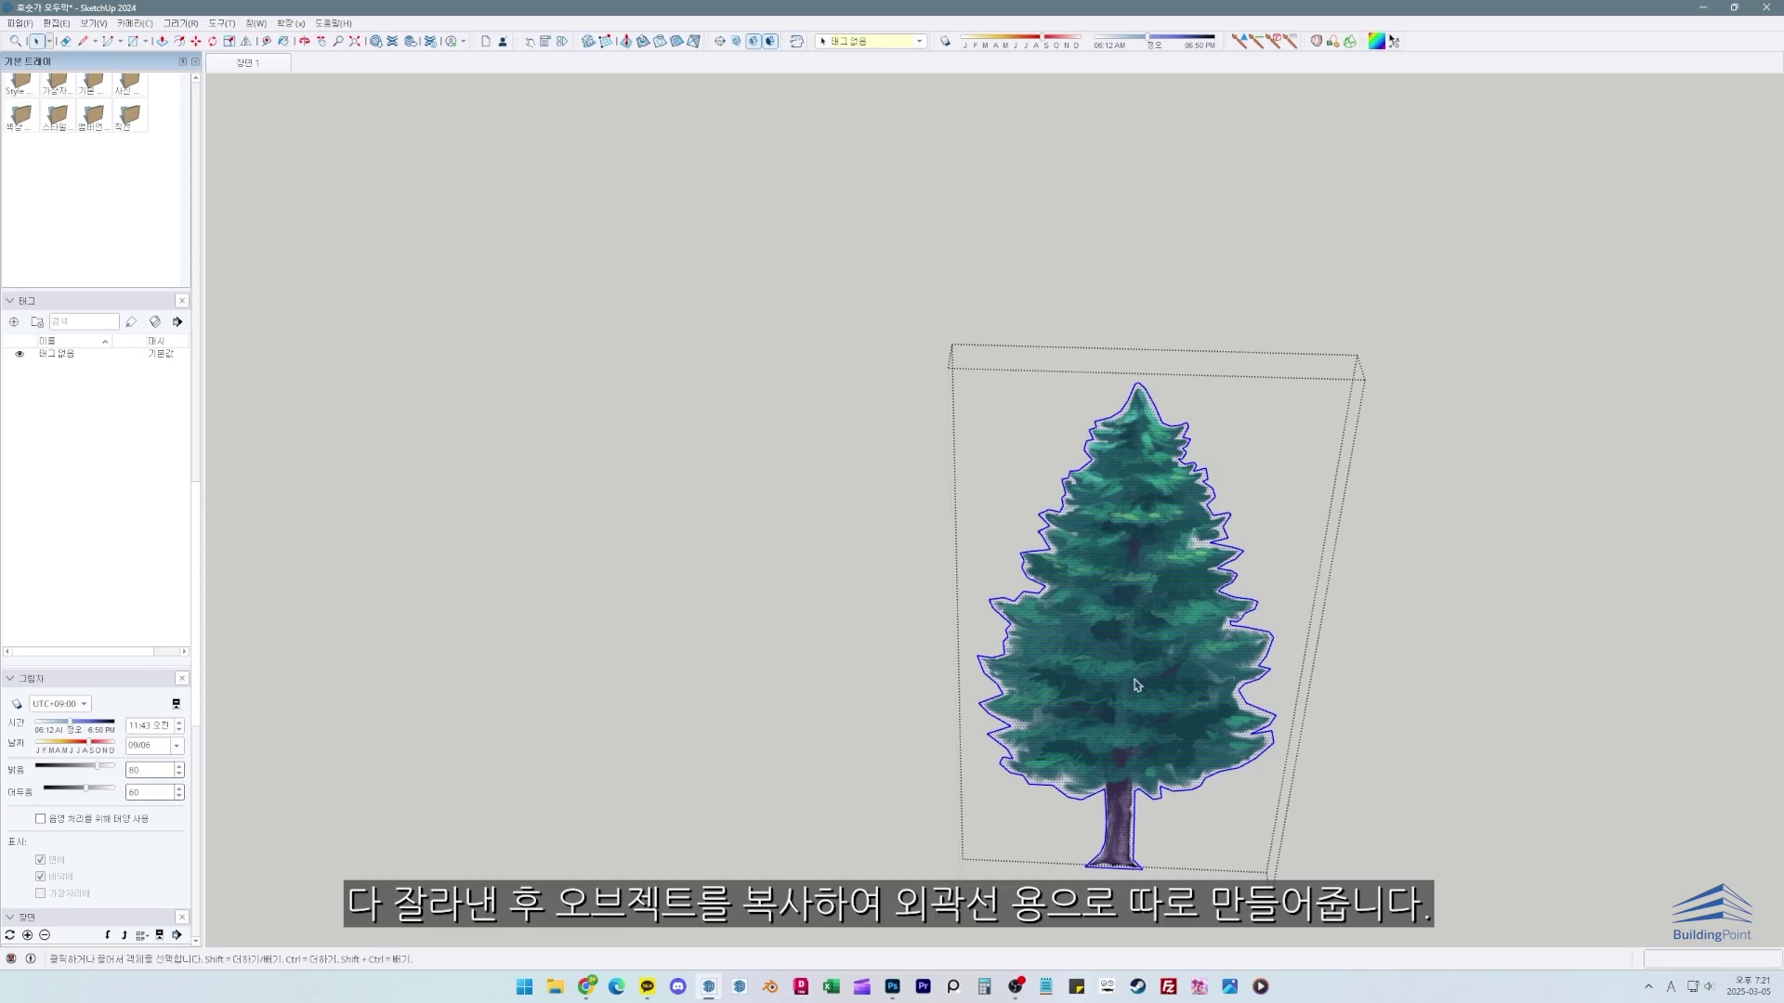
# Step: Copy the cut-out tree with the Move tool and place the duplicate beside the original
pyautogui.scroll(3, 1089, 868)
pyautogui.click(1097, 866)
pyautogui.press('ctrl')
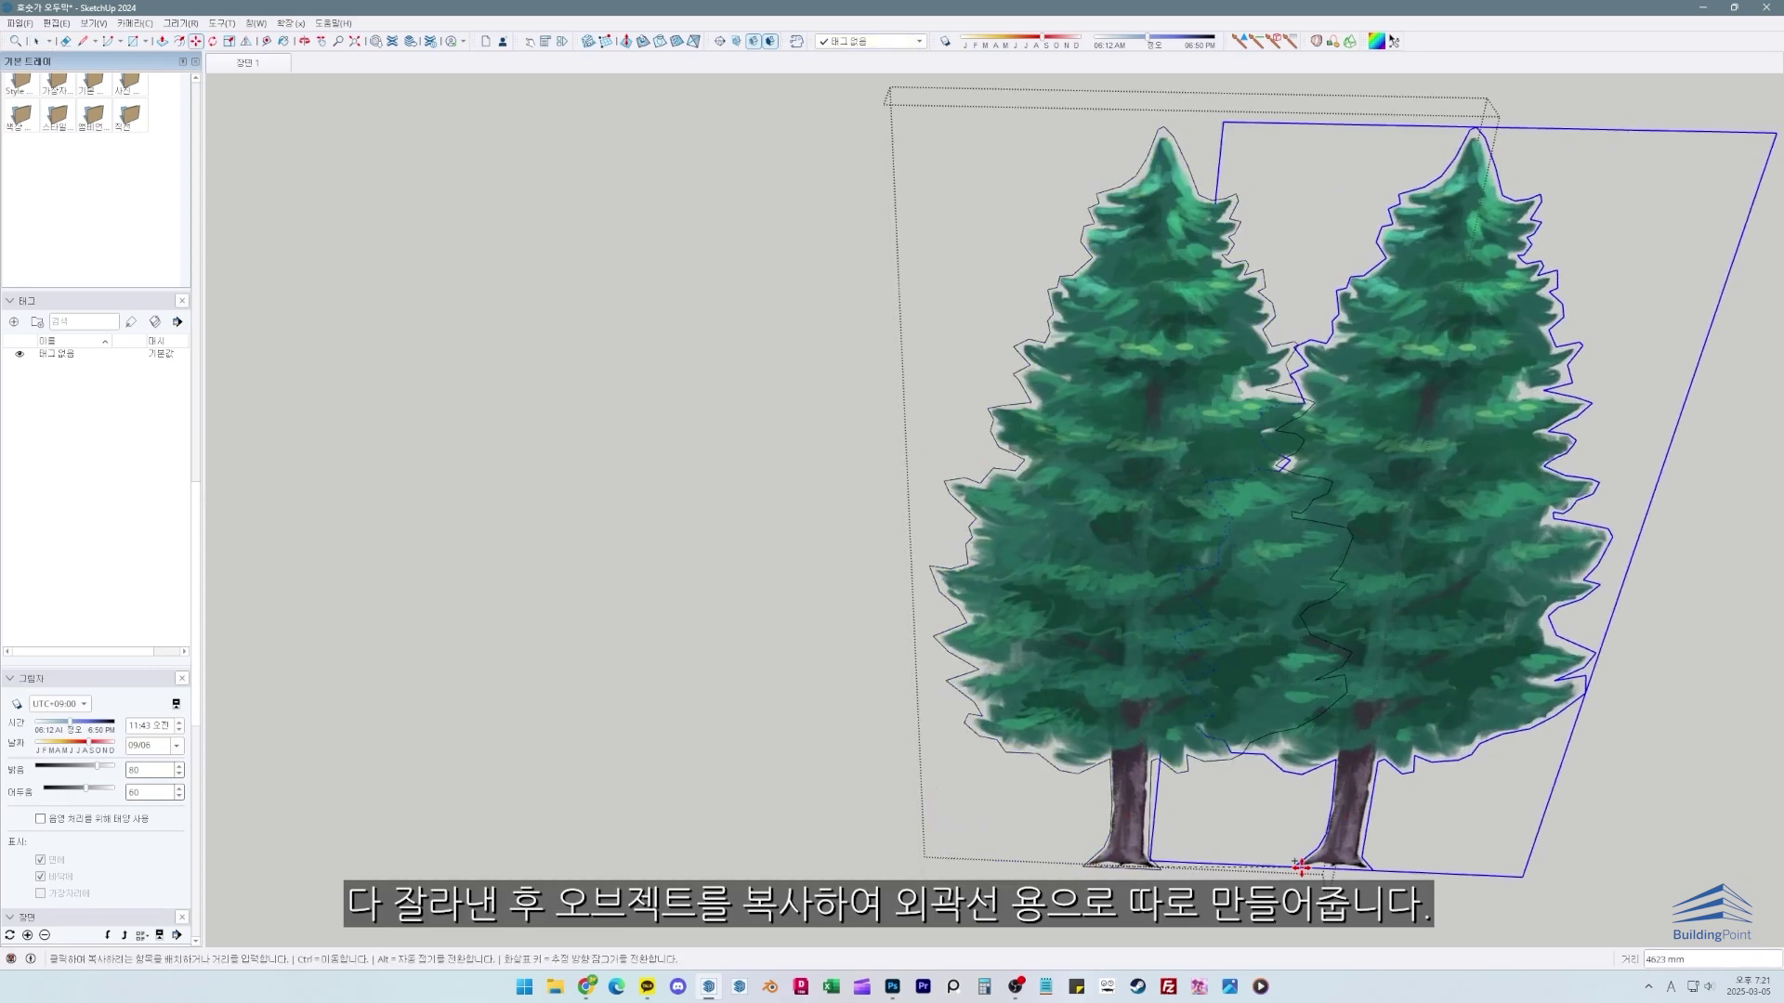
pyautogui.click(1545, 881)
pyautogui.scroll(-3, 1542, 847)
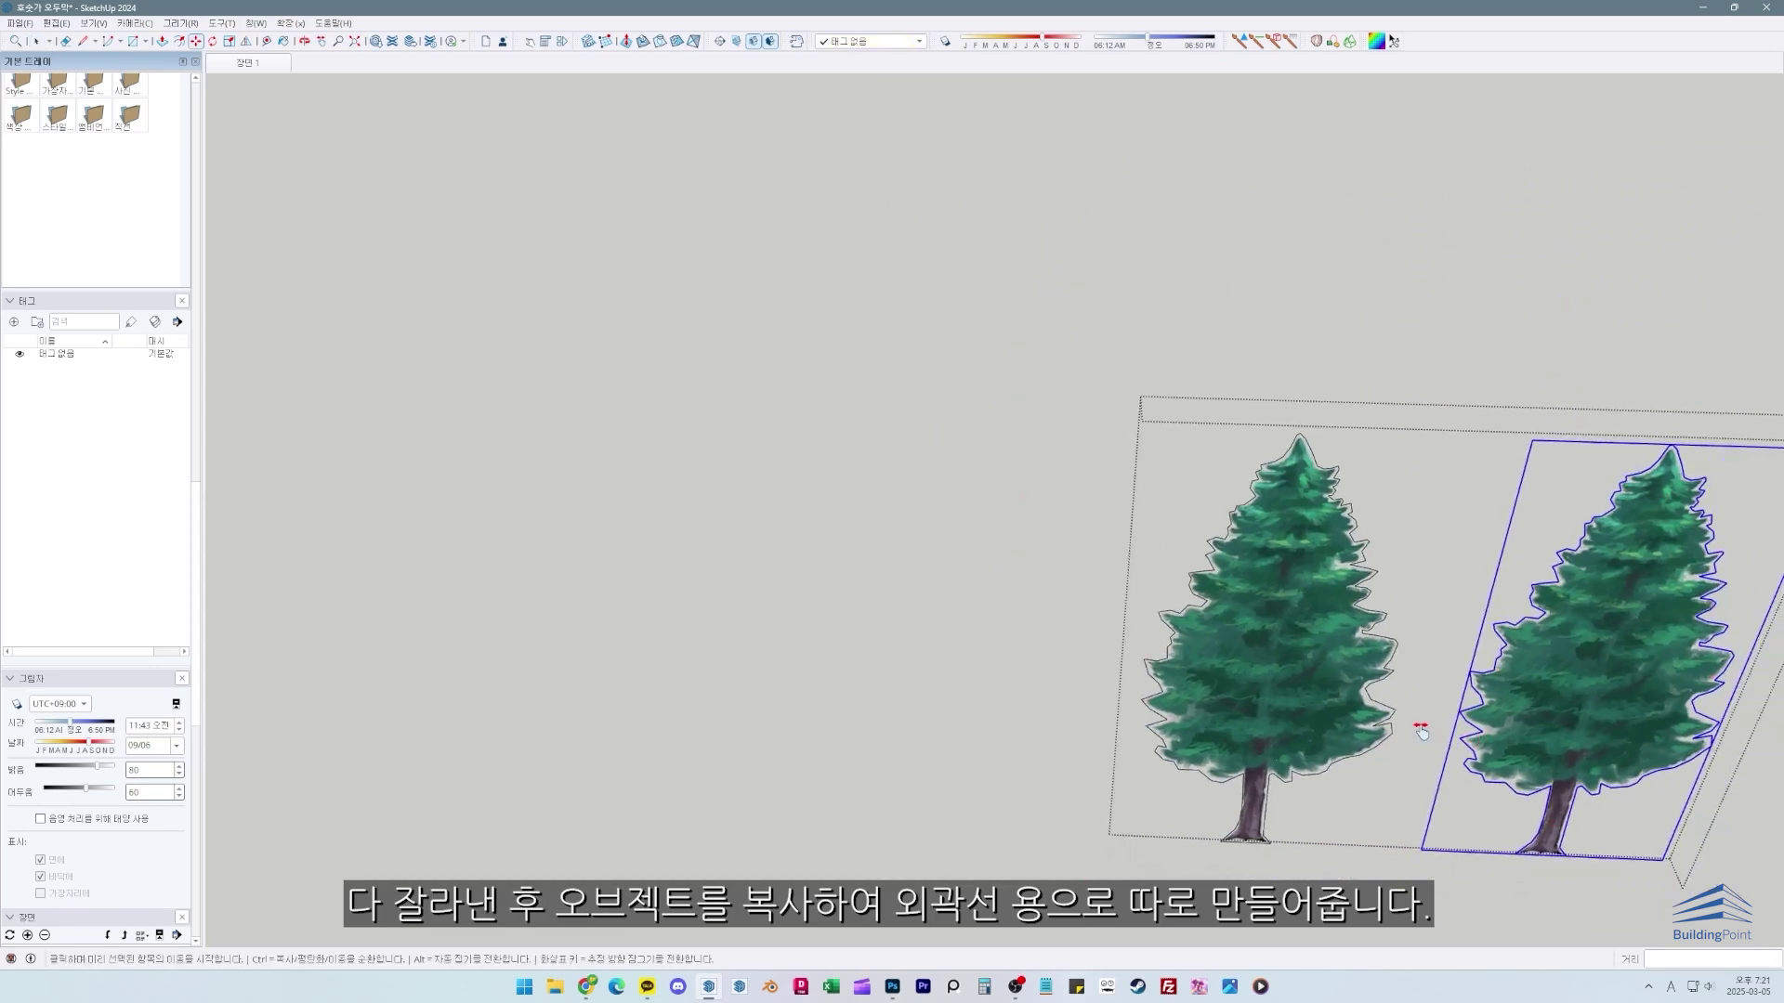
pyautogui.keyDown('shift'); pyautogui.moveTo(1422, 729); pyautogui.dragTo(1169, 788, button='middle'); pyautogui.keyUp('shift')
pyautogui.scroll(-2, 1169, 788)
pyautogui.press('space')
pyautogui.scroll(1, 1189, 710)
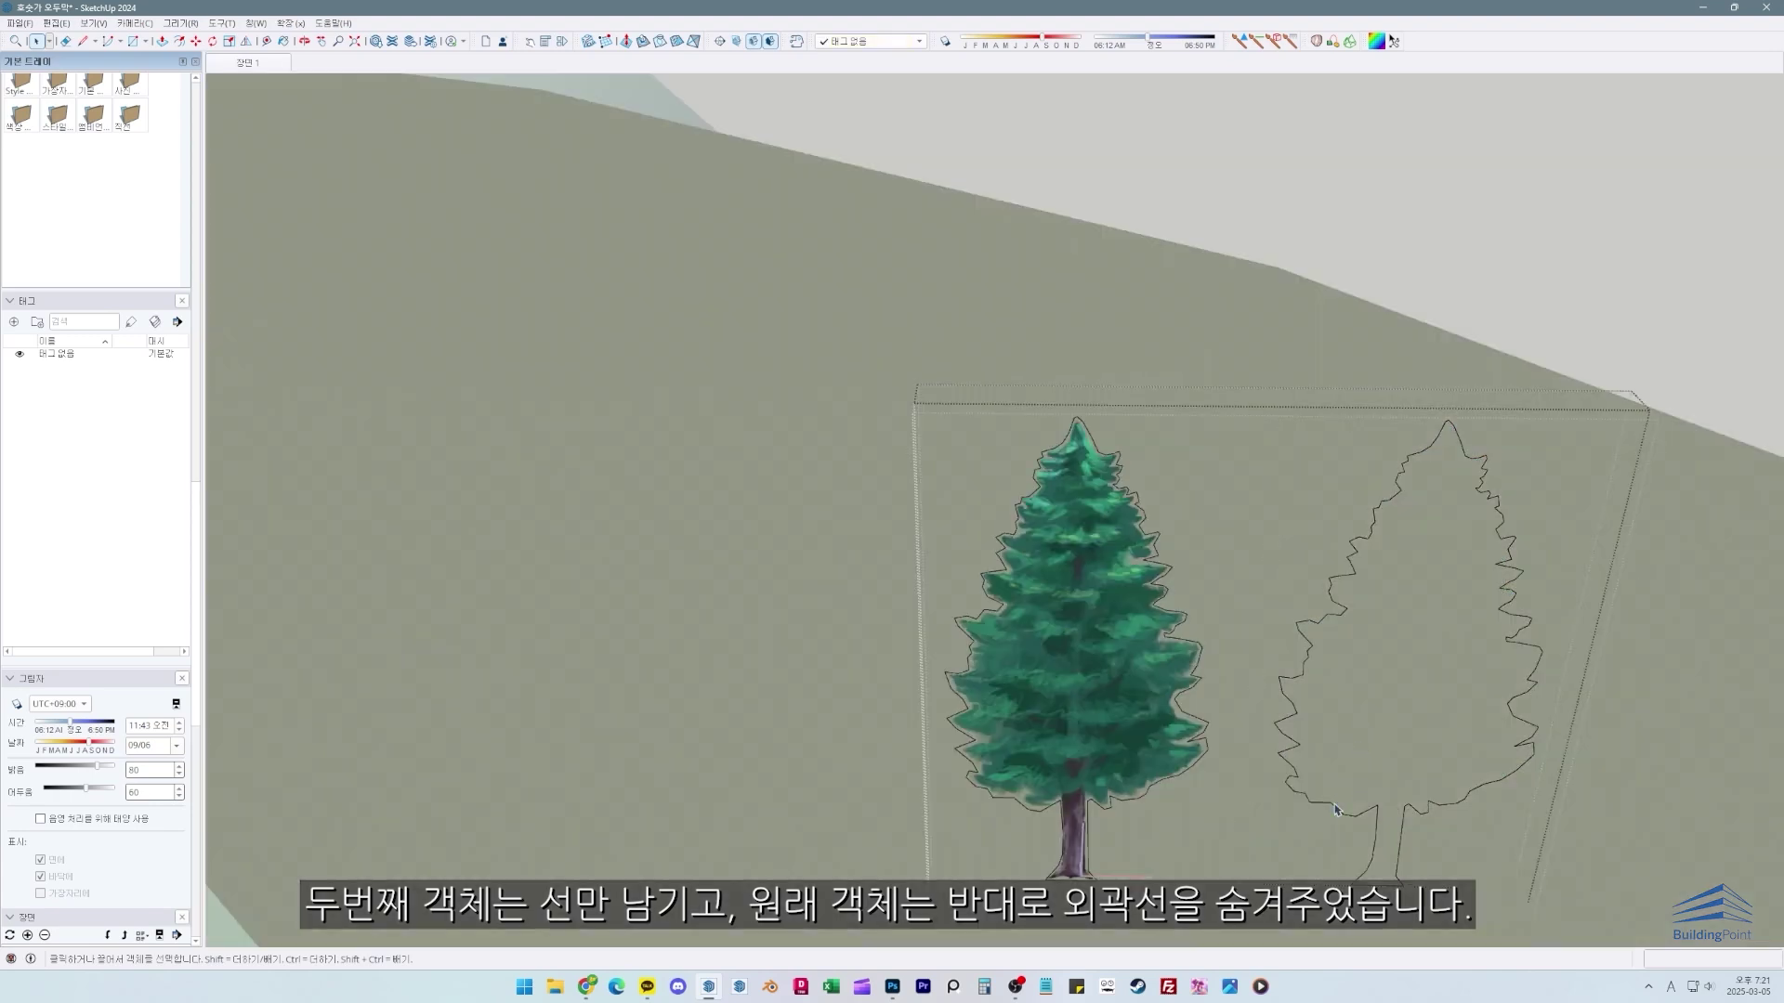
# Step: Select the outline-only copy of the tree and create a new tag named tree_line
pyautogui.click(1352, 881)
pyautogui.press('m')
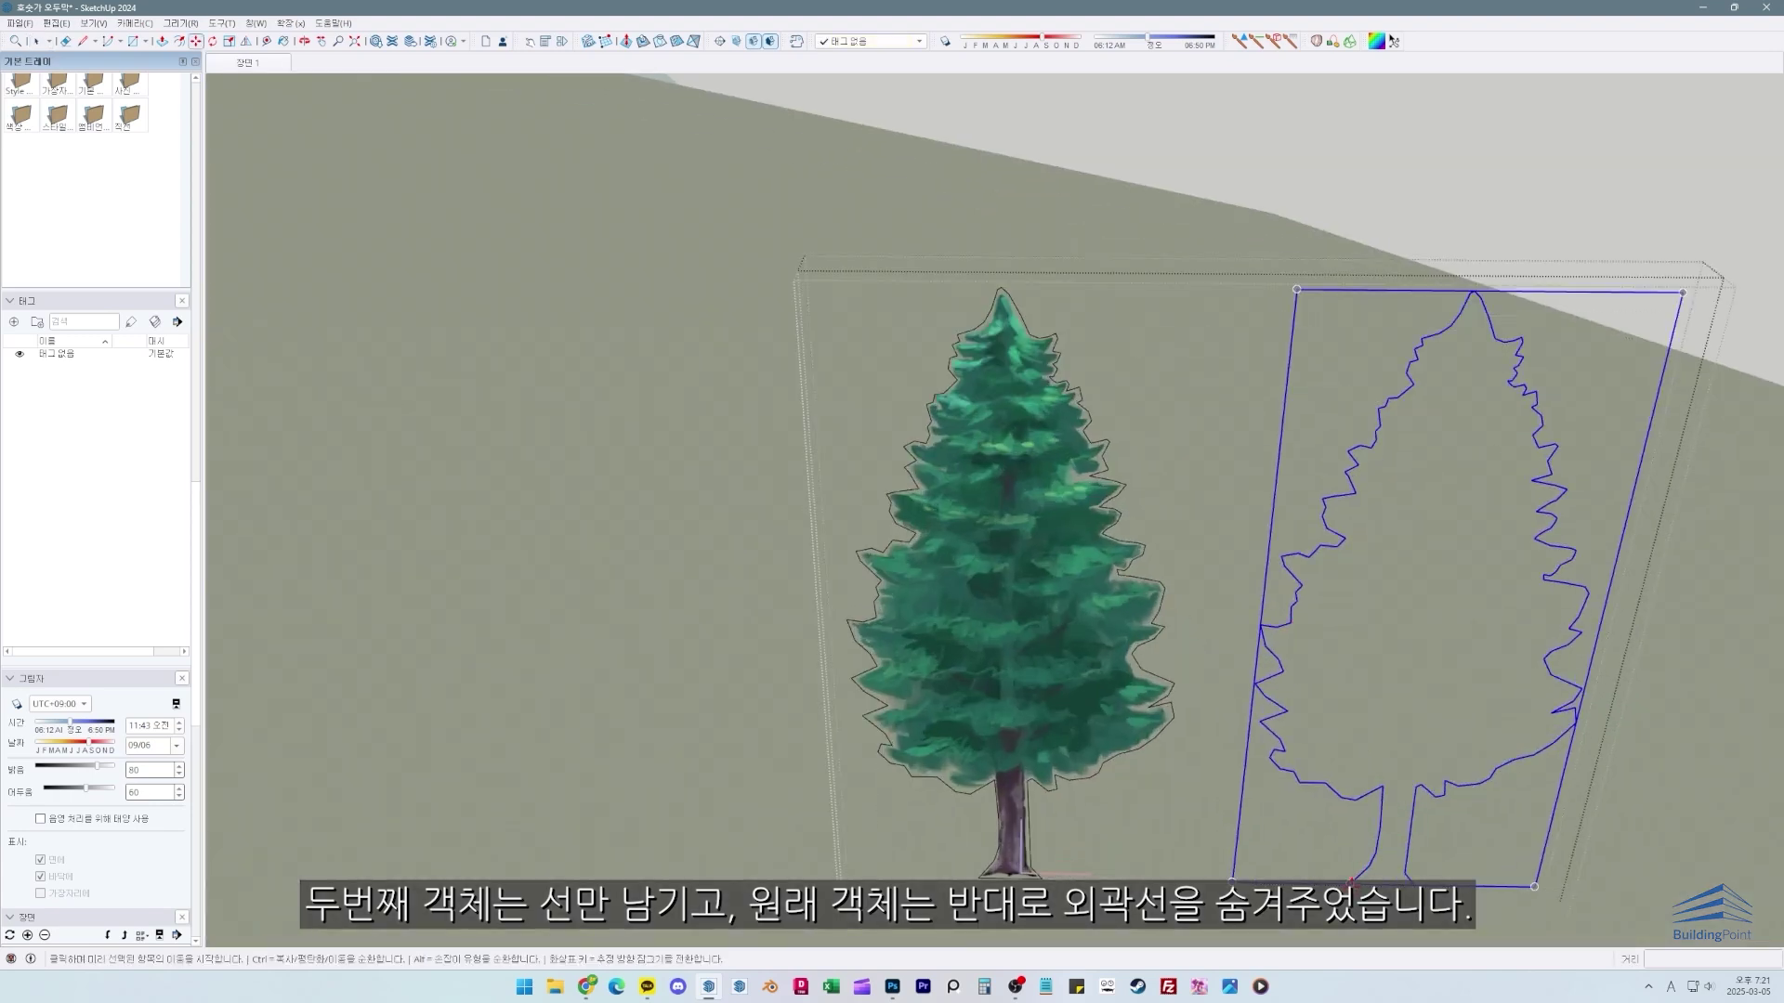
pyautogui.press('space')
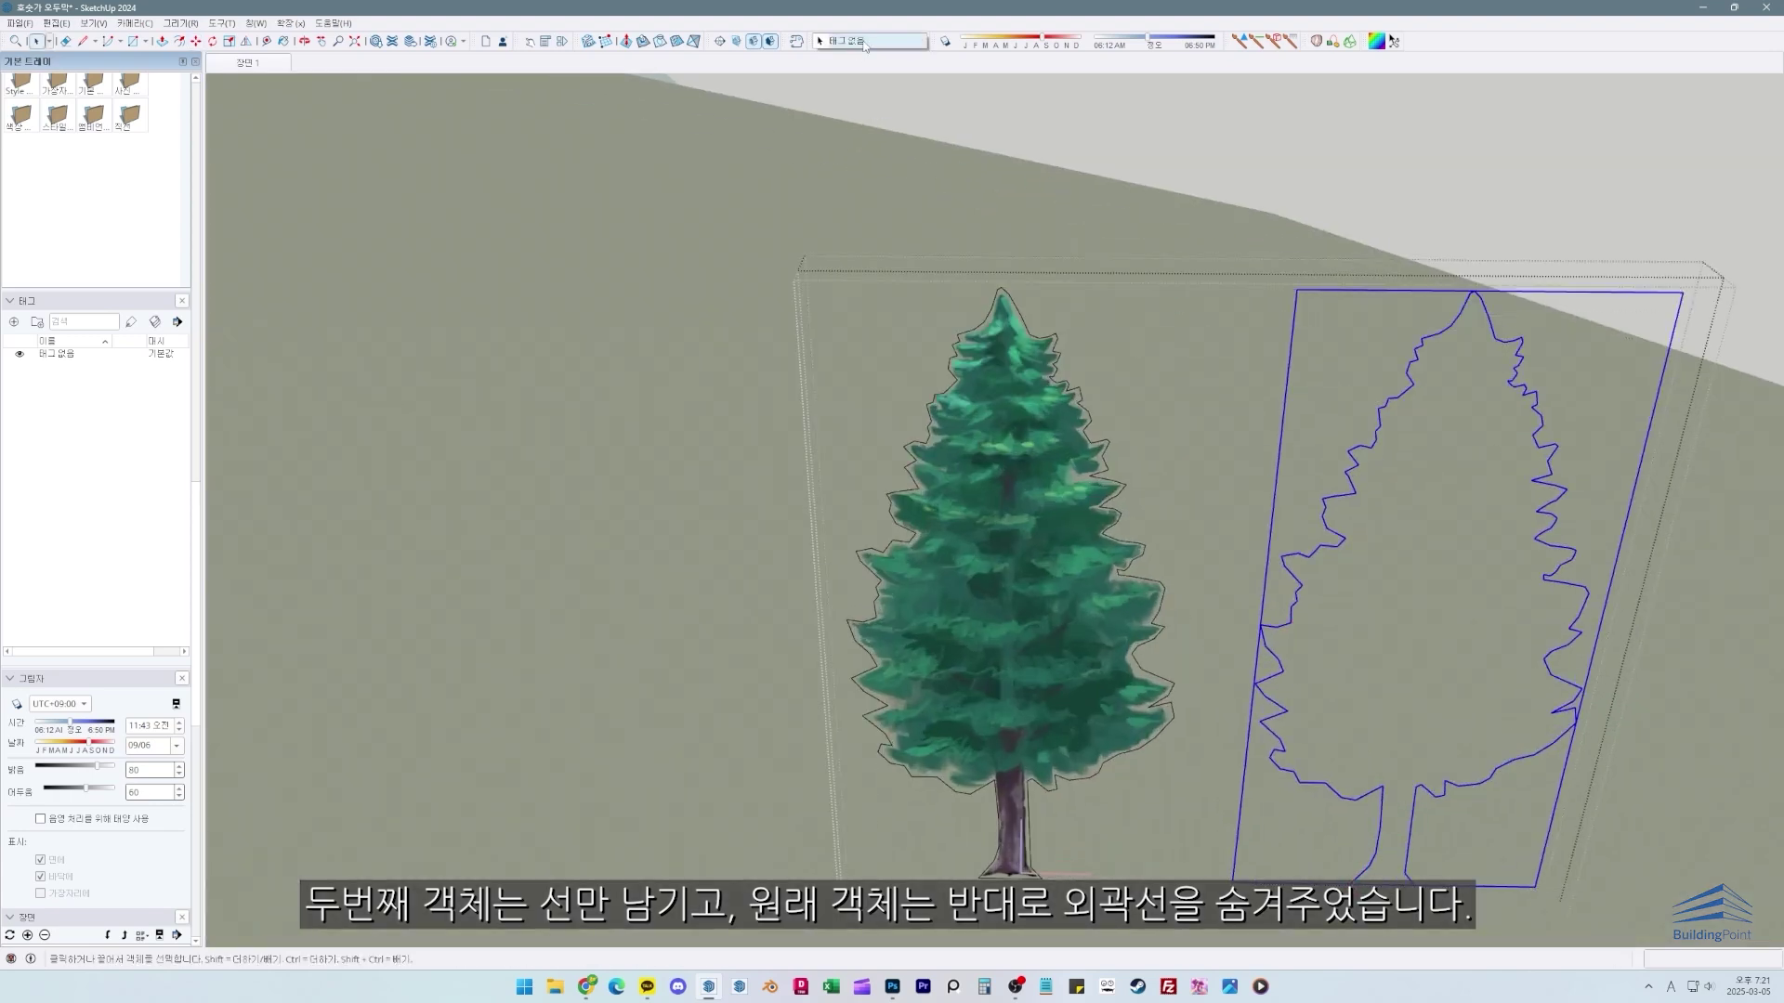
pyautogui.click(14, 323)
pyautogui.write('T')
pyautogui.press('capslock')
pyautogui.write('ㄱ')
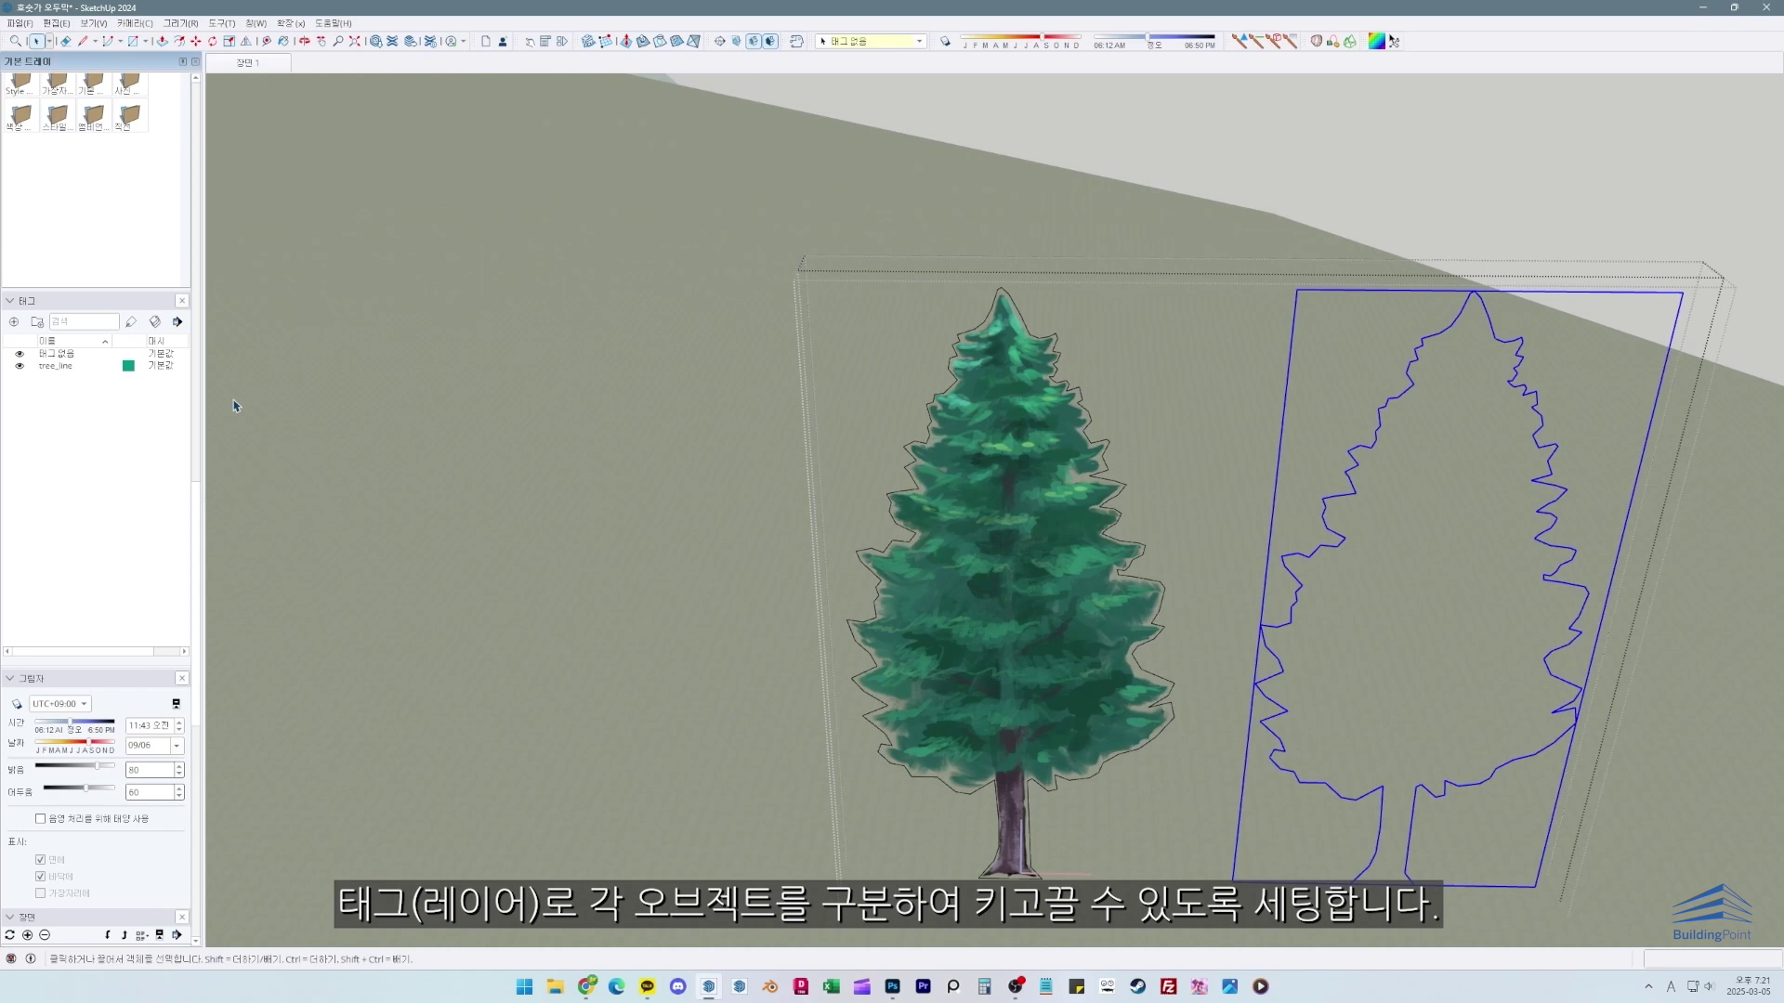
# Step: Assign the tree_line tag to the outline copy and open the tag choices for the textured tree
pyautogui.click(1026, 601)
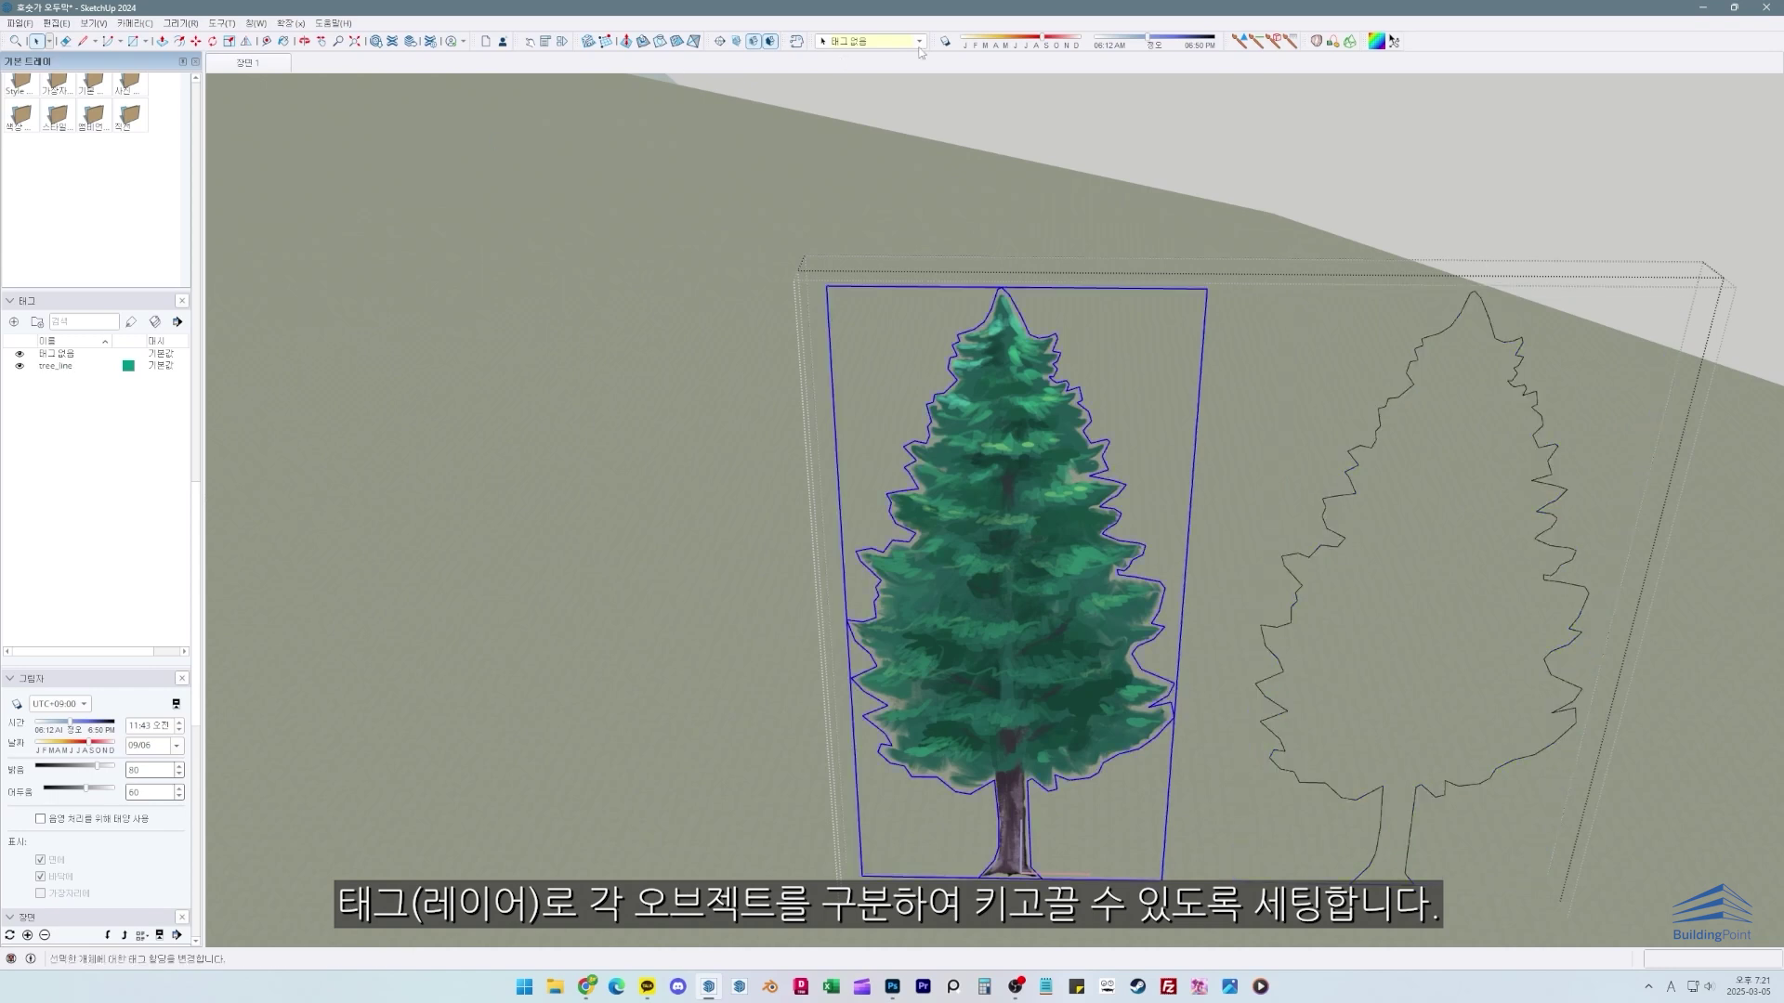
pyautogui.click(1398, 395)
pyautogui.click(1400, 400)
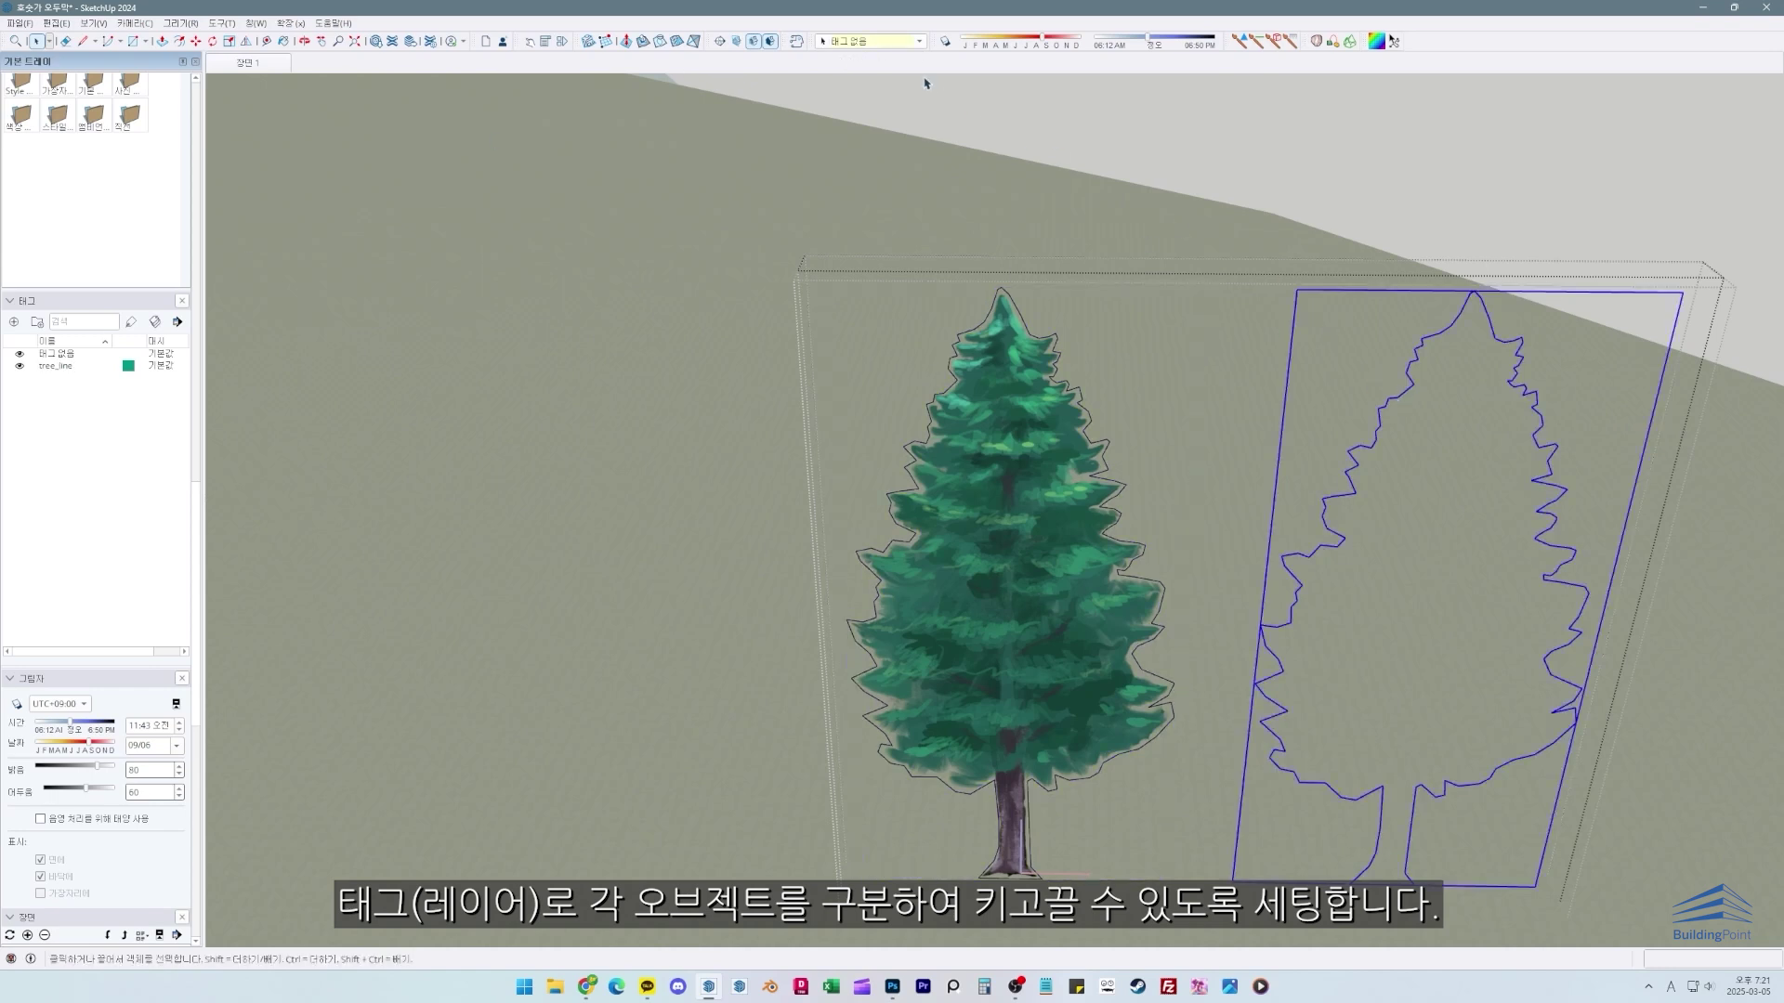
pyautogui.click(883, 41)
pyautogui.click(876, 56)
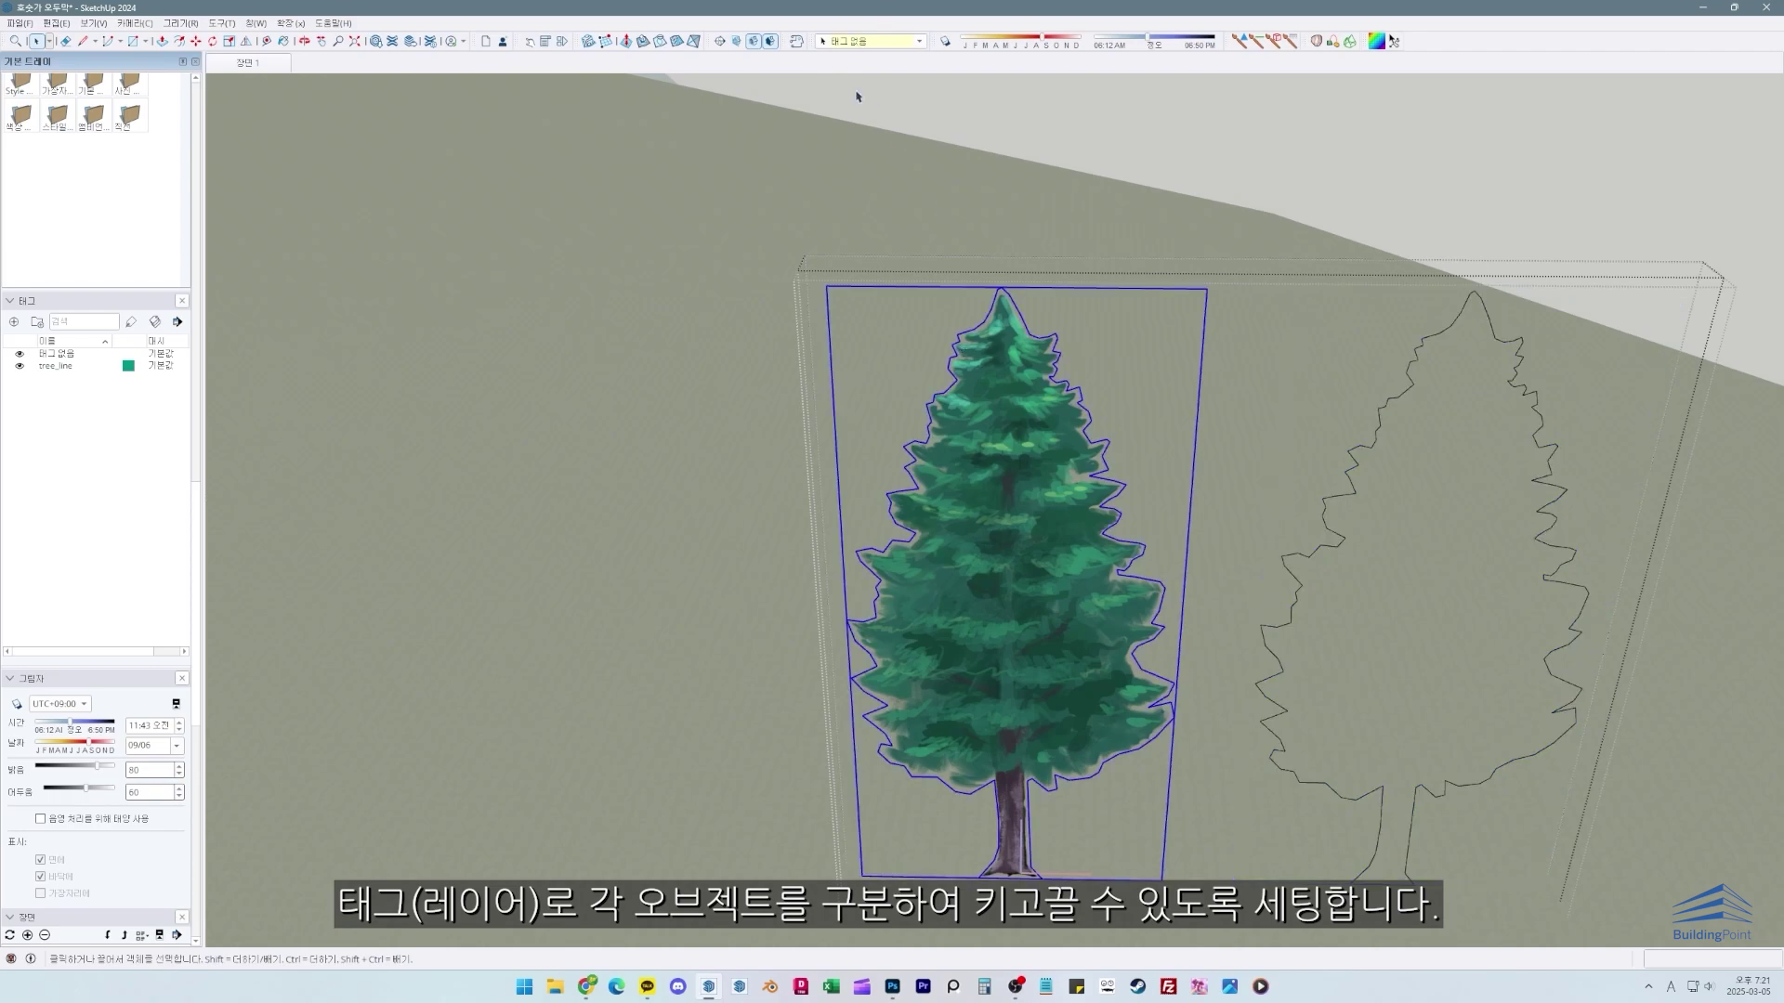
pyautogui.click(851, 41)
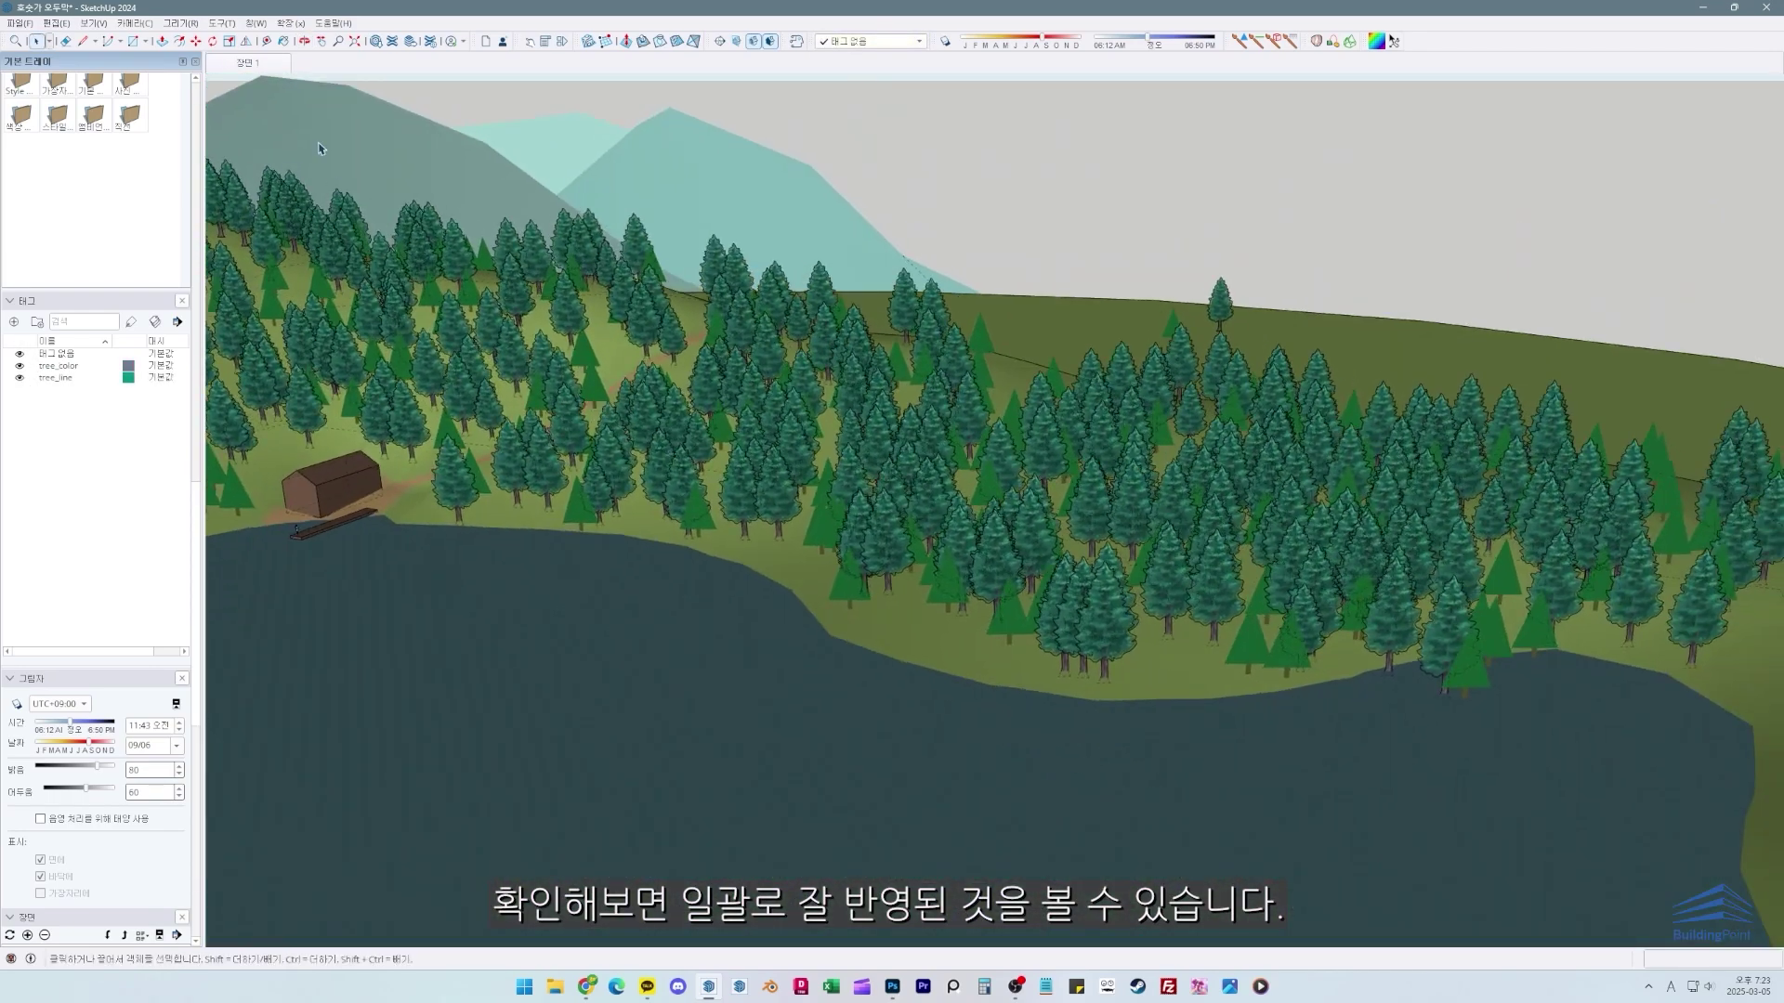
# Step: Inspect the forest from the saved scene, hide the tree_line tag, and return to the scene
pyautogui.click(247, 63)
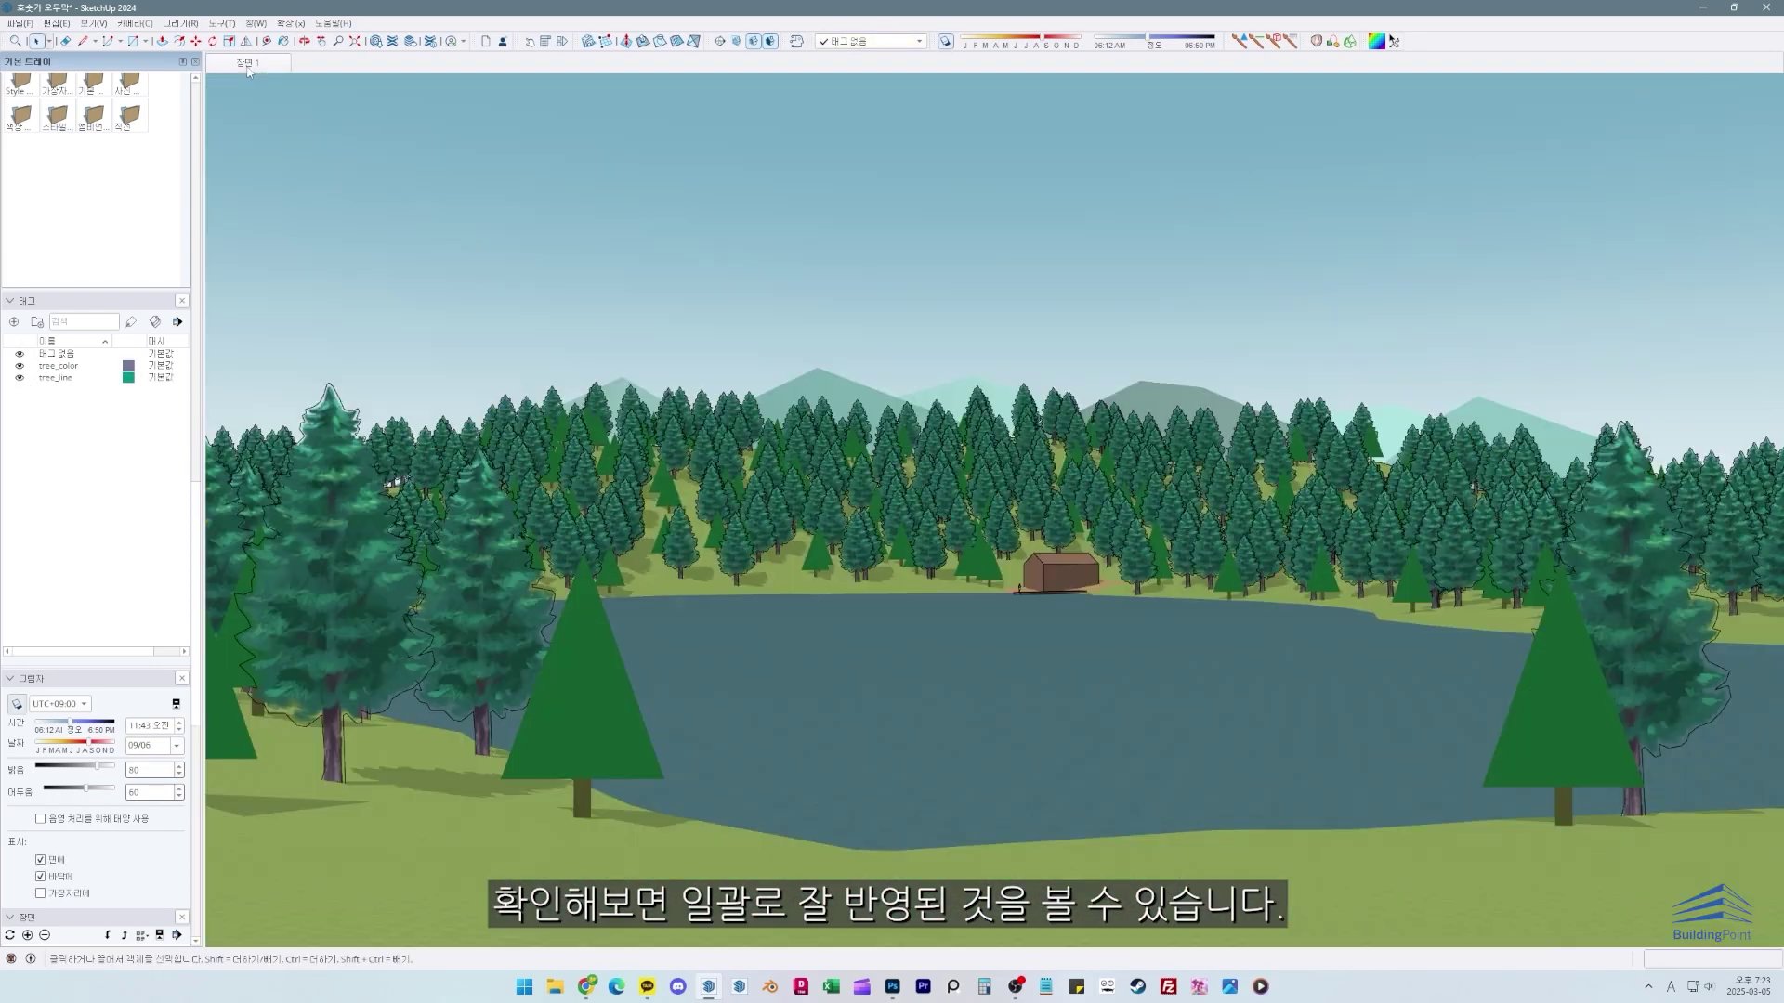
pyautogui.scroll(-5, 586, 469)
pyautogui.scroll(-10, 1055, 490)
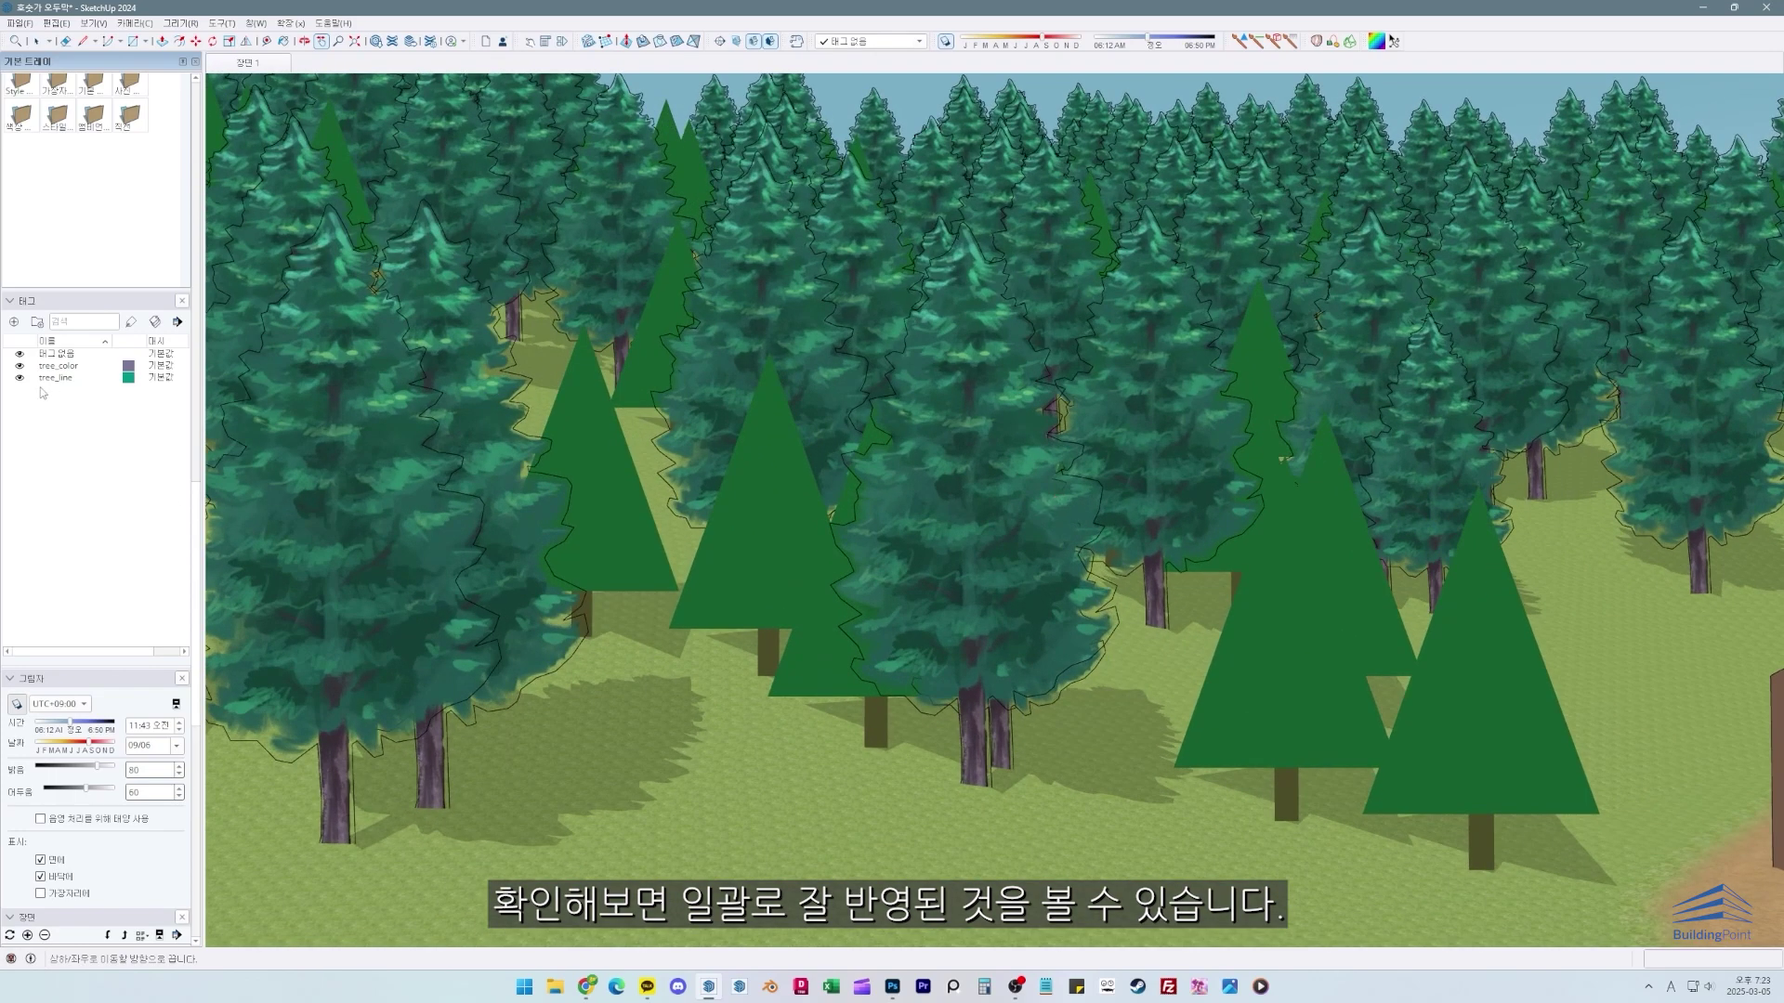
pyautogui.click(19, 379)
pyautogui.scroll(10, 267, 321)
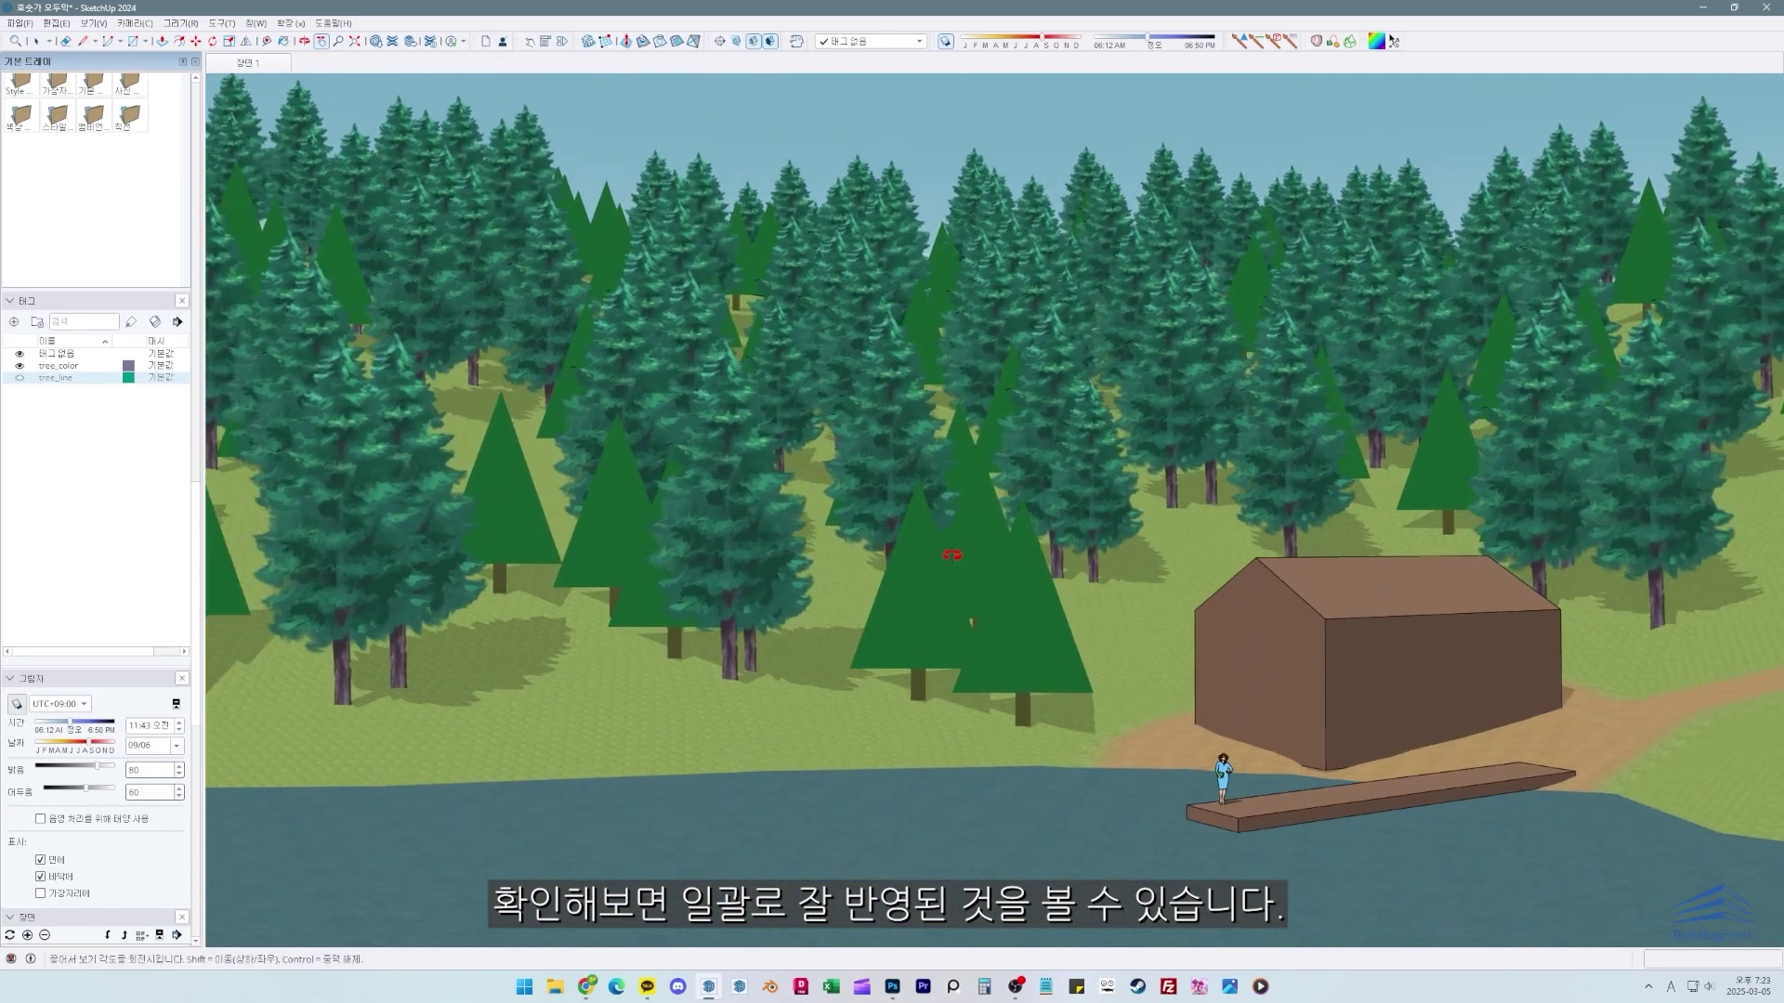
pyautogui.click(249, 68)
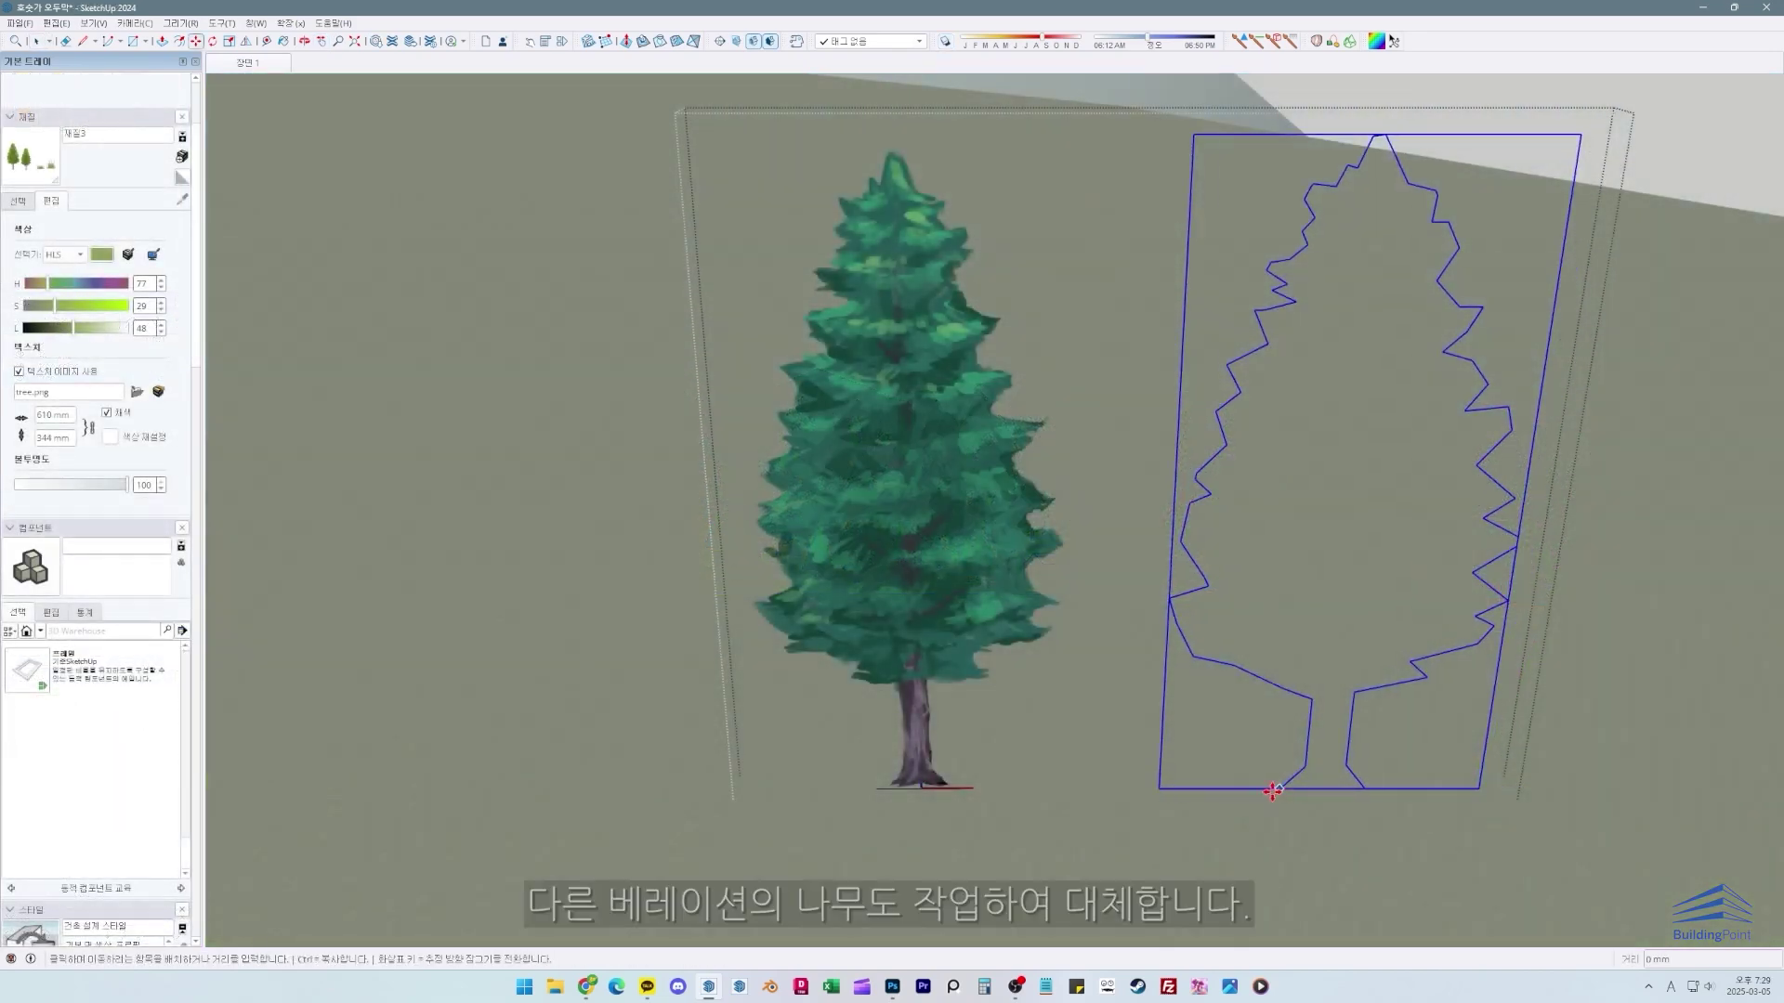
# Step: Move the second tree variation's outline from its base point onto the base of the textured tree
pyautogui.click(1272, 790)
pyautogui.click(878, 789)
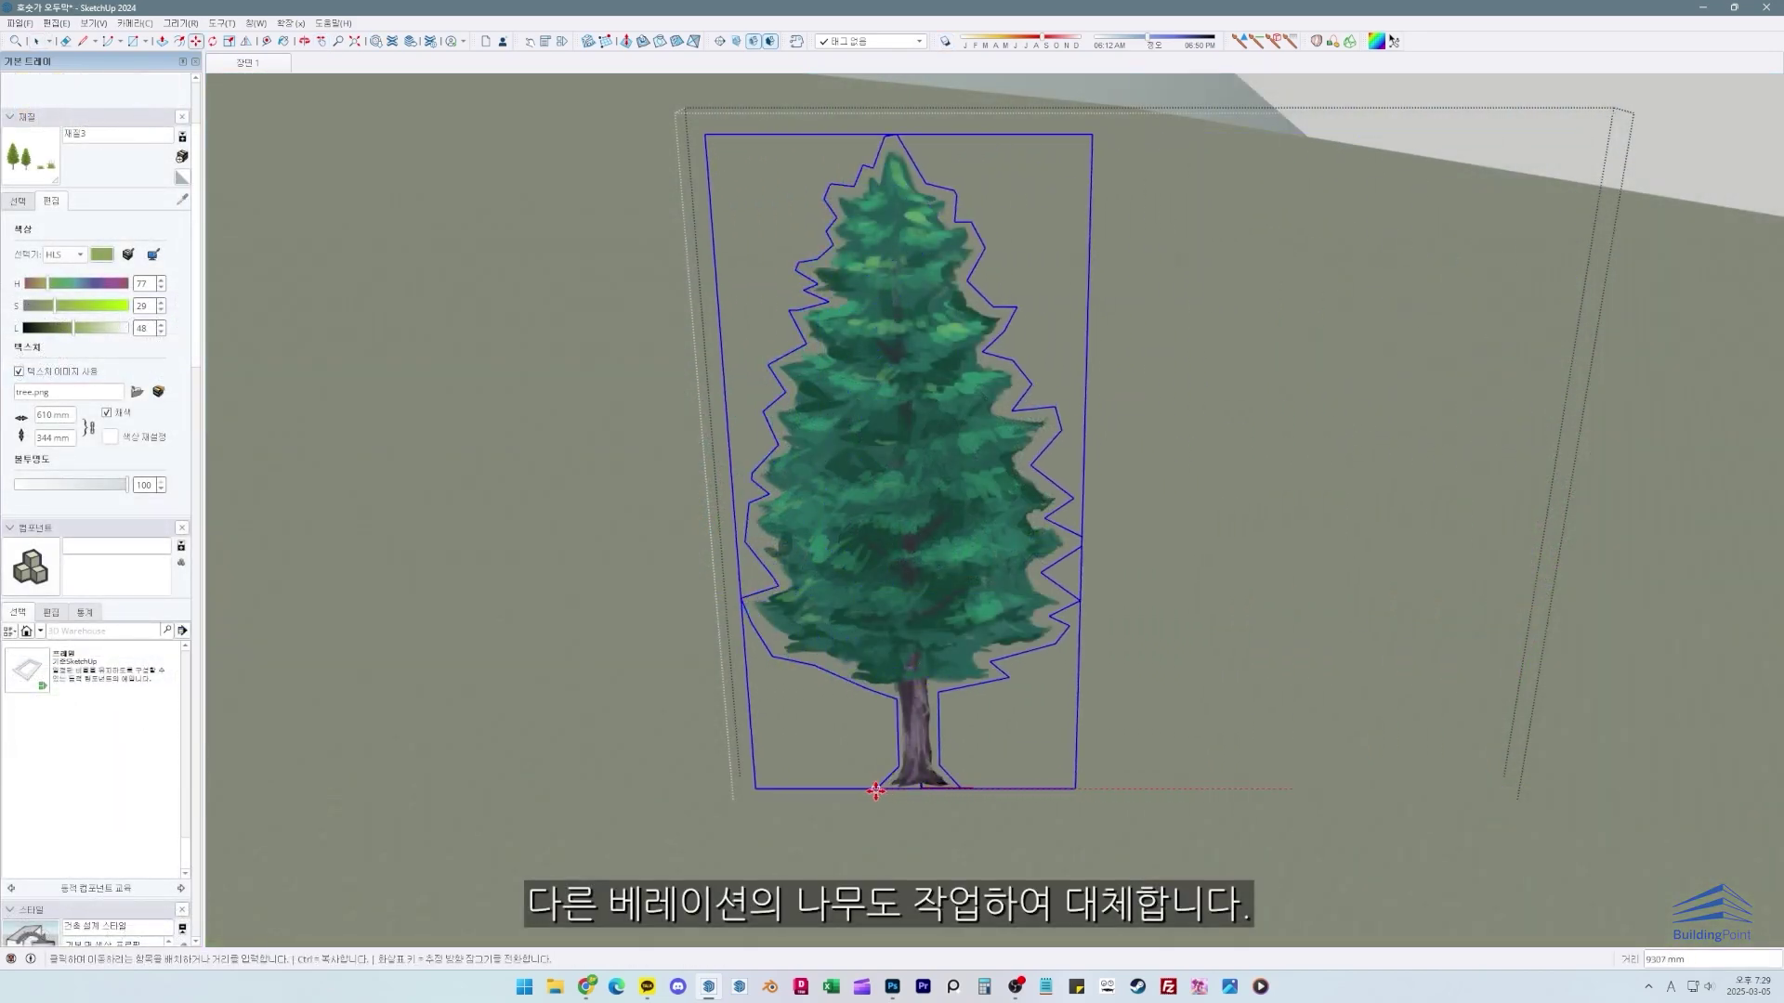
pyautogui.press('space')
pyautogui.scroll(2, 936, 758)
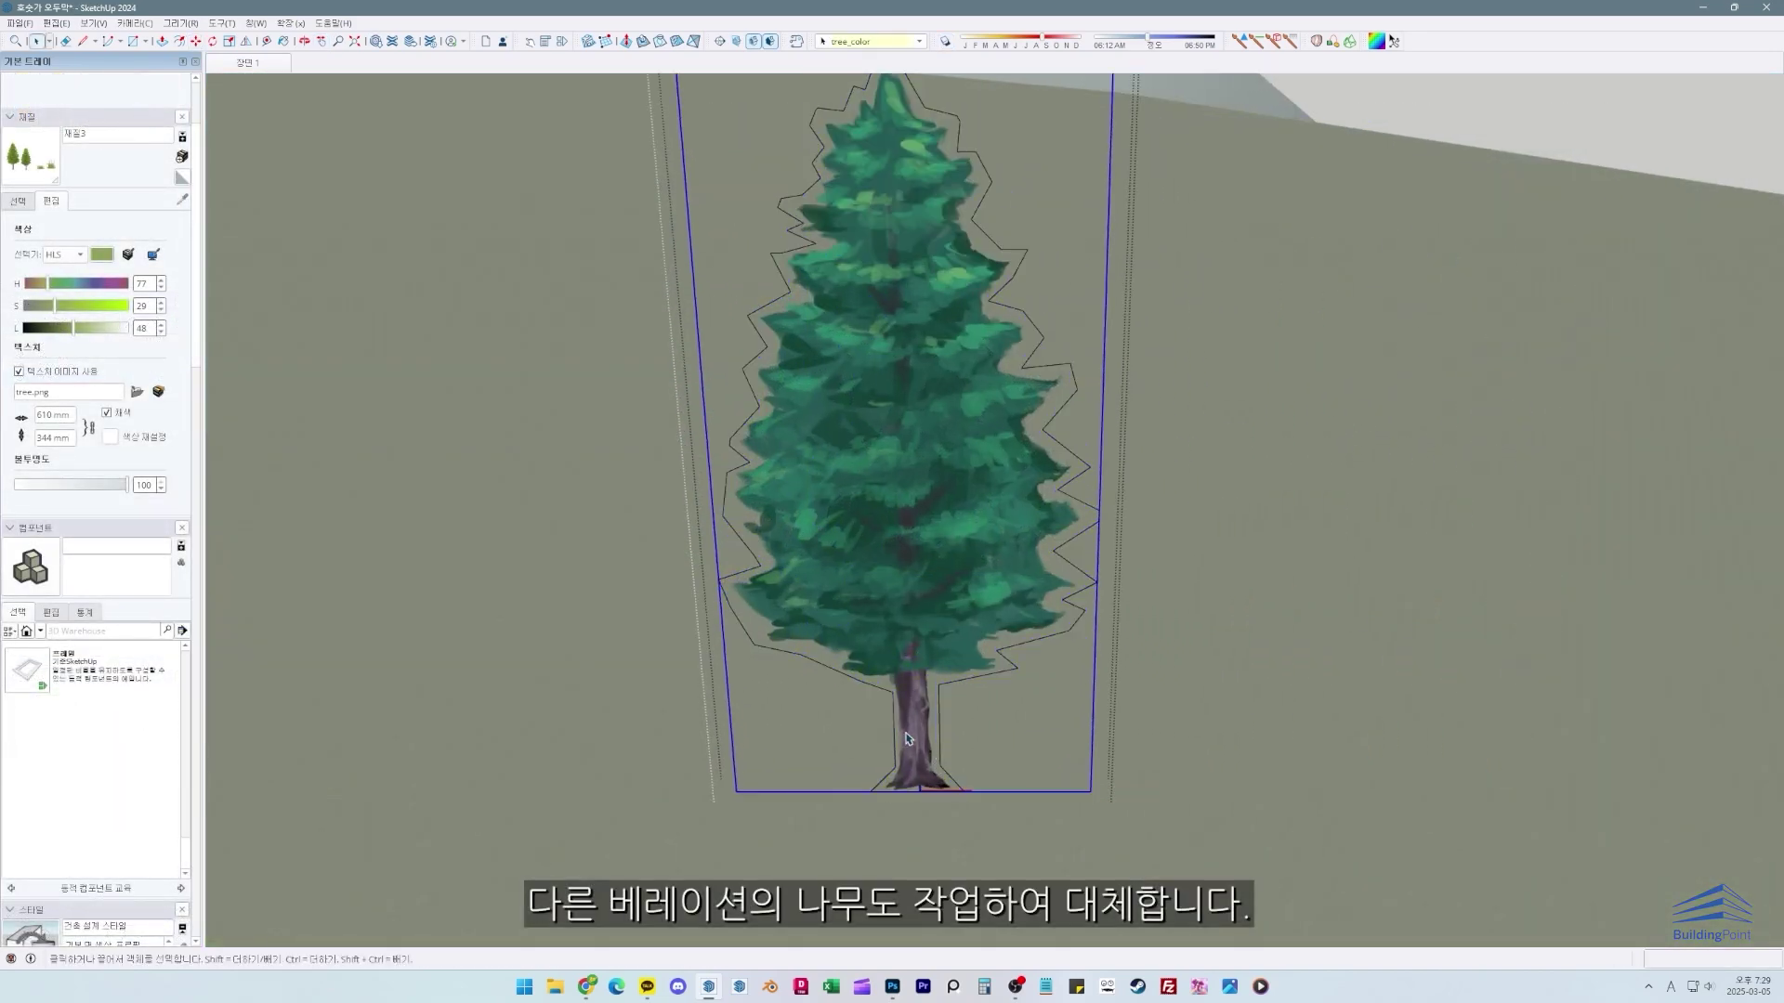
# Step: Hide the bottom edge at the trunk's base with the Eraser, close the tree component and return to the saved scene
pyautogui.press('e')
pyautogui.keyDown('shift'); pyautogui.moveTo(914, 773); pyautogui.dragTo(911, 808); pyautogui.keyUp('shift')
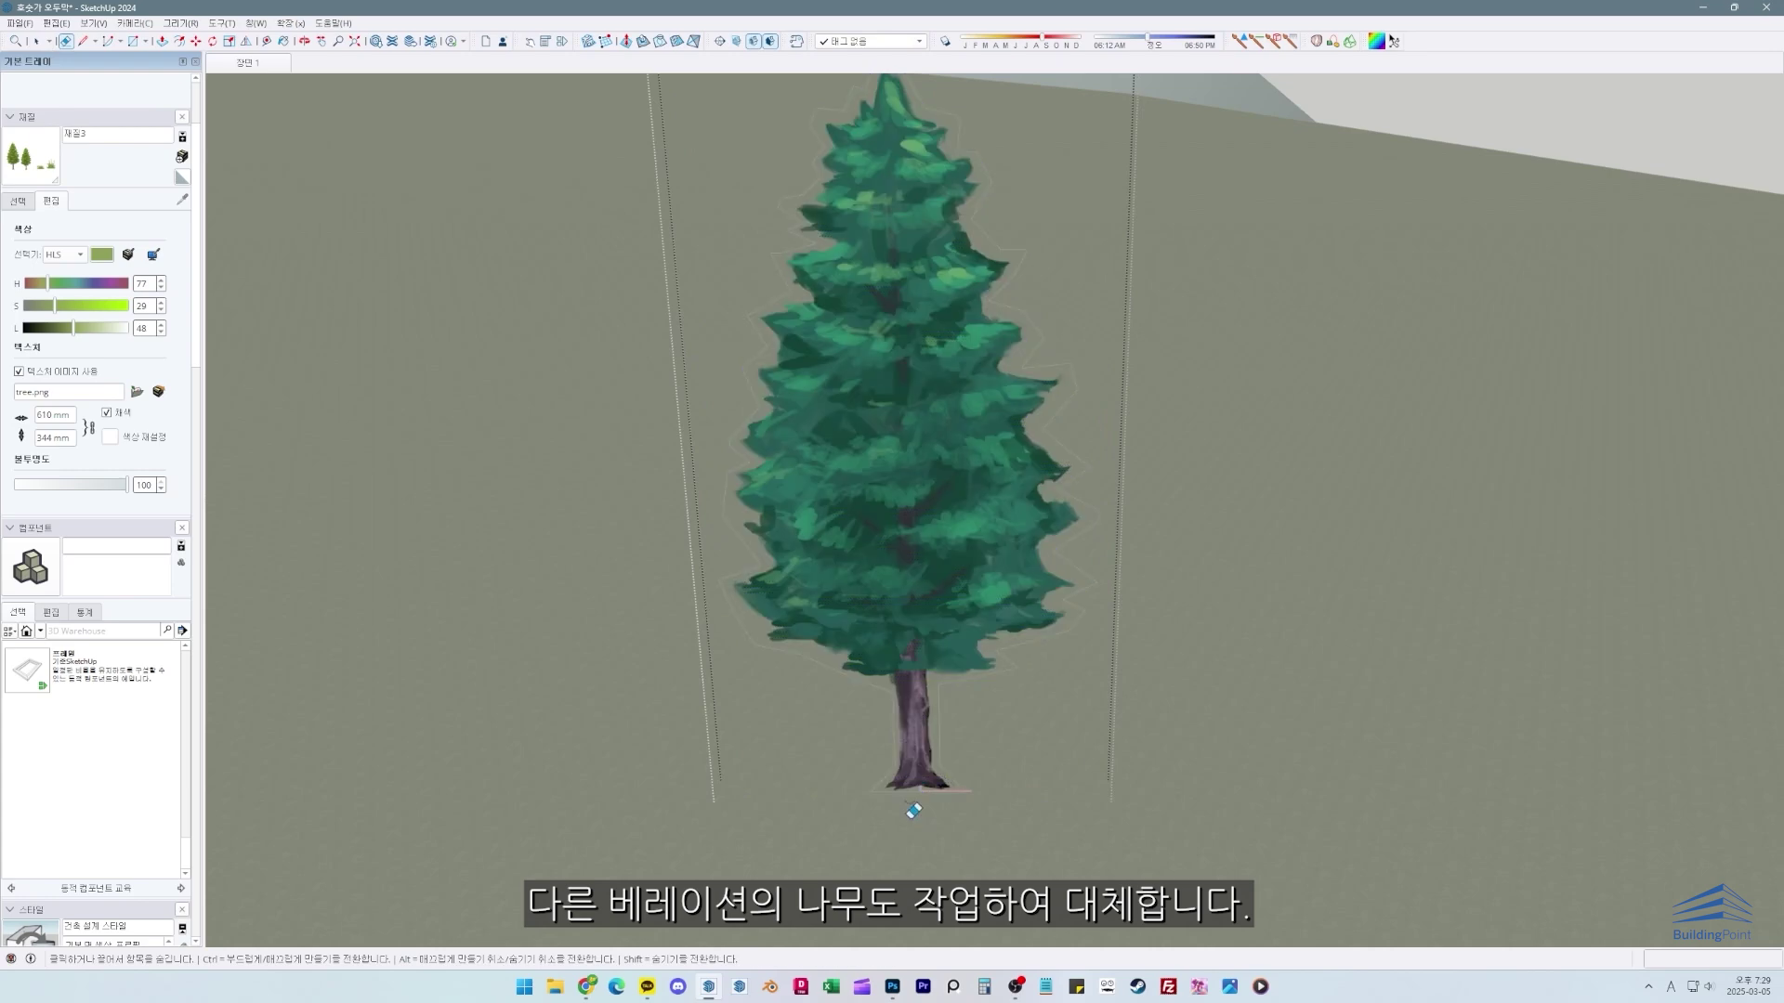
pyautogui.press('space')
pyautogui.scroll(-6, 921, 758)
pyautogui.press('Escape')
pyautogui.click(922, 665)
pyautogui.click(278, 65)
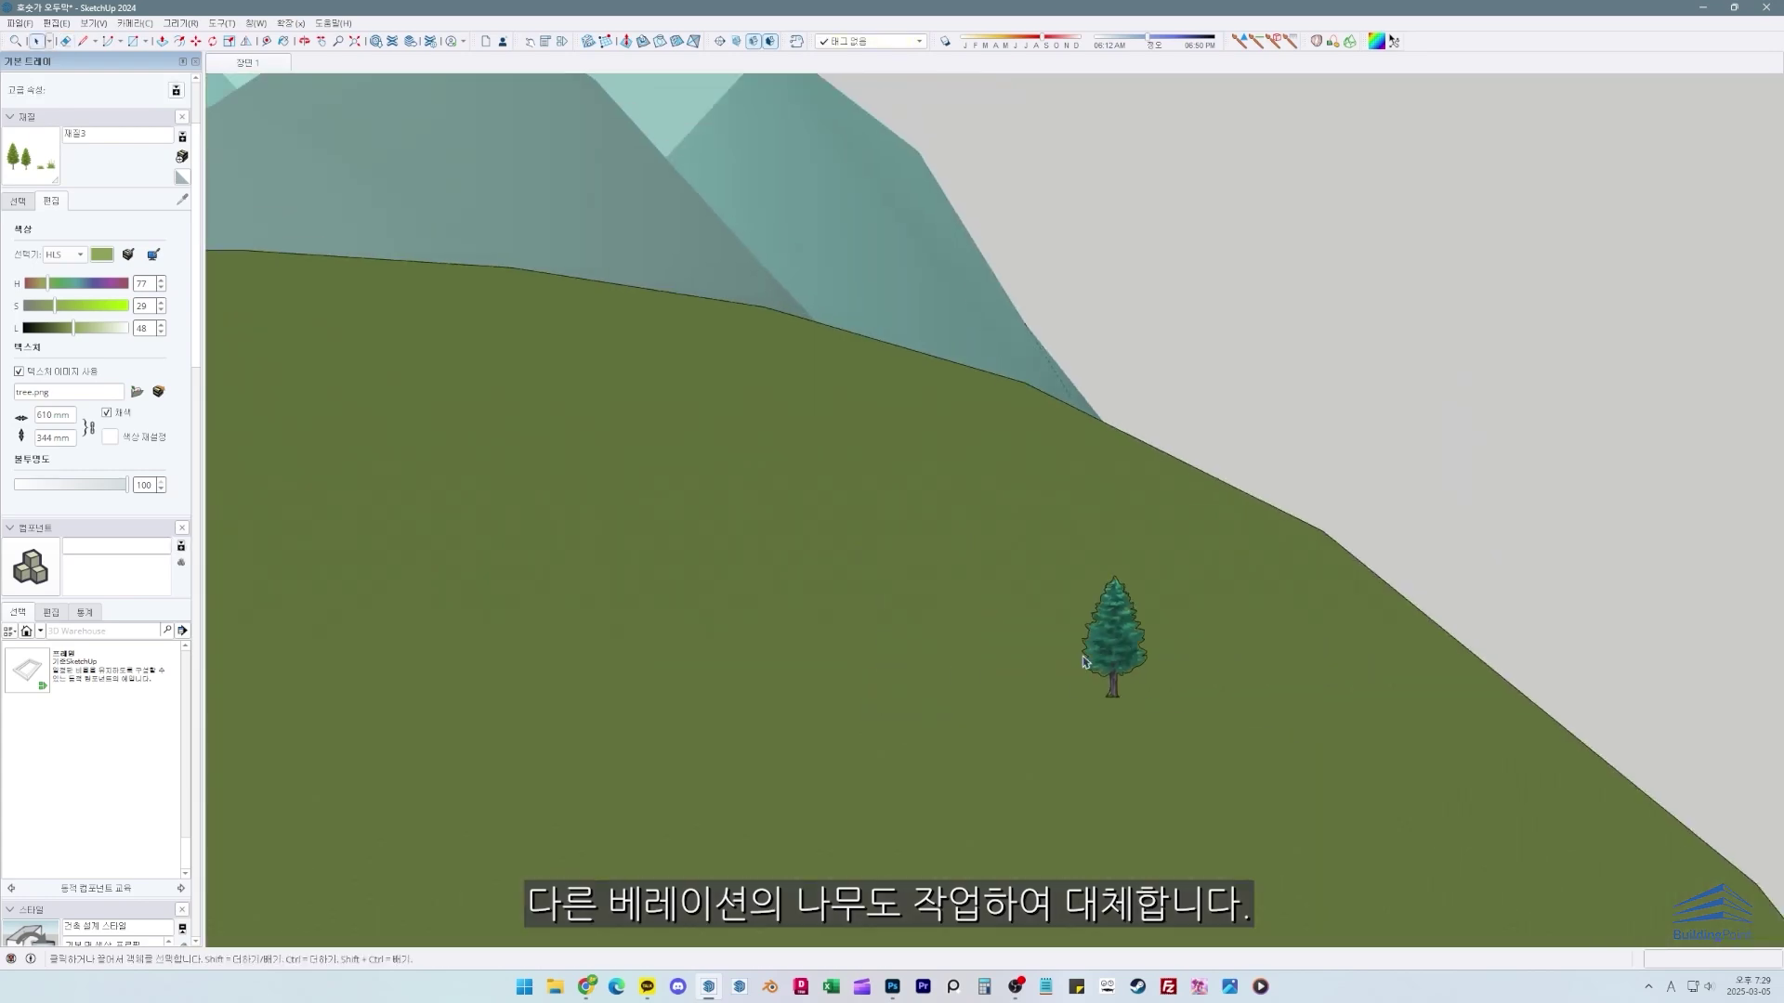
pyautogui.press('Delete')
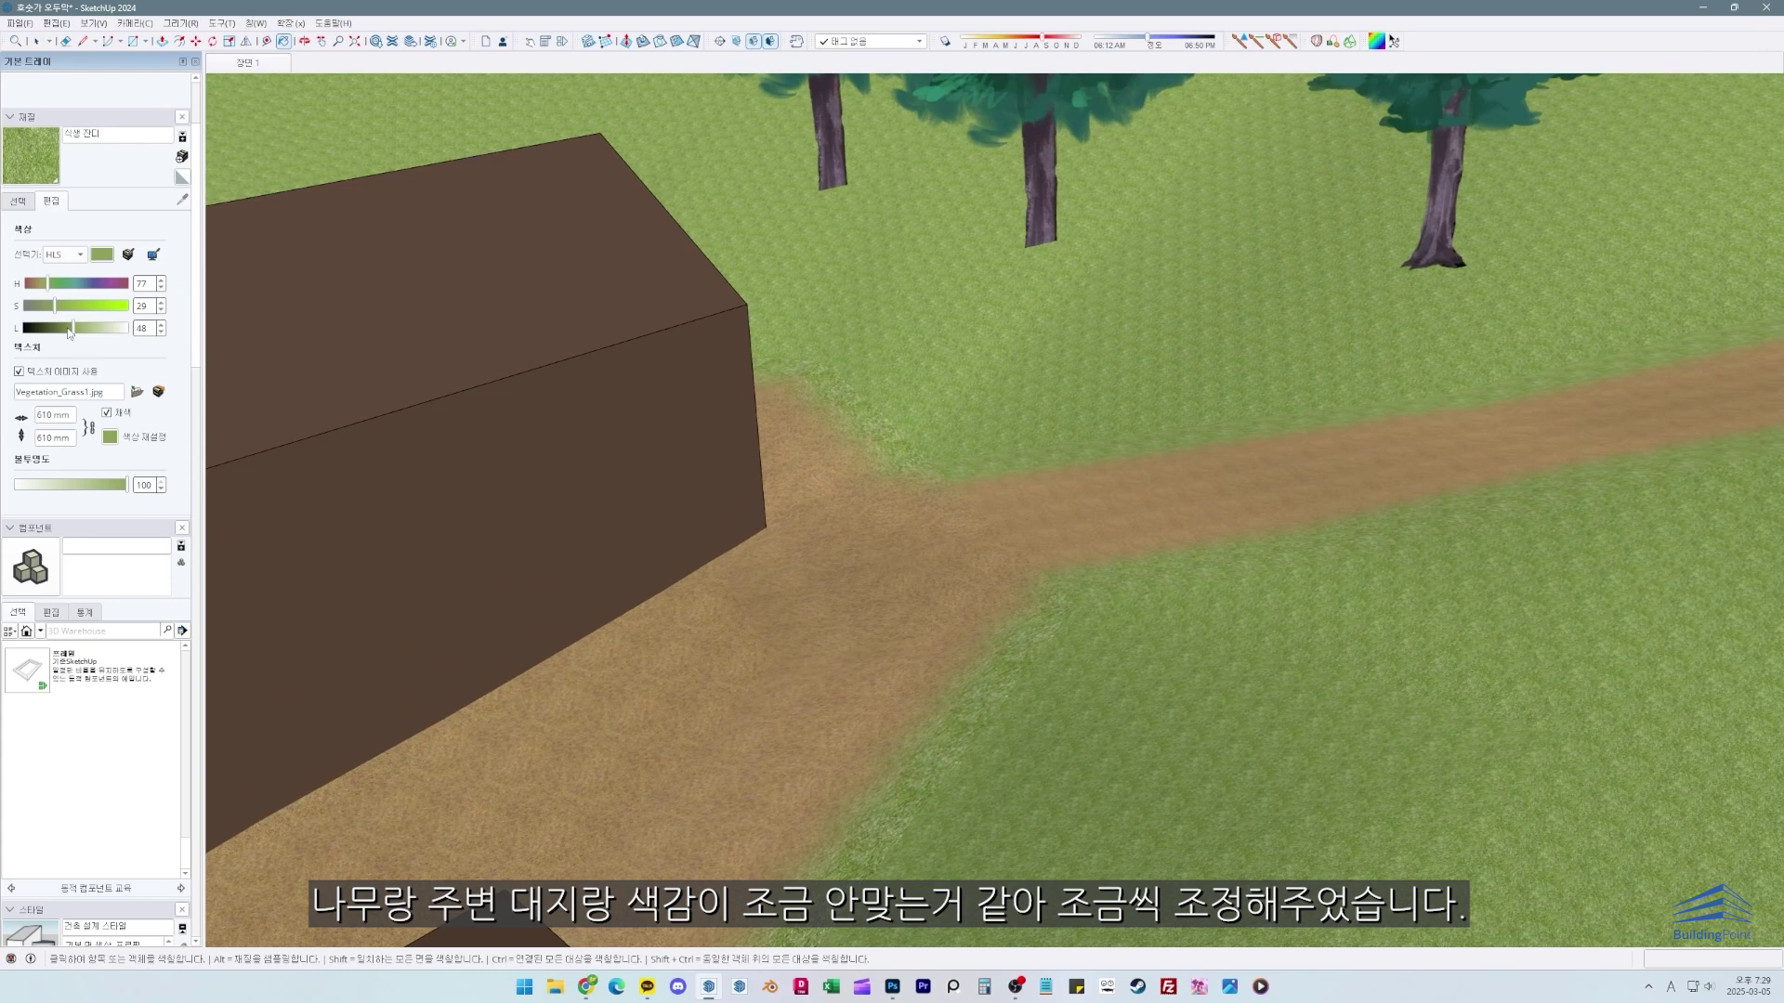
# Step: Darken the grass material to lightness 37 and set the dirt path texture to hue 57 and lightness 39
pyautogui.moveTo(68, 333); pyautogui.dragTo(64, 333)
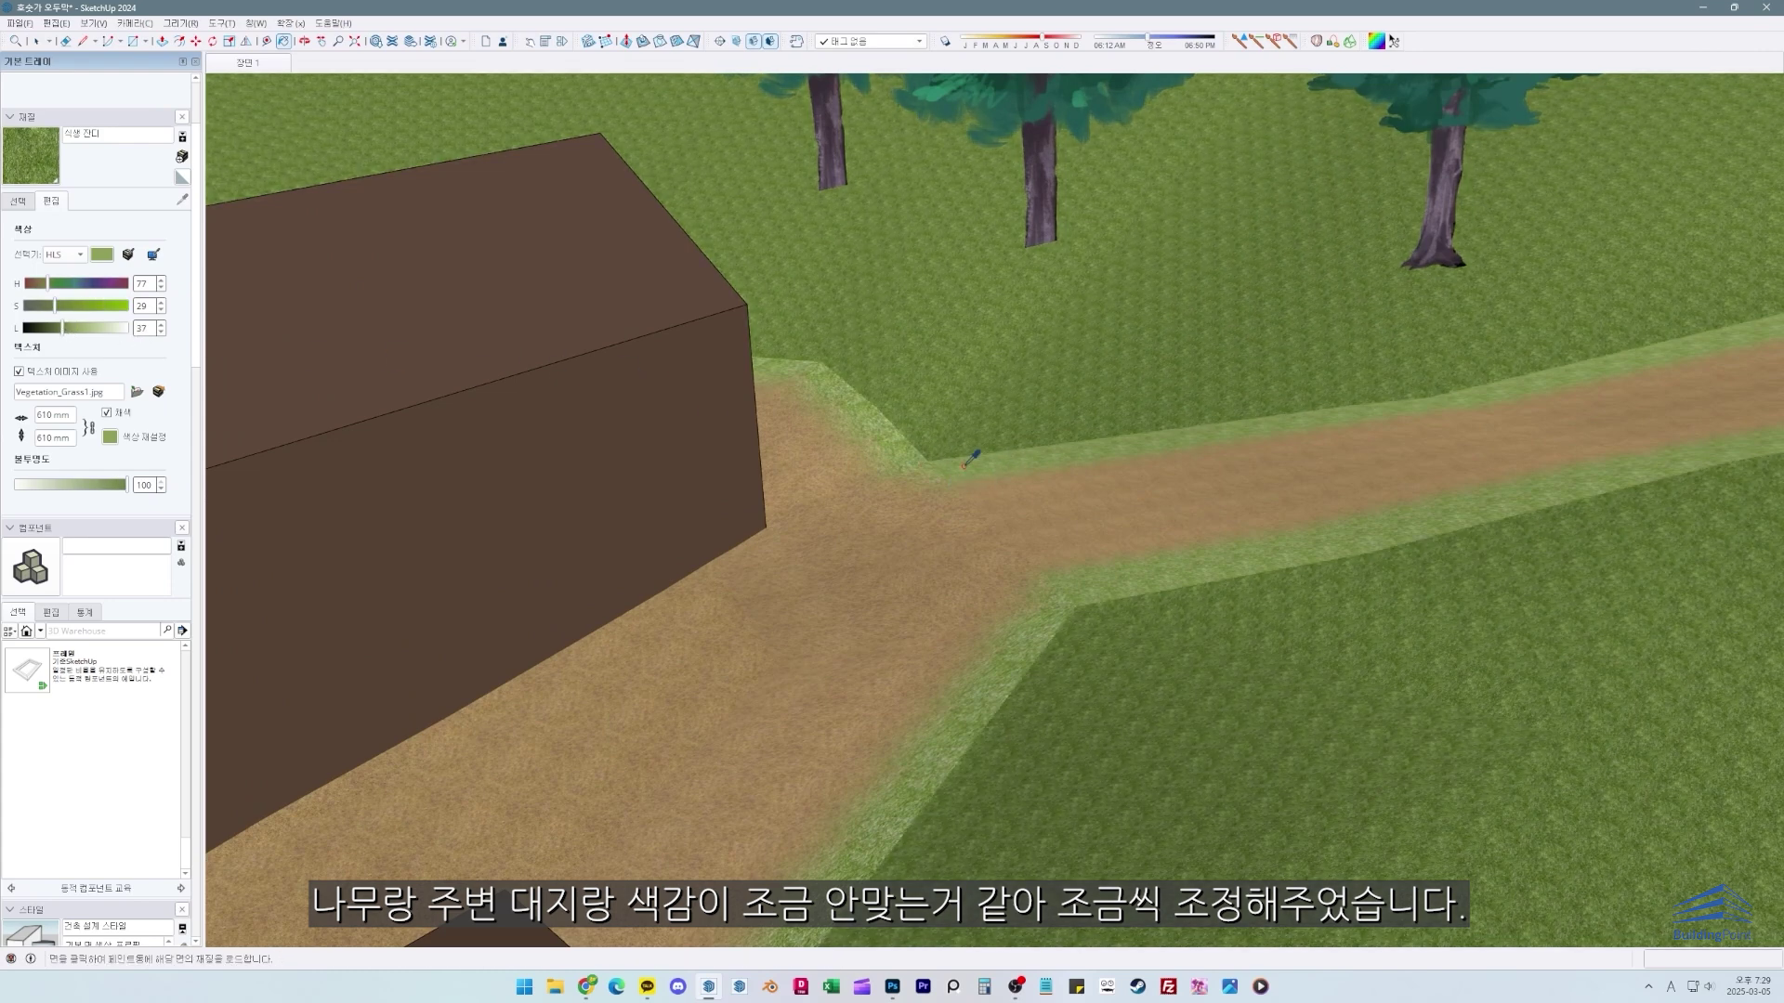
pyautogui.keyDown('alt'); pyautogui.click(679, 440); pyautogui.keyUp('alt')
pyautogui.click(65, 330)
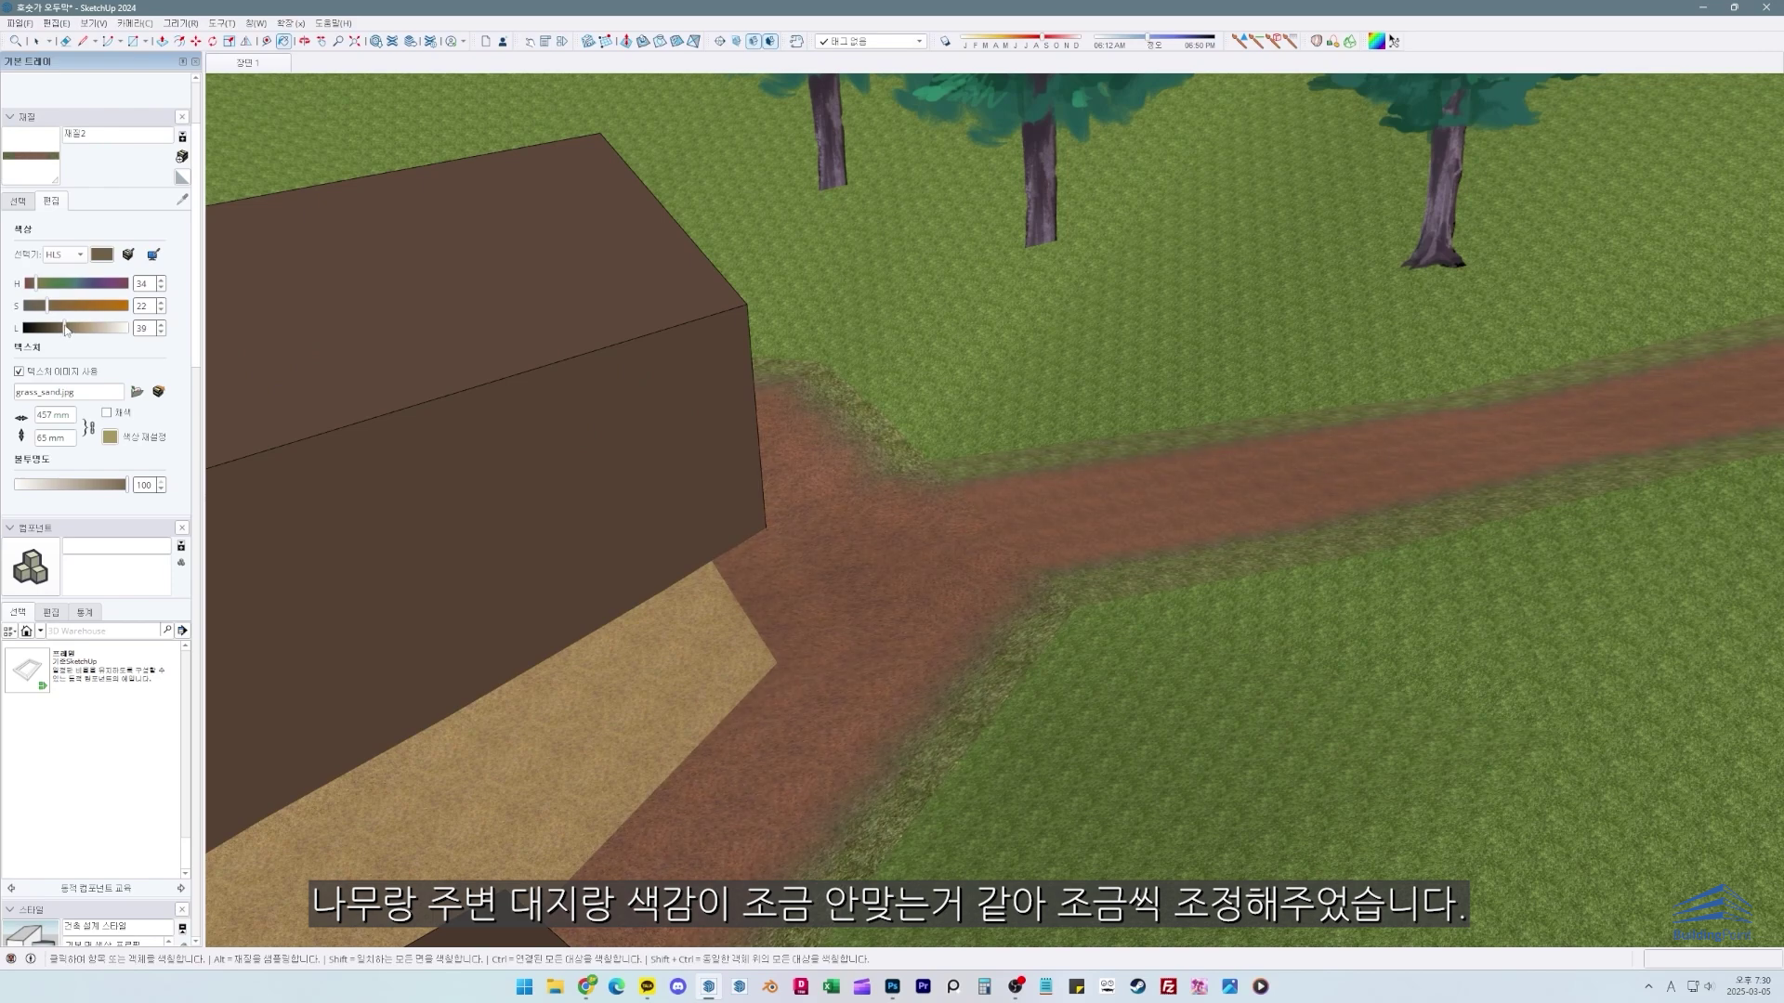
pyautogui.moveTo(66, 329); pyautogui.dragTo(69, 330)
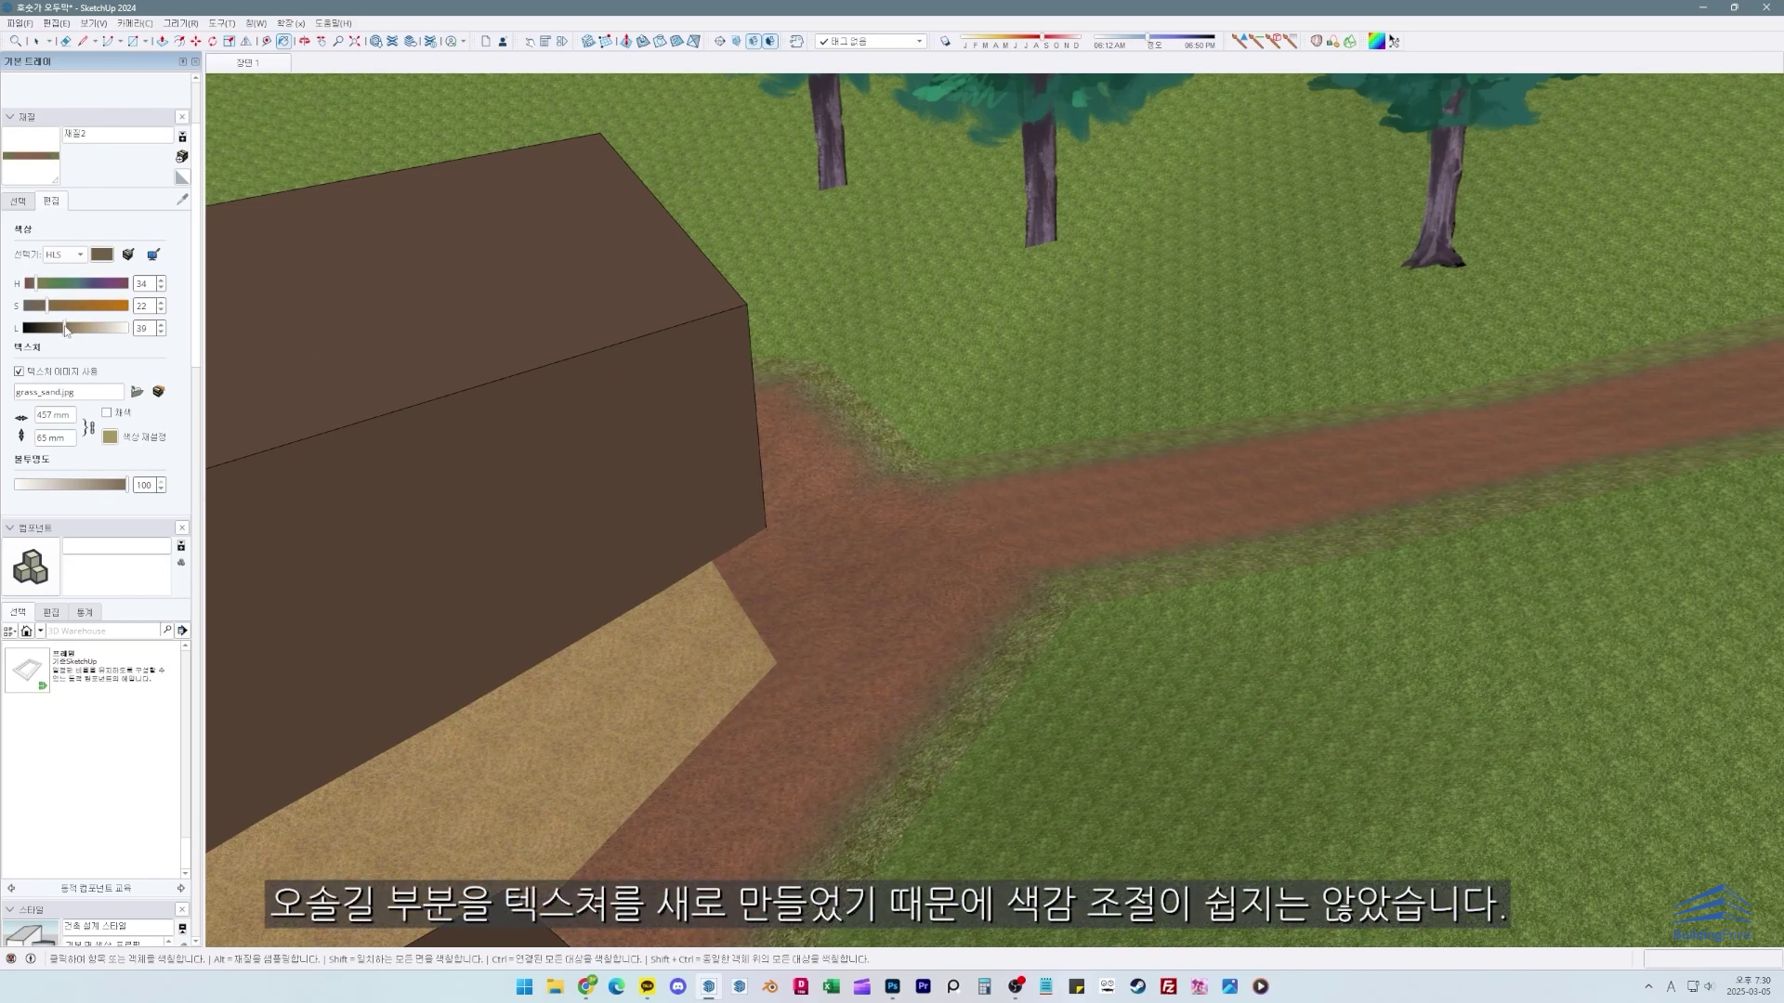
pyautogui.moveTo(40, 289); pyautogui.dragTo(43, 289)
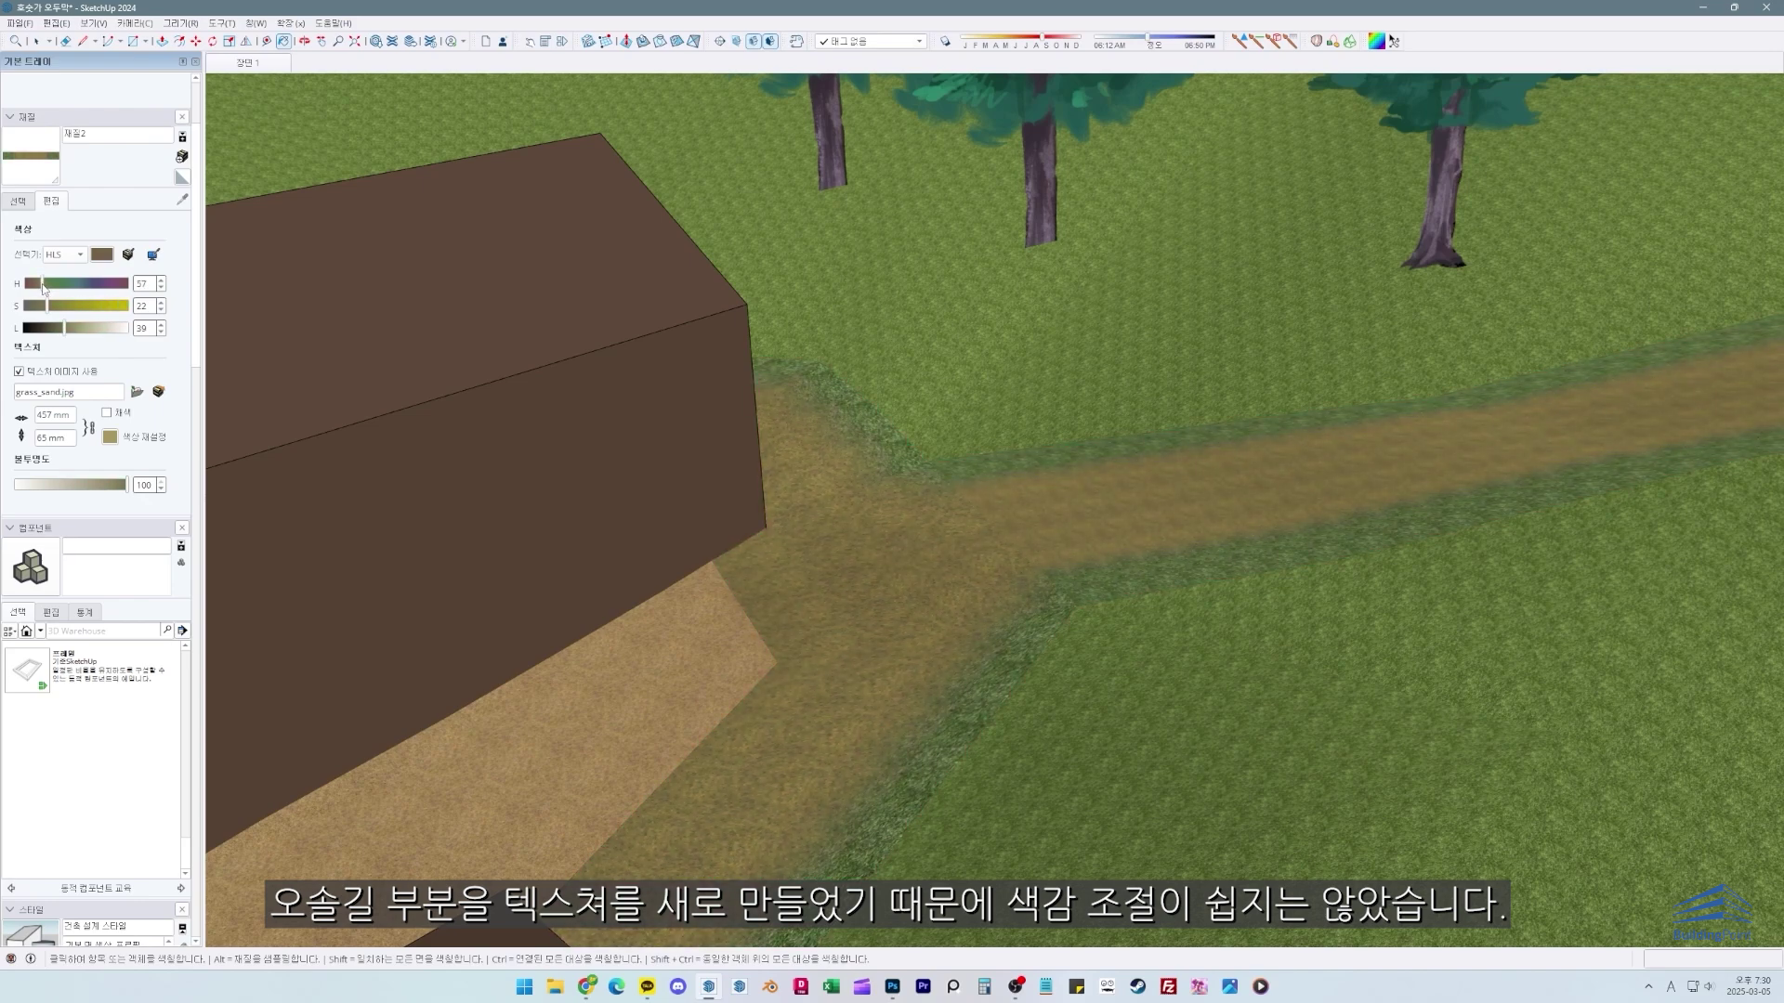
# Step: Sample the grass beside the path and set its material to hue 87 and saturation 21
pyautogui.scroll(-5, 892, 594)
pyautogui.moveTo(836, 604); pyautogui.dragTo(1542, 604, button='middle')
pyautogui.scroll(2, 892, 451)
pyautogui.keyDown('alt'); pyautogui.click(874, 477); pyautogui.keyUp('alt')
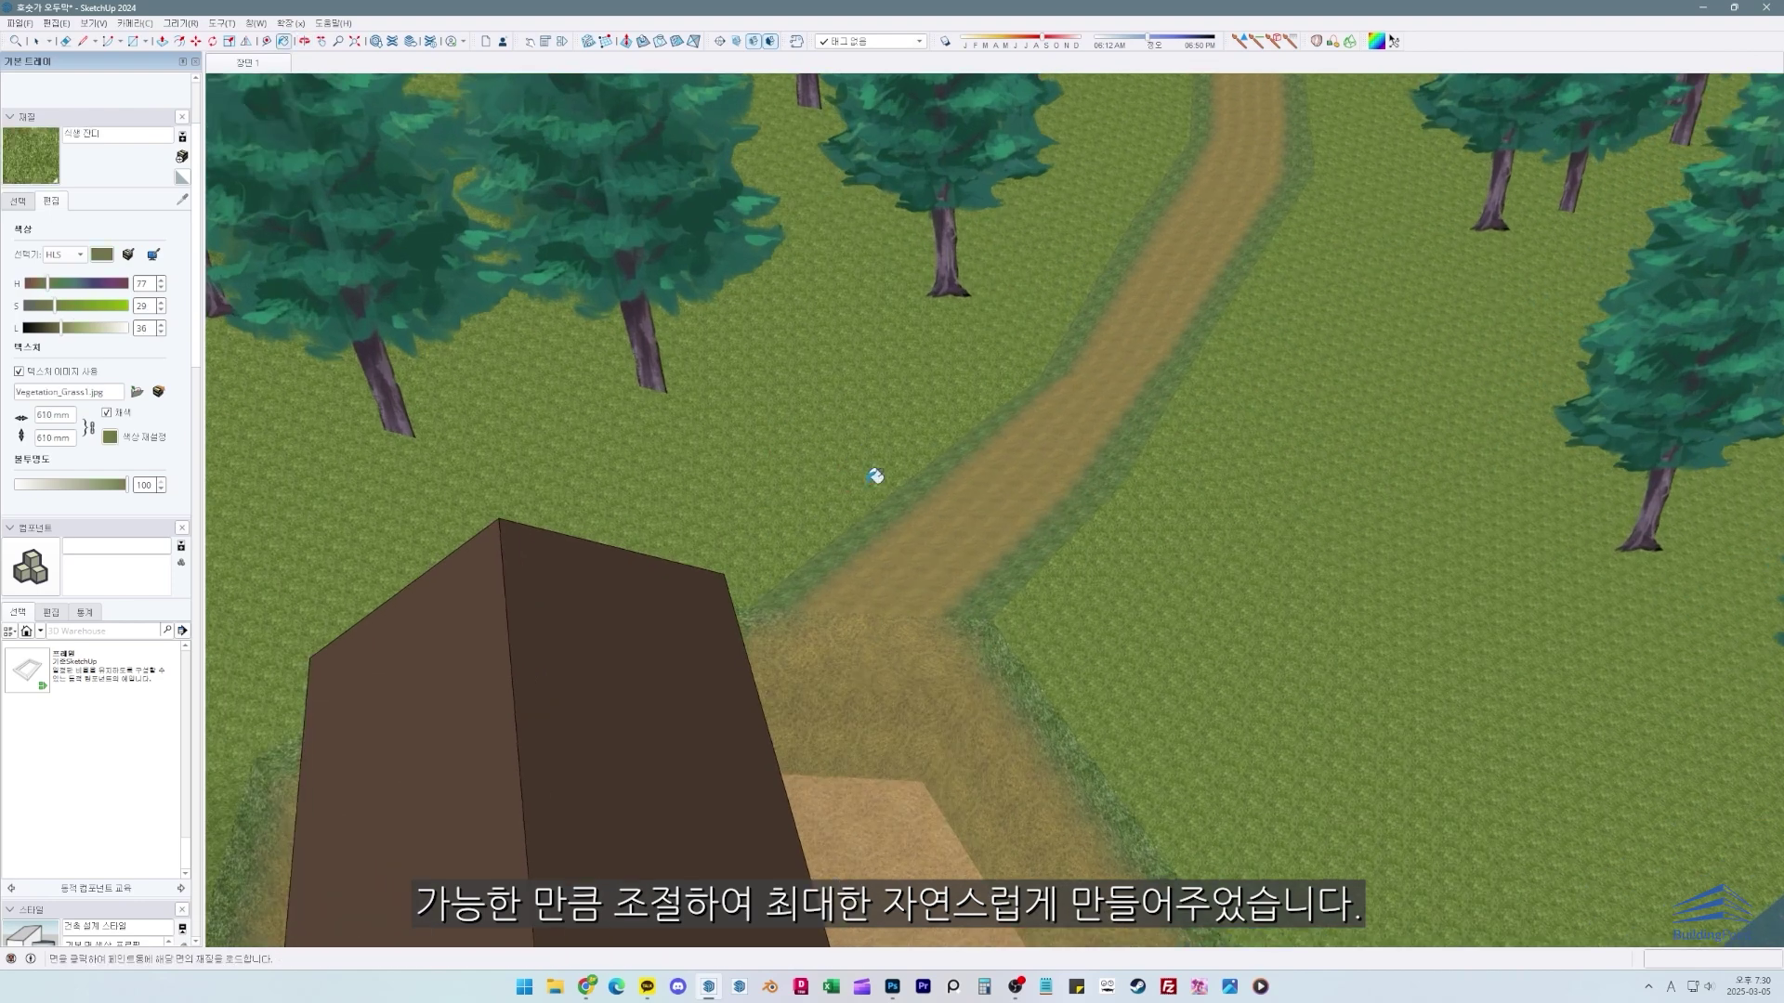
pyautogui.moveTo(48, 286); pyautogui.dragTo(50, 286)
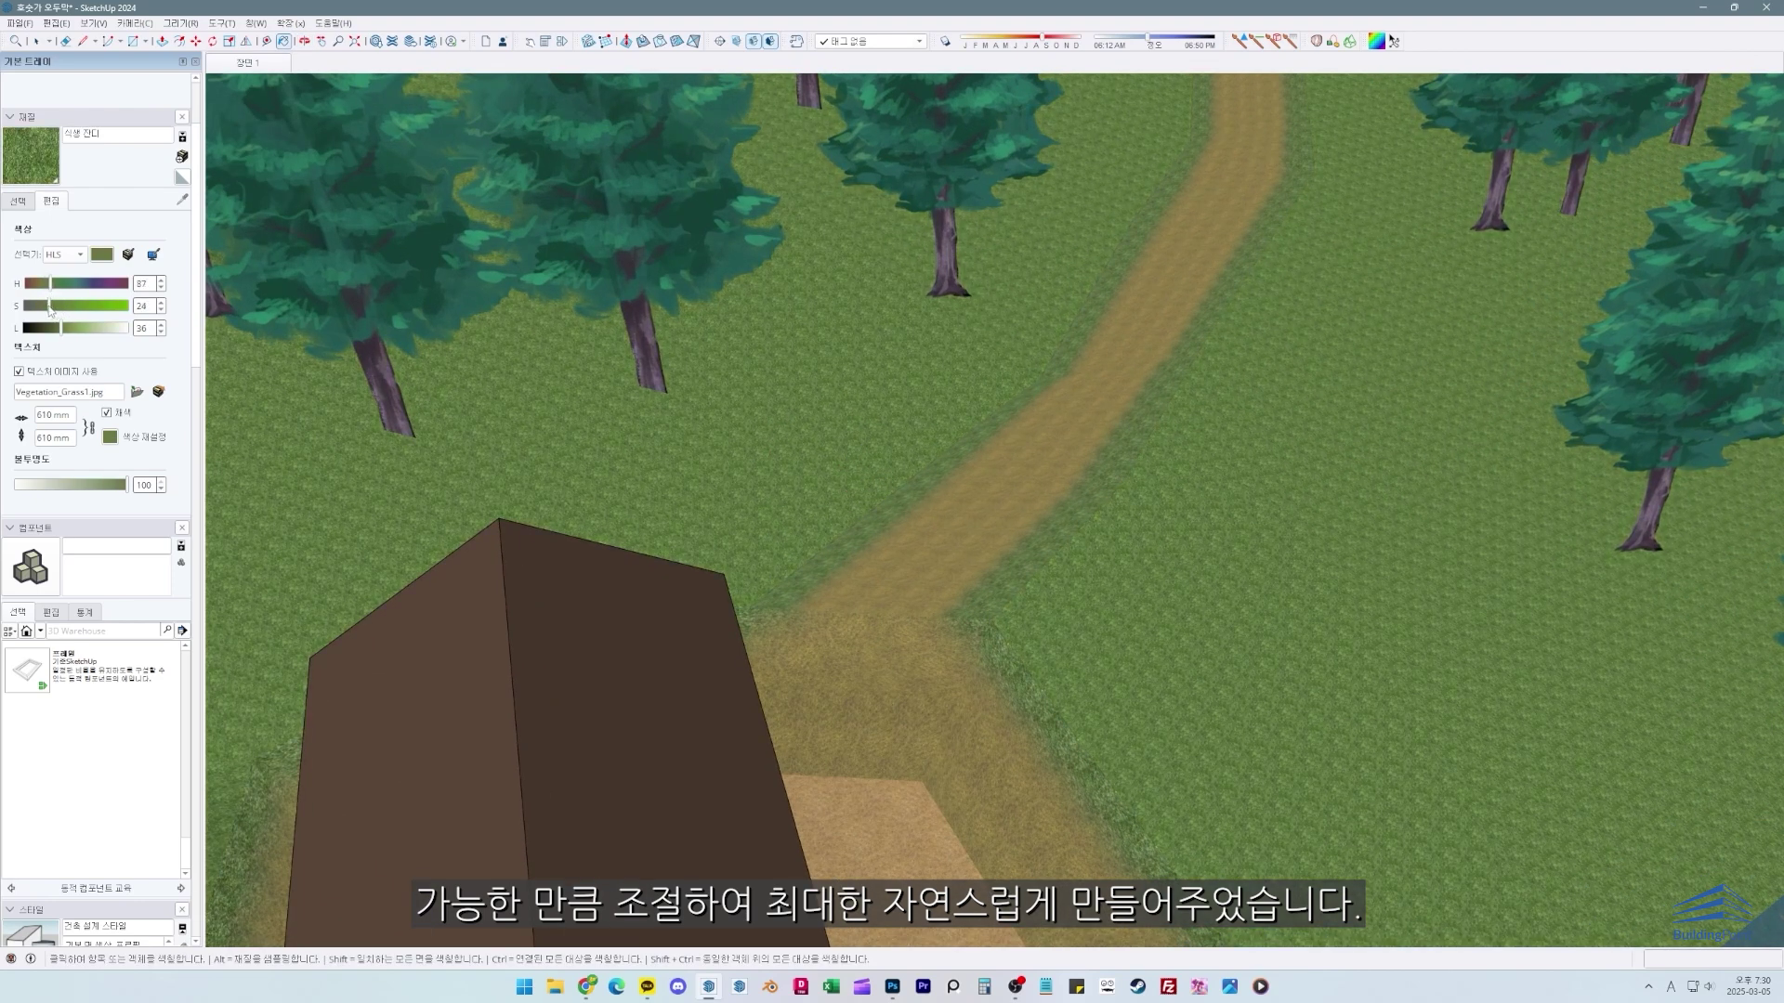
# Step: Sample the sand material of the clearing beside the cabin and lower its lightness to match the path
pyautogui.moveTo(520, 576); pyautogui.dragTo(1015, 549, button='middle')
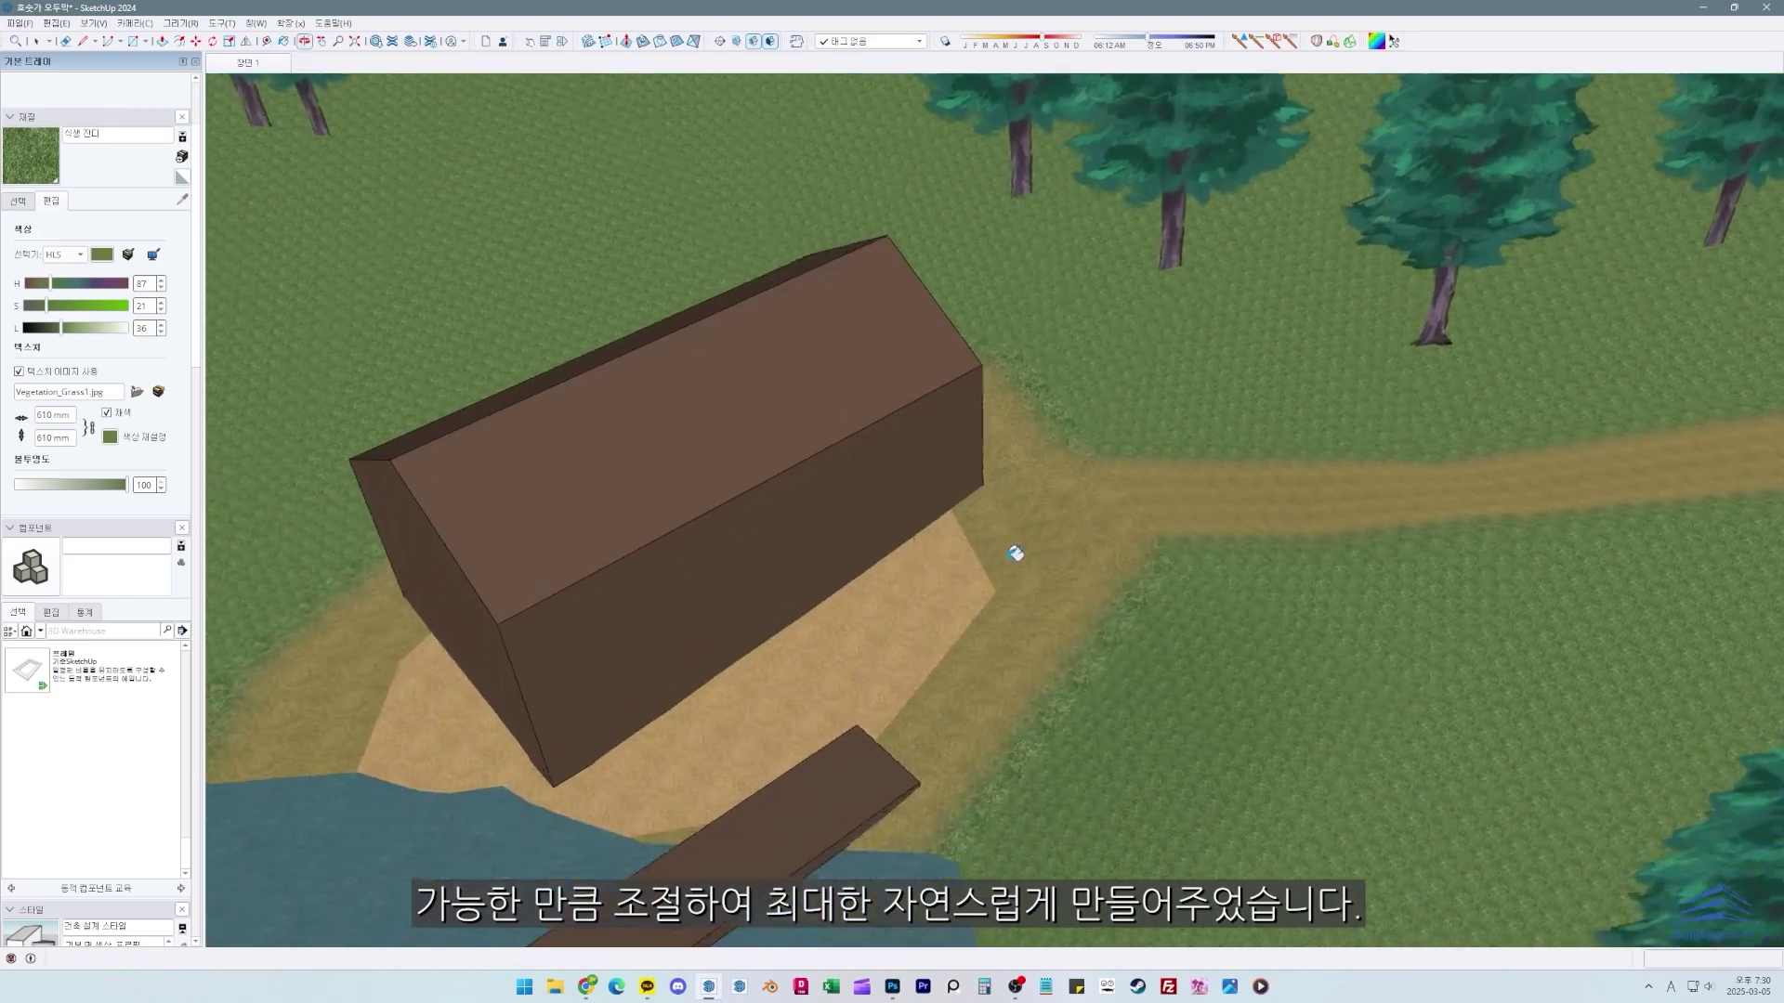
pyautogui.scroll(3, 837, 558)
pyautogui.keyDown('alt'); pyautogui.click(813, 563); pyautogui.keyUp('alt')
pyautogui.moveTo(77, 326); pyautogui.dragTo(69, 327)
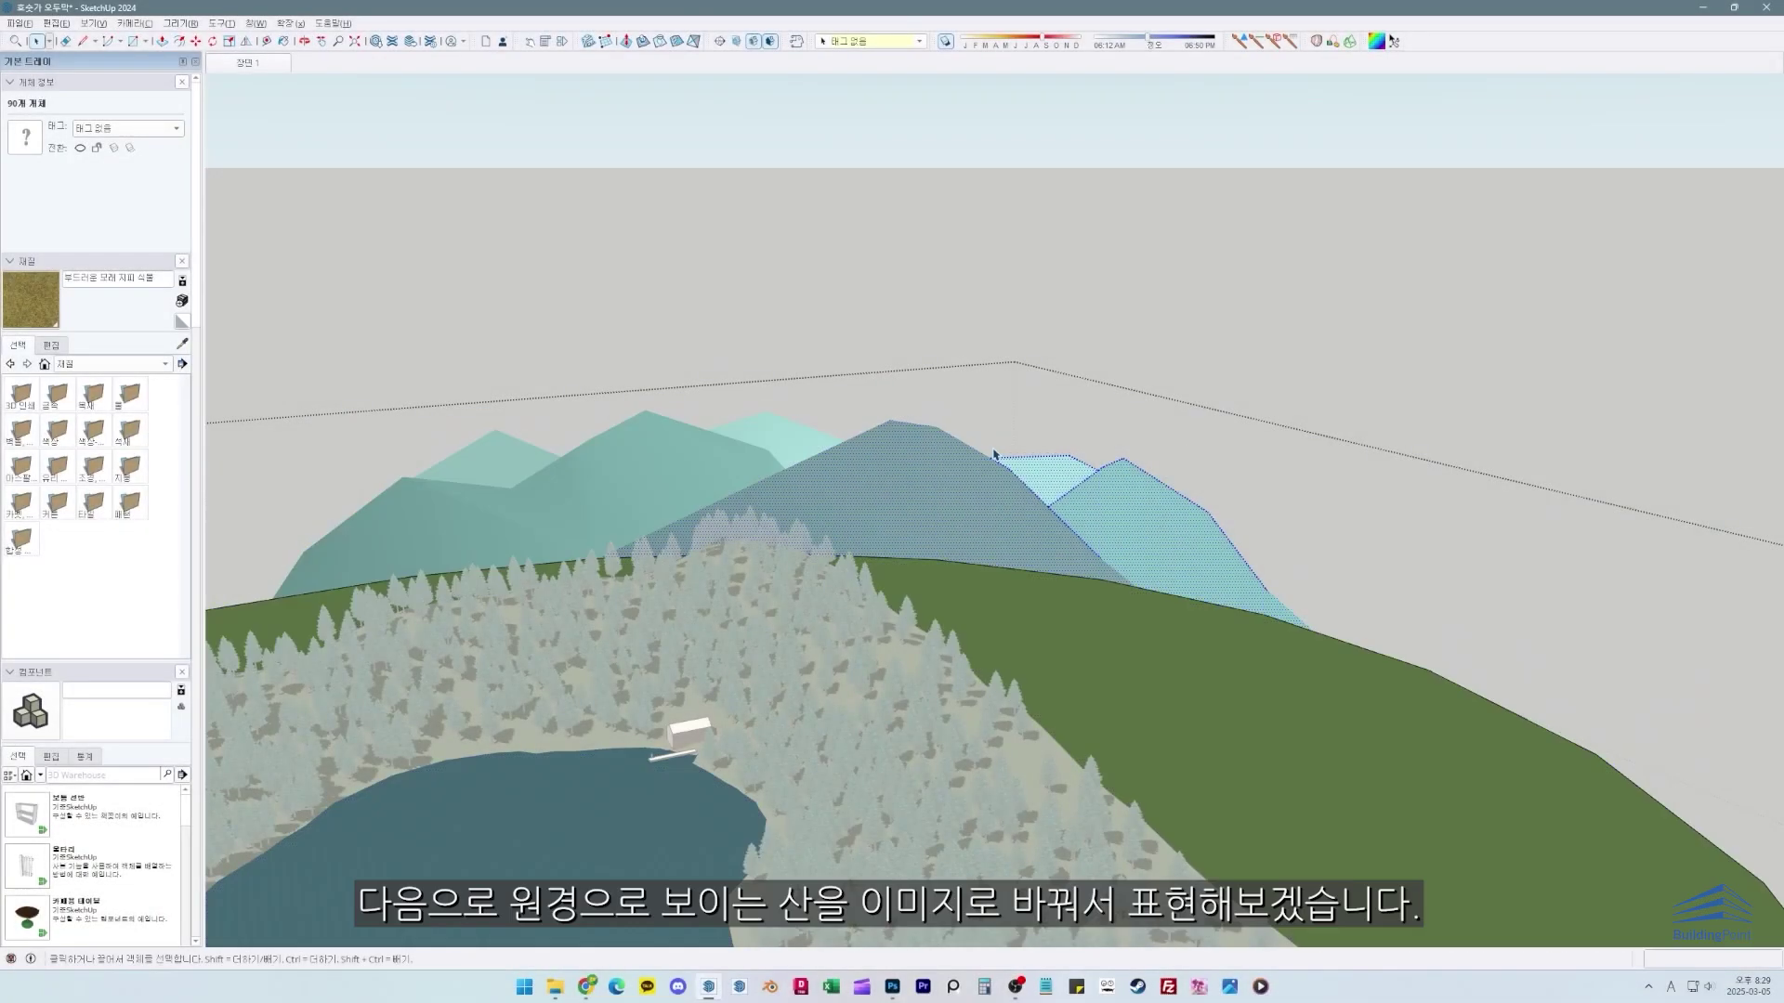
# Step: Delete the old faceted mountain faces standing behind the forest
pyautogui.press('Delete')
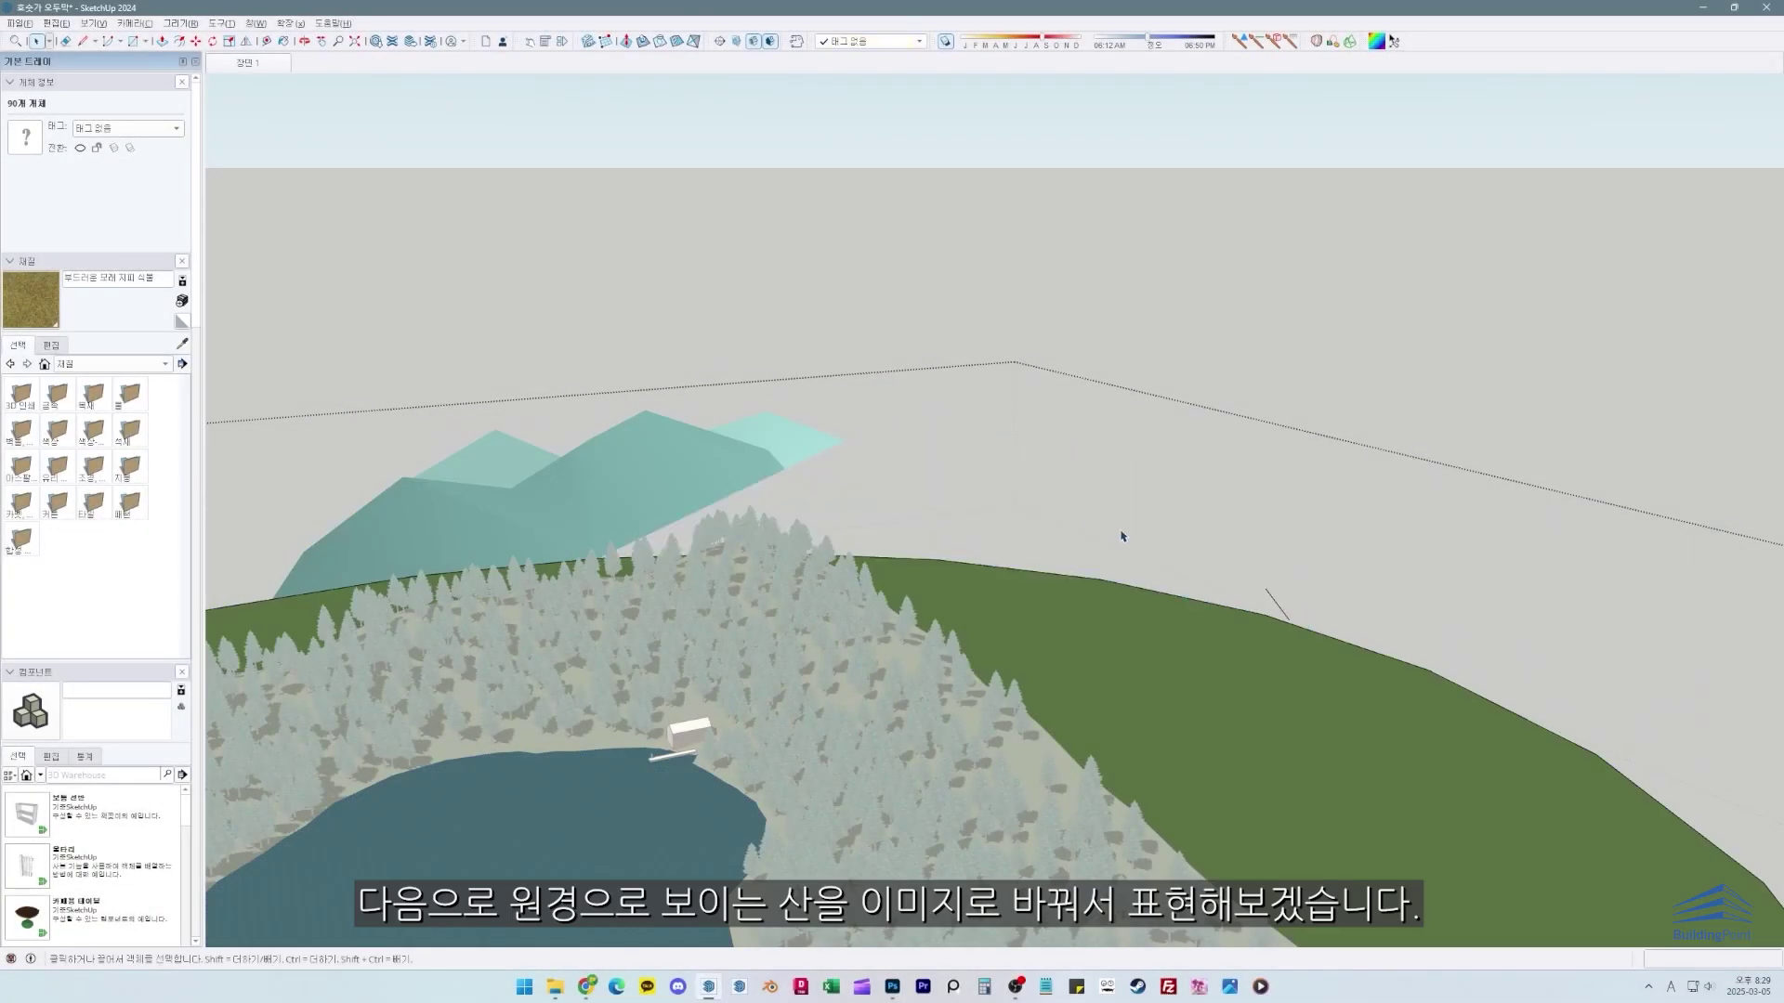
pyautogui.moveTo(825, 467); pyautogui.dragTo(599, 409)
pyautogui.press('Delete')
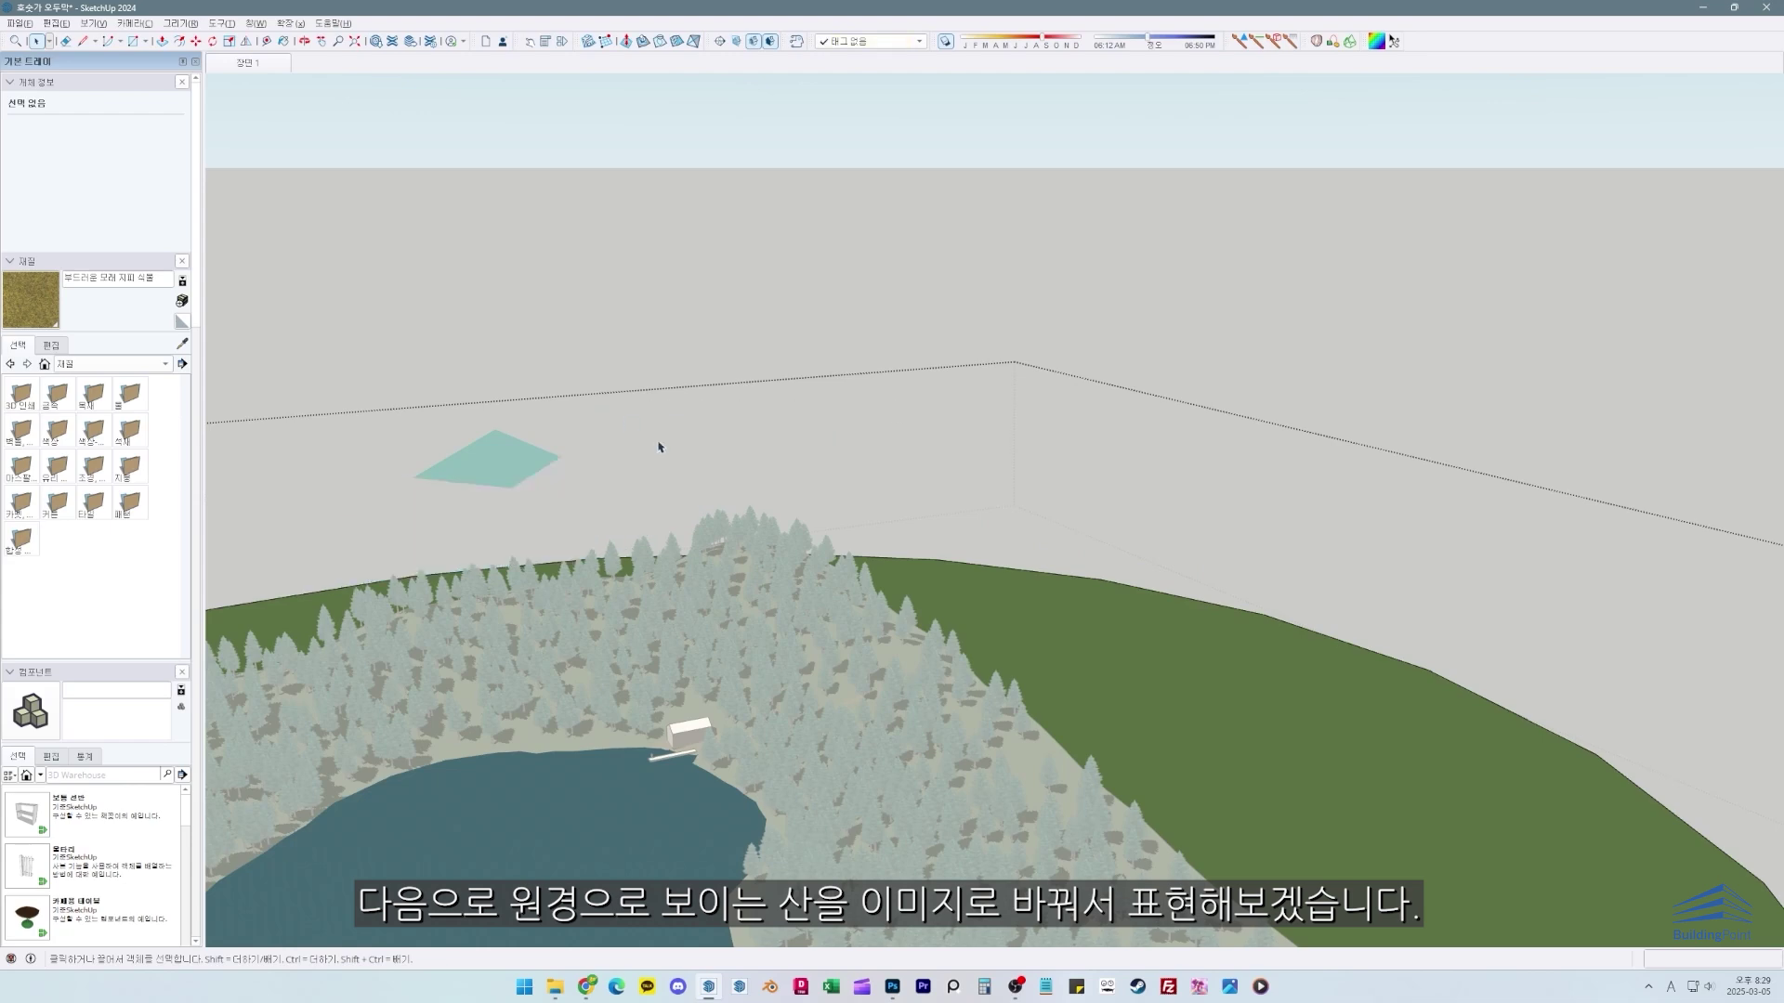
# Step: Clear the leftover mountain outline edges along the rim of the ground disc
pyautogui.tripleClick(1089, 599)
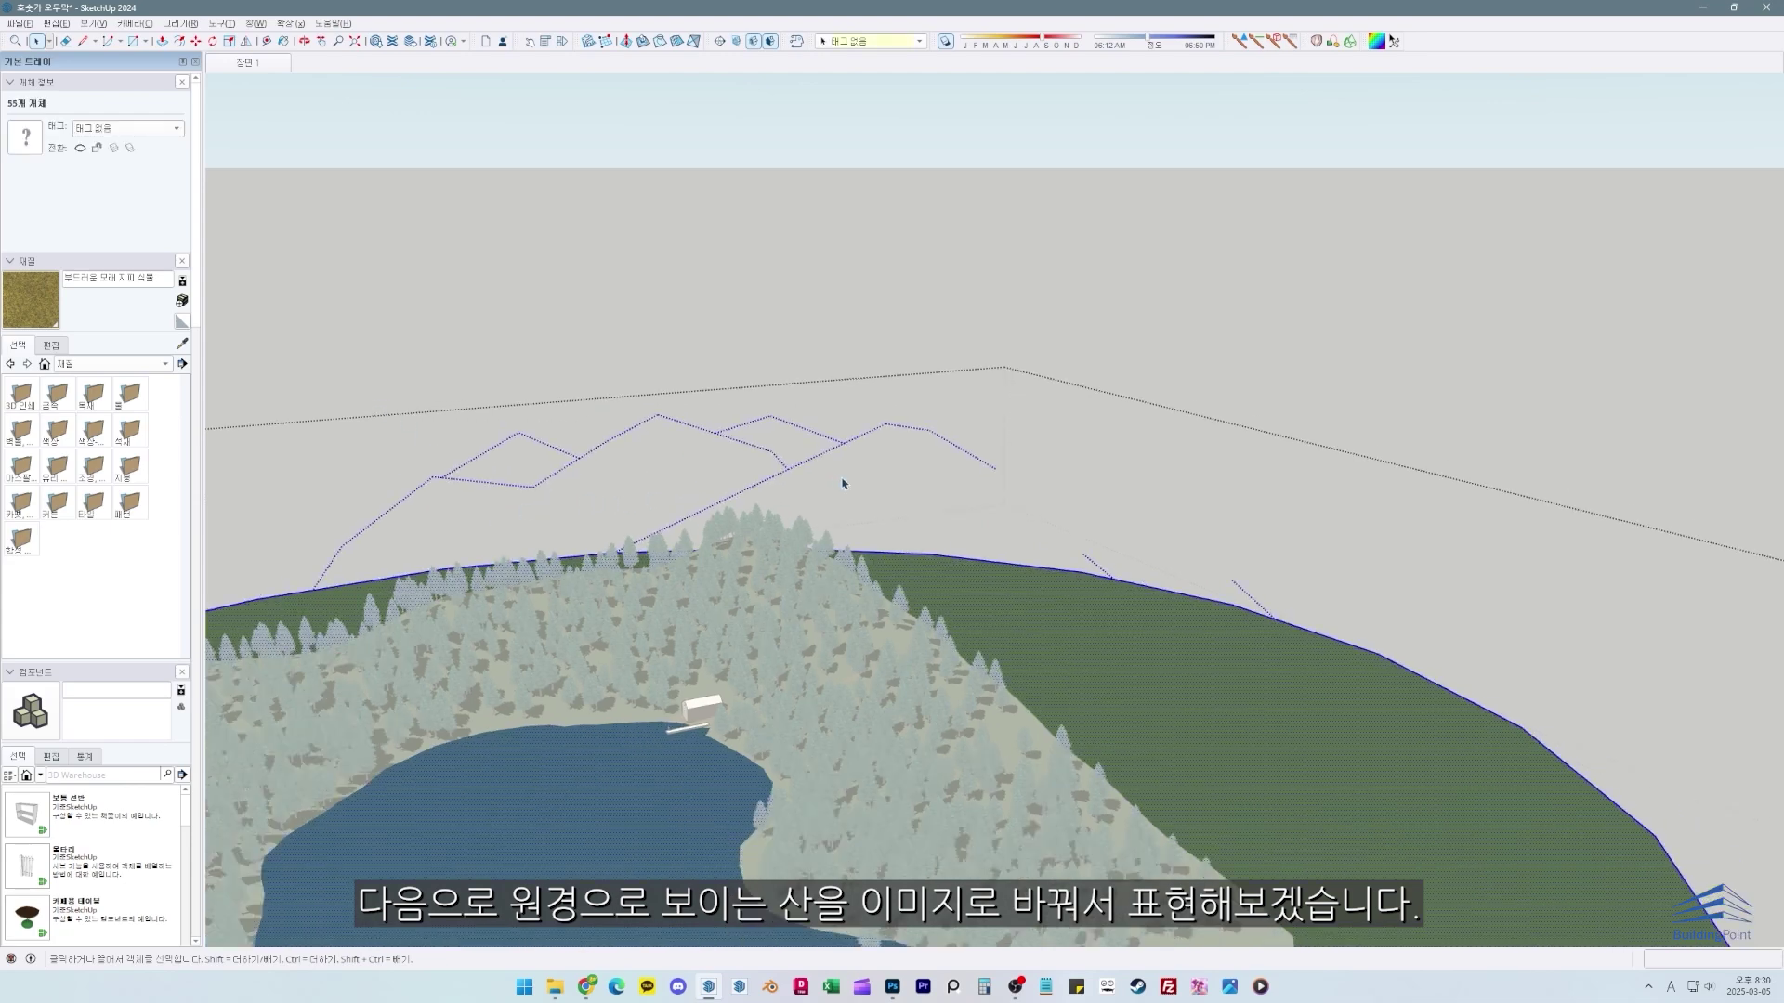
pyautogui.moveTo(836, 482); pyautogui.dragTo(175, 645, button='middle')
pyautogui.press('e')
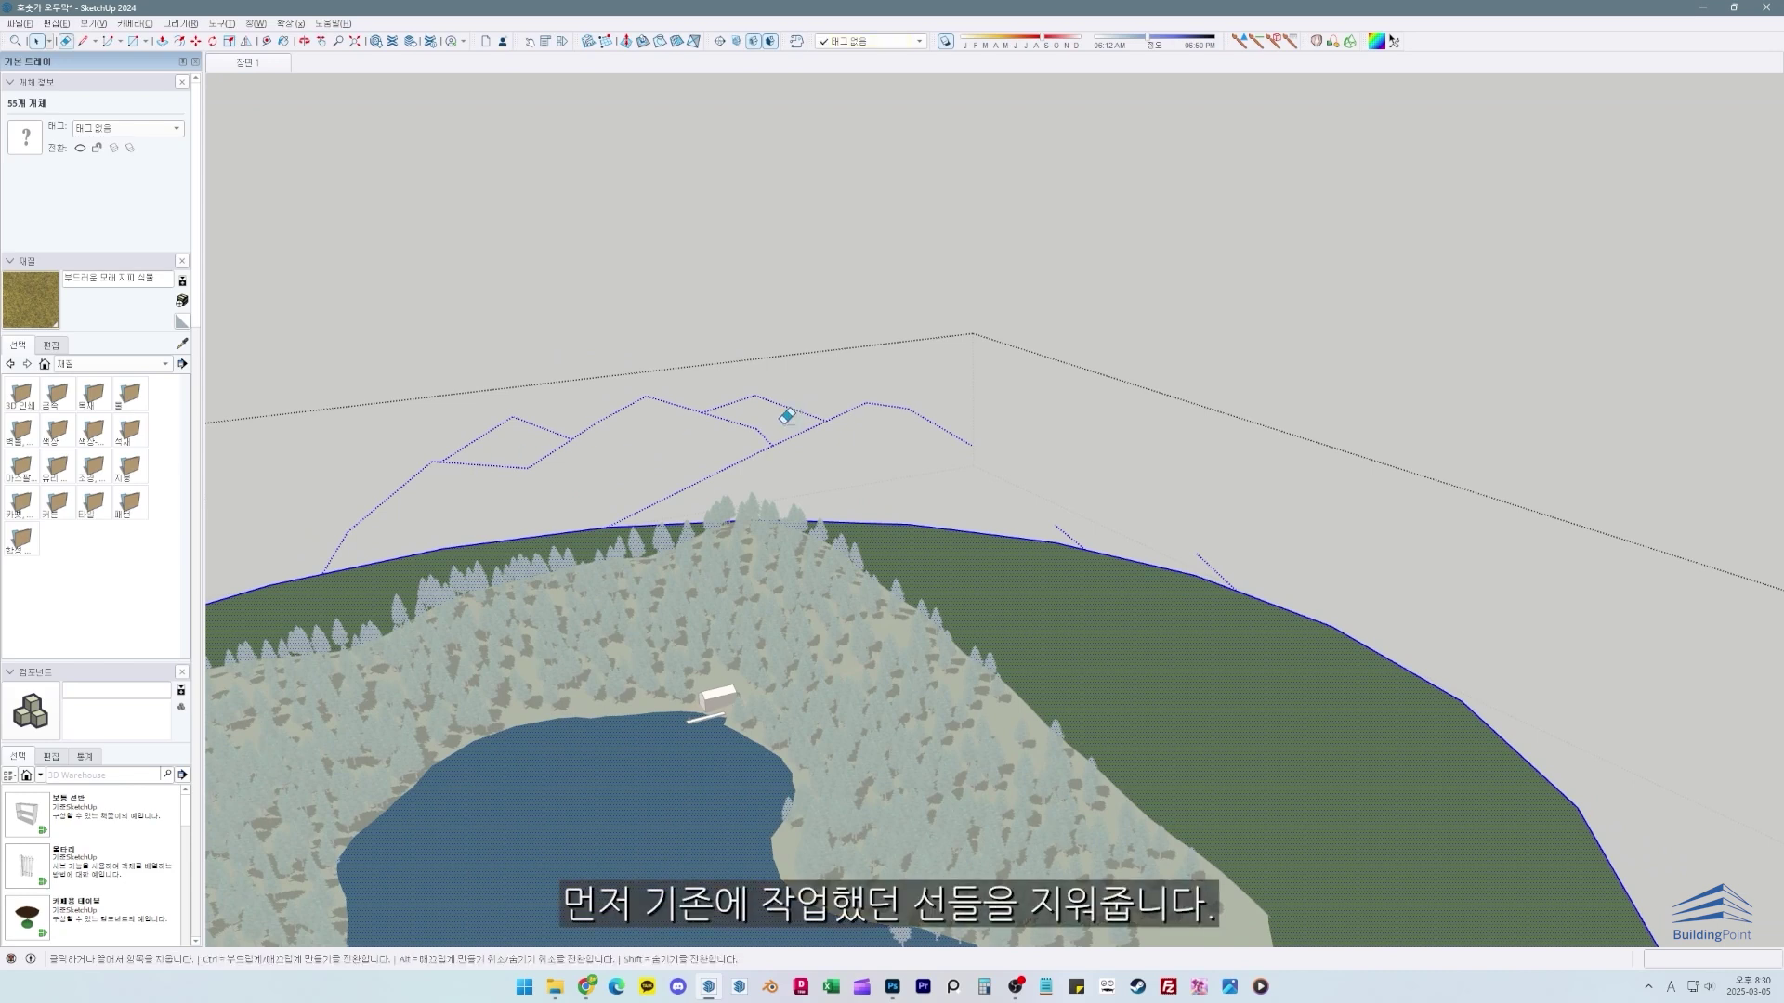
pyautogui.click(765, 407)
pyautogui.press('space')
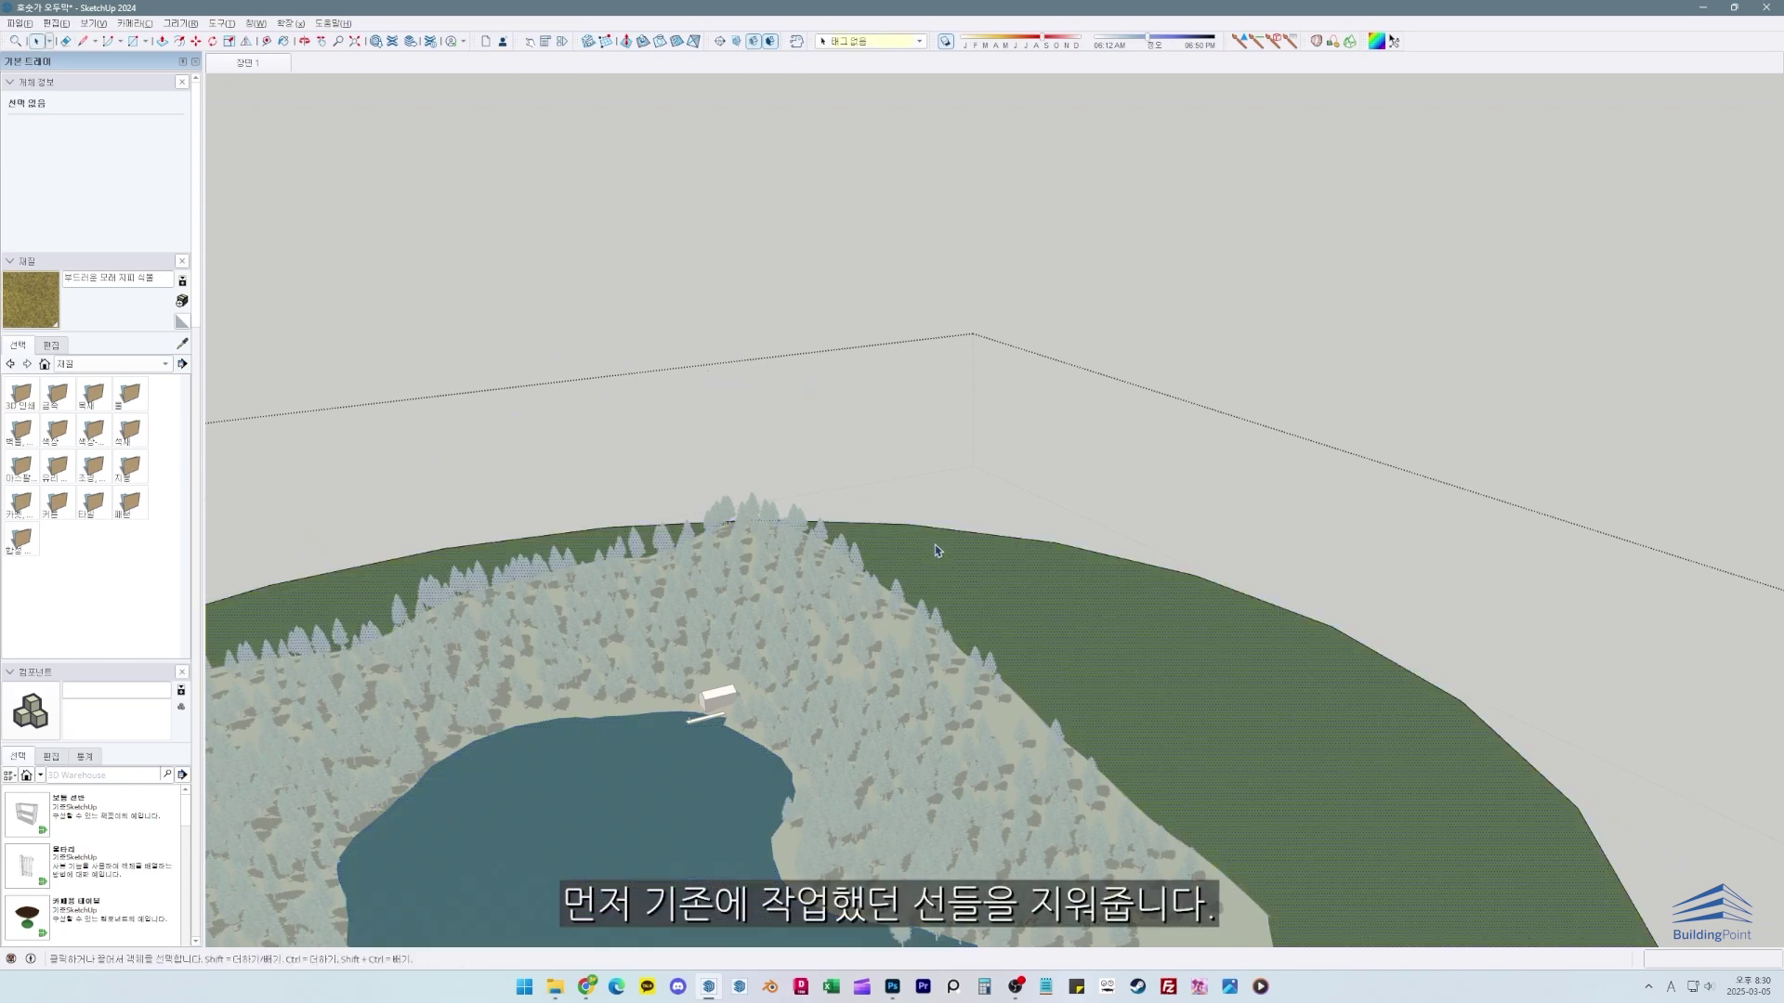
pyautogui.hotkey('ctrl', 'z')
pyautogui.hotkey('ctrl', 'y')
pyautogui.click(1143, 565)
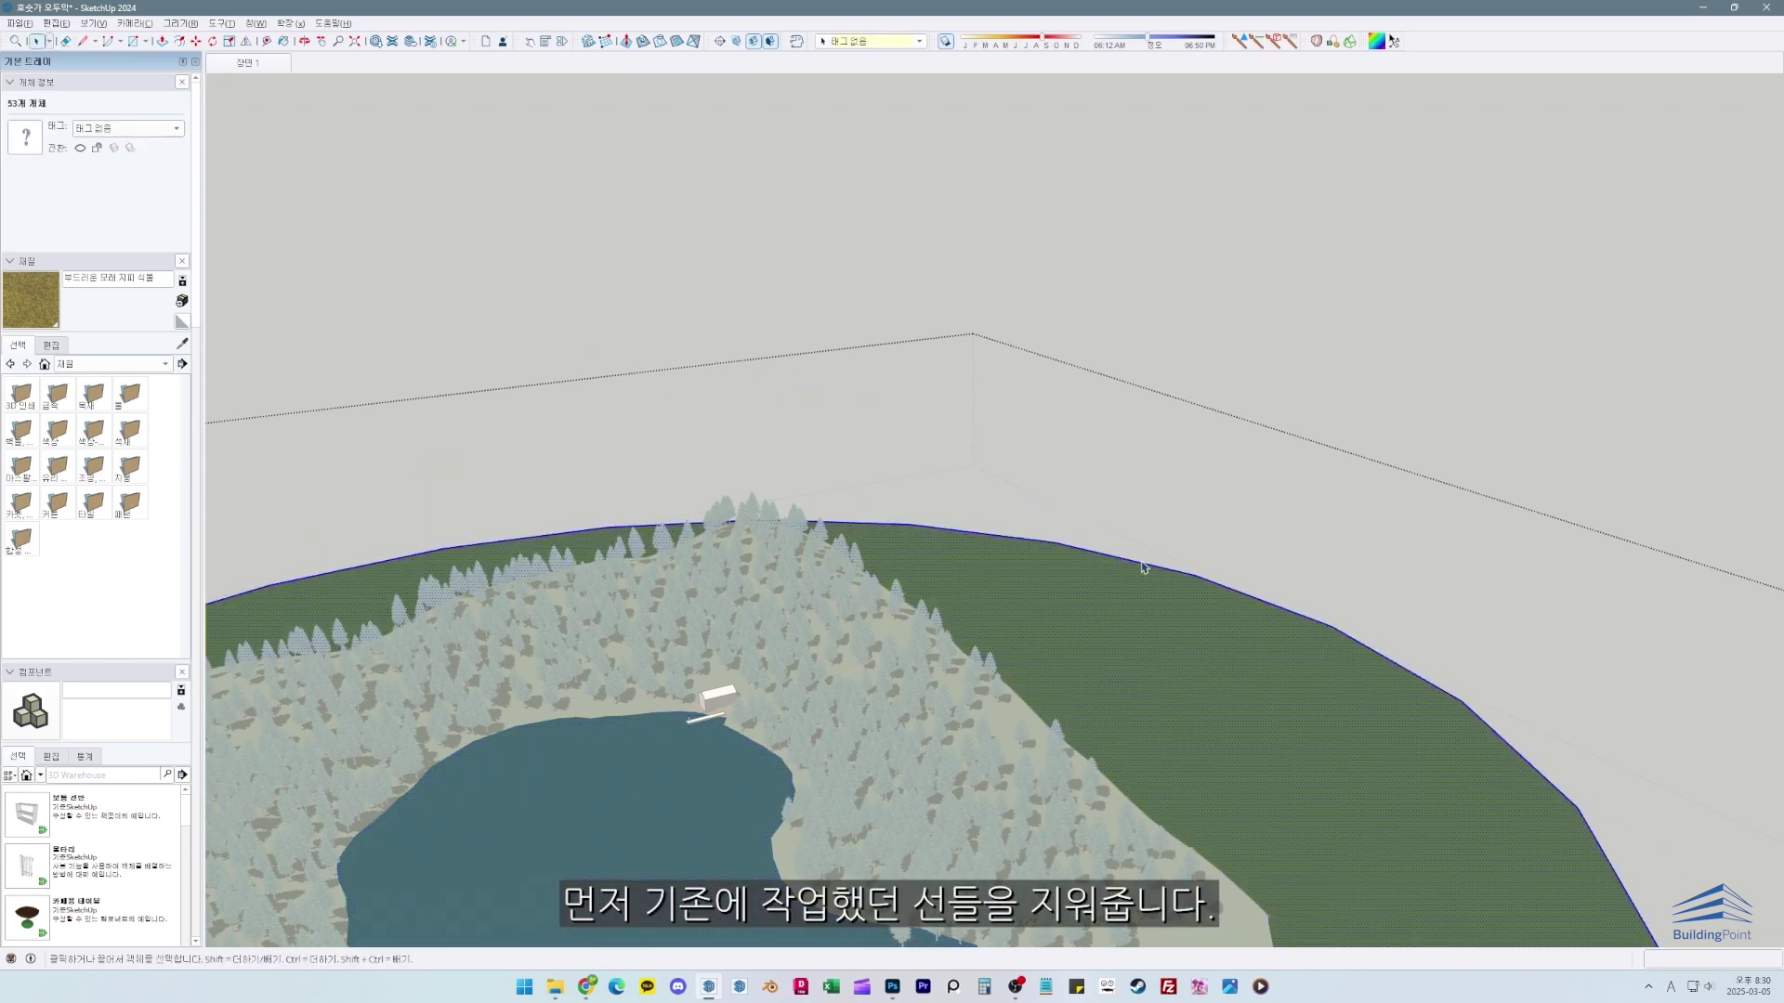
pyautogui.hotkey('ctrl', 'z')
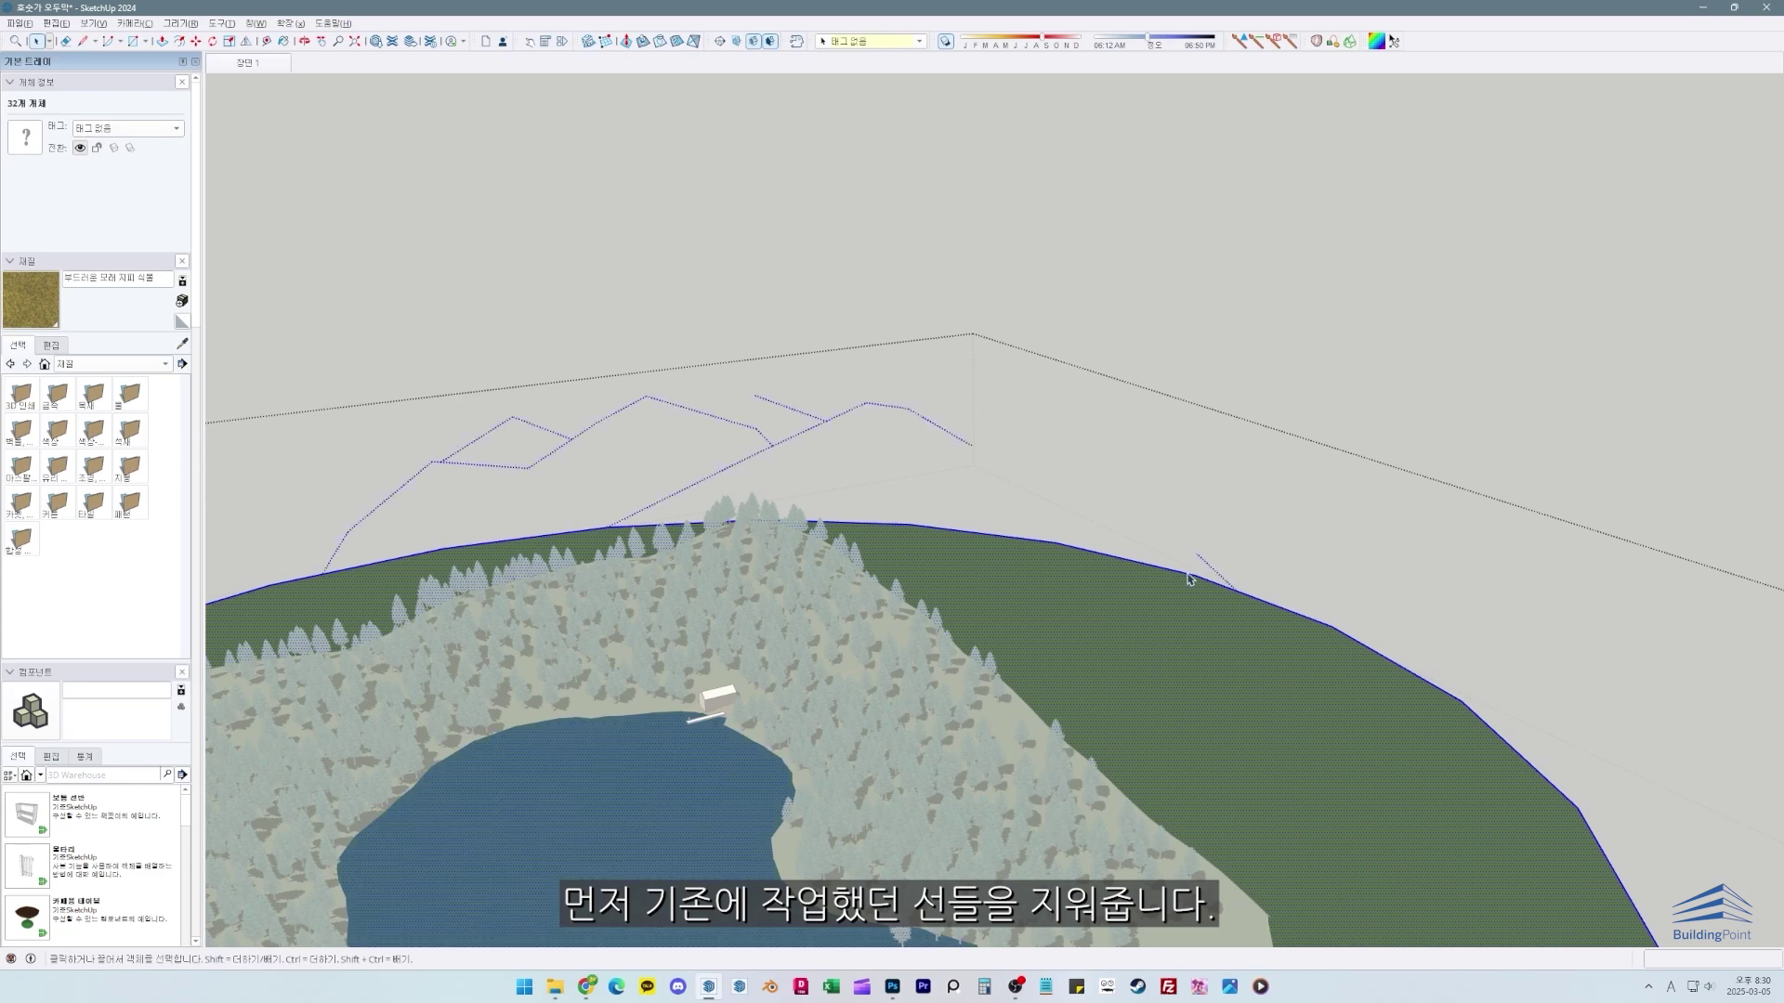
pyautogui.press('Delete')
pyautogui.hotkey('ctrl', 'z')
# Step: Erase the line dividing the new circle, extrude the circle upward into a cylinder and delete its top face
pyautogui.press('e')
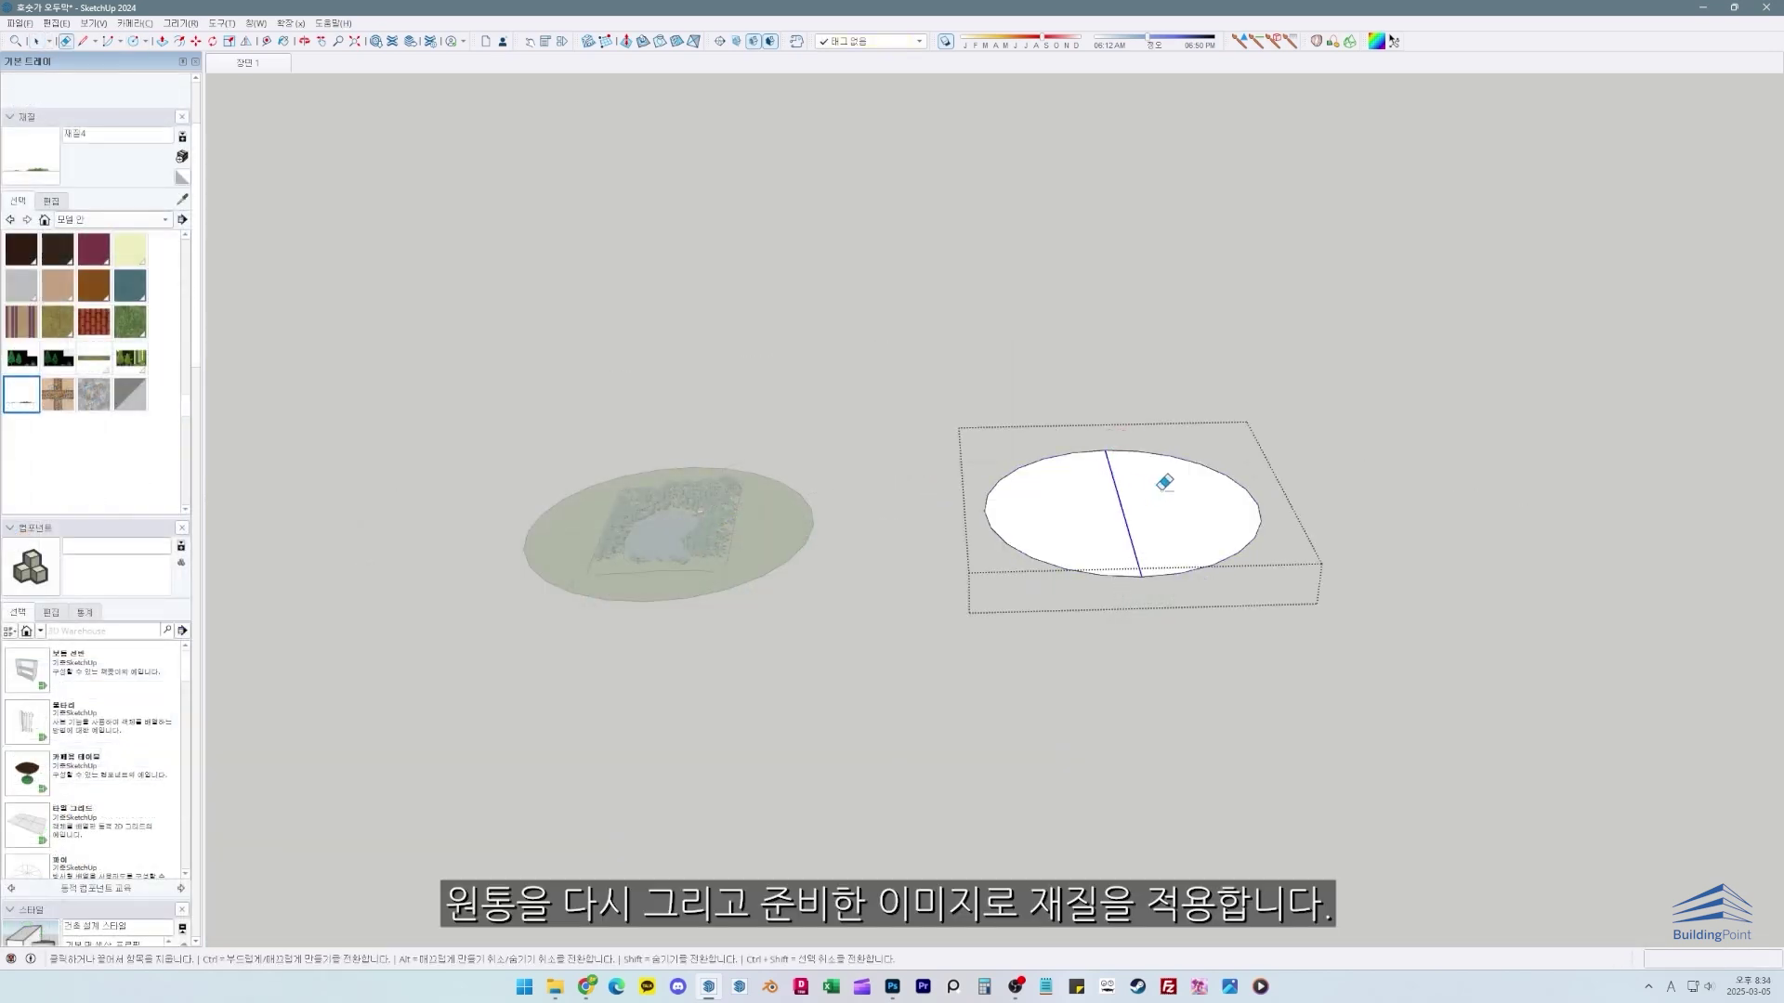
pyautogui.click(1115, 482)
pyautogui.press('p')
pyautogui.moveTo(1146, 518); pyautogui.dragTo(1146, 436)
pyautogui.press('space')
pyautogui.click(1135, 425)
pyautogui.press('Delete')
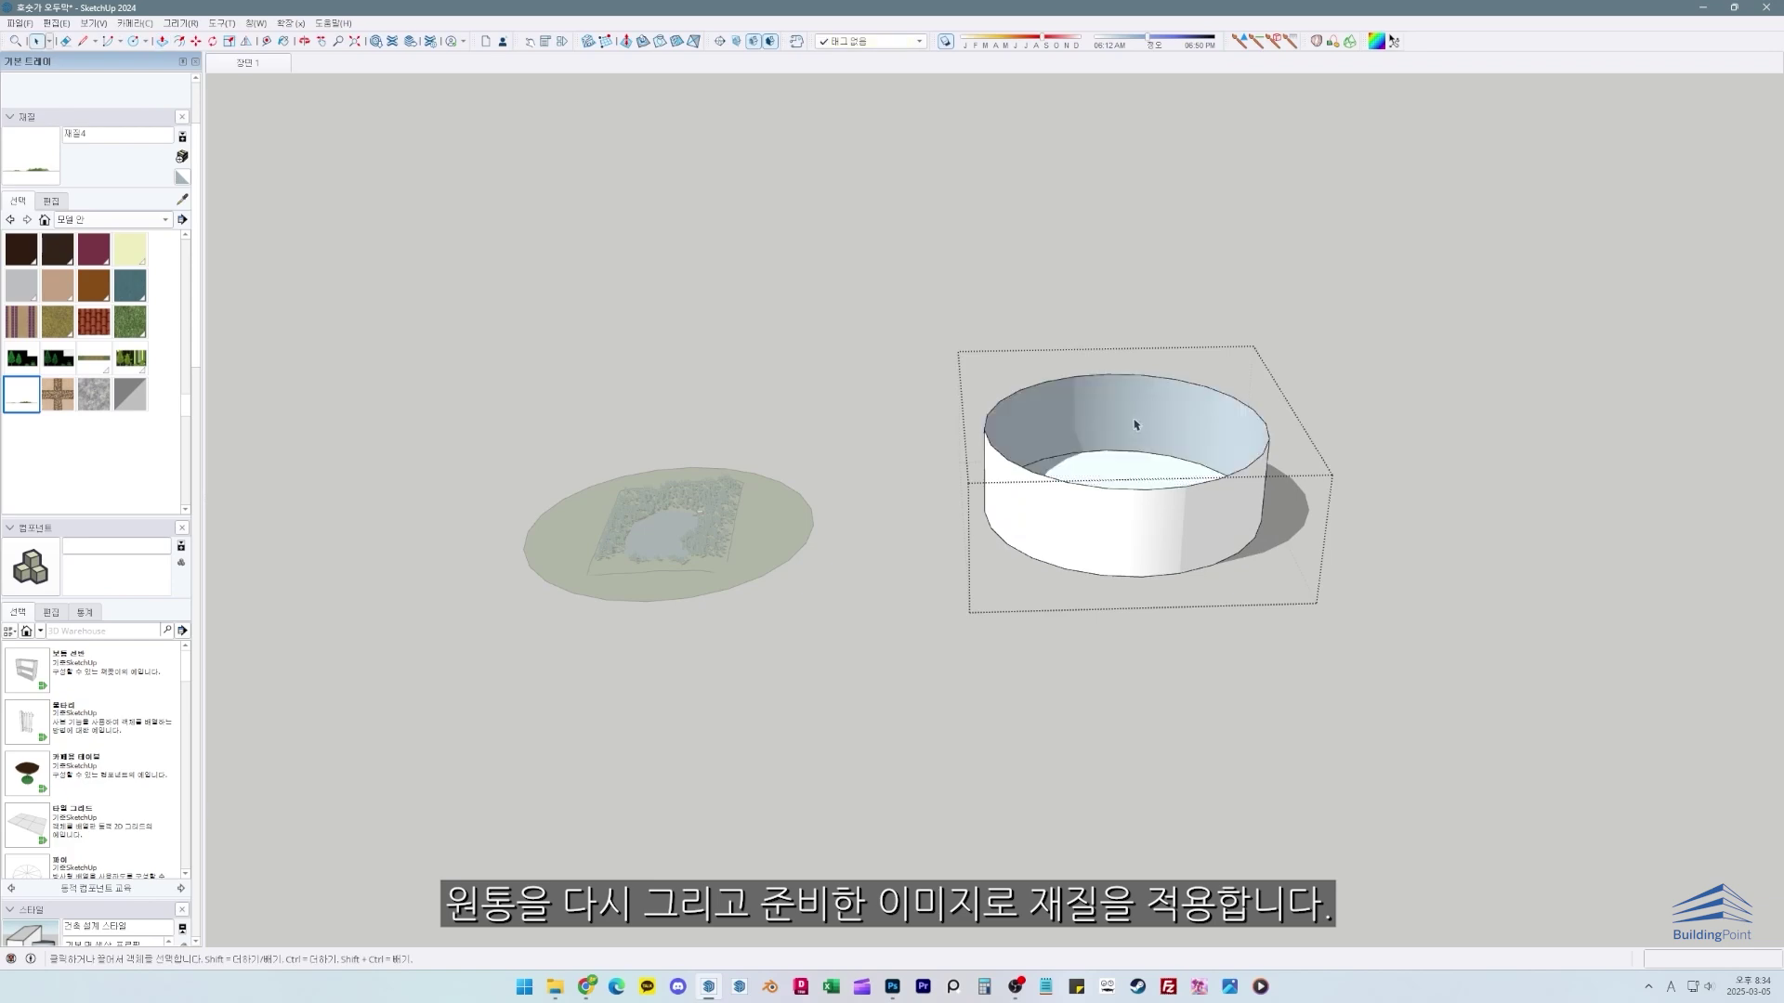
# Step: Scale the cylinder's height by 0.75 and paint its wall with the mountain image material 재질4
pyautogui.scroll(3, 1134, 425)
pyautogui.press('s')
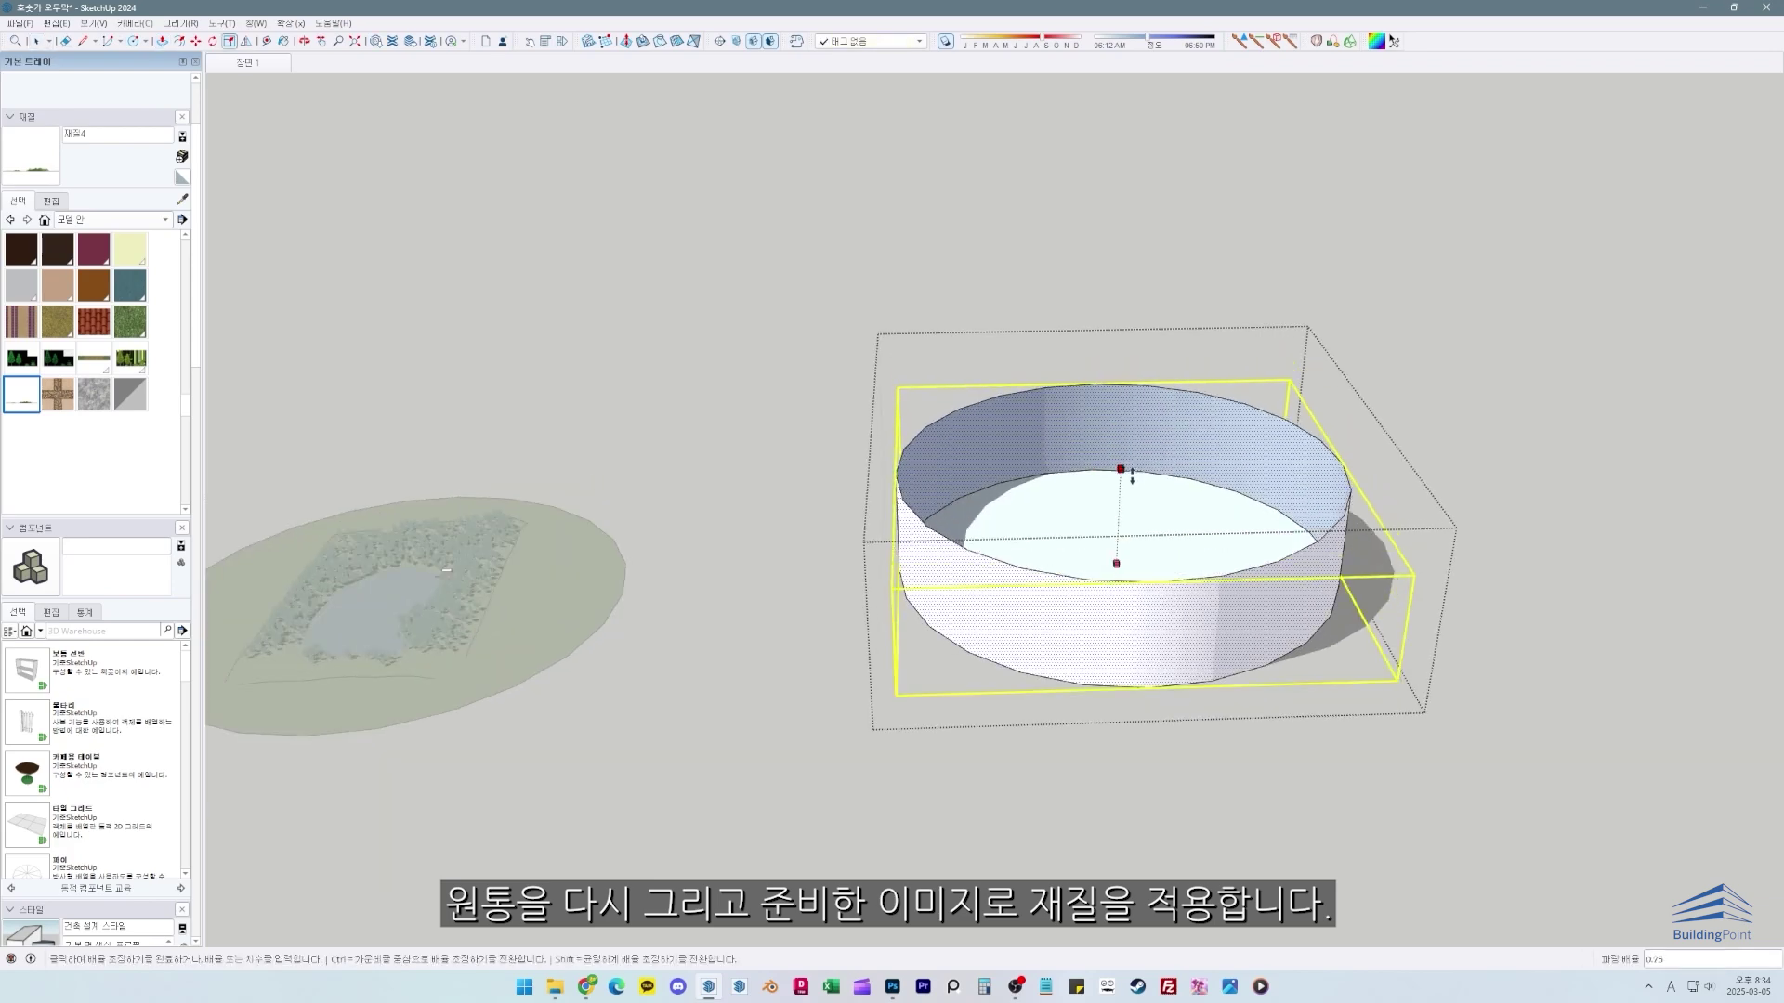
pyautogui.press('b')
pyautogui.click(1128, 437)
pyautogui.scroll(3, 1121, 447)
pyautogui.moveTo(1120, 448); pyautogui.dragTo(1283, 554, button='middle')
pyautogui.moveTo(1282, 554); pyautogui.dragTo(1637, 605, button='middle')
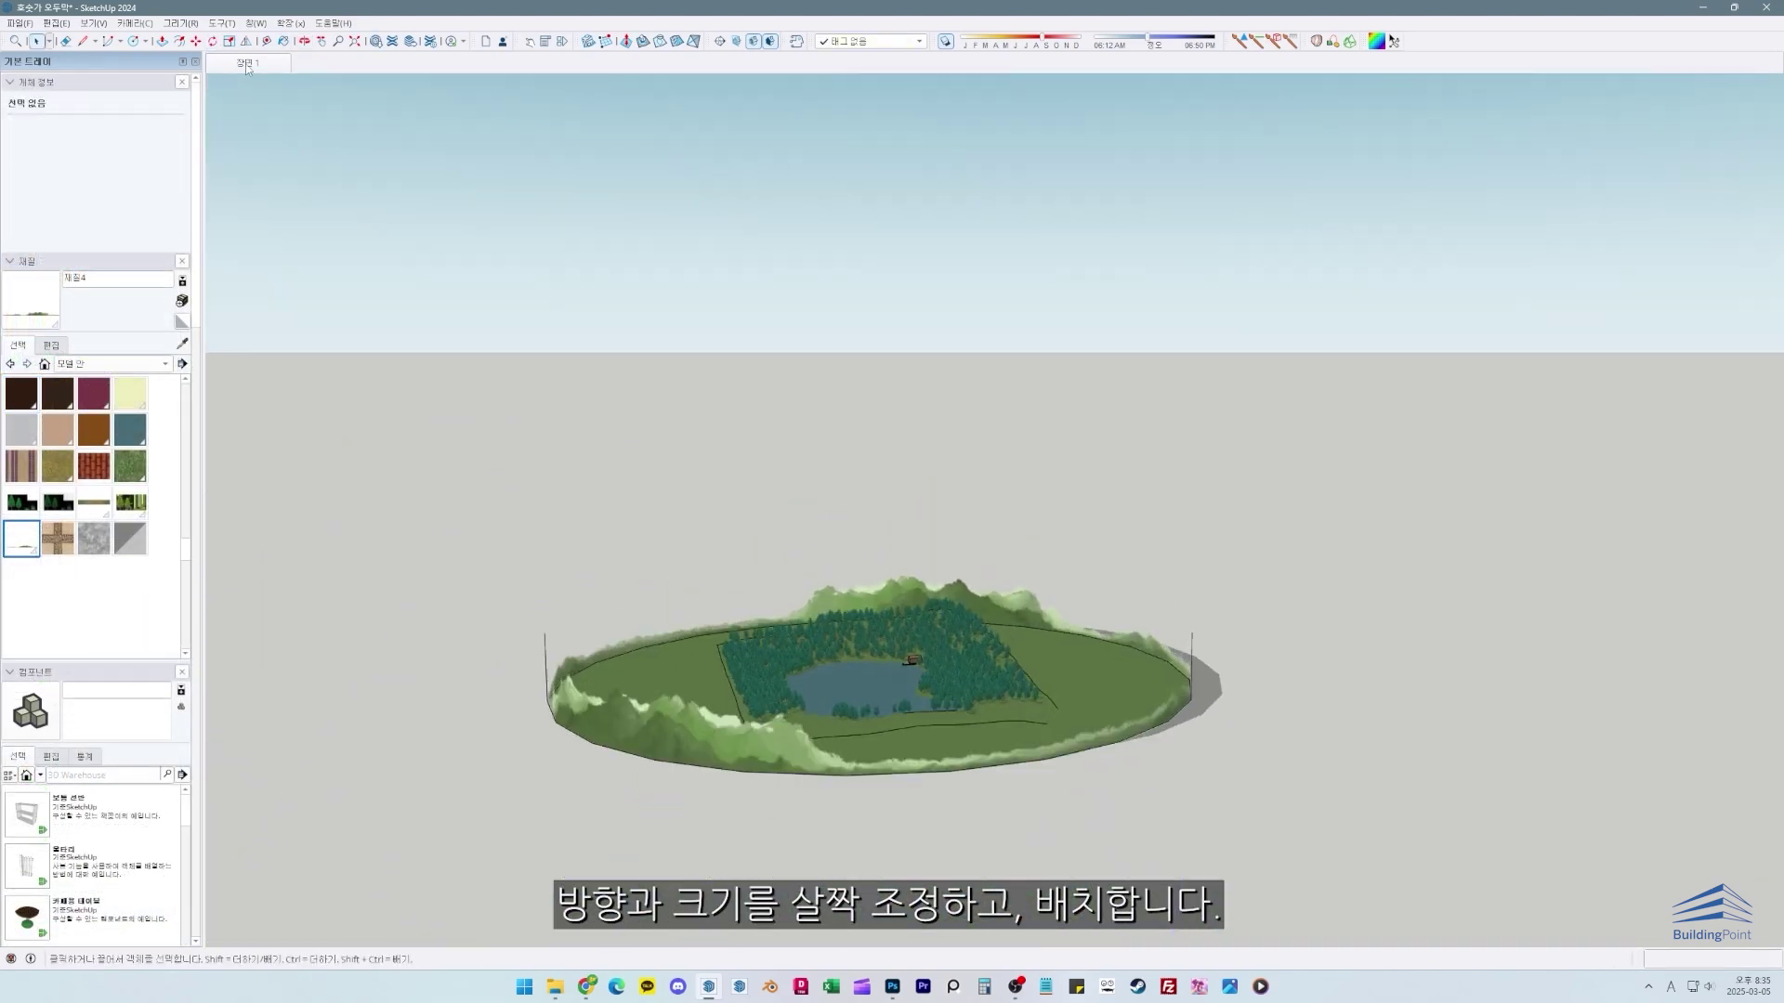
# Step: Check the mountain backdrop from the saved scene and enlarge the mountain-2.png texture to a width of 2000000 mm
pyautogui.click(247, 64)
pyautogui.press('o')
pyautogui.moveTo(904, 279); pyautogui.dragTo(776, 377)
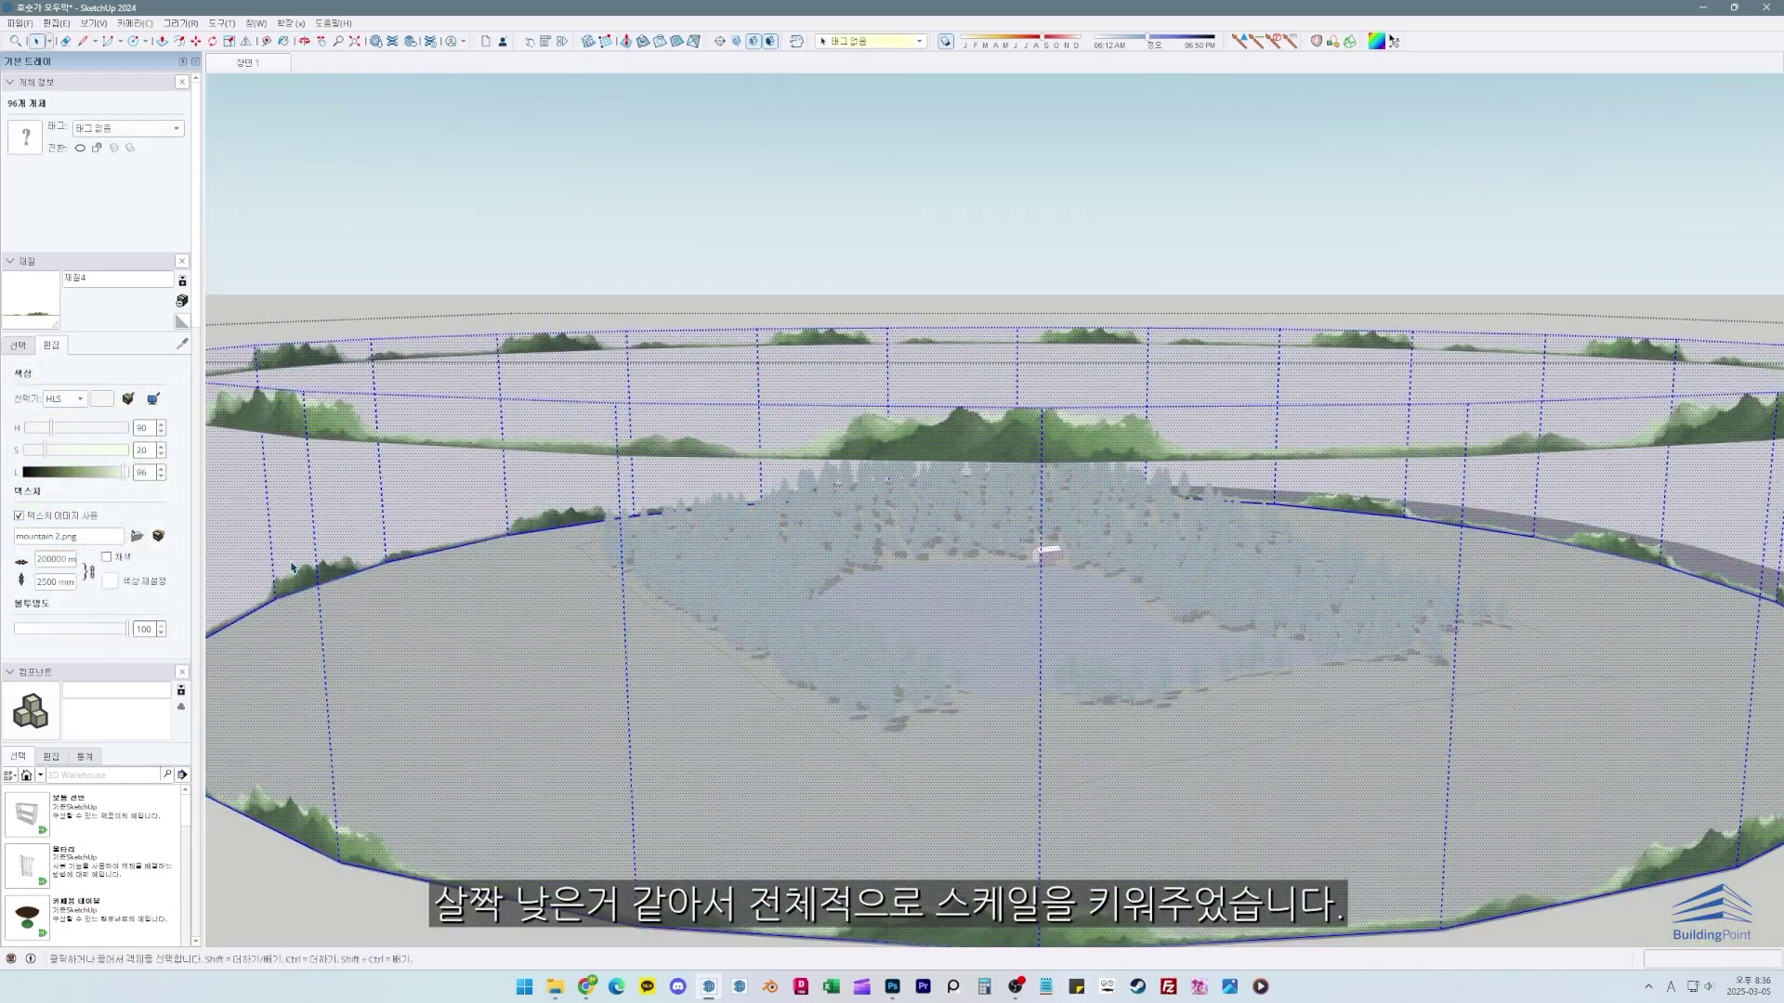
pyautogui.press('Right')
pyautogui.write('0')
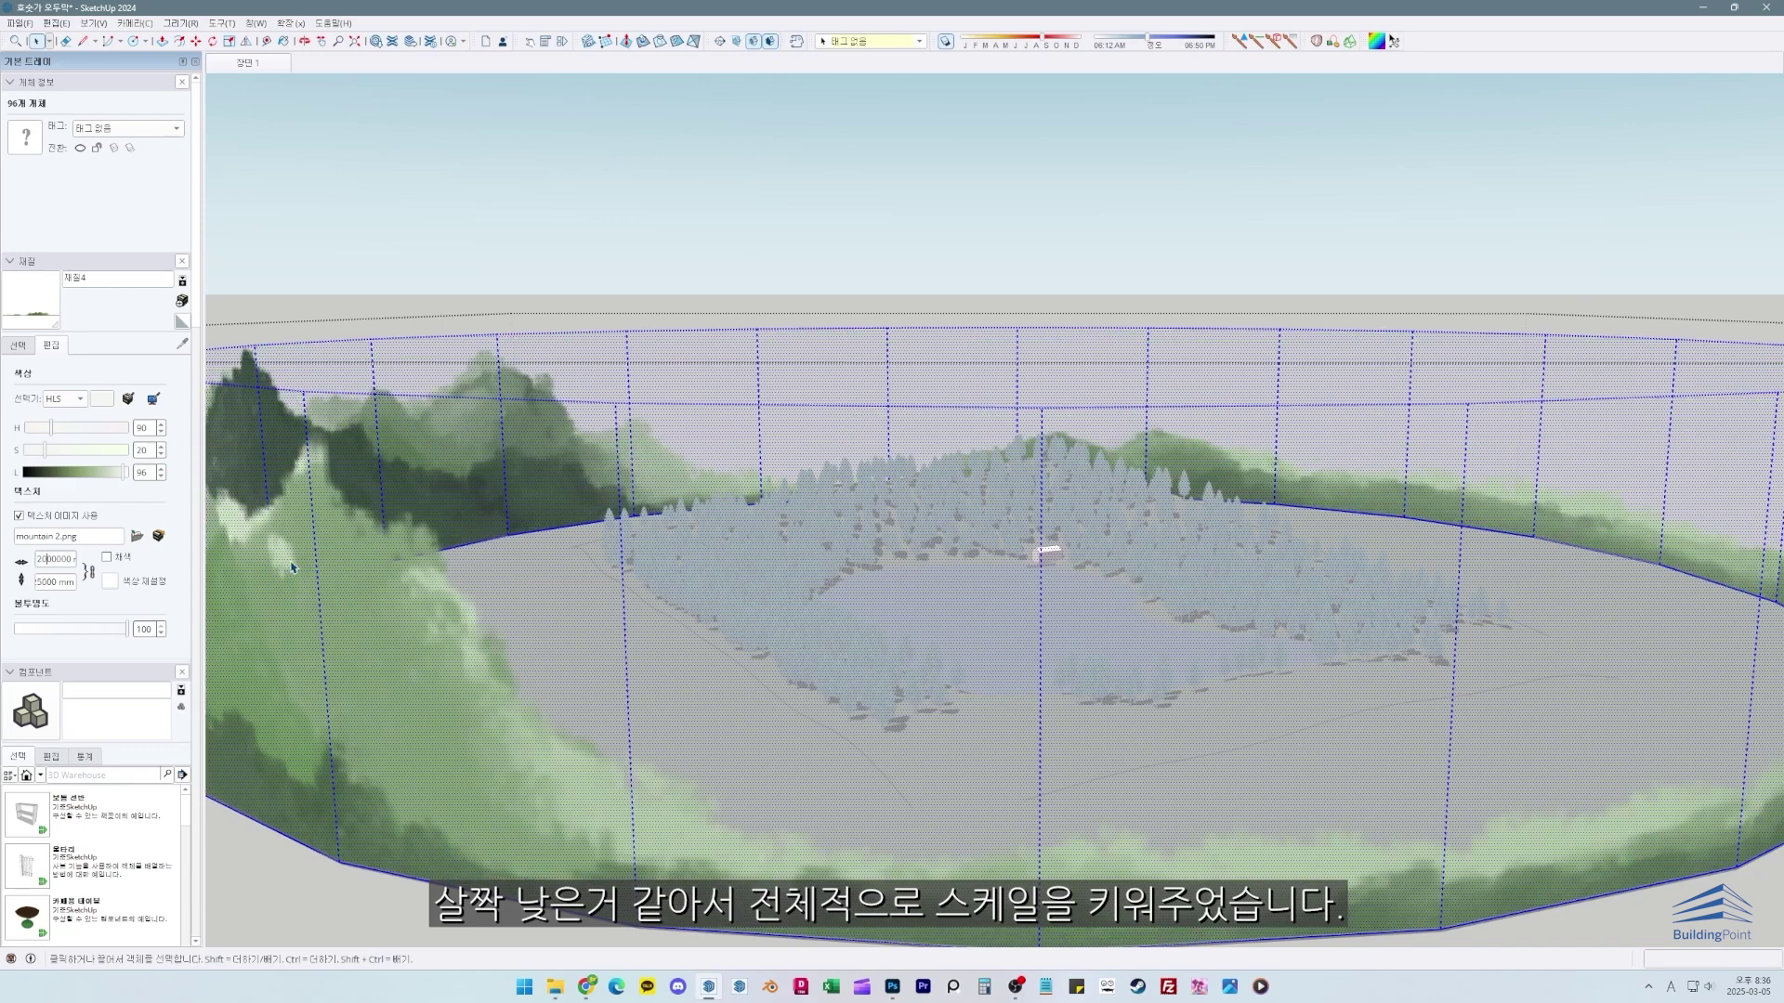
pyautogui.moveTo(367, 502)
pyautogui.mouseDown(button='middle')
pyautogui.moveTo(466, 586)
pyautogui.moveTo(290, 550)
pyautogui.moveTo(406, 326)
pyautogui.moveTo(709, 287)
pyautogui.moveTo(616, 160)
pyautogui.moveTo(638, 179)
pyautogui.mouseUp(button='middle')
pyautogui.scroll(-5, 248, 561)
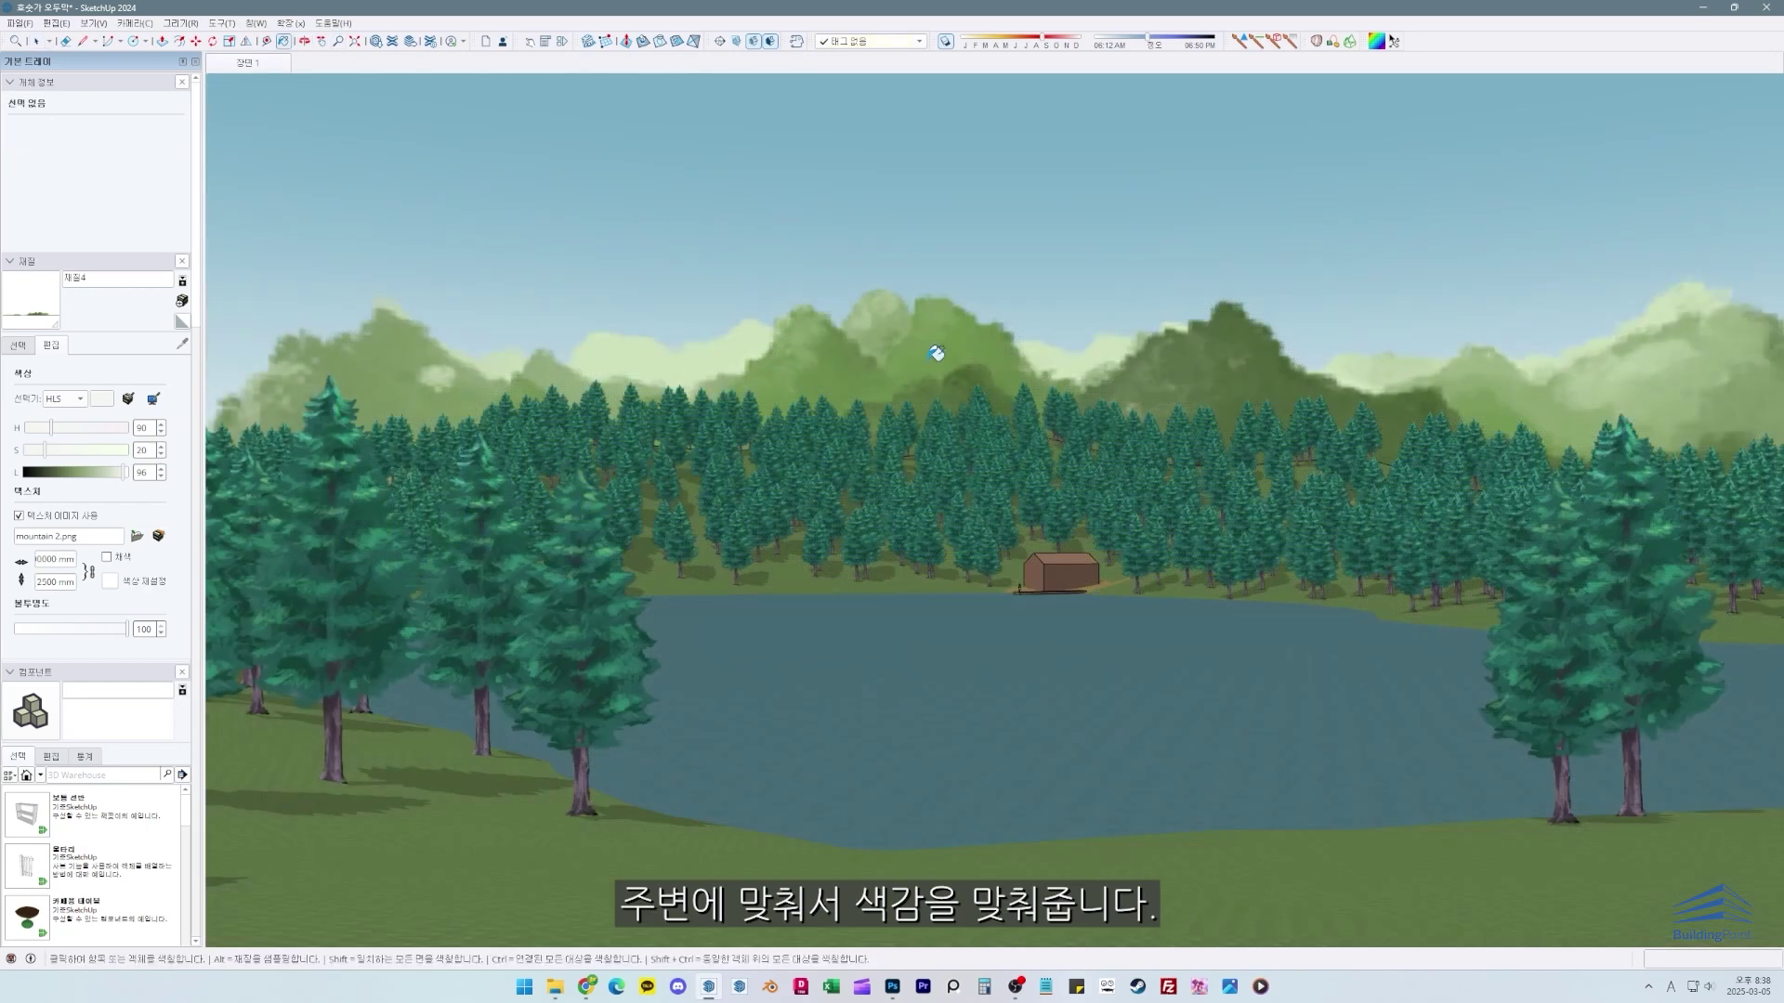
# Step: Lower the mountain material's lightness to 93 and shift its hue to match the surrounding trees
pyautogui.moveTo(125, 472)
pyautogui.mouseDown()
pyautogui.moveTo(93, 474)
pyautogui.moveTo(127, 476)
pyautogui.mouseUp()
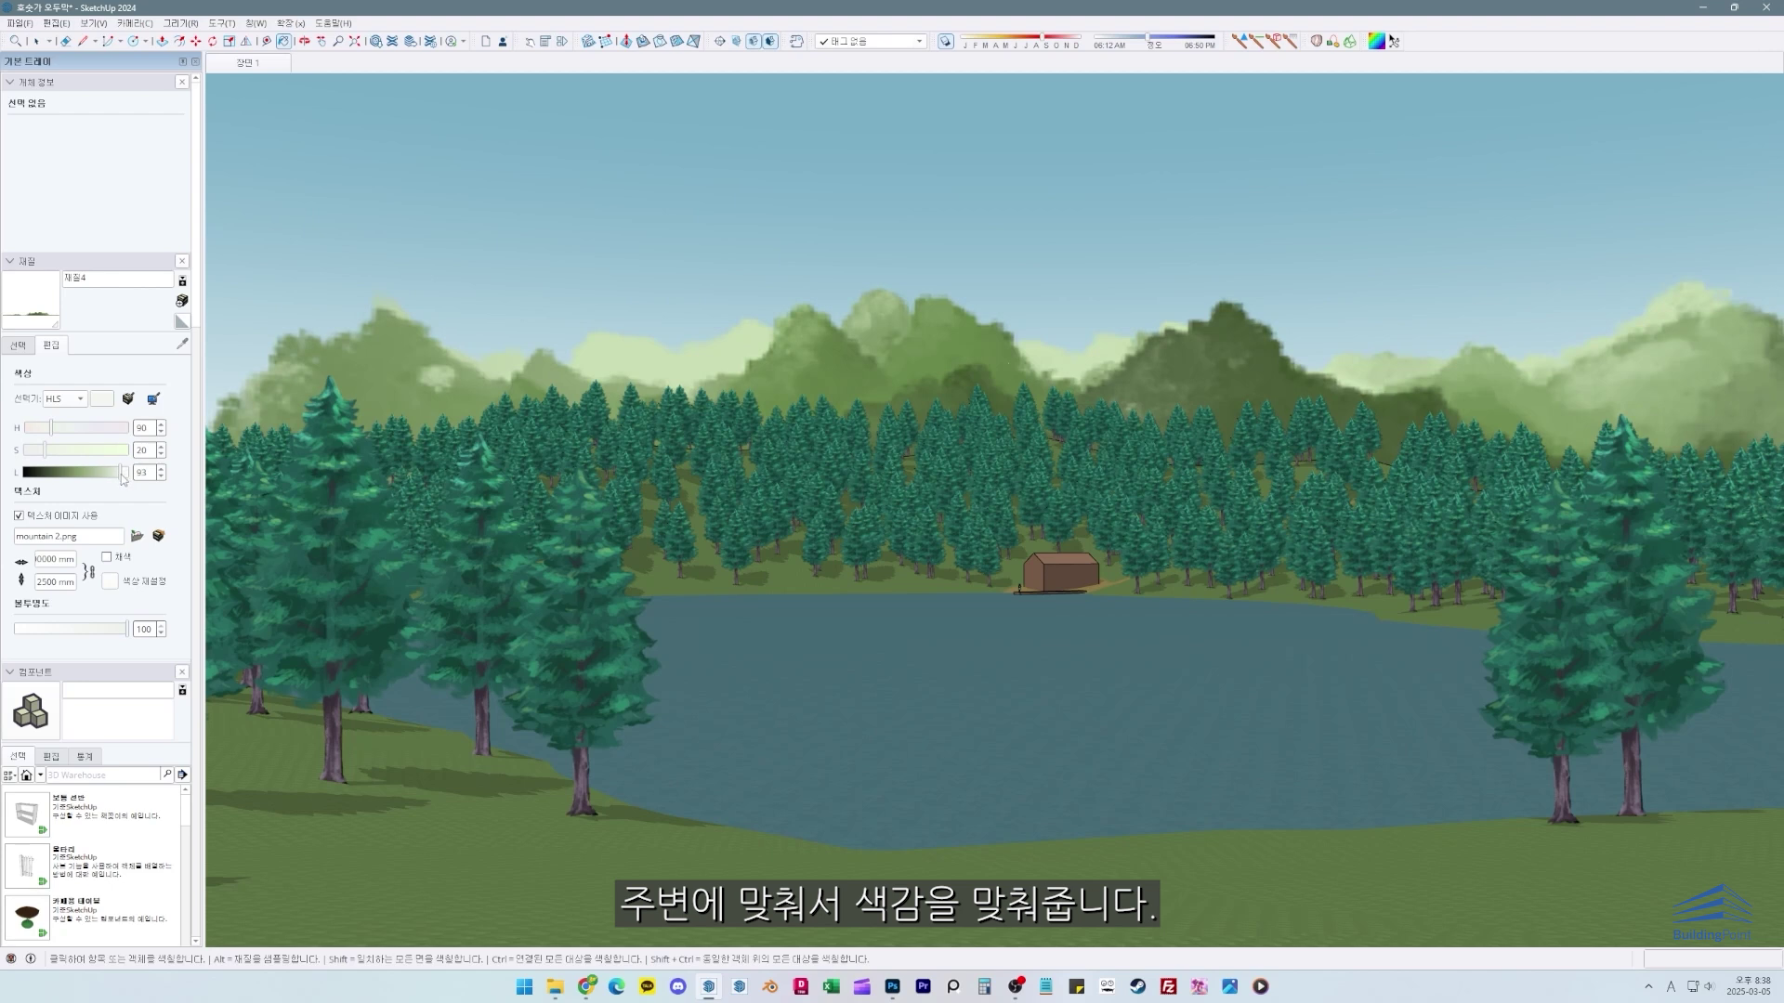
pyautogui.moveTo(49, 433); pyautogui.dragTo(60, 433)
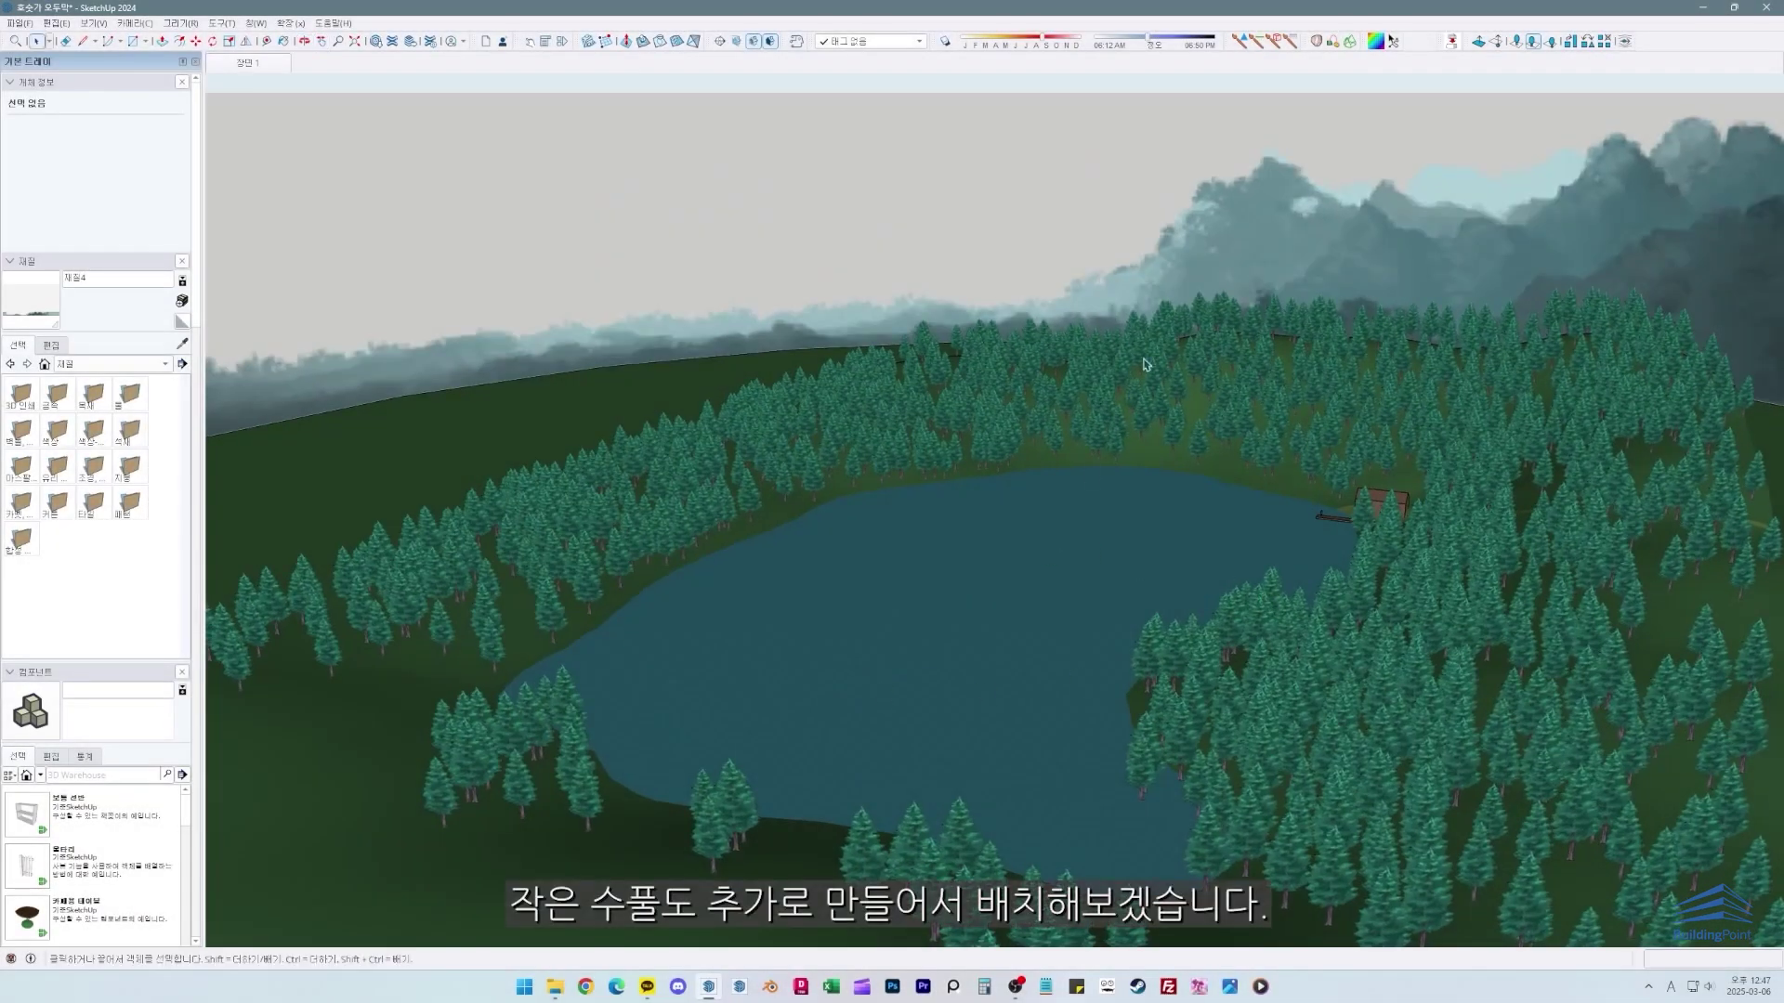
# Step: Draw a small rectangle on the open ground beside the forest and pull it up into a box
pyautogui.scroll(-5, 1293, 275)
pyautogui.scroll(10, 1557, 406)
pyautogui.press('r')
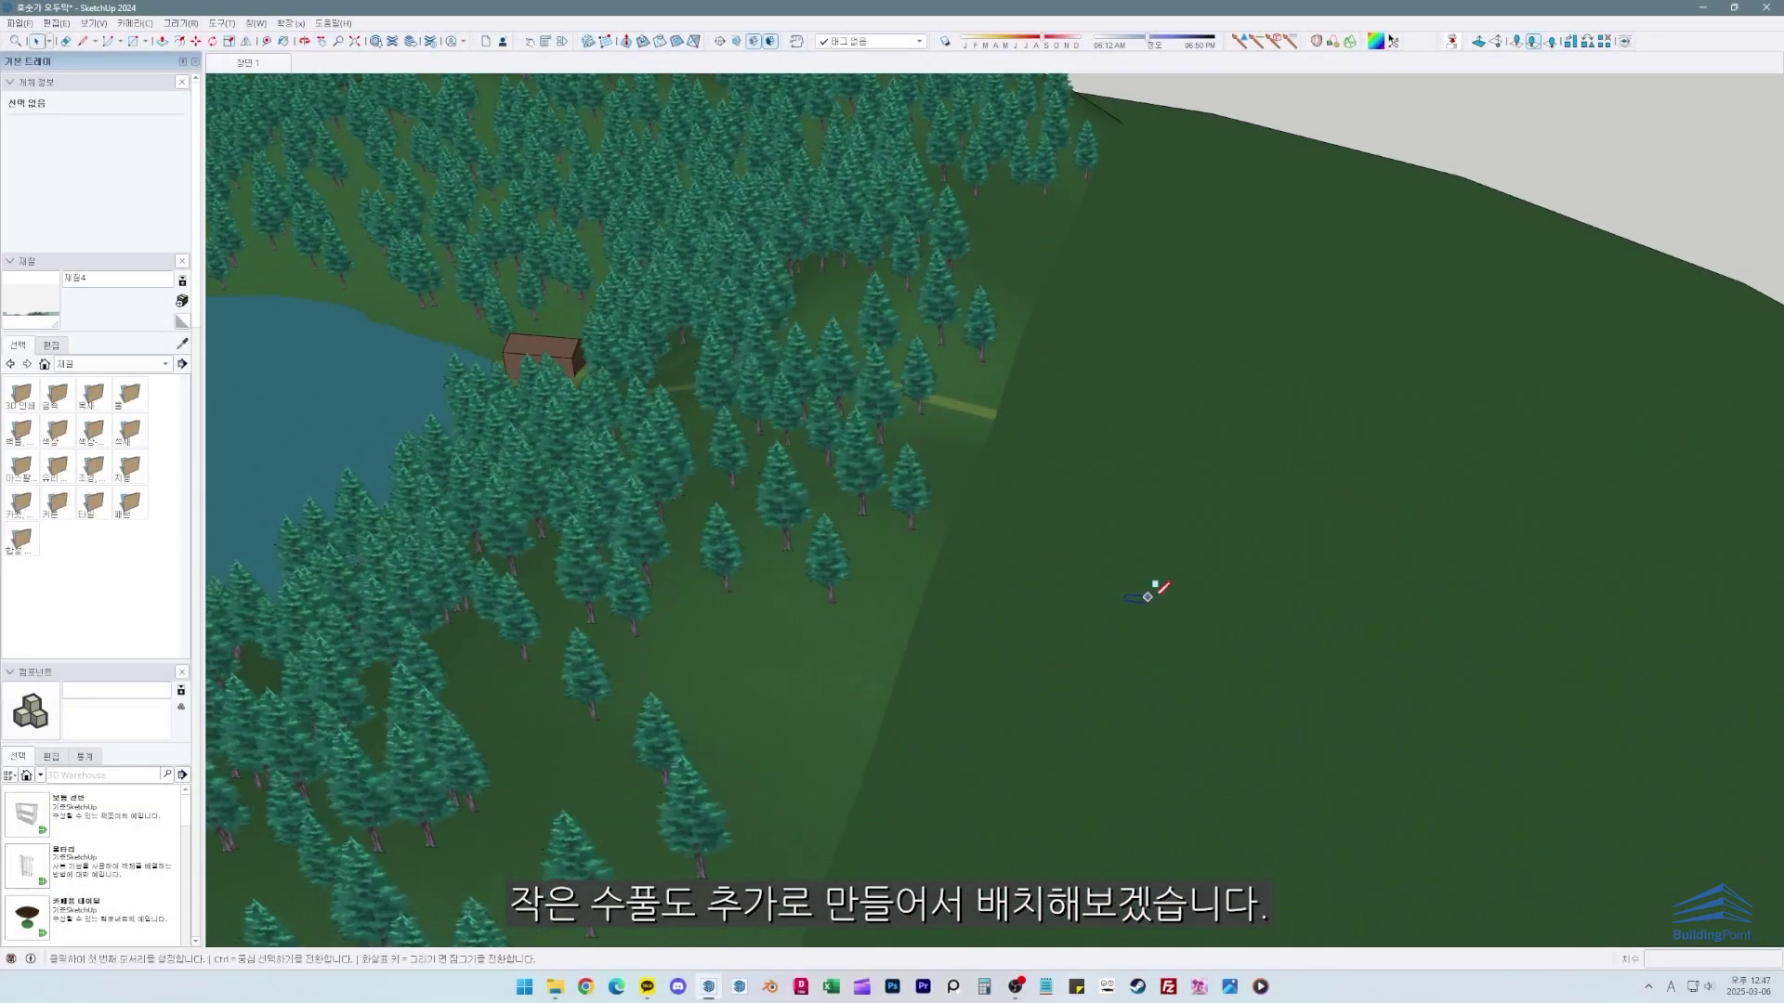
pyautogui.scroll(3, 1266, 638)
pyautogui.click(1320, 617)
pyautogui.press('p')
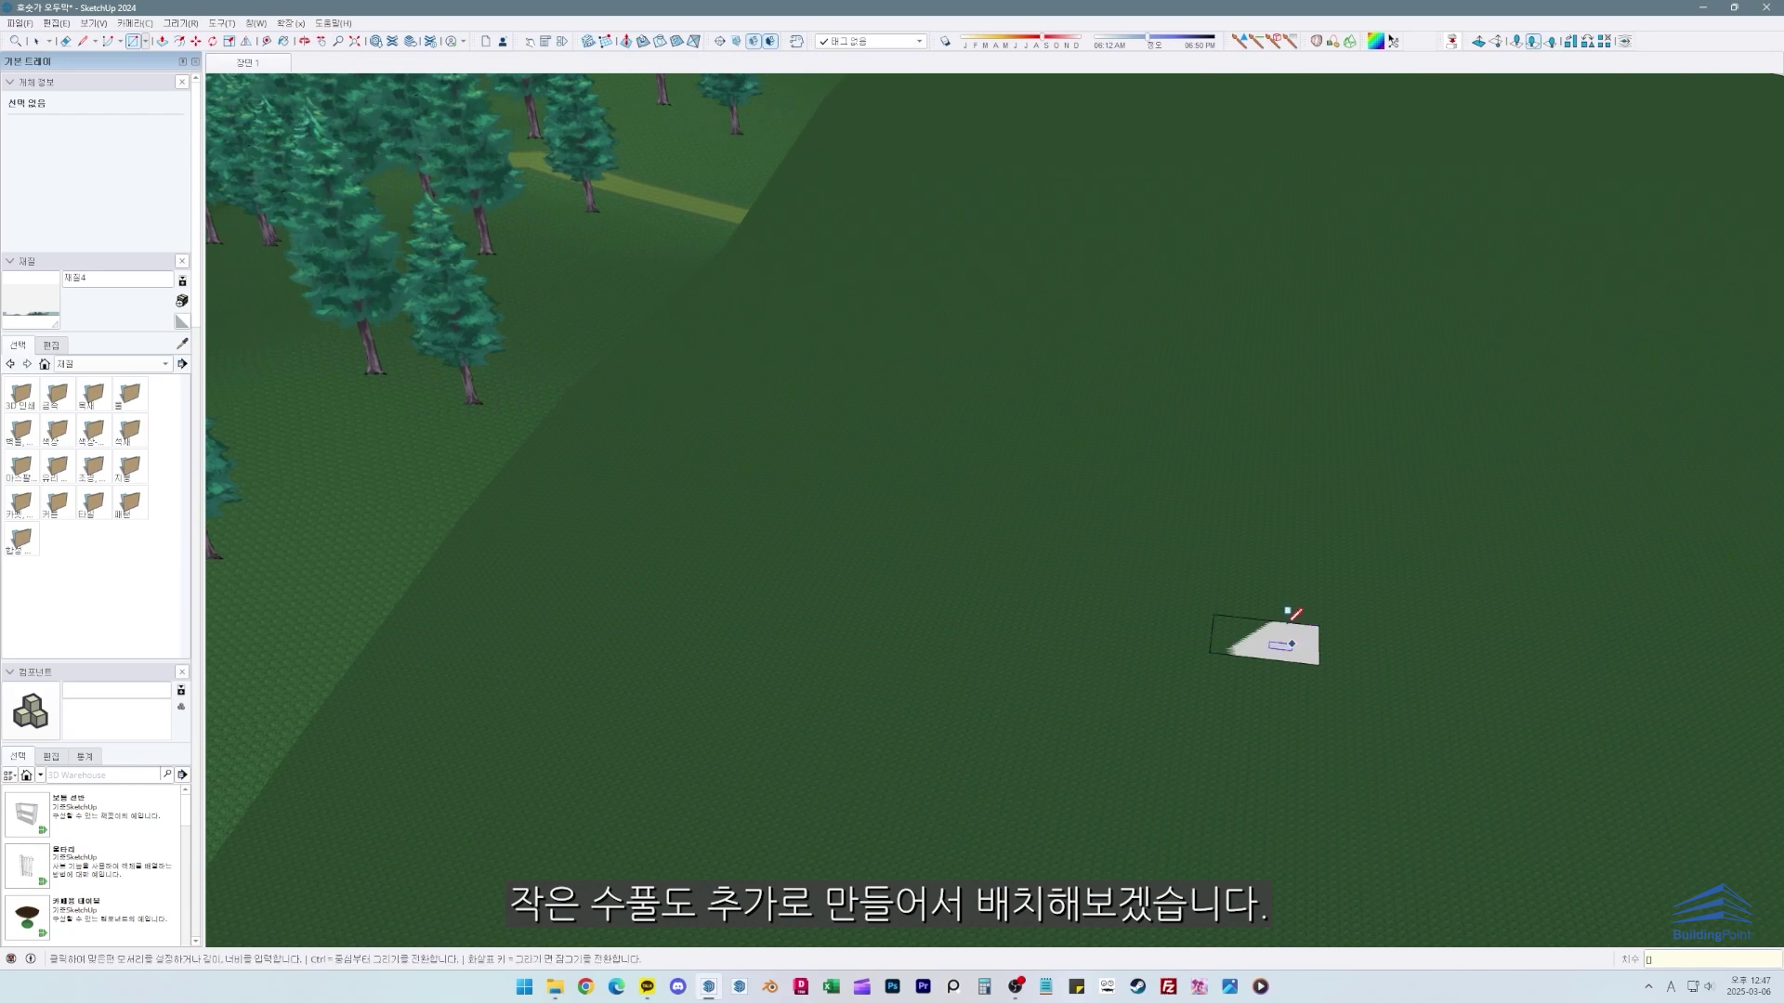
pyautogui.click(1277, 634)
pyautogui.click(1282, 549)
# Step: Erase the box's other edges and faces so that only a single rectangular face is left
pyautogui.press('space')
pyautogui.tripleClick(1283, 552)
pyautogui.moveTo(1283, 555); pyautogui.dragTo(1275, 658, button='middle')
pyautogui.press('e')
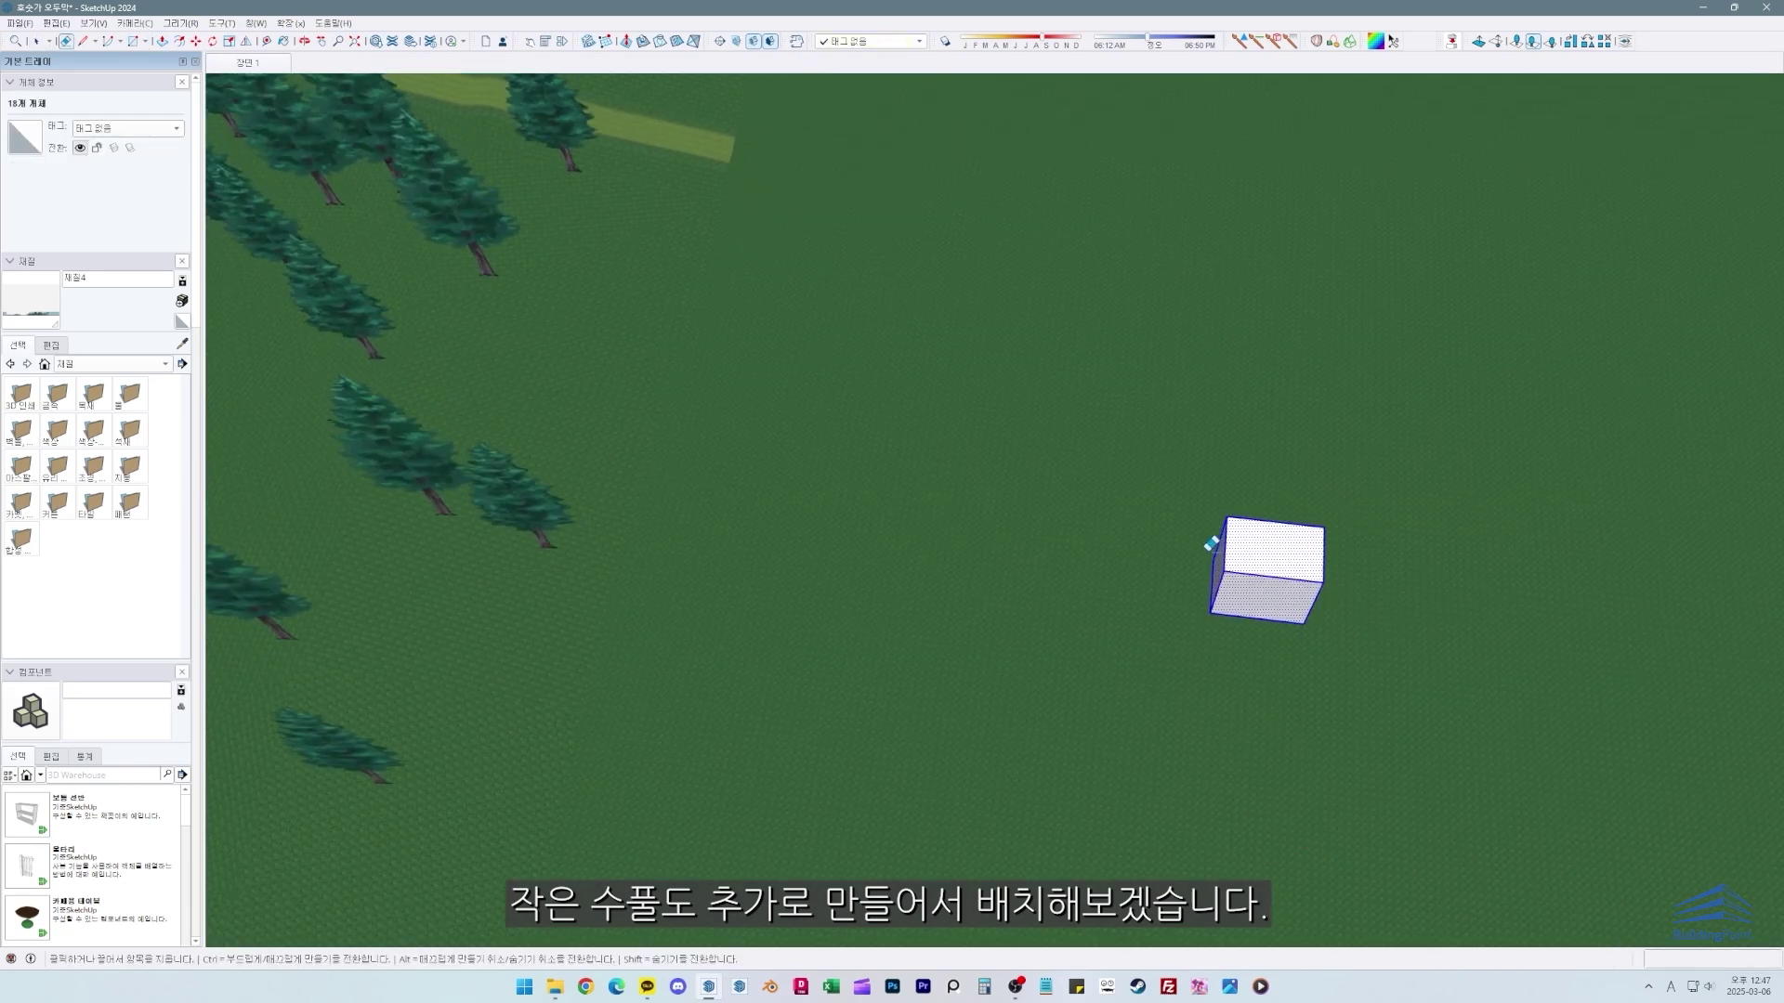
pyautogui.moveTo(1210, 542)
pyautogui.mouseDown()
pyautogui.moveTo(1243, 513)
pyautogui.moveTo(1153, 579)
pyautogui.mouseUp()
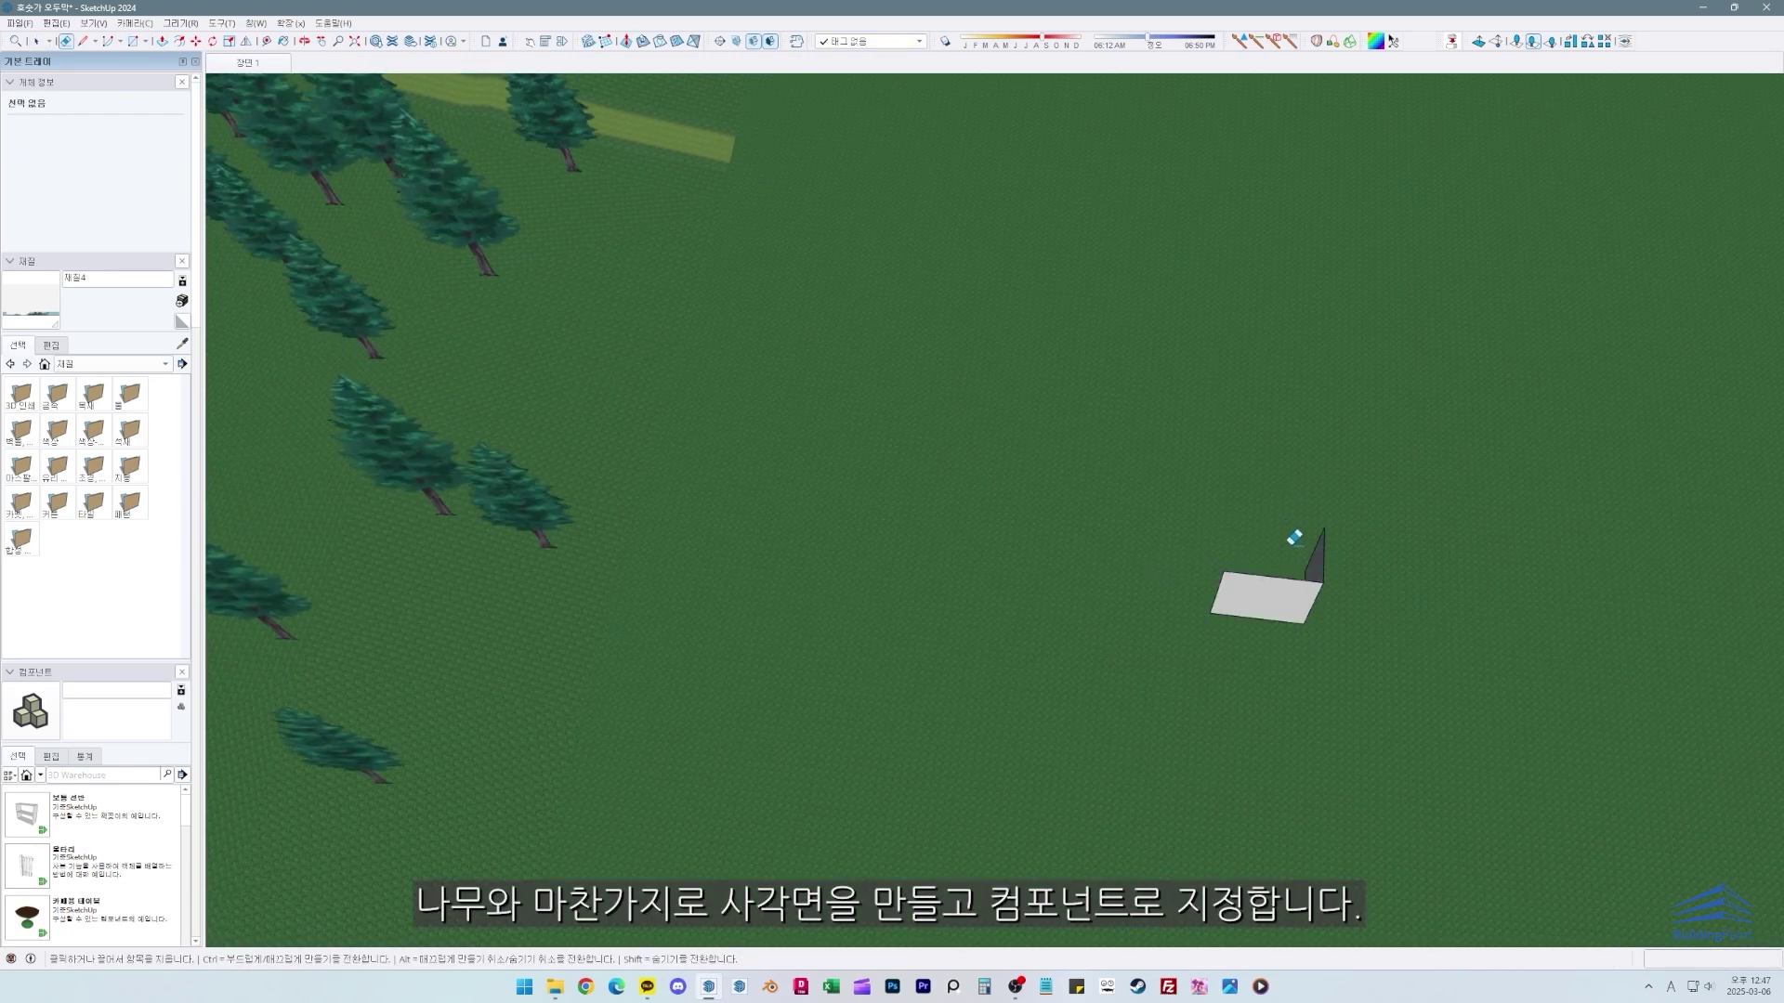
pyautogui.moveTo(1294, 537); pyautogui.dragTo(1308, 517)
# Step: Select the remaining rectangular face with its edges and make it a component
pyautogui.press('space')
pyautogui.doubleClick(1281, 609)
pyautogui.rightClick(1282, 614)
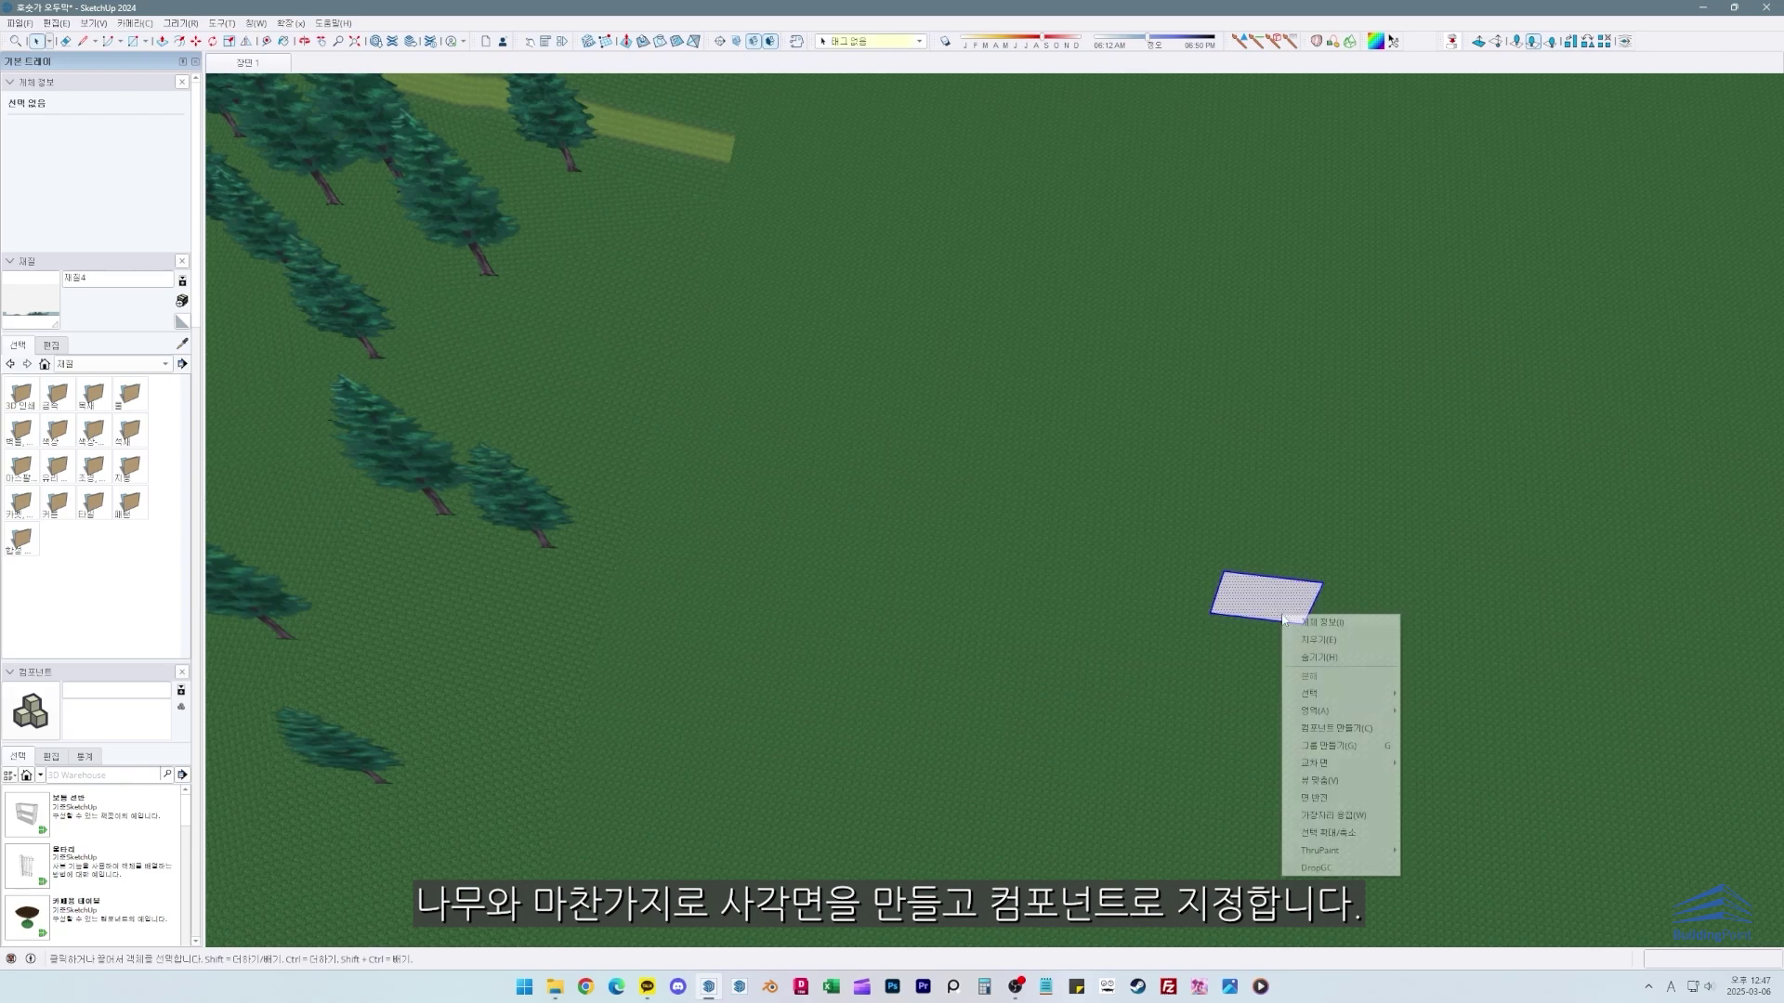
pyautogui.click(1318, 729)
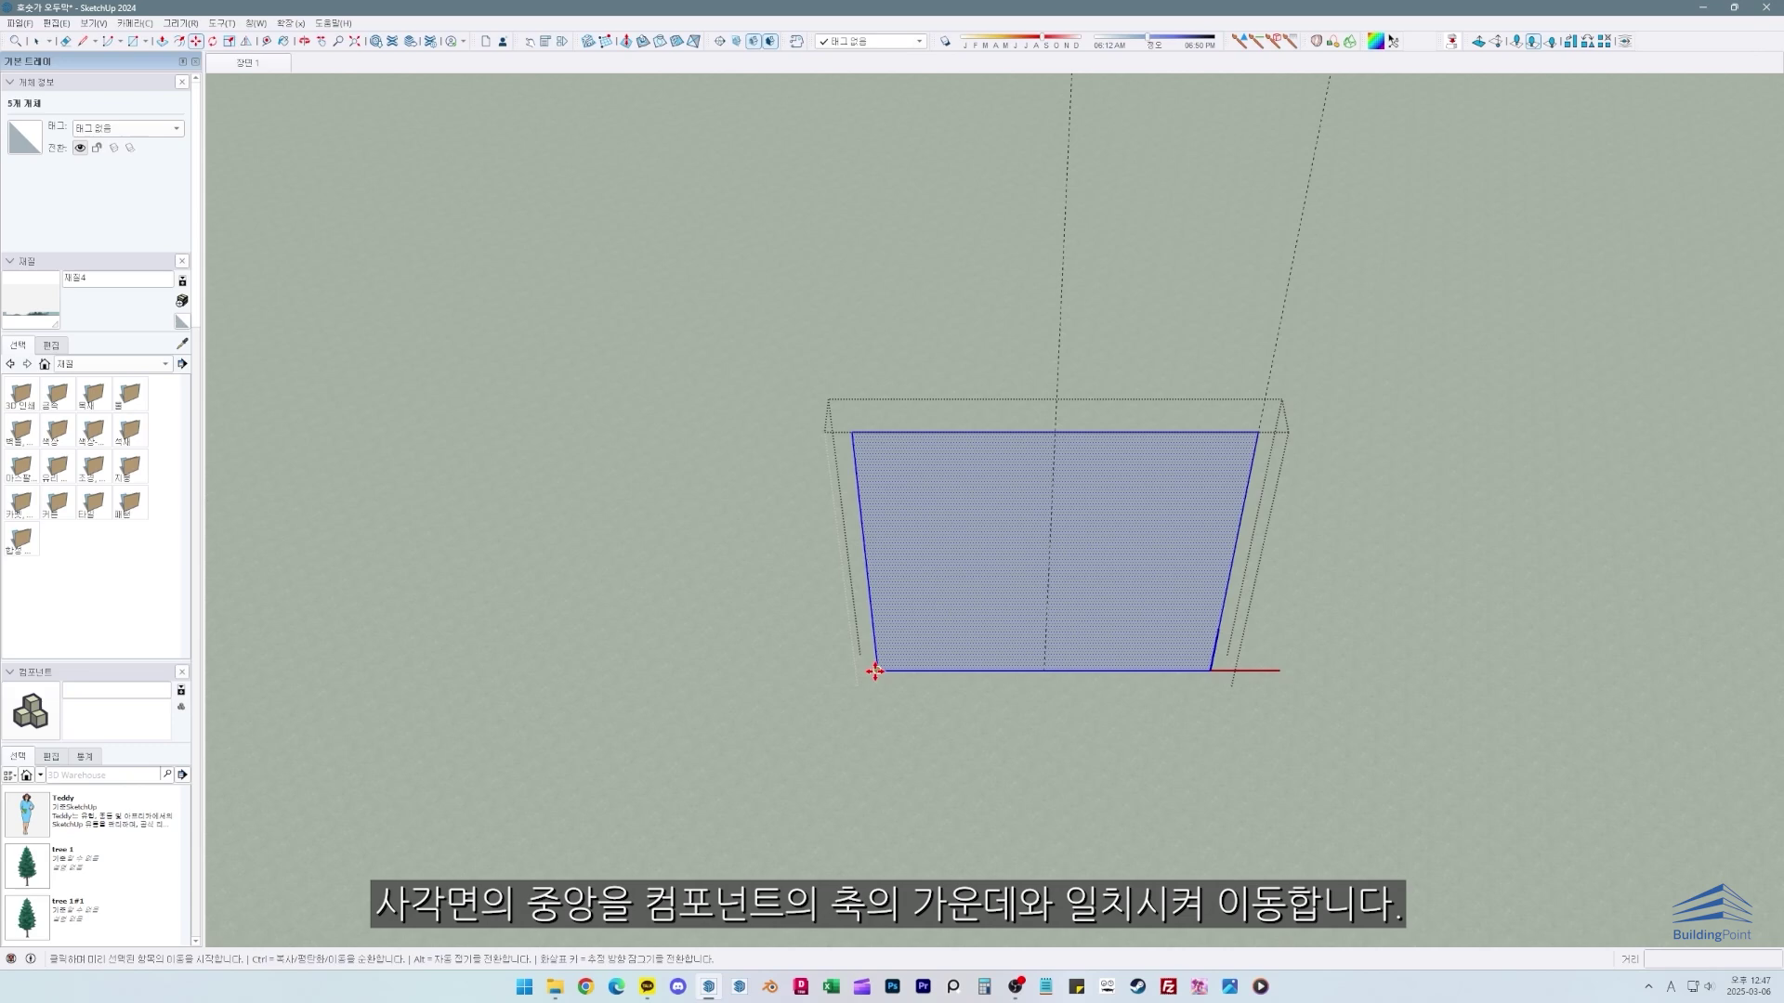
# Step: Move the rectangle so its base is centred on the component's axis origin, remove the guides and close the component
pyautogui.click(869, 670)
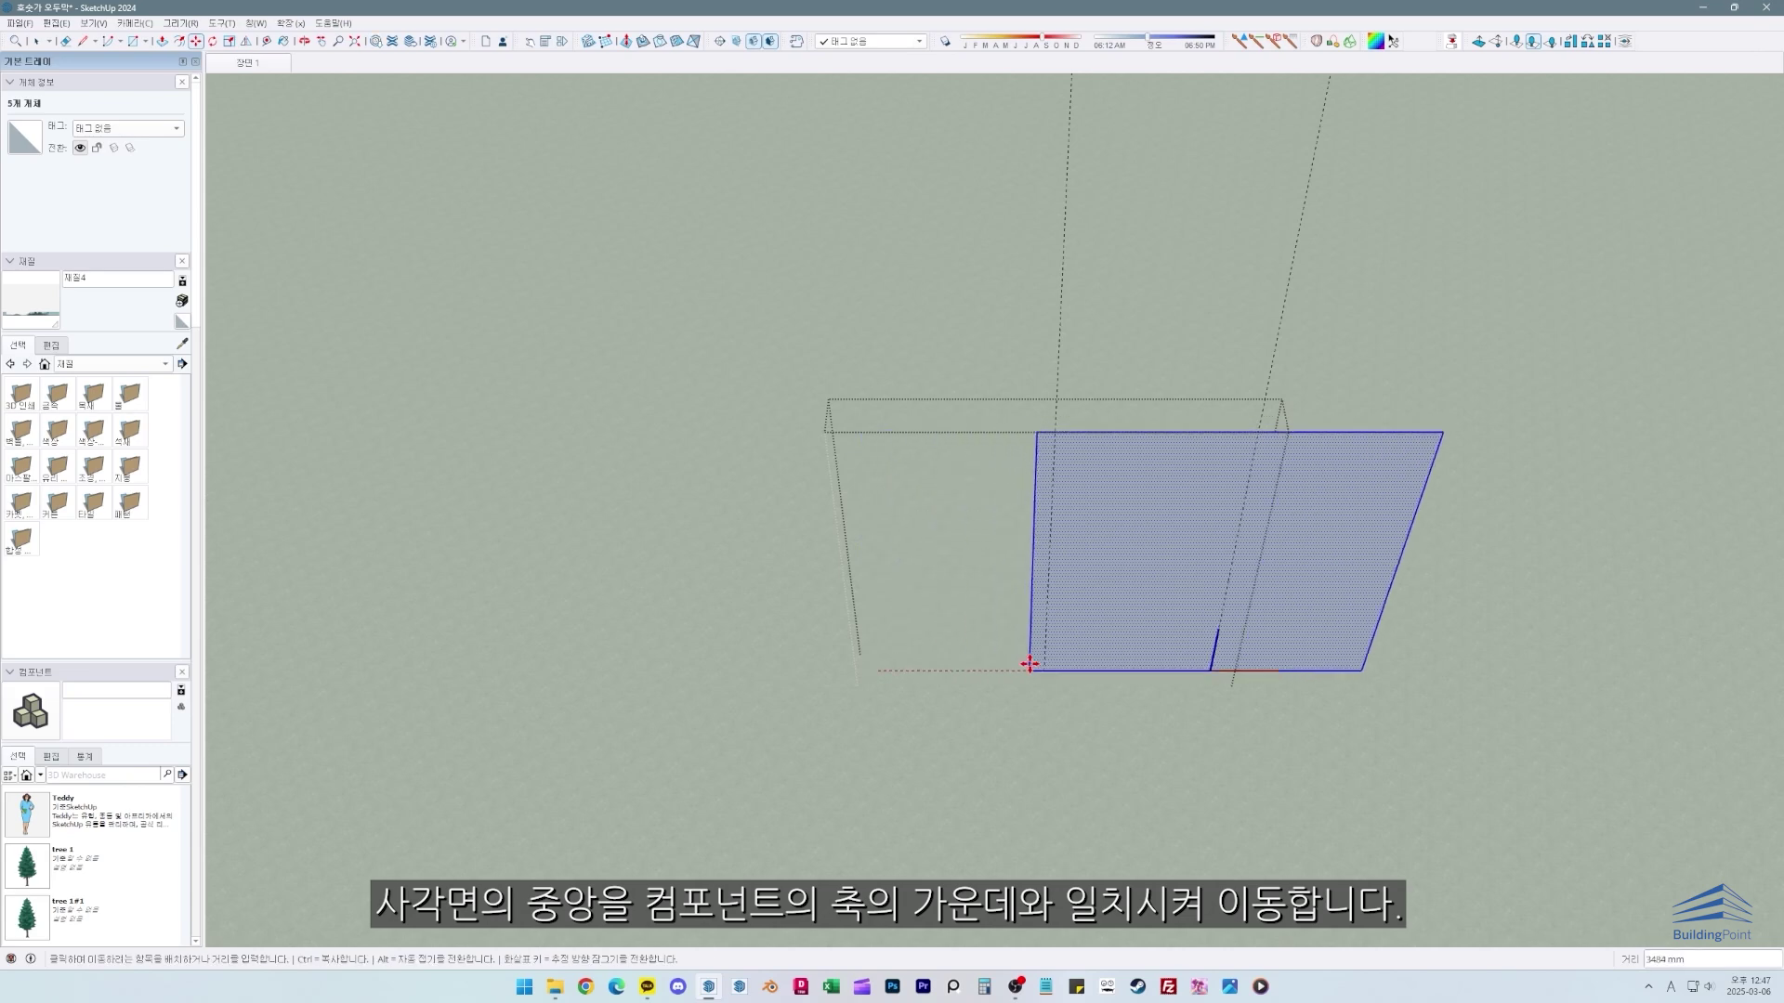
pyautogui.click(1046, 670)
pyautogui.press('e')
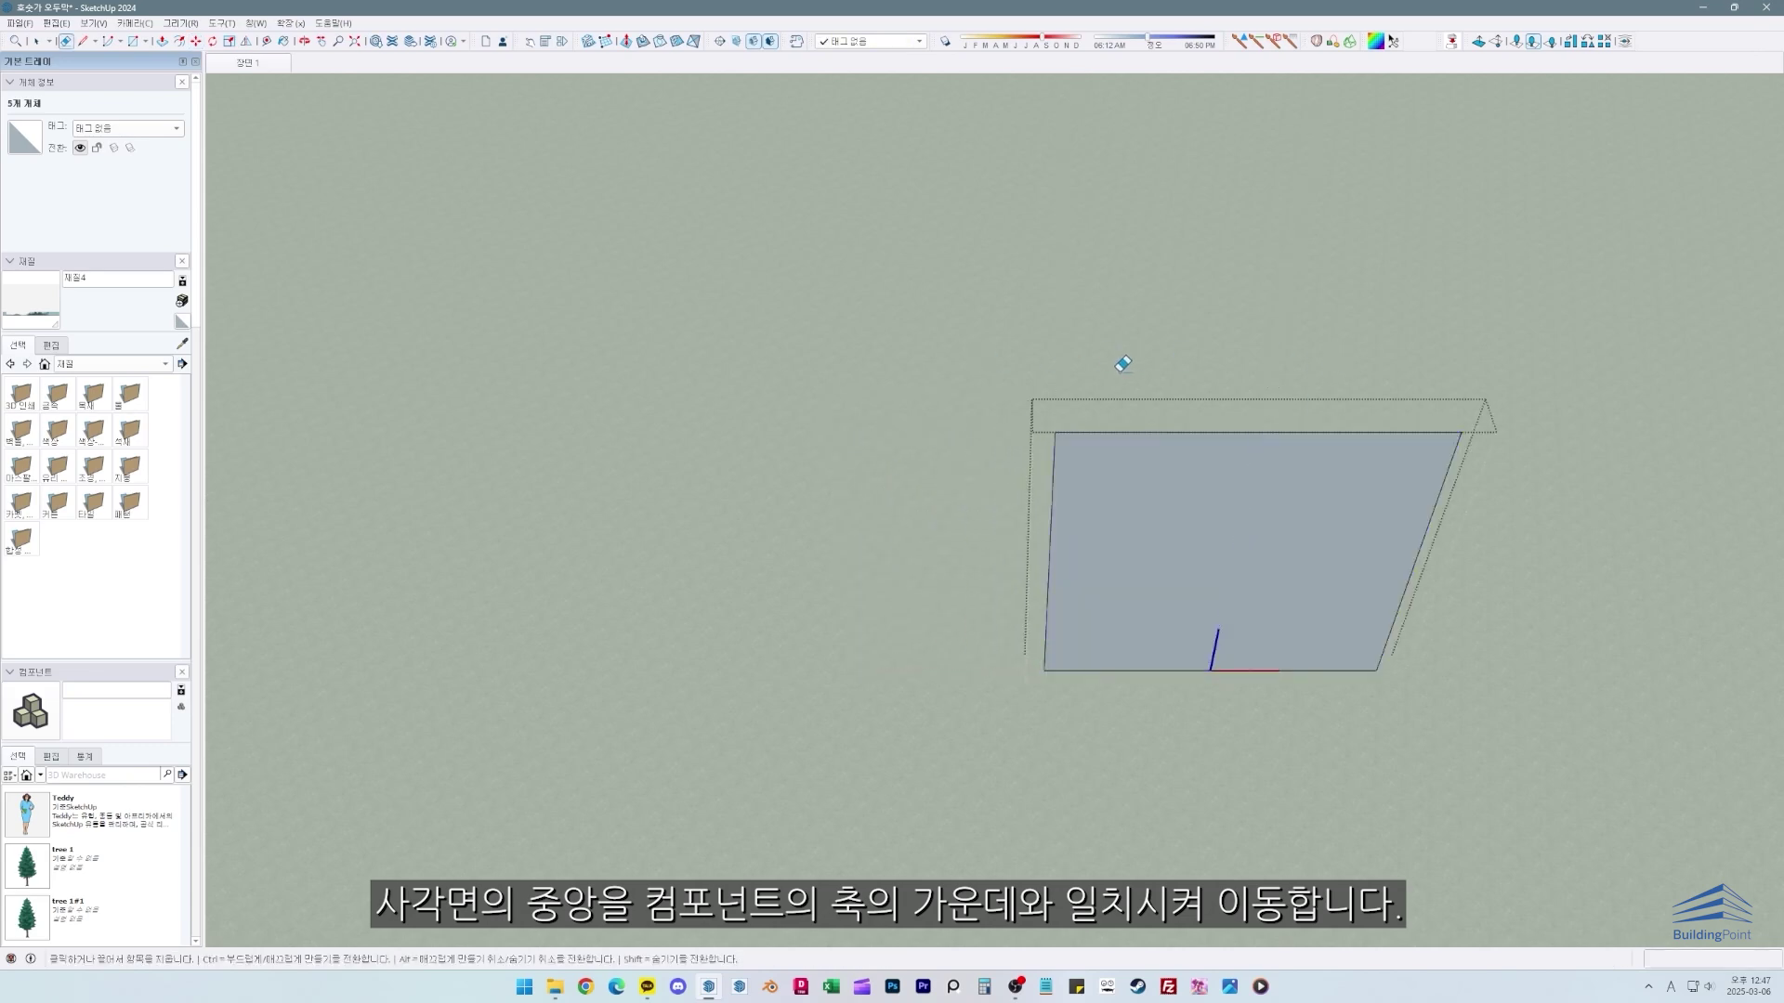
pyautogui.press('space')
pyautogui.scroll(-8, 1128, 492)
pyautogui.moveTo(1108, 522); pyautogui.dragTo(1243, 517, button='middle')
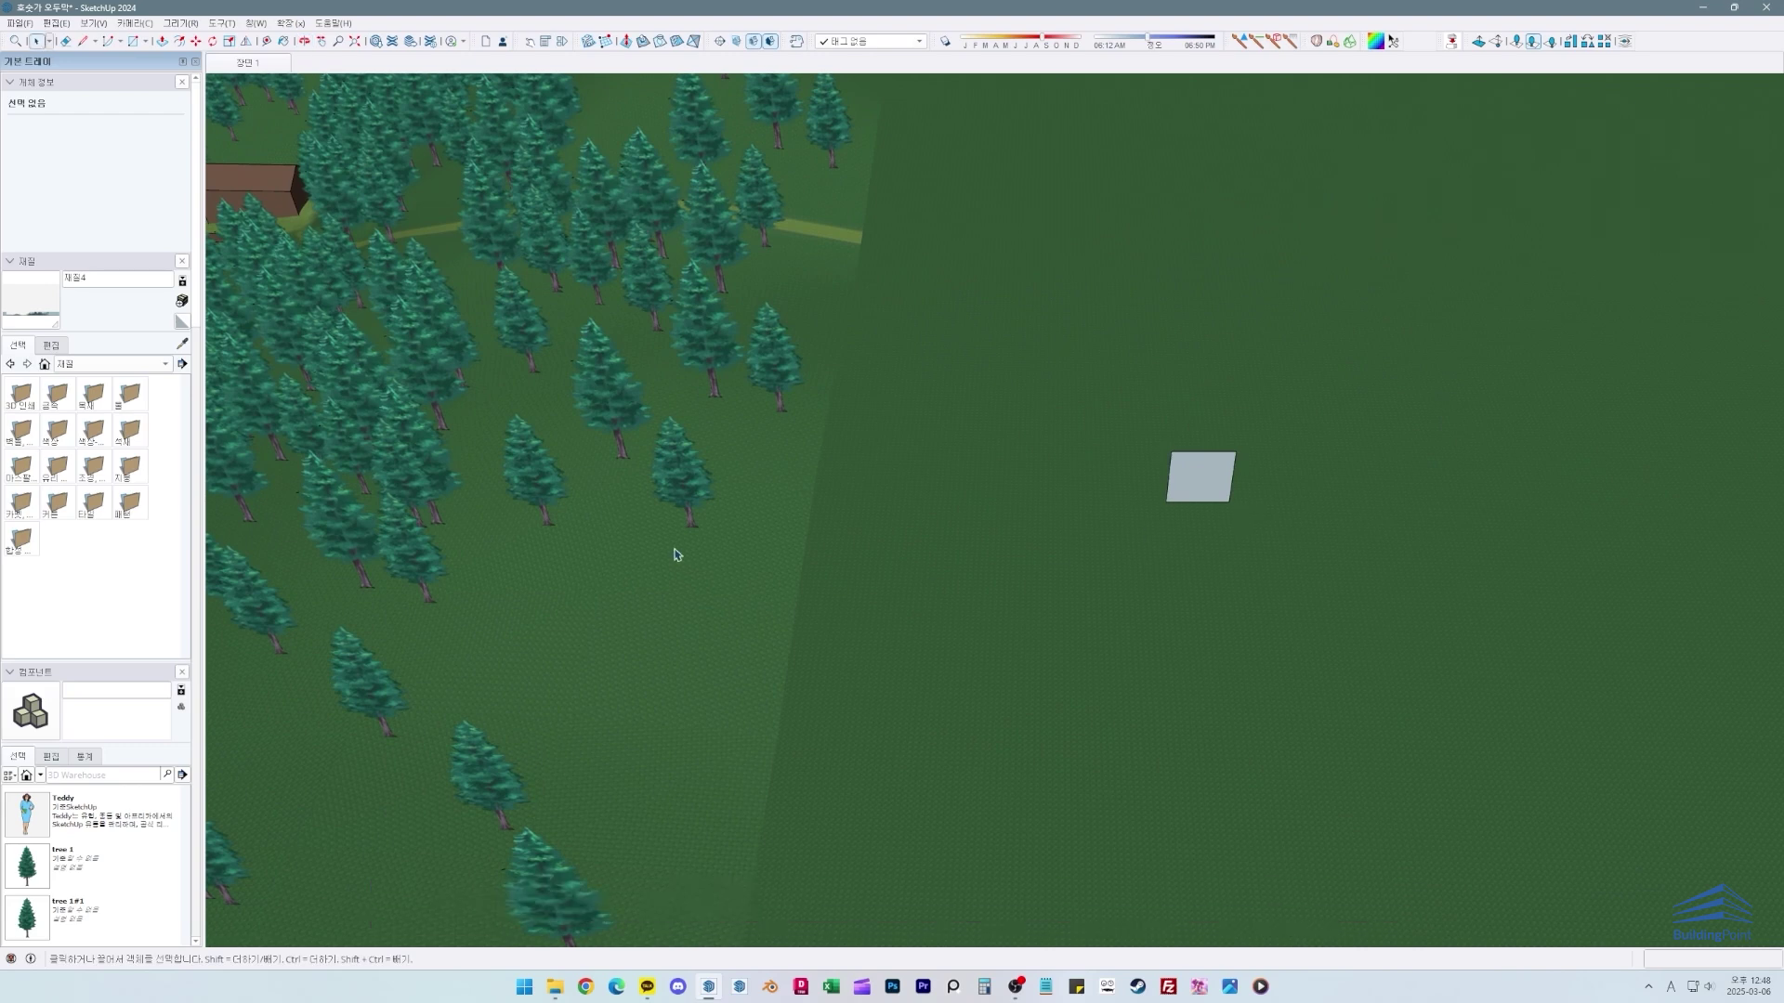
# Step: Open the rectangle component and paint its face with the existing plant image material 재질3
pyautogui.scroll(4, 730, 391)
pyautogui.moveTo(1124, 516); pyautogui.dragTo(1369, 523, button='middle')
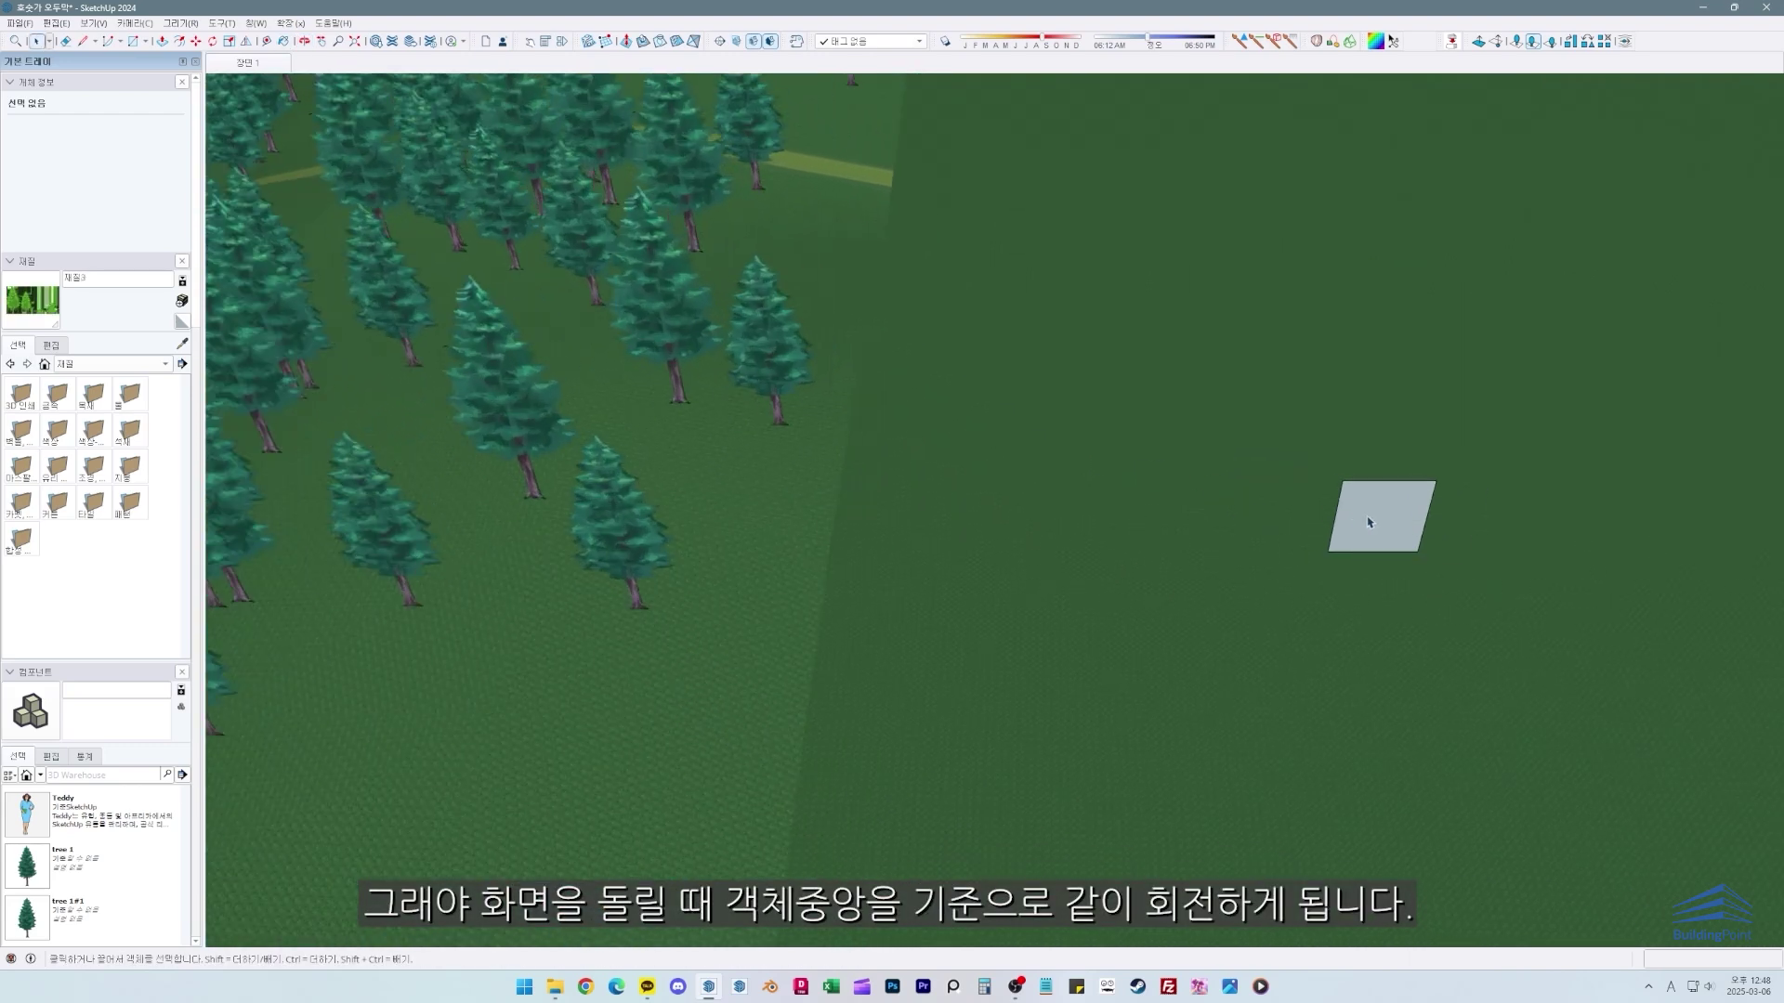
pyautogui.tripleClick(1369, 523)
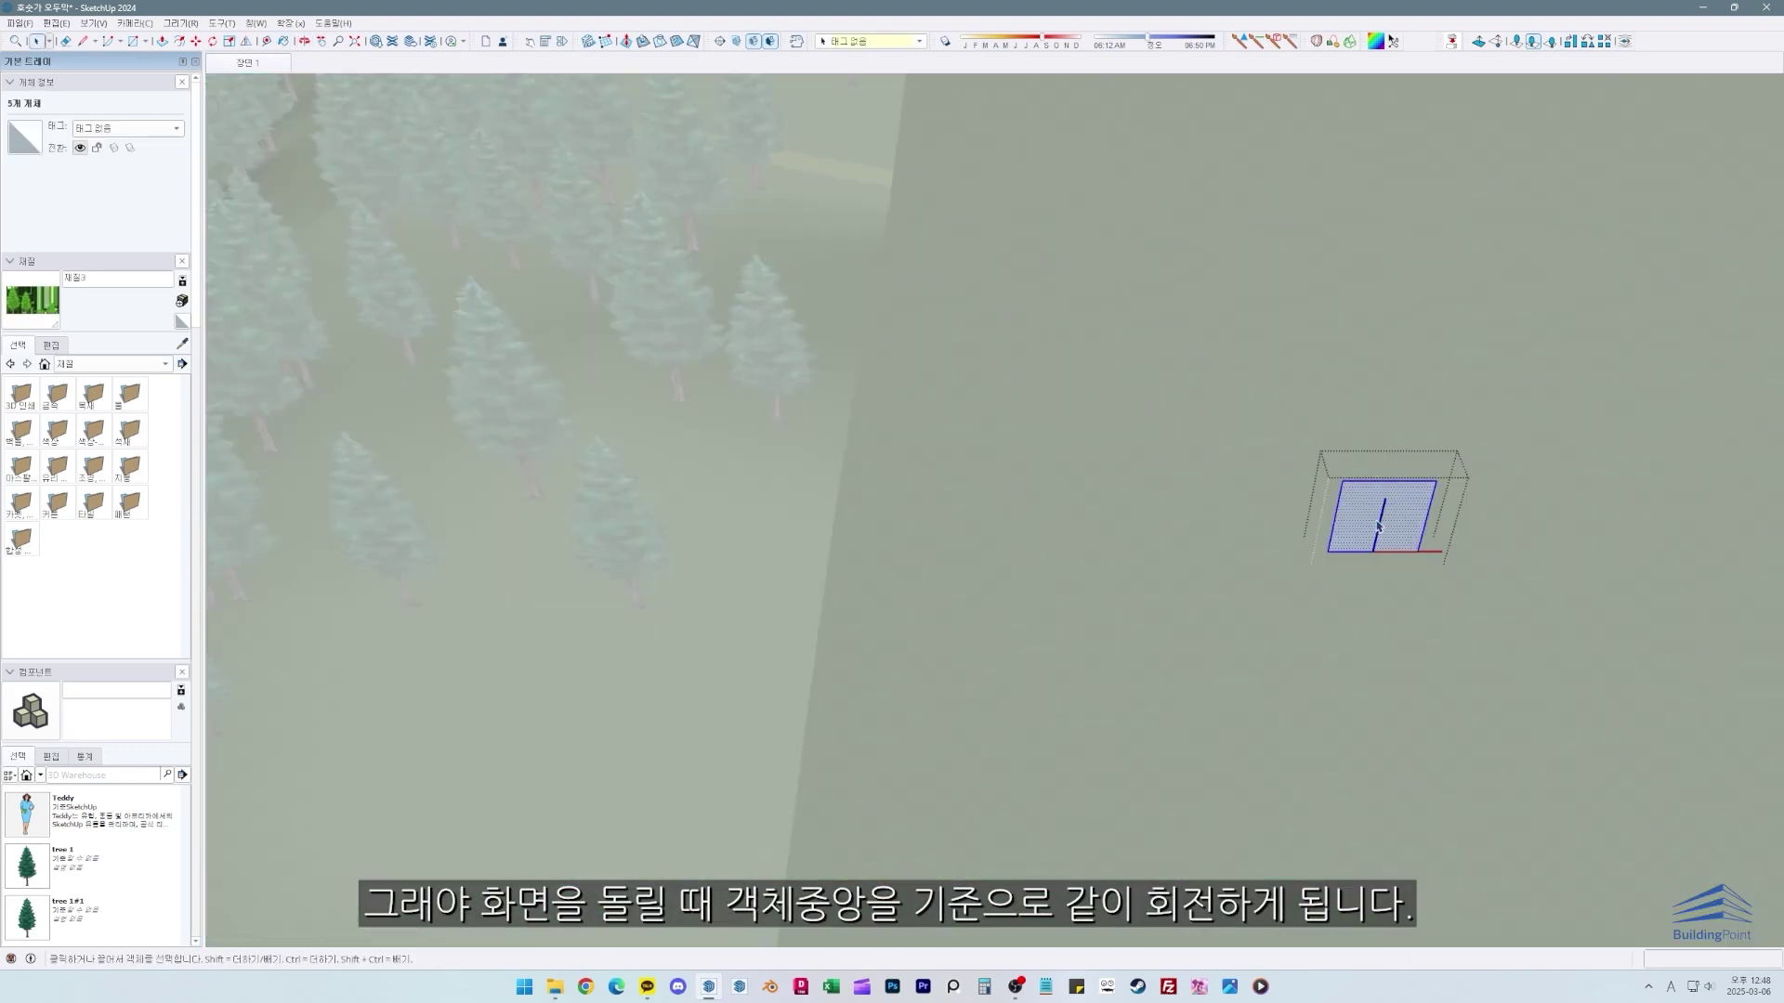
pyautogui.click(1373, 524)
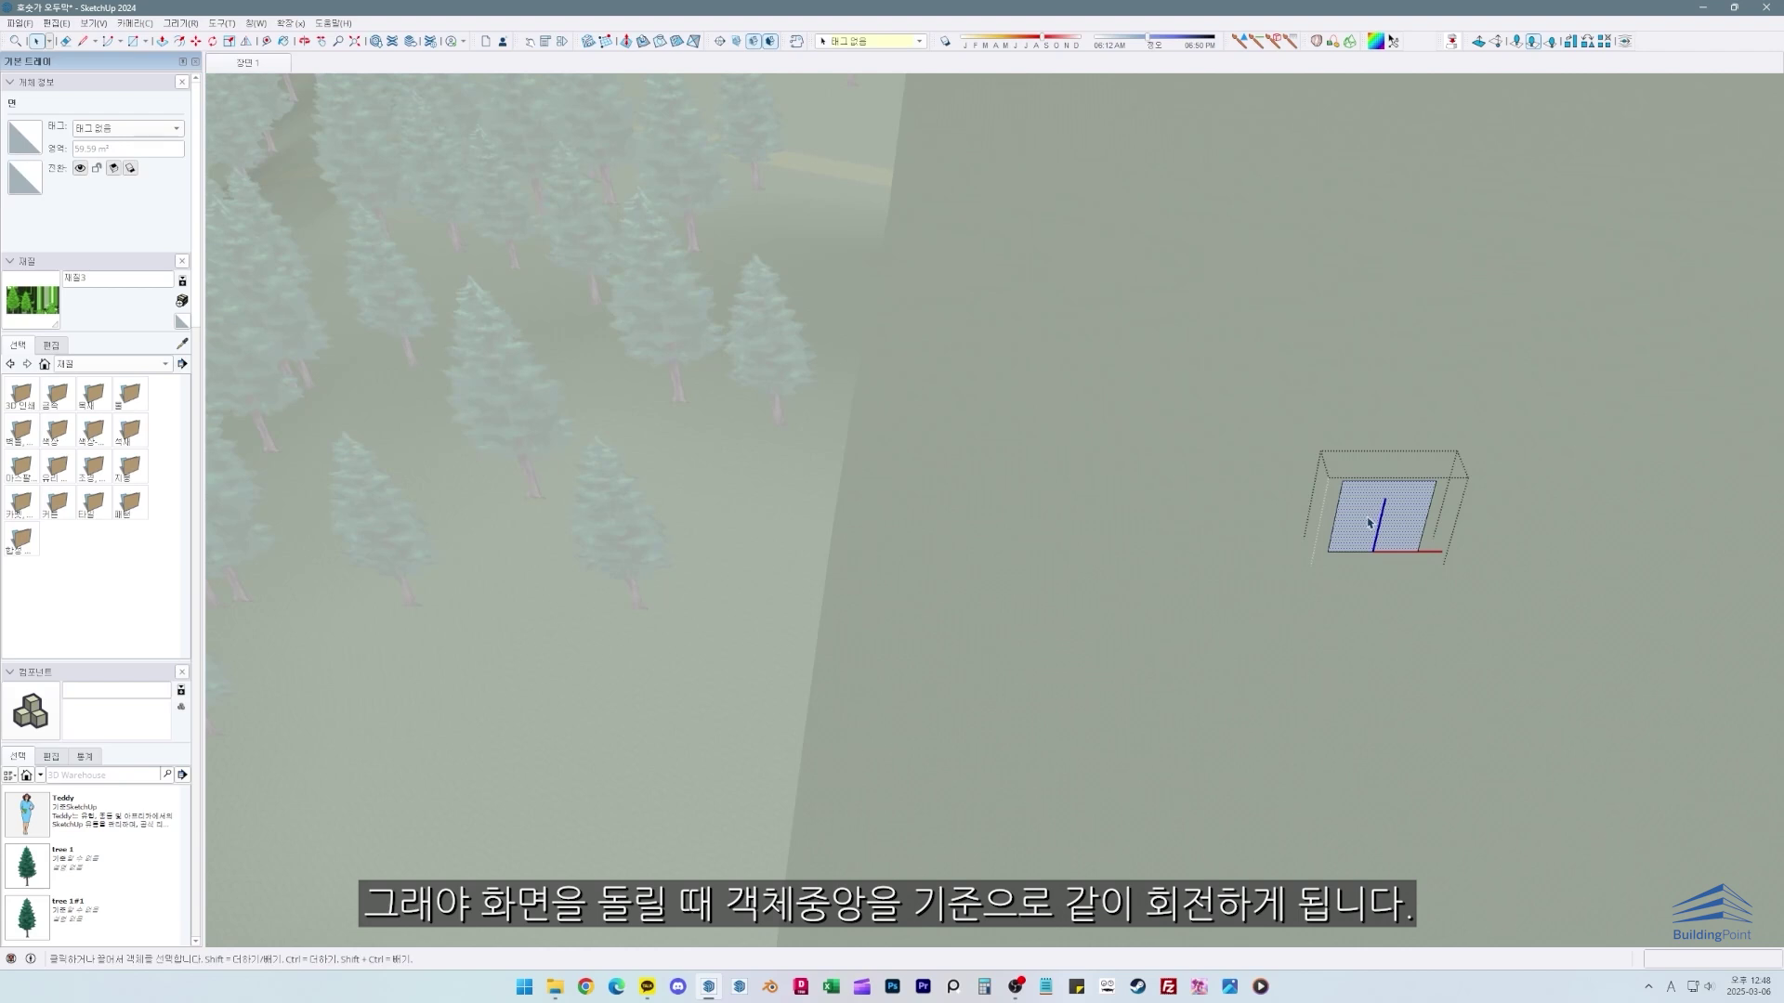
pyautogui.press('b')
pyautogui.moveTo(1369, 523)
pyautogui.mouseDown(button='middle')
pyautogui.moveTo(944, 546)
pyautogui.moveTo(1051, 520)
pyautogui.mouseUp(button='middle')
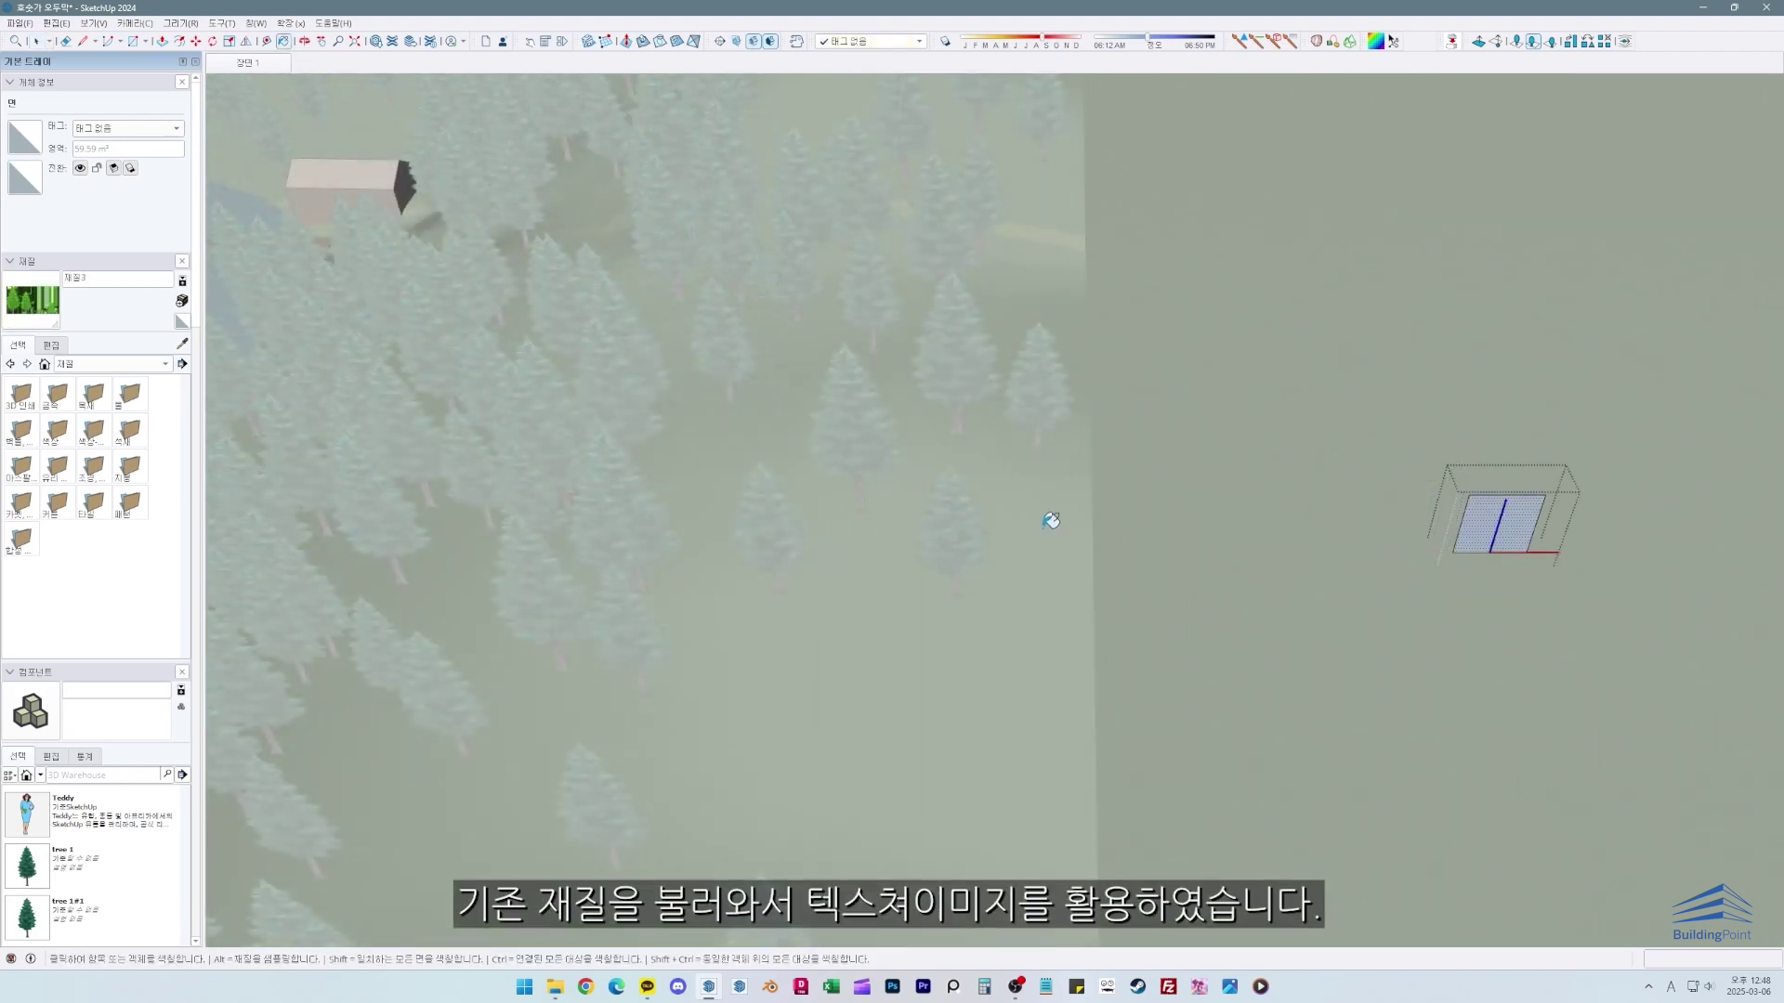
pyautogui.click(1524, 494)
pyautogui.scroll(3, 1524, 494)
# Step: Start positioning the texture on the painted face and shift the plant image across it
pyautogui.press('space')
pyautogui.rightClick(1491, 531)
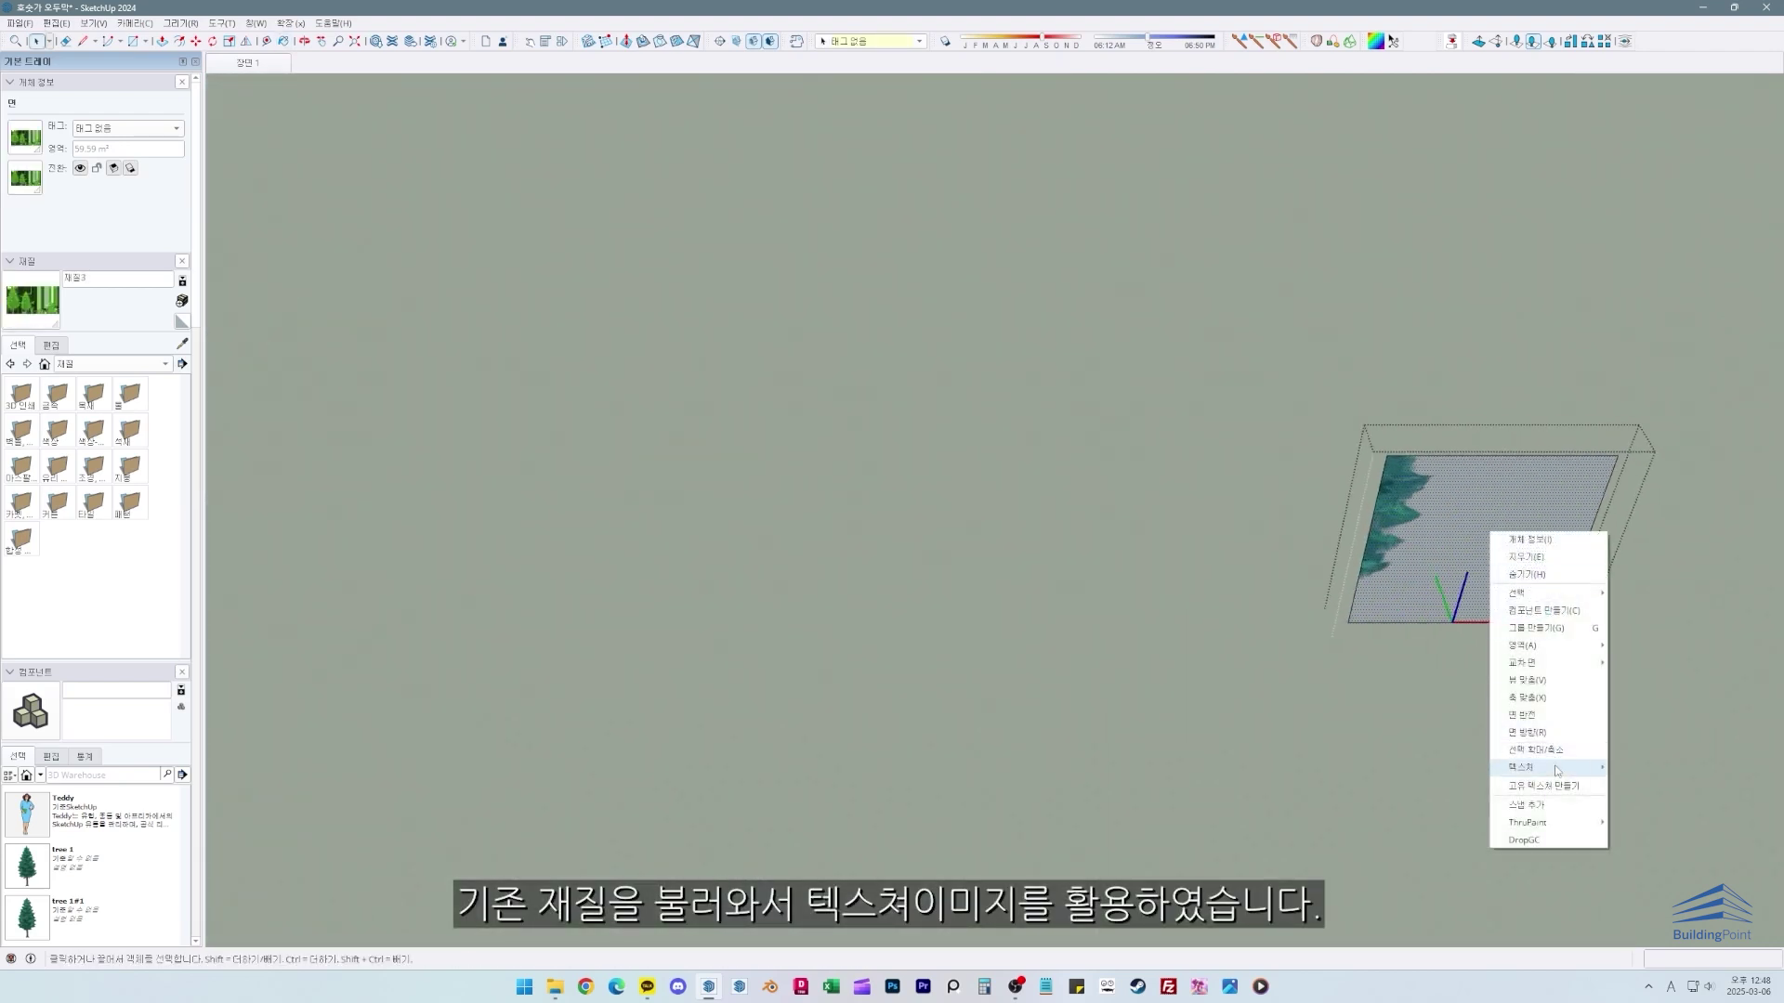
pyautogui.moveTo(1558, 770)
pyautogui.click(1638, 767)
pyautogui.moveTo(1486, 576); pyautogui.dragTo(1375, 566)
pyautogui.scroll(-5, 1374, 566)
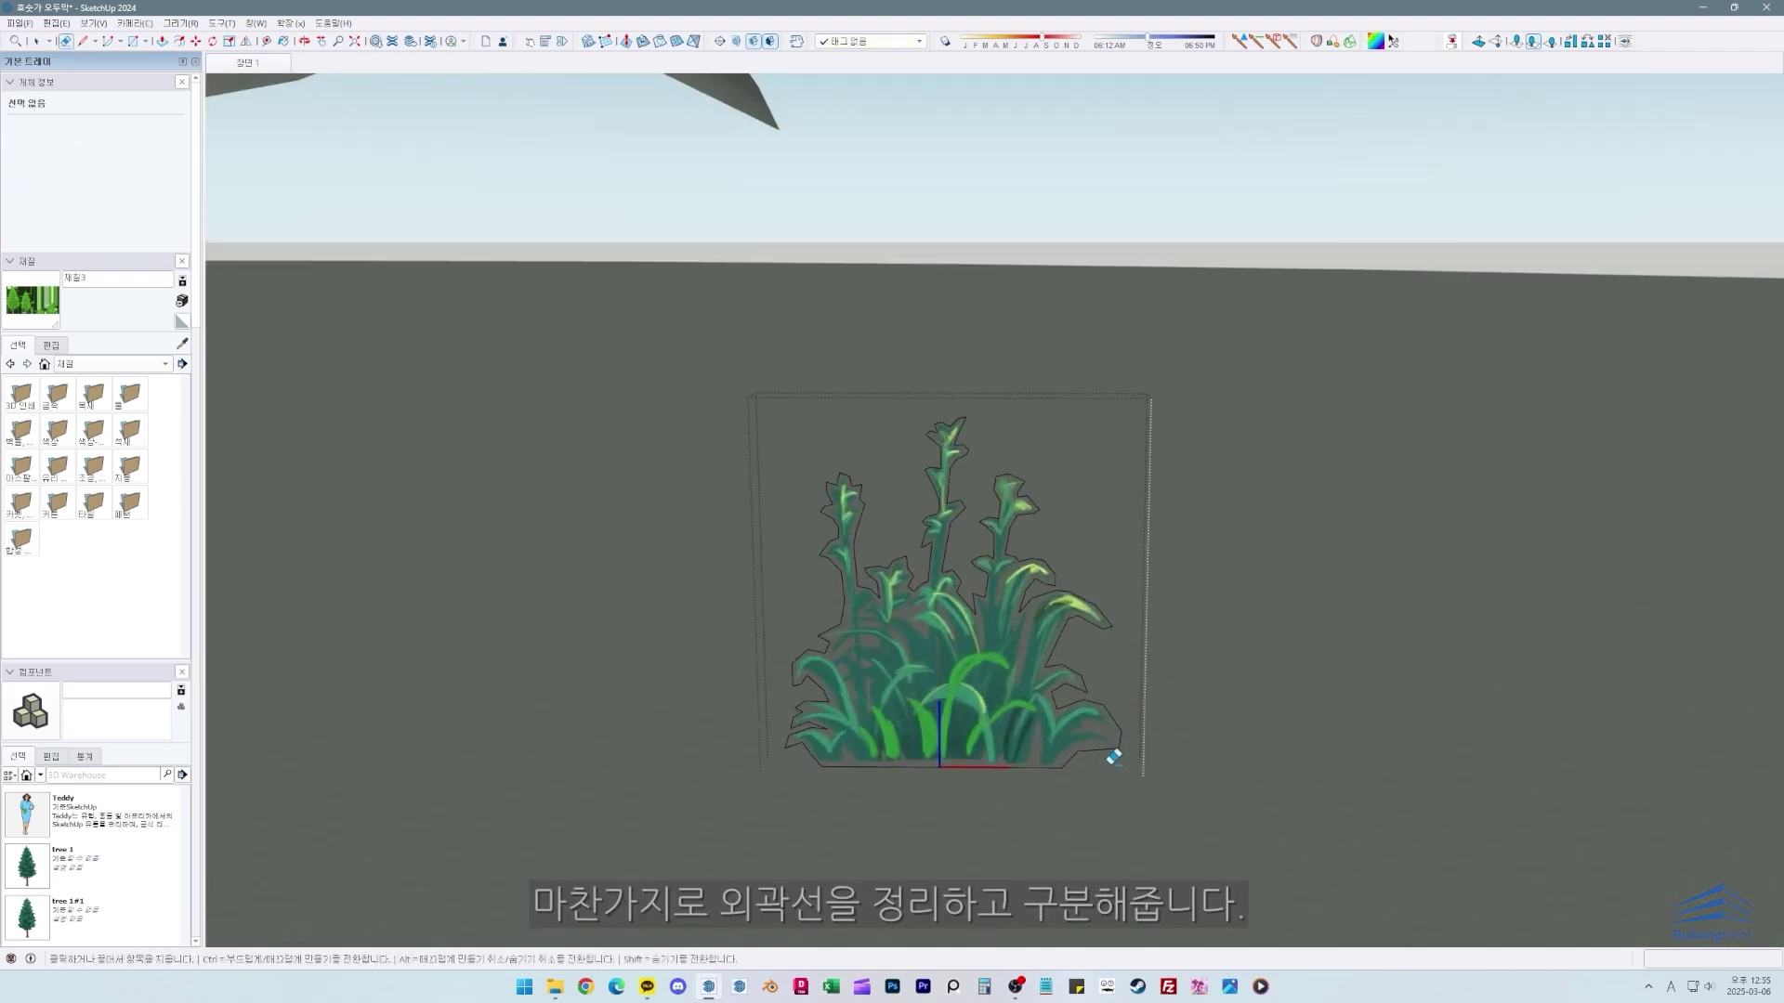
# Step: Cut a V-shaped notch between the two lowest outer leaves of the bush and erase the outline edge closing it
pyautogui.scroll(5, 1110, 747)
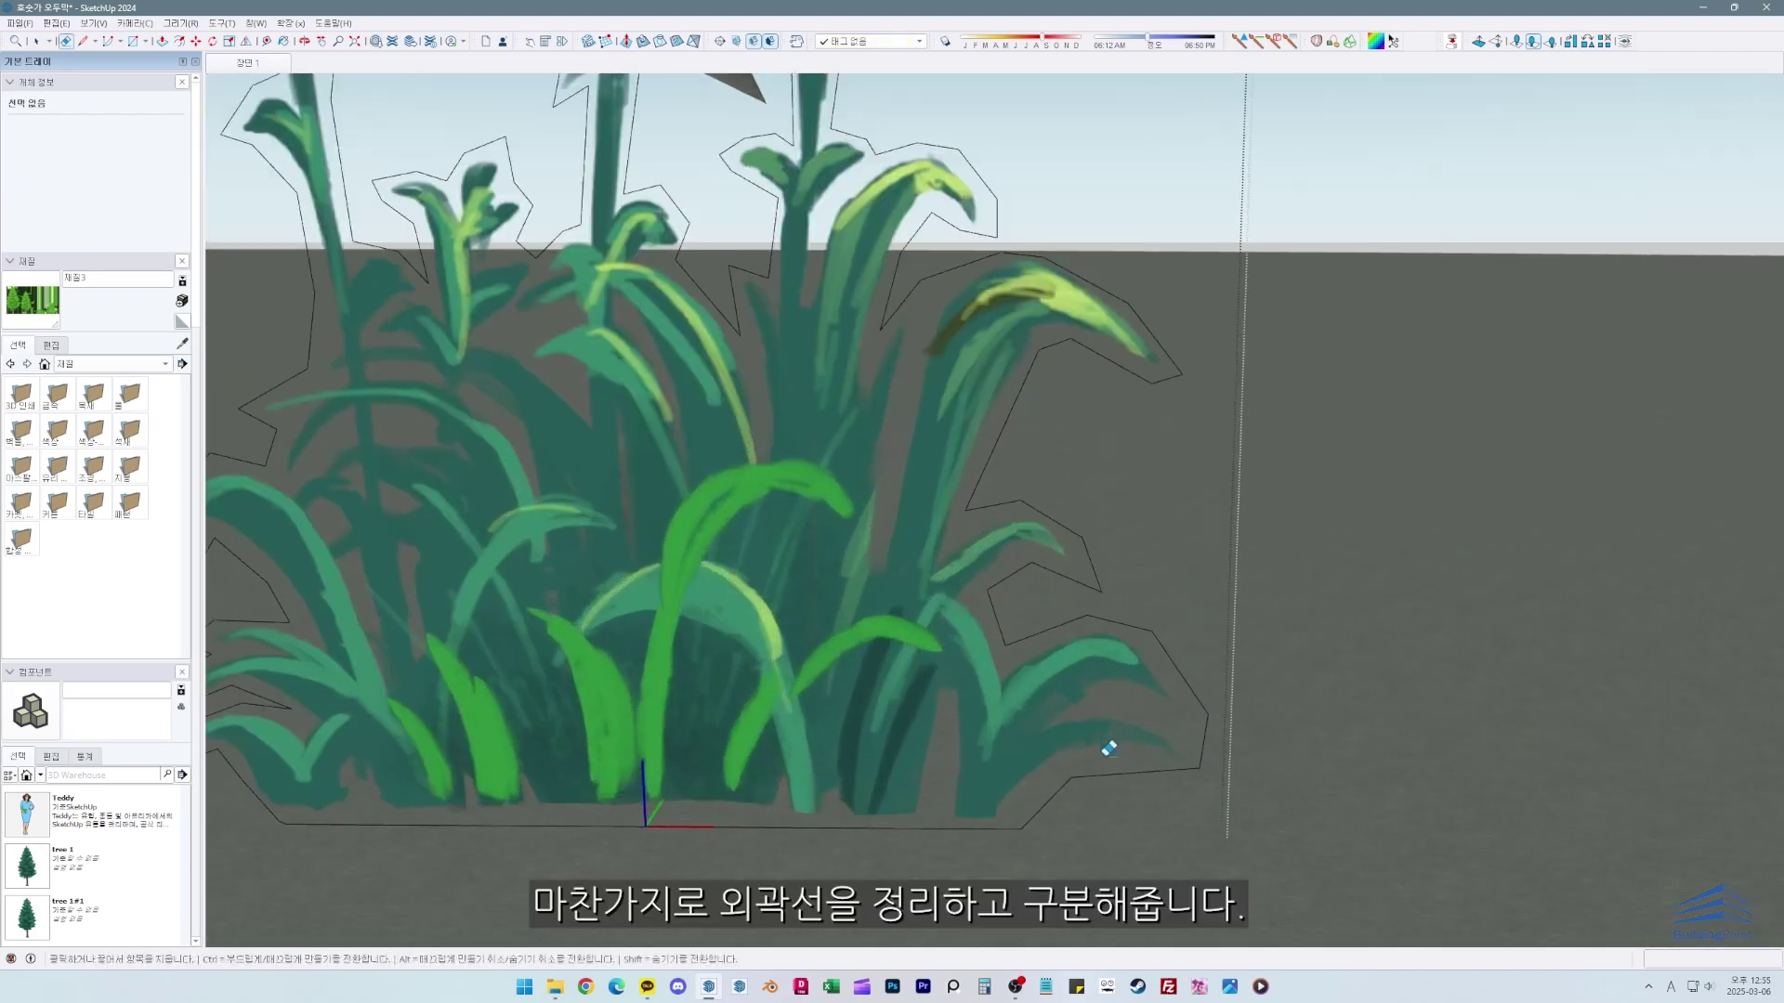
pyautogui.doubleClick(1158, 709)
pyautogui.press('l')
pyautogui.scroll(1, 1138, 688)
pyautogui.click(1108, 677)
pyautogui.scroll(2, 1271, 730)
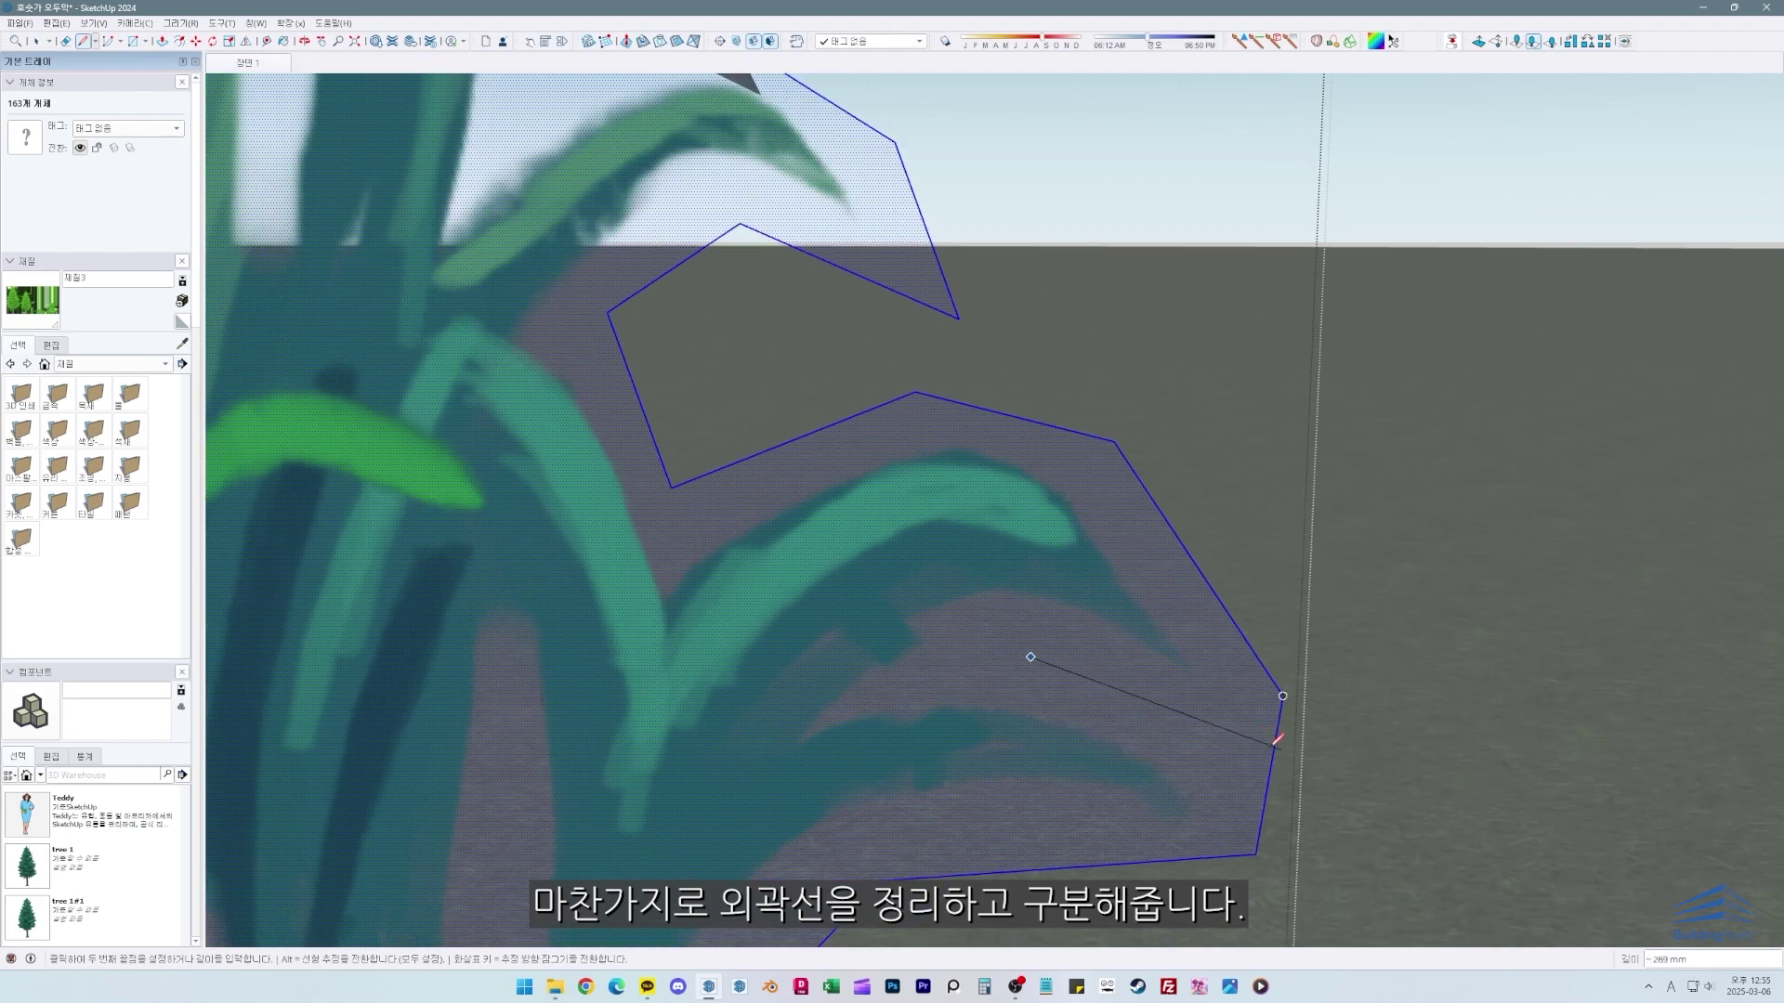
pyautogui.press('Escape')
pyautogui.click(1031, 658)
pyautogui.scroll(2, 1251, 776)
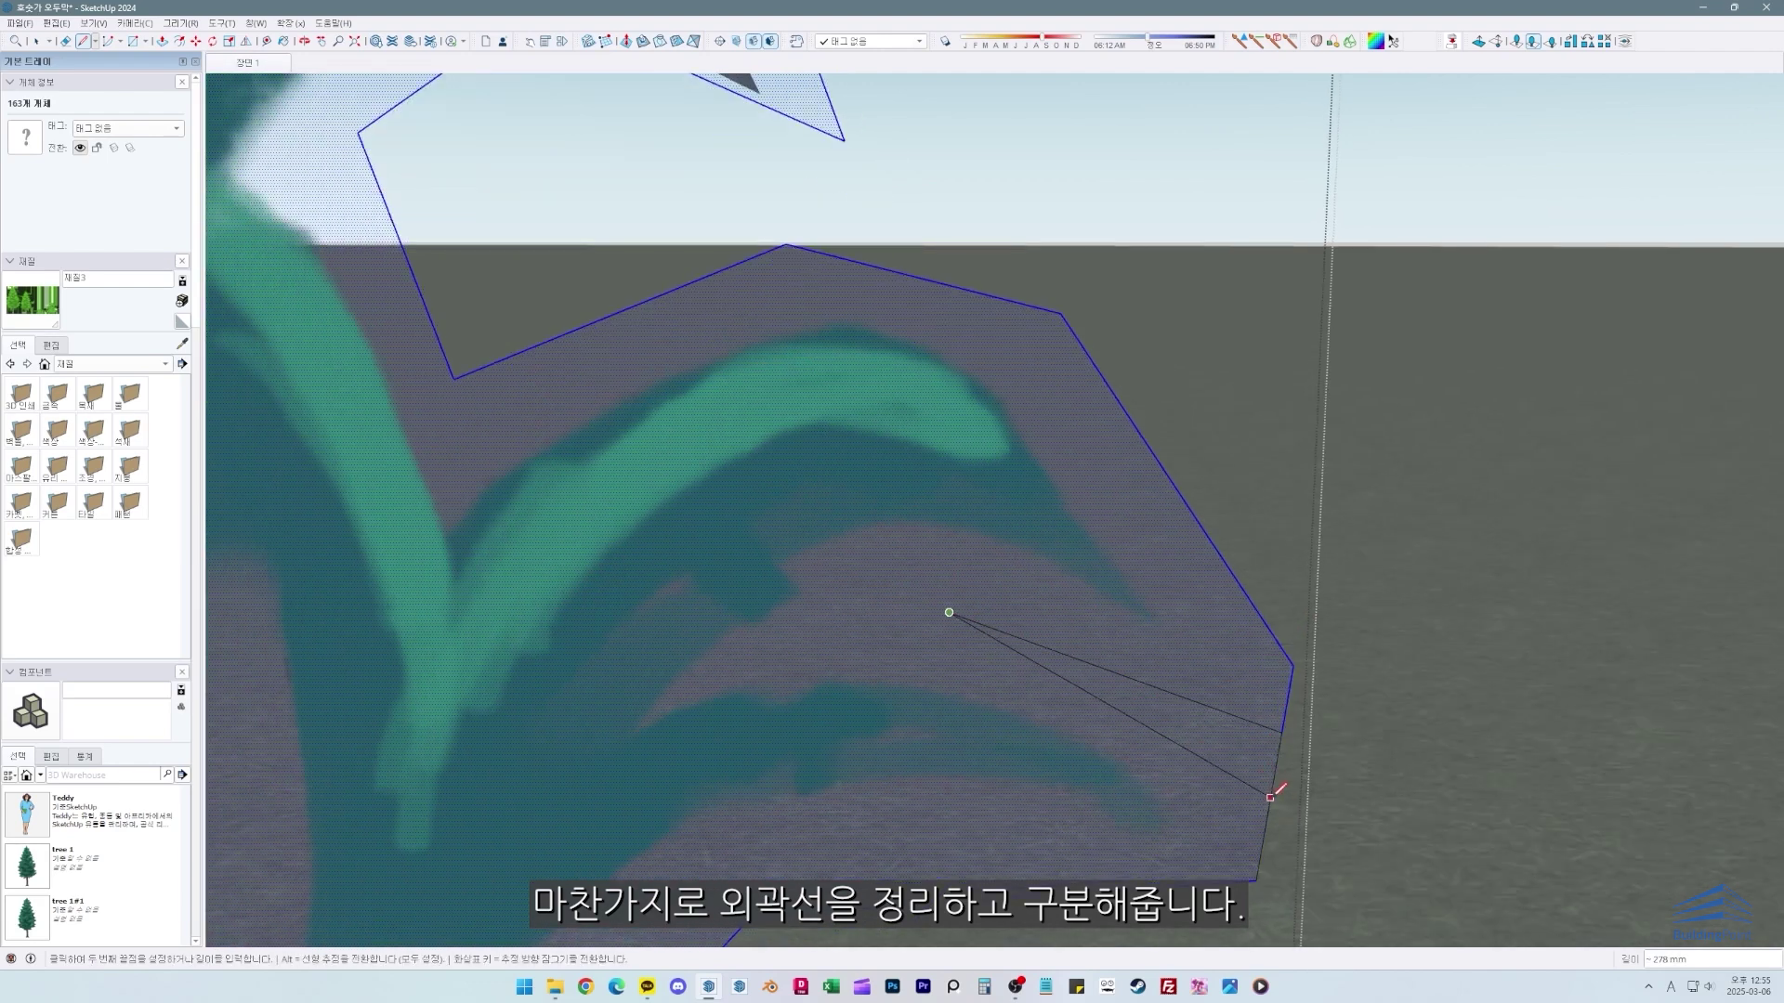
pyautogui.click(1269, 808)
pyautogui.press('e')
pyautogui.press('Escape')
pyautogui.scroll(2, 1277, 768)
# Step: Trim the outer side of the bush outline beside the second-lowest leaf with a straight cut and erase the leftover corner
pyautogui.press('l')
pyautogui.click(1250, 709)
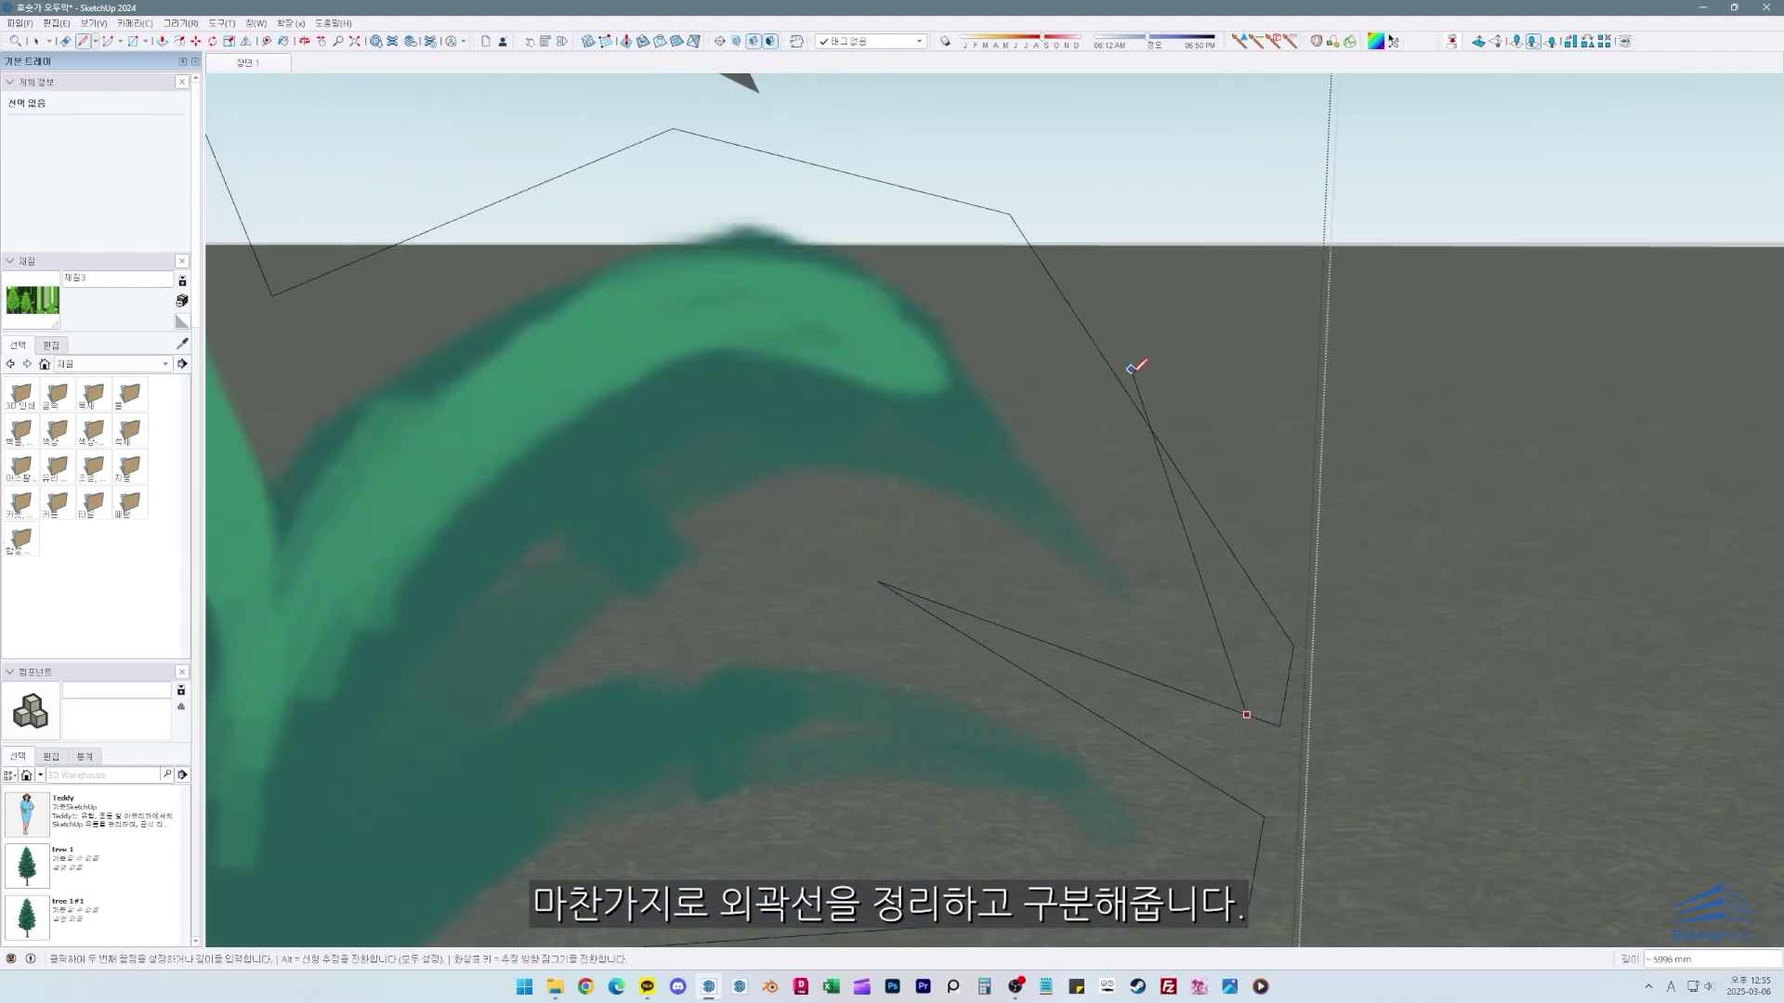
pyautogui.click(1128, 395)
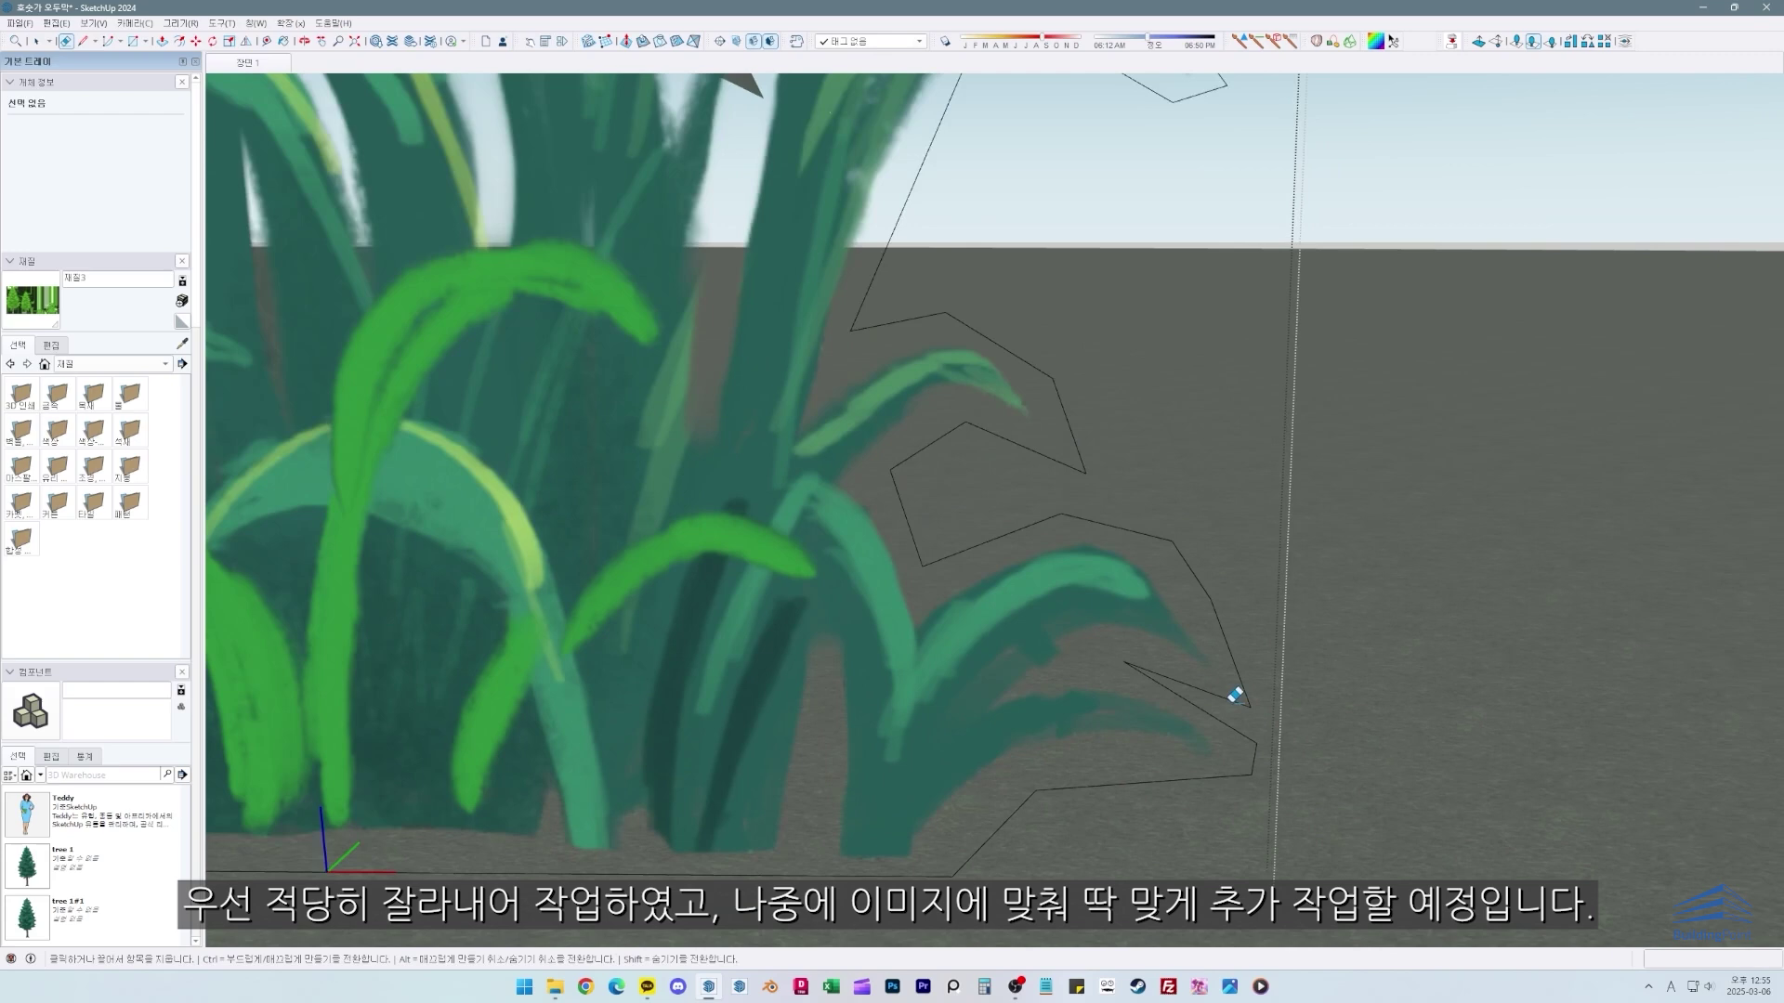
pyautogui.scroll(2, 1231, 689)
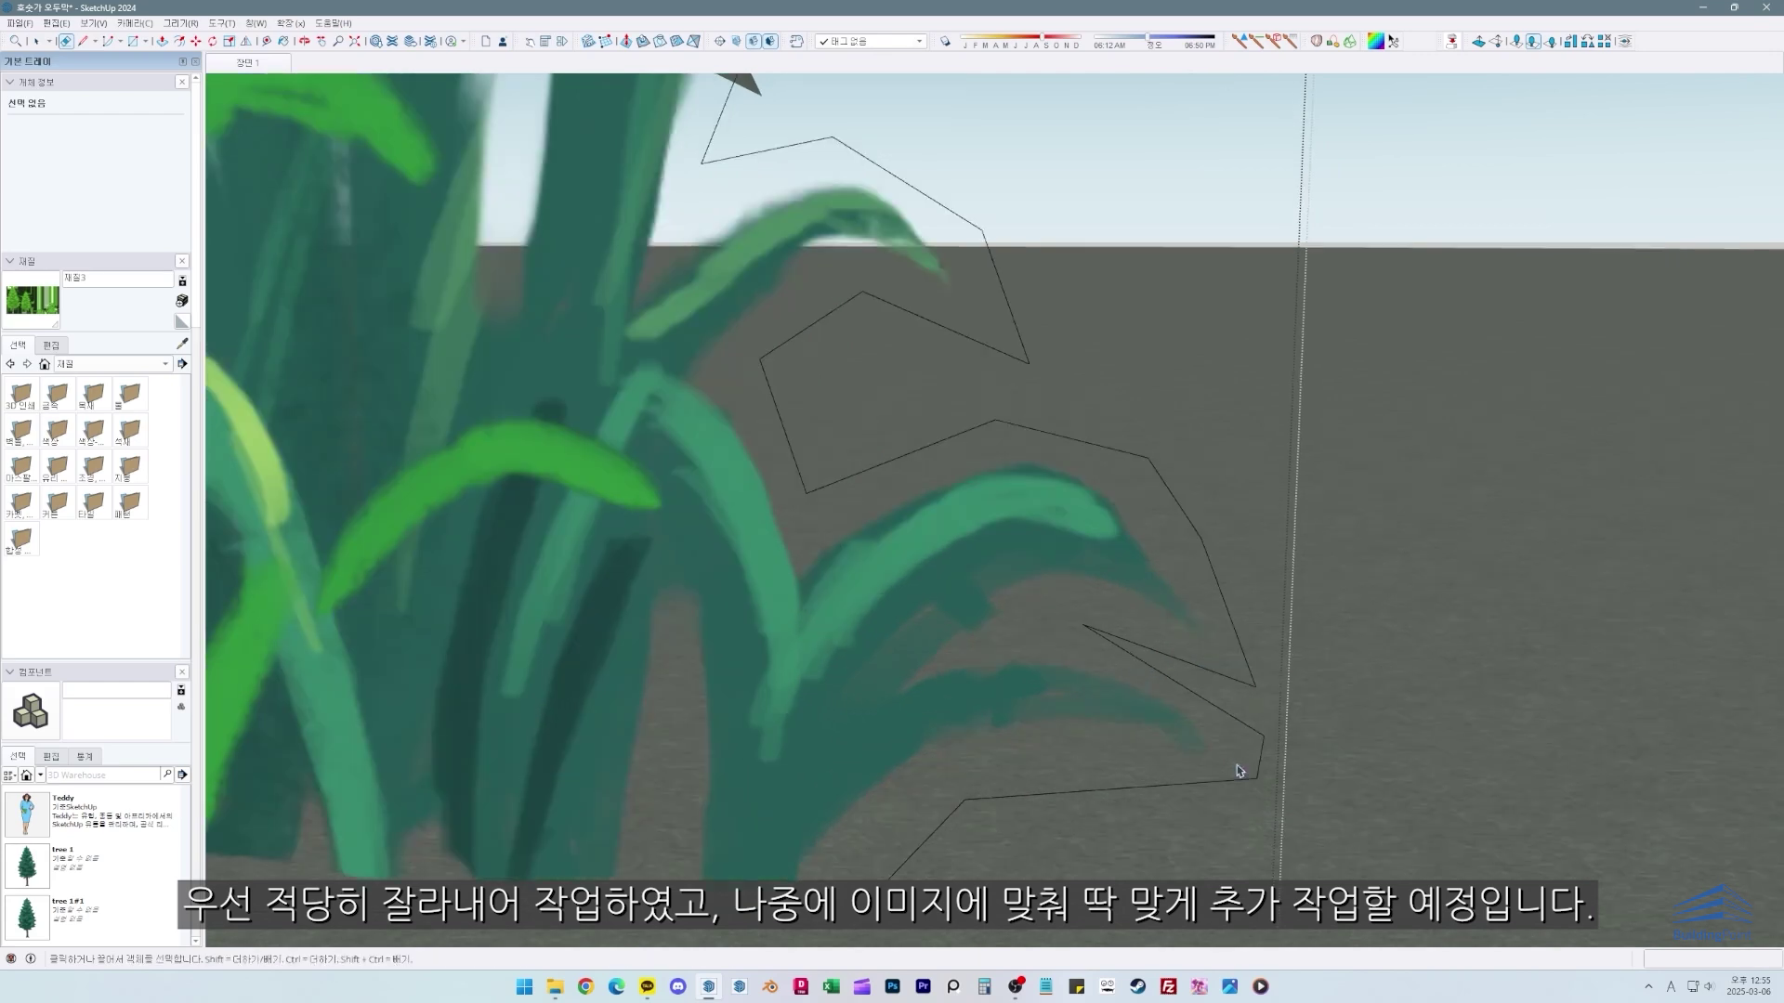
# Step: Cut a shallow triangular notch under the lowest outer leaf of the bush and erase the outline edge closing it
pyautogui.doubleClick(1200, 778)
pyautogui.press('l')
pyautogui.click(1151, 786)
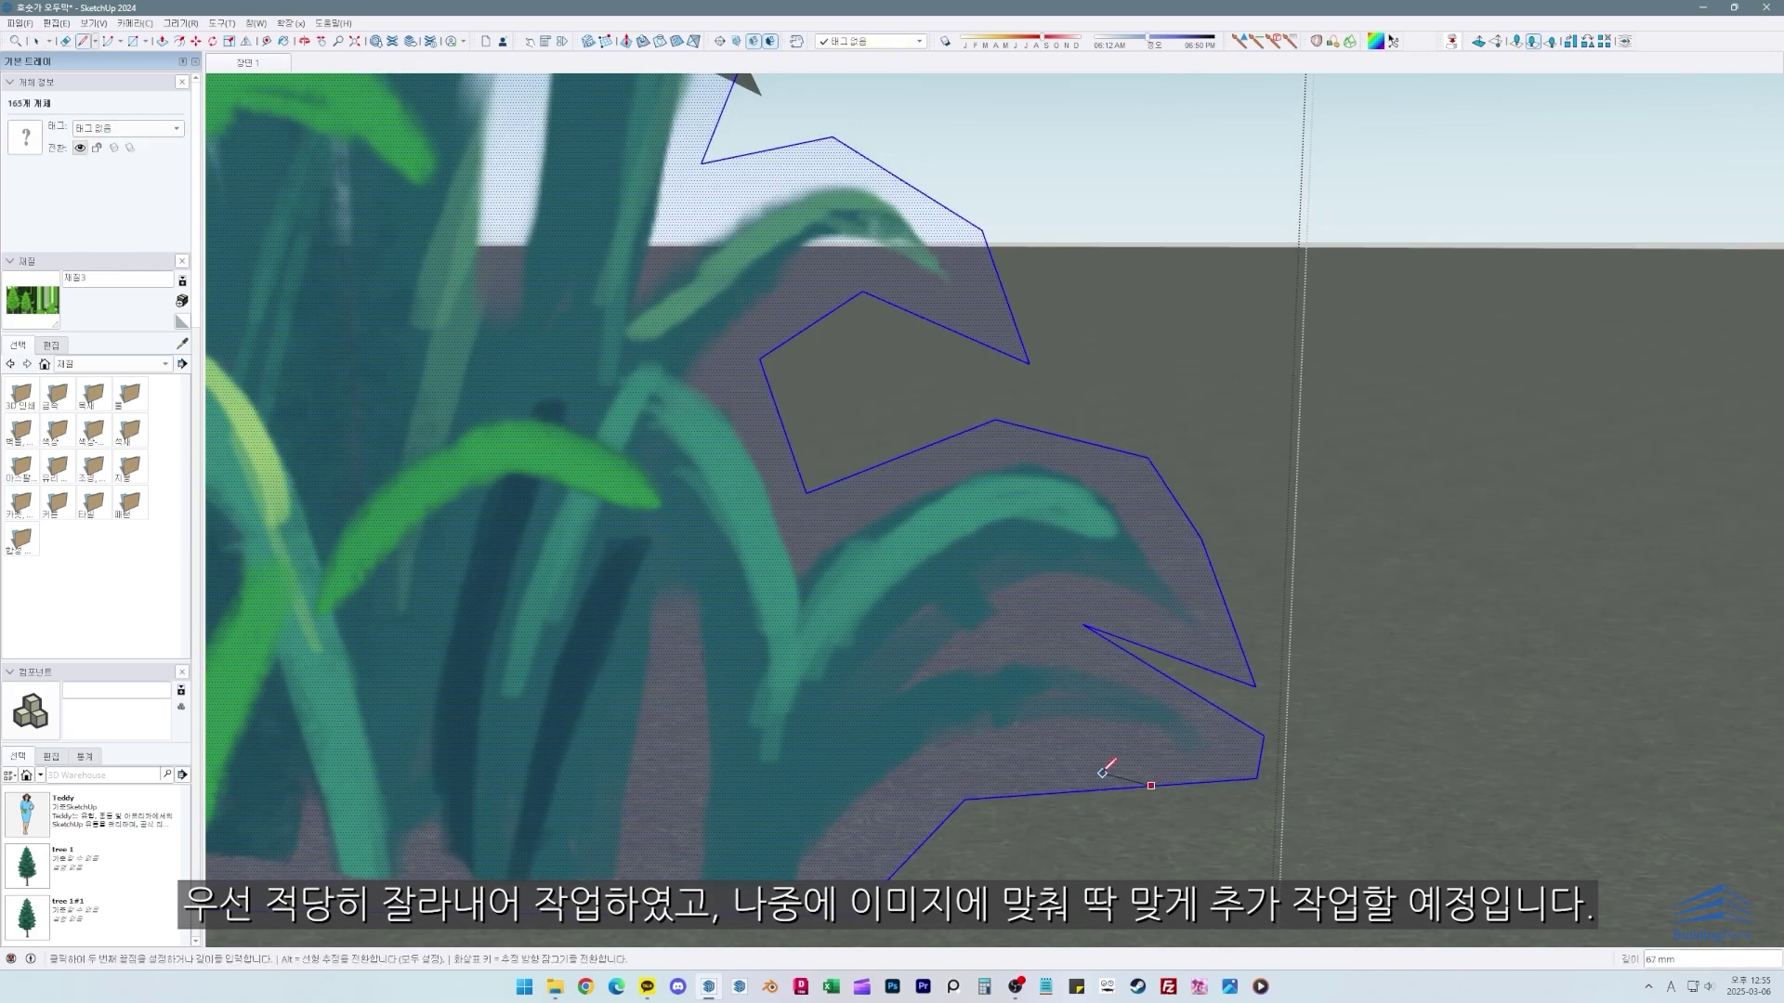
pyautogui.scroll(1, 1064, 767)
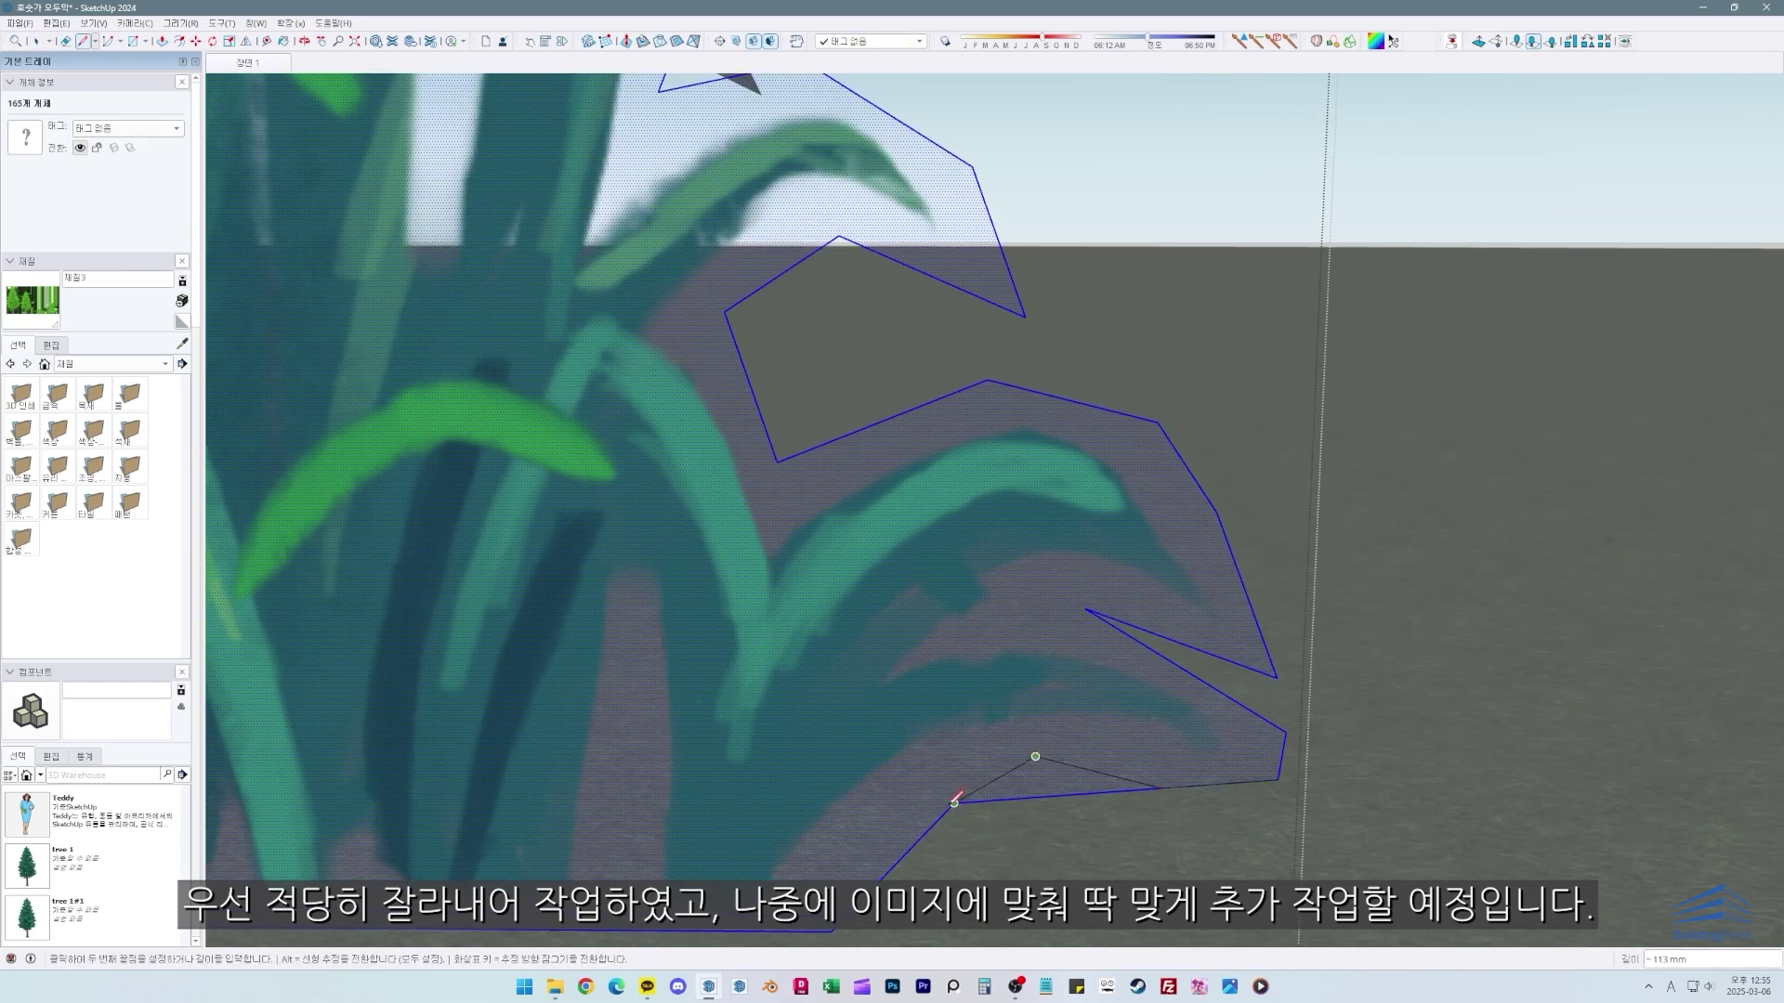
pyautogui.press('e')
pyautogui.scroll(-3, 1098, 763)
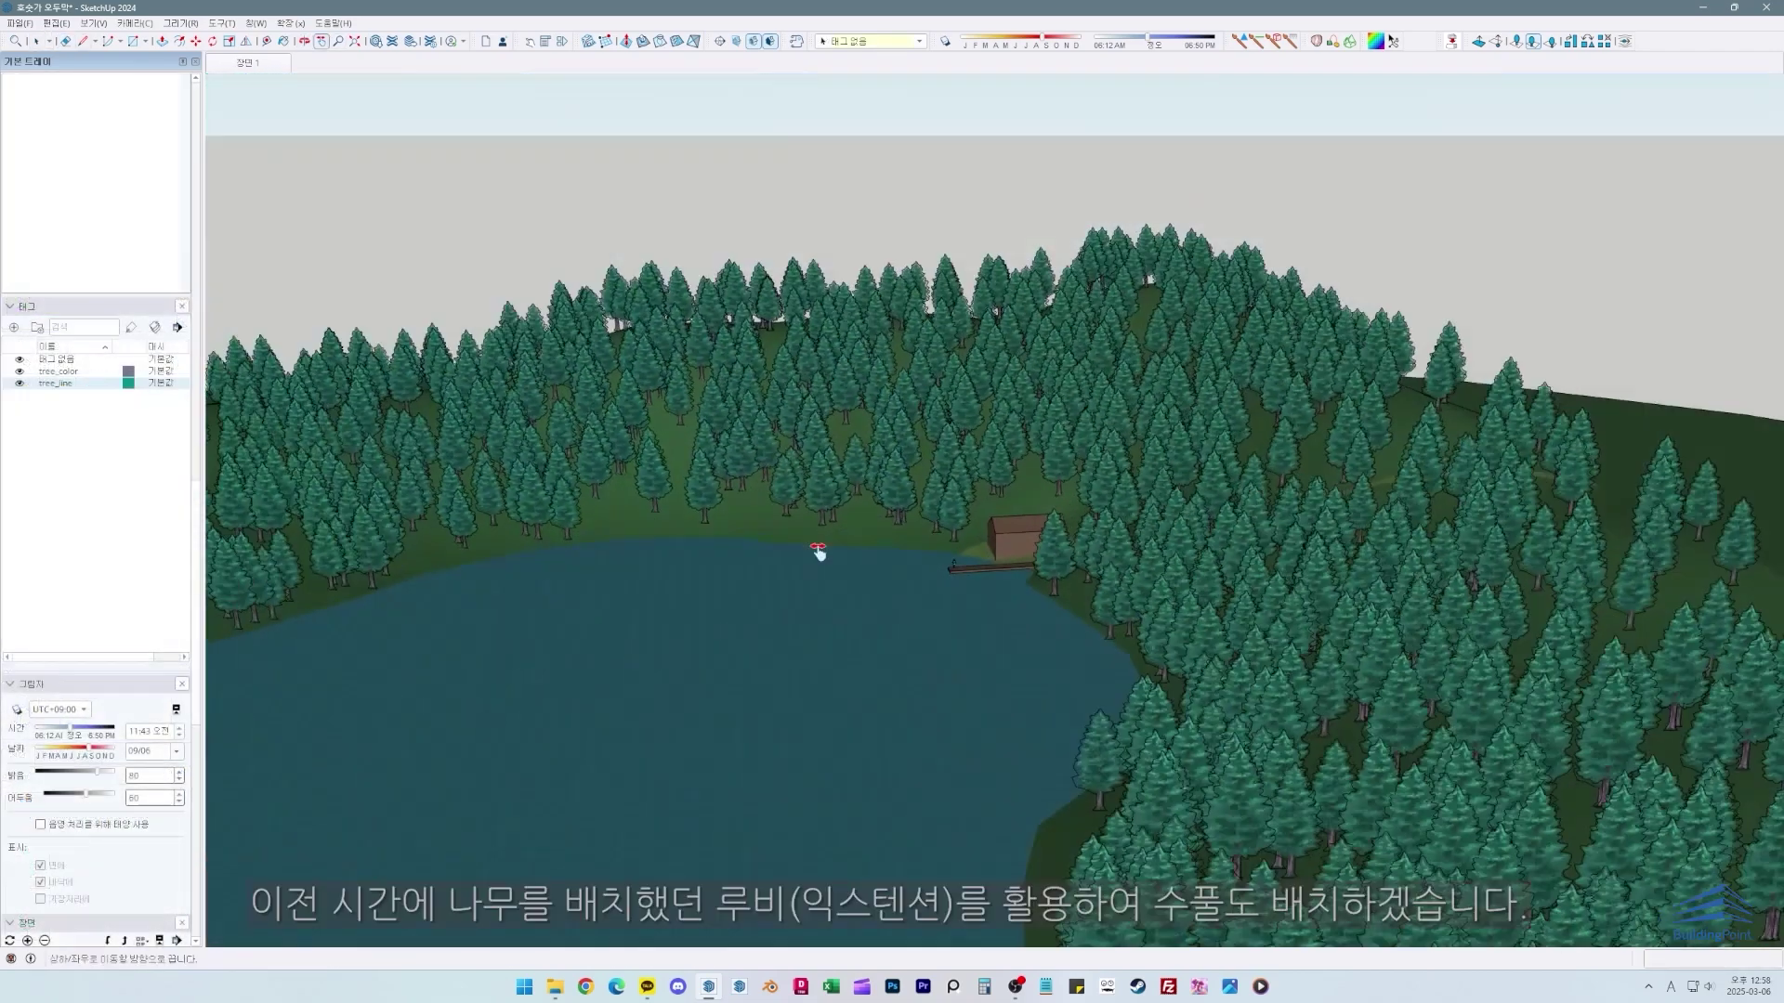
# Step: Select the trees covering the terrain around the lake and hide them
pyautogui.moveTo(734, 581); pyautogui.dragTo(797, 708, button='middle')
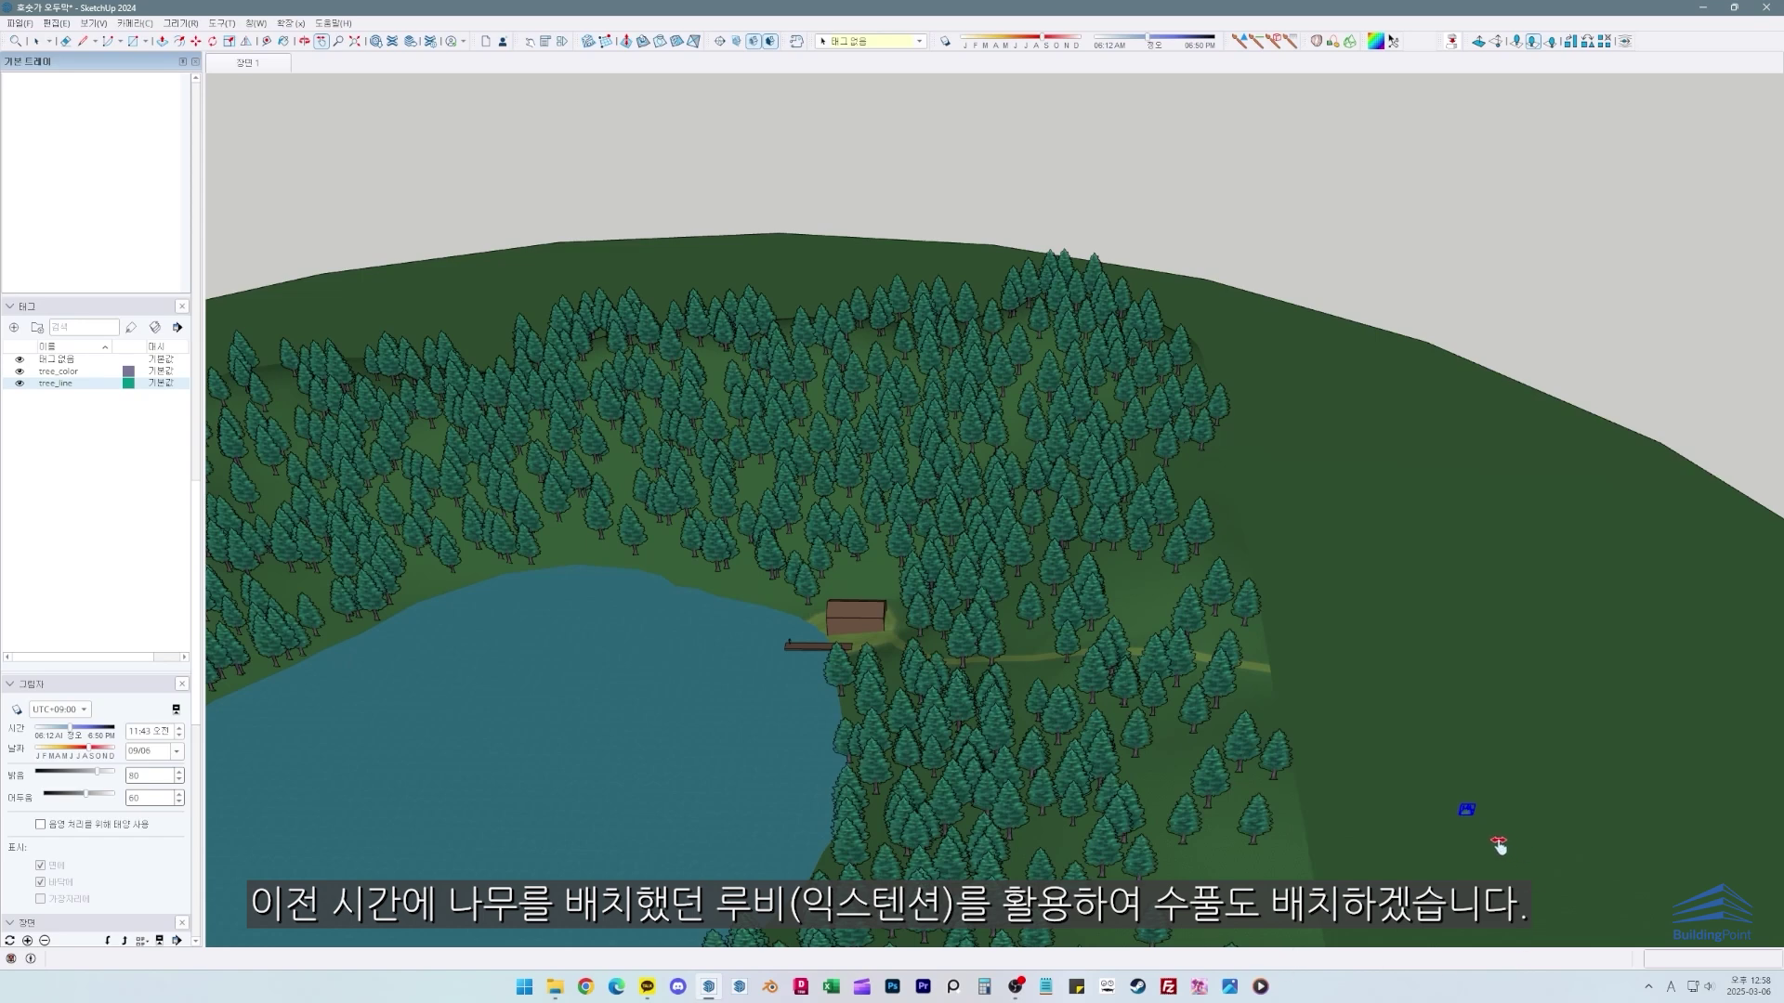
pyautogui.scroll(-1, 1480, 841)
pyautogui.moveTo(1268, 743); pyautogui.dragTo(1214, 784, button='middle')
pyautogui.scroll(-2, 1185, 797)
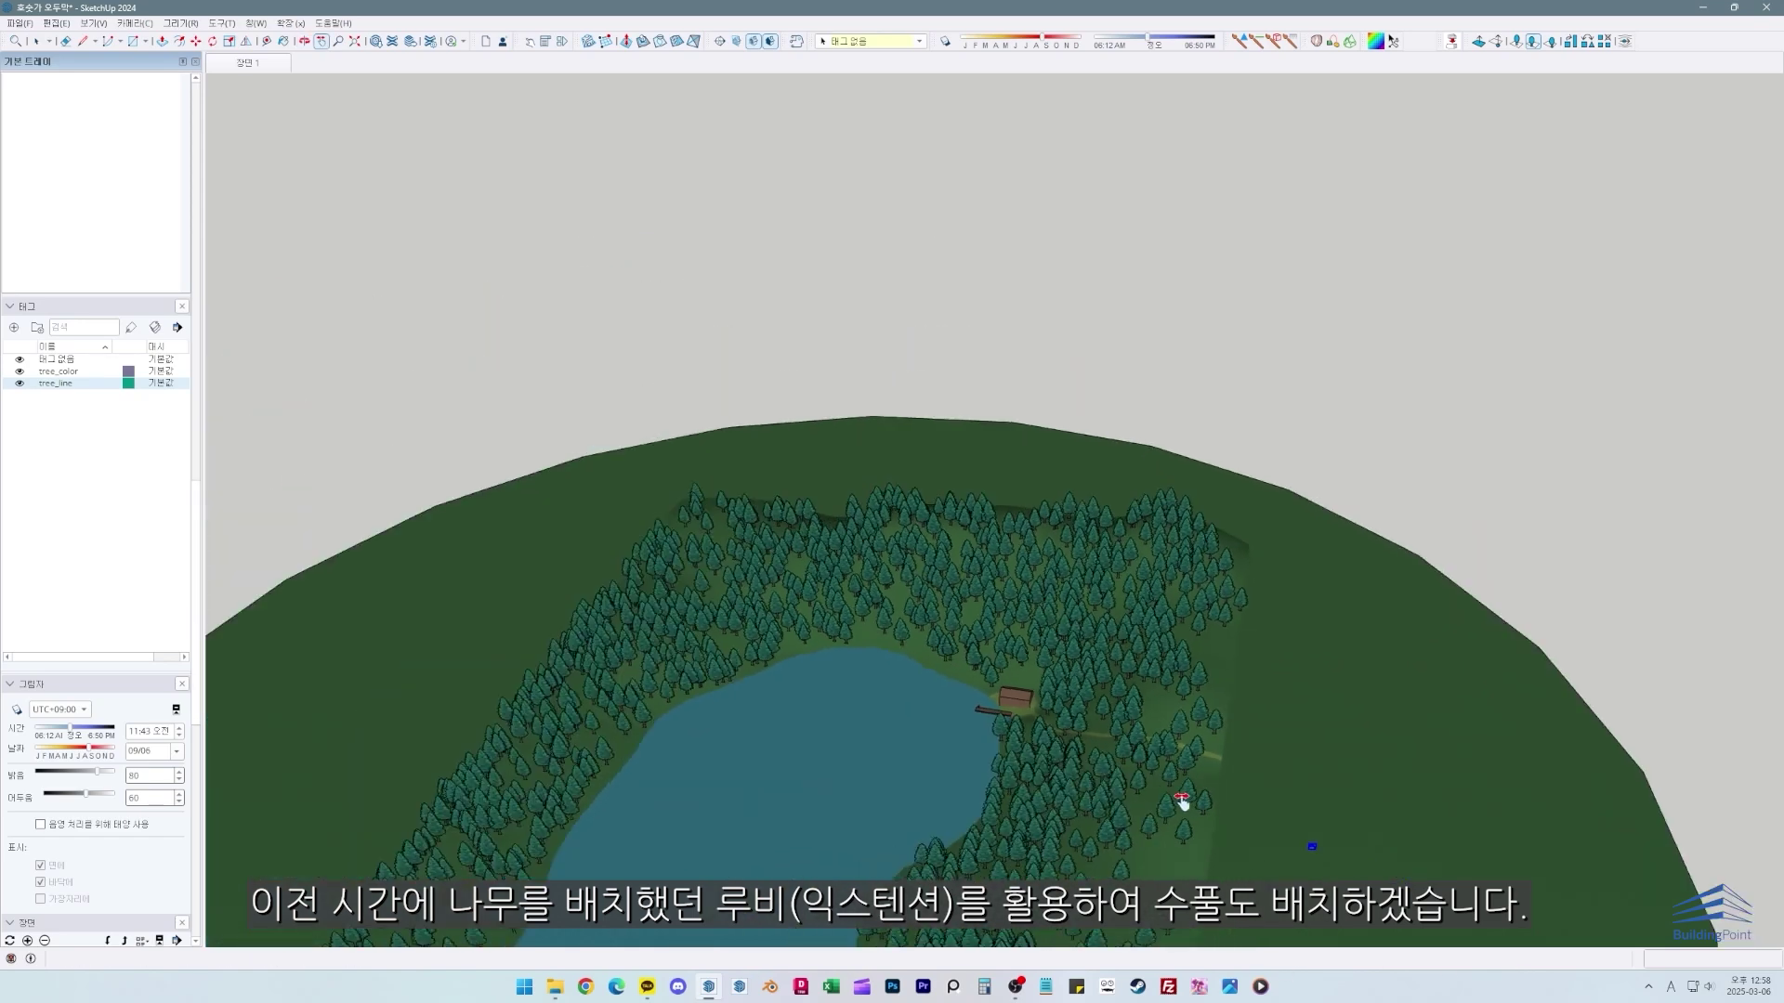
pyautogui.press('space')
pyautogui.rightClick(1118, 708)
pyautogui.press('h')
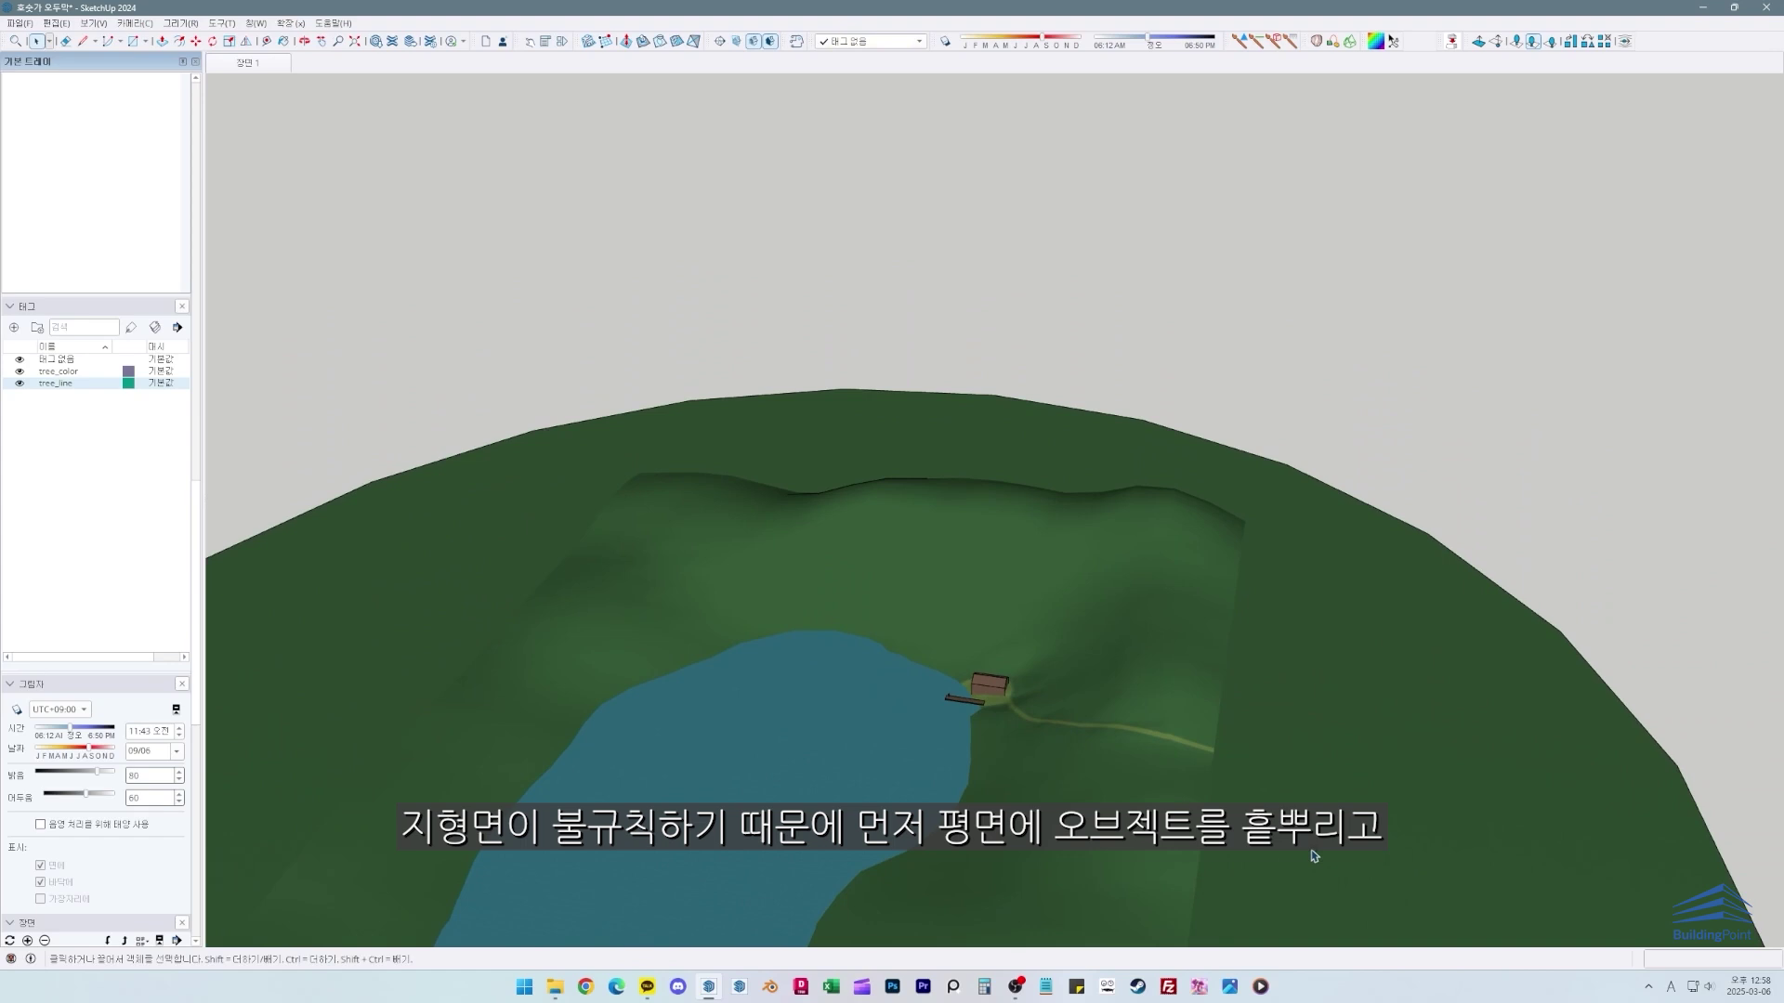
# Step: Draw a large rectangle beside the terrain and move it over the lake area as a base plane for scattering
pyautogui.scroll(-6, 1314, 856)
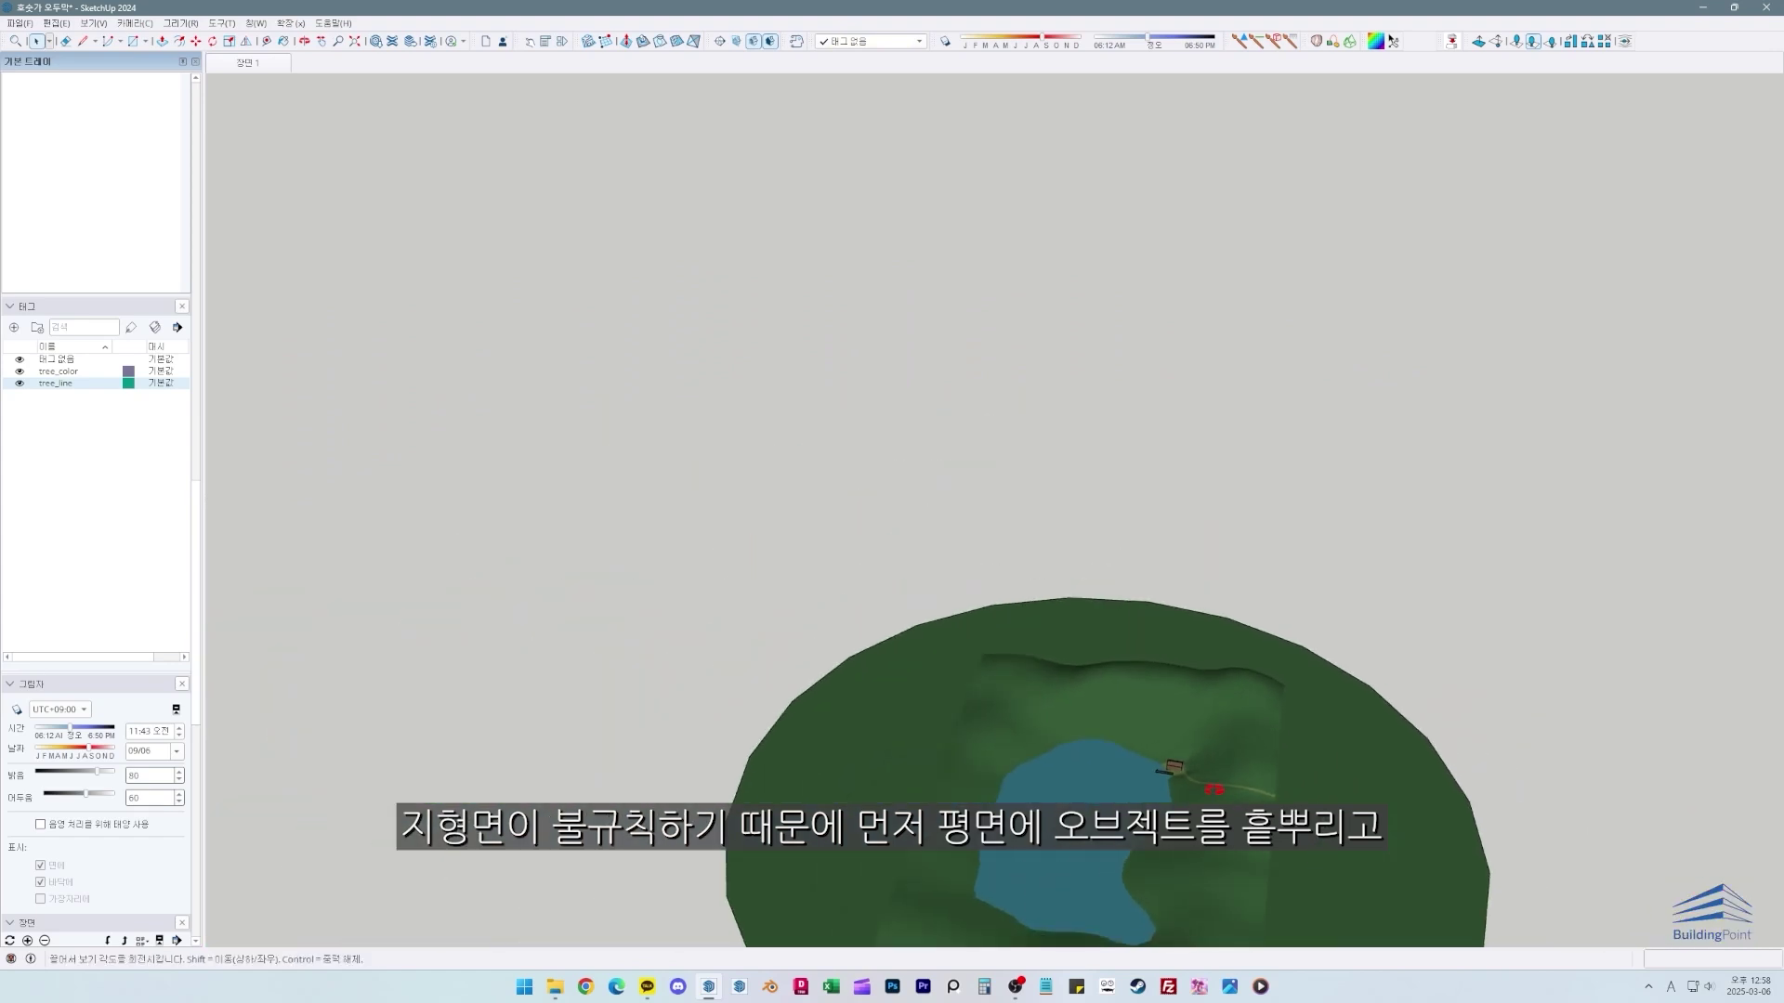
pyautogui.scroll(6, 1016, 536)
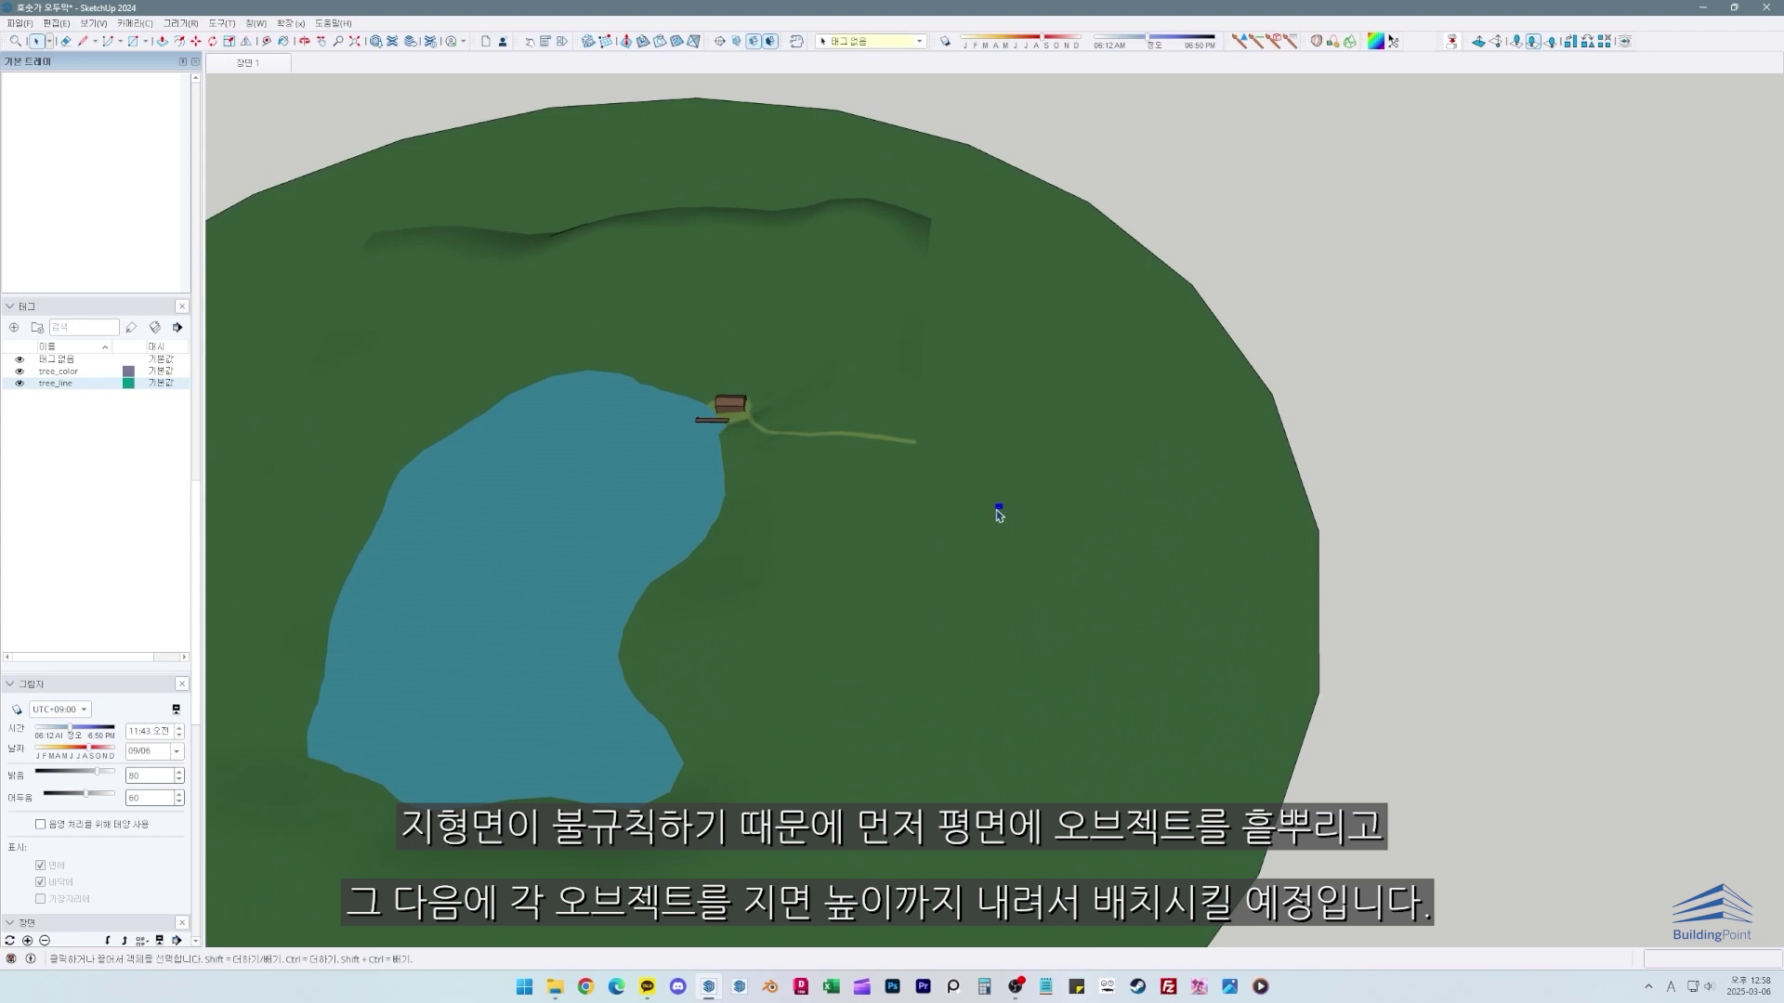
pyautogui.scroll(-3, 999, 514)
pyautogui.press('r')
pyautogui.click(1052, 789)
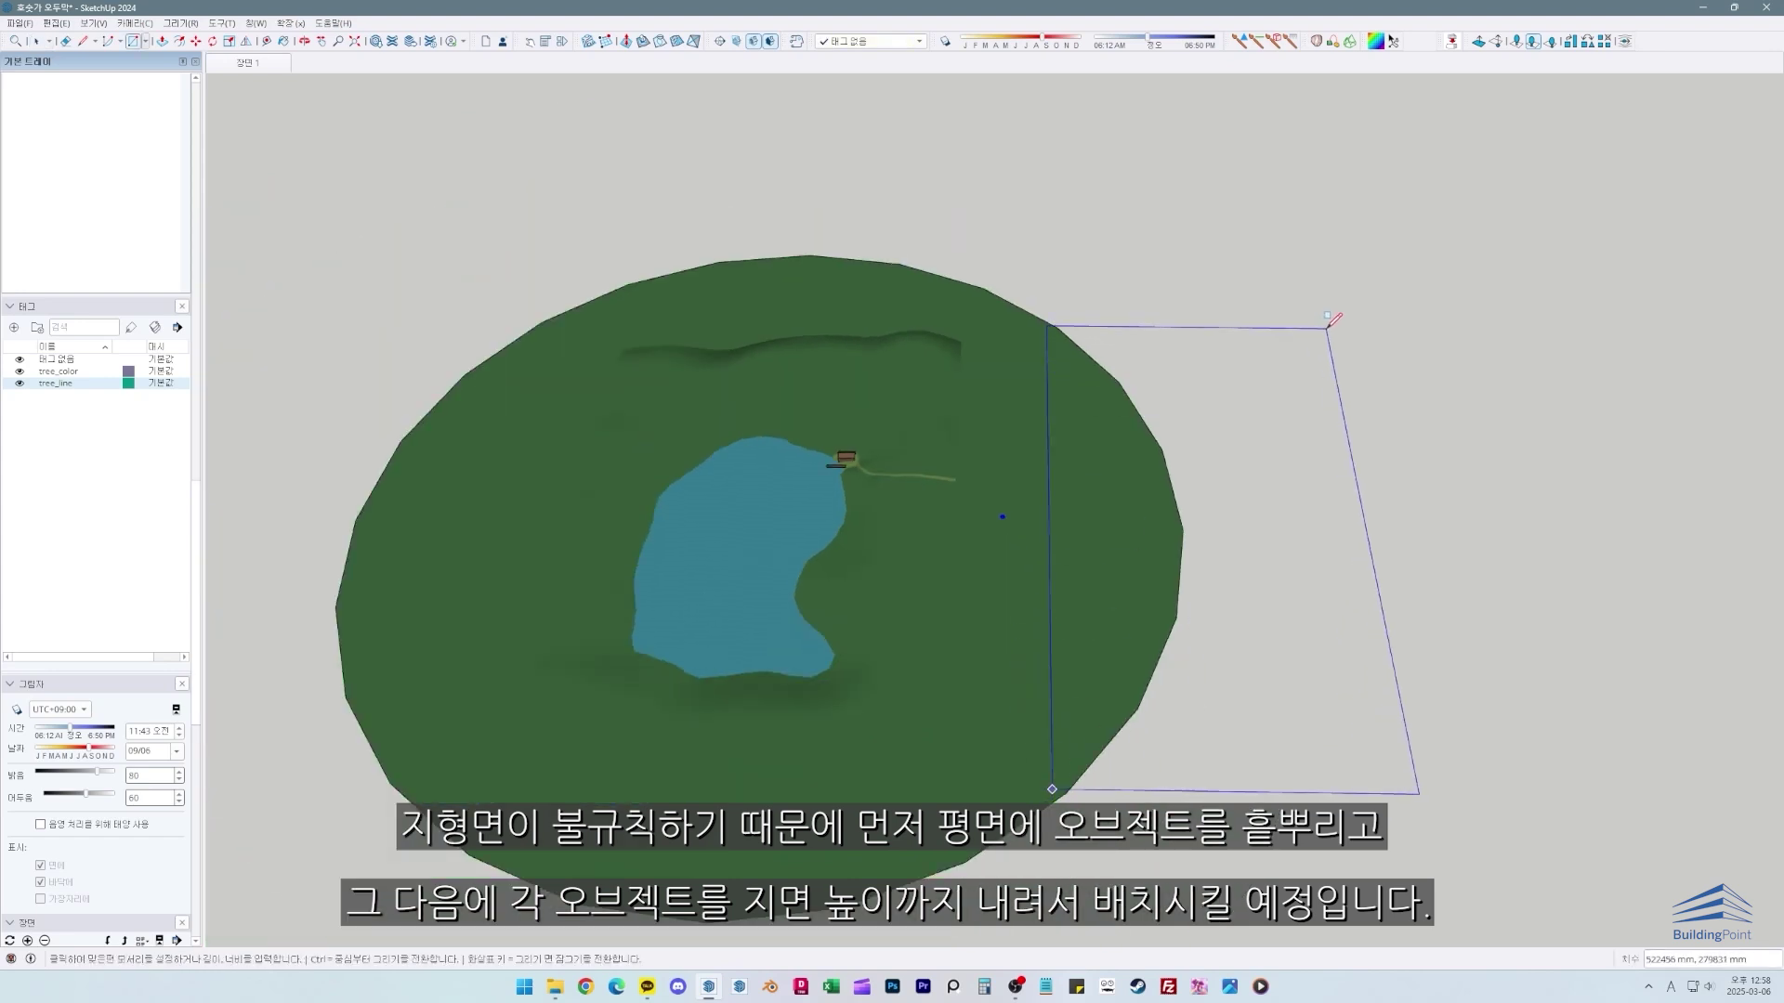
pyautogui.click(1380, 379)
pyautogui.press('m')
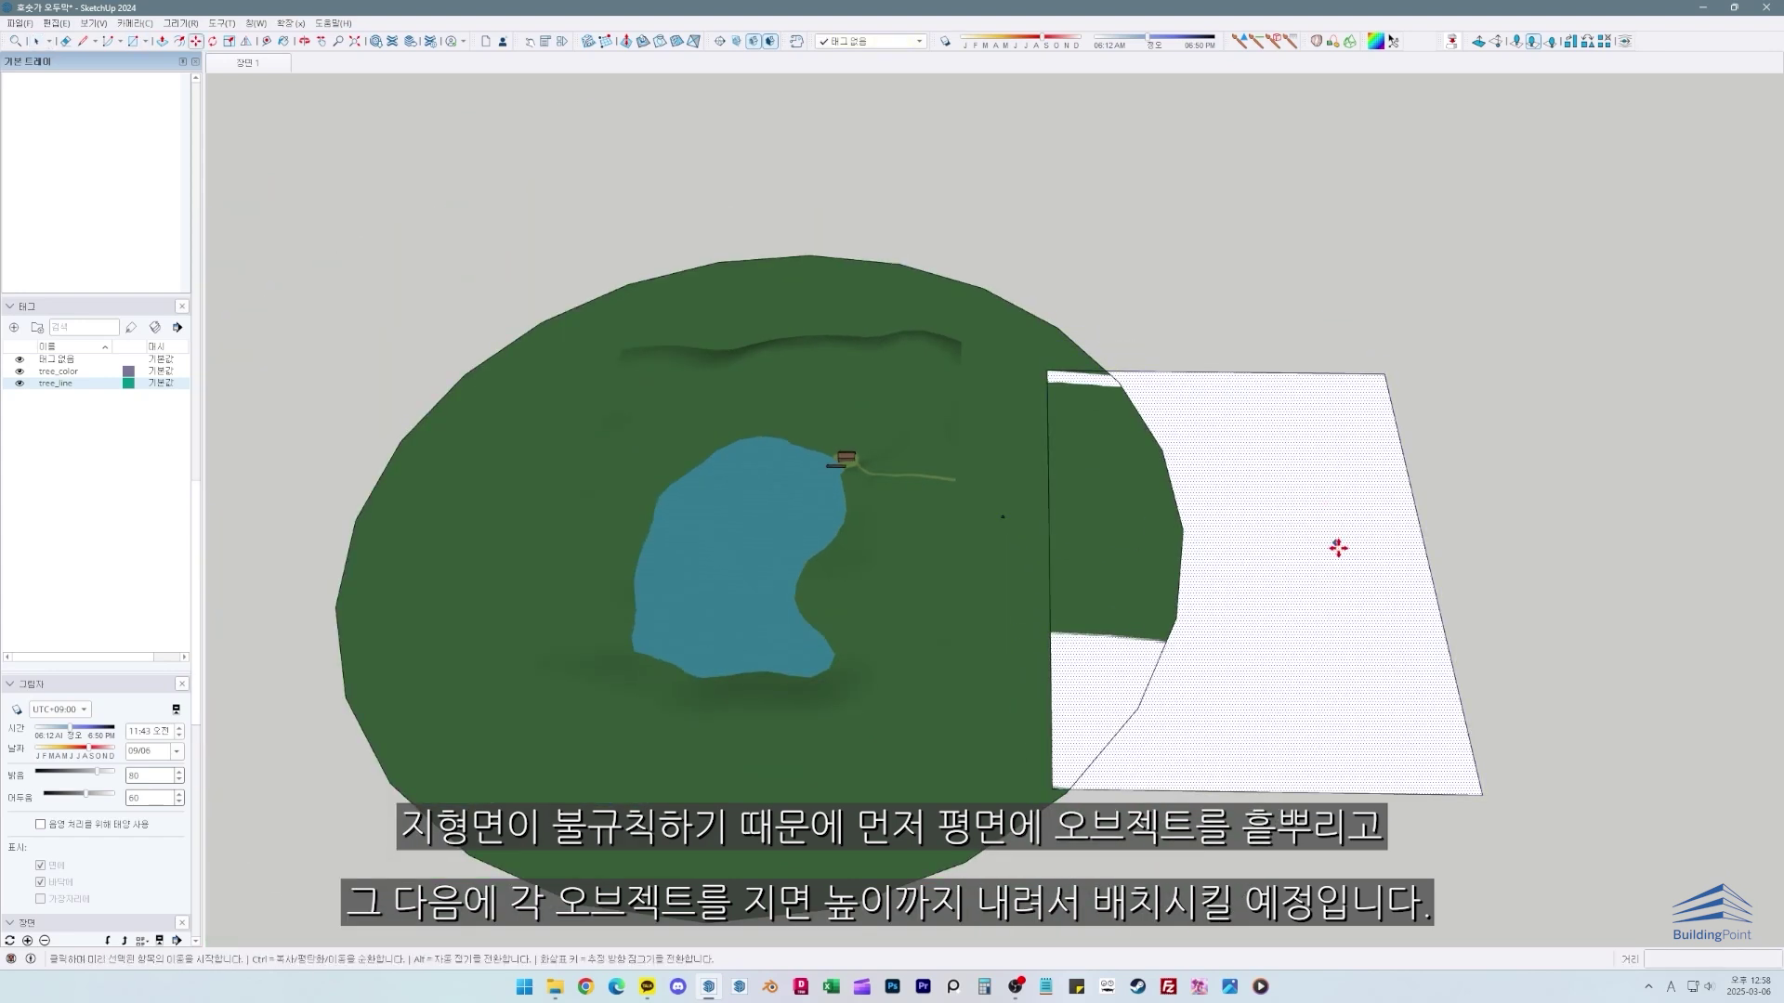
pyautogui.click(1365, 577)
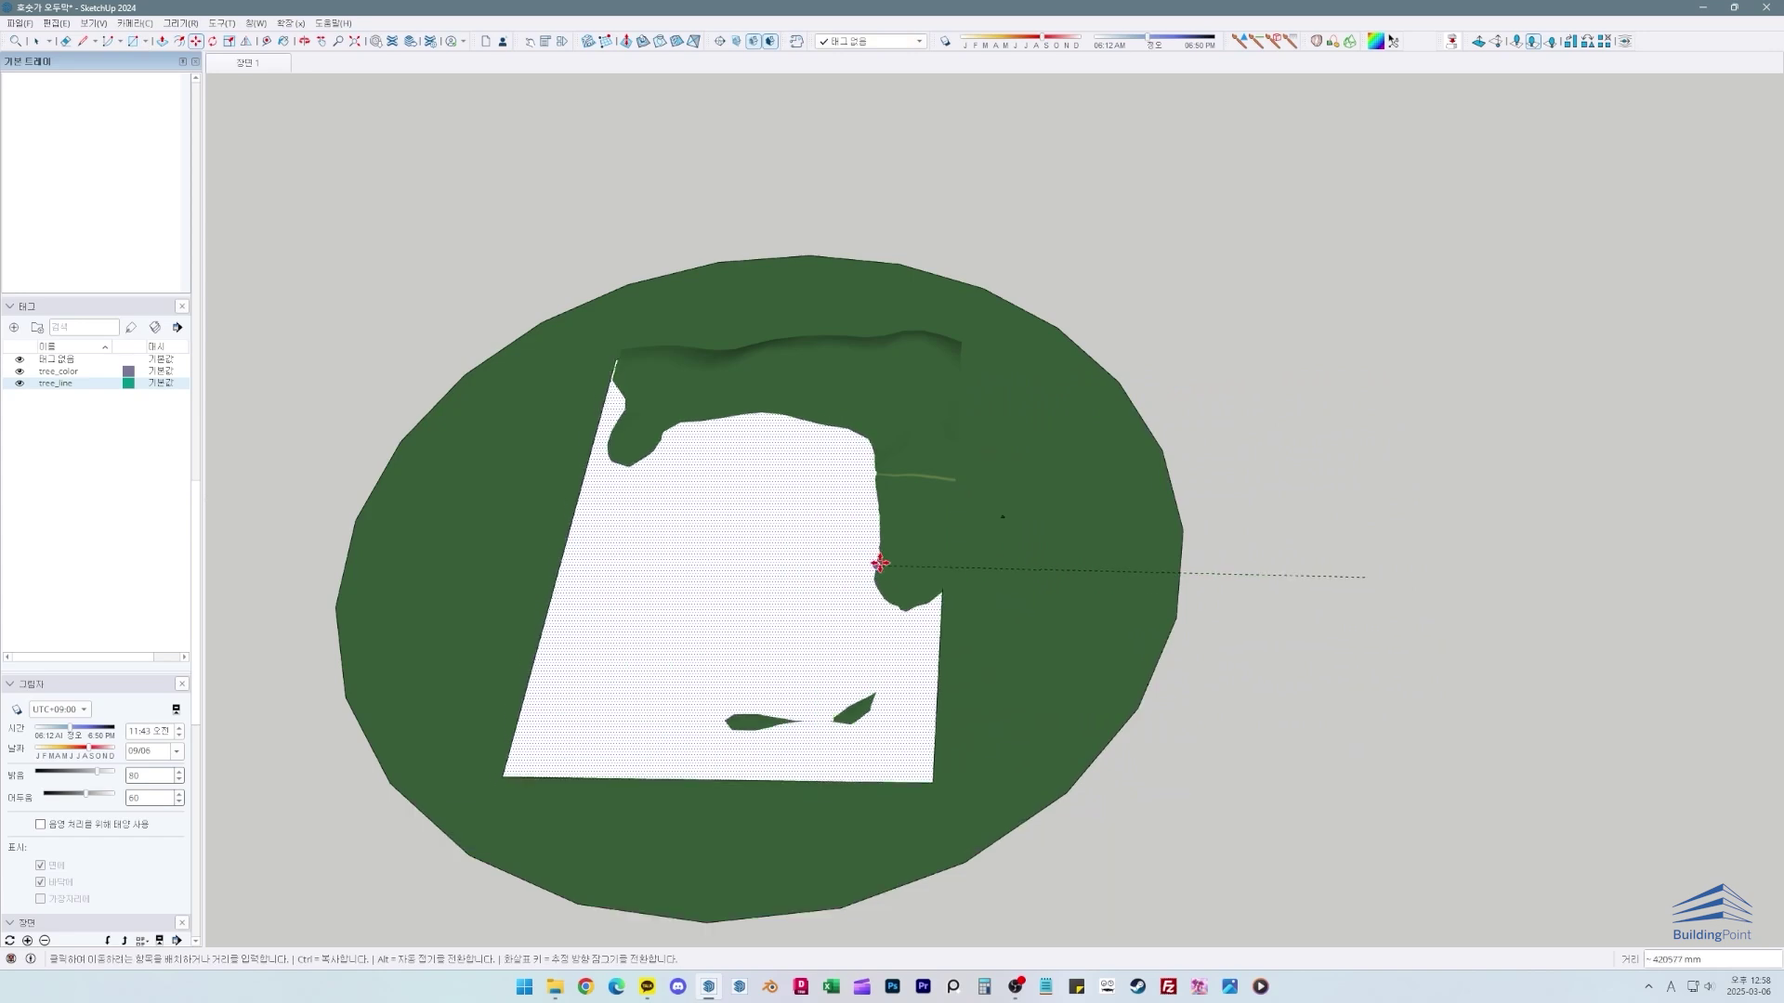
pyautogui.click(898, 546)
# Step: Raise the rectangle so the whole plane lies above the uneven terrain
pyautogui.moveTo(916, 533); pyautogui.dragTo(794, 513, button='middle')
pyautogui.scroll(-5, 793, 513)
pyautogui.moveTo(505, 733); pyautogui.dragTo(740, 592, button='middle')
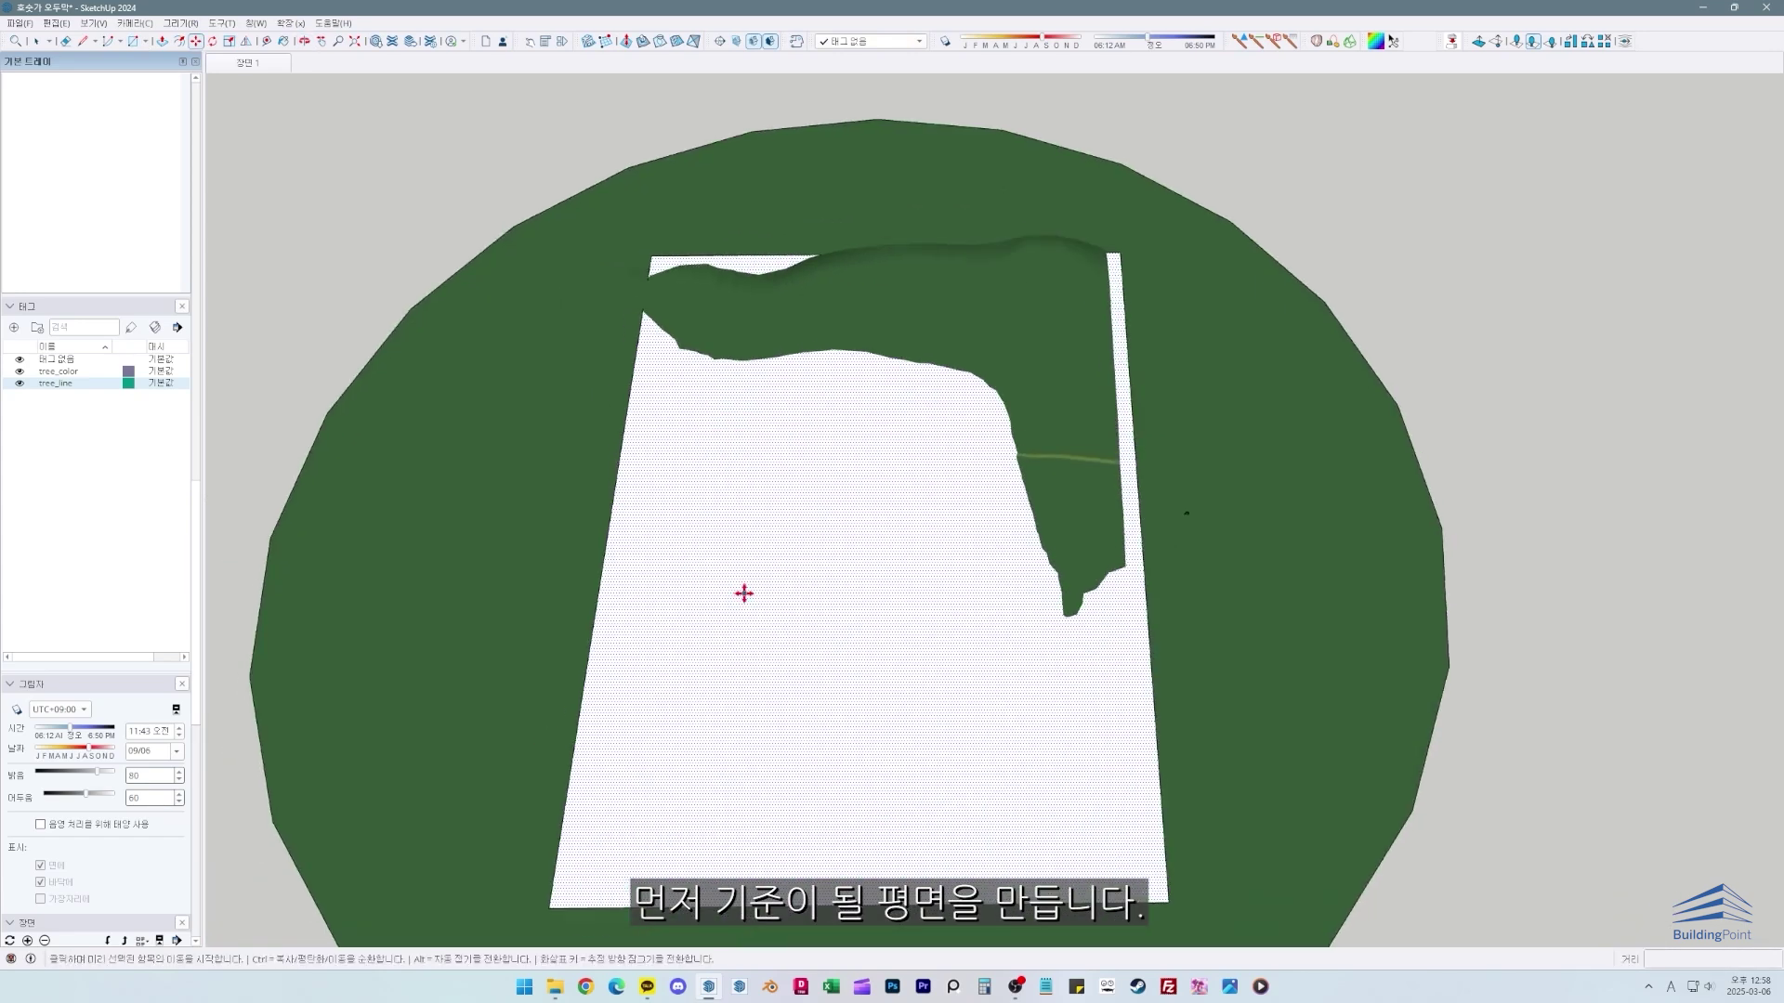
pyautogui.click(740, 592)
pyautogui.click(862, 499)
pyautogui.scroll(-3, 916, 625)
pyautogui.moveTo(916, 626)
pyautogui.mouseDown(button='middle')
pyautogui.moveTo(1028, 665)
pyautogui.moveTo(900, 505)
pyautogui.moveTo(875, 621)
pyautogui.moveTo(920, 219)
pyautogui.moveTo(1075, 167)
pyautogui.moveTo(1134, 510)
pyautogui.moveTo(1022, 565)
pyautogui.moveTo(1059, 594)
pyautogui.mouseUp(button='middle')
pyautogui.click(883, 613)
# Step: Draw a circle in the middle of the rectangle and stretch it in one direction by about 1.49 into an ellipse
pyautogui.press('c')
pyautogui.click(1022, 566)
pyautogui.click(1222, 506)
pyautogui.press('space')
pyautogui.click(1055, 605)
pyautogui.press('s')
pyautogui.click(1223, 550)
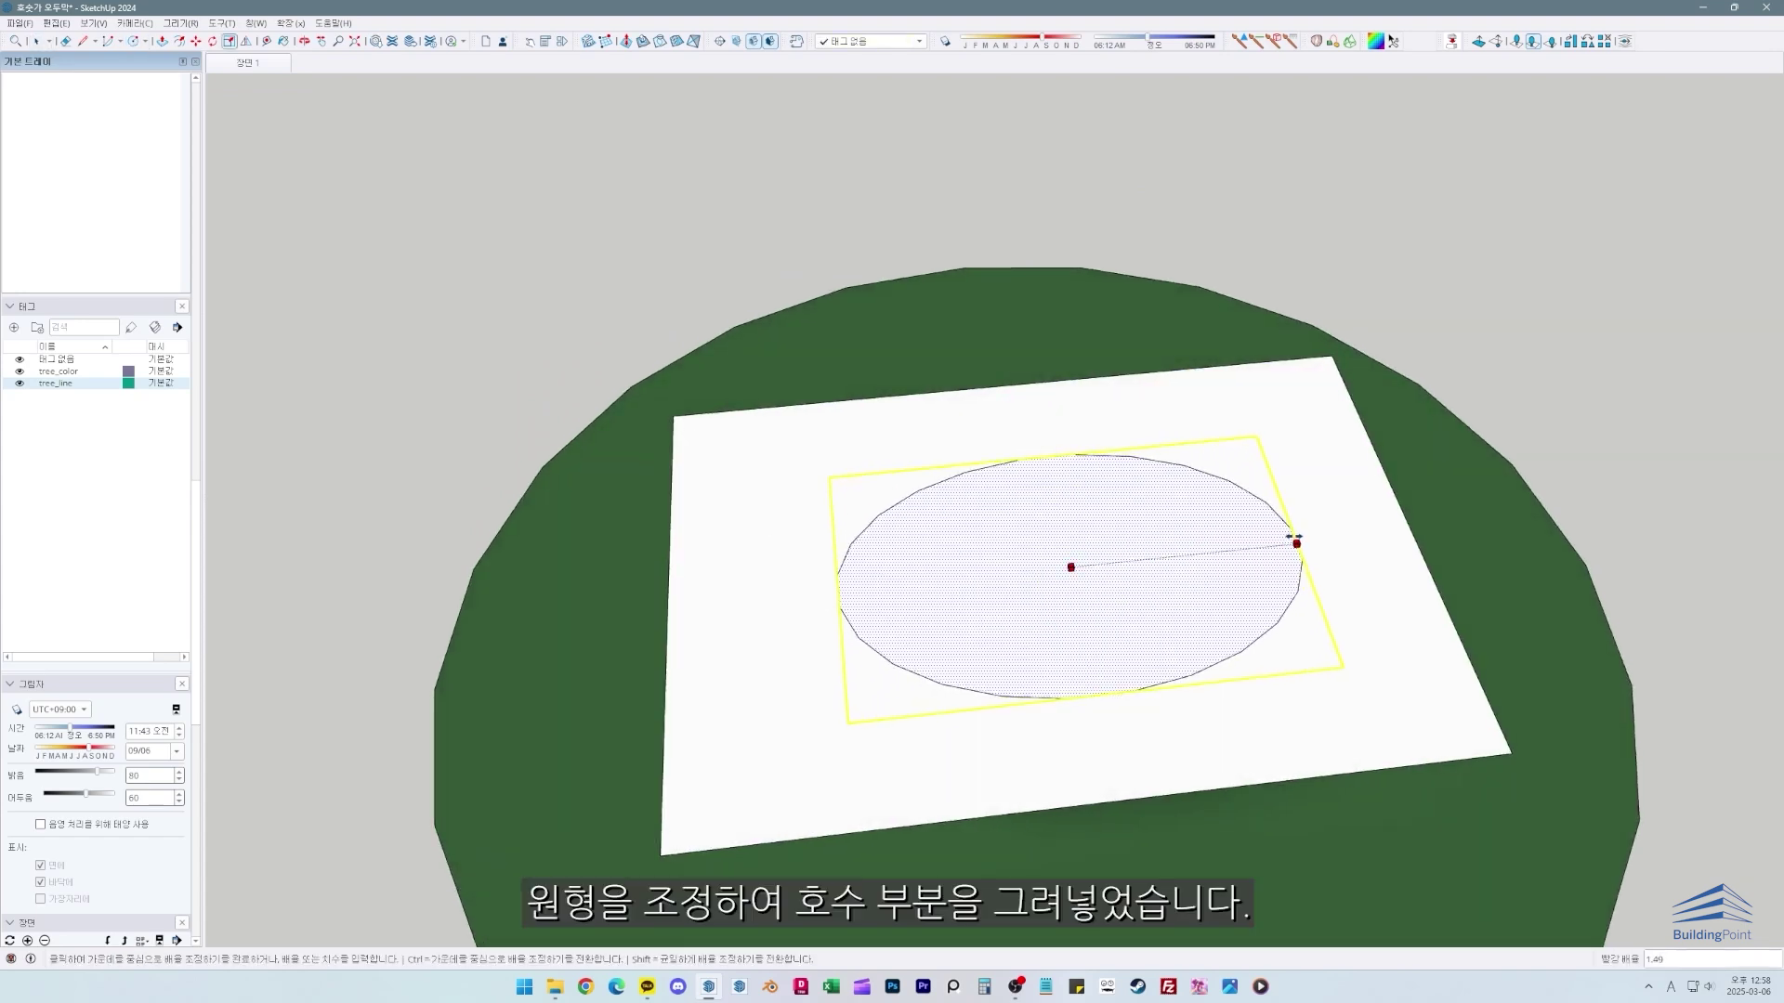
pyautogui.click(1298, 536)
# Step: Scale the ellipse uniformly about its centre to enlarge the lake area on the plane
pyautogui.moveTo(1298, 536); pyautogui.dragTo(982, 429, button='middle')
pyautogui.click(967, 413)
pyautogui.press('ctrl')
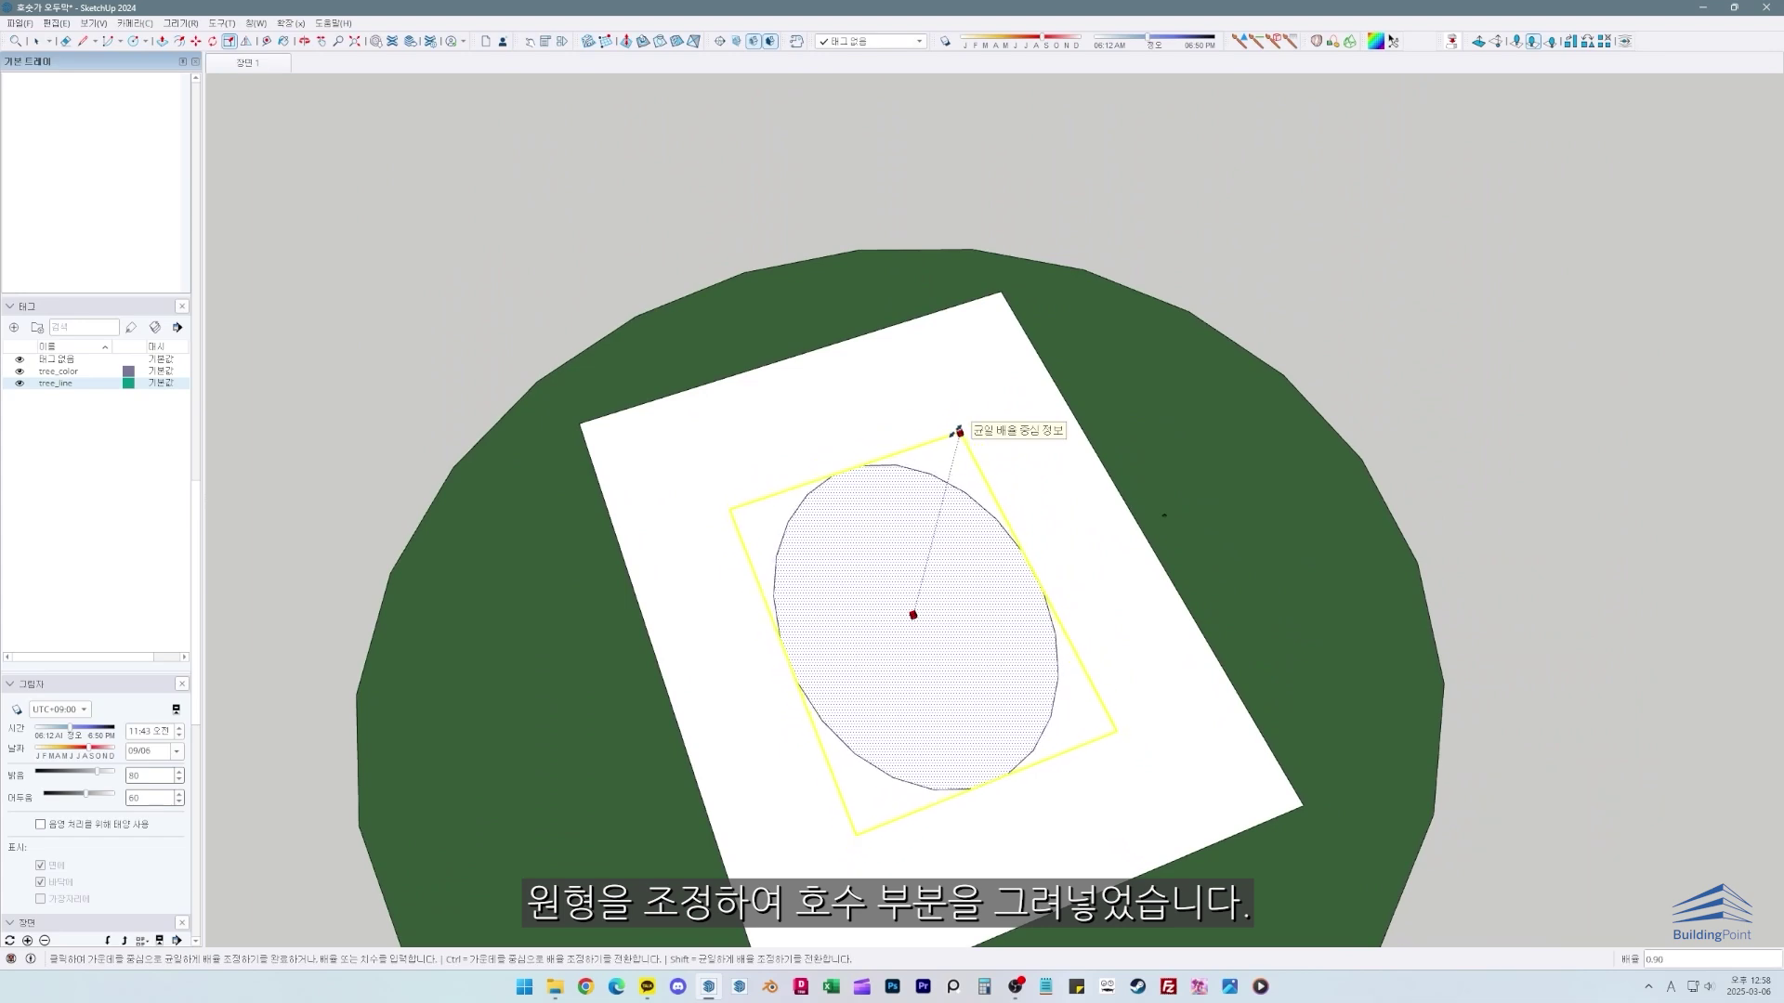
pyautogui.click(947, 372)
pyautogui.press('space')
pyautogui.moveTo(1004, 502); pyautogui.dragTo(1063, 564, button='middle')
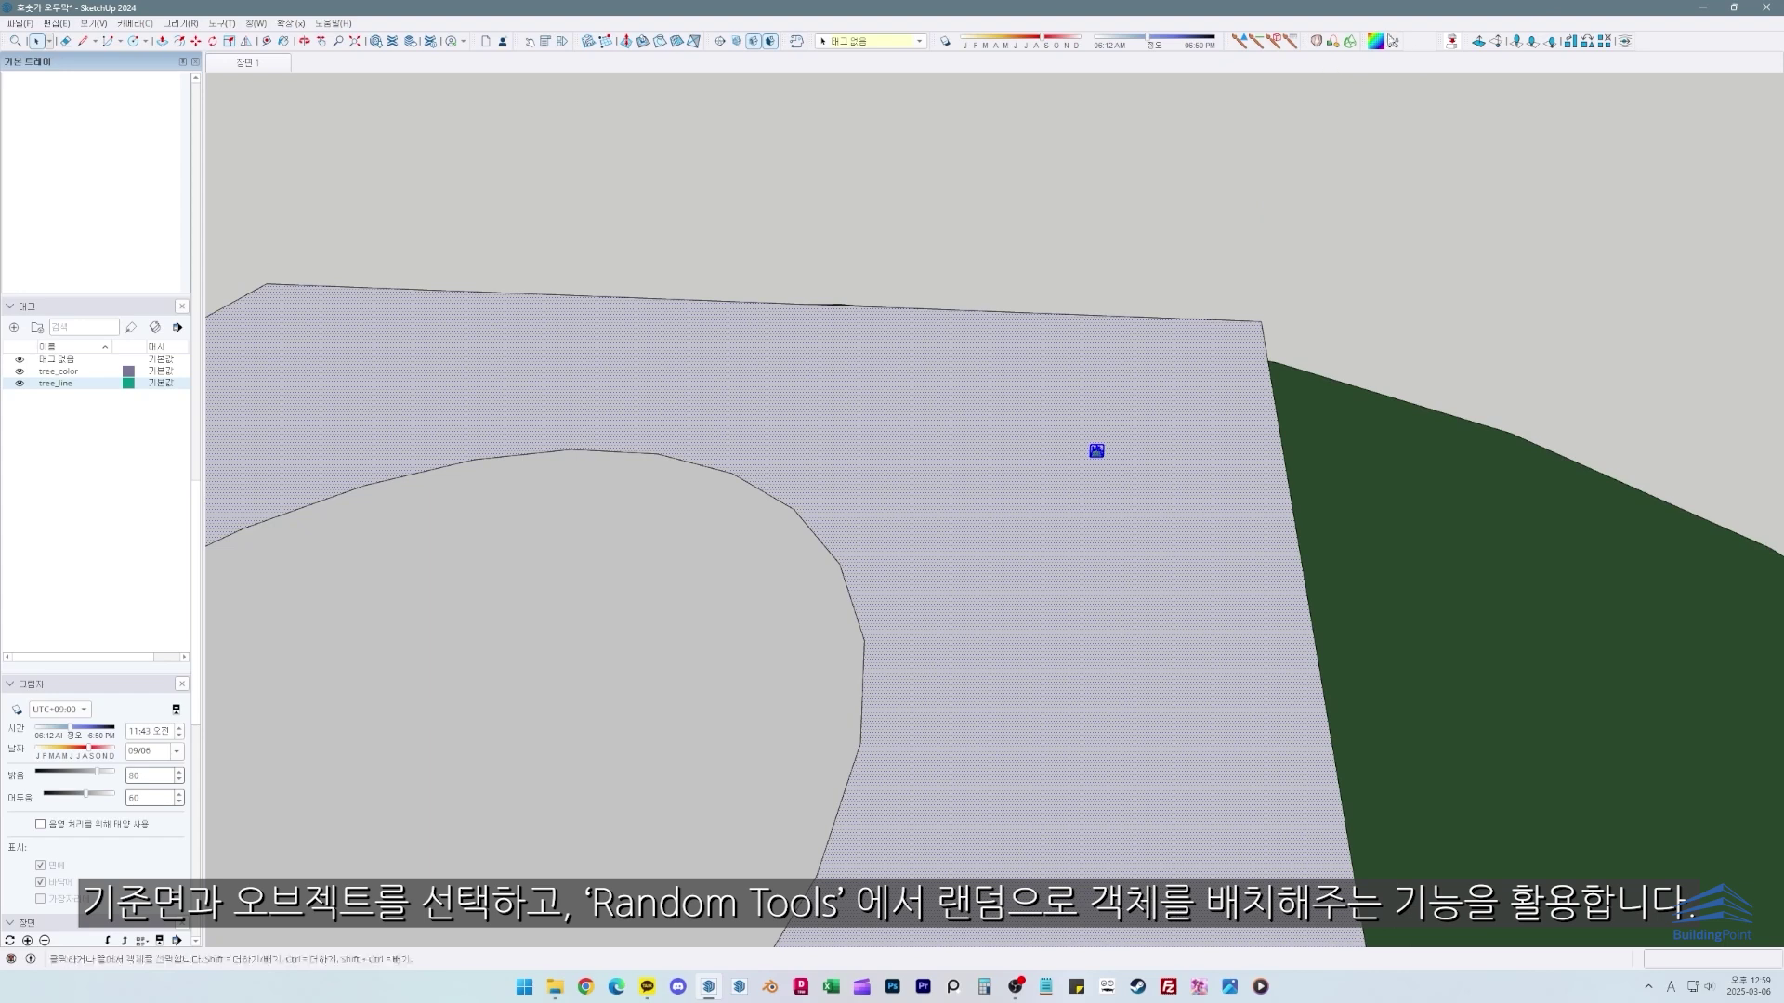
# Step: Scatter the bush component randomly on the plane with Random Tools: maximum 300 copies per face, rotation 0, scale variation 0.5, orientation Up
pyautogui.click(1494, 42)
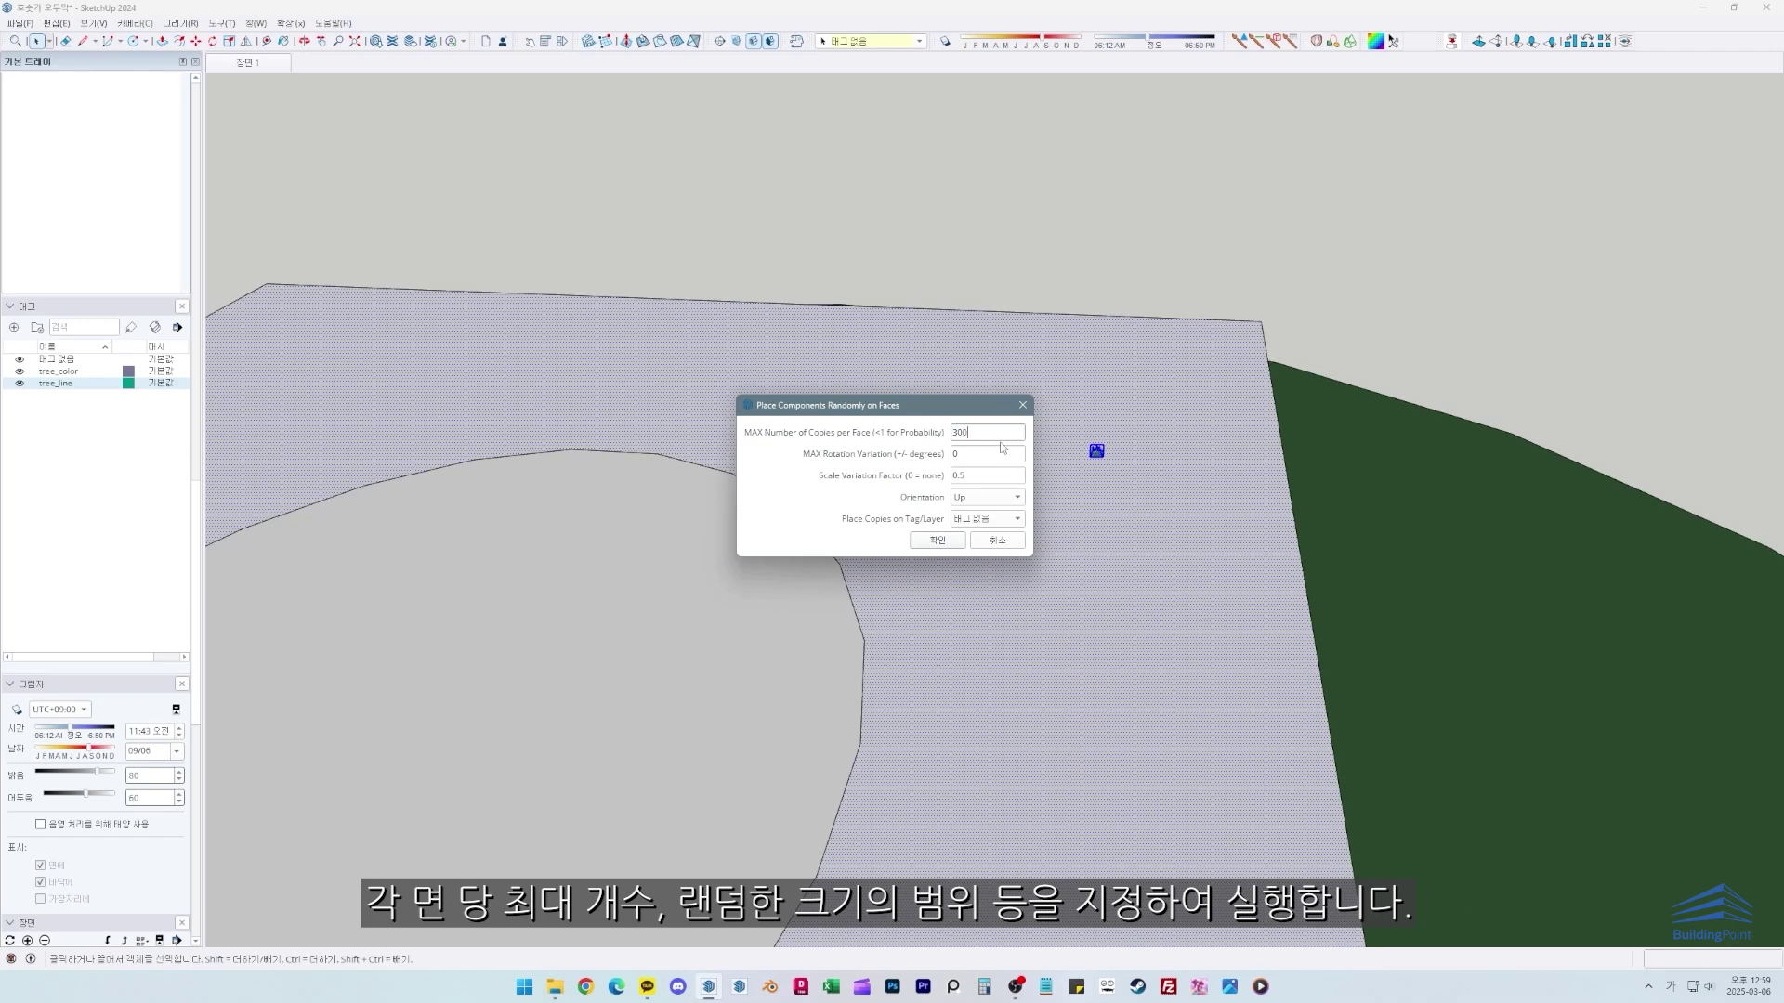
pyautogui.press('Return')
pyautogui.scroll(-5, 1022, 483)
pyautogui.moveTo(1022, 483); pyautogui.dragTo(1075, 535, button='middle')
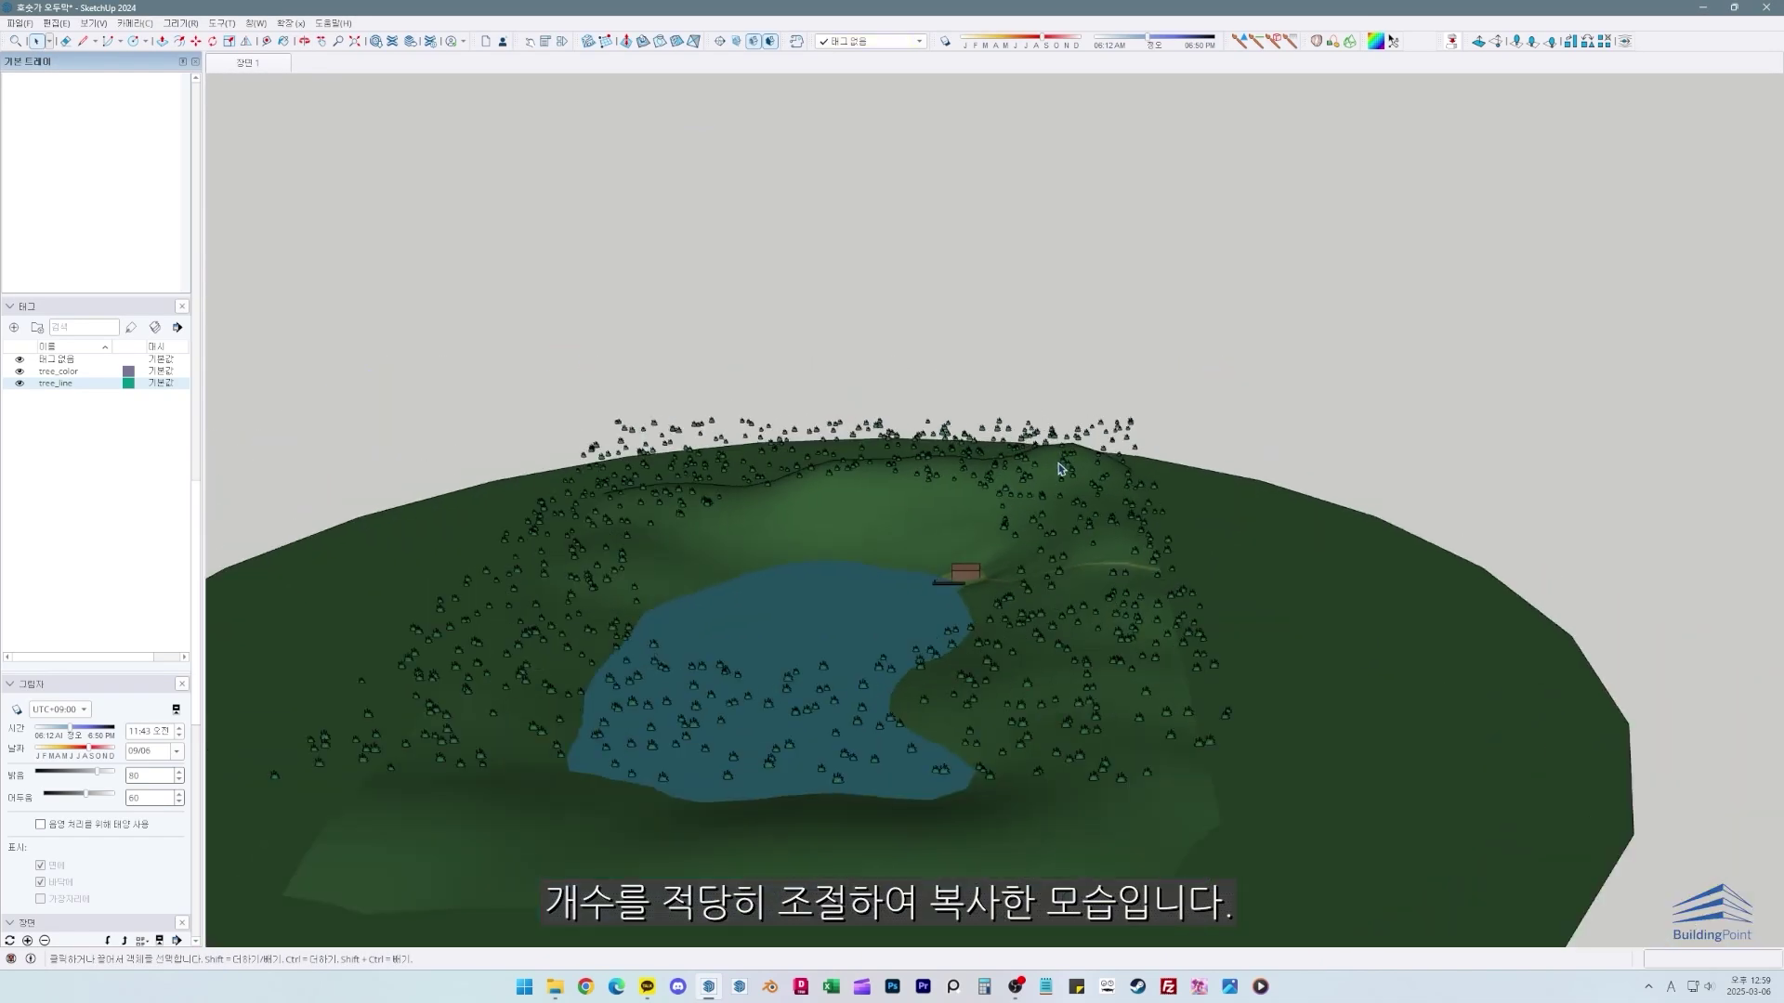
# Step: Open the group of scattered bushes and drop all of them onto the terrain surface with DropGC
pyautogui.click(1059, 469)
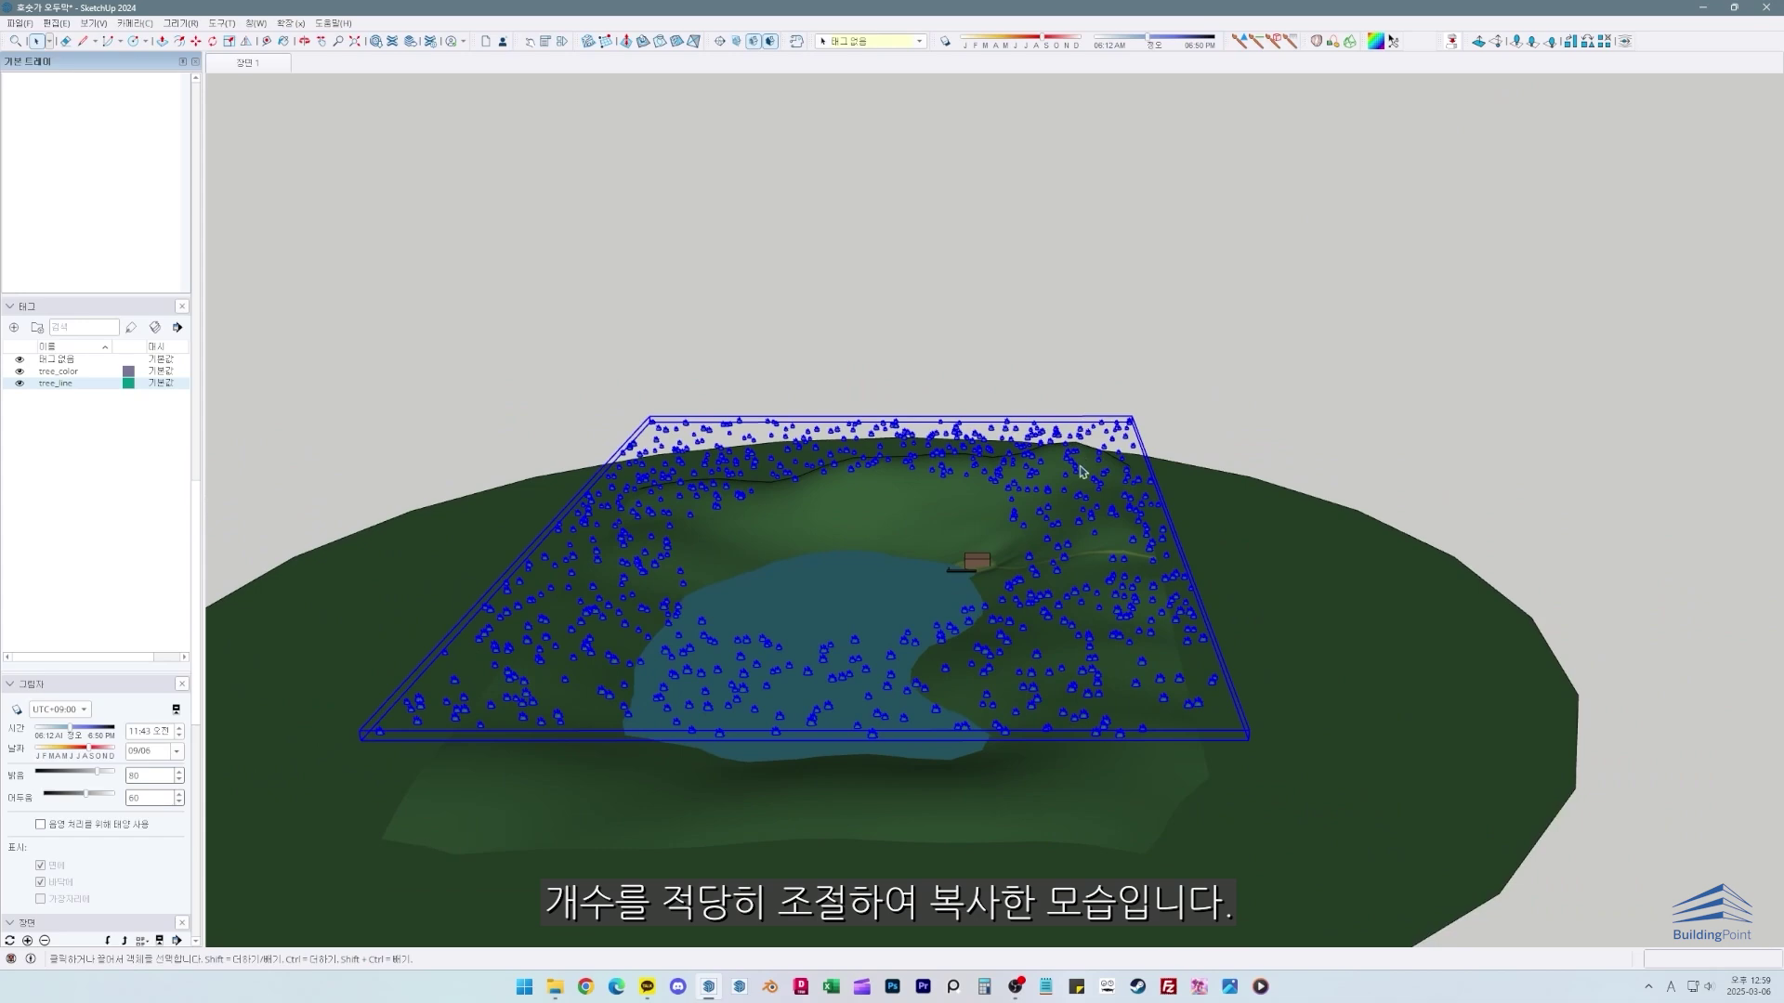
pyautogui.doubleClick(1079, 471)
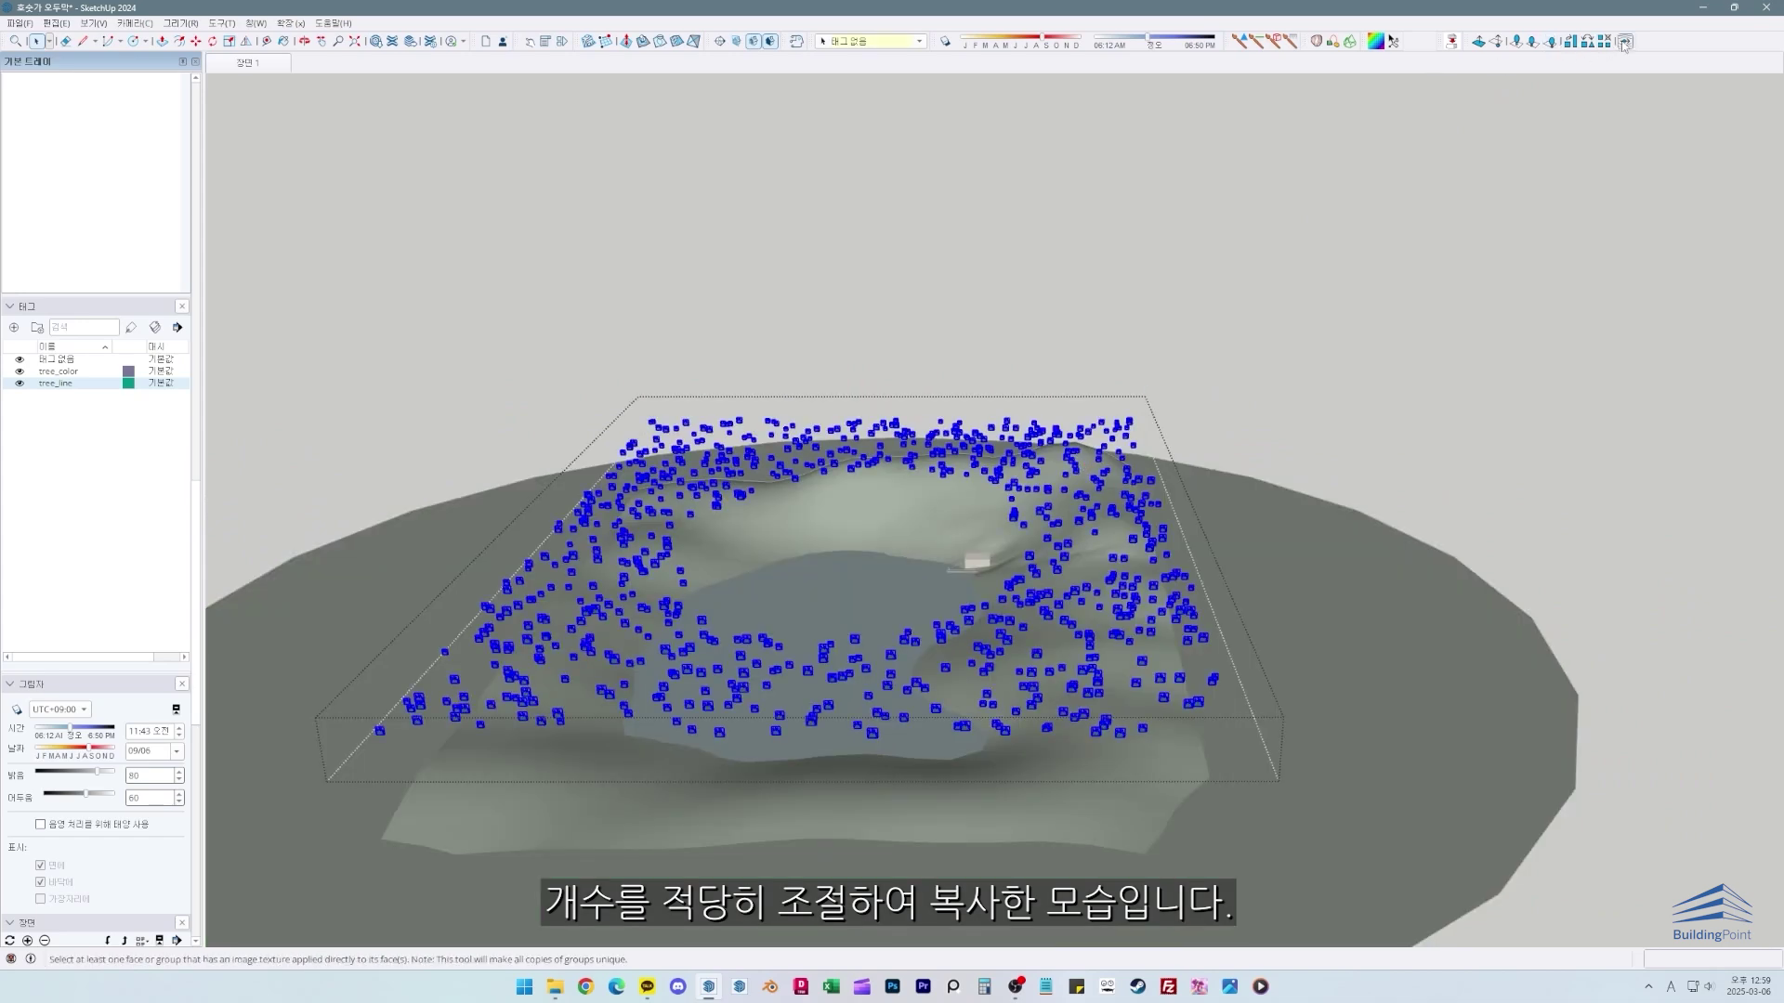
pyautogui.click(1453, 42)
pyautogui.scroll(5, 944, 587)
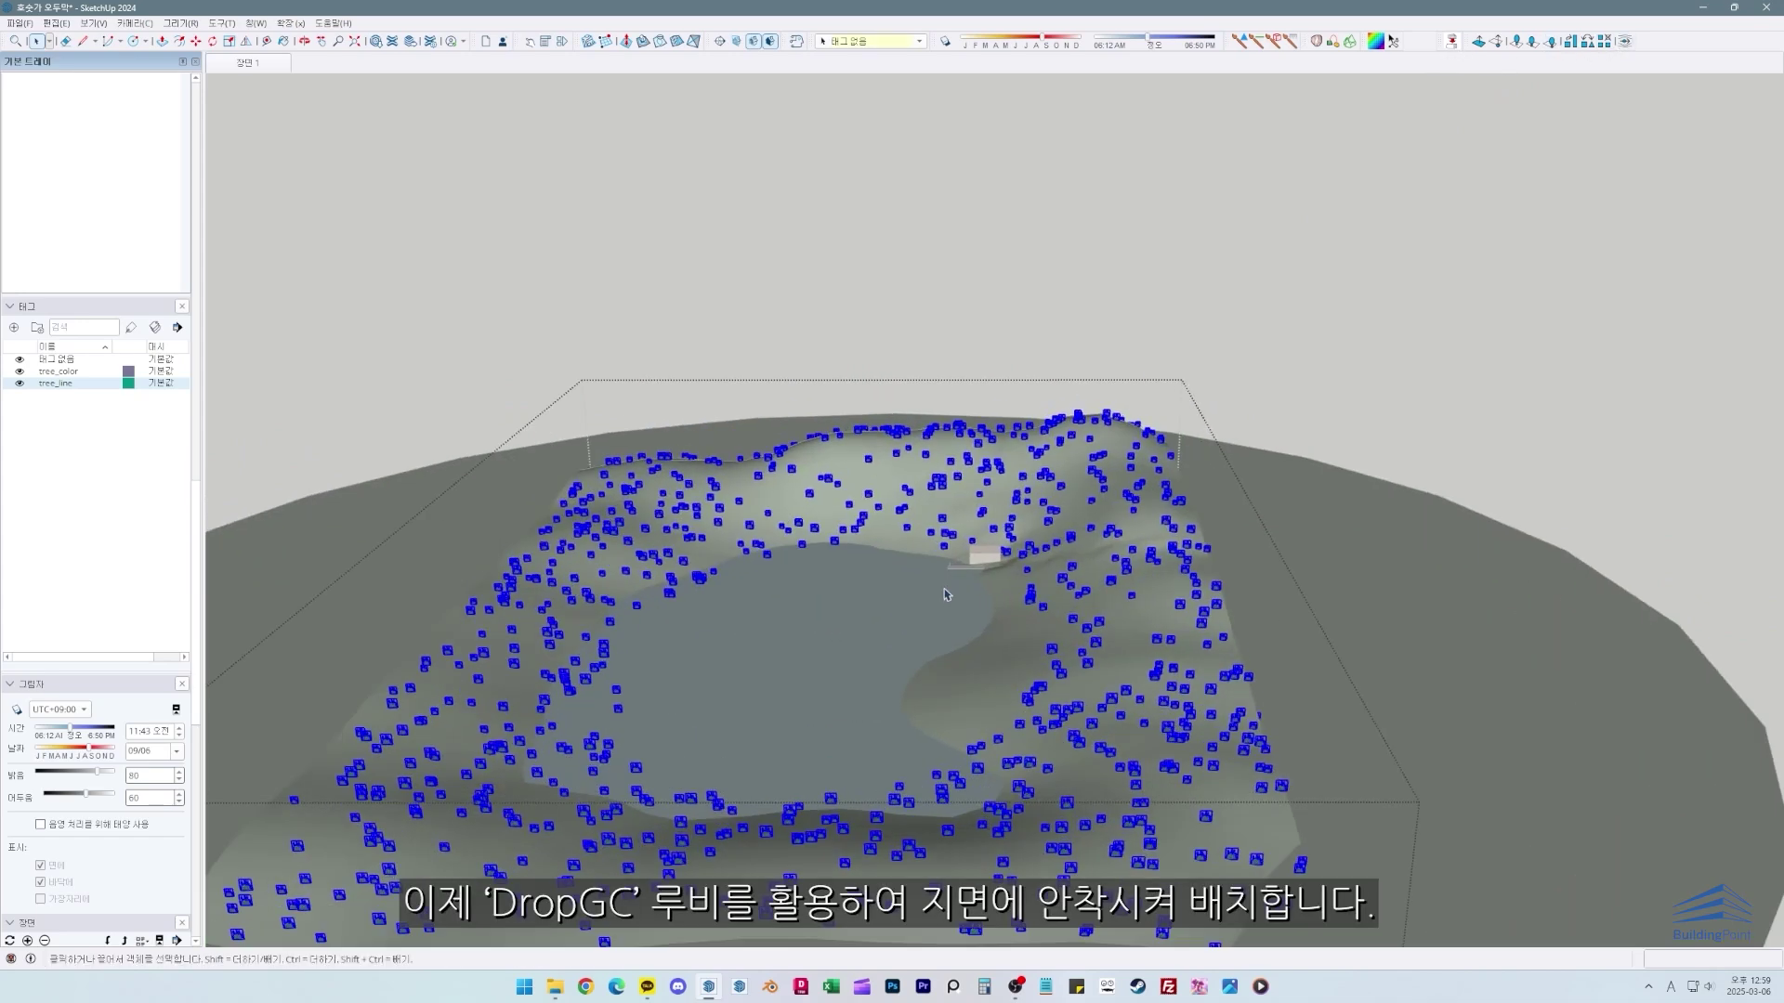
pyautogui.press('Escape')
pyautogui.scroll(2, 944, 587)
pyautogui.moveTo(1022, 548); pyautogui.dragTo(733, 604, button='middle')
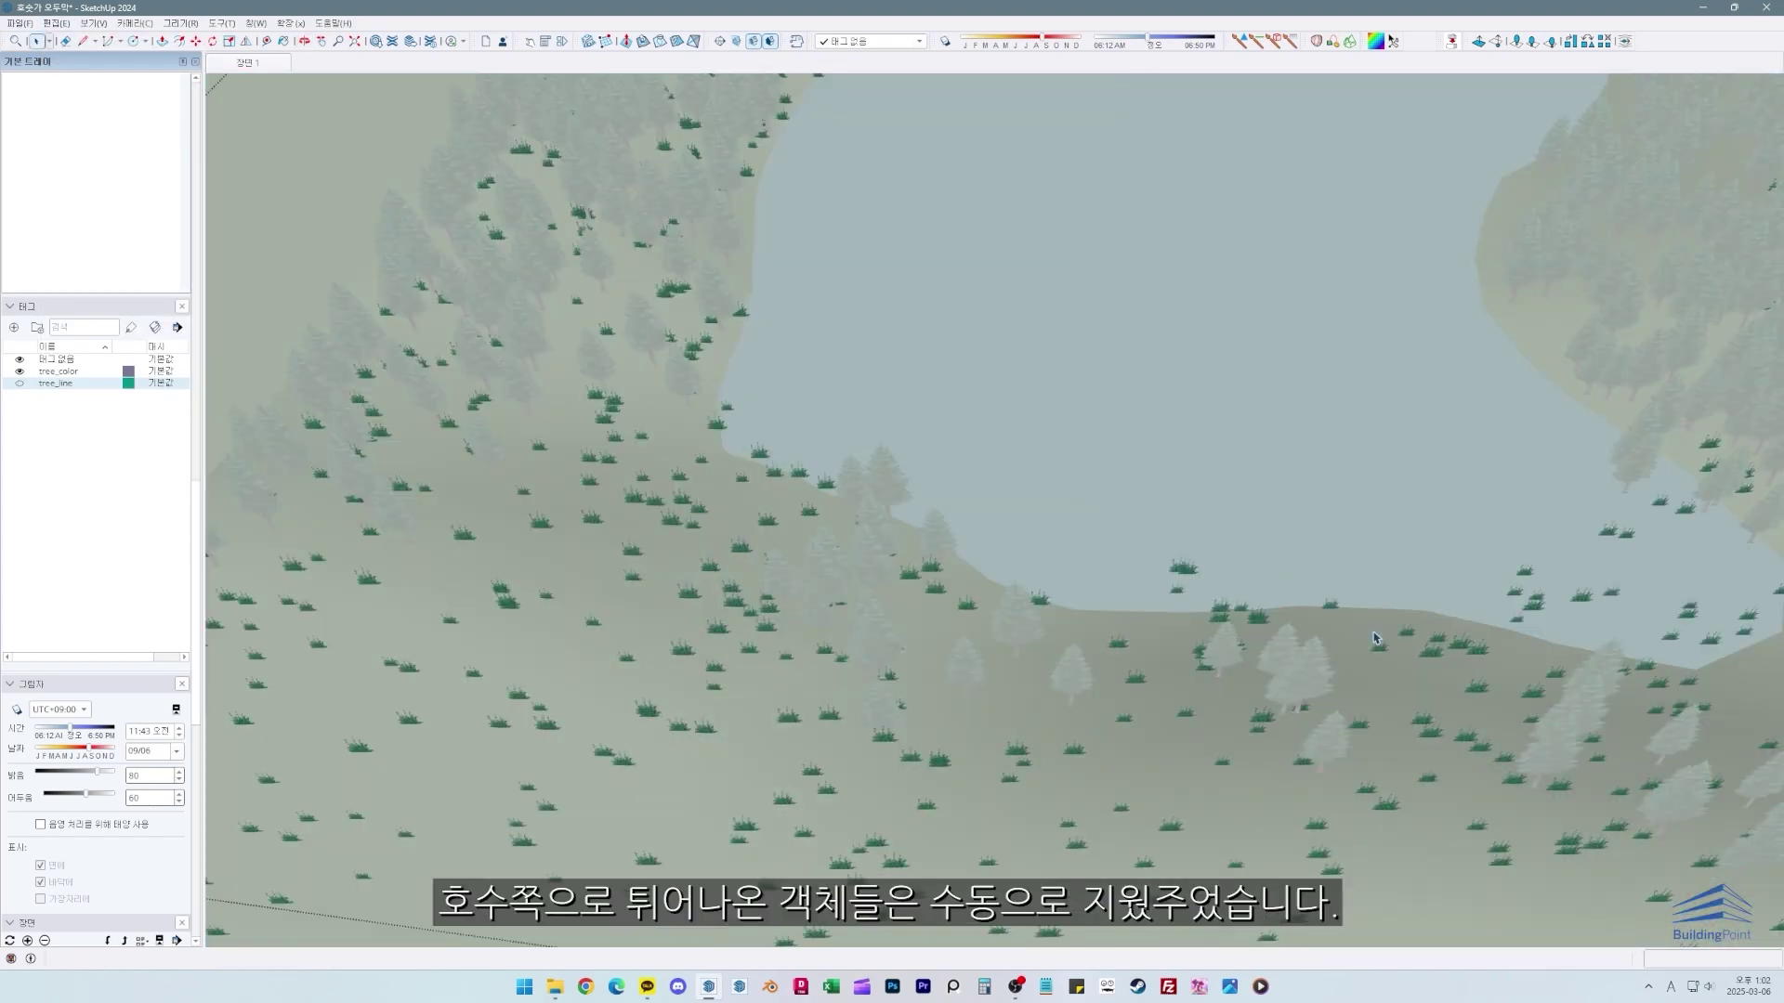
# Step: Select the stray bushes sticking out over the lake and delete them
pyautogui.press('space')
pyautogui.scroll(2, 1301, 627)
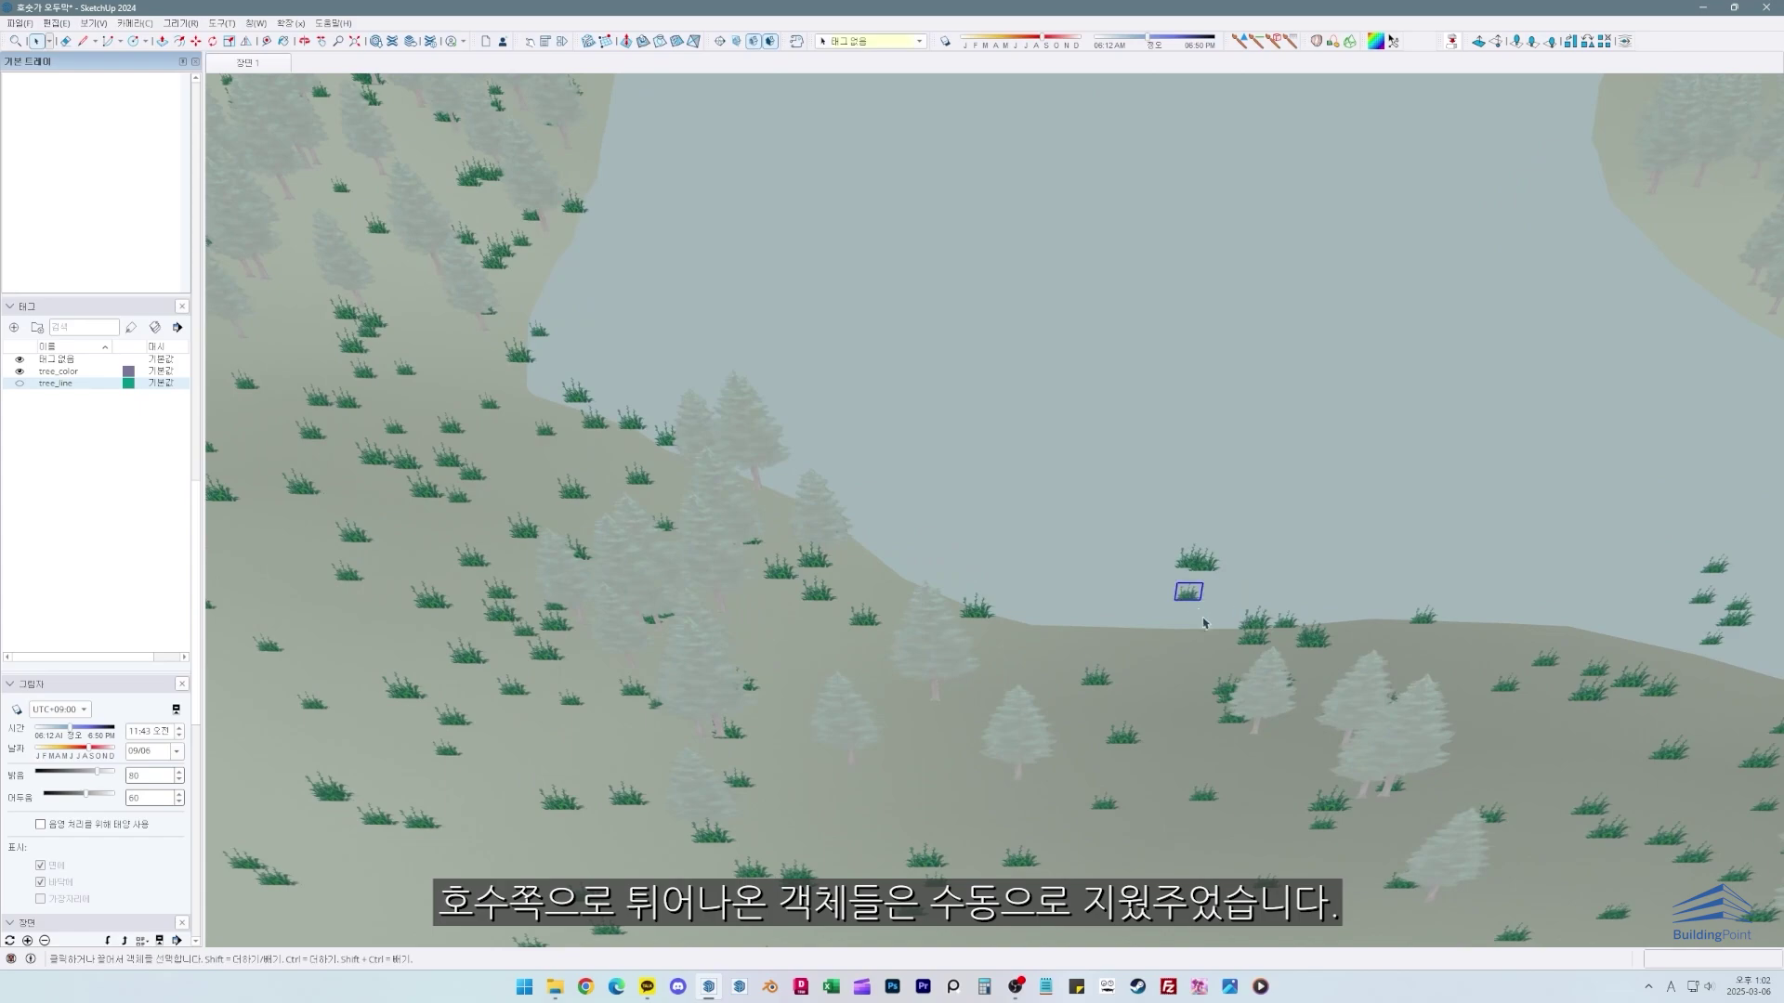
pyautogui.moveTo(1203, 622)
pyautogui.mouseDown(button='middle')
pyautogui.moveTo(1155, 546)
pyautogui.moveTo(1227, 407)
pyautogui.moveTo(1028, 489)
pyautogui.mouseUp(button='middle')
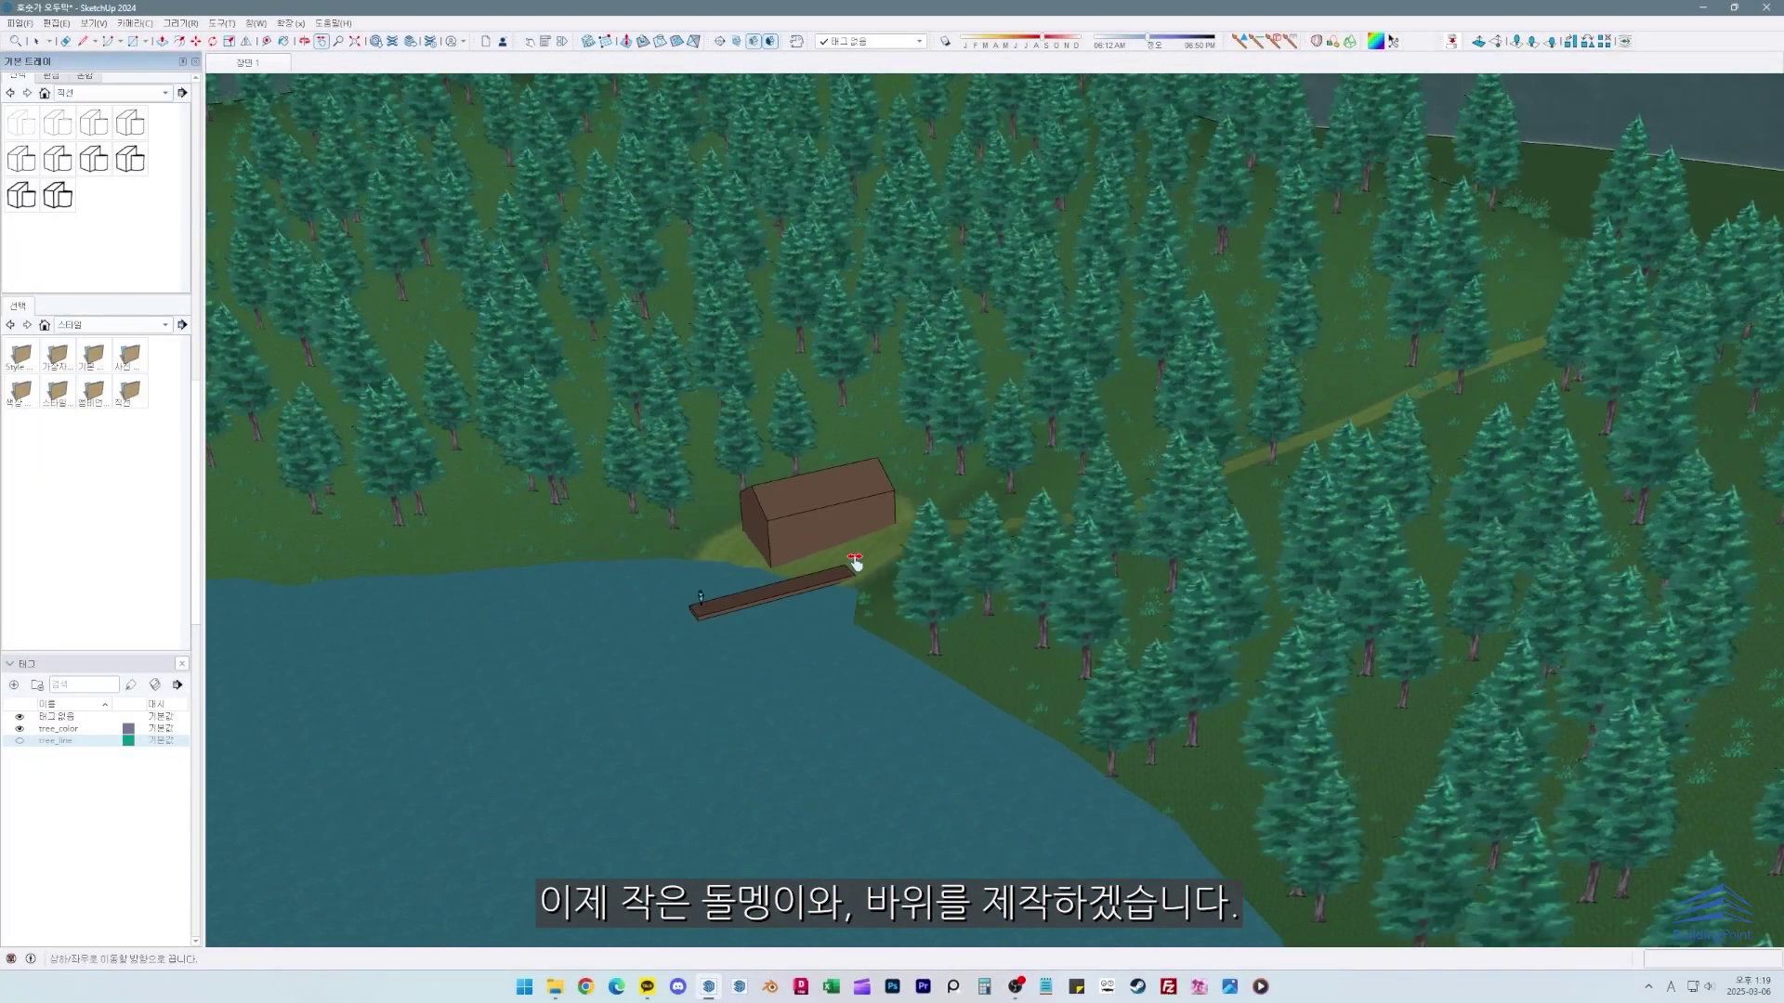
# Step: Draw a rectangle of about 211 by 320 mm on the empty grass near the single bush as the base of a small stone
pyautogui.moveTo(855, 562); pyautogui.dragTo(307, 557)
pyautogui.scroll(5, 1175, 582)
pyautogui.moveTo(1385, 555); pyautogui.dragTo(402, 553)
pyautogui.scroll(3, 1031, 576)
pyautogui.press('space')
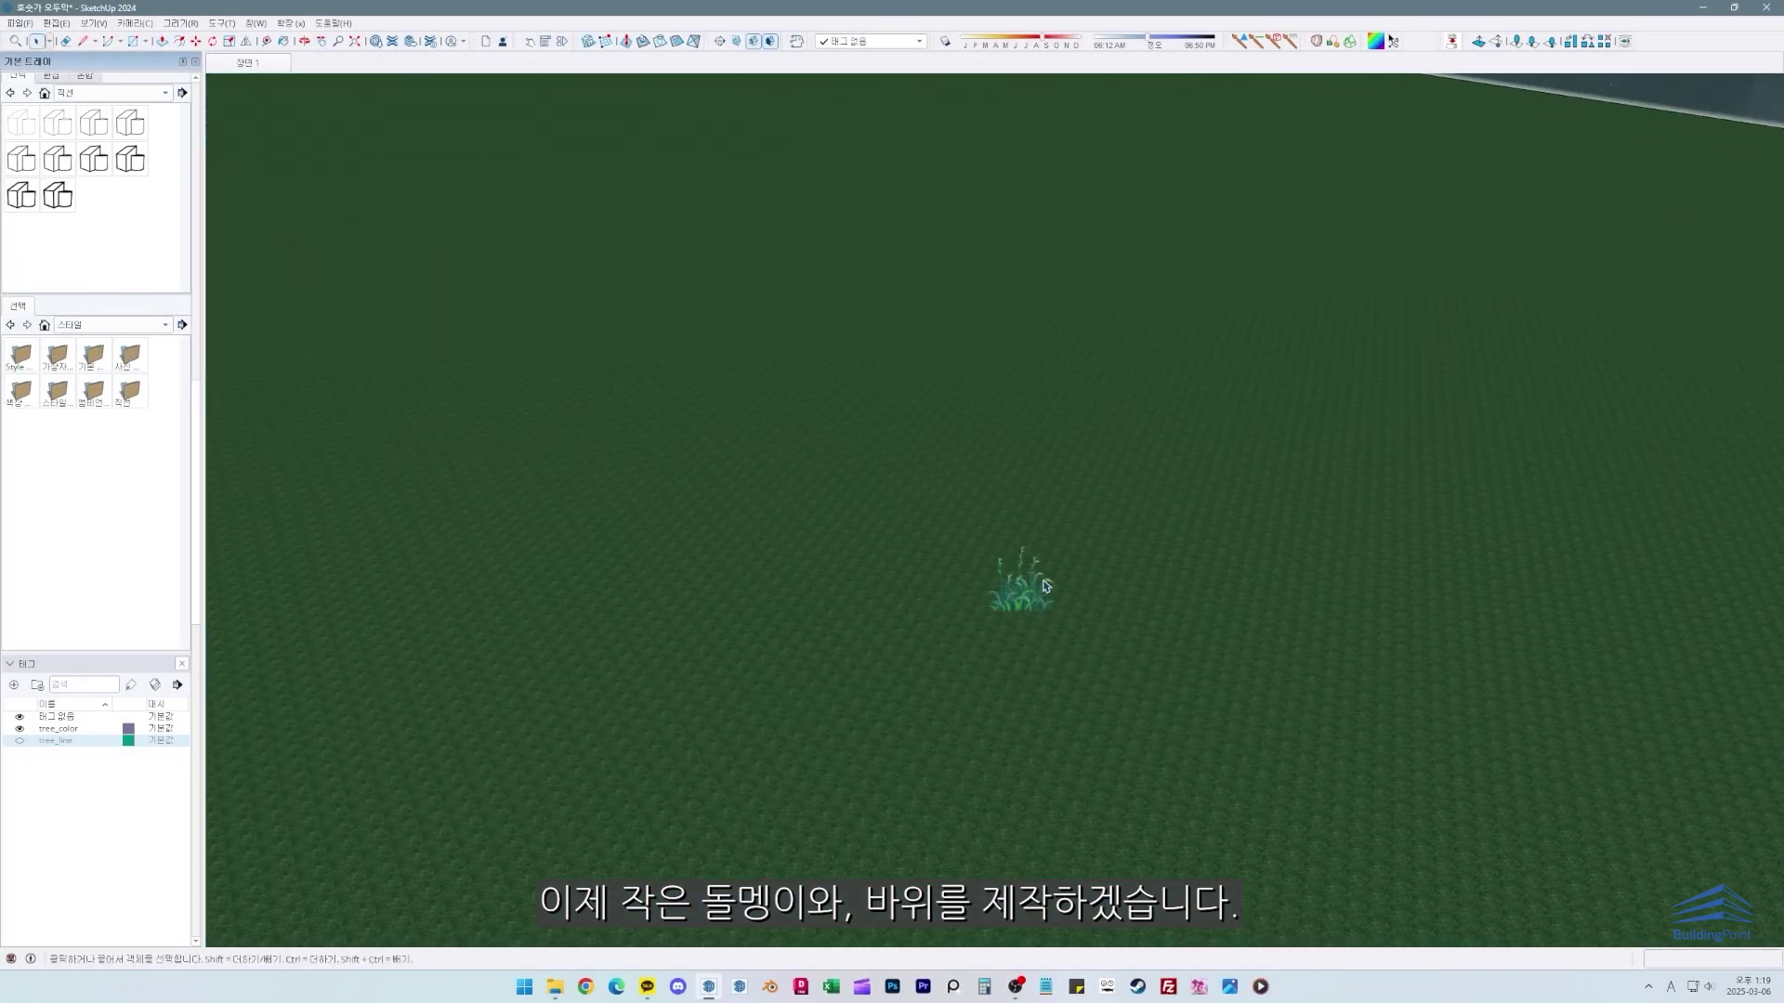
pyautogui.scroll(-6, 1045, 586)
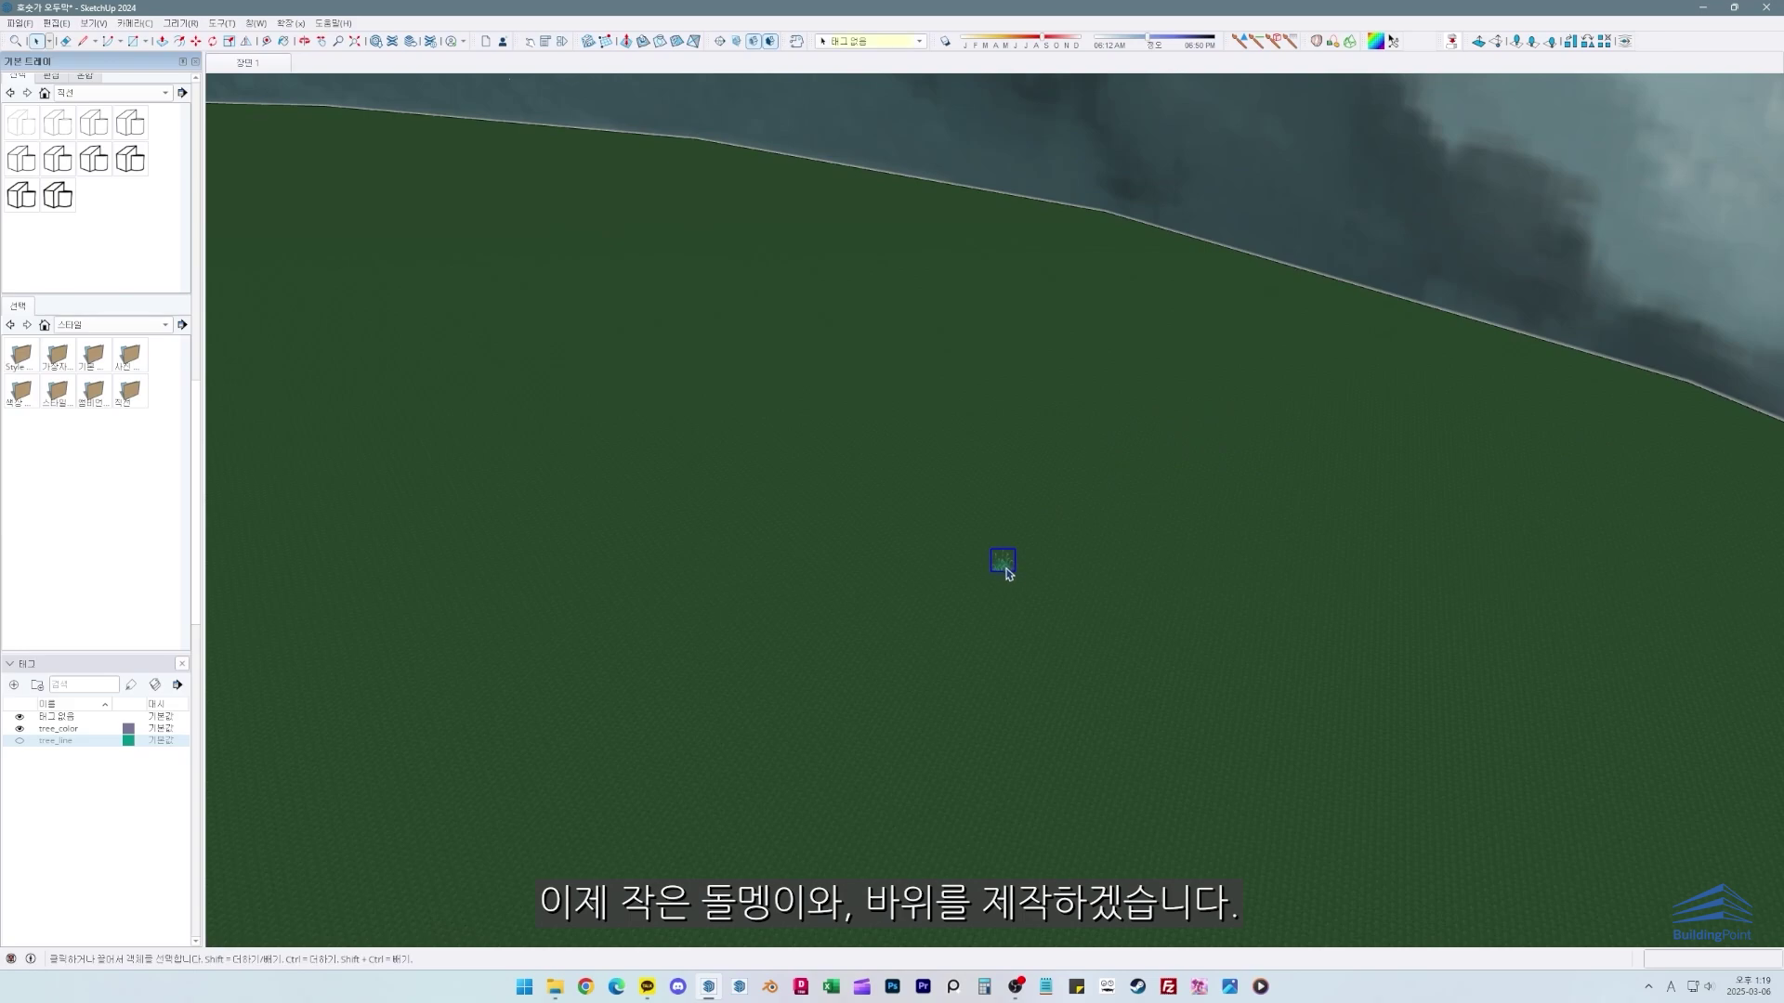
pyautogui.scroll(8, 773, 649)
pyautogui.press('r')
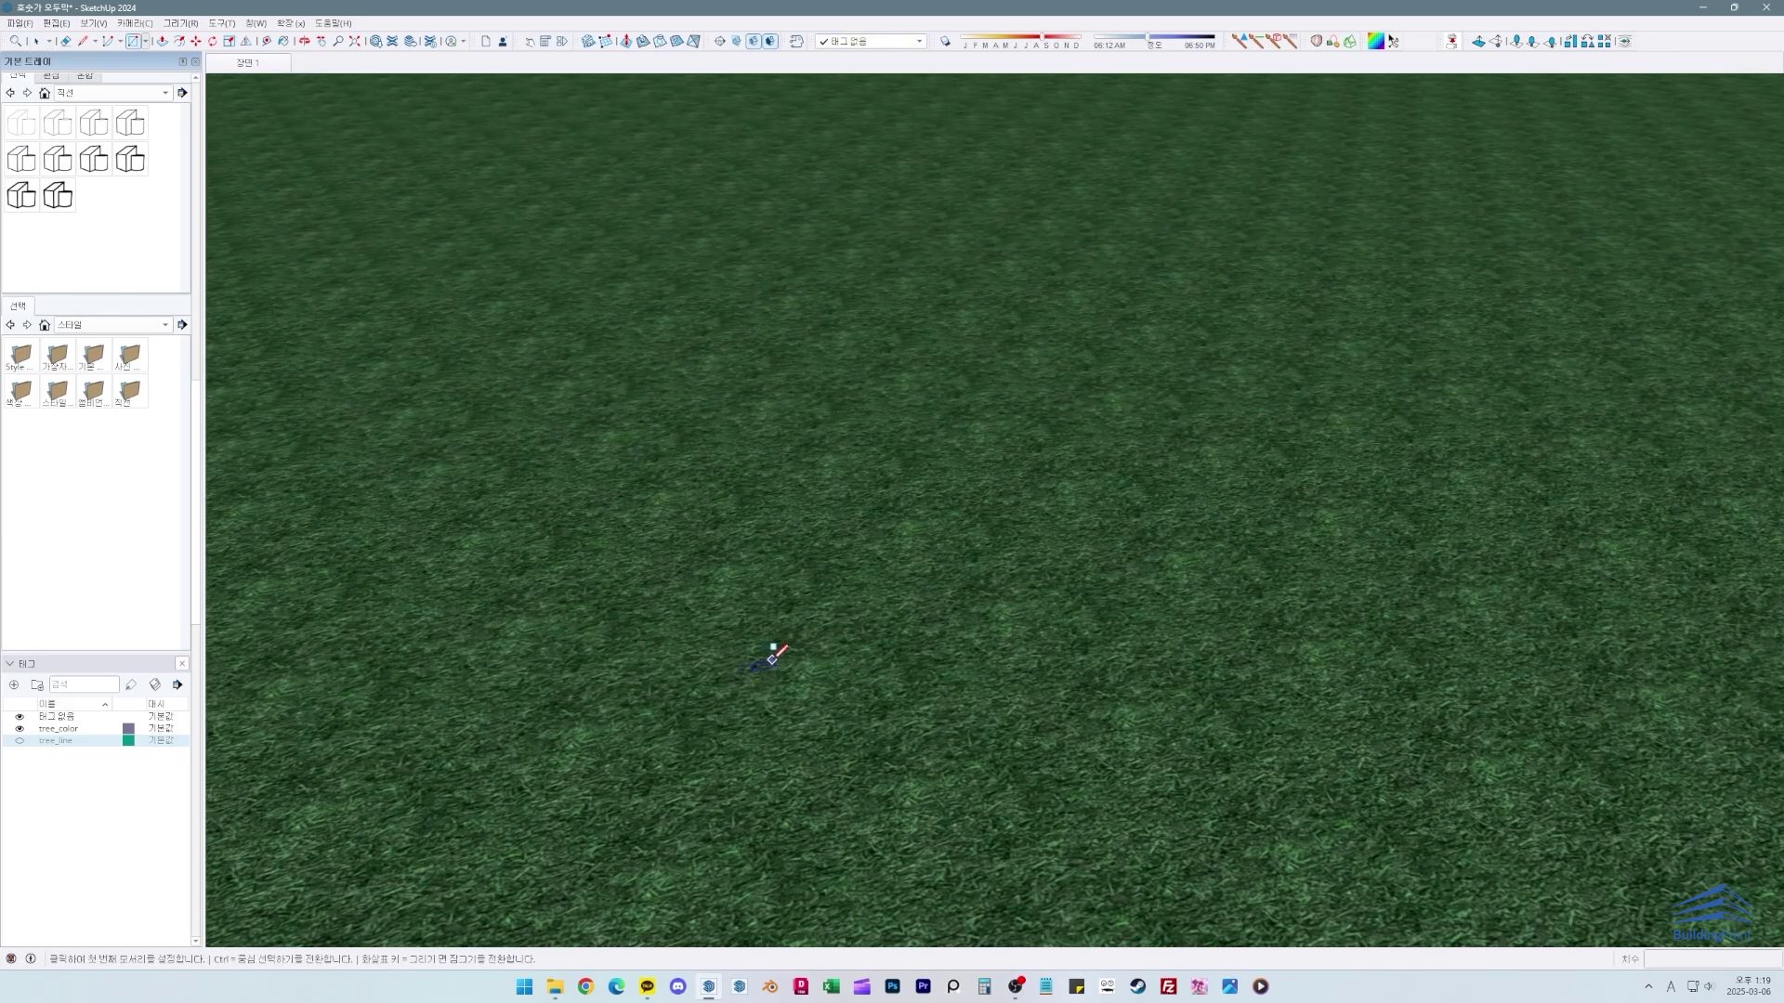
pyautogui.click(771, 660)
pyautogui.click(904, 549)
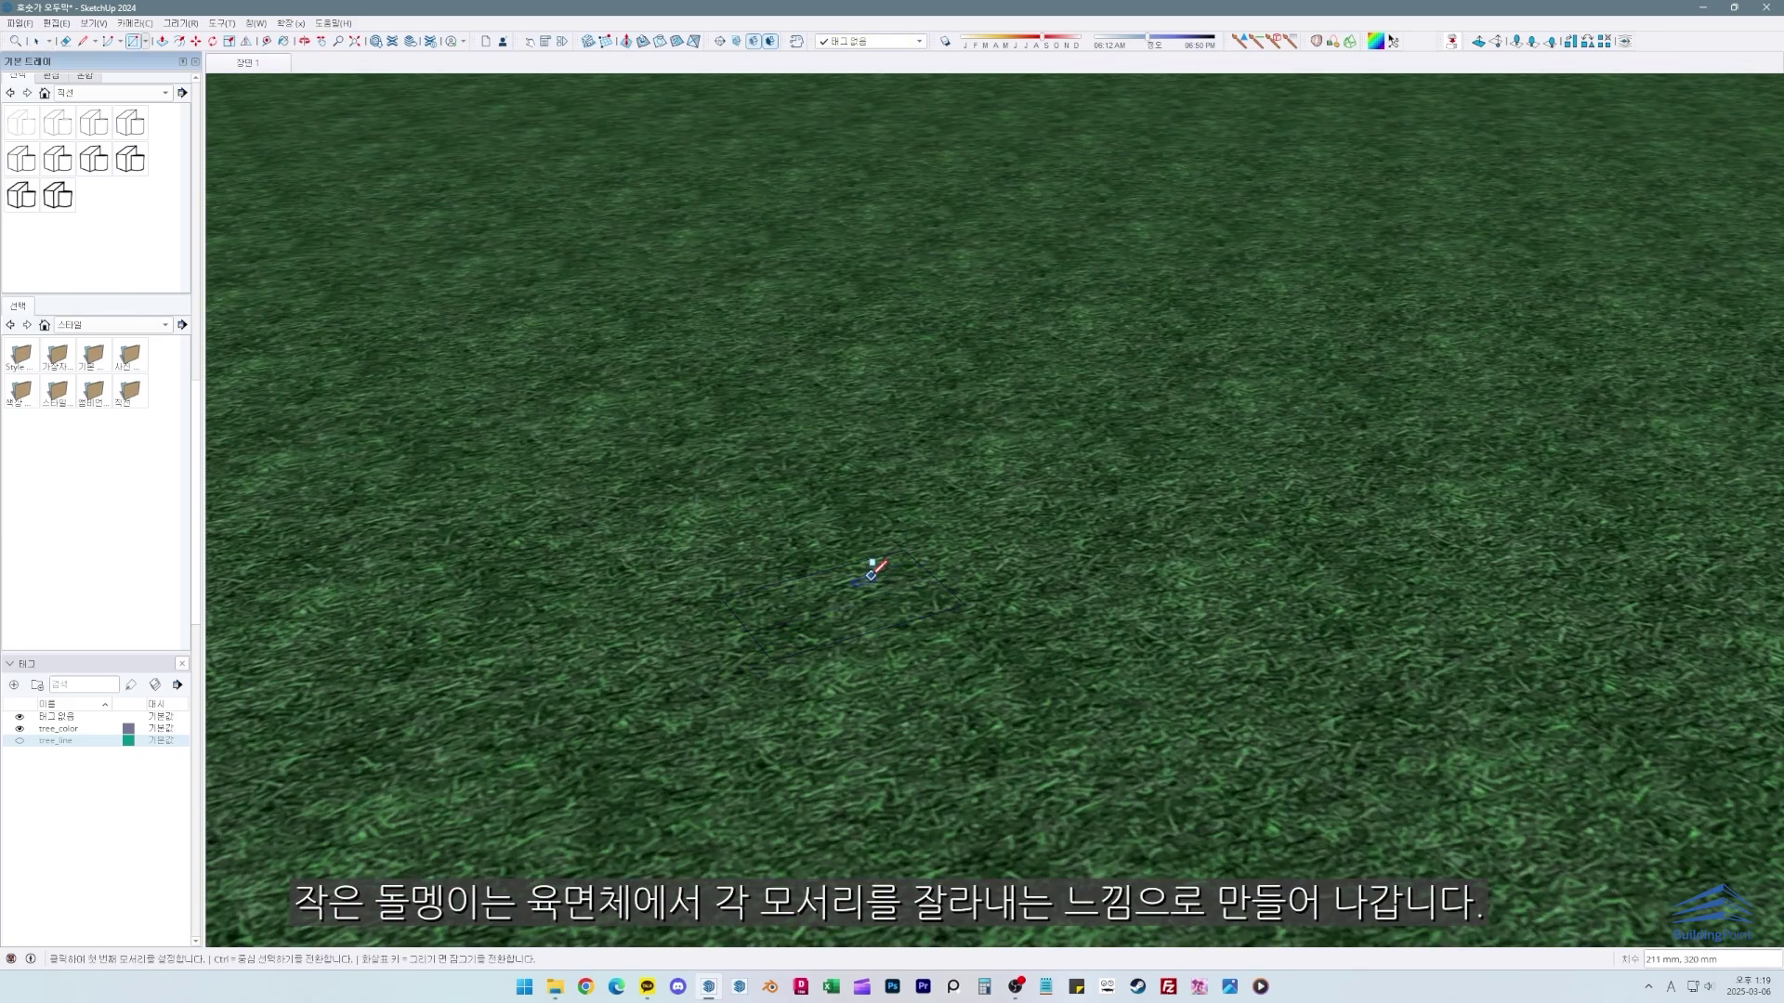
# Step: Push/Pull the small rectangle upward into a box
pyautogui.press('p')
pyautogui.moveTo(856, 598); pyautogui.dragTo(856, 458)
pyautogui.moveTo(867, 556)
pyautogui.mouseDown()
pyautogui.moveTo(883, 581)
pyautogui.moveTo(848, 569)
pyautogui.mouseUp()
pyautogui.moveTo(848, 569); pyautogui.dragTo(932, 617, button='middle')
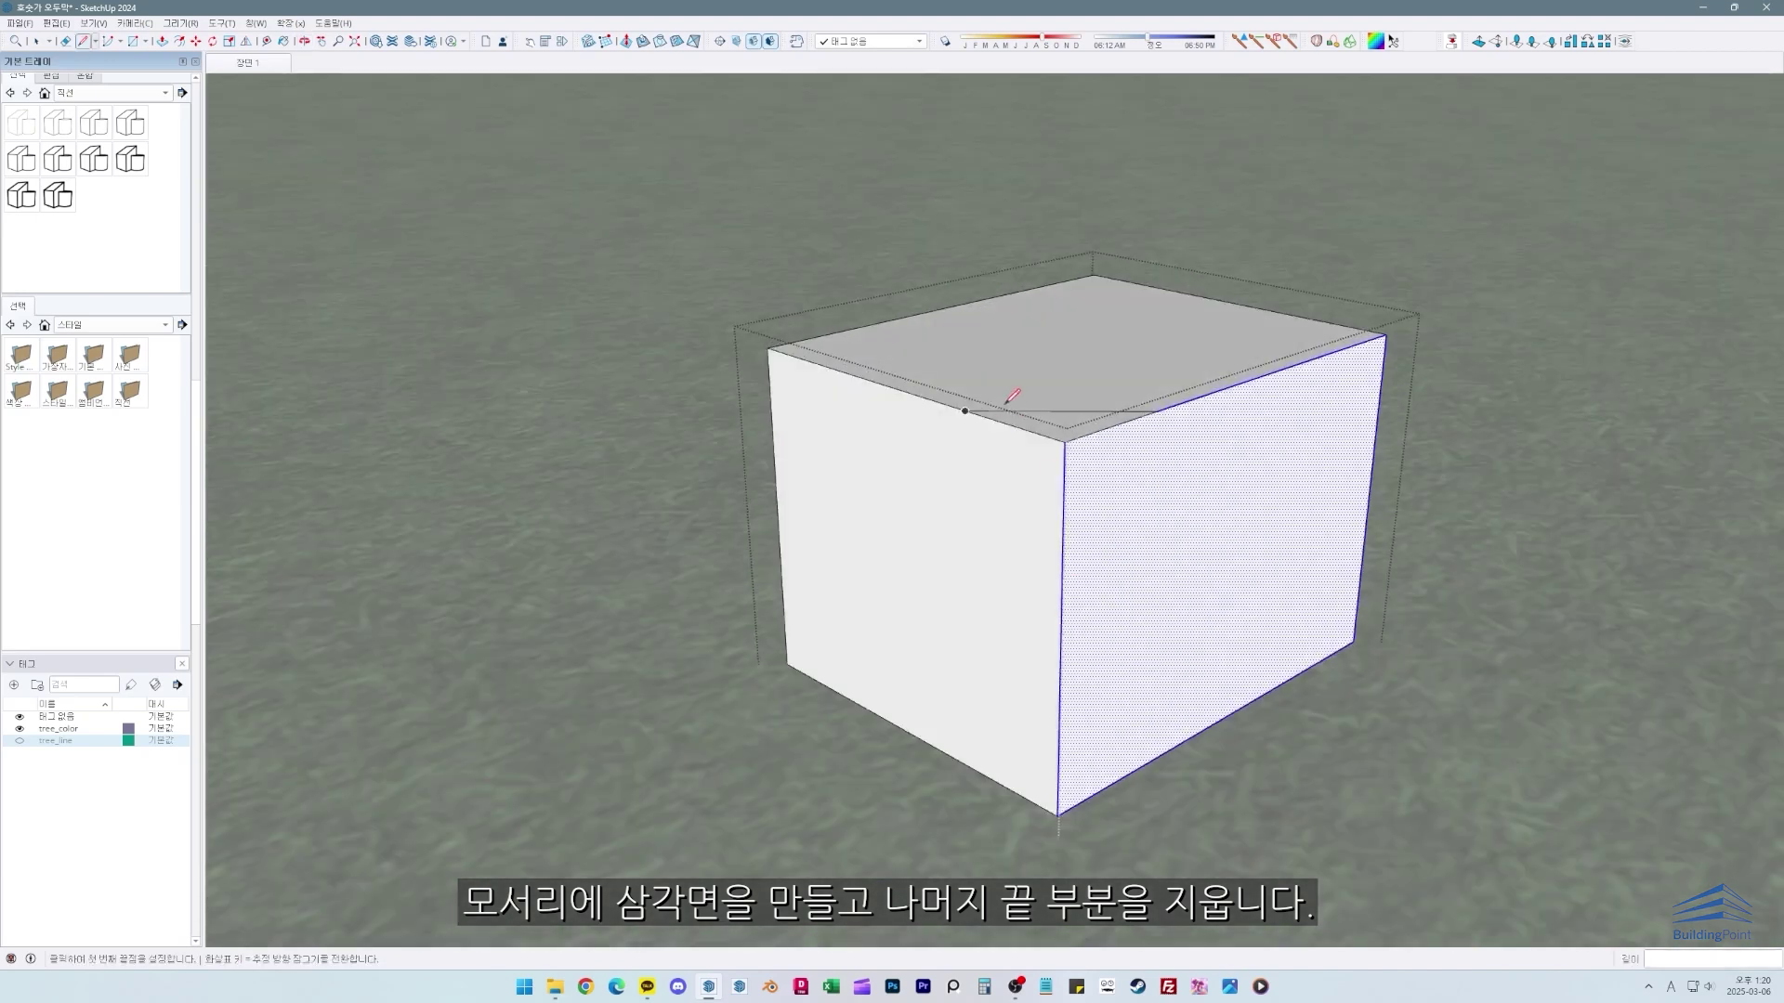
# Step: Cut off the box's near top corner by closing a triangle across its three edges and erasing the corner edges
pyautogui.click(967, 411)
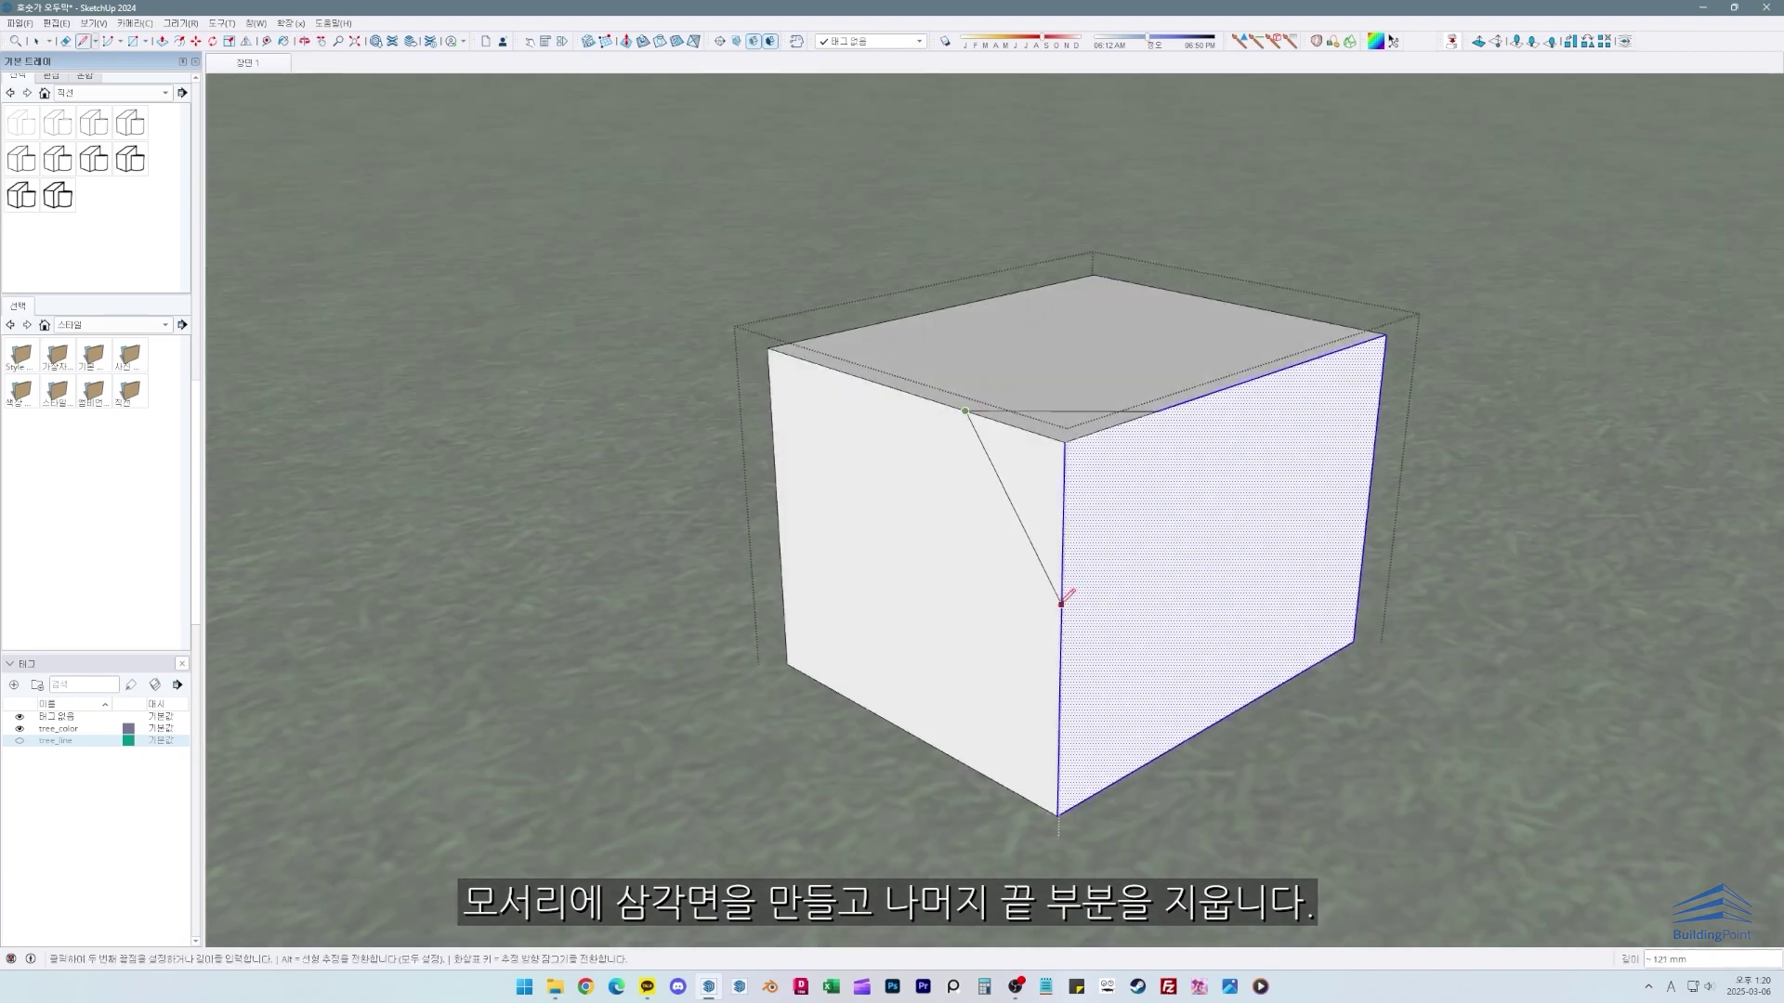
pyautogui.click(1062, 610)
pyautogui.click(1157, 409)
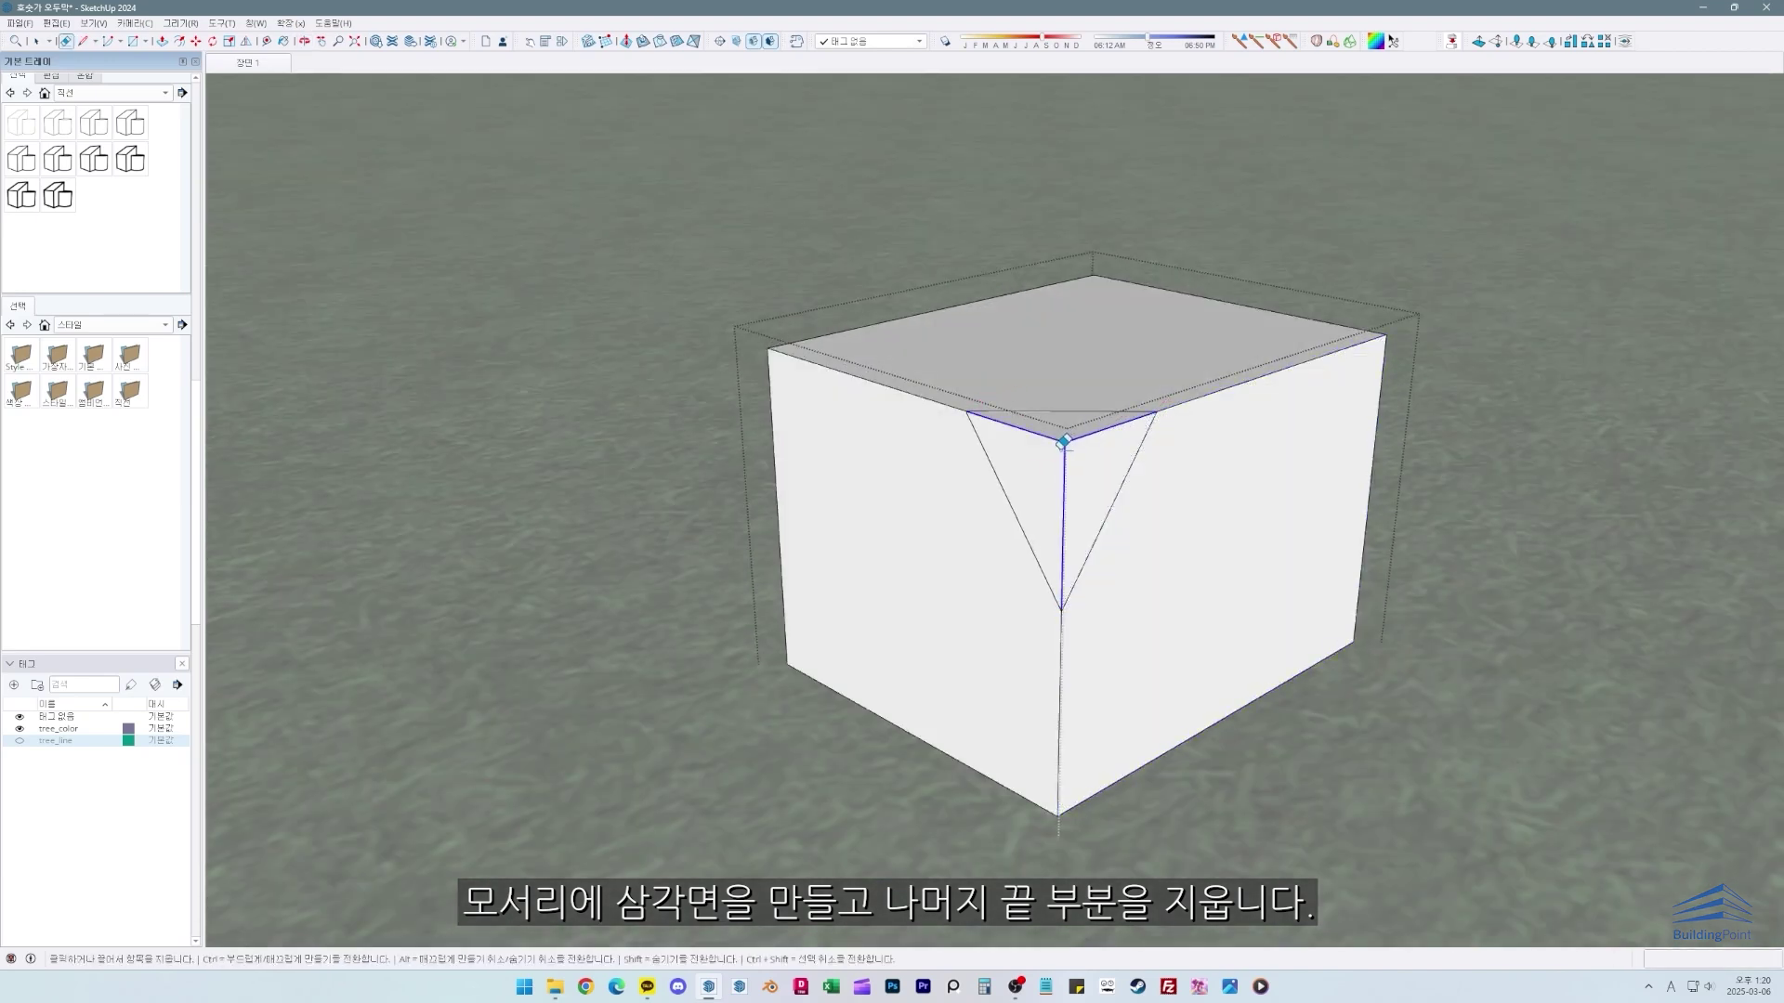
pyautogui.press('e')
pyautogui.scroll(-2, 1065, 561)
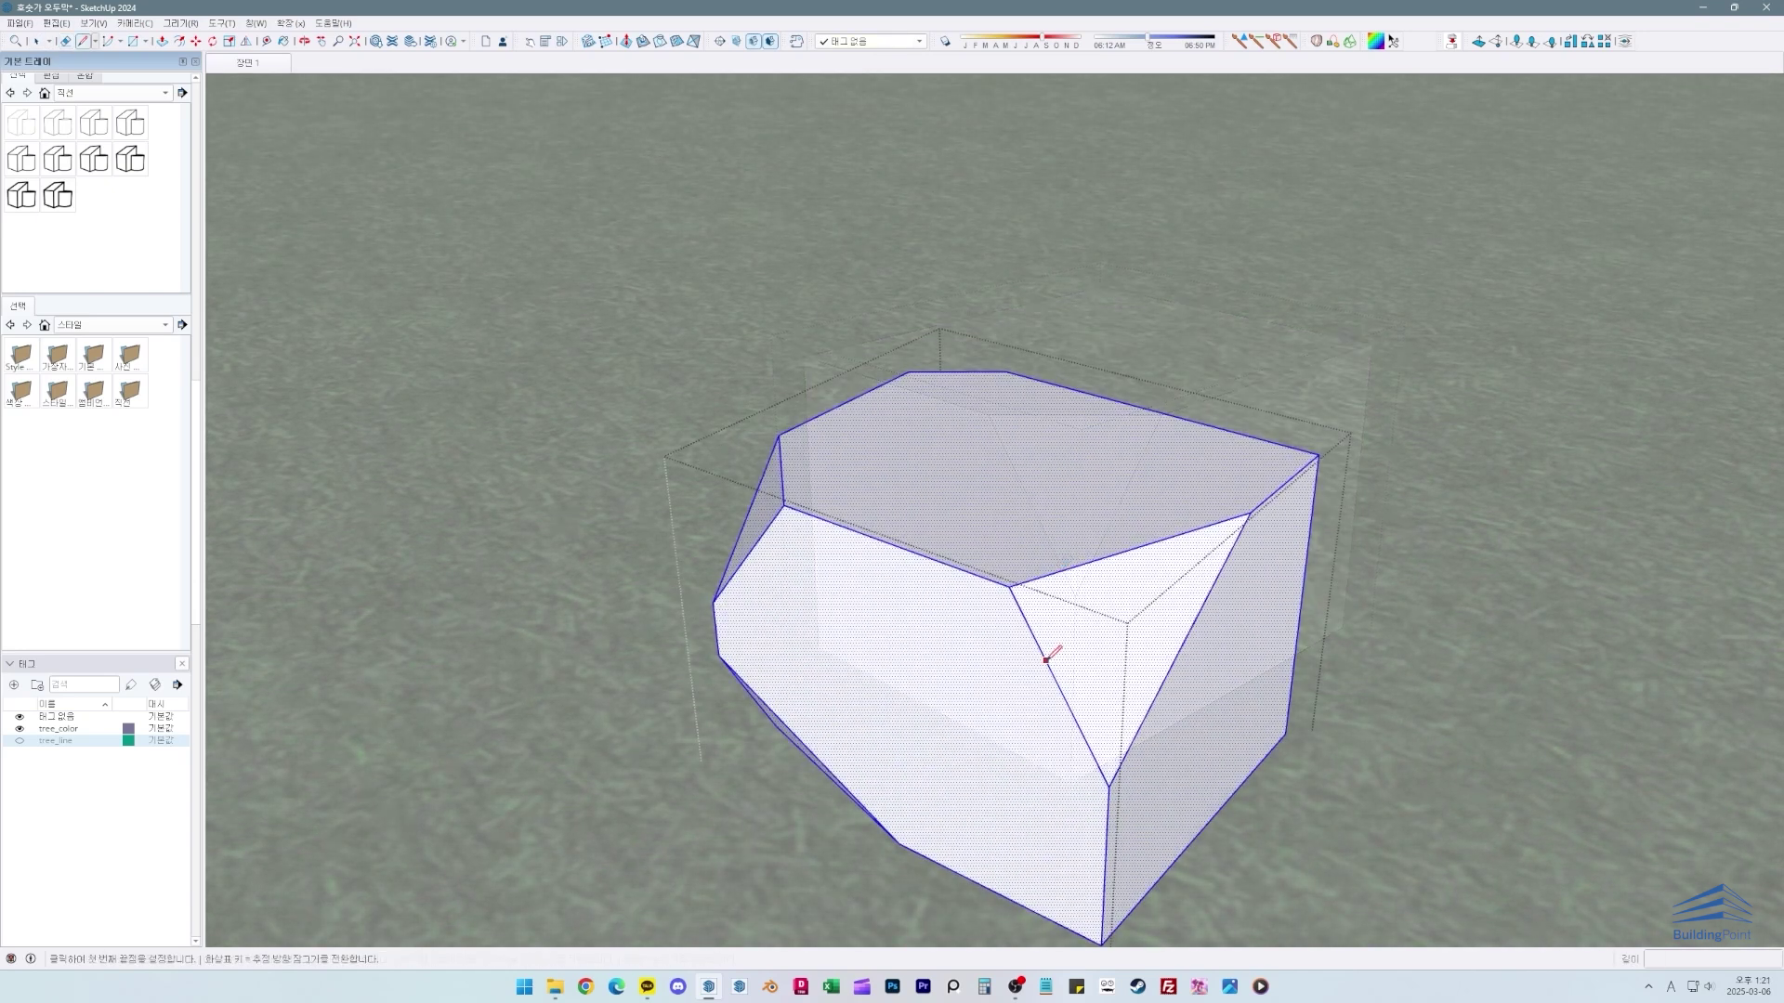
# Step: Chip the upper vertex of the stone's triangular corner facet by closing lines across the adjoining faces and erasing the leftover edges
pyautogui.click(1049, 663)
pyautogui.scroll(1, 901, 572)
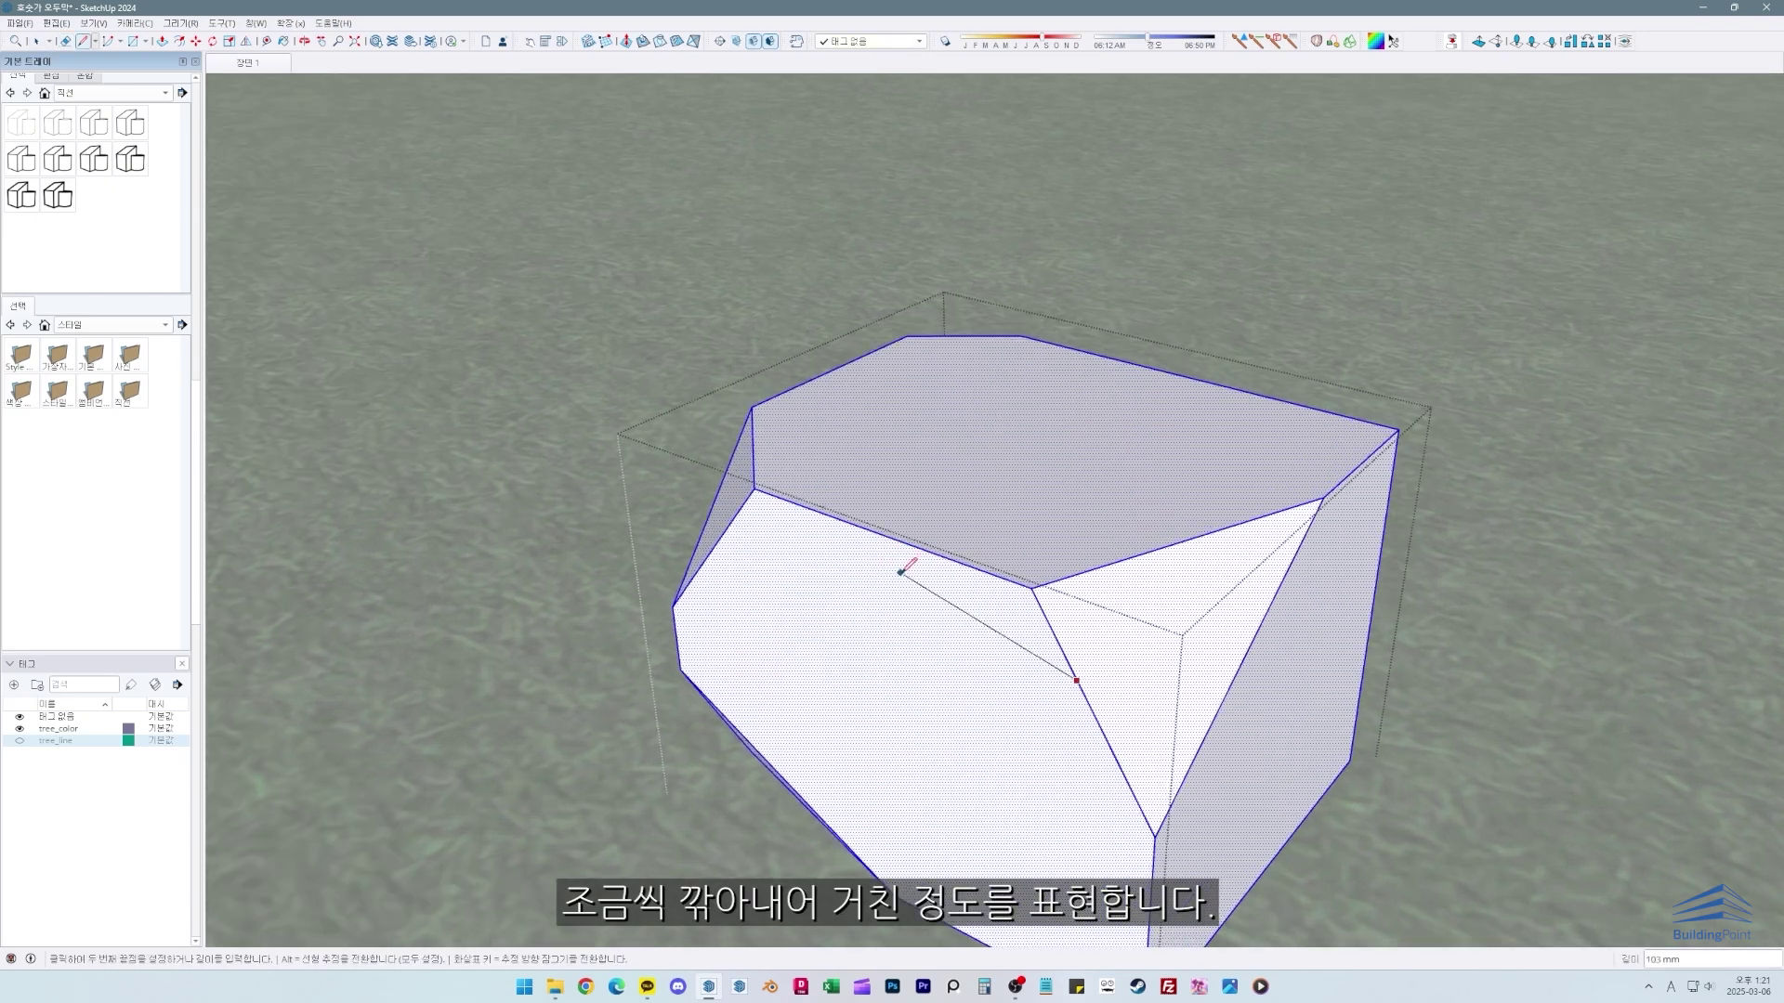
pyautogui.click(862, 526)
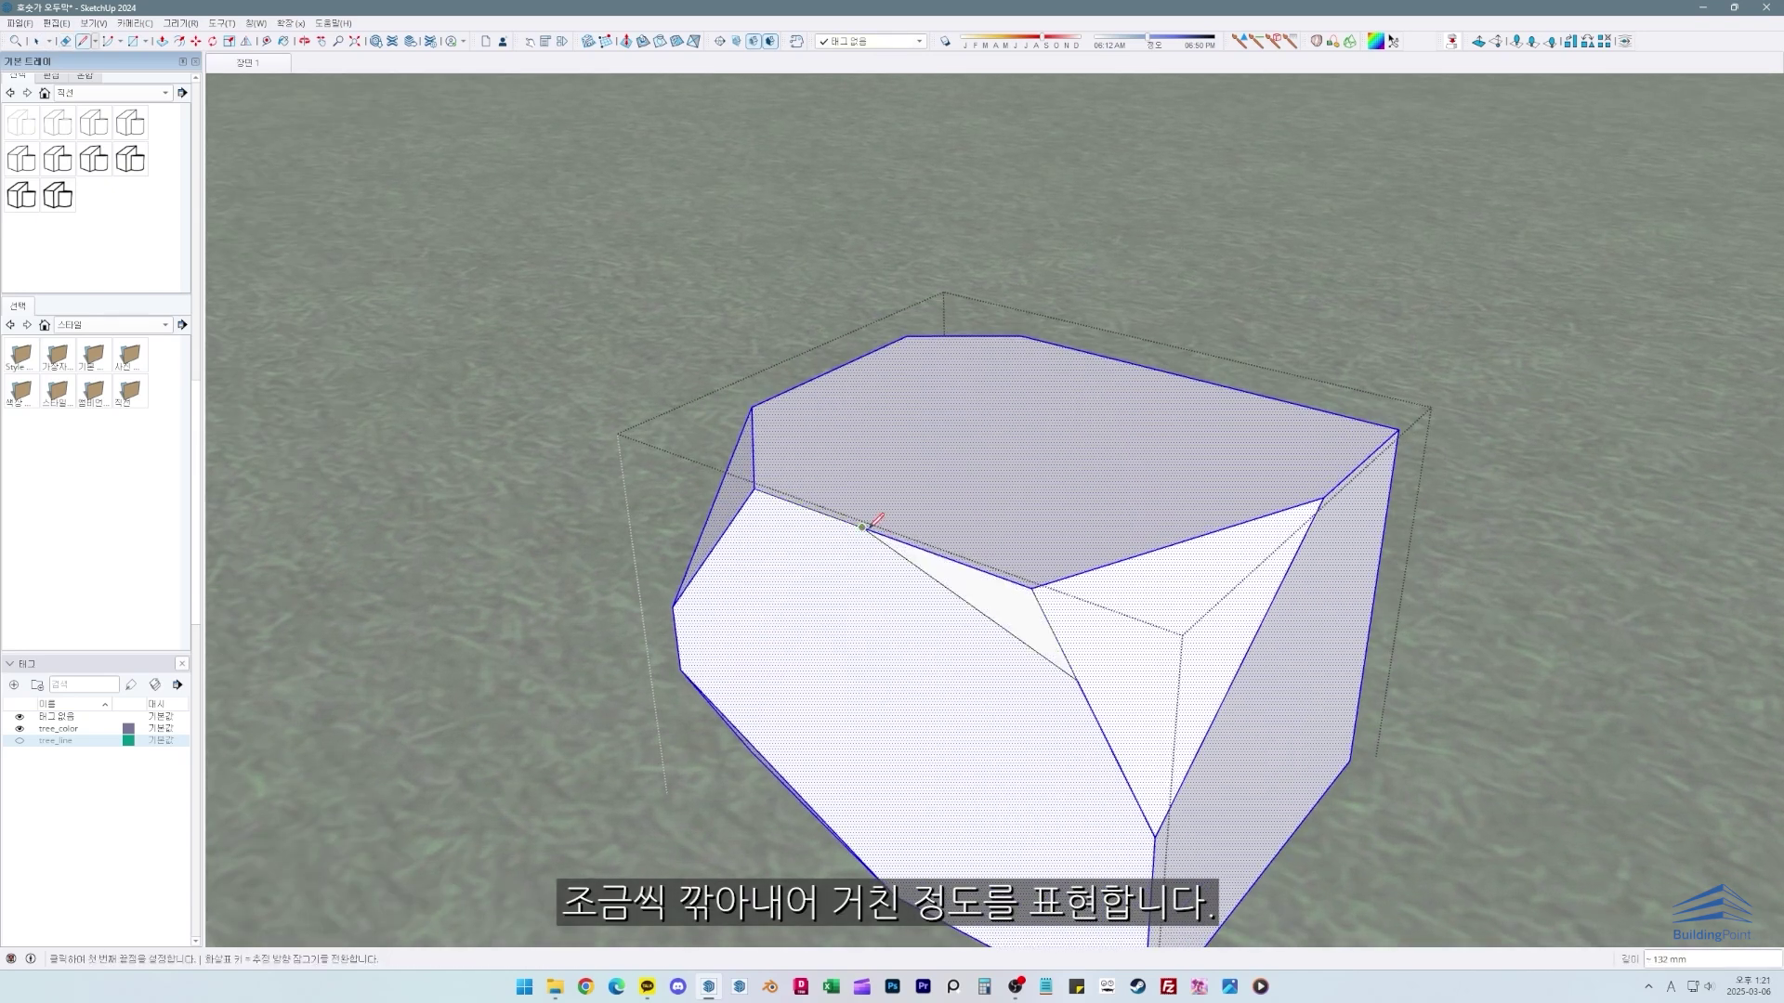
pyautogui.click(1124, 559)
pyautogui.click(1125, 559)
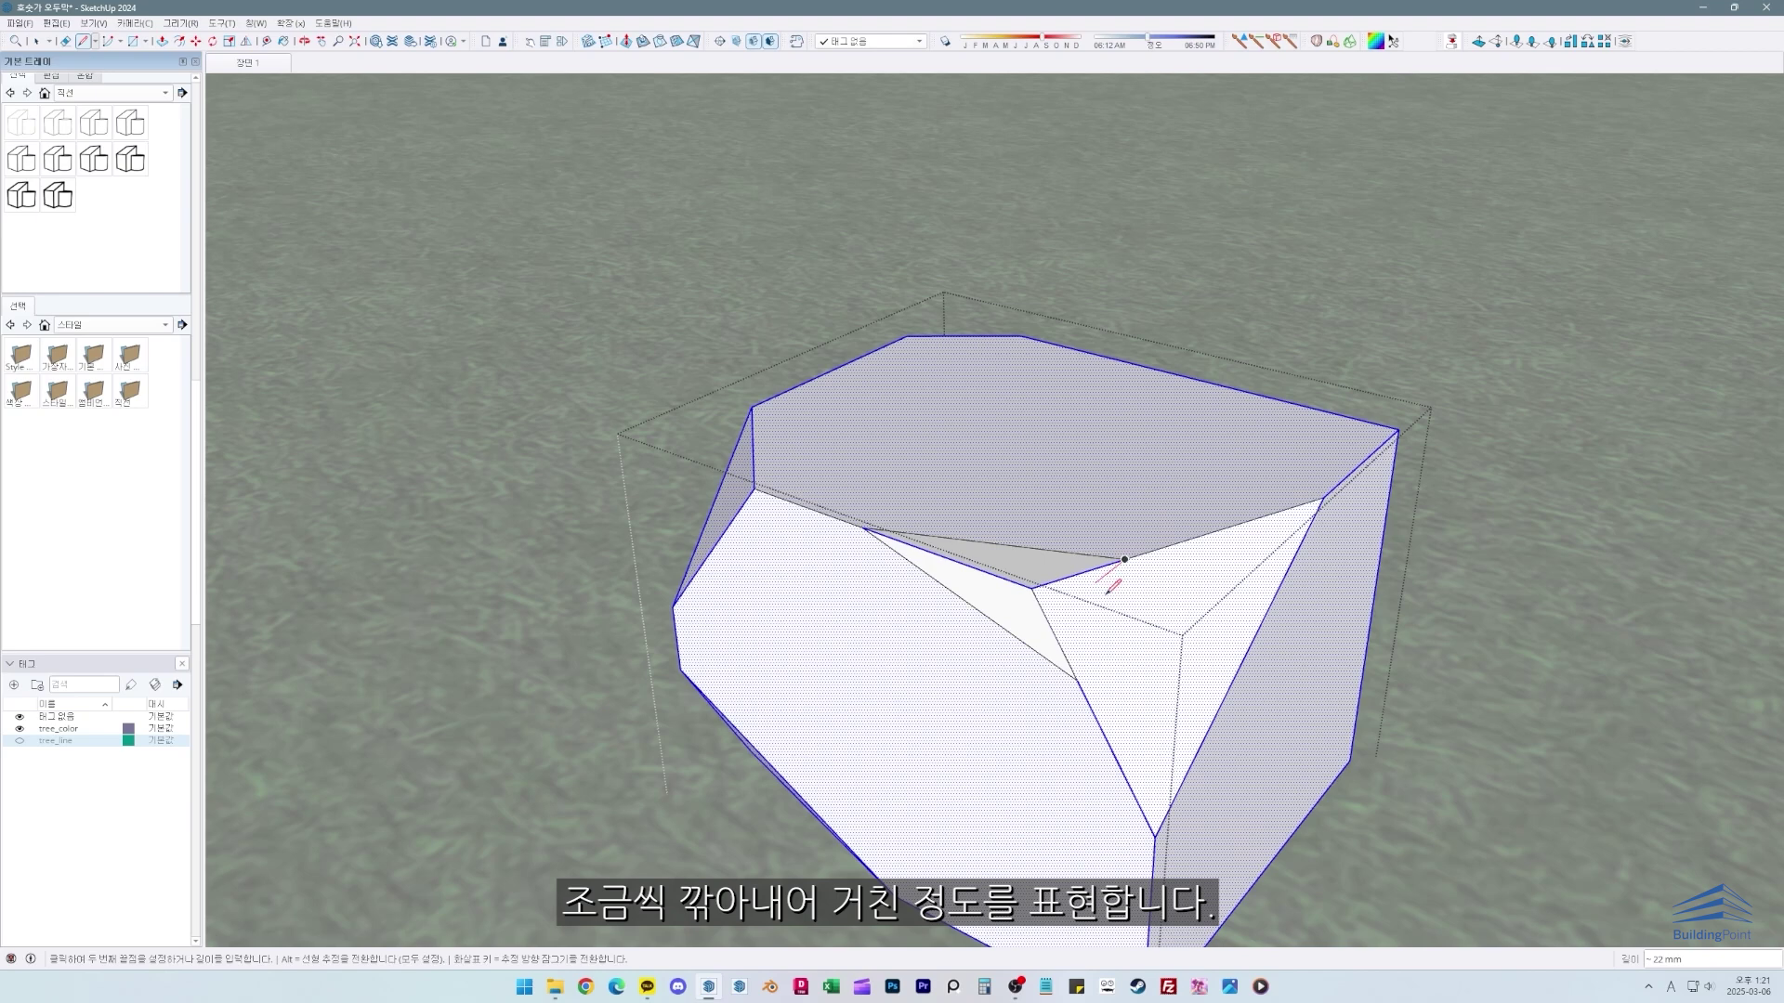
pyautogui.click(1076, 679)
pyautogui.press('e')
pyautogui.moveTo(1068, 651); pyautogui.dragTo(1029, 566)
pyautogui.scroll(-3, 1019, 574)
pyautogui.moveTo(1019, 574); pyautogui.dragTo(1292, 372, button='middle')
# Step: Cut off the remaining sharp top corner by closing a triangle across its three edges and erasing the corner edges
pyautogui.press('space')
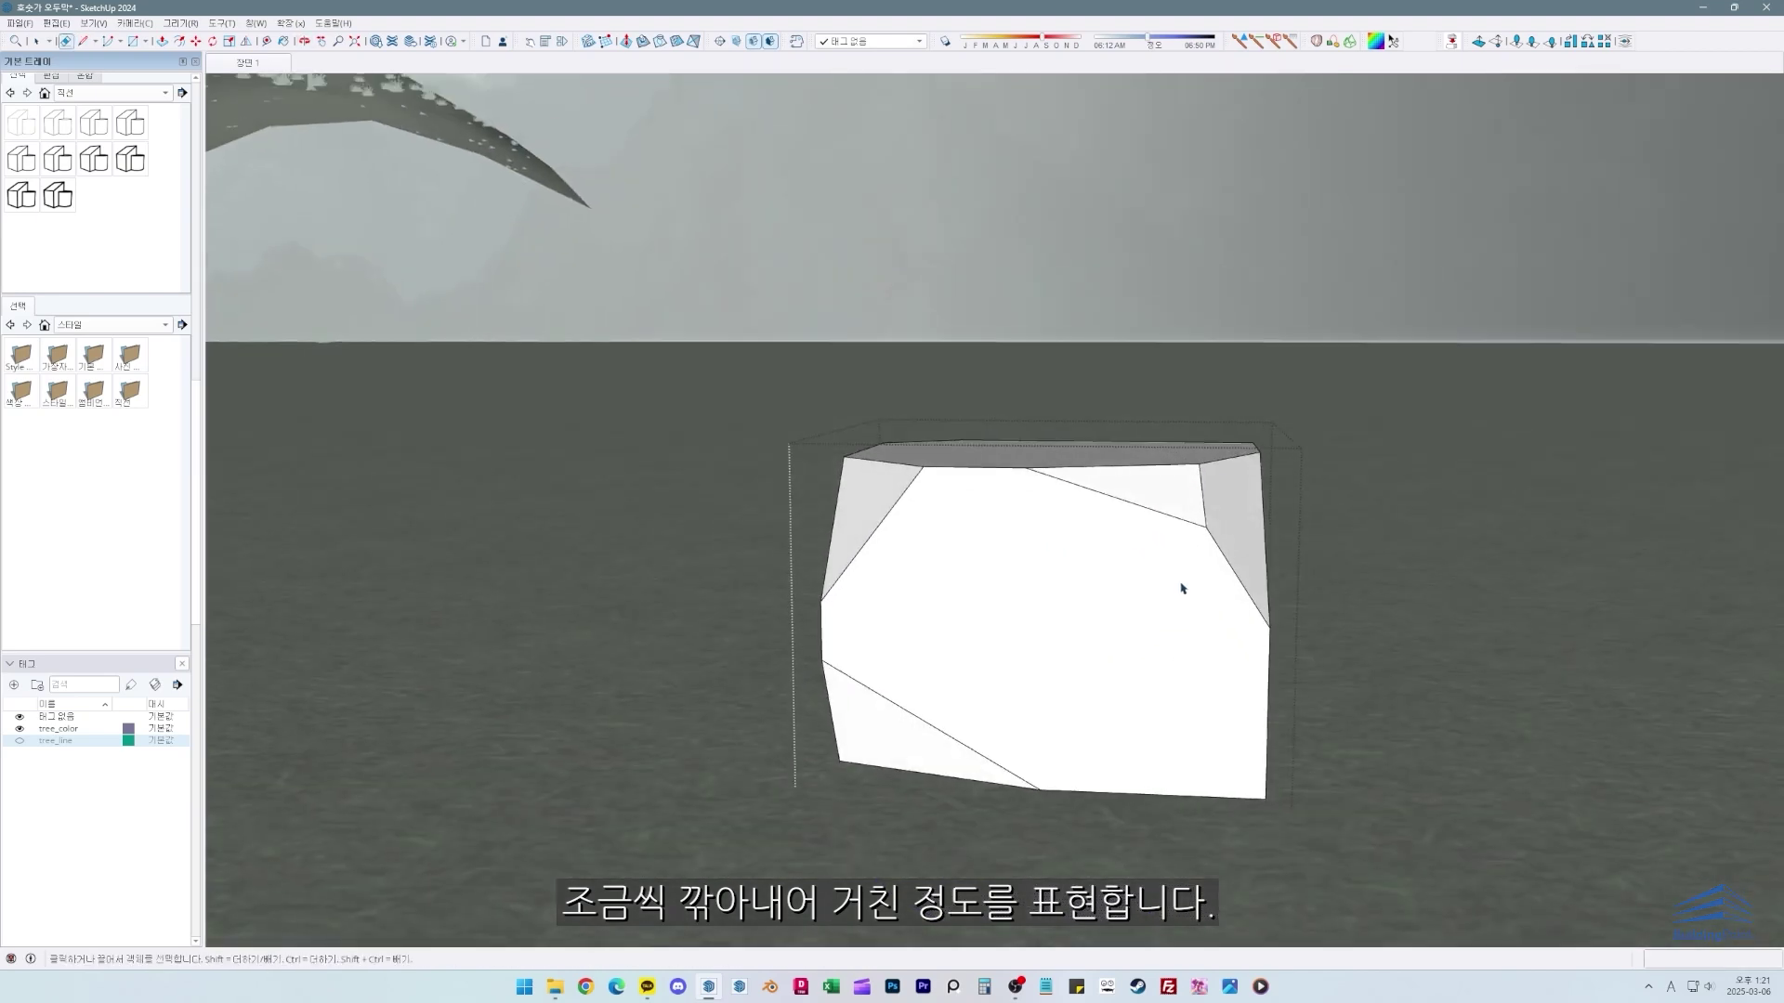
pyautogui.tripleClick(1181, 591)
pyautogui.moveTo(1180, 593); pyautogui.dragTo(1037, 537, button='middle')
pyautogui.press('l')
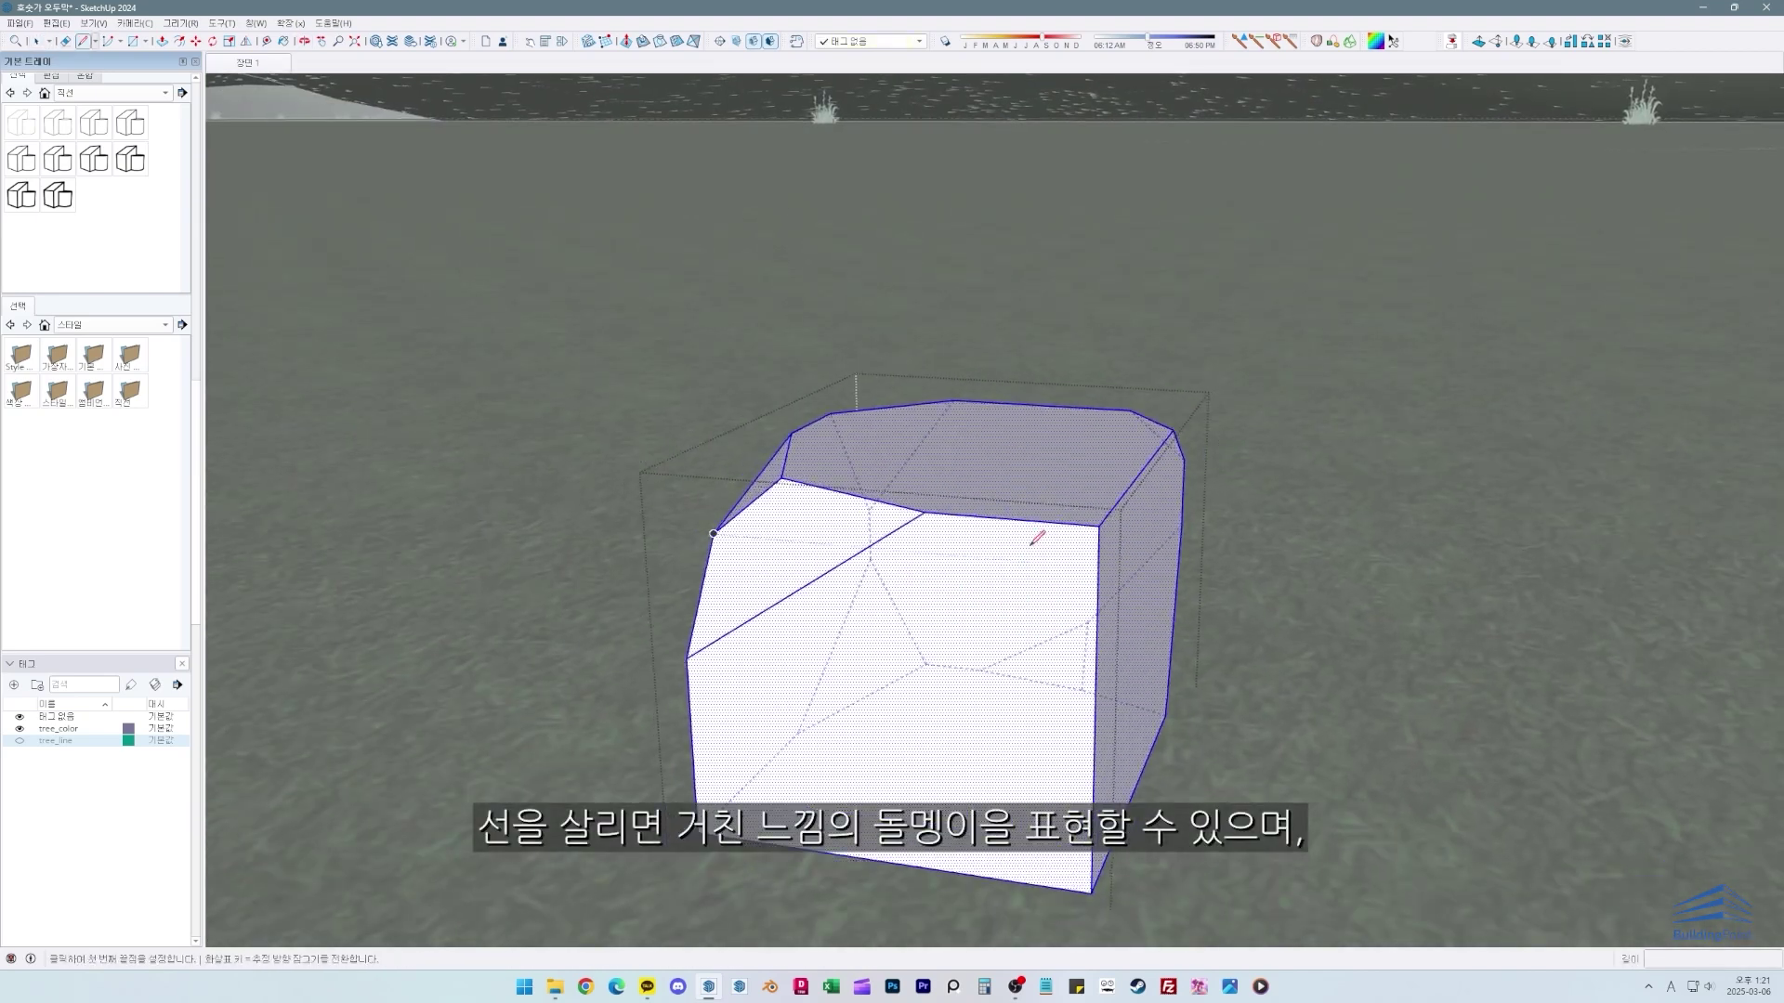
pyautogui.click(1030, 521)
pyautogui.click(1095, 768)
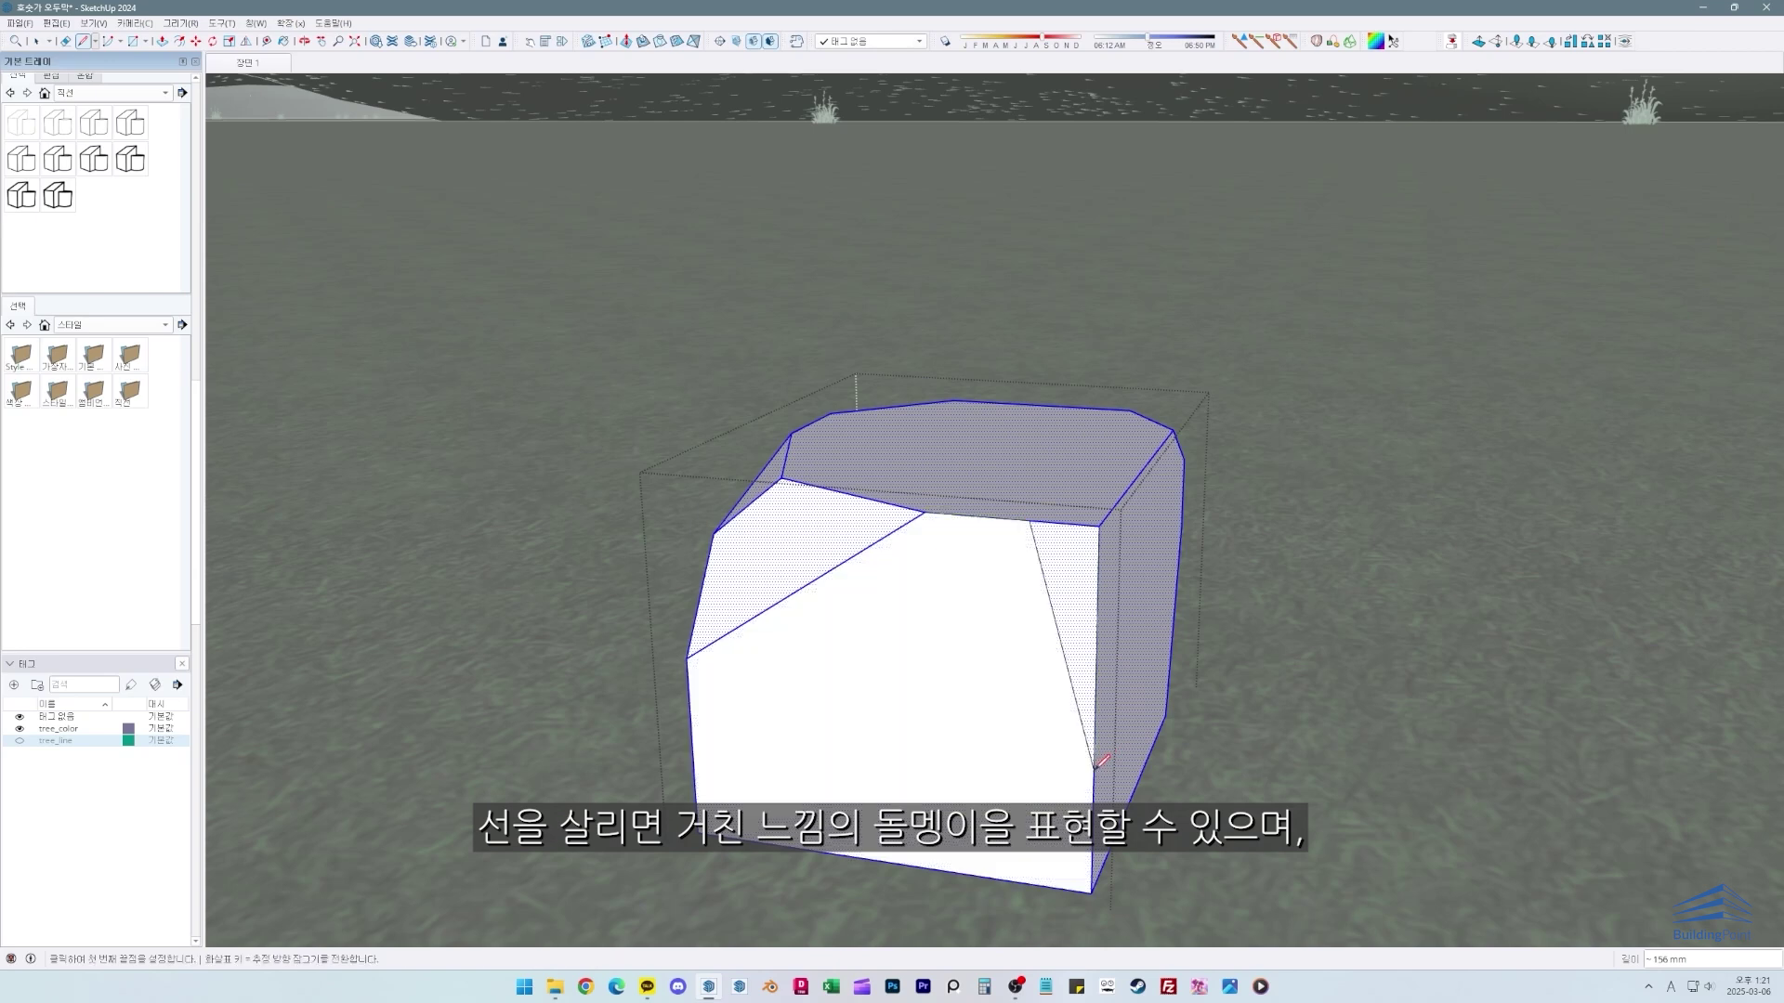
pyautogui.click(1095, 768)
pyautogui.moveTo(1095, 767); pyautogui.dragTo(1029, 601, button='middle')
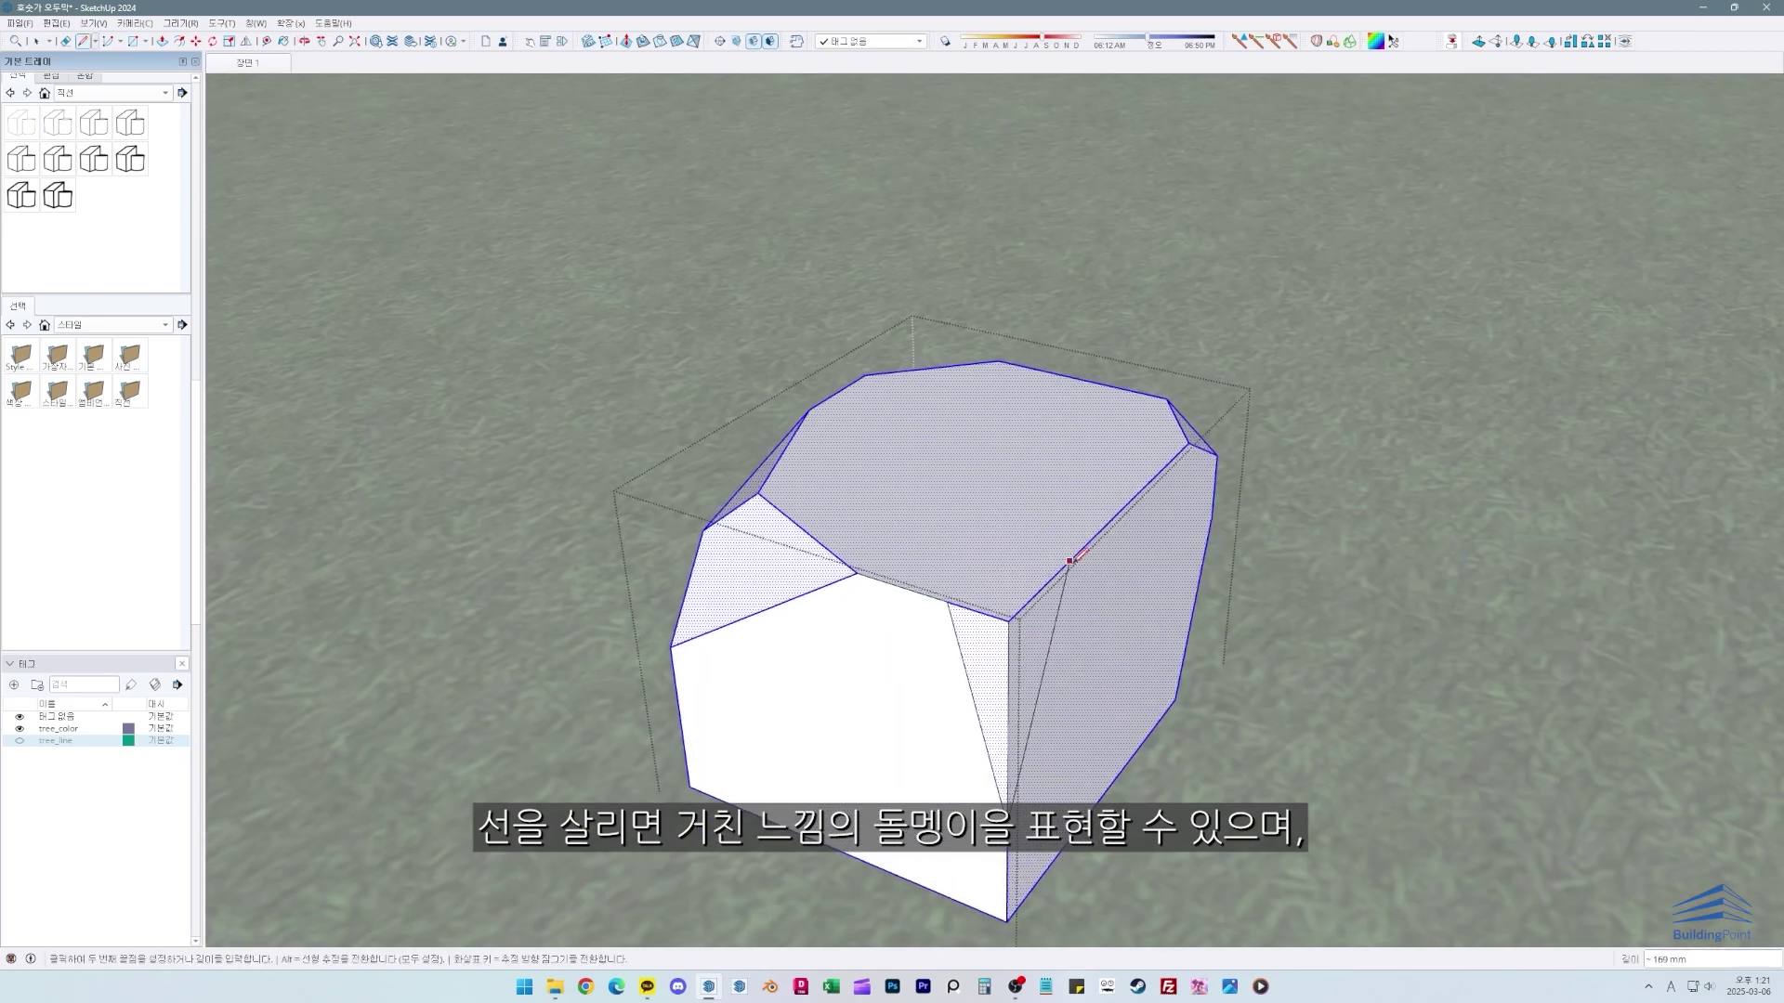
pyautogui.click(1070, 561)
pyautogui.press('e')
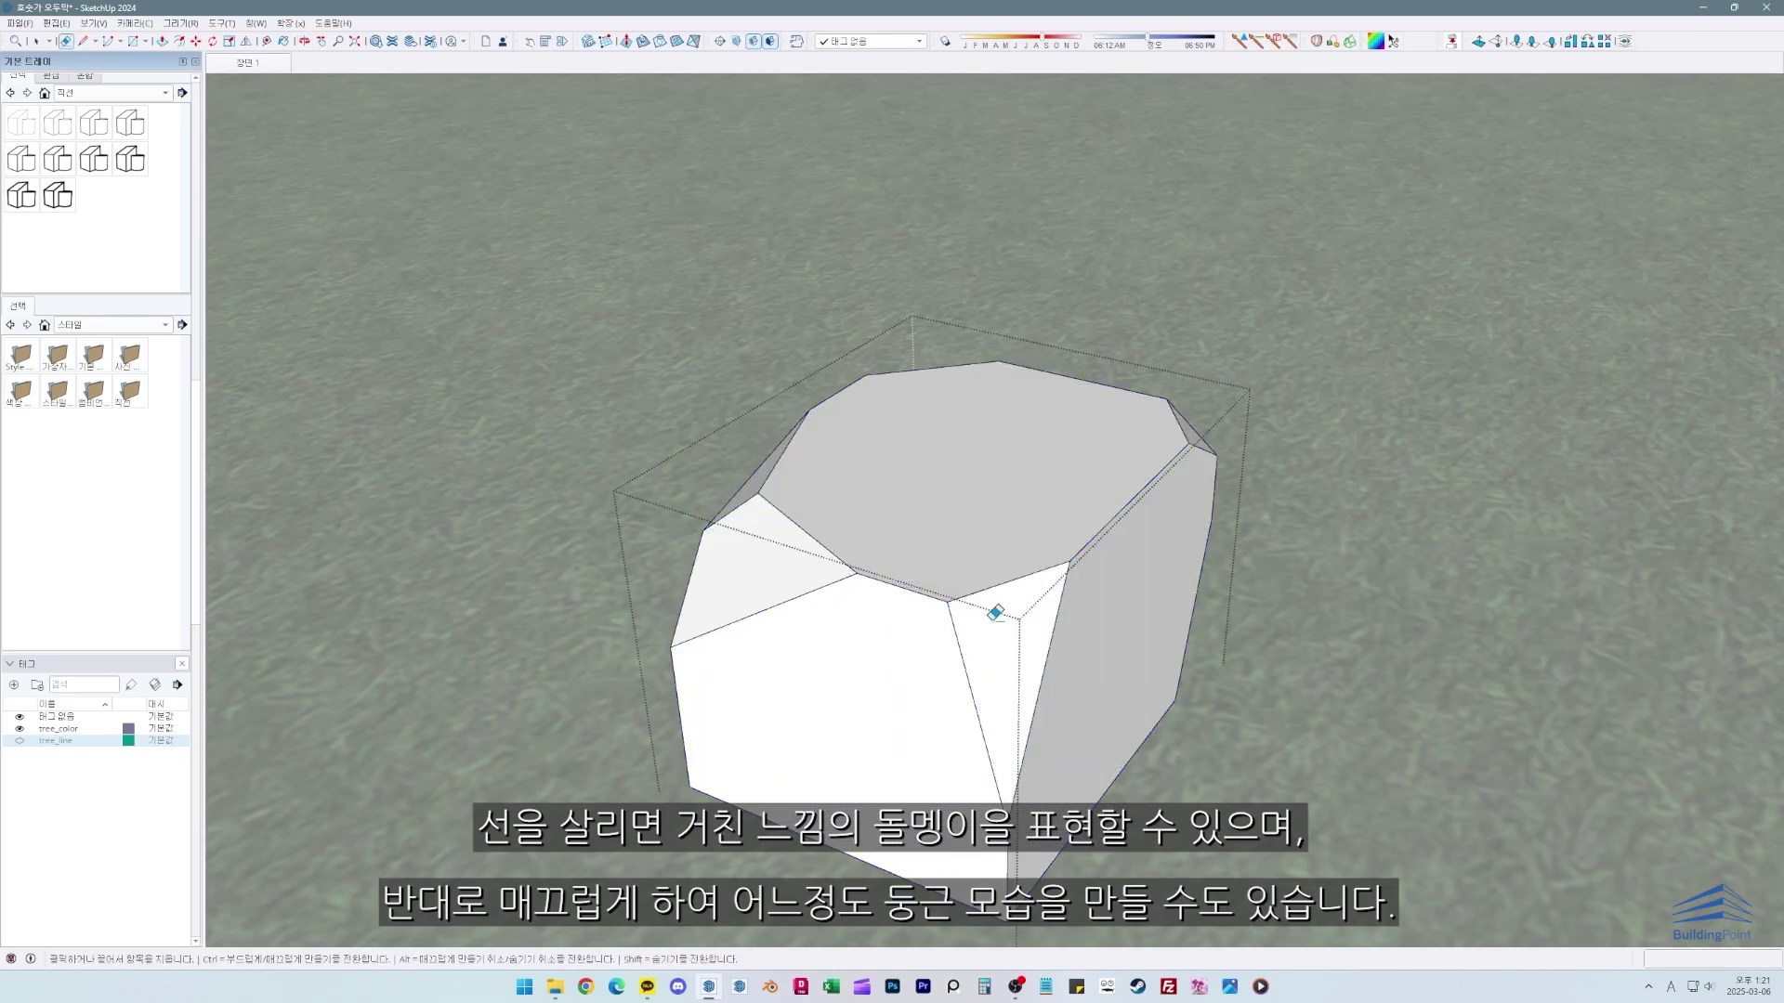
# Step: Draw a line across the stone's side face from the new corner facet's edge to the top edge
pyautogui.moveTo(995, 613); pyautogui.dragTo(923, 565, button='middle')
pyautogui.press('space')
pyautogui.tripleClick(924, 548)
pyautogui.press('l')
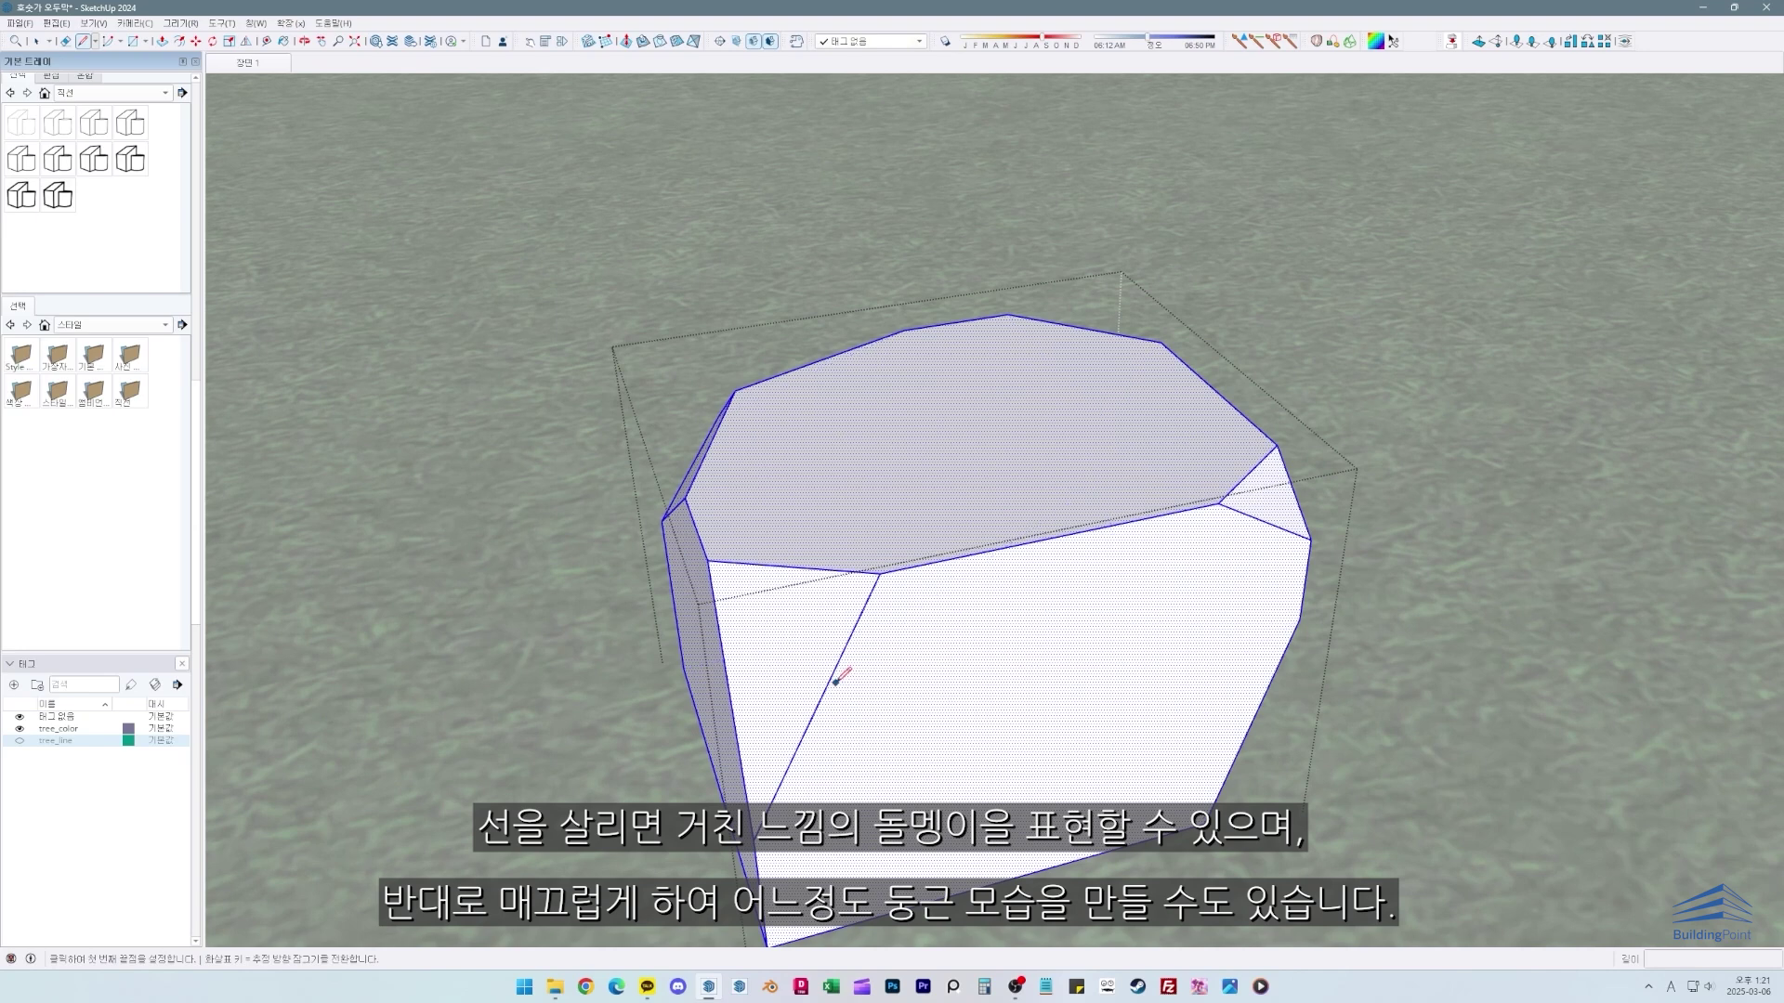
pyautogui.click(827, 687)
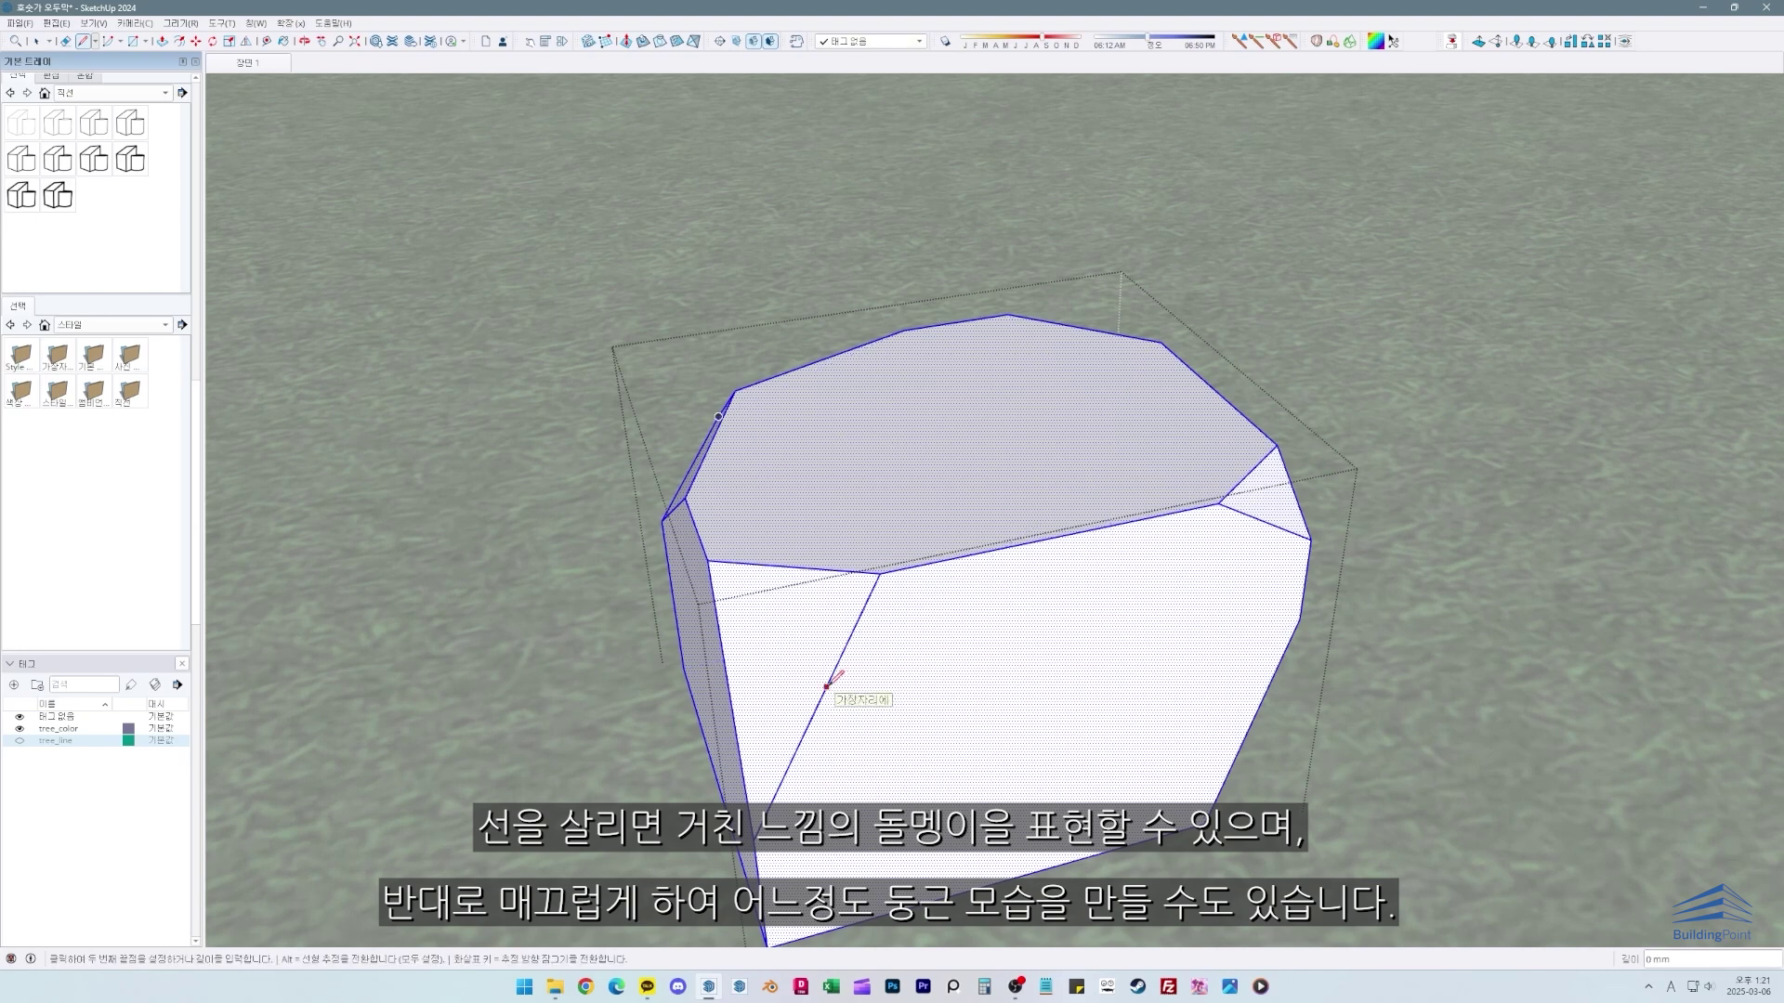
pyautogui.click(1127, 517)
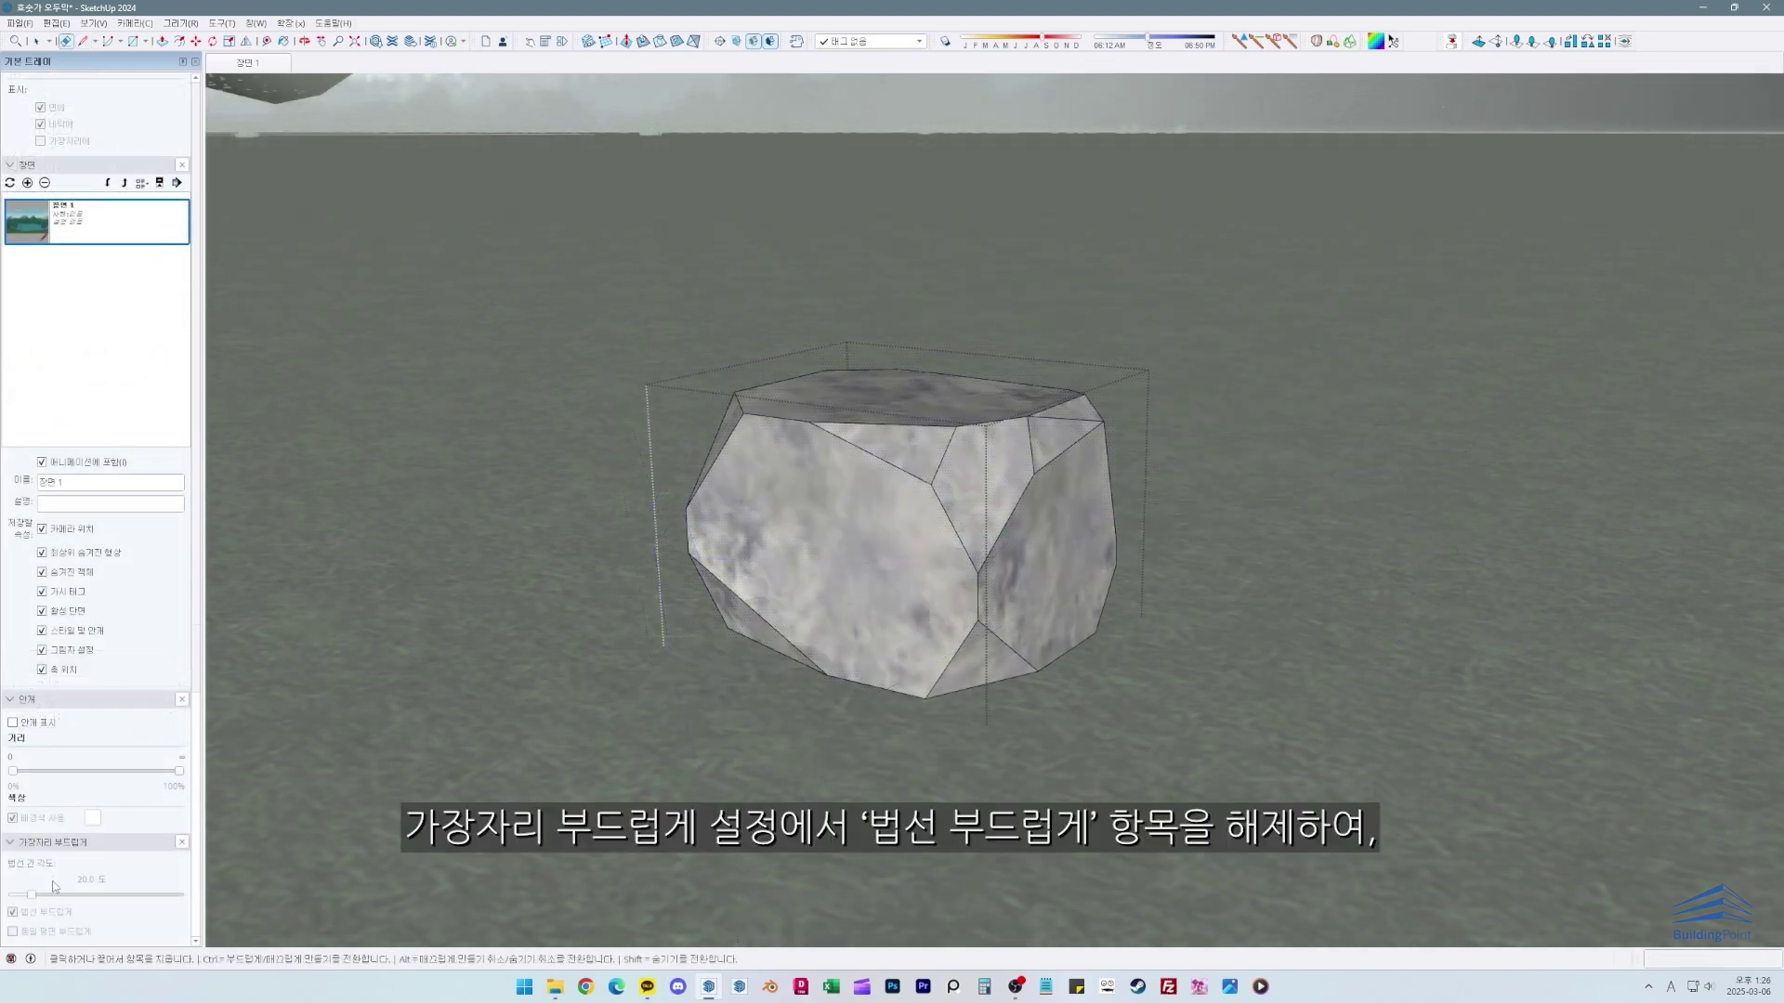
# Step: Select the whole textured stone and soften its edges at 180 degrees with normal smoothing turned off
pyautogui.press('space')
pyautogui.tripleClick(801, 552)
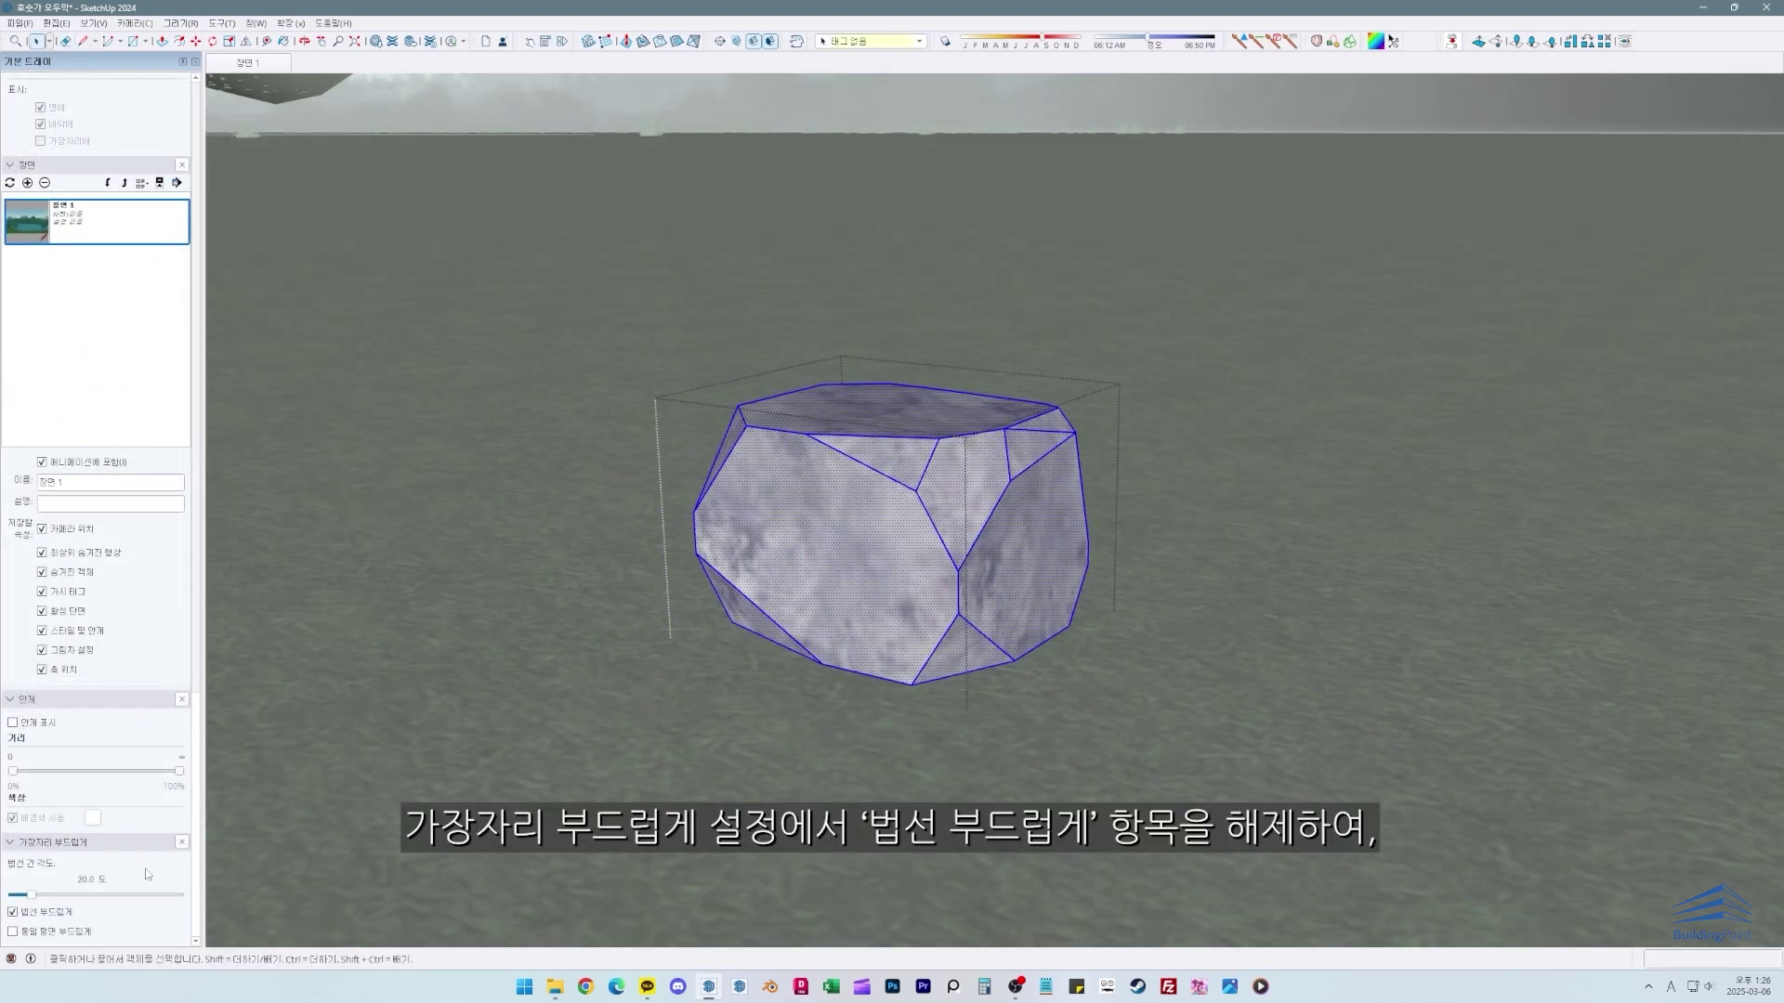
pyautogui.moveTo(37, 898); pyautogui.dragTo(11, 897)
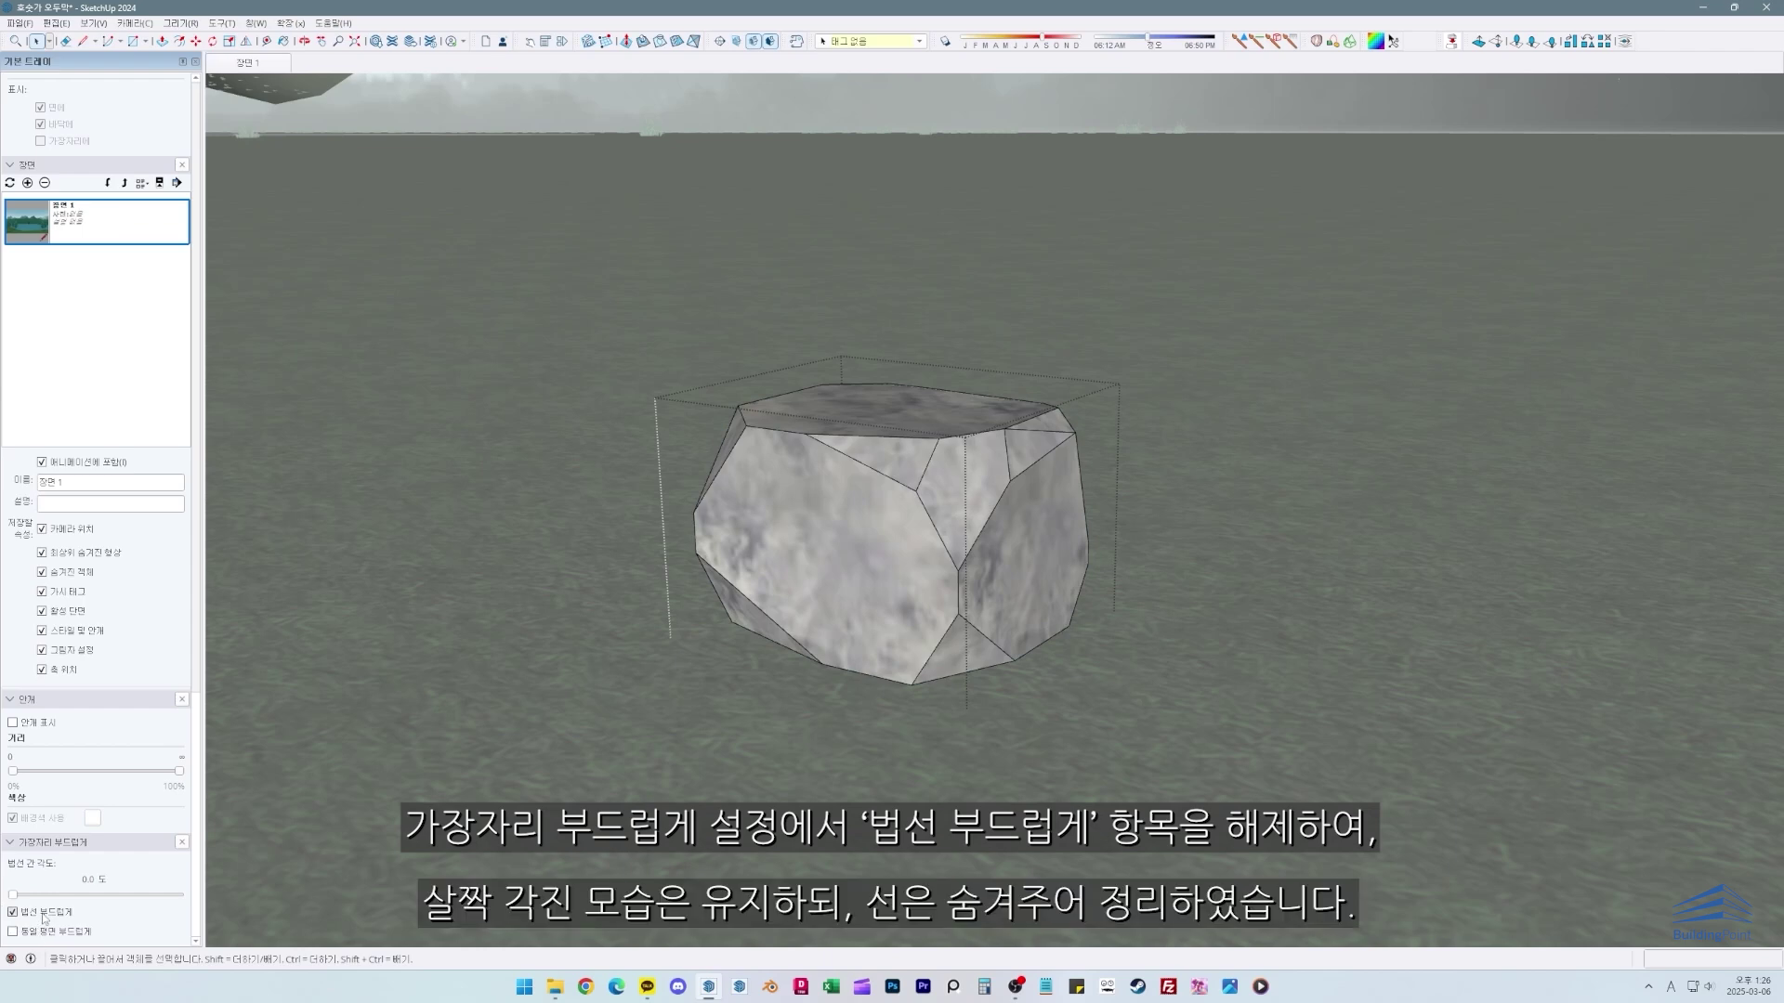
pyautogui.moveTo(13, 895); pyautogui.dragTo(181, 895)
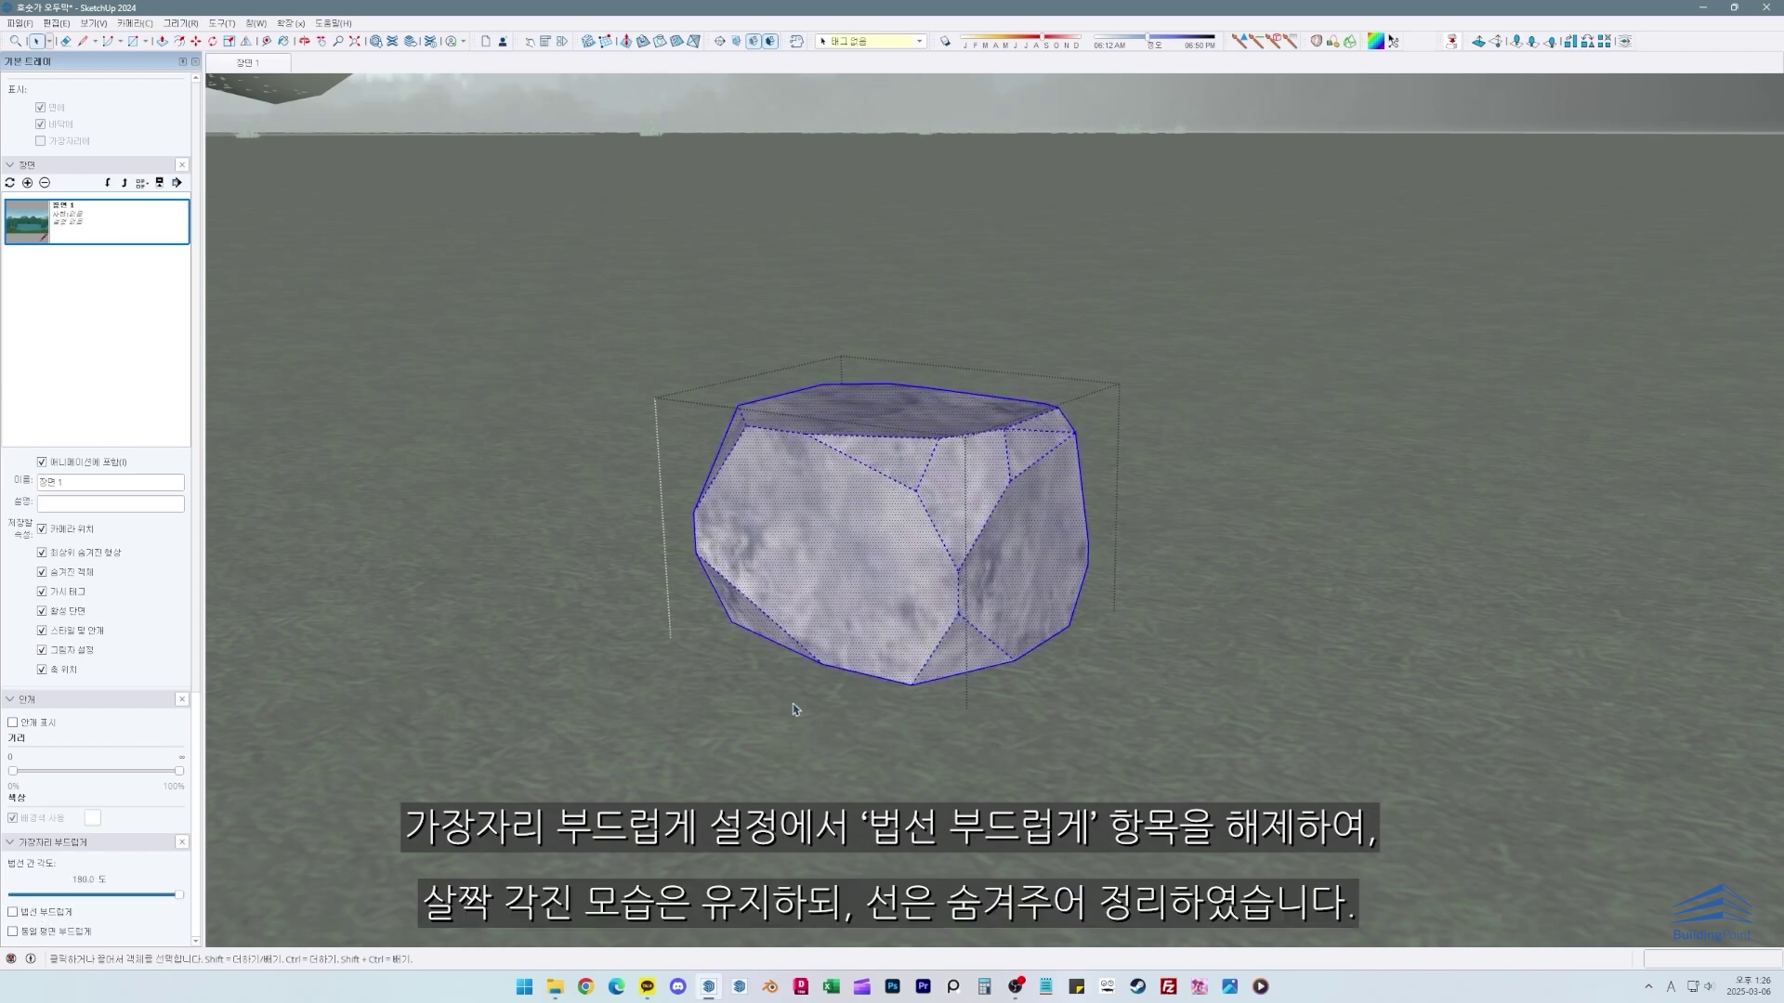
# Step: Examine the softened stone's facets from several sides
pyautogui.moveTo(794, 709); pyautogui.dragTo(629, 649, button='middle')
pyautogui.click(629, 649)
pyautogui.scroll(5, 997, 521)
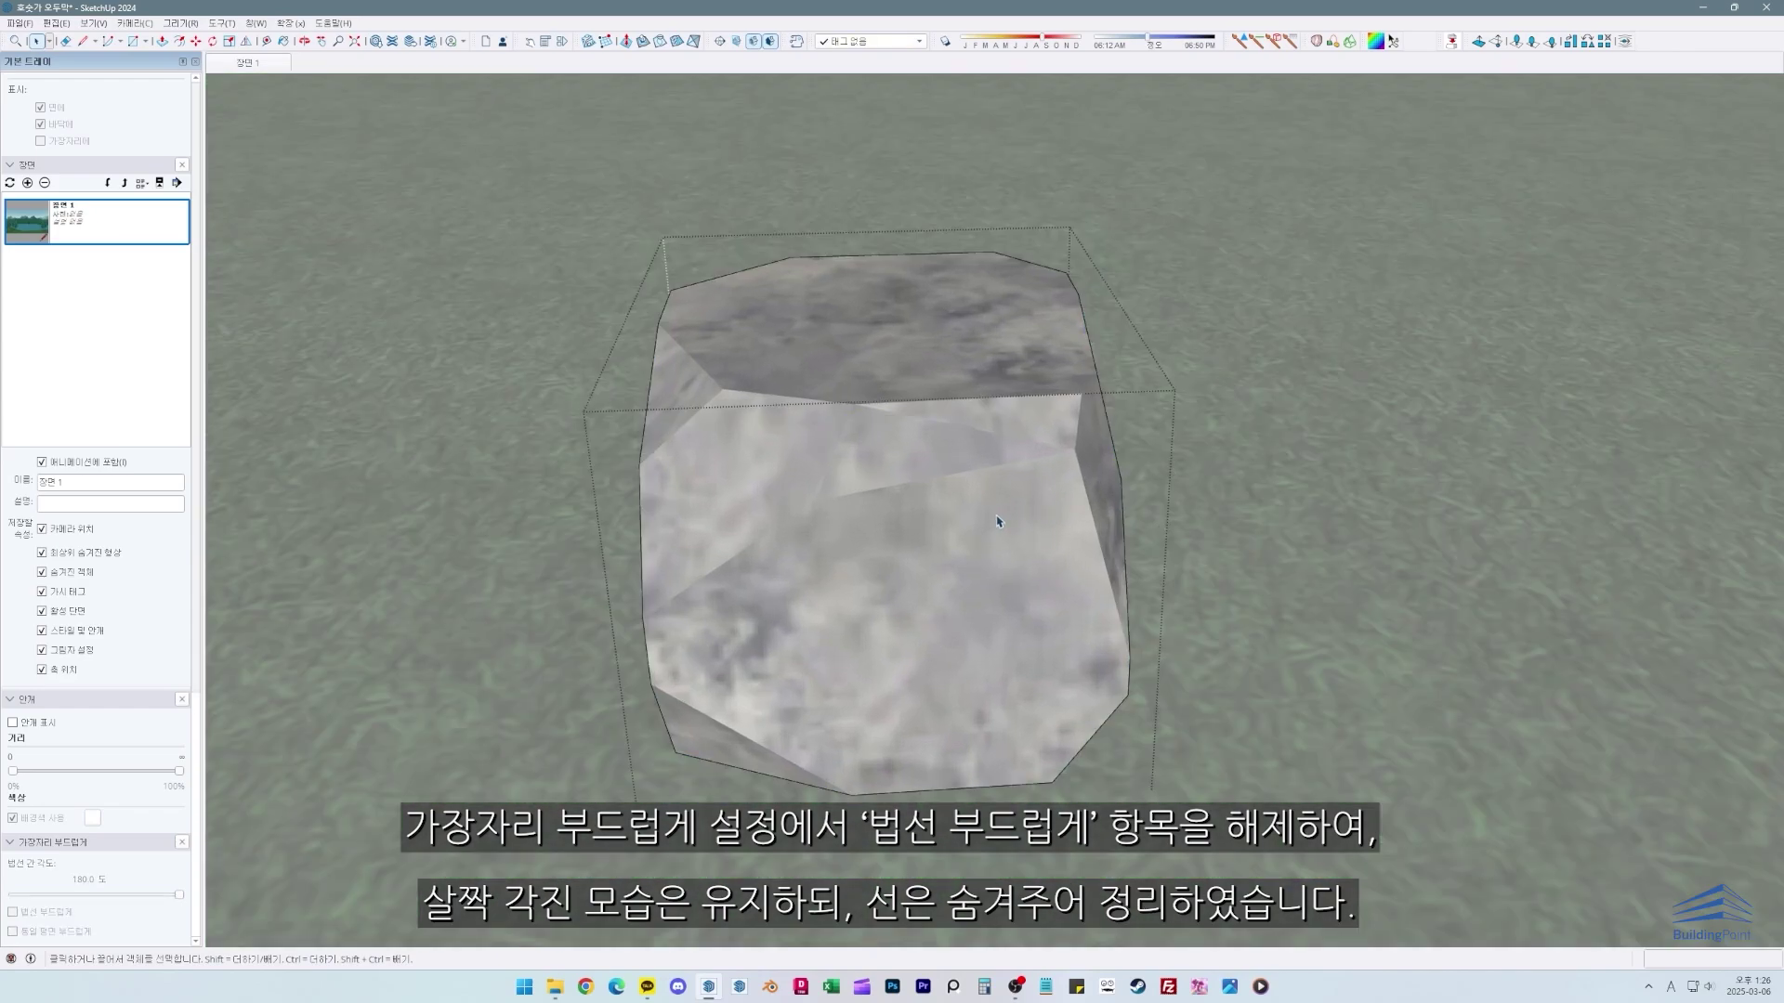
pyautogui.click(997, 521)
pyautogui.moveTo(997, 521); pyautogui.dragTo(665, 545, button='middle')
pyautogui.click(557, 548)
pyautogui.moveTo(557, 548); pyautogui.dragTo(840, 522, button='middle')
pyautogui.scroll(-1, 873, 513)
# Step: Scatter the stone randomly on the flat face with 5000 maximum copies, 180 degrees rotation variation, scale variation 1 and Normal orientation
pyautogui.click(908, 485)
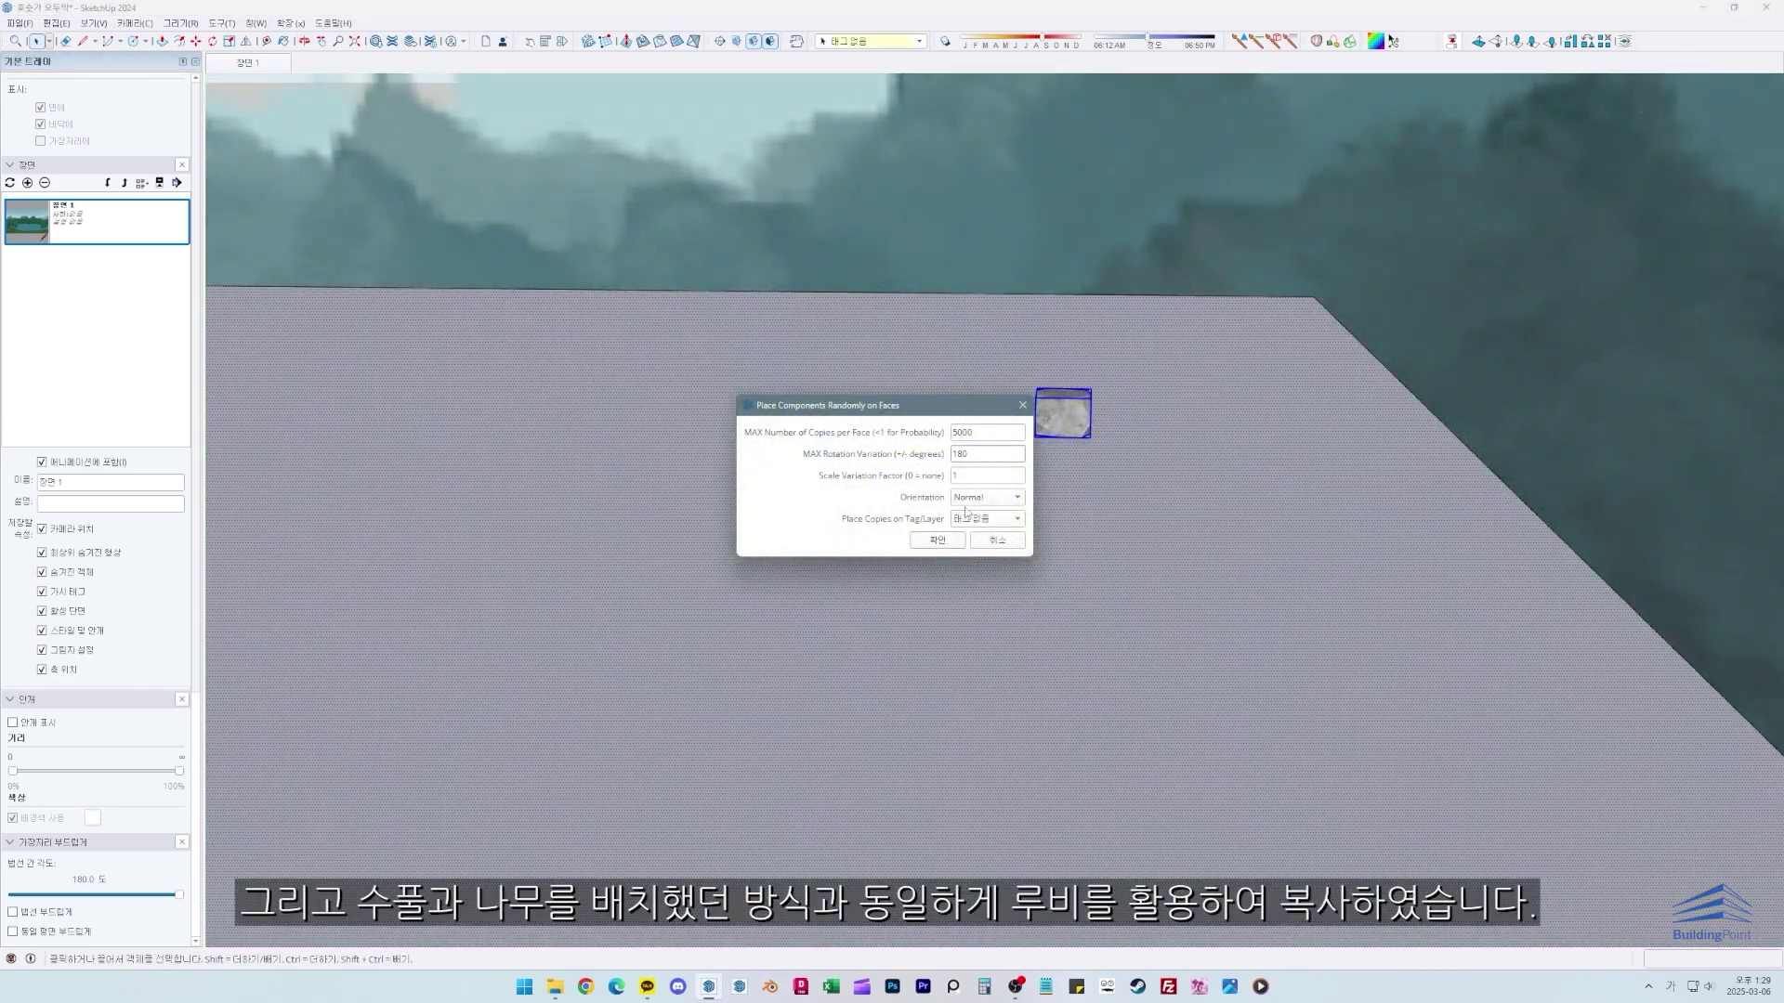
pyautogui.click(981, 499)
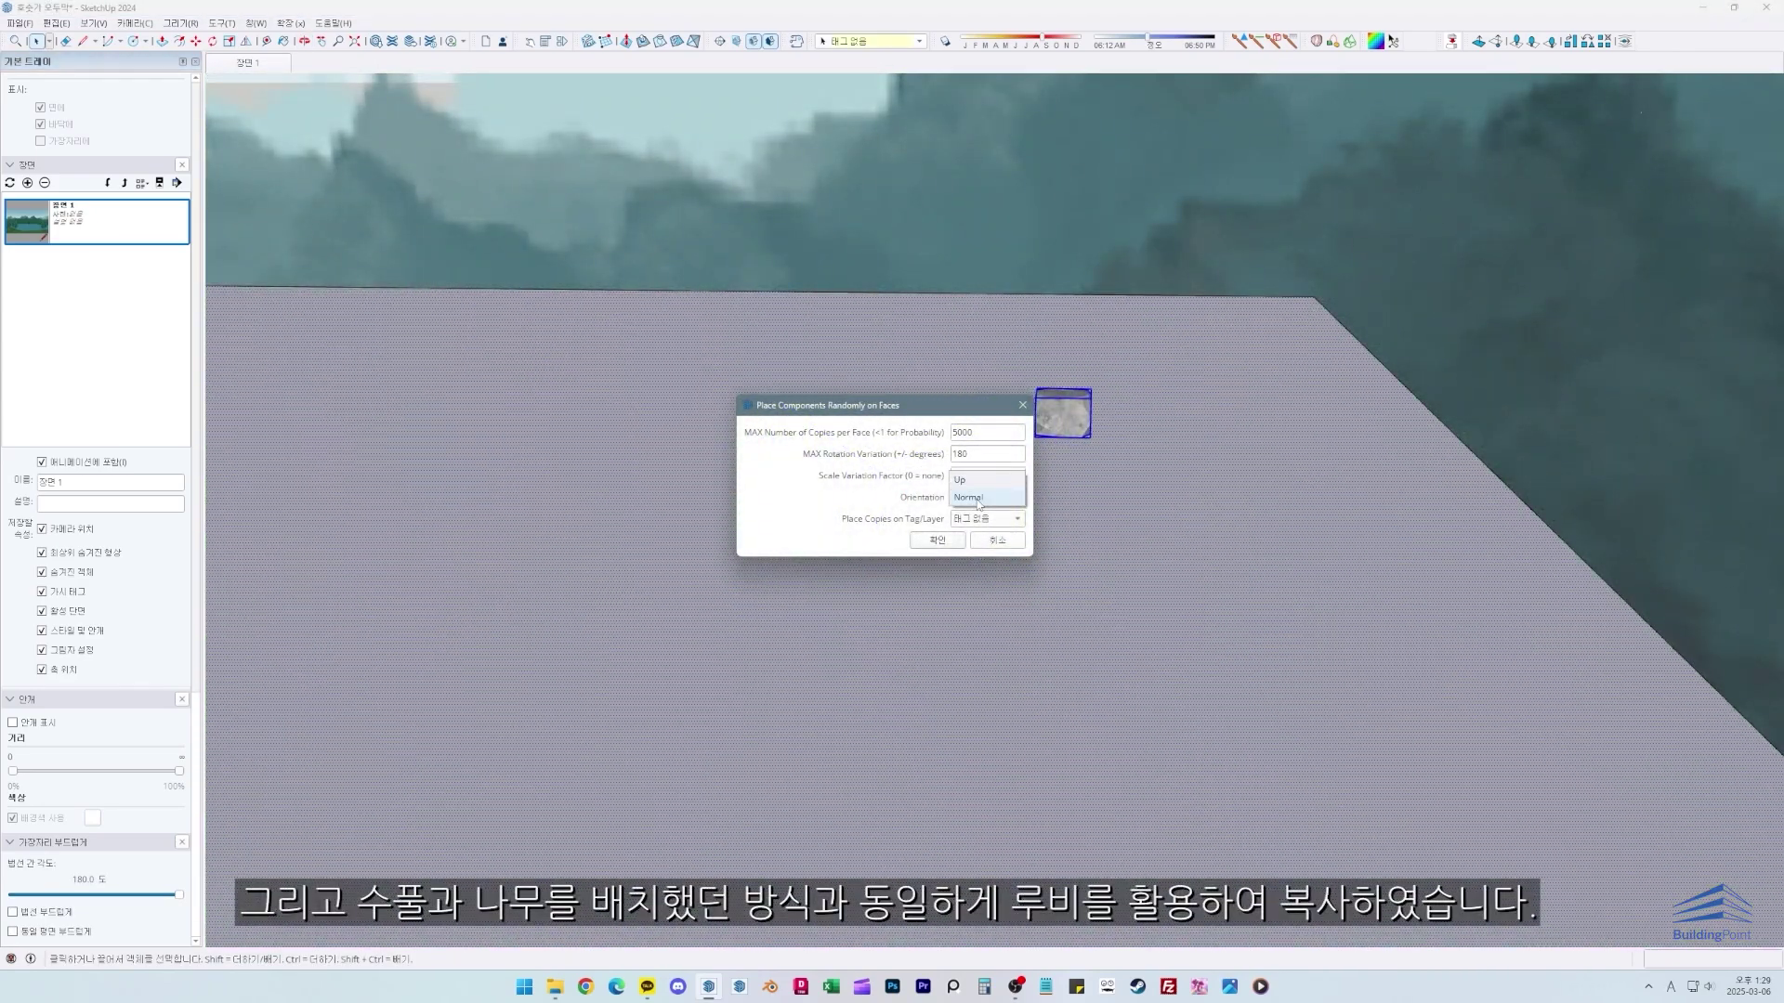
pyautogui.click(970, 499)
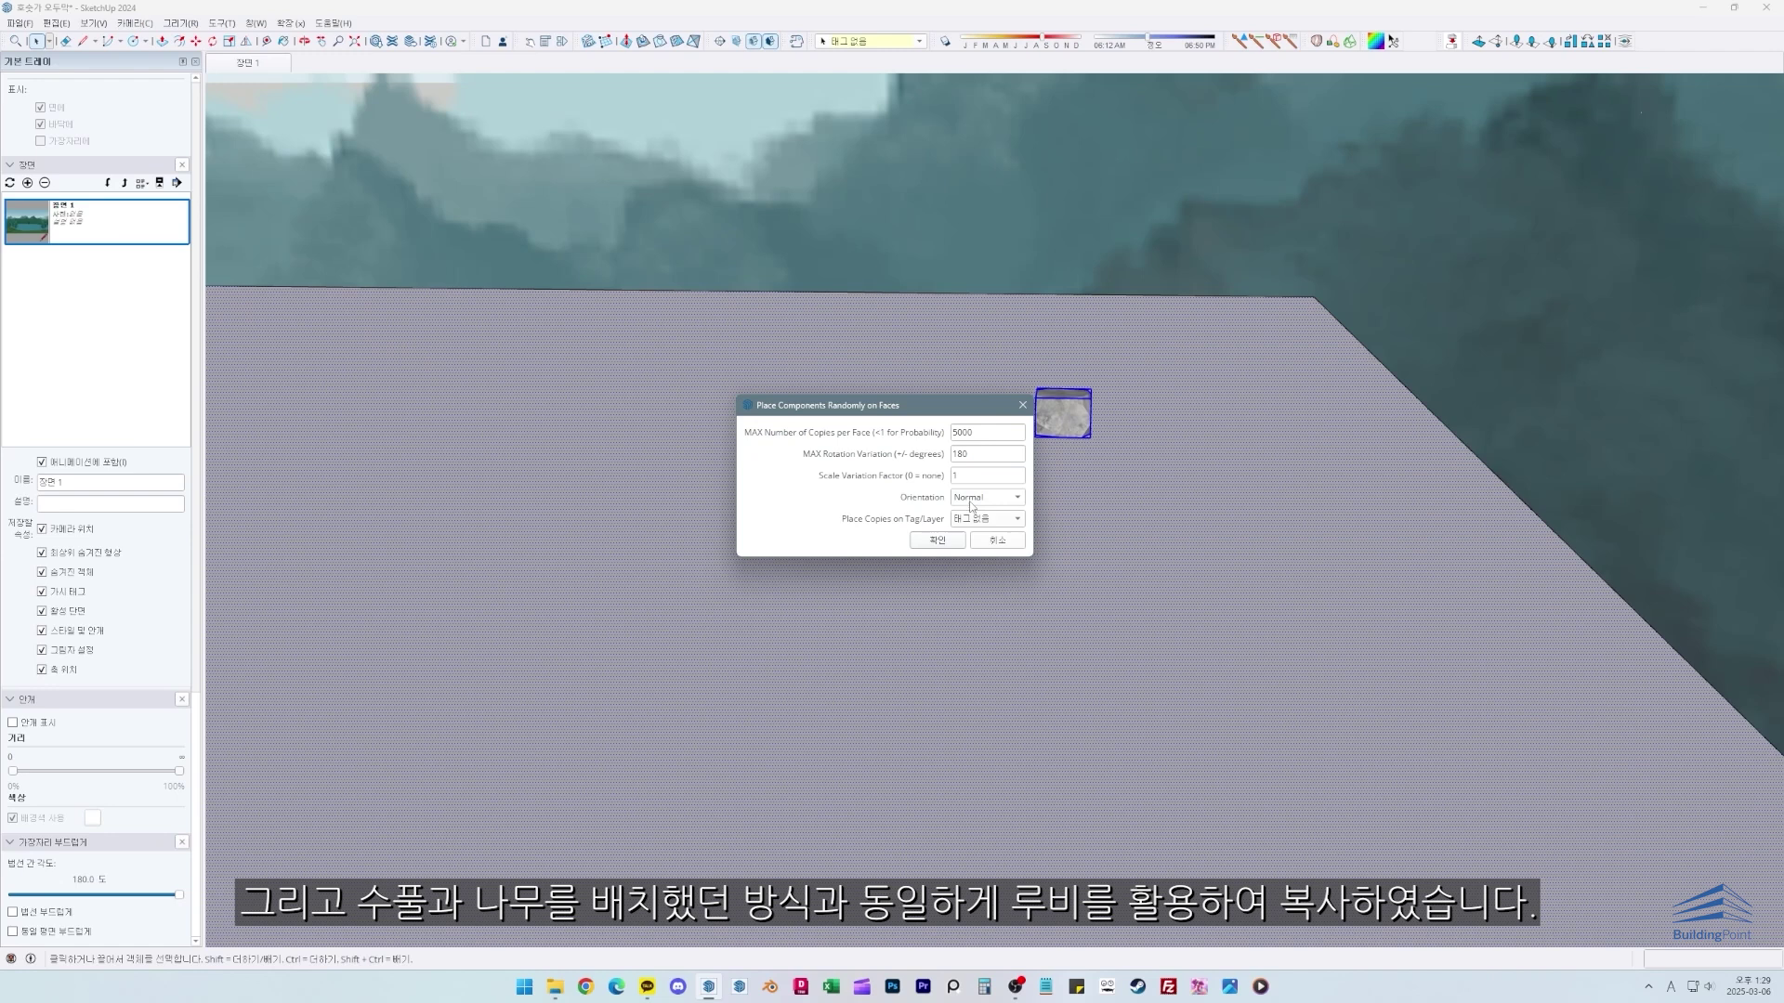
pyautogui.click(930, 541)
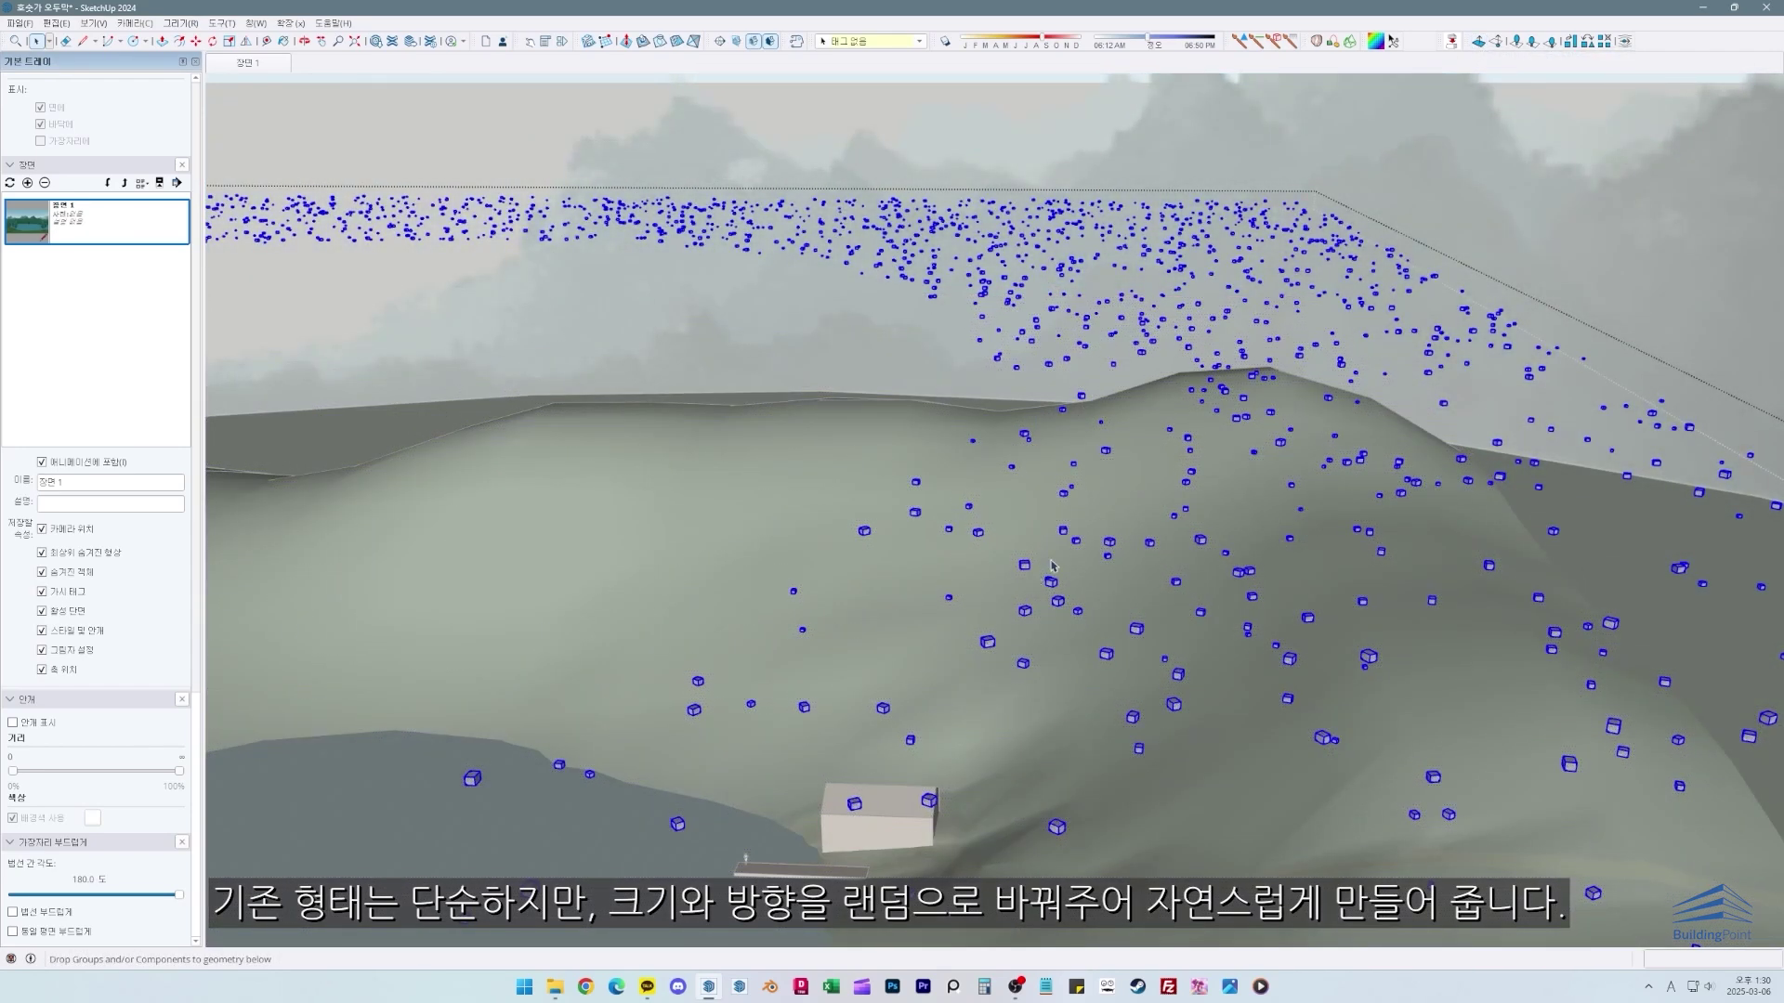
# Step: Check the stones' distribution around the lake from above and return to the saved scene 장면 1
pyautogui.moveTo(1053, 565); pyautogui.dragTo(1159, 748, button='middle')
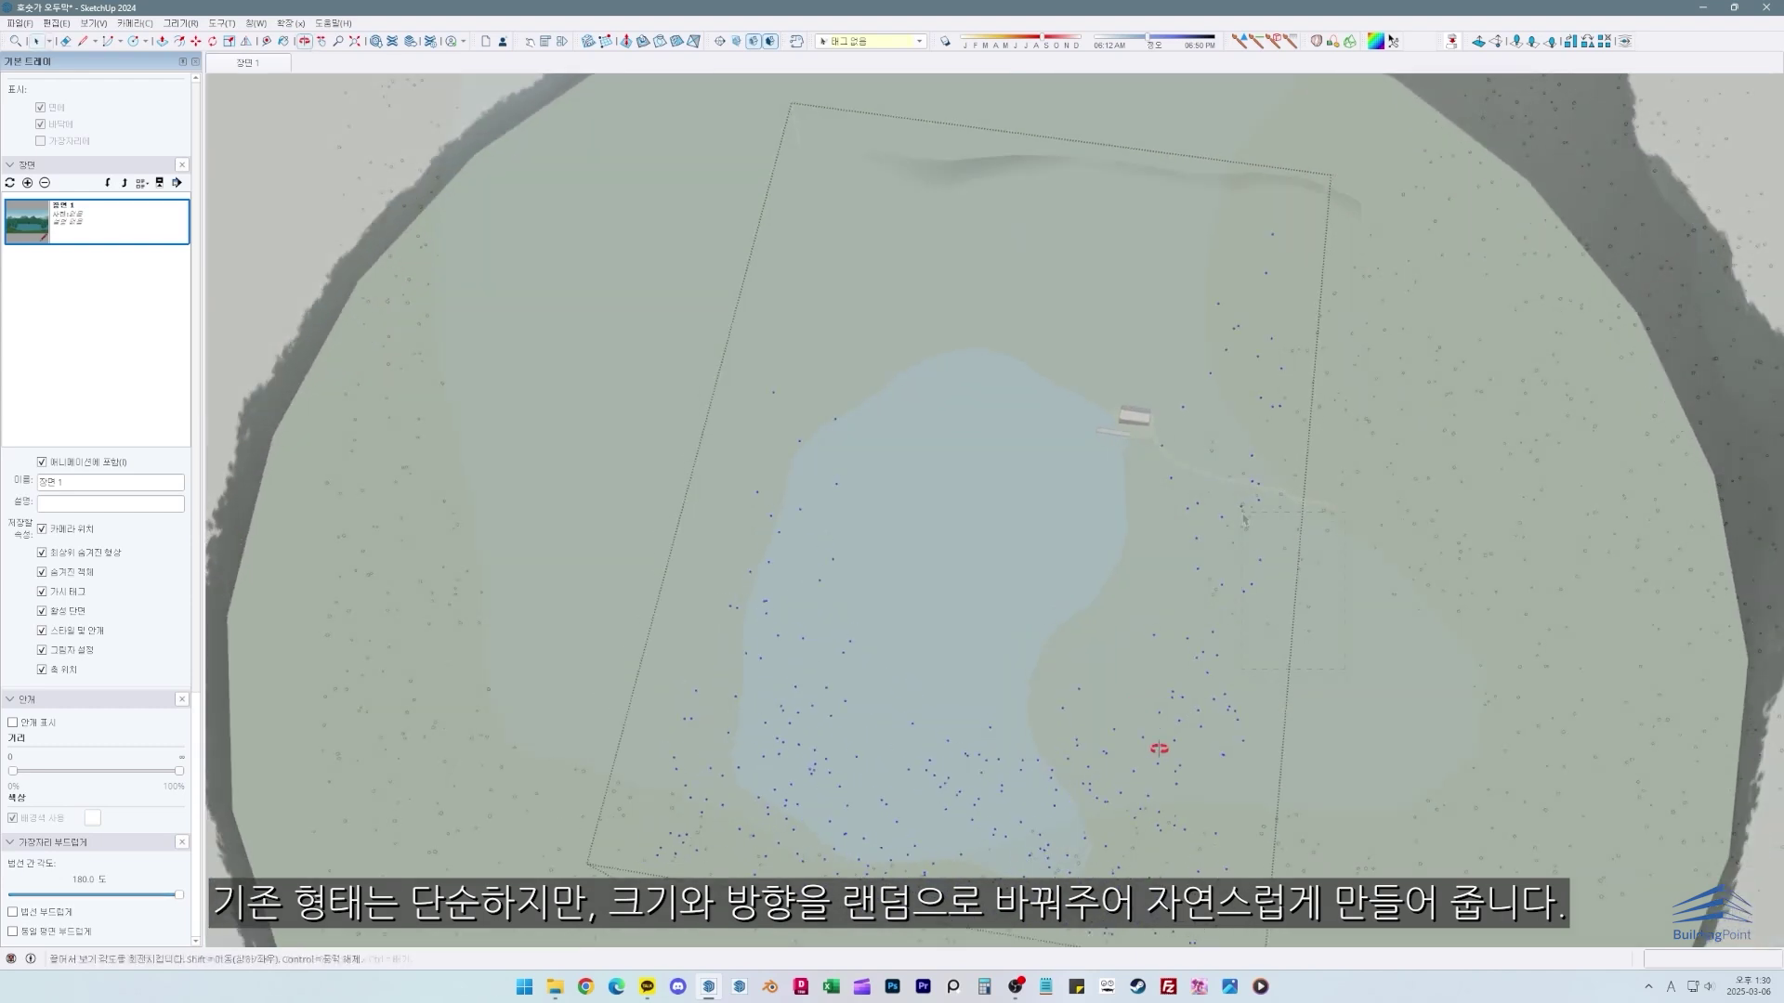
pyautogui.scroll(5, 1282, 662)
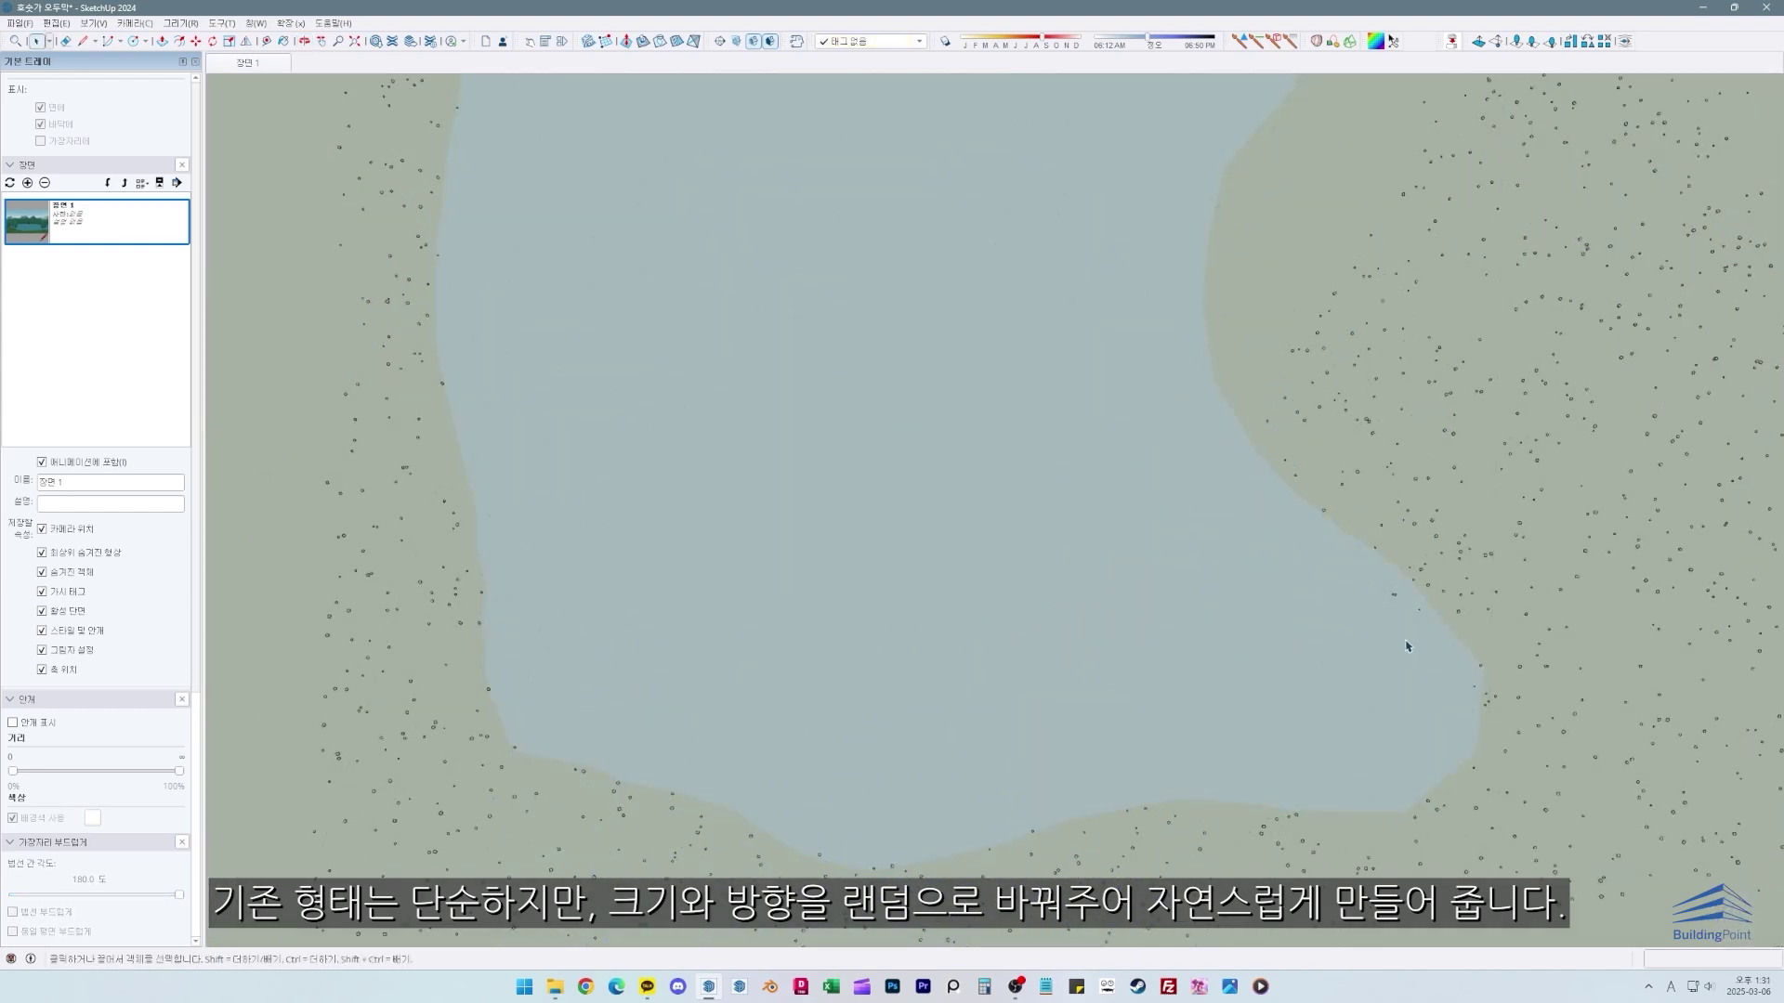
pyautogui.click(267, 65)
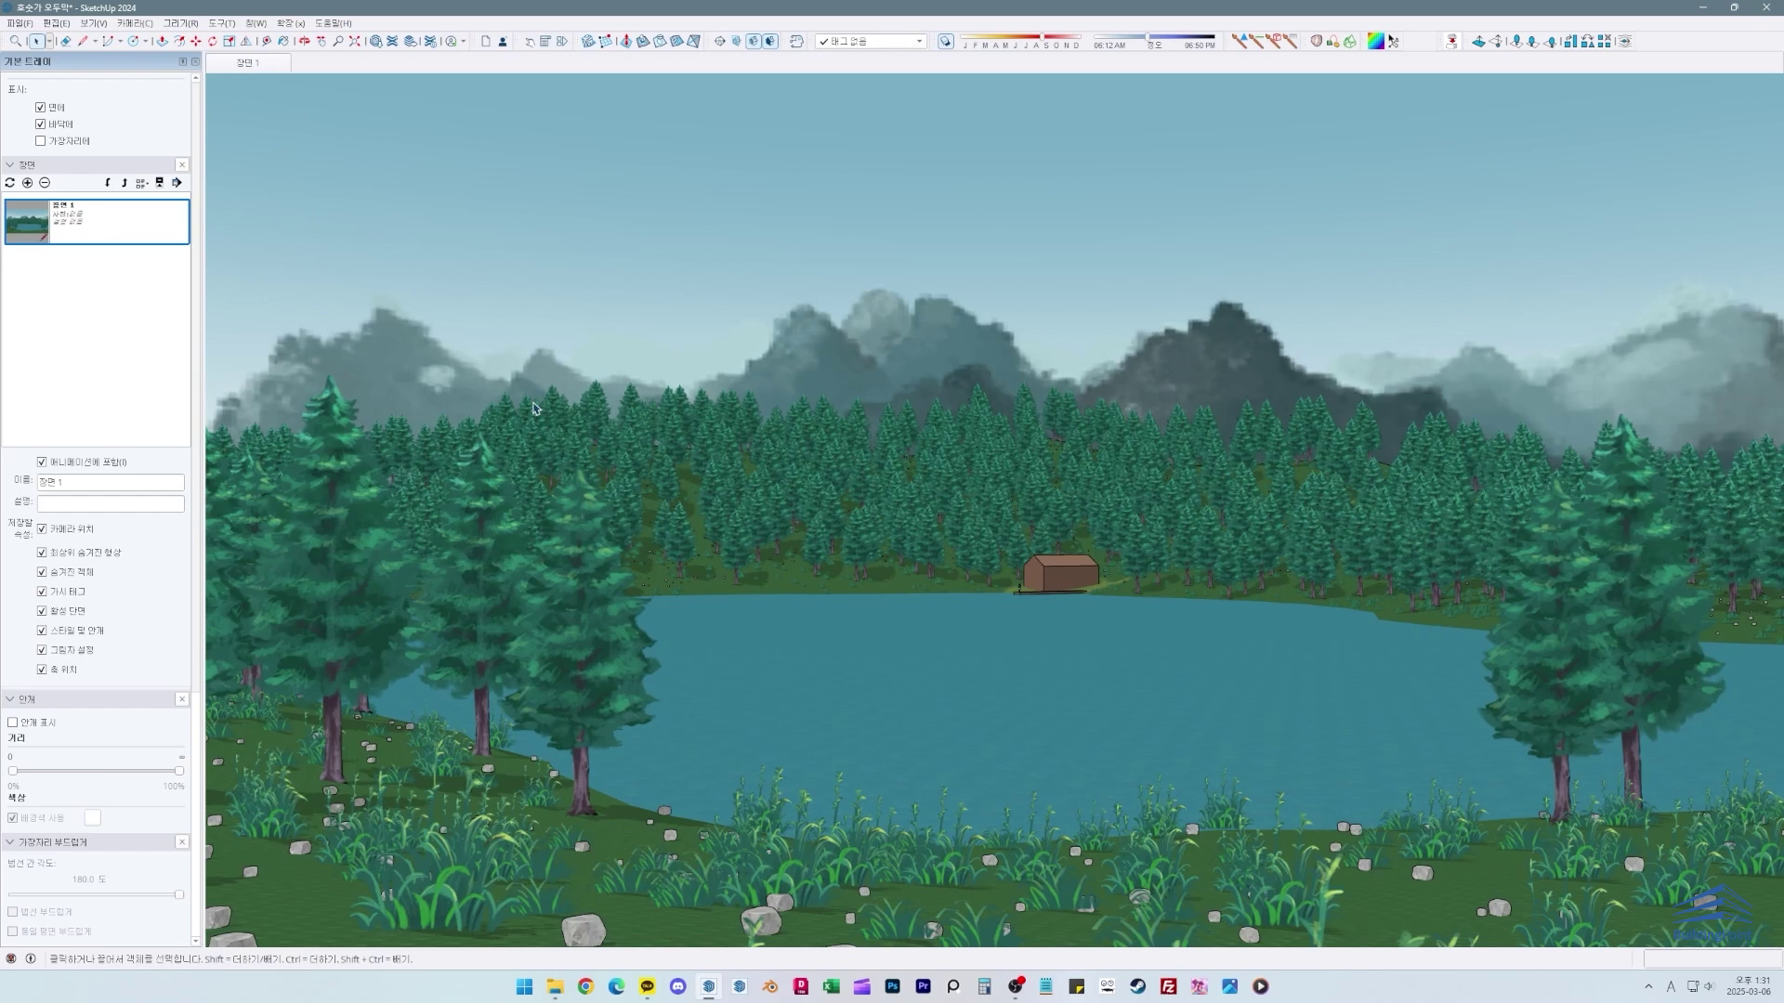
# Step: Draw a rectangle on the empty grass as the base of a large rock and Push/Pull it up into a box
pyautogui.click(1196, 520)
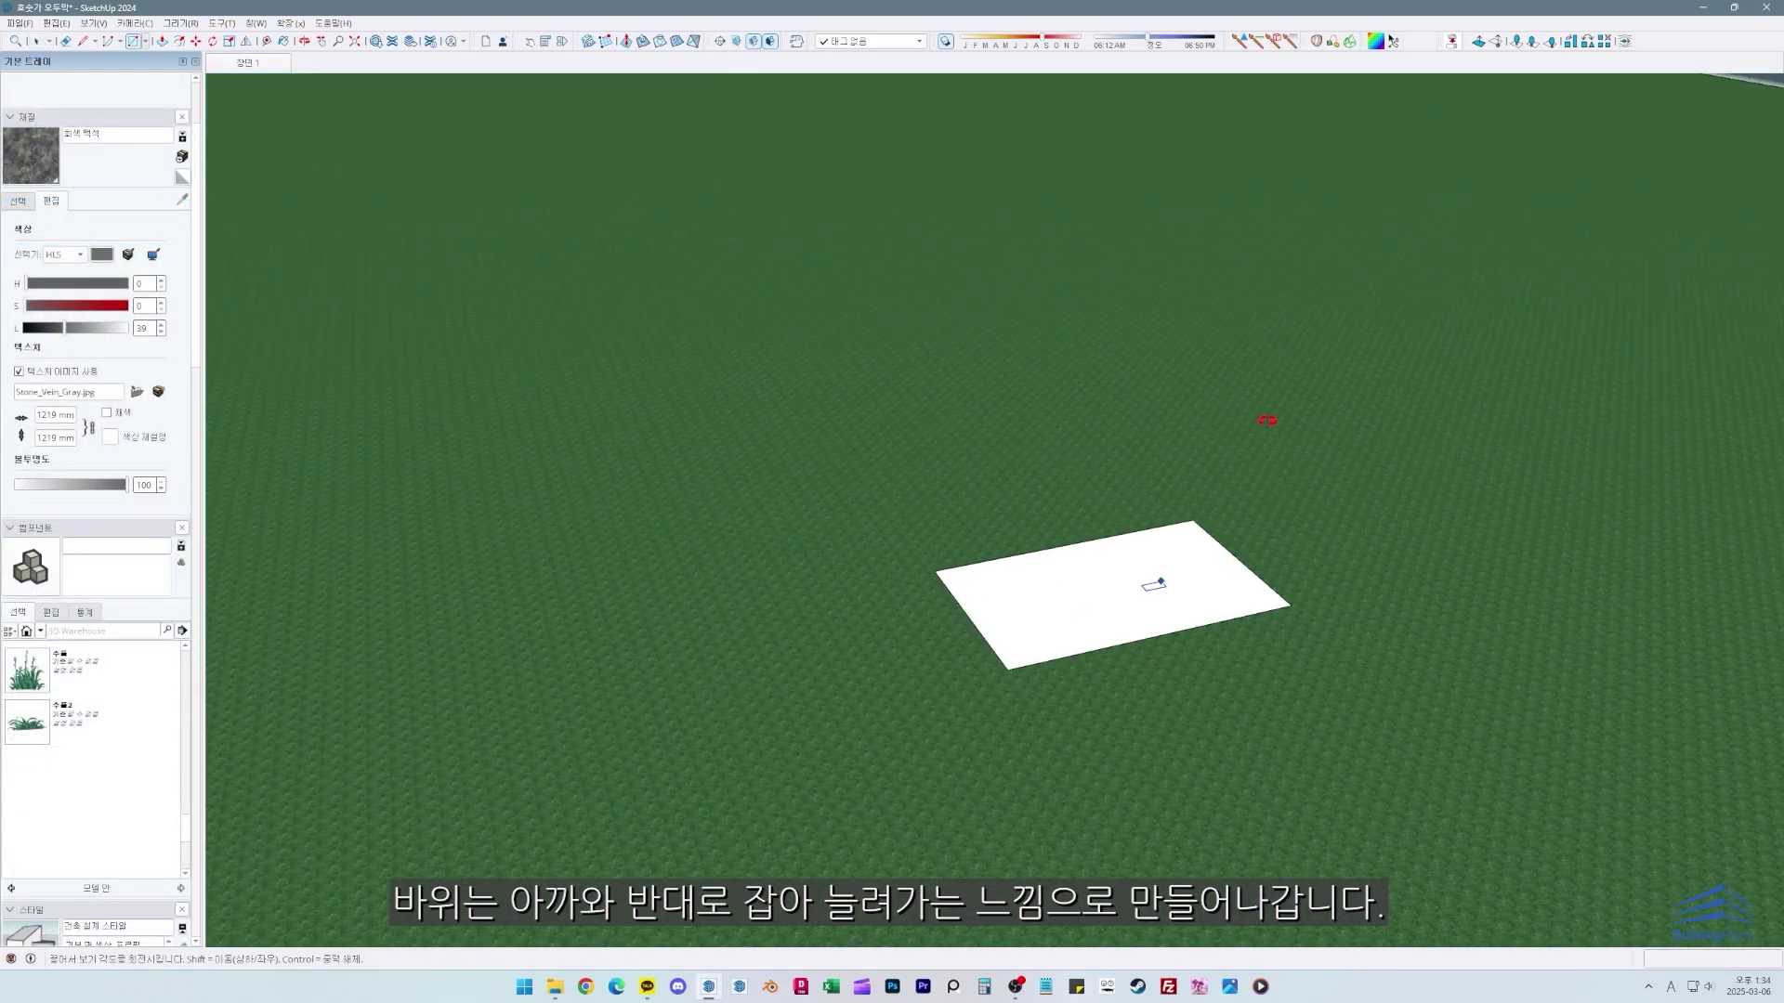
pyautogui.press('p')
pyautogui.click(1153, 584)
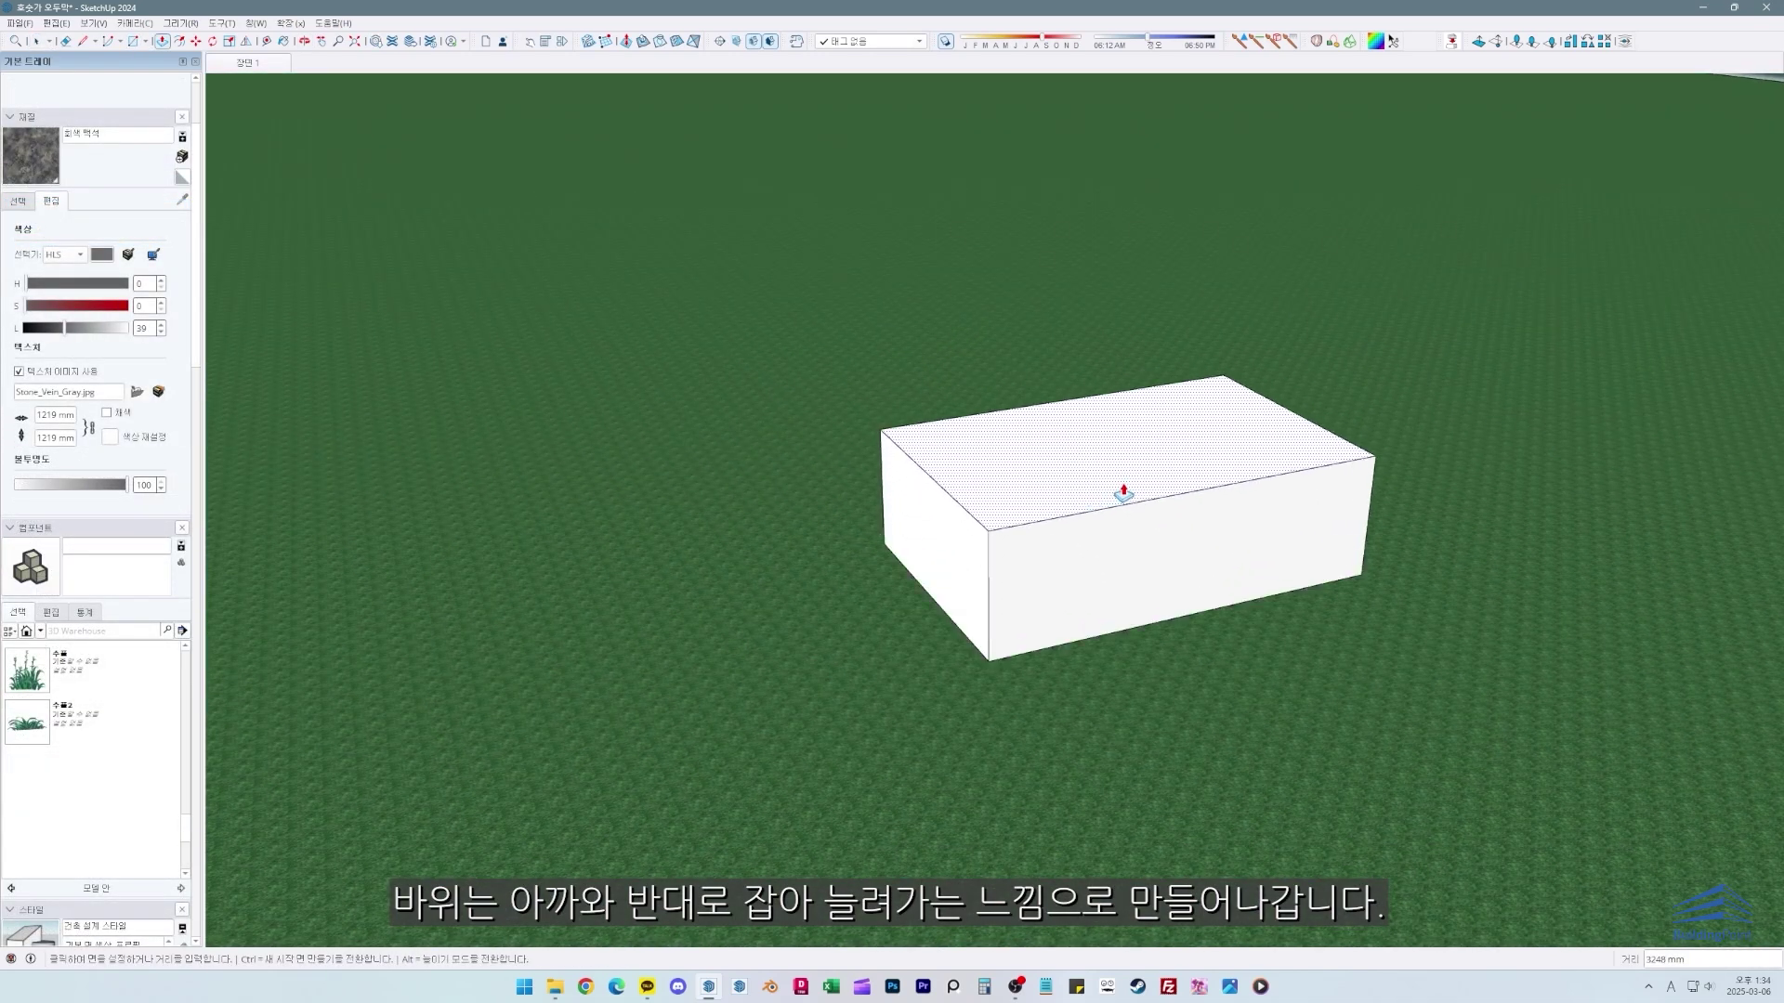
pyautogui.click(1079, 542)
pyautogui.press('space')
pyautogui.tripleClick(1078, 546)
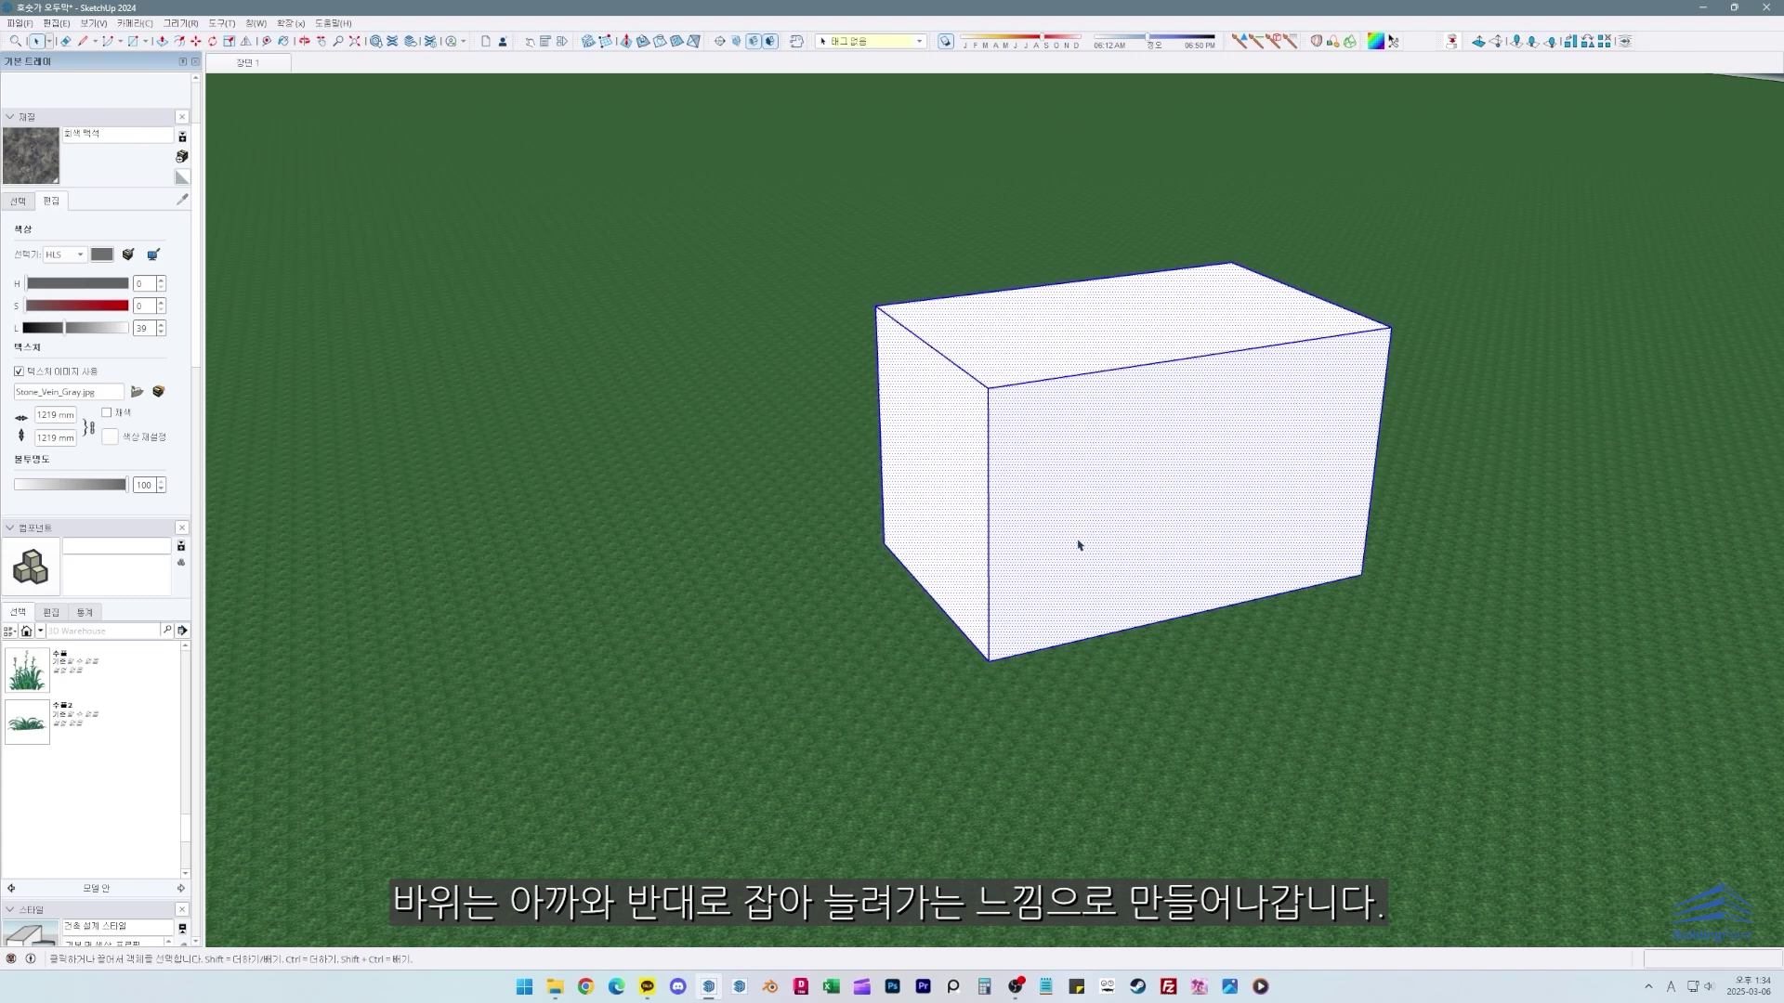
pyautogui.click(1078, 546)
# Step: Split the box's long side face with a horizontal line at mid-height and move the lower half outward
pyautogui.press('l')
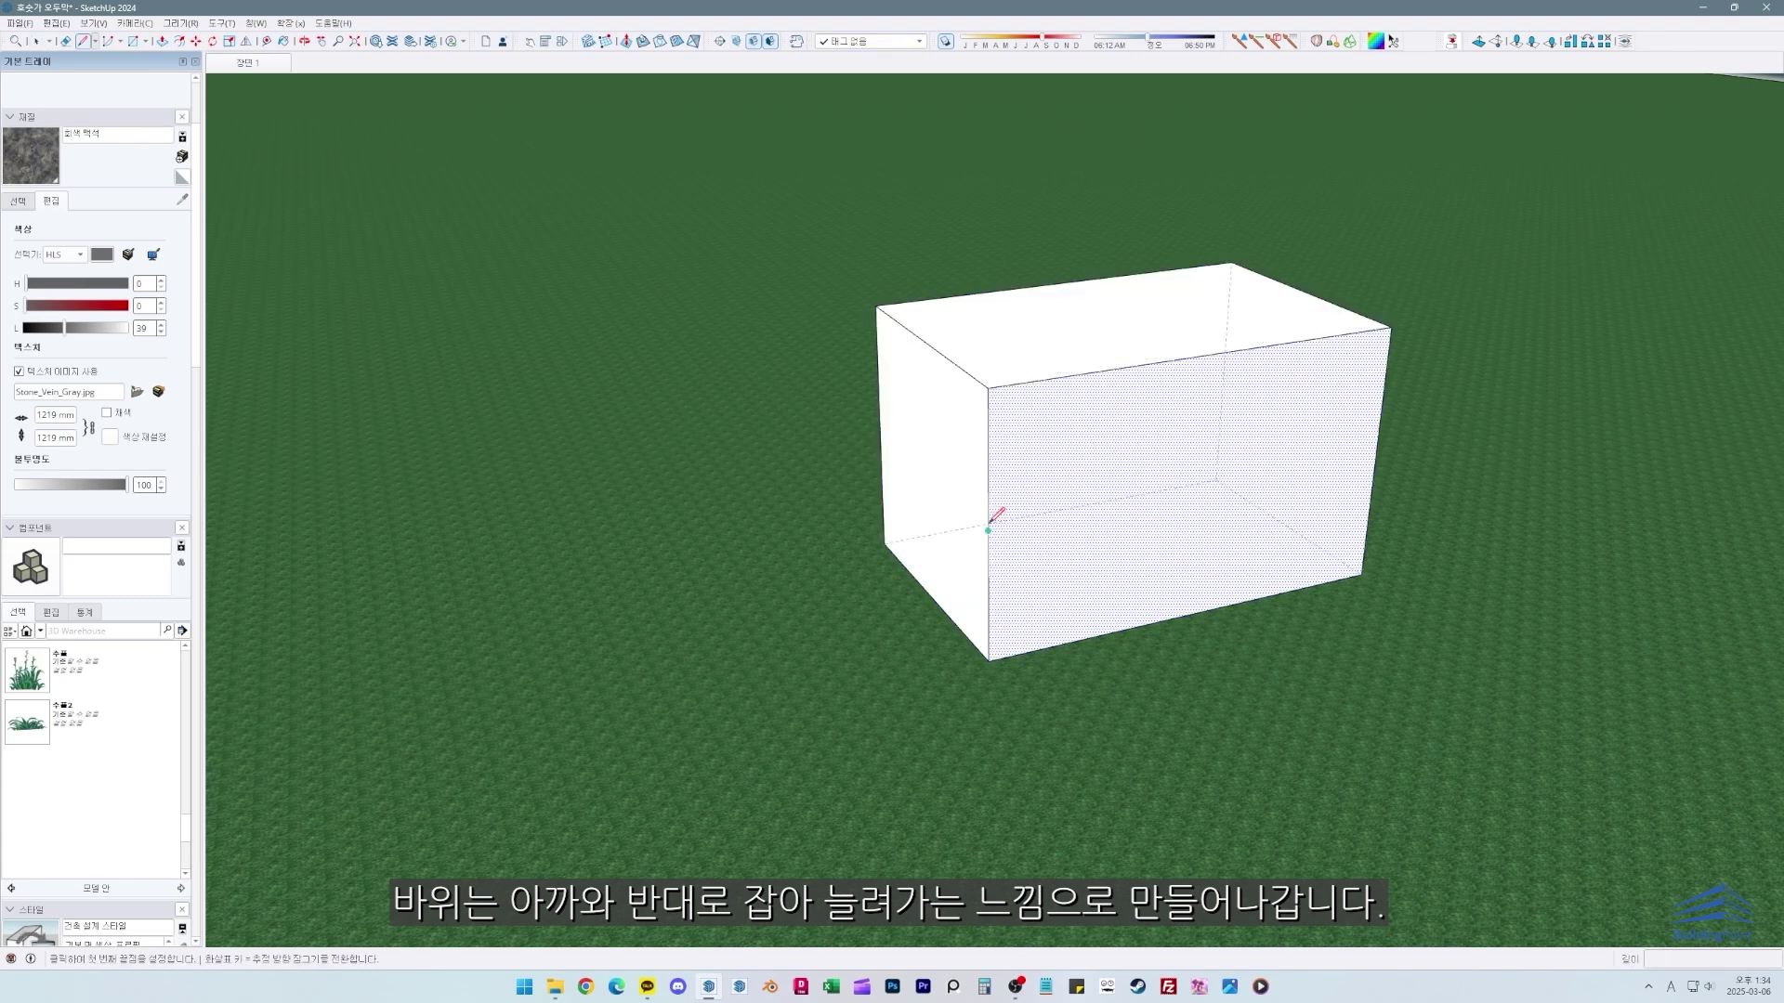
pyautogui.click(988, 508)
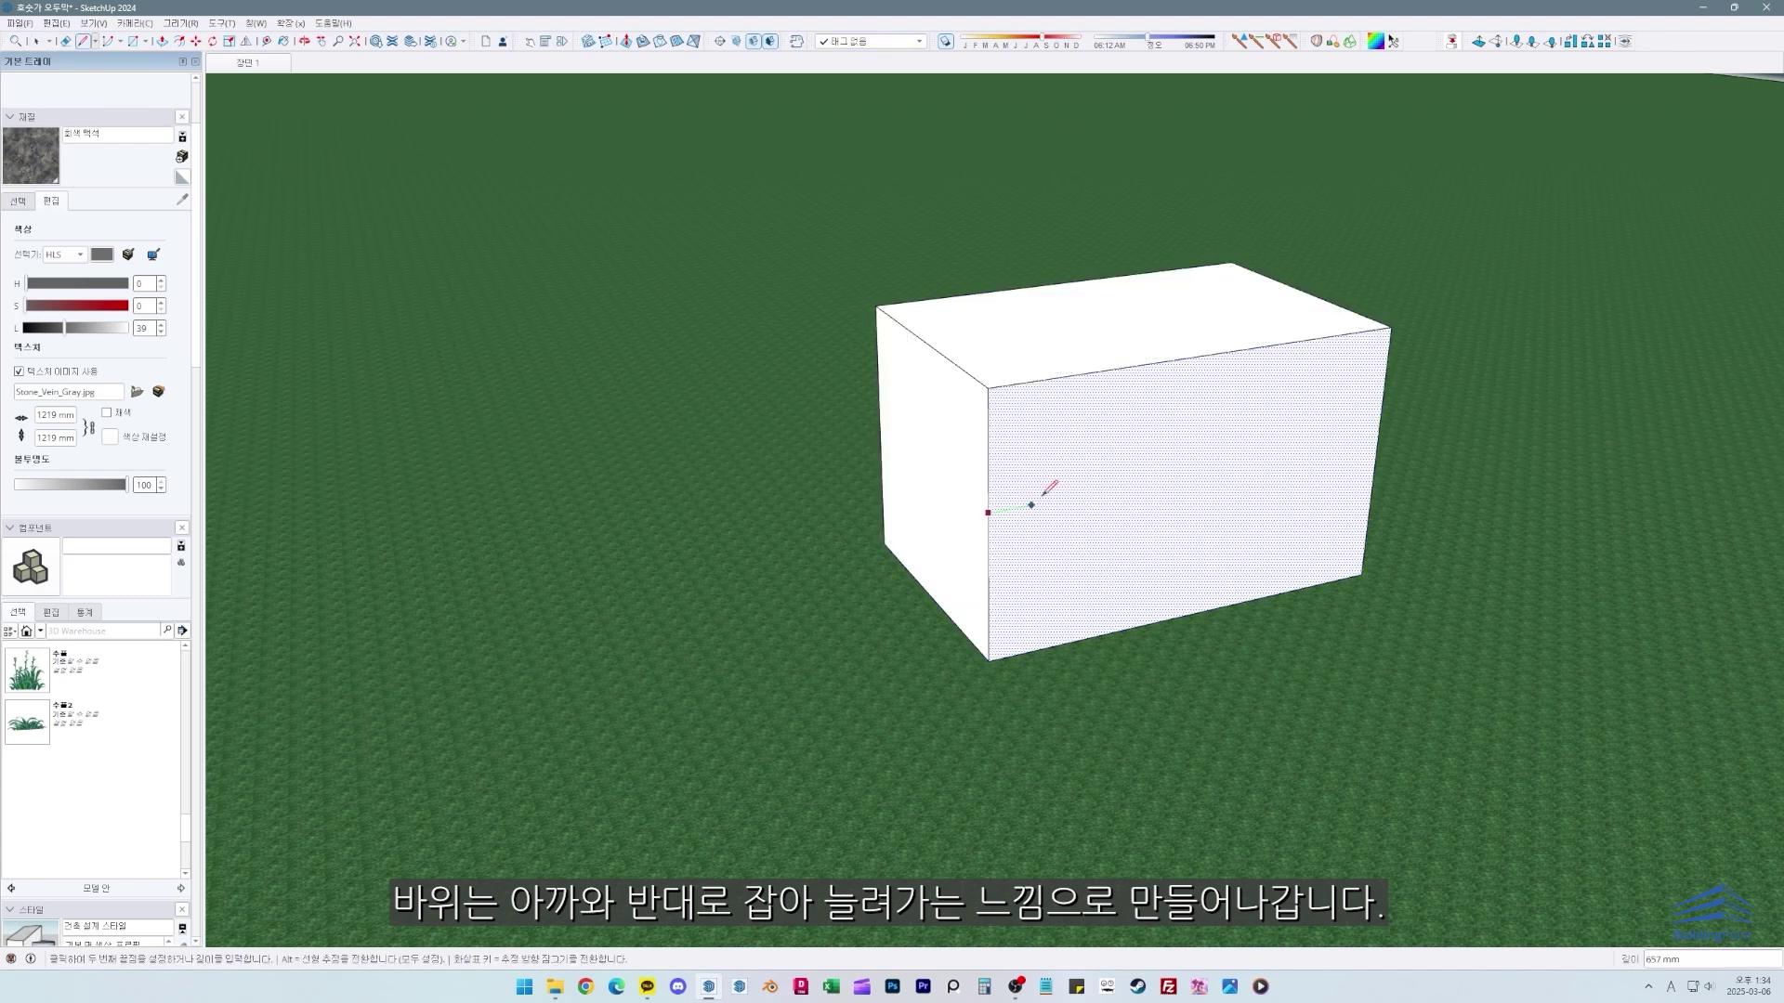
pyautogui.click(1378, 438)
pyautogui.press('space')
pyautogui.moveTo(1286, 557); pyautogui.dragTo(1458, 585, button='middle')
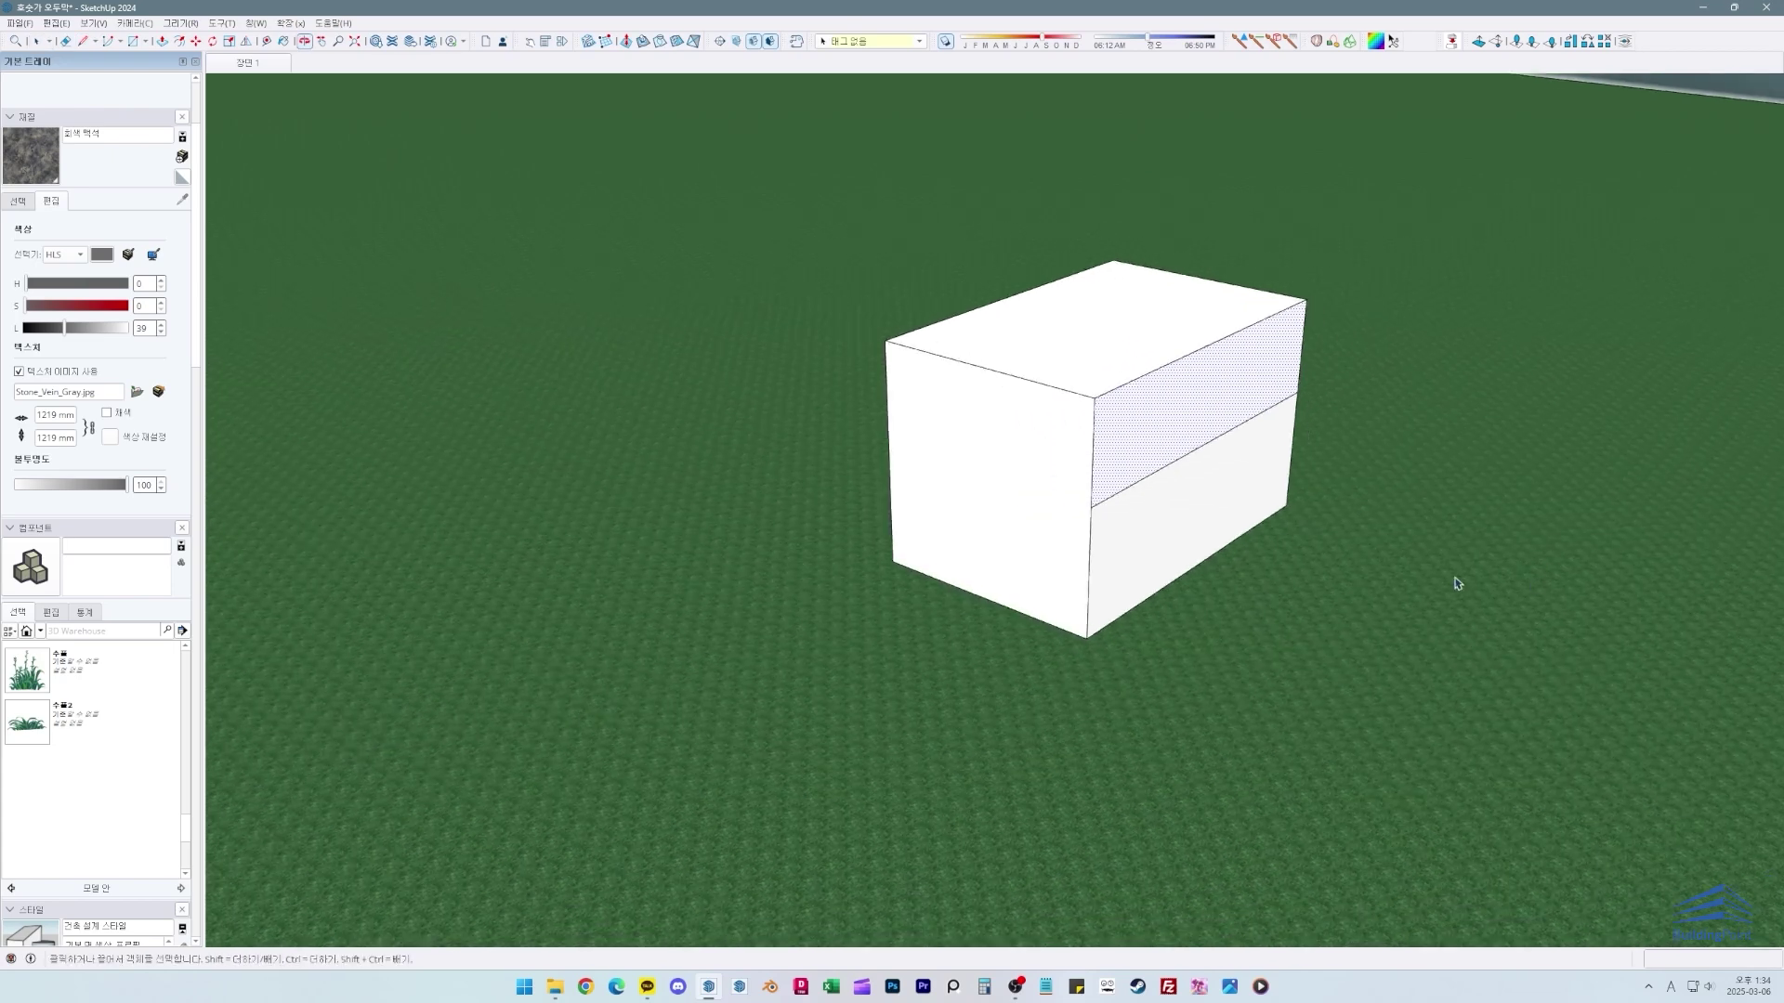
pyautogui.click(1162, 577)
pyautogui.moveTo(1163, 577); pyautogui.dragTo(1057, 638, button='middle')
pyautogui.press('m')
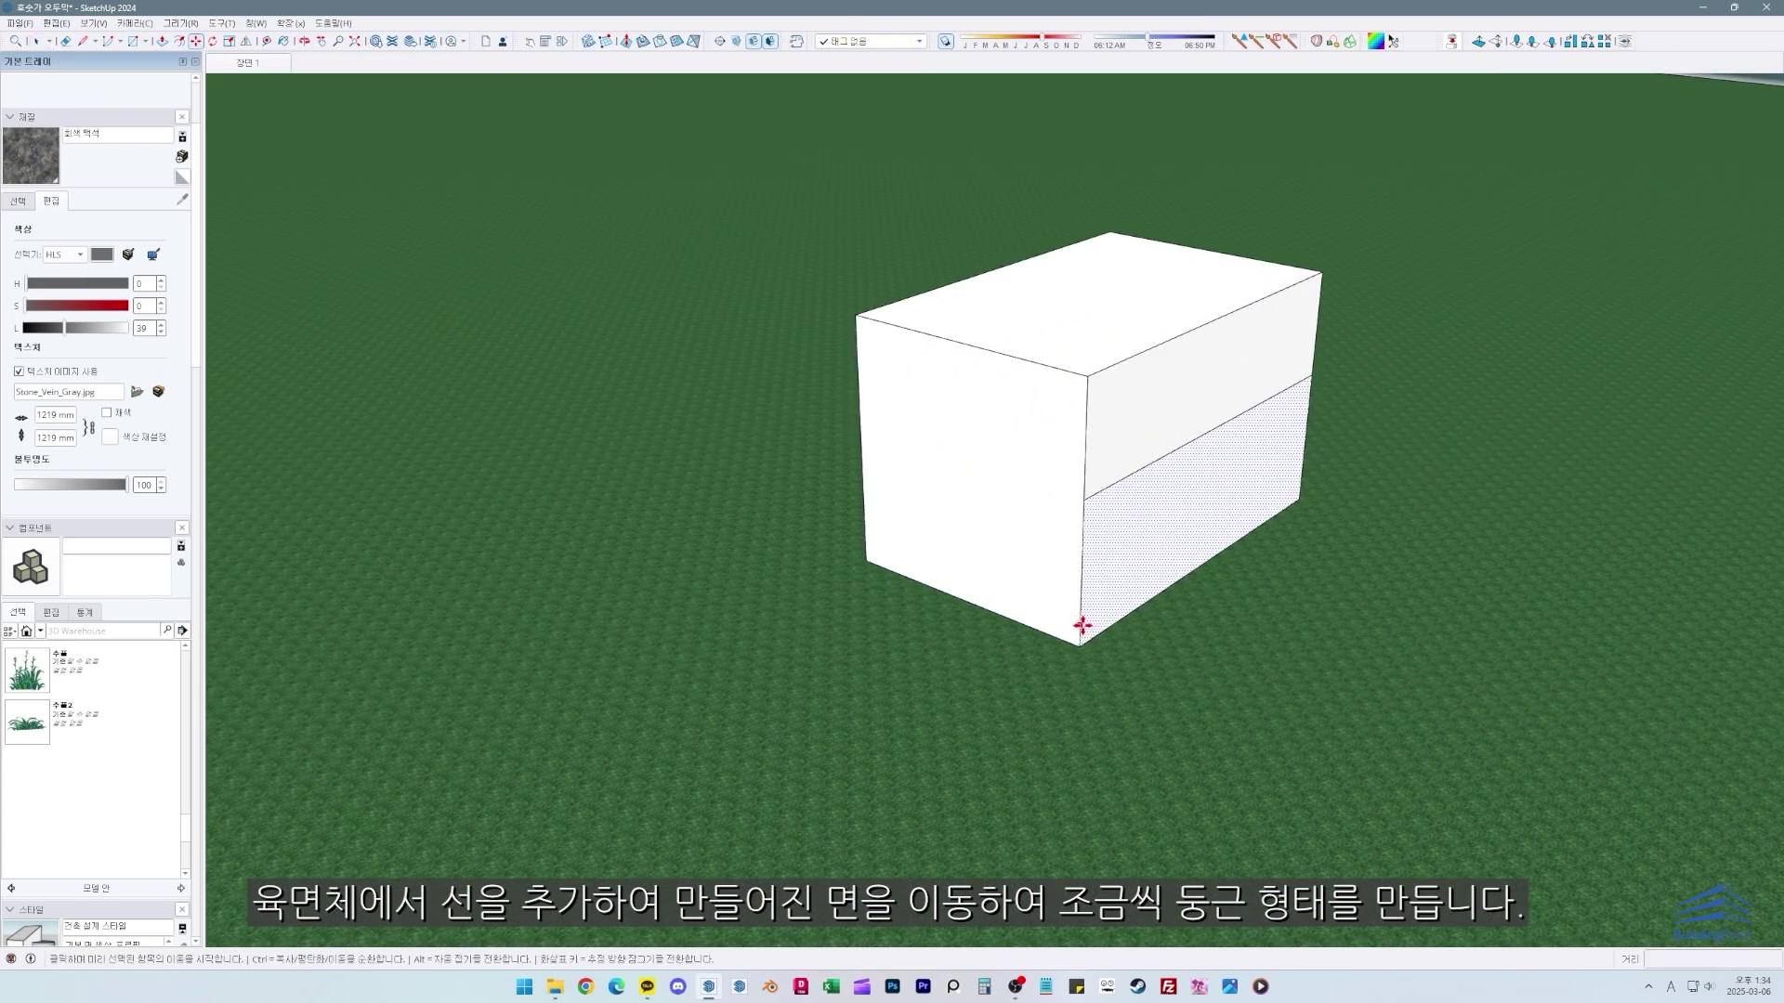
pyautogui.moveTo(1130, 642); pyautogui.dragTo(1151, 645)
# Step: Select the whole rock shape and make it a component named 돌멩이
pyautogui.press('space')
pyautogui.tripleClick(1127, 525)
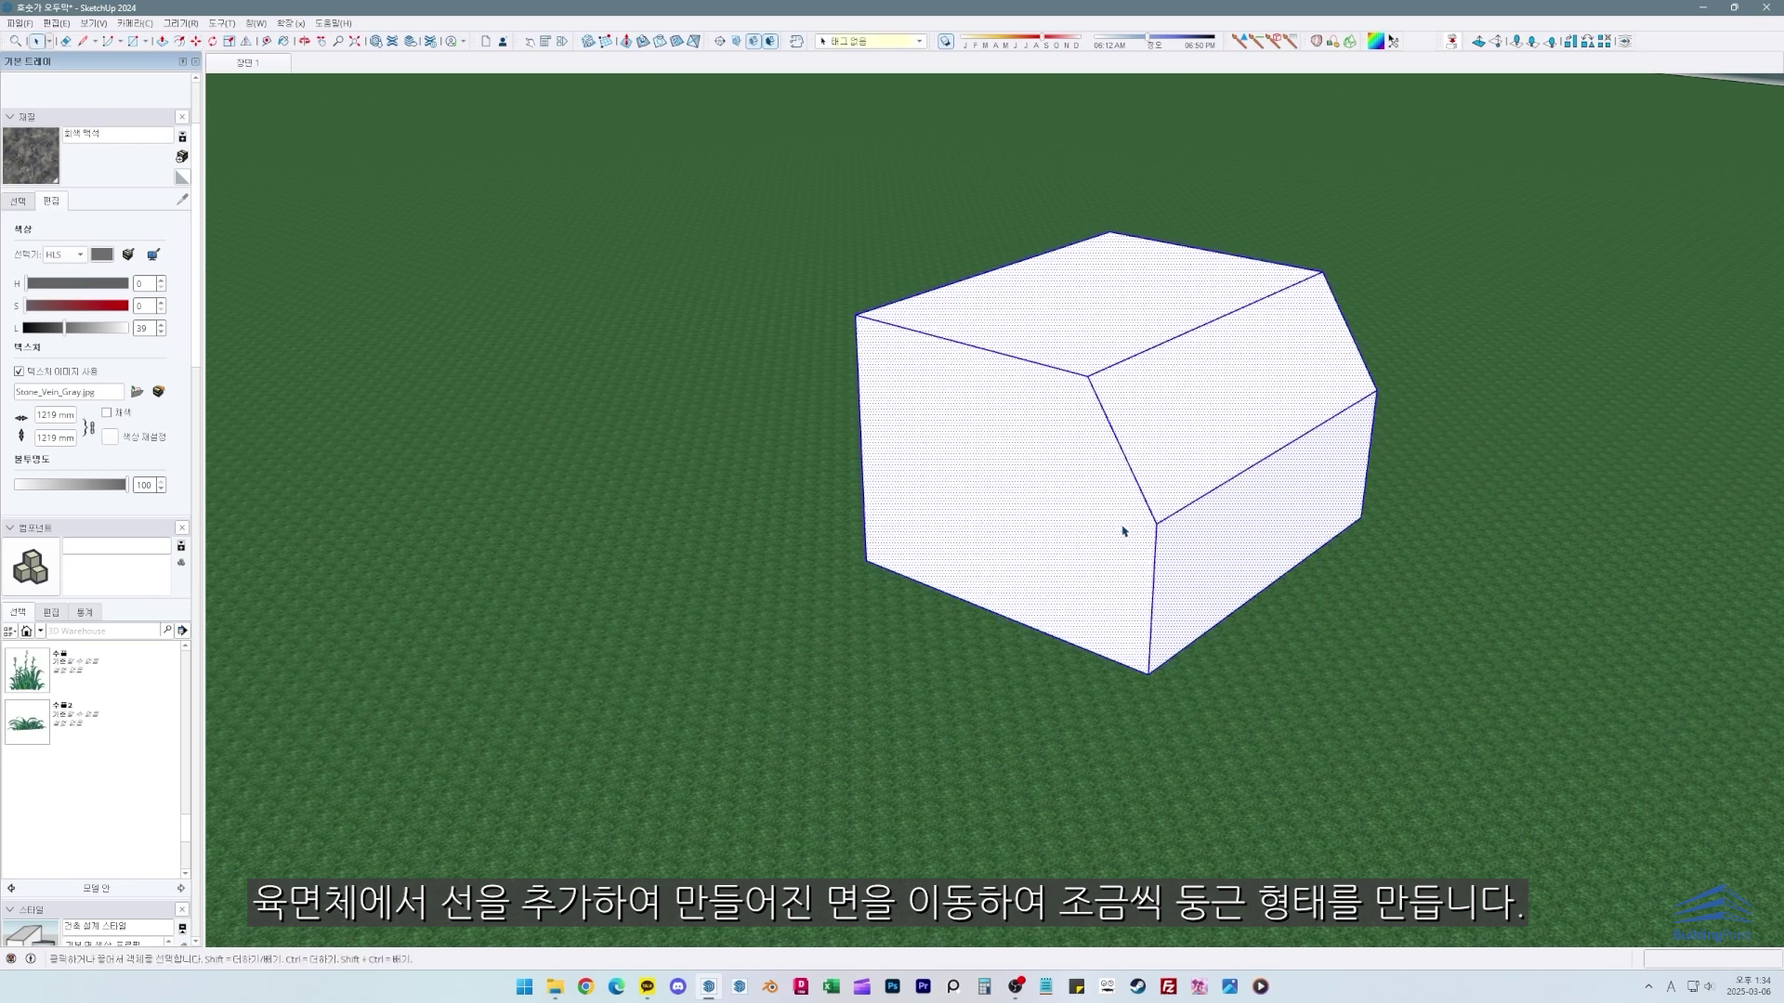
pyautogui.rightClick(1124, 526)
pyautogui.click(1173, 640)
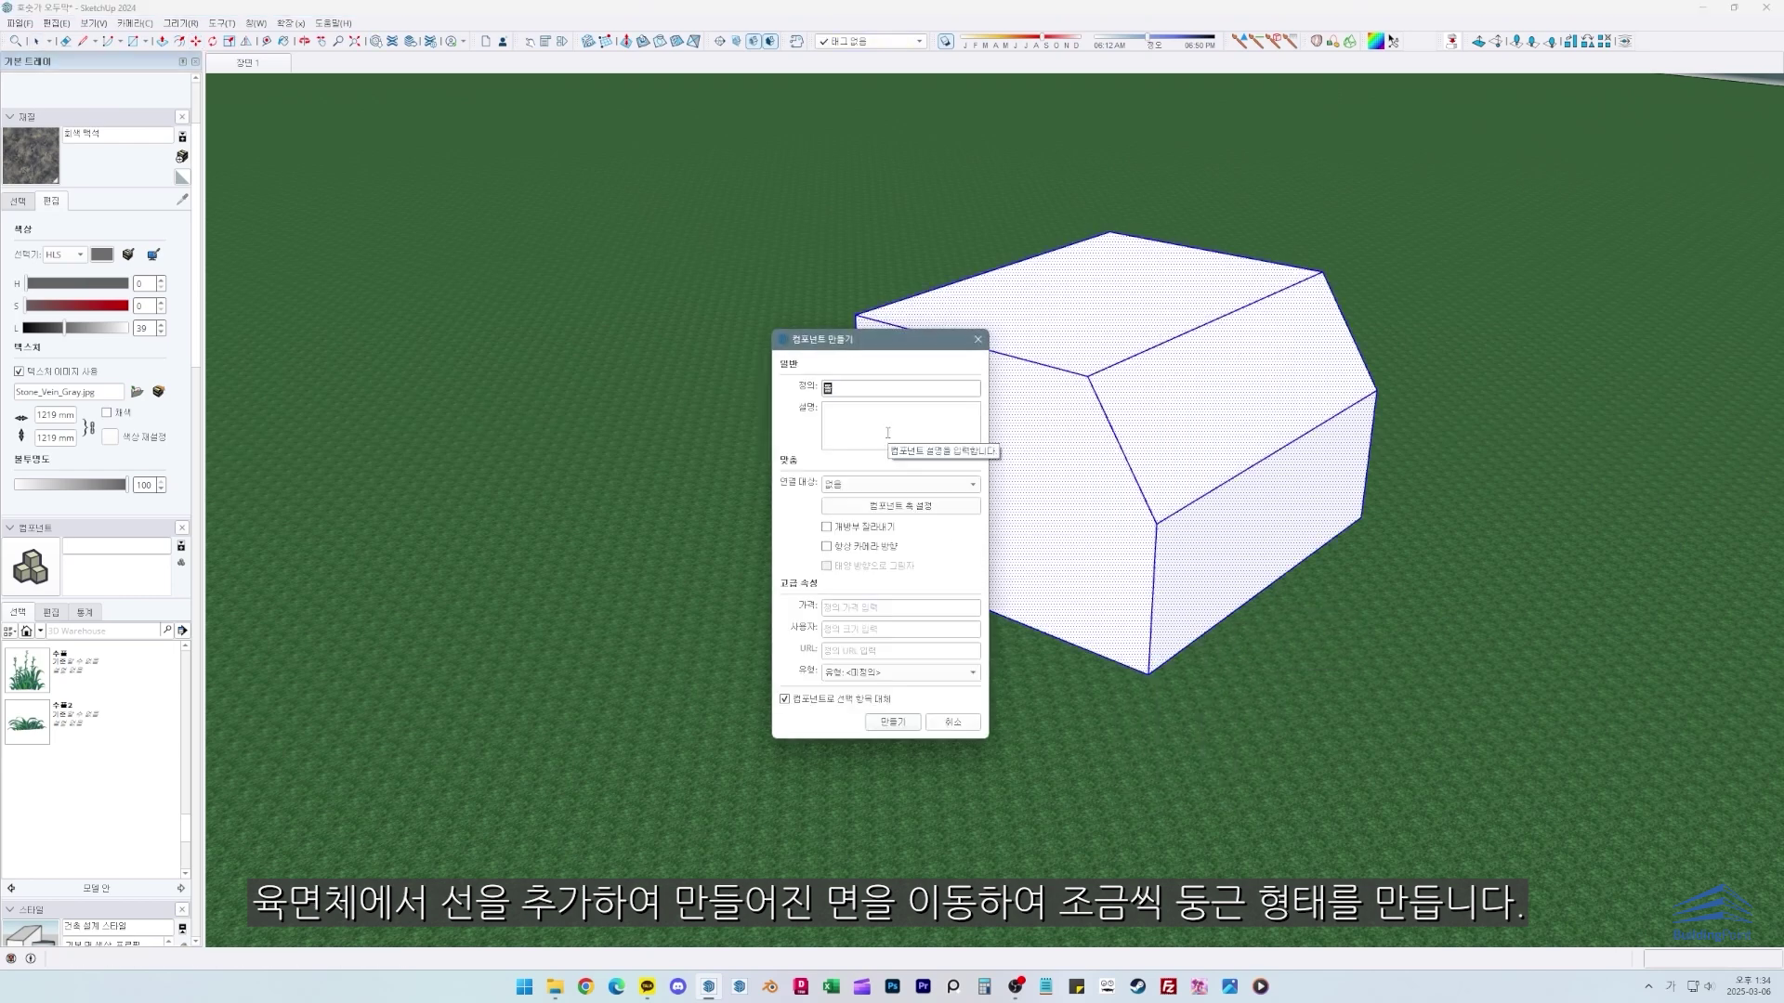
pyautogui.write('돌멩이')
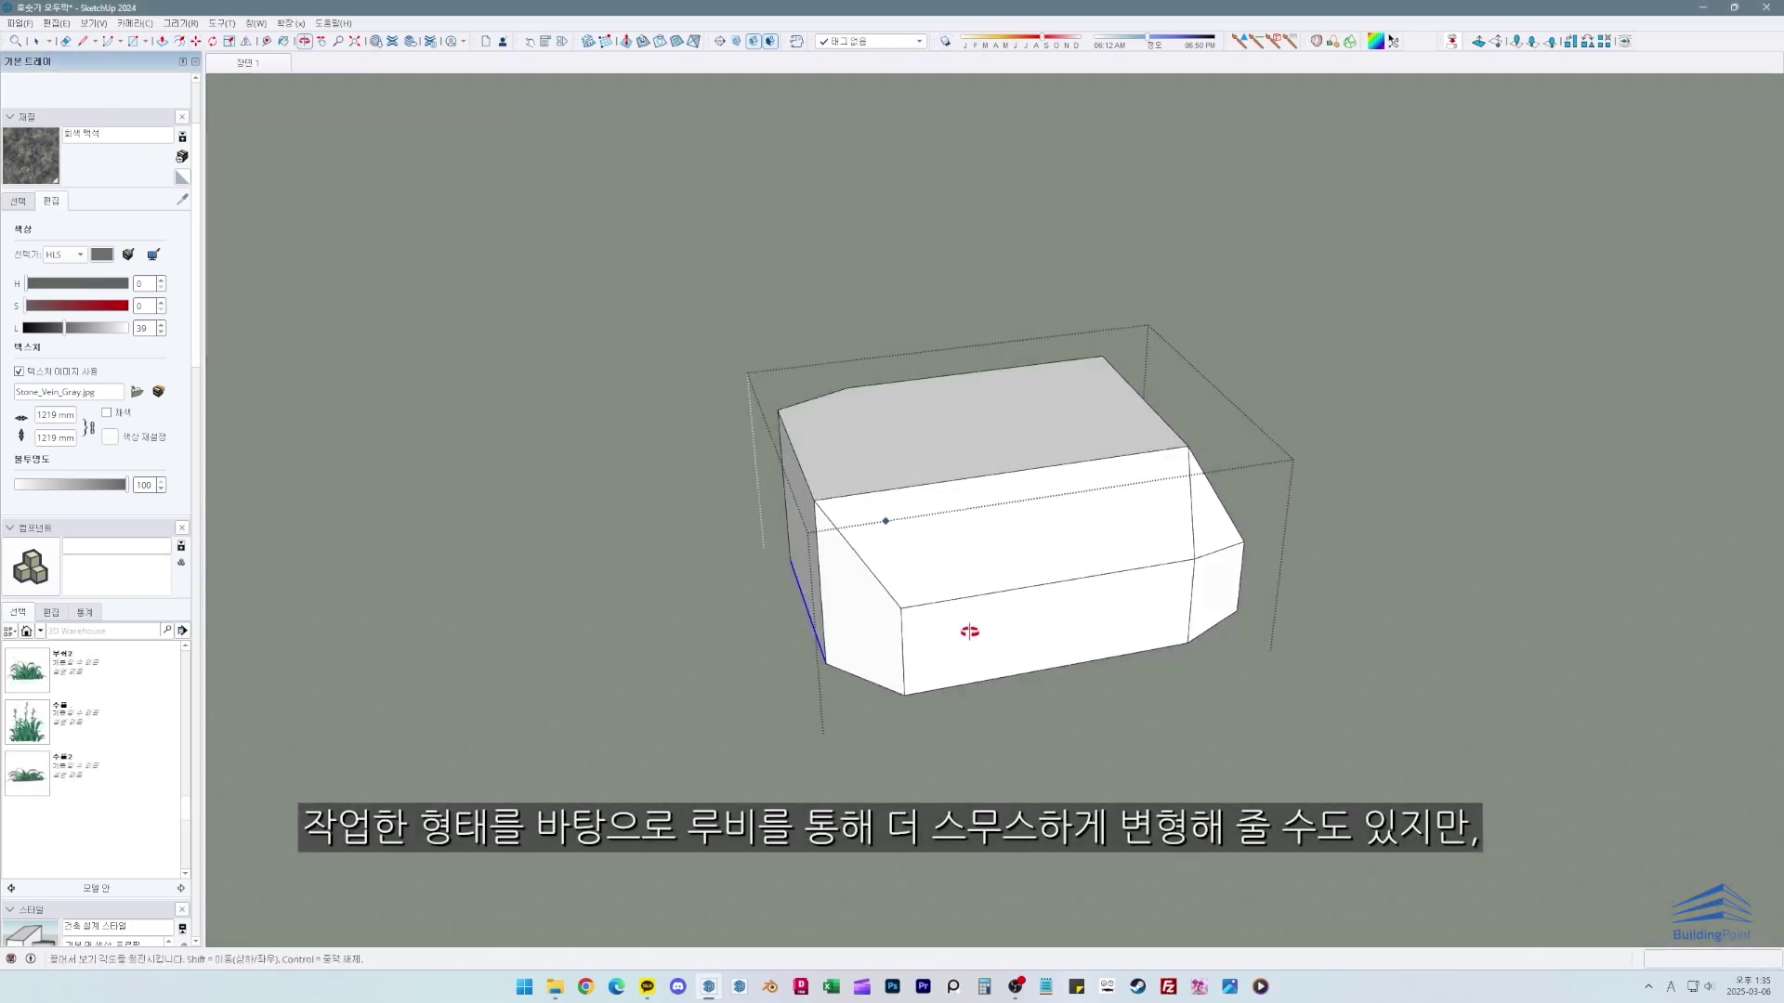
# Step: Draw an edge across the rock's top face near one end and move the adjacent end edge down to form a slope
pyautogui.press('l')
pyautogui.hotkey('ctrl', 'a')
pyautogui.click(846, 385)
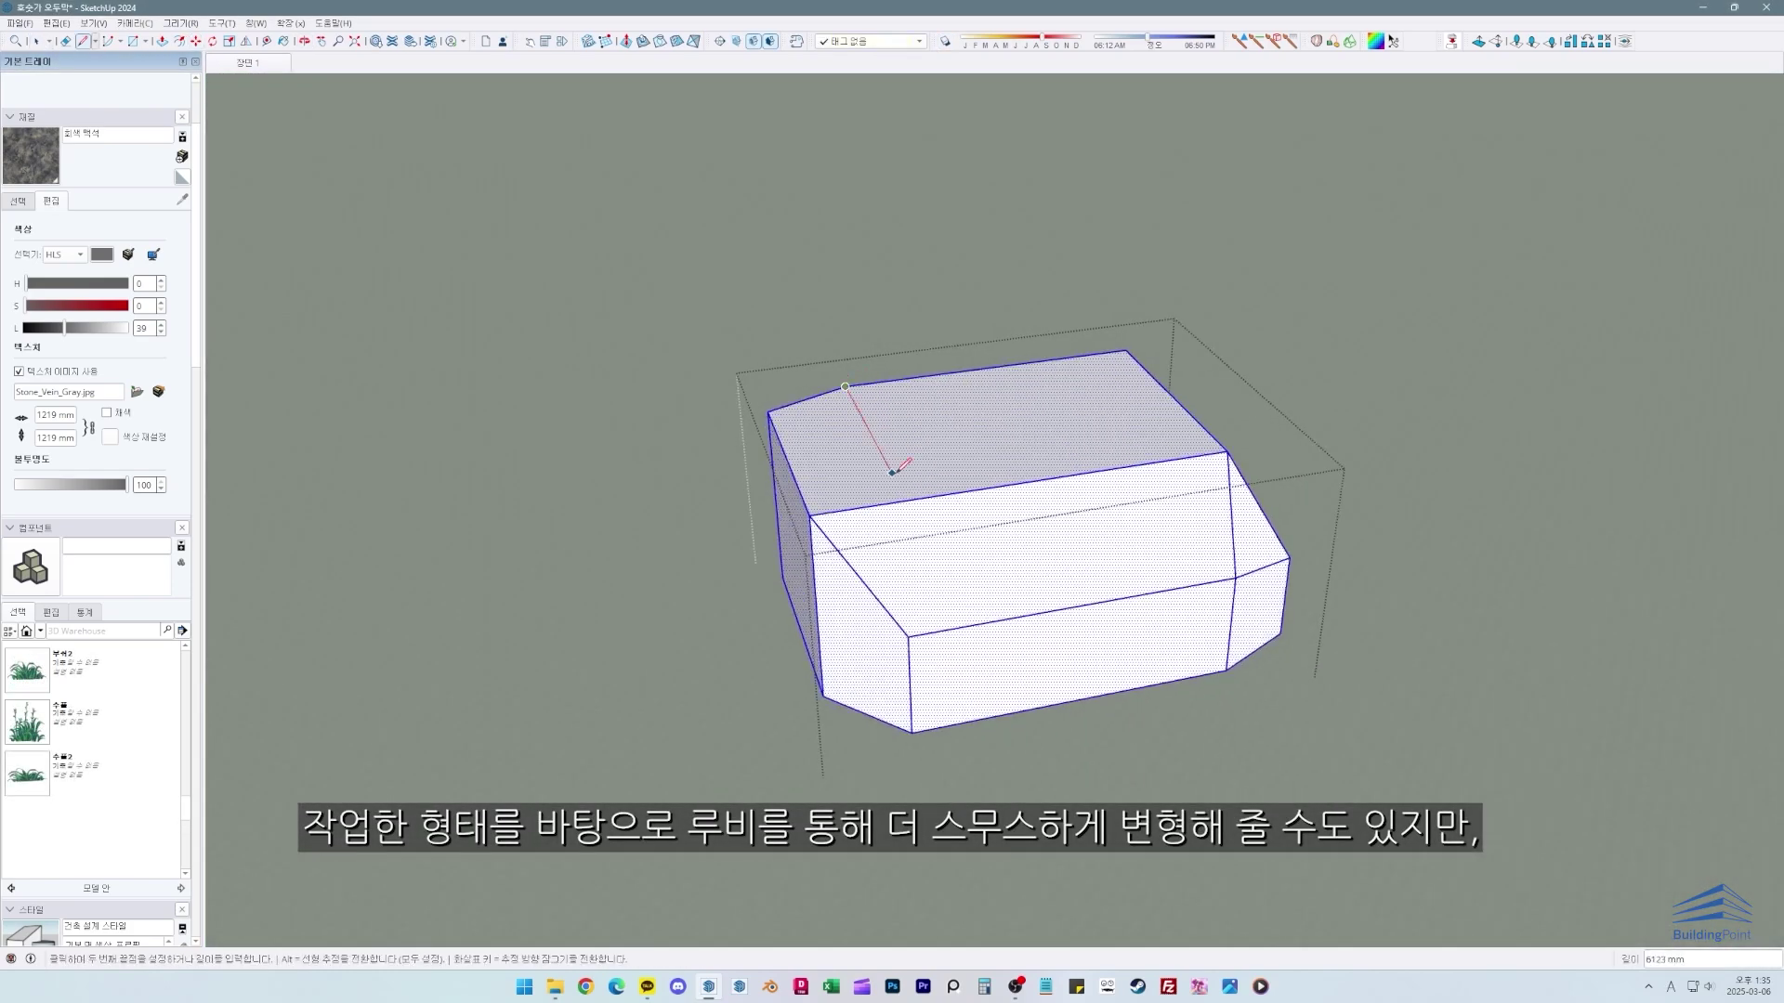
pyautogui.click(906, 500)
pyautogui.hotkey('ctrl', 't')
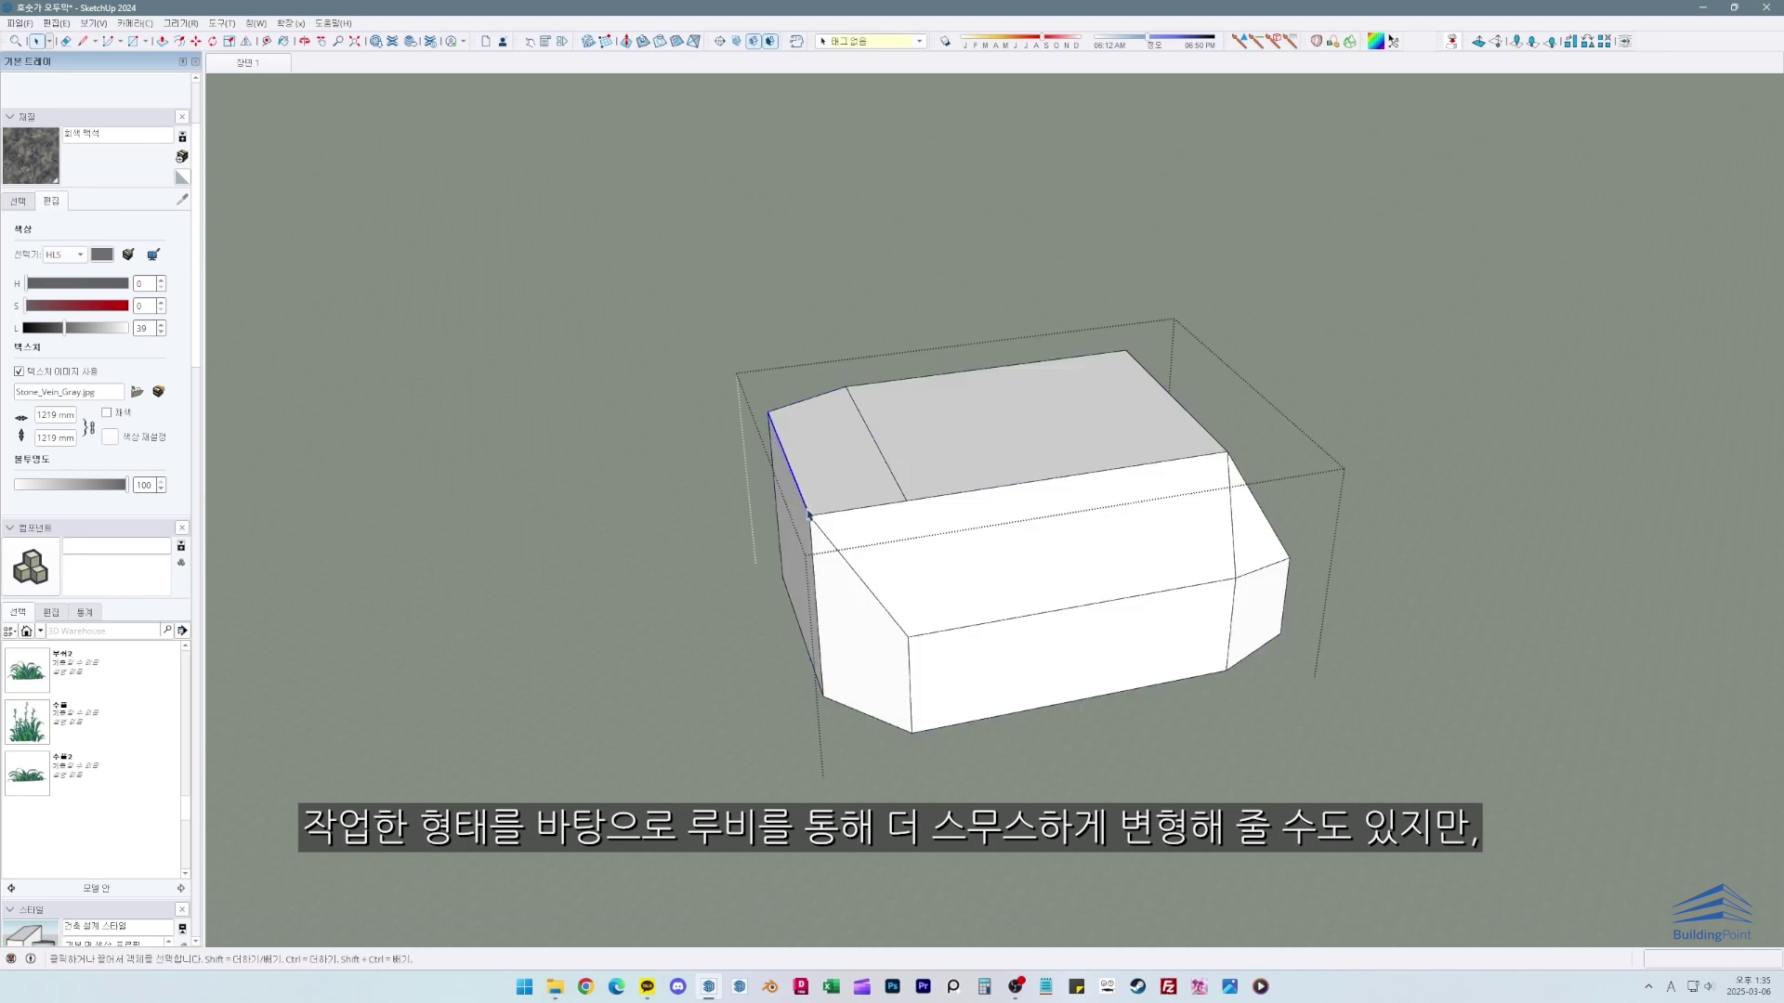
pyautogui.press('m')
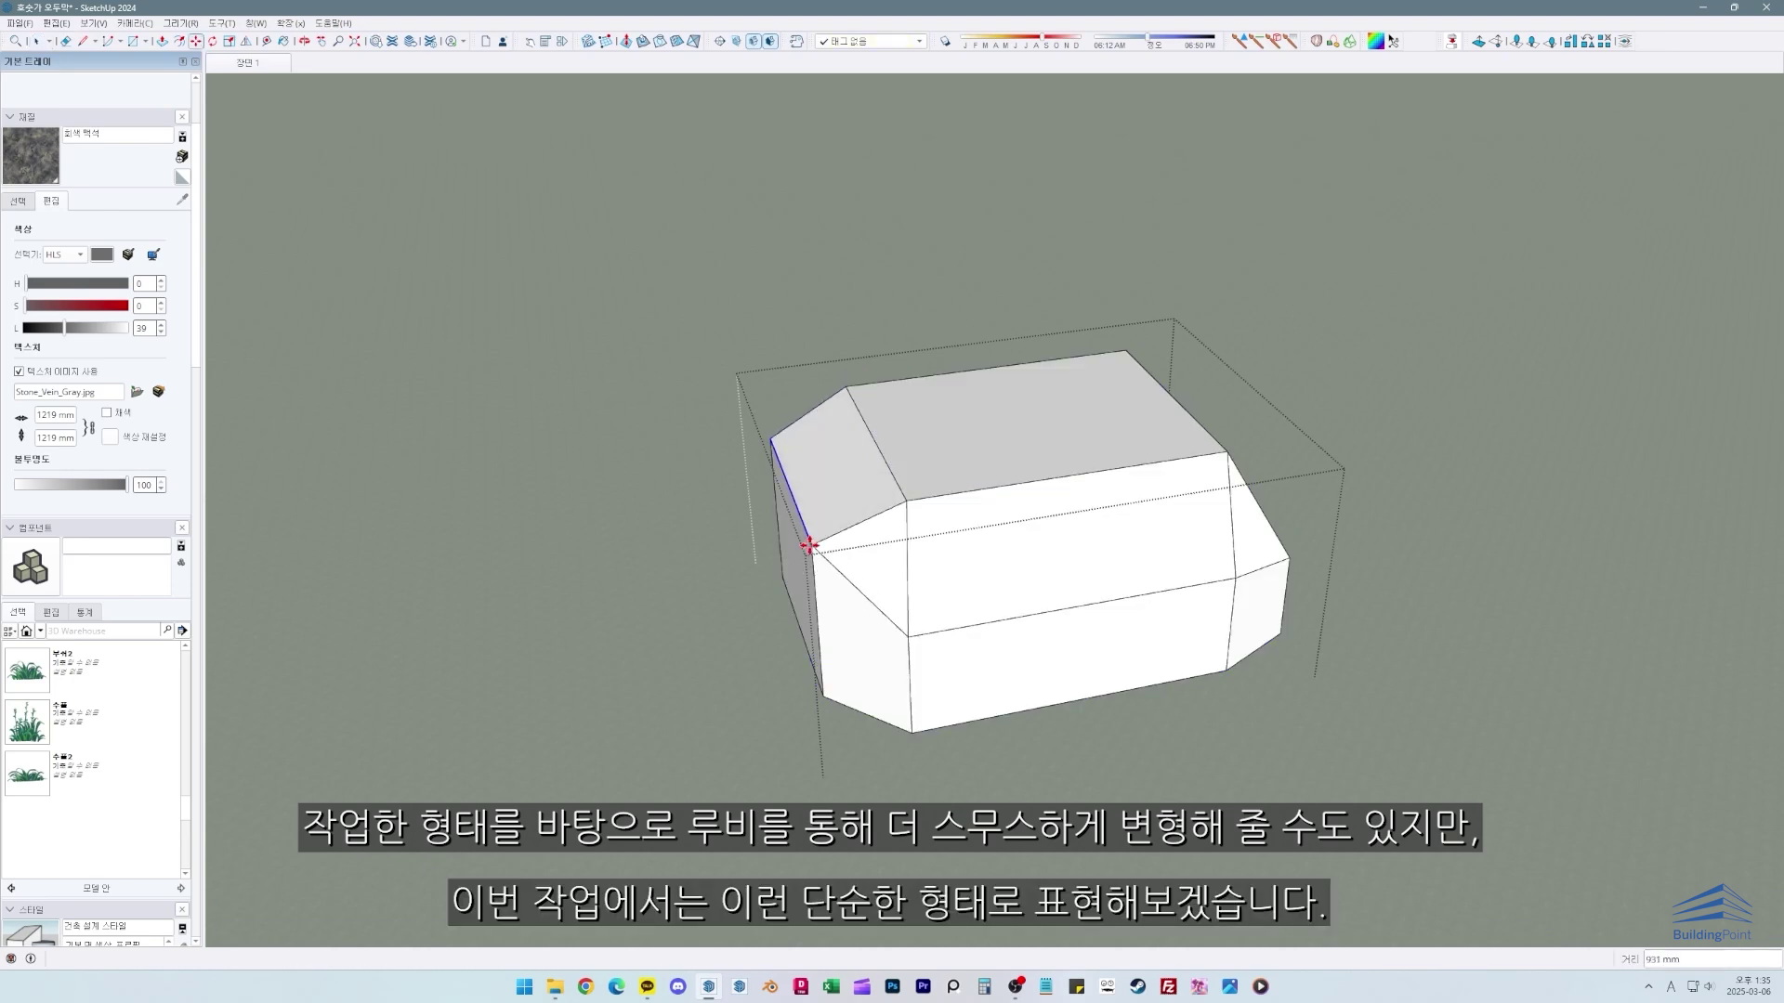
# Step: Draw an edge down the rock's large side face from its top corner to the base corner
pyautogui.moveTo(808, 511); pyautogui.dragTo(1260, 342, button='middle')
pyautogui.moveTo(1229, 507); pyautogui.dragTo(1063, 577, button='middle')
pyautogui.press('space')
pyautogui.tripleClick(942, 576)
pyautogui.moveTo(942, 576); pyautogui.dragTo(994, 511, button='middle')
pyautogui.press('l')
pyautogui.click(1000, 504)
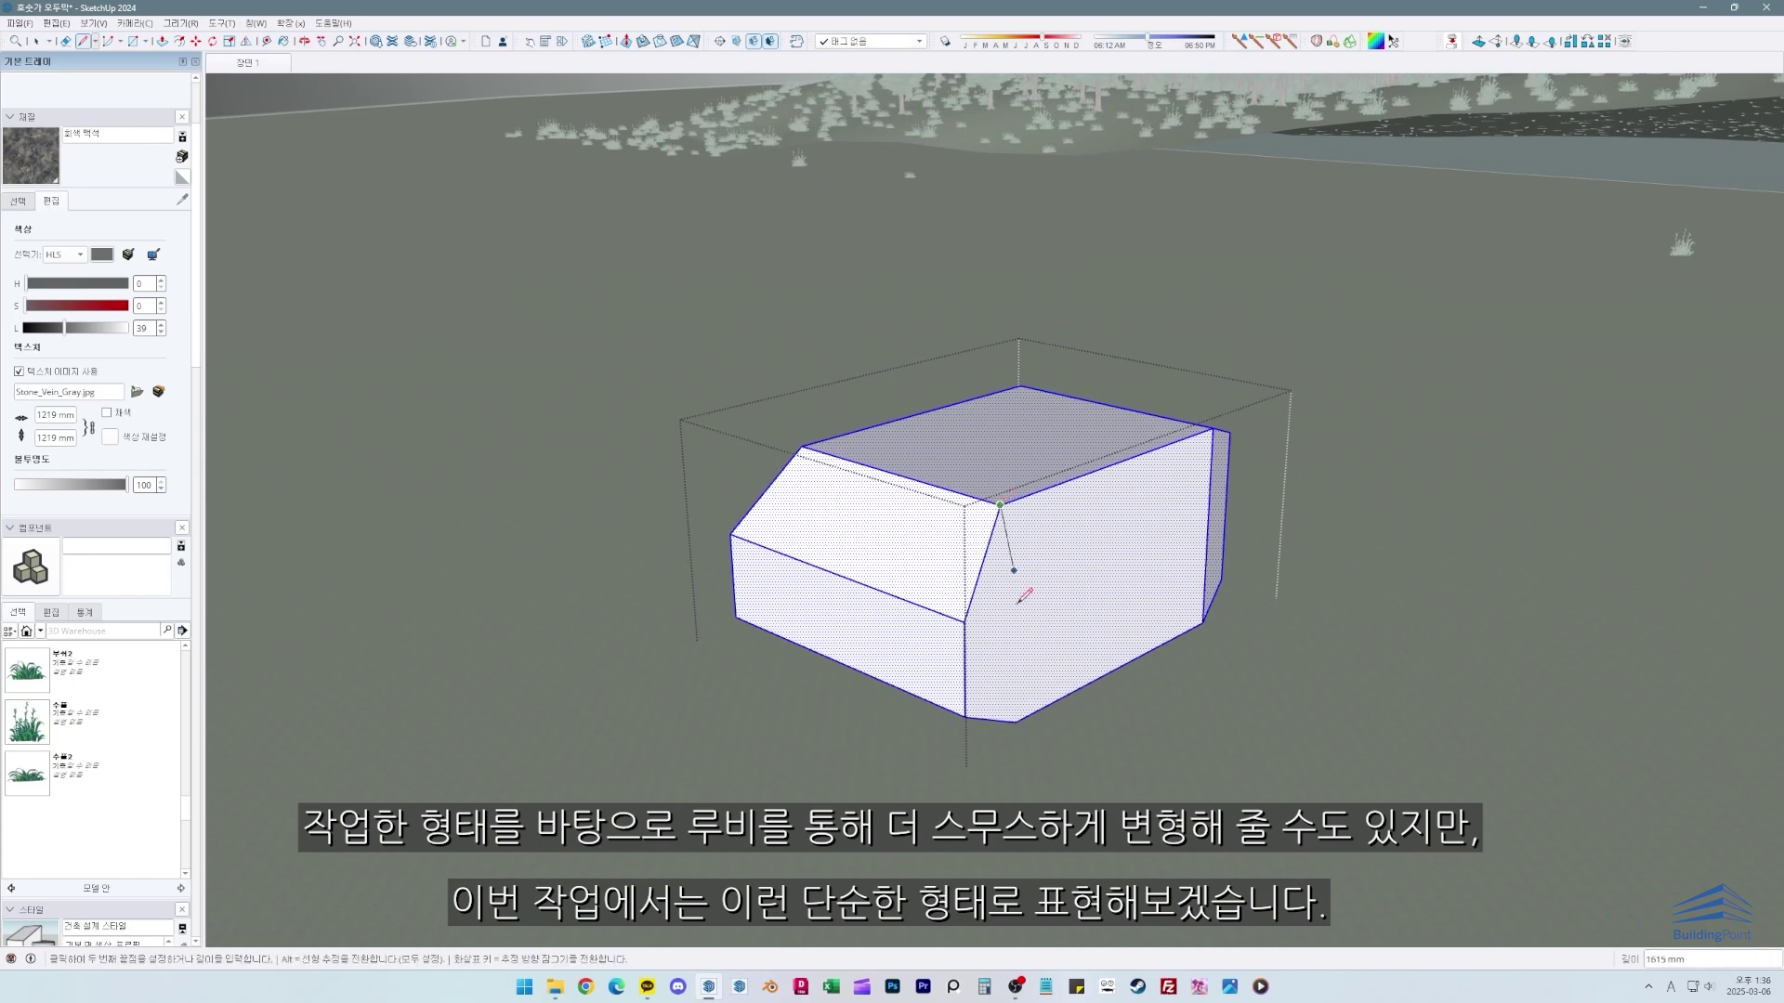
pyautogui.click(1016, 717)
pyautogui.scroll(2, 1016, 717)
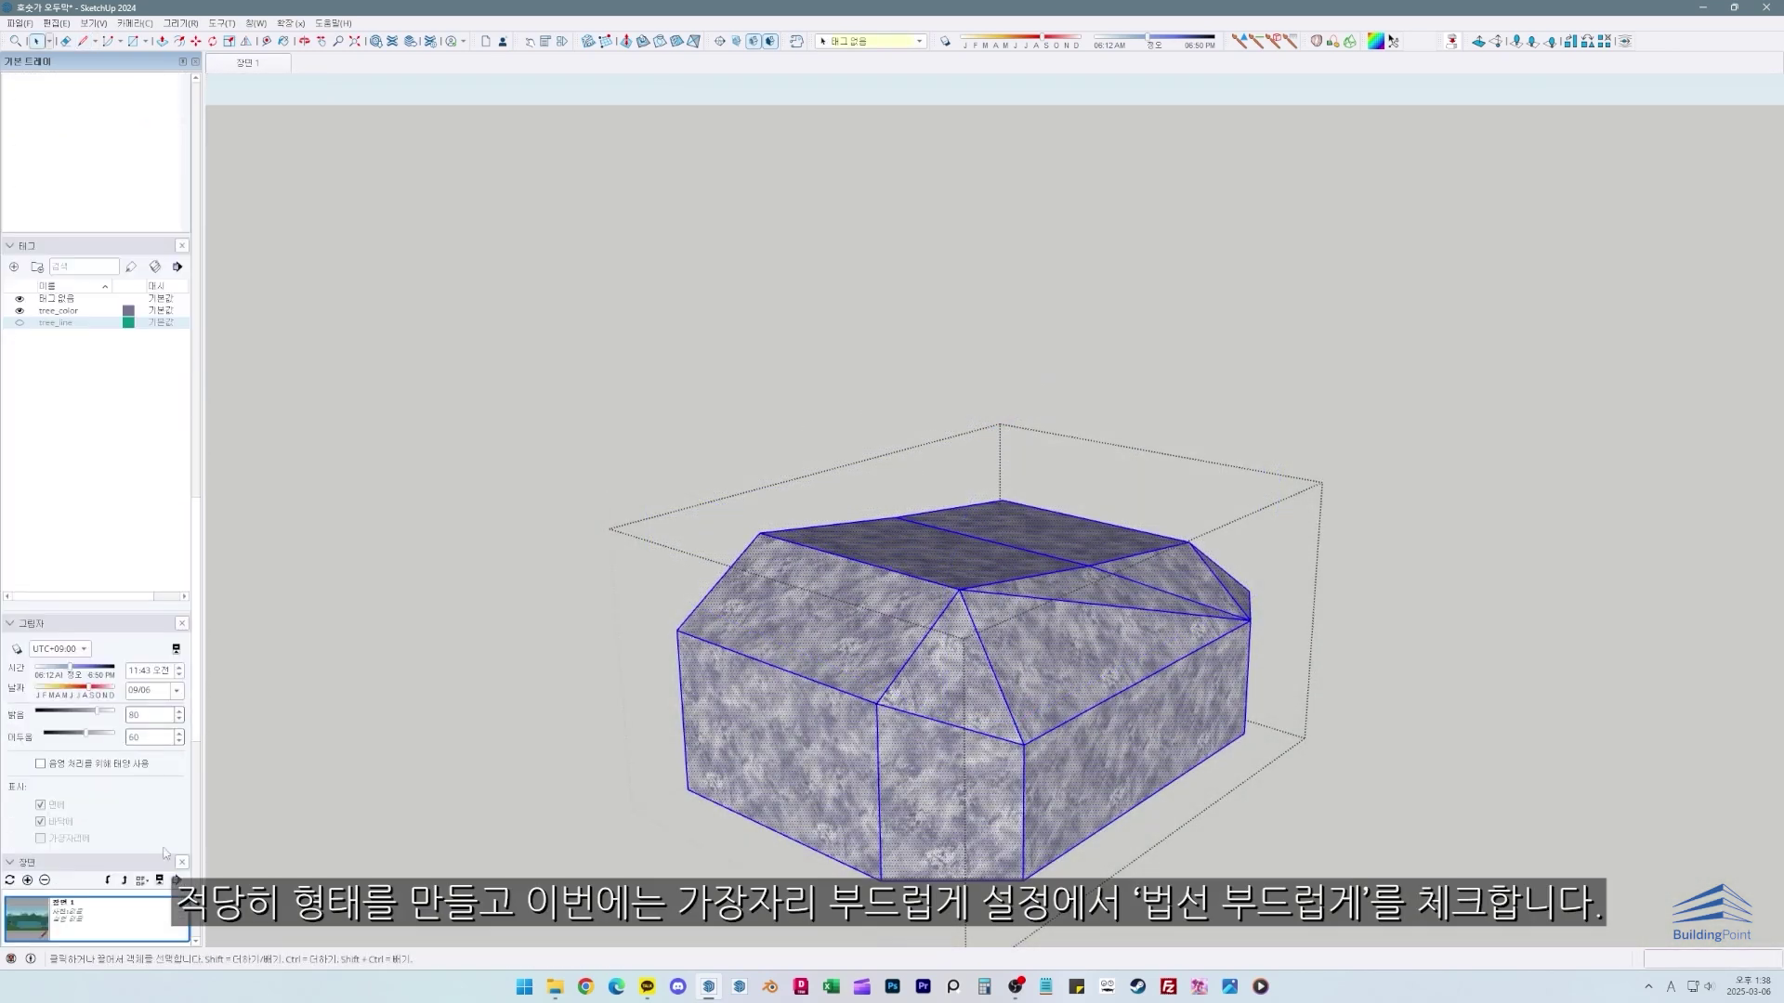
# Step: Soften the selected rock's edges at a 180-degree angle between normals, with smooth normals (법선 부드럽게) enabled
pyautogui.scroll(-5, 172, 797)
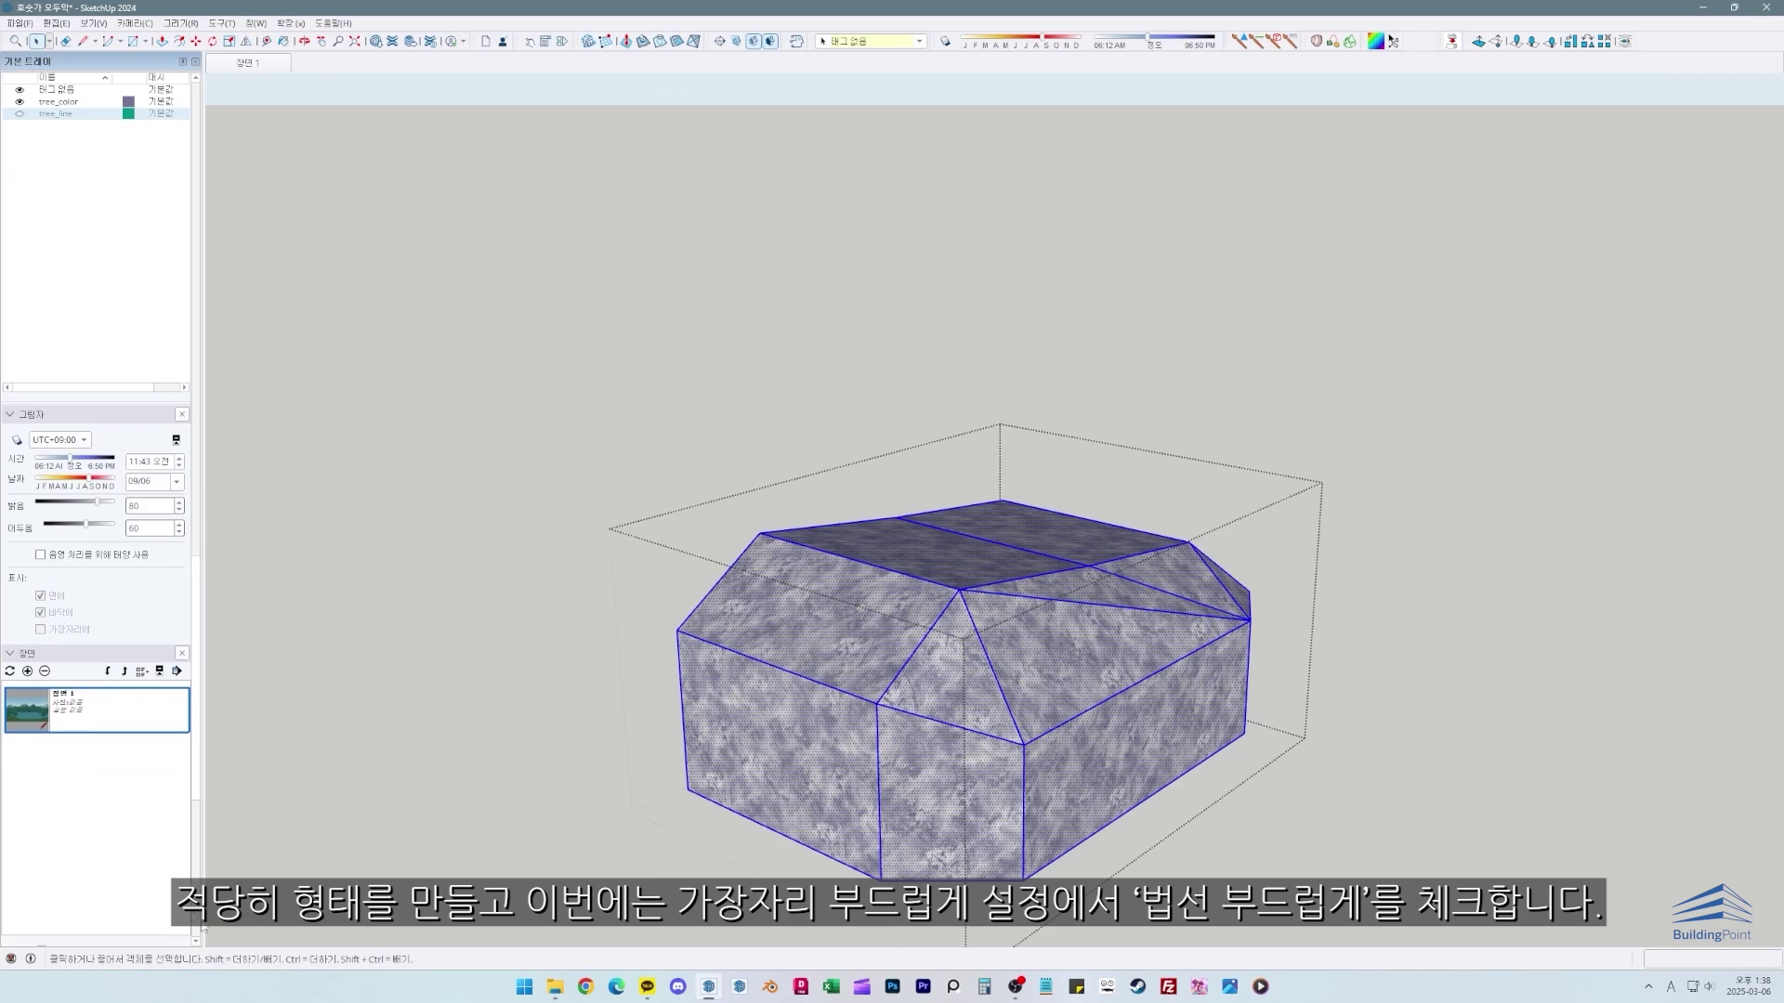
pyautogui.scroll(-1, 110, 862)
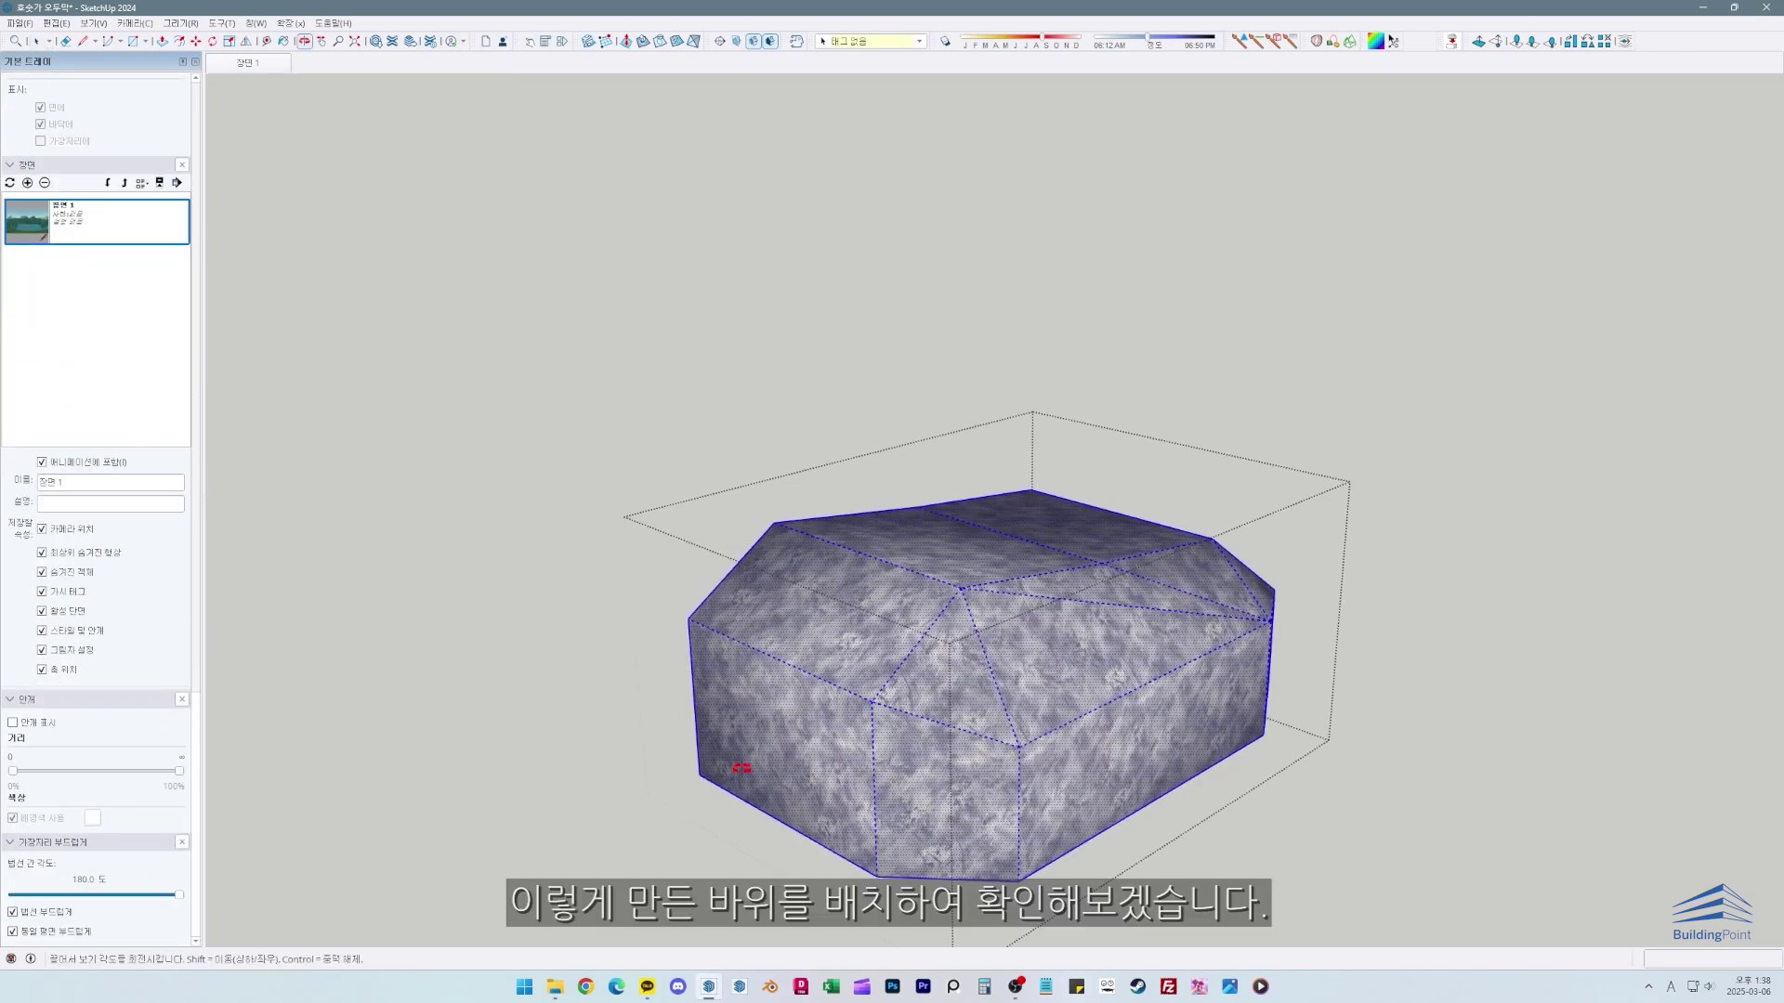
pyautogui.moveTo(737, 777); pyautogui.dragTo(790, 771, button='middle')
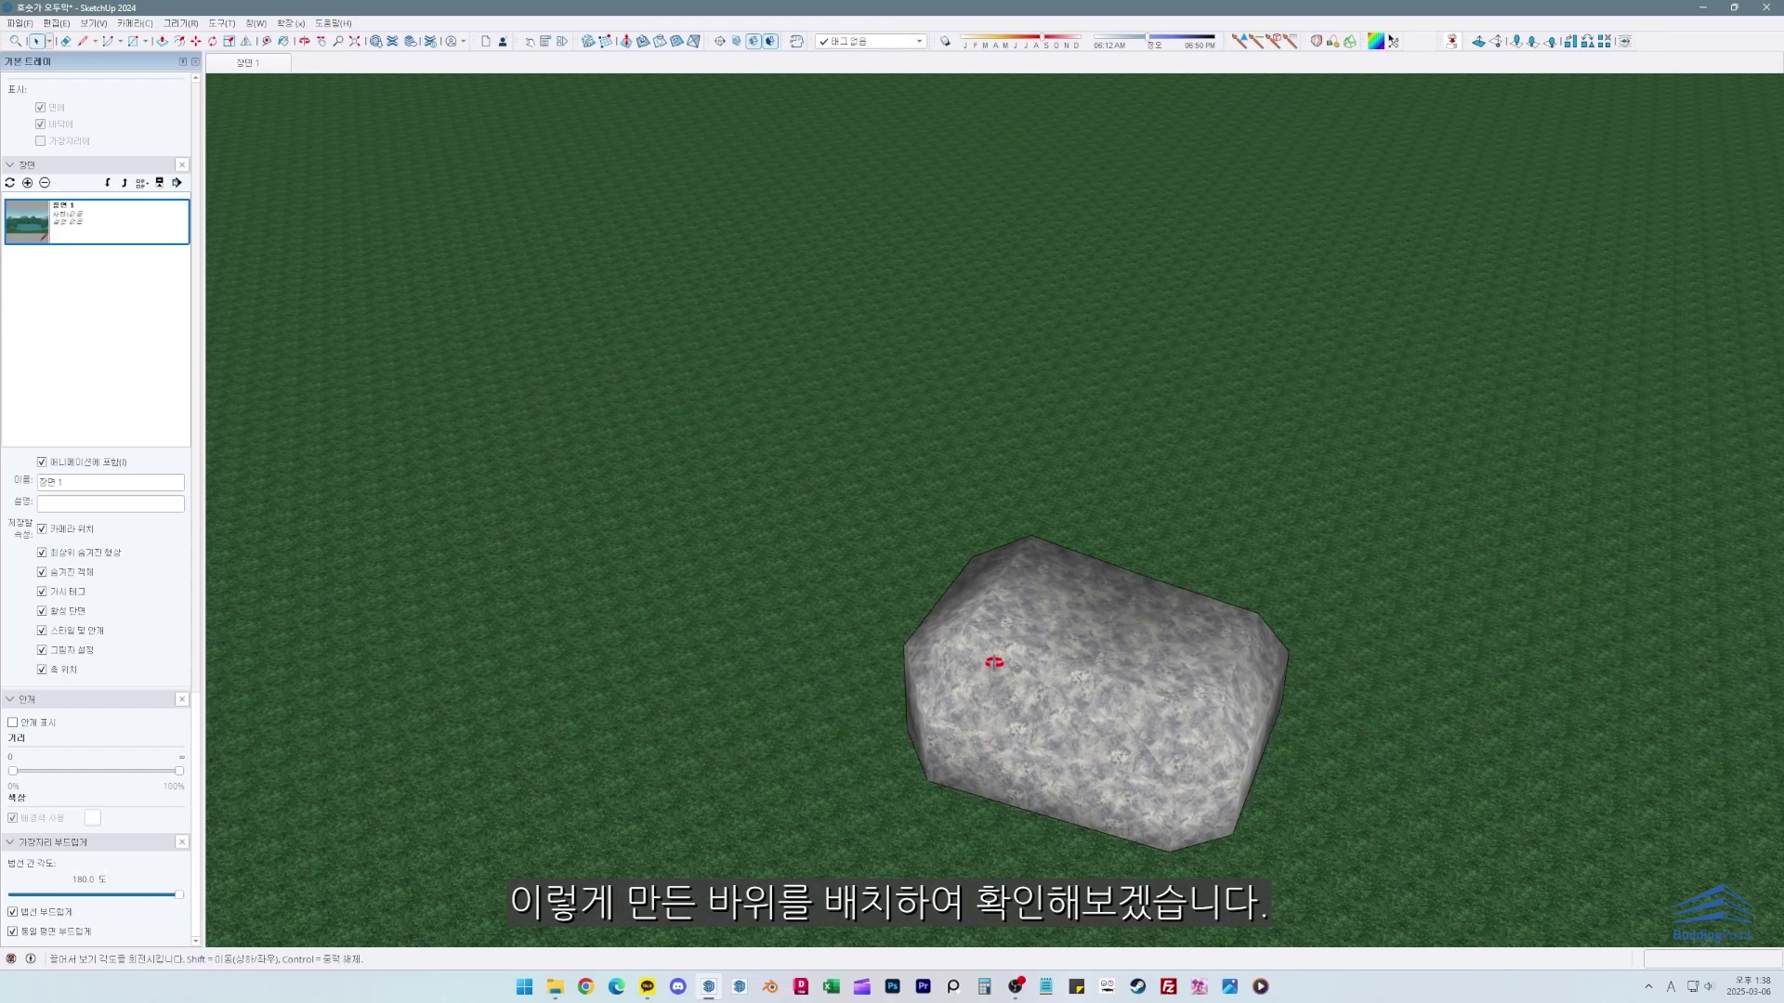
pyautogui.moveTo(994, 663); pyautogui.dragTo(1185, 704, button='middle')
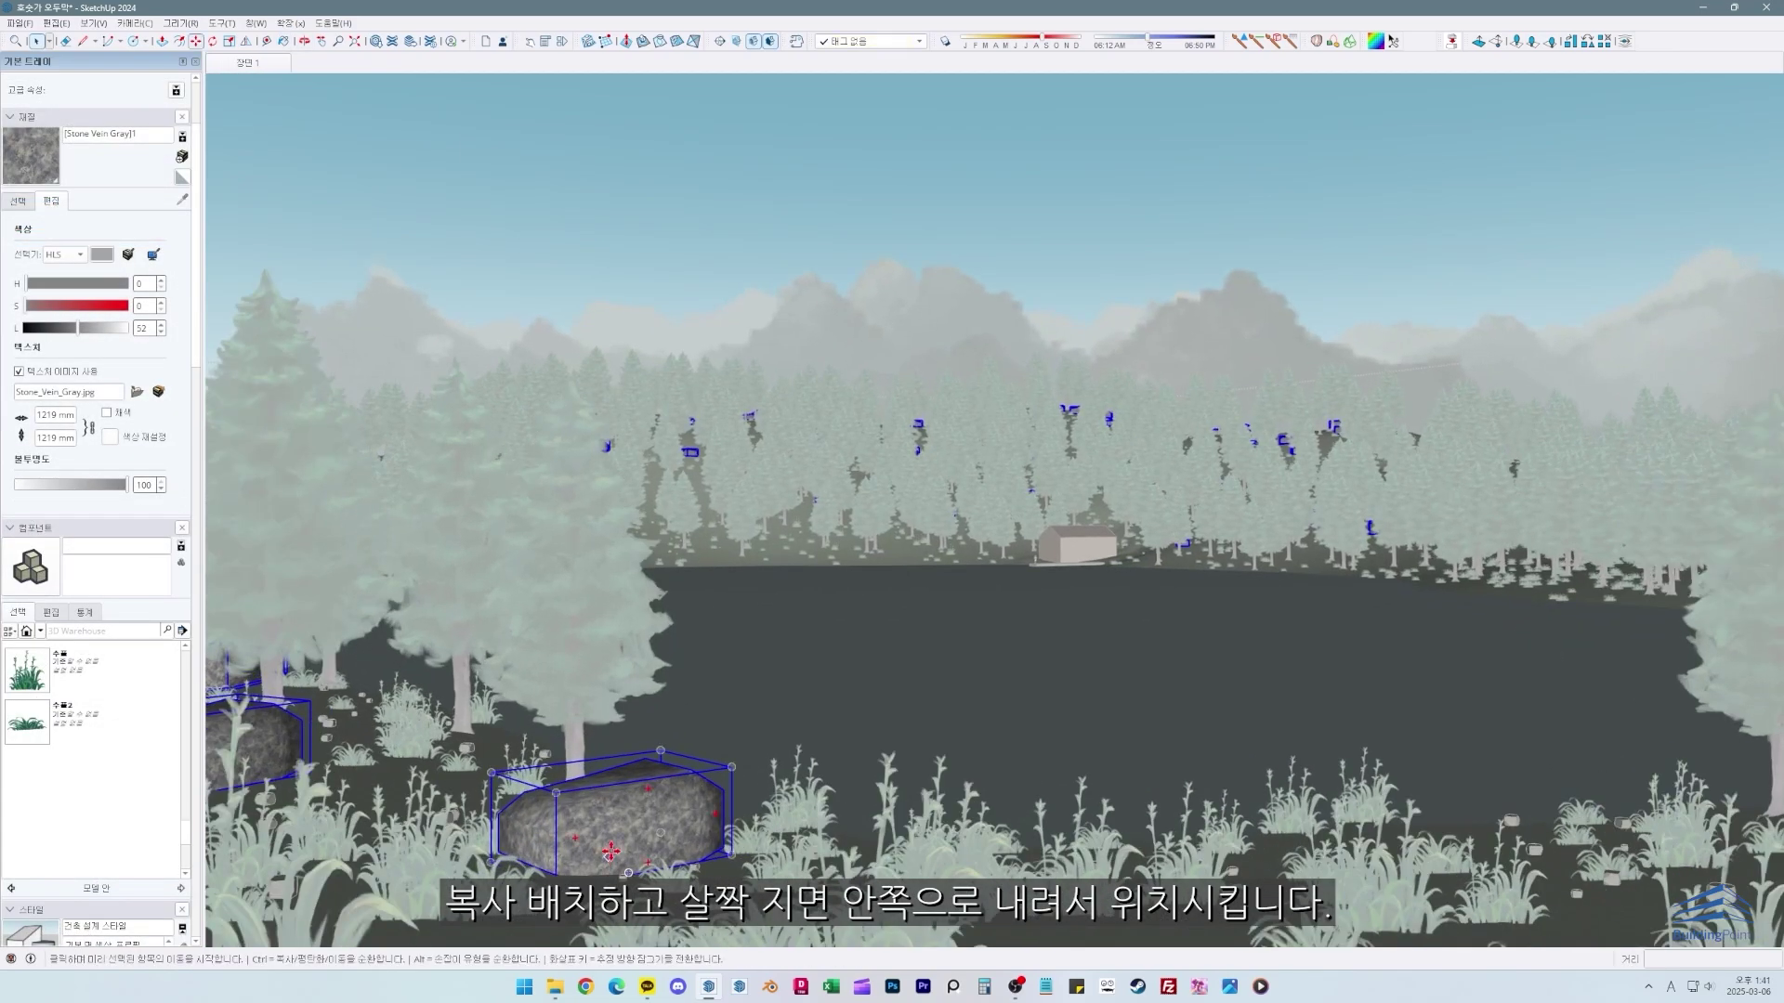
# Step: Lower the copied rocks slightly into the ground and return to the saved scene 장면 1
pyautogui.scroll(1, 611, 851)
pyautogui.click(638, 820)
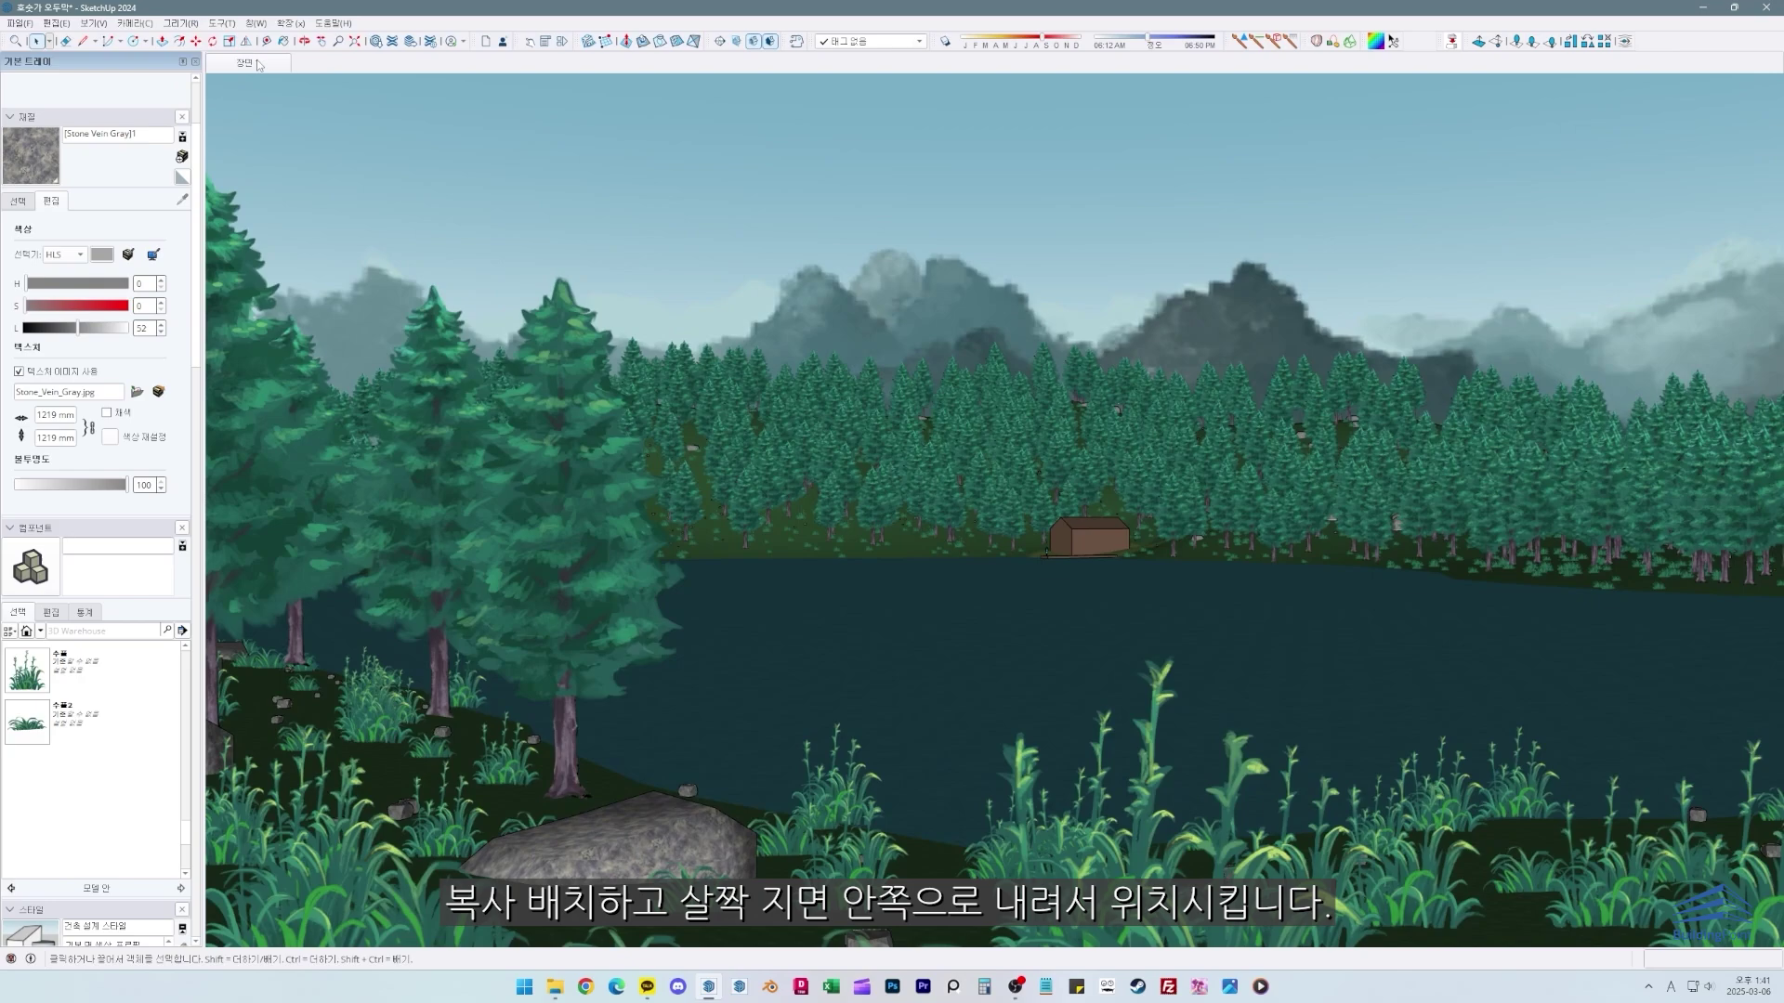
pyautogui.click(259, 65)
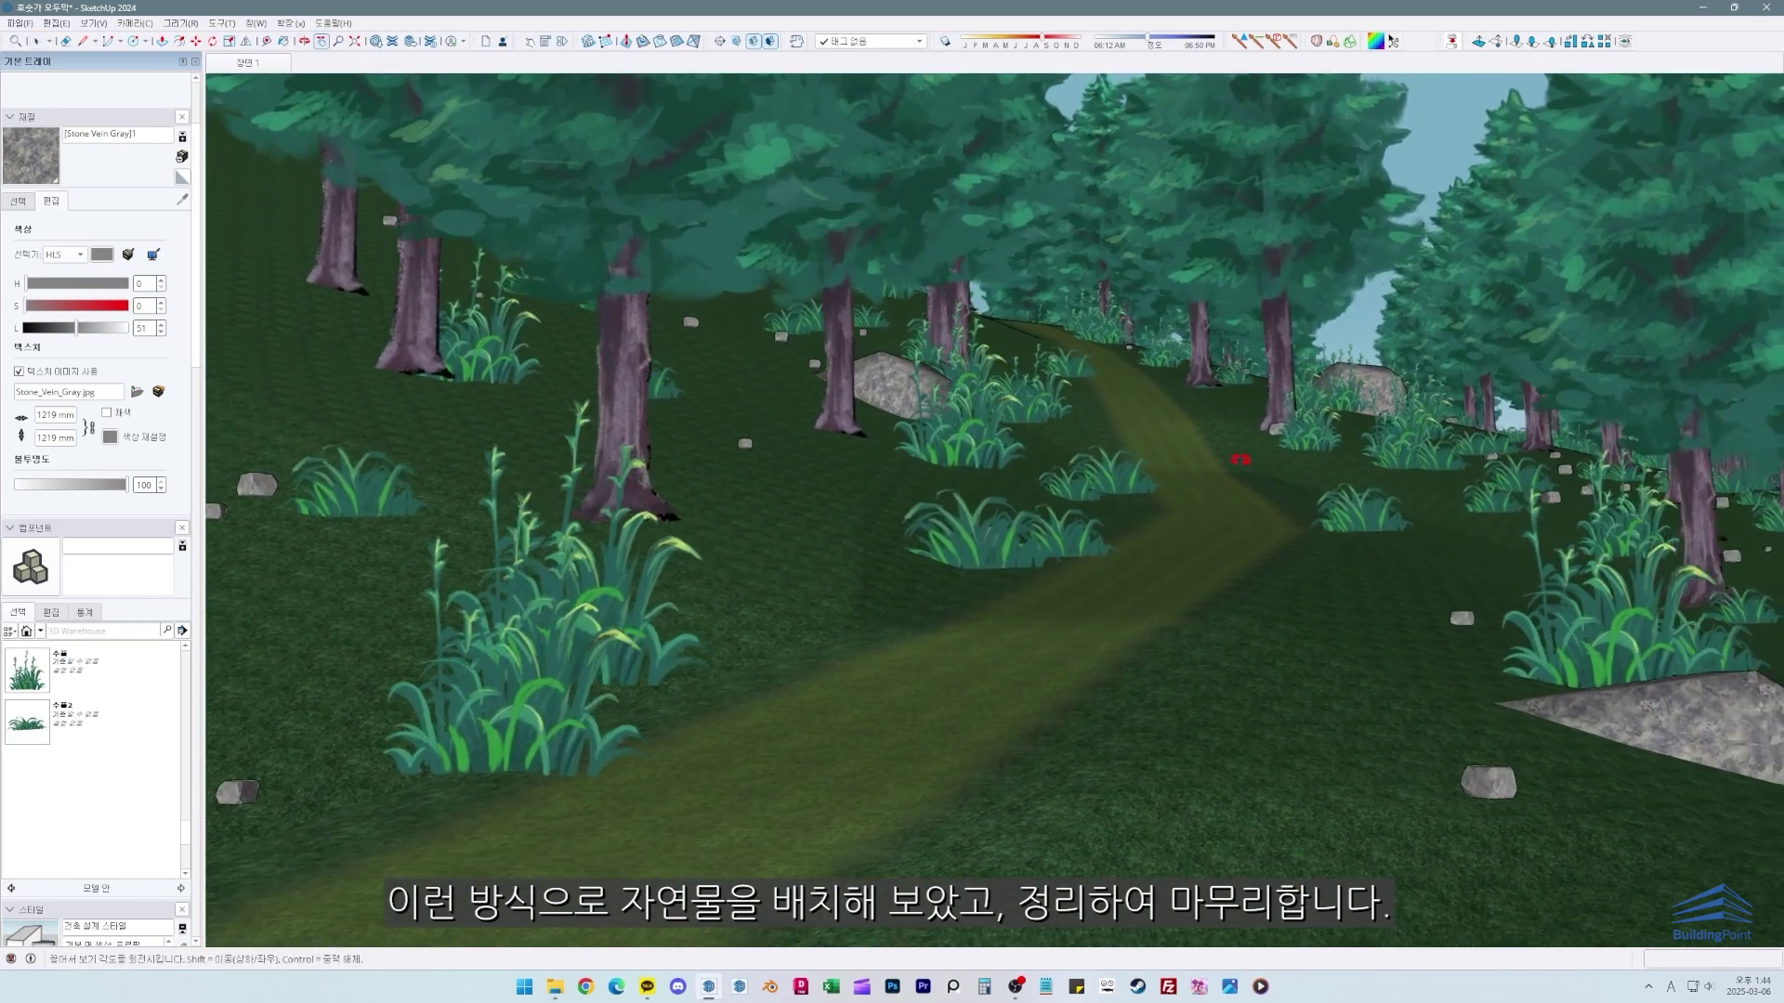
# Step: Examine the finished lakeside scene, from the forest path with its bushes, stones and rocks to the house and surrounding trees
pyautogui.moveTo(1240, 459); pyautogui.dragTo(1167, 436)
pyautogui.moveTo(1167, 435); pyautogui.dragTo(929, 495, button='middle')
pyautogui.scroll(-2, 1162, 461)
pyautogui.scroll(3, 1247, 429)
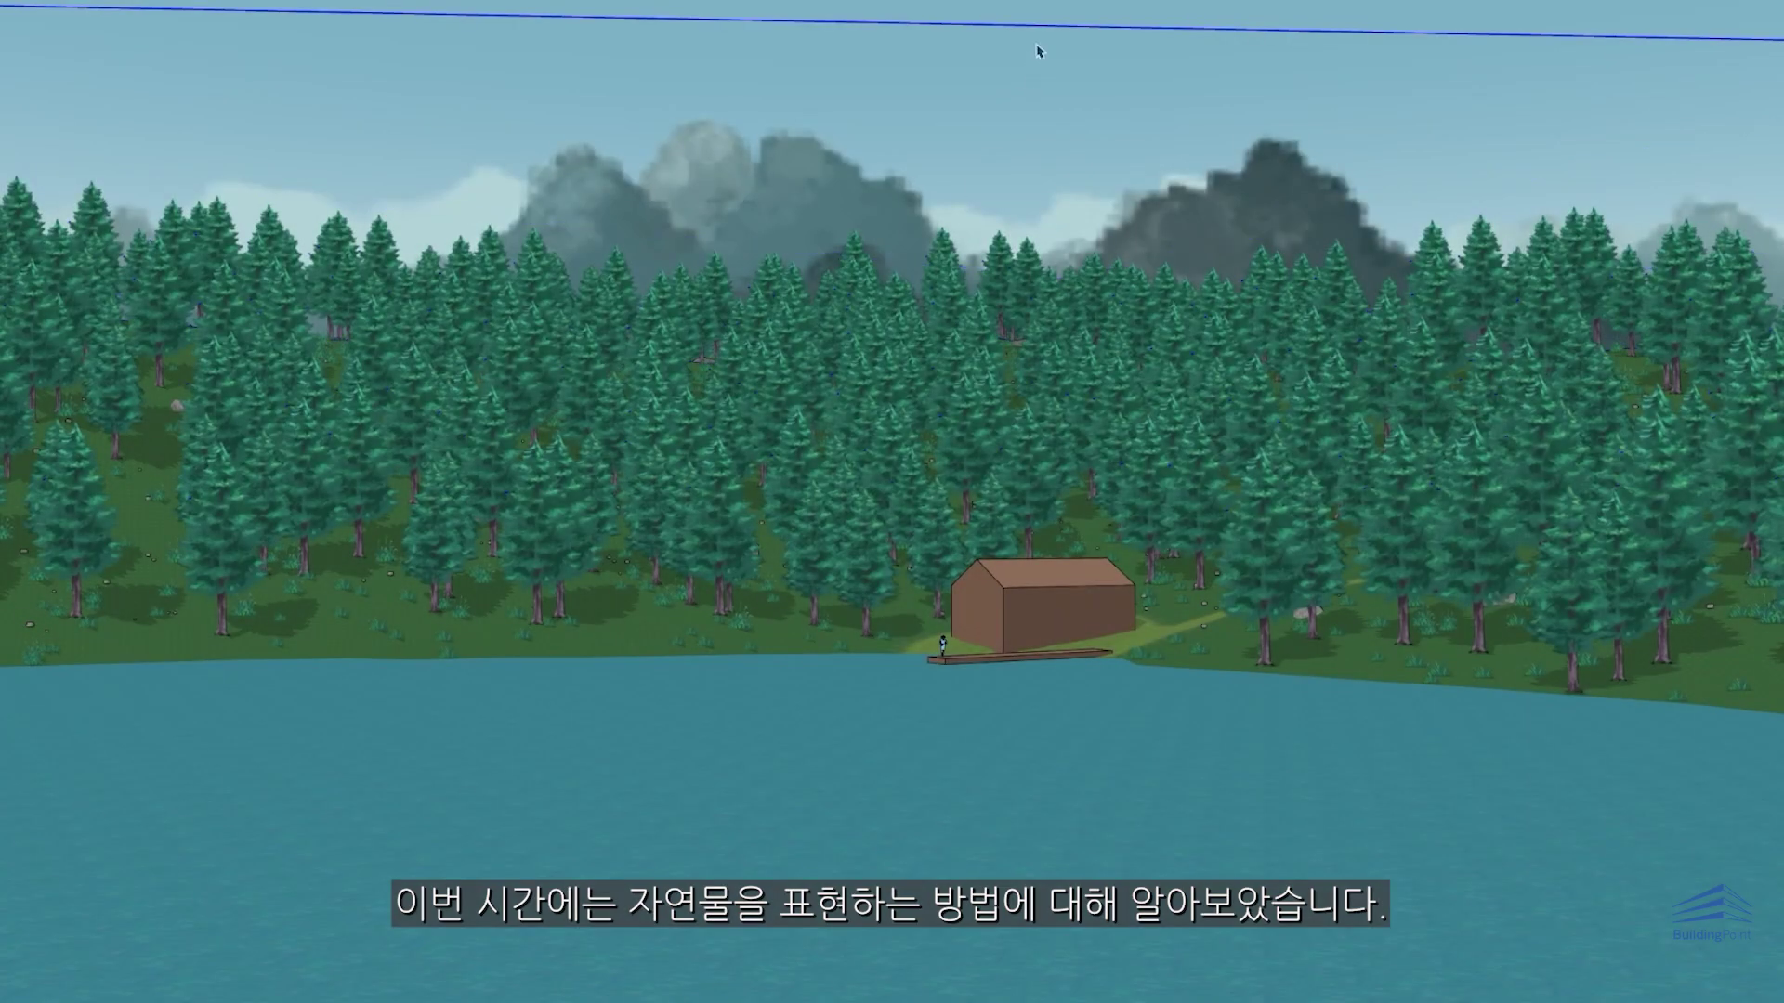
pyautogui.moveTo(892, 506); pyautogui.dragTo(1110, 636, button='middle')
pyautogui.scroll(10, 1110, 635)
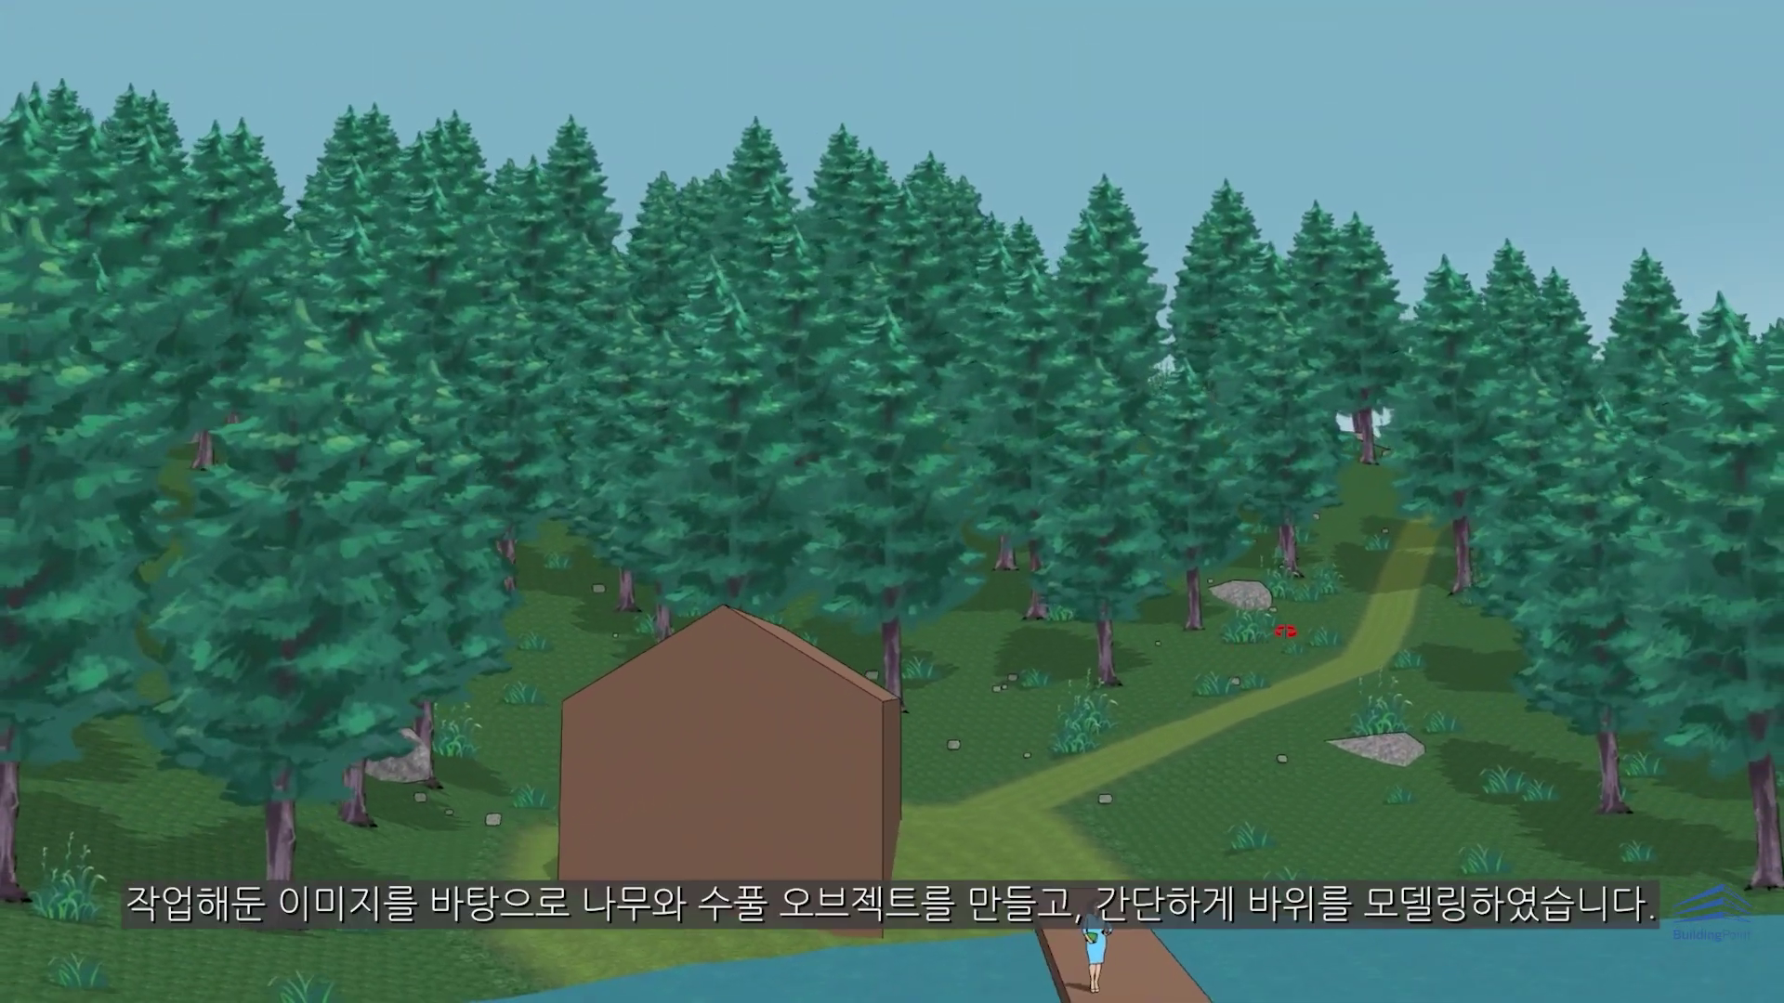
pyautogui.moveTo(1286, 632); pyautogui.dragTo(1259, 681, button='middle')
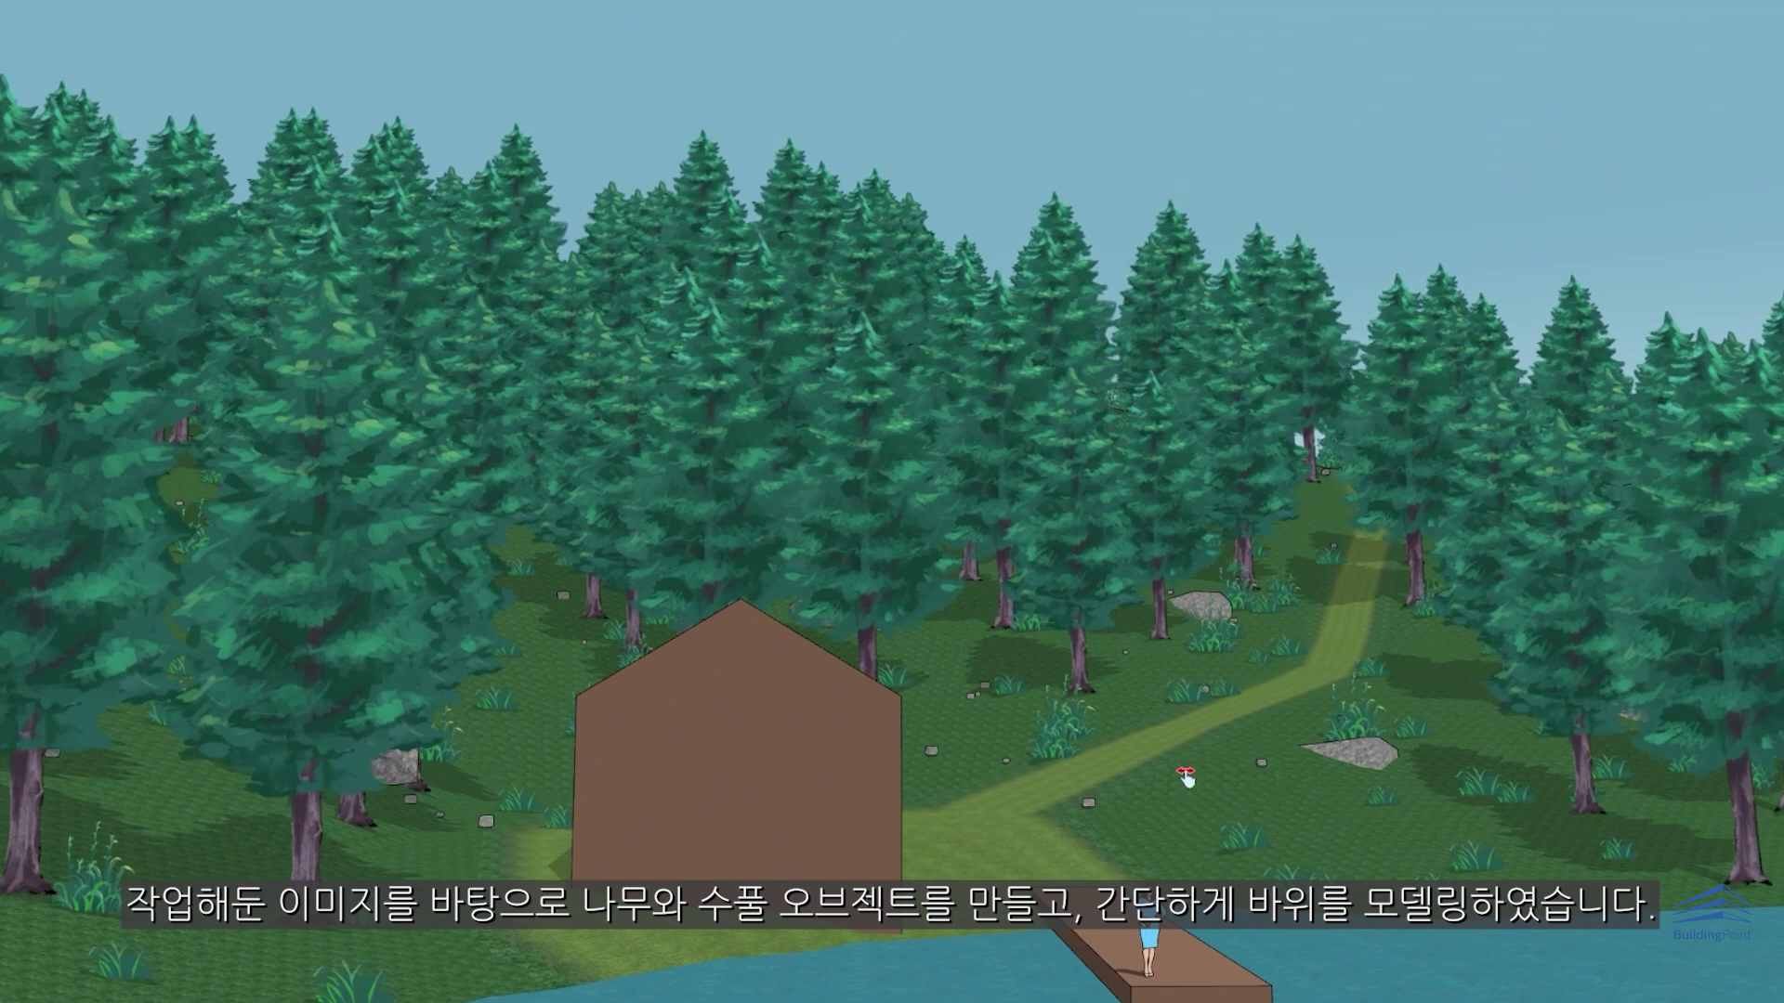
pyautogui.moveTo(1185, 774); pyautogui.dragTo(1183, 726, button='middle')
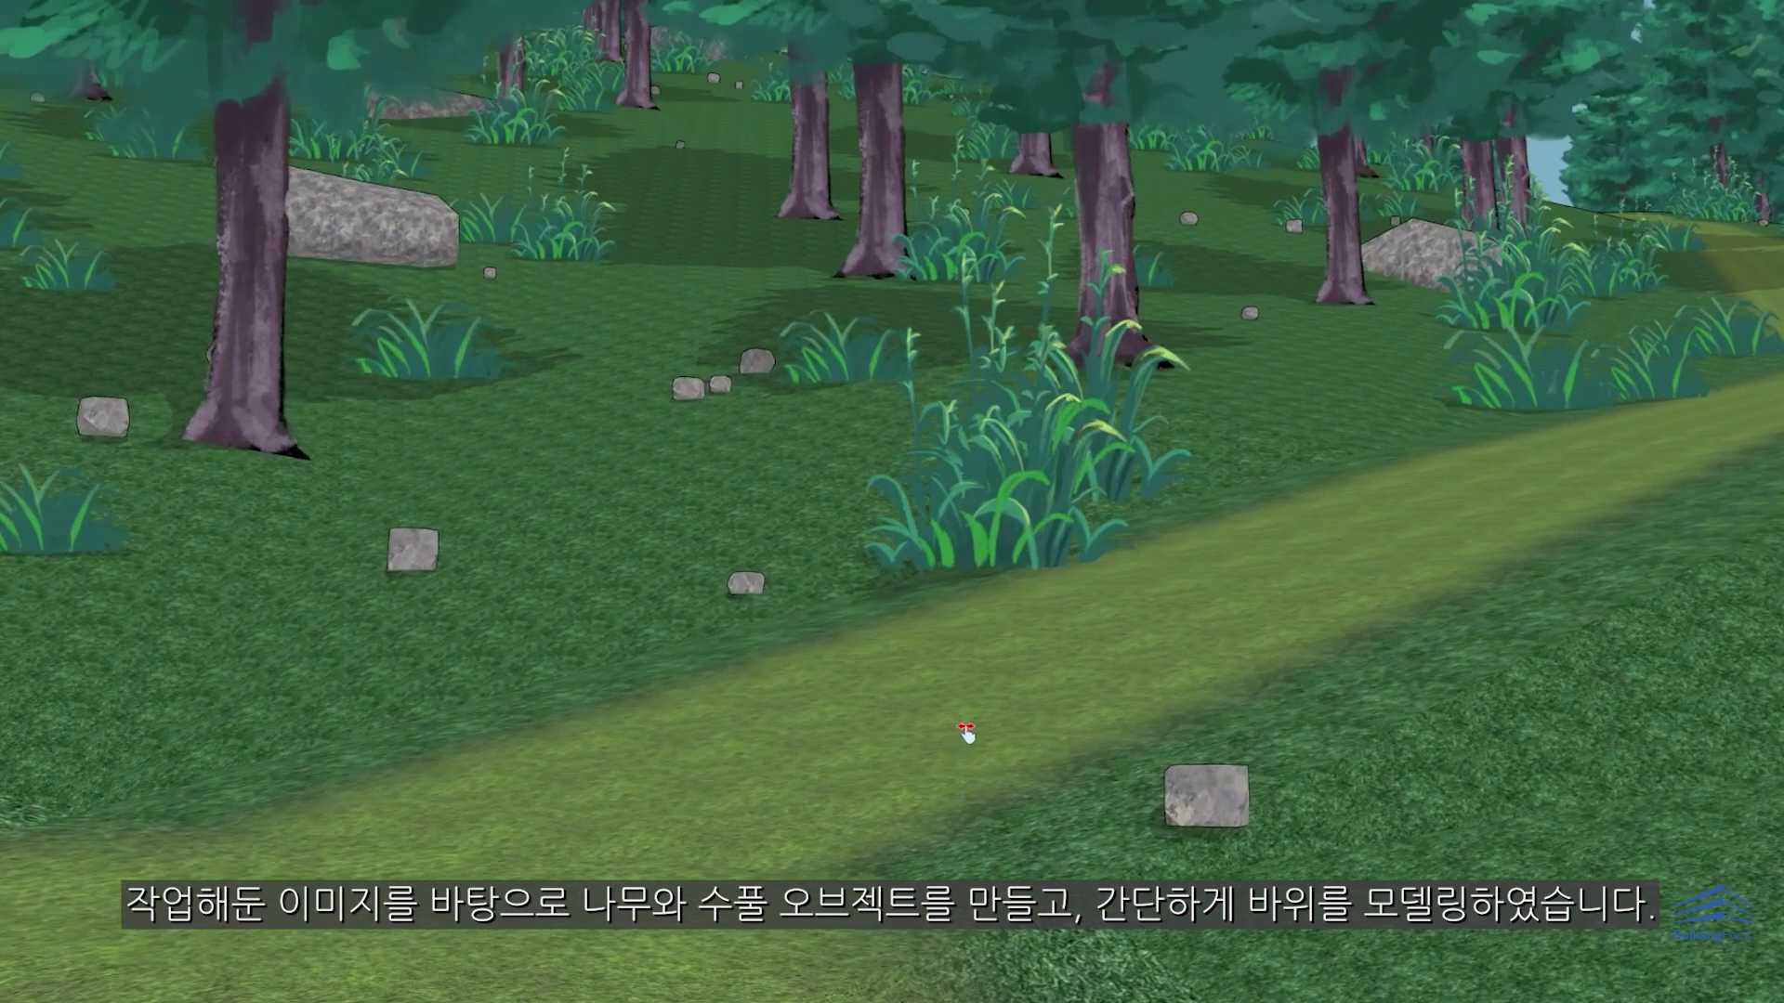
pyautogui.moveTo(966, 732); pyautogui.dragTo(1007, 678, button='middle')
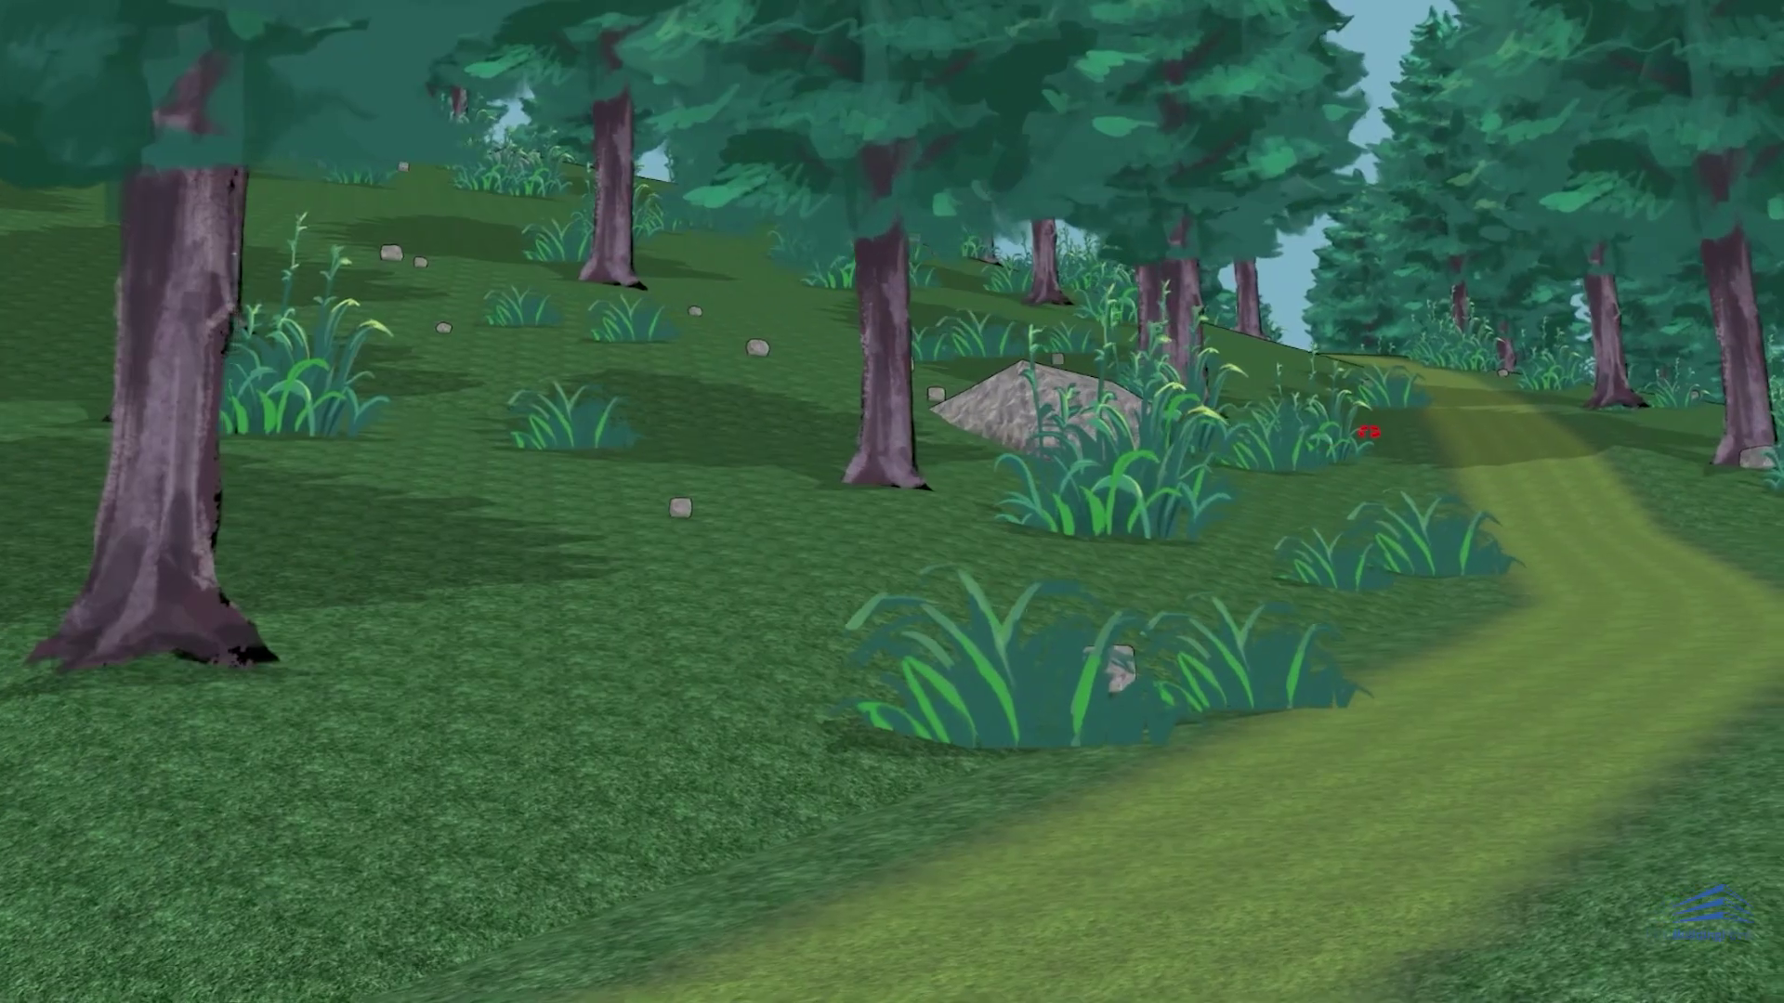
pyautogui.moveTo(1362, 449); pyautogui.dragTo(1264, 502, button='middle')
pyautogui.moveTo(1345, 448); pyautogui.dragTo(1285, 687, button='middle')
pyautogui.scroll(1, 1357, 498)
pyautogui.scroll(-6, 1357, 499)
pyautogui.scroll(-8, 1285, 687)
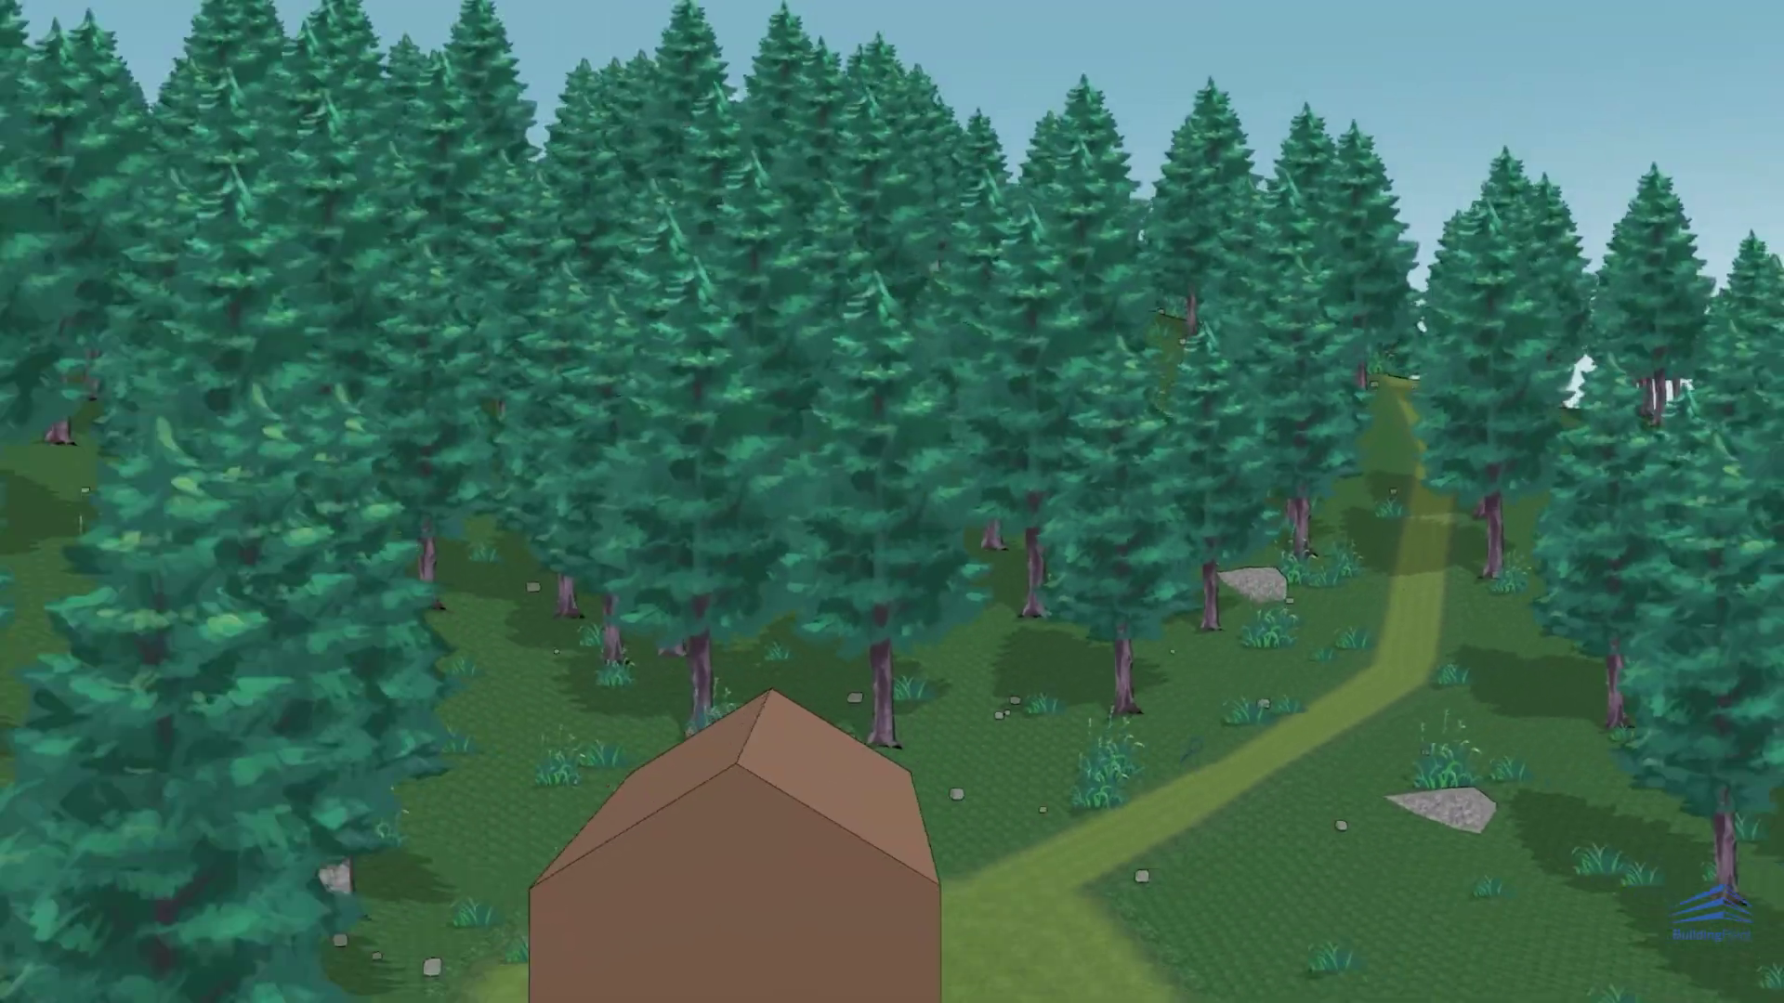